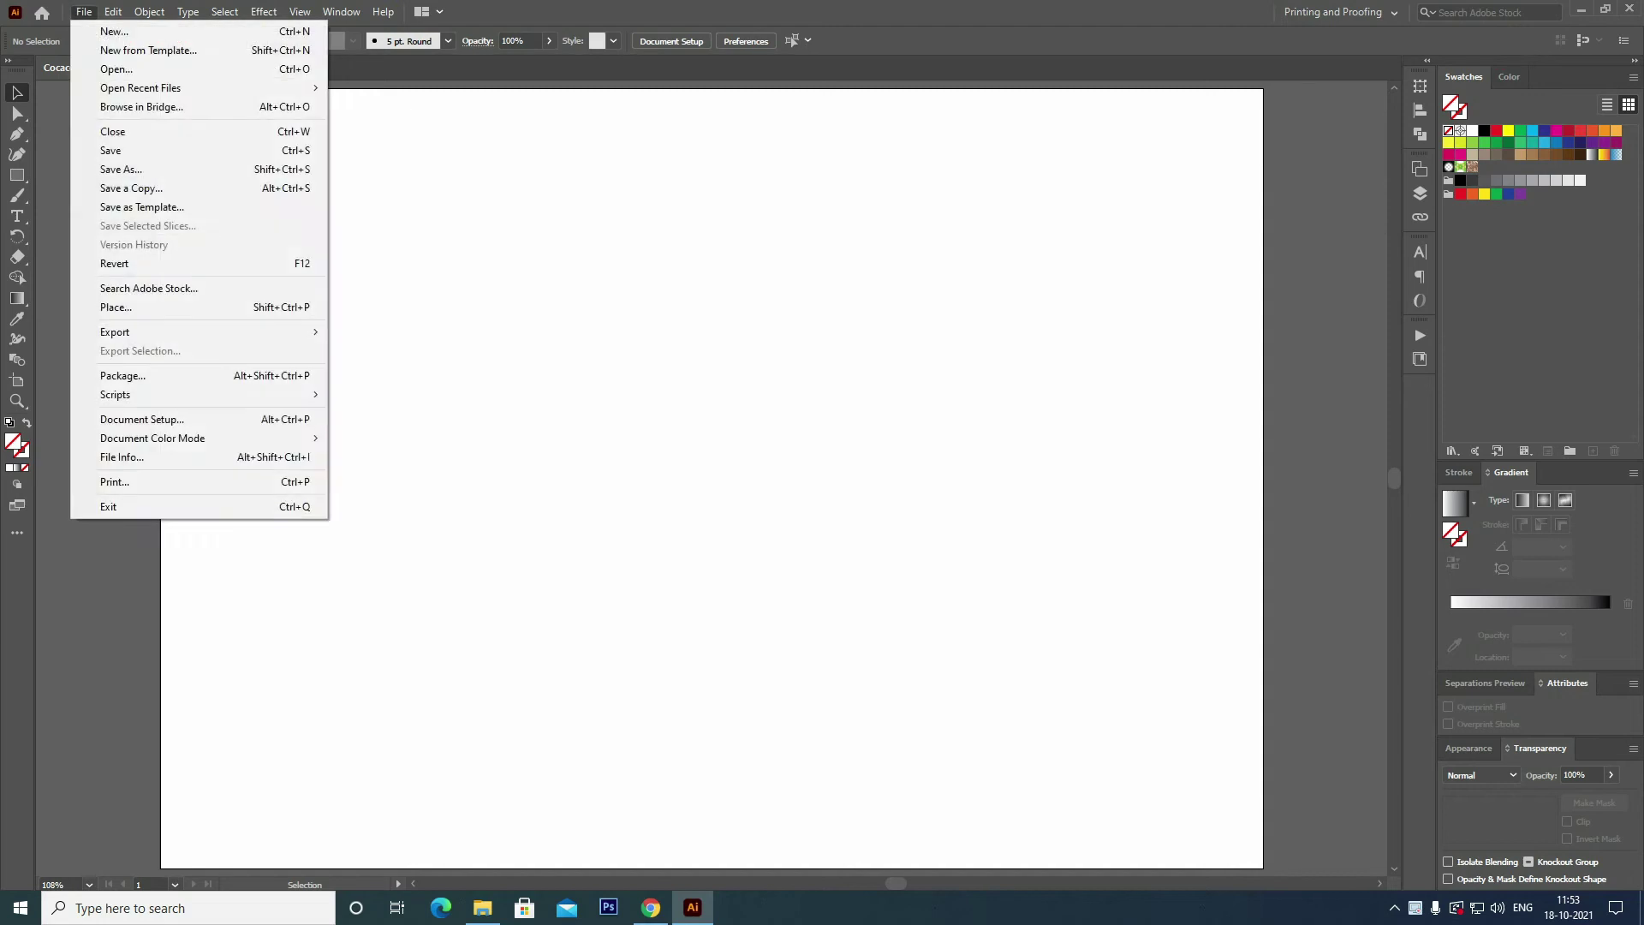
Choose the coco_cola_330ml photo from the Downloads folder for placing.
click(115, 308)
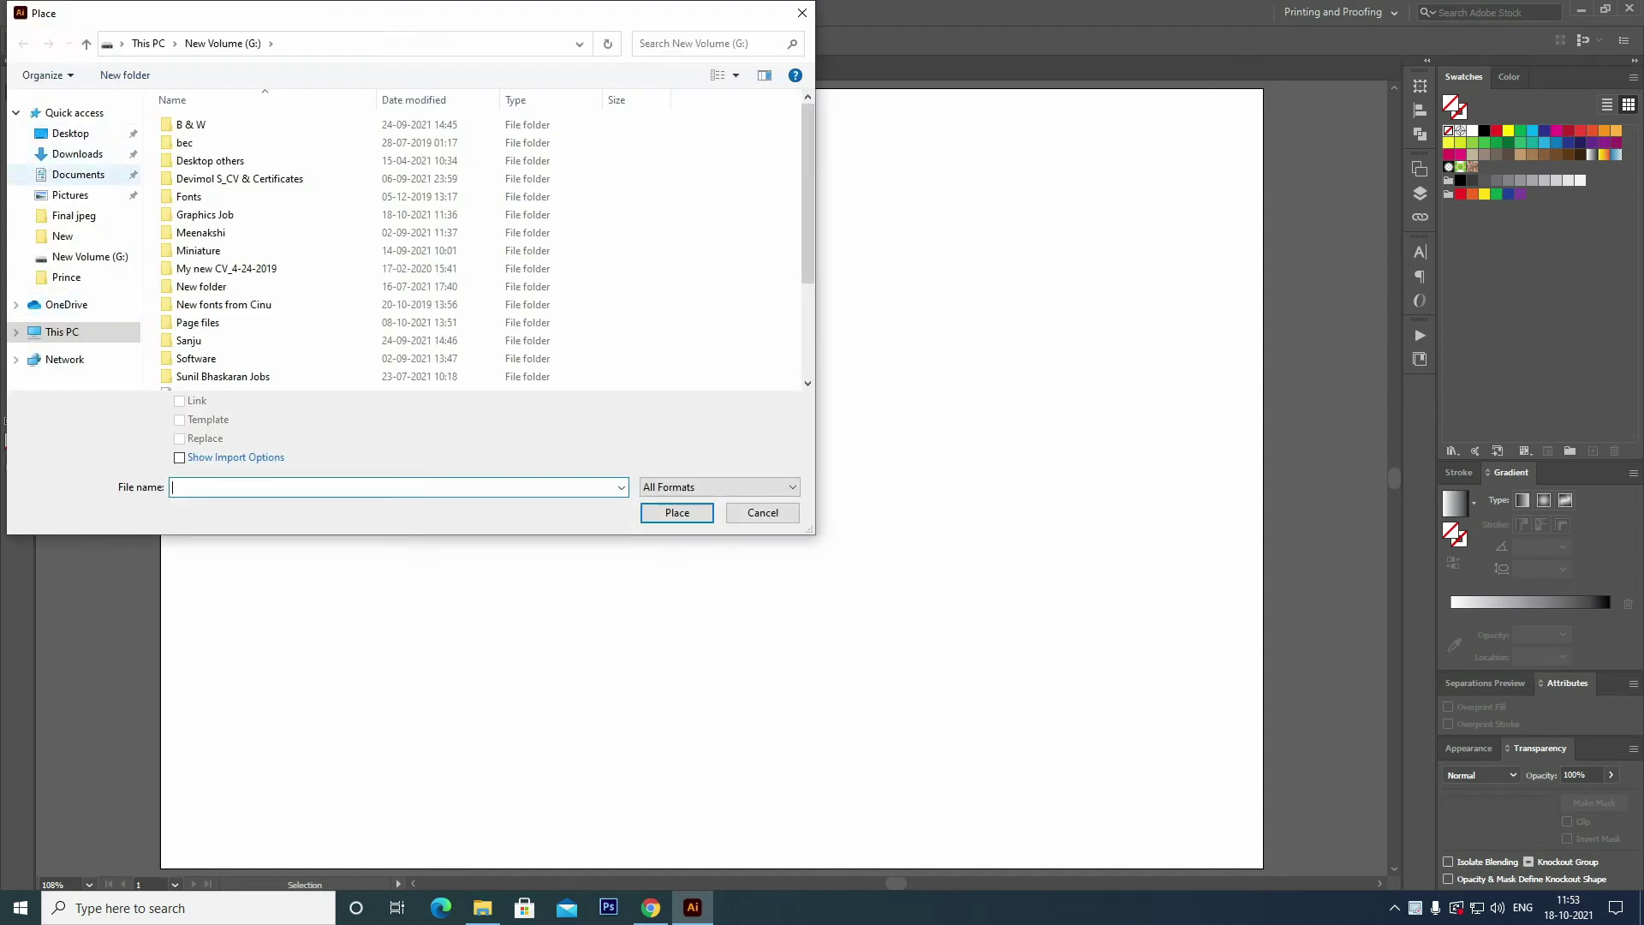
click(78, 154)
click(567, 312)
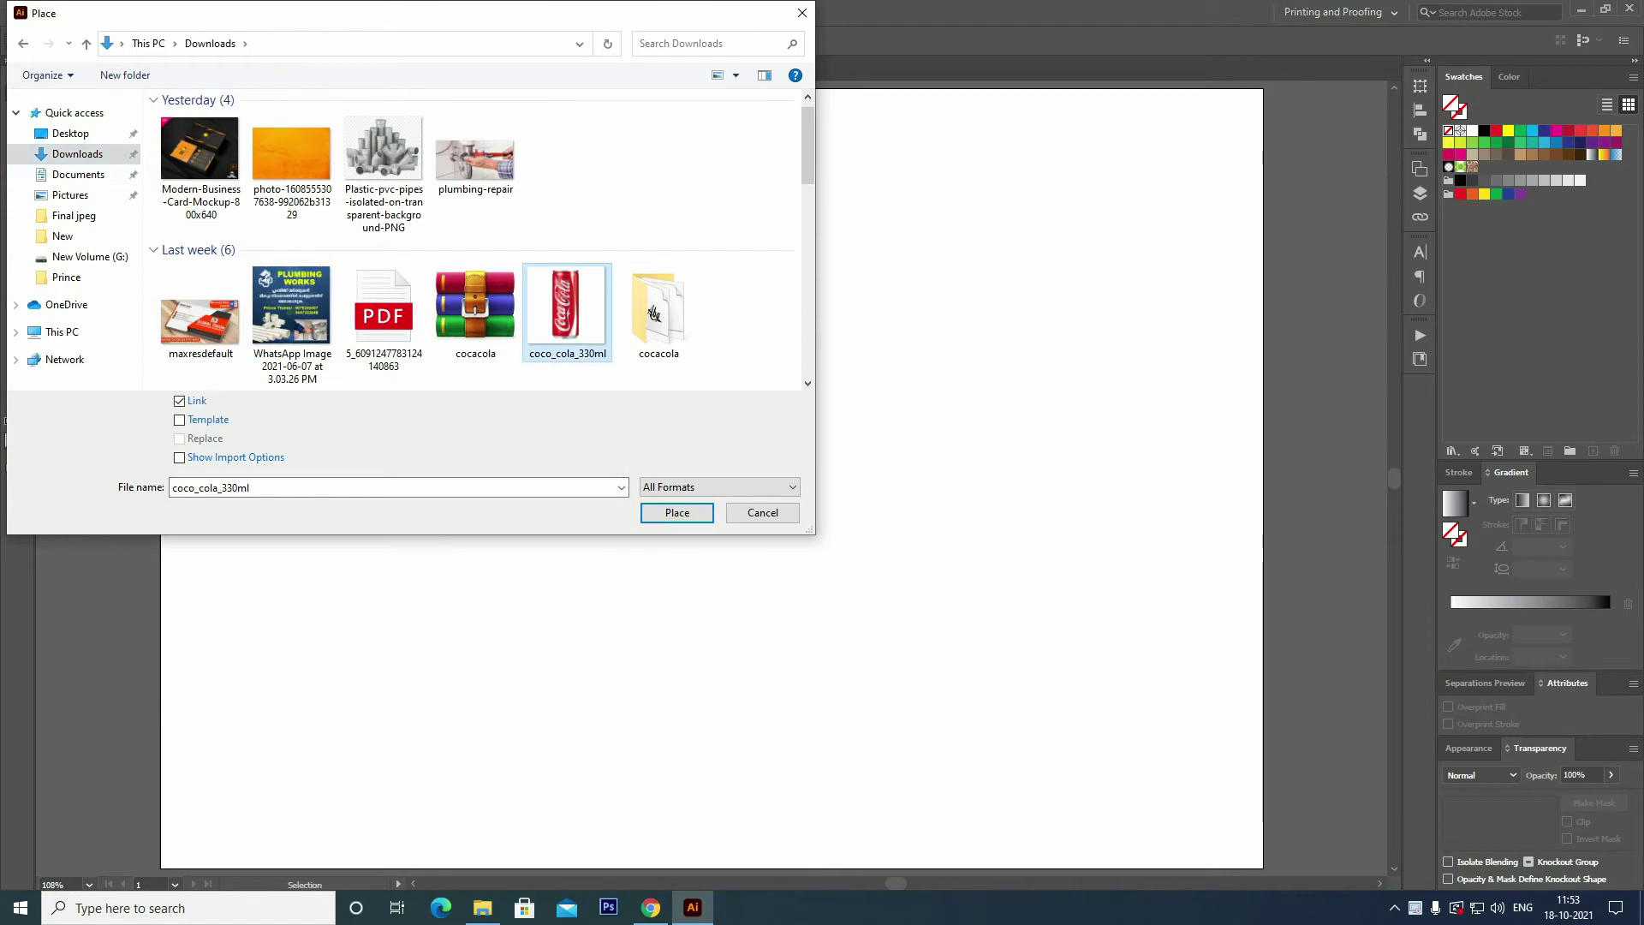
click(676, 512)
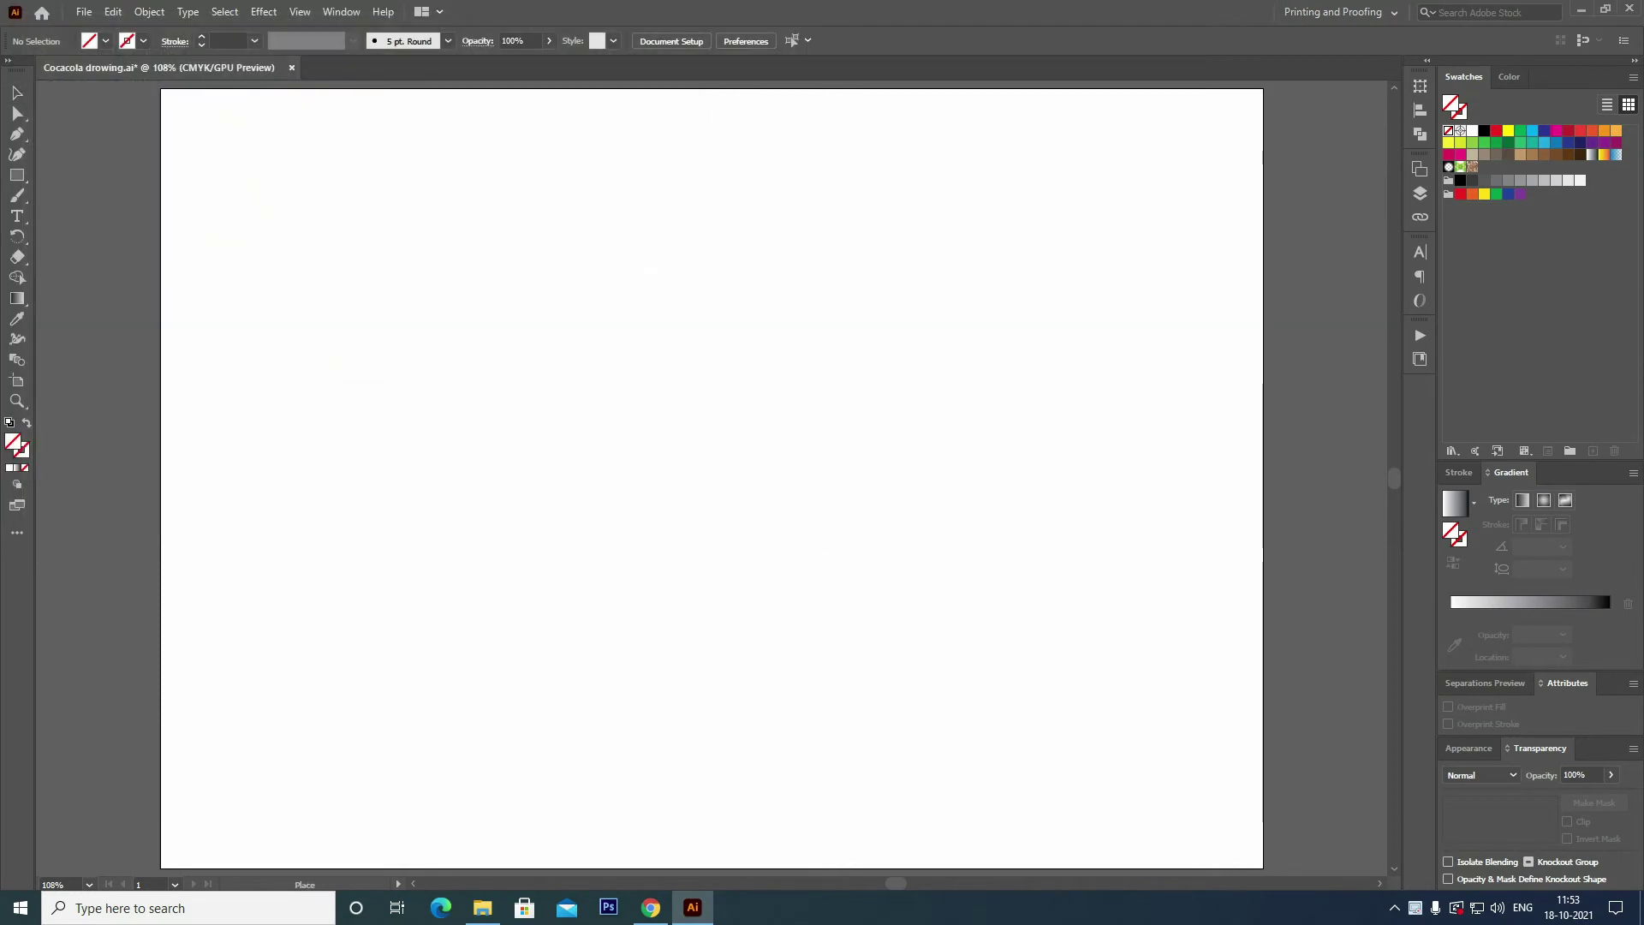
Drop the can photo onto the artboard, move it up and shrink it to about half size.
click(366, 213)
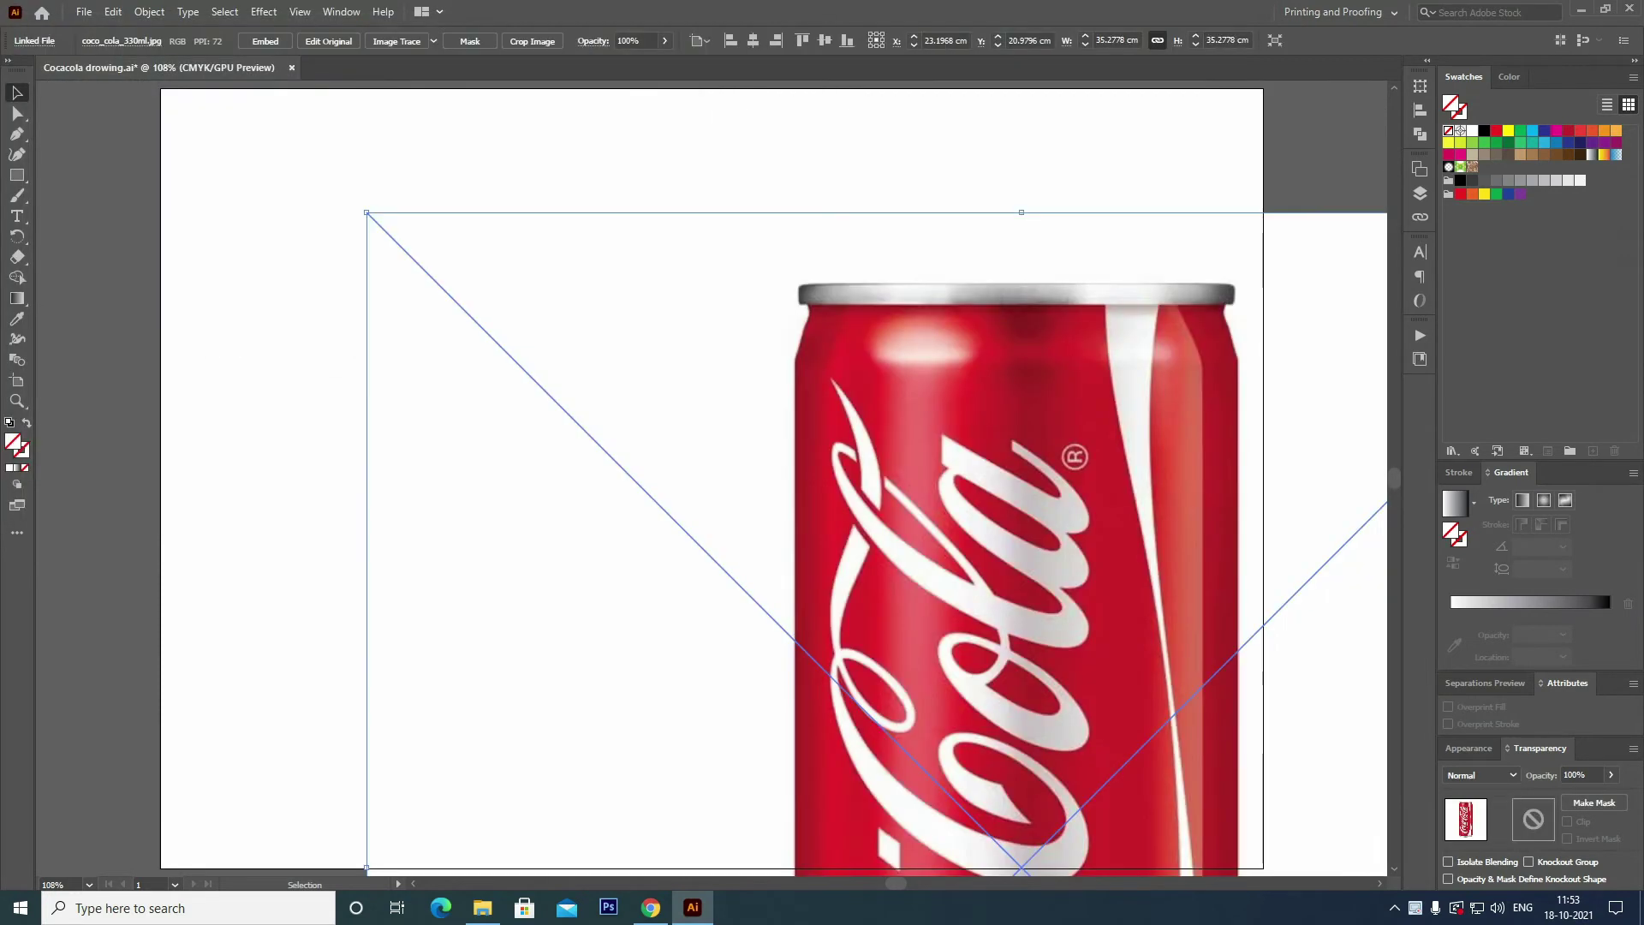
drag(367, 212, 693, 539)
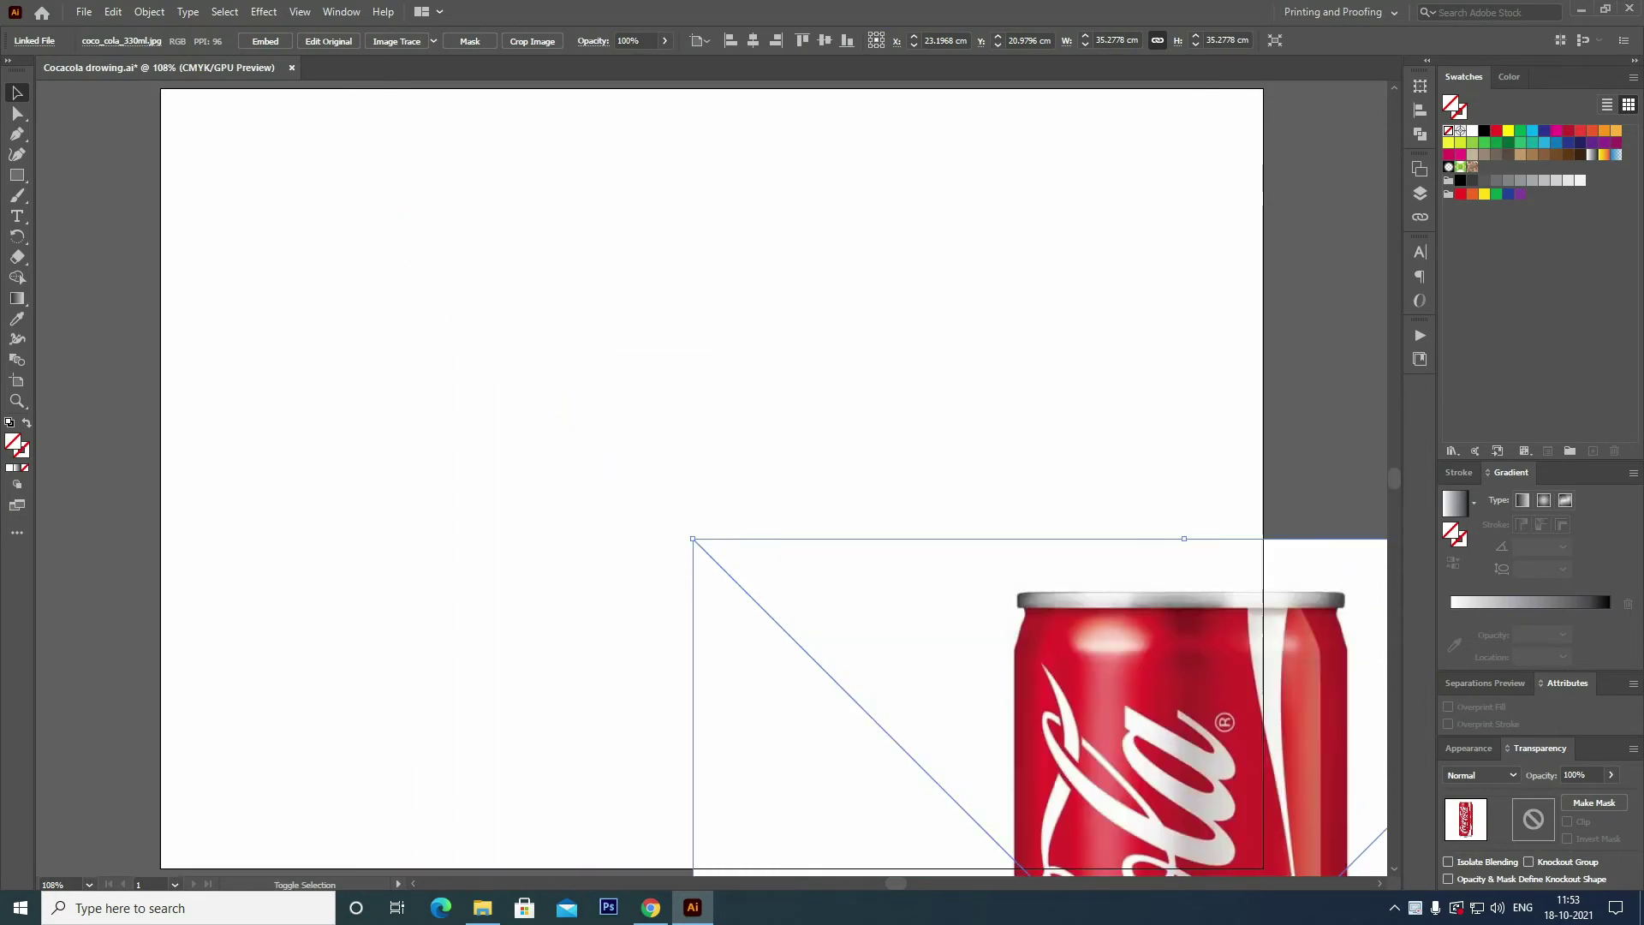
drag(1154, 674, 687, 282)
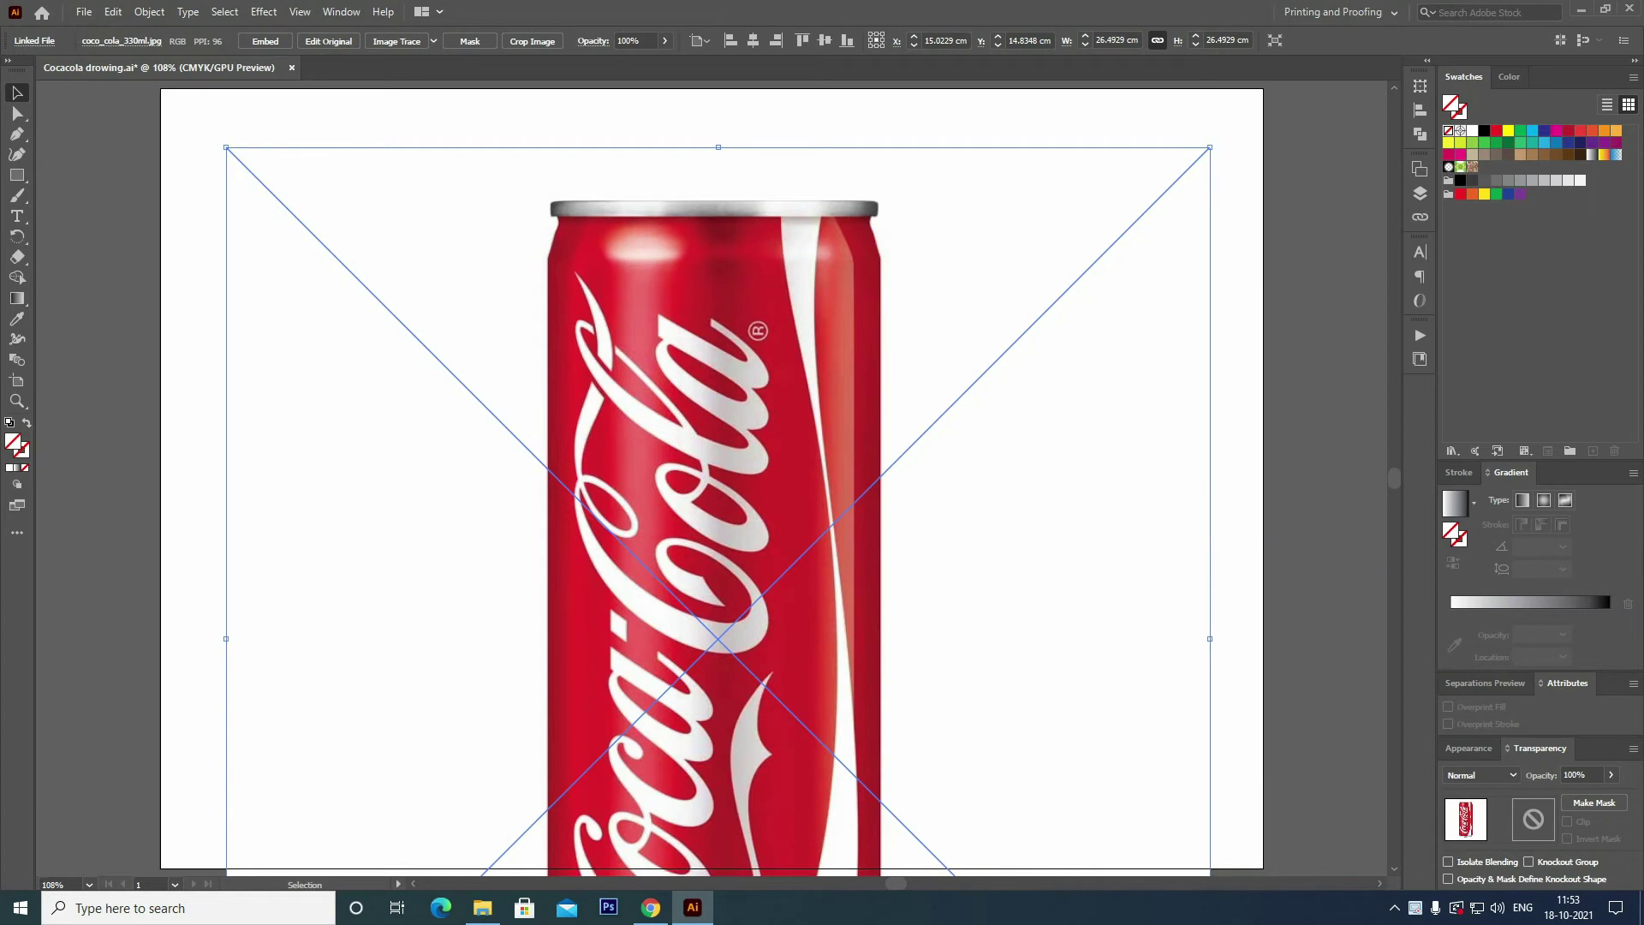
key(ctrl+minus)
key(ctrl+minus)
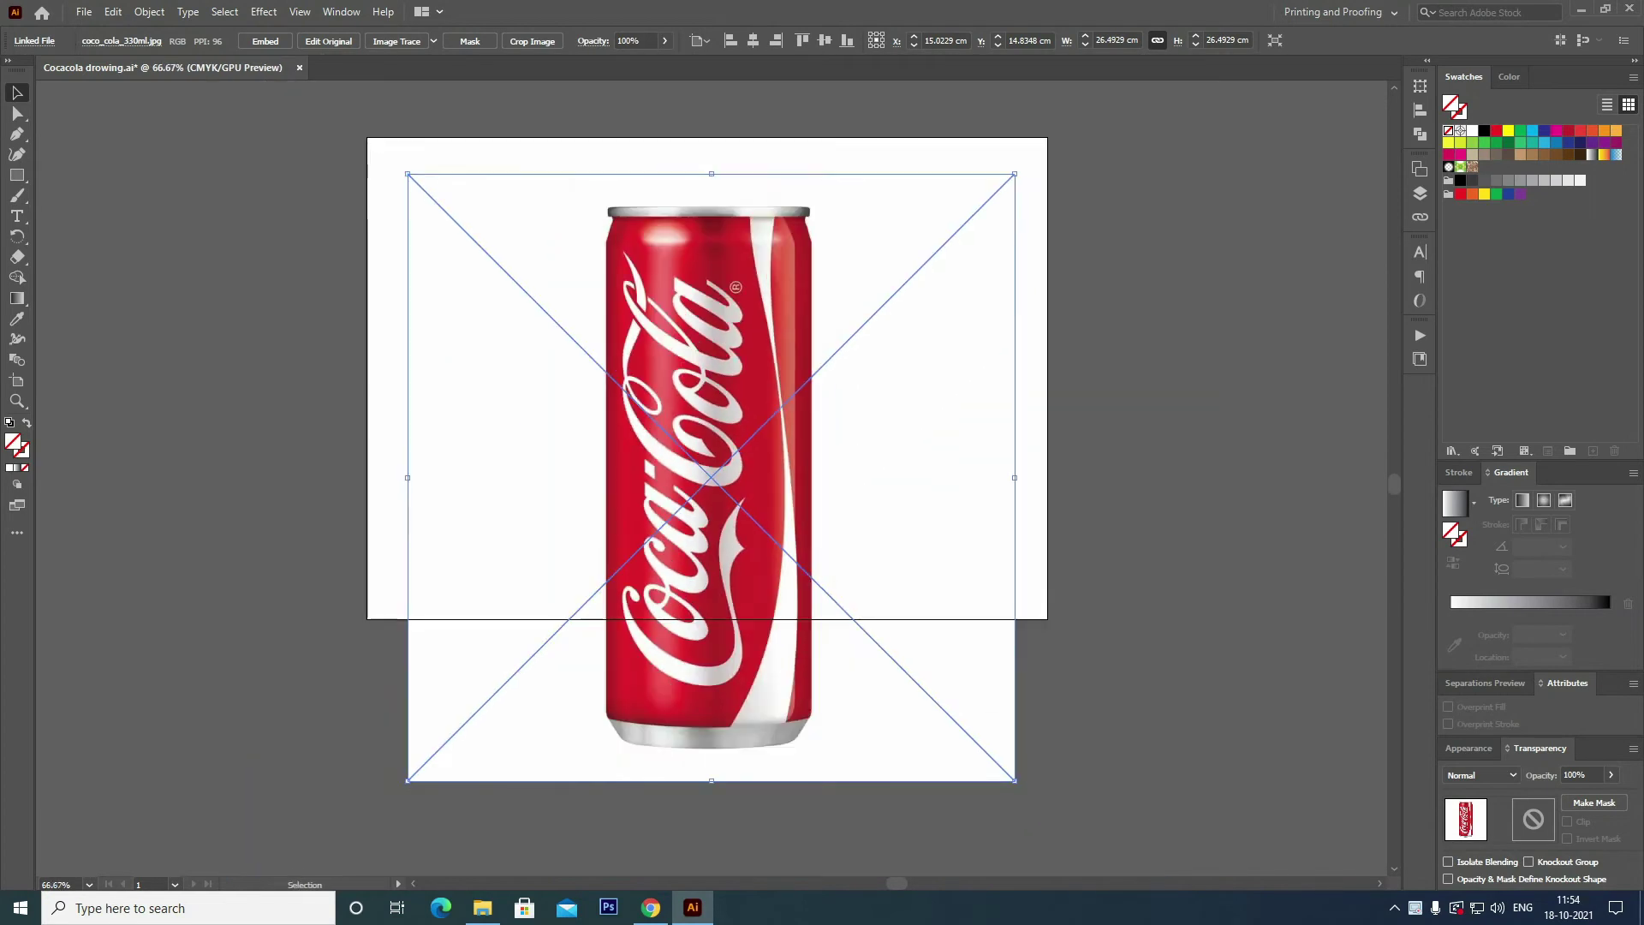
drag(1014, 779, 857, 623)
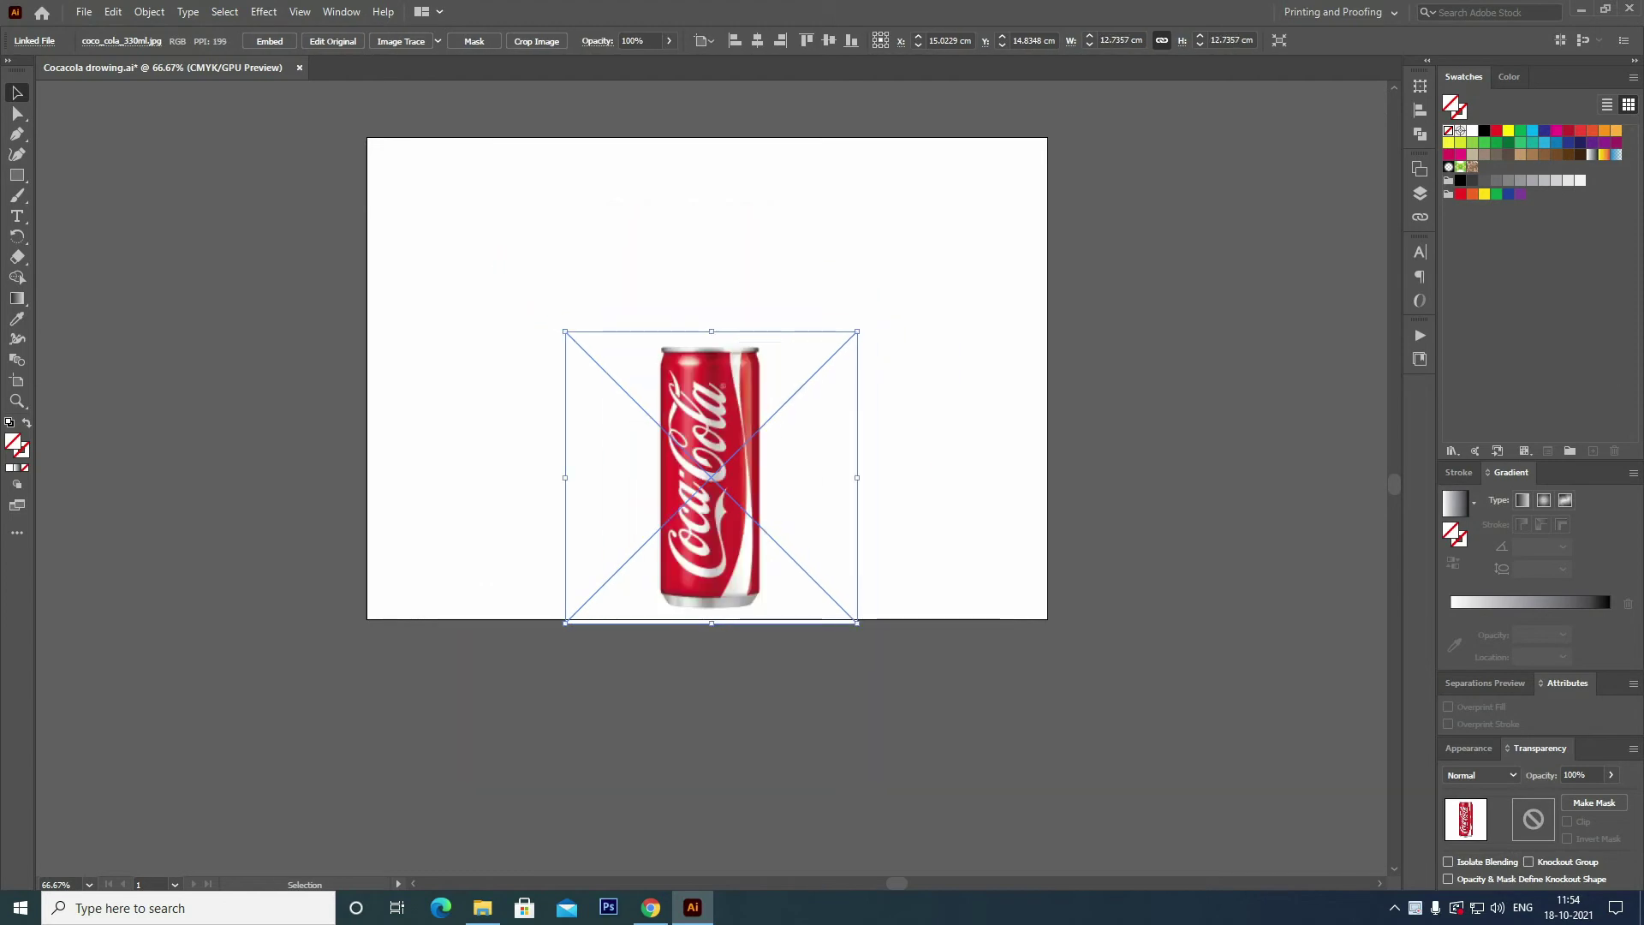
Centre the can photo on the artboard and enlarge it to about 17.86 cm.
click(757, 40)
click(829, 41)
key(ctrl+shift+a)
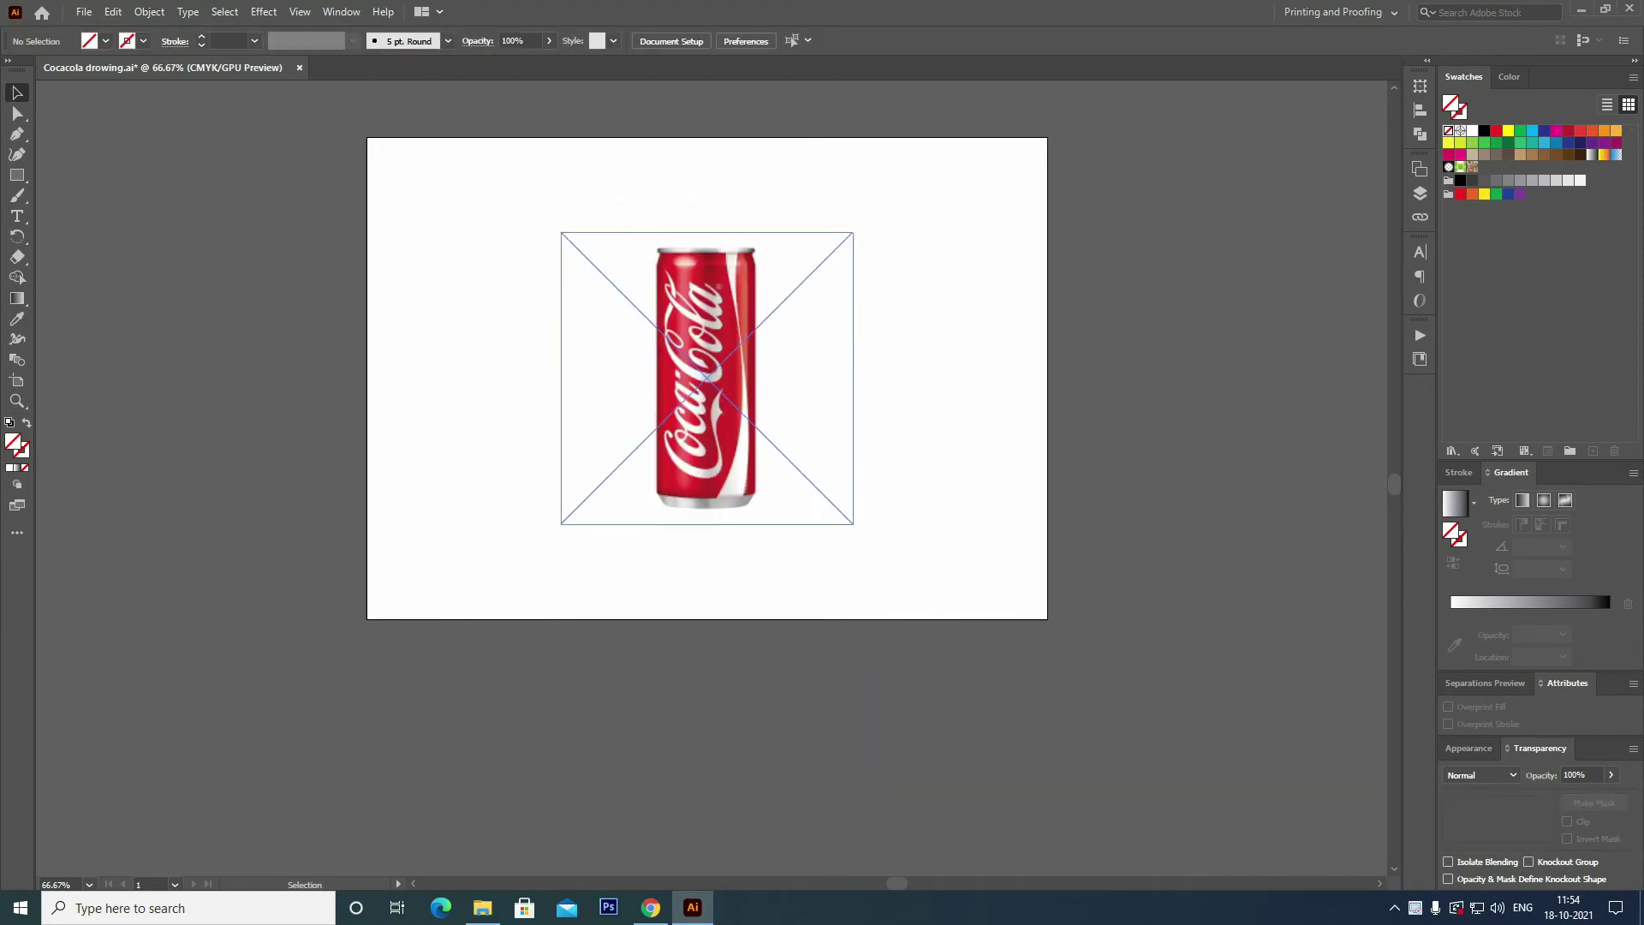
click(844, 471)
drag(852, 521, 912, 582)
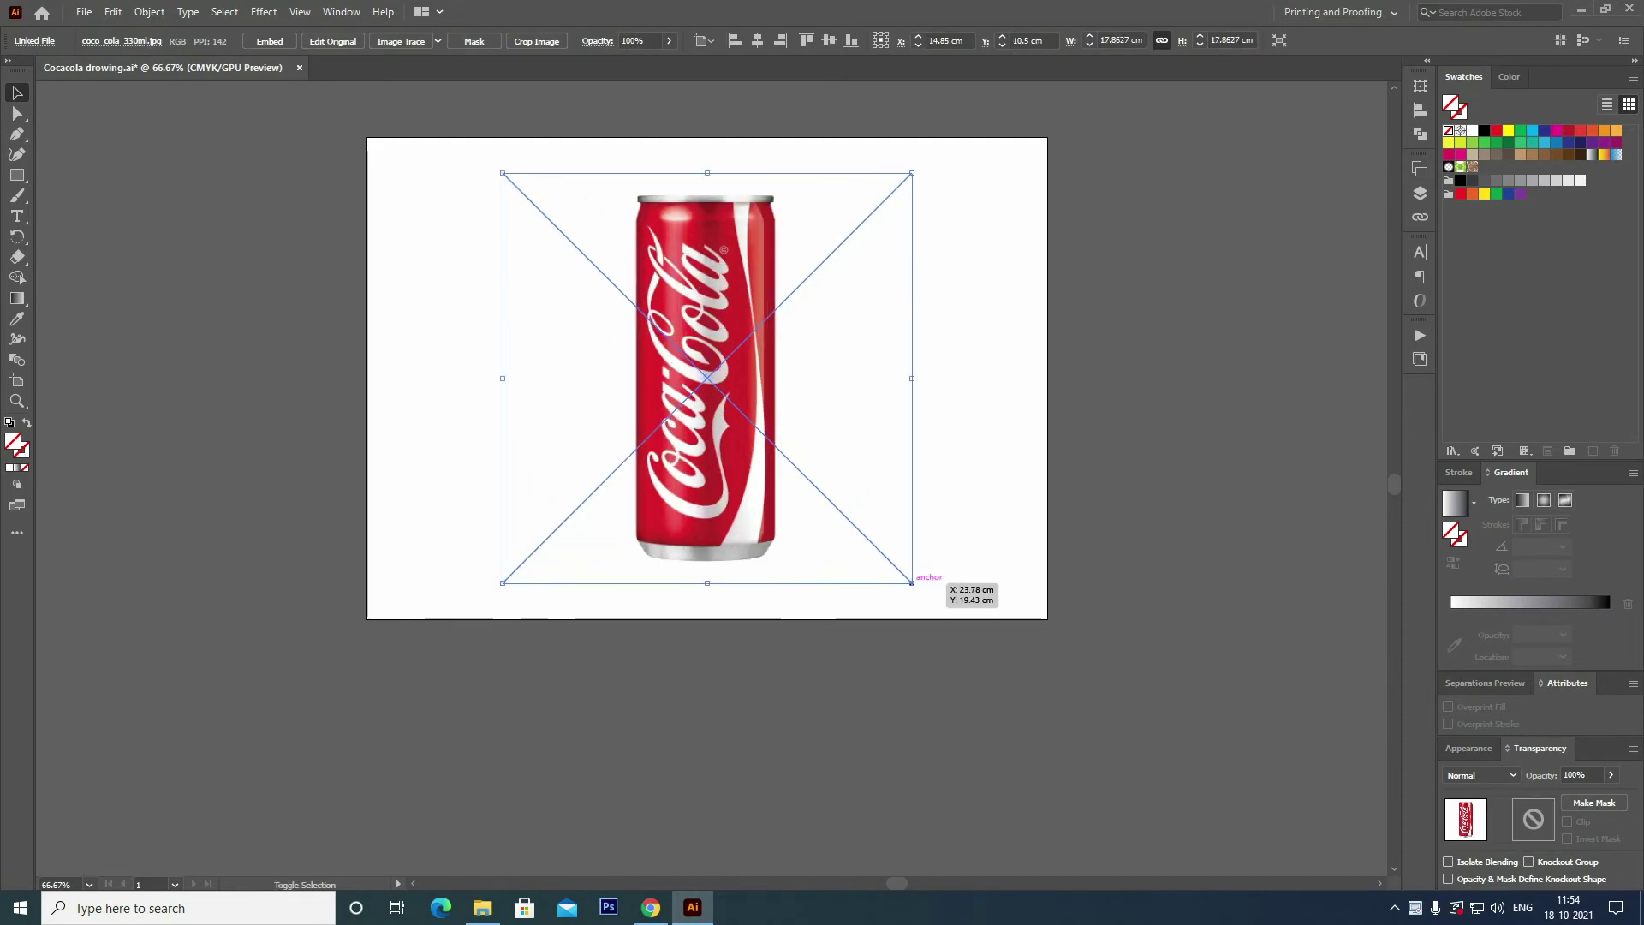
key(ctrl+shift+a)
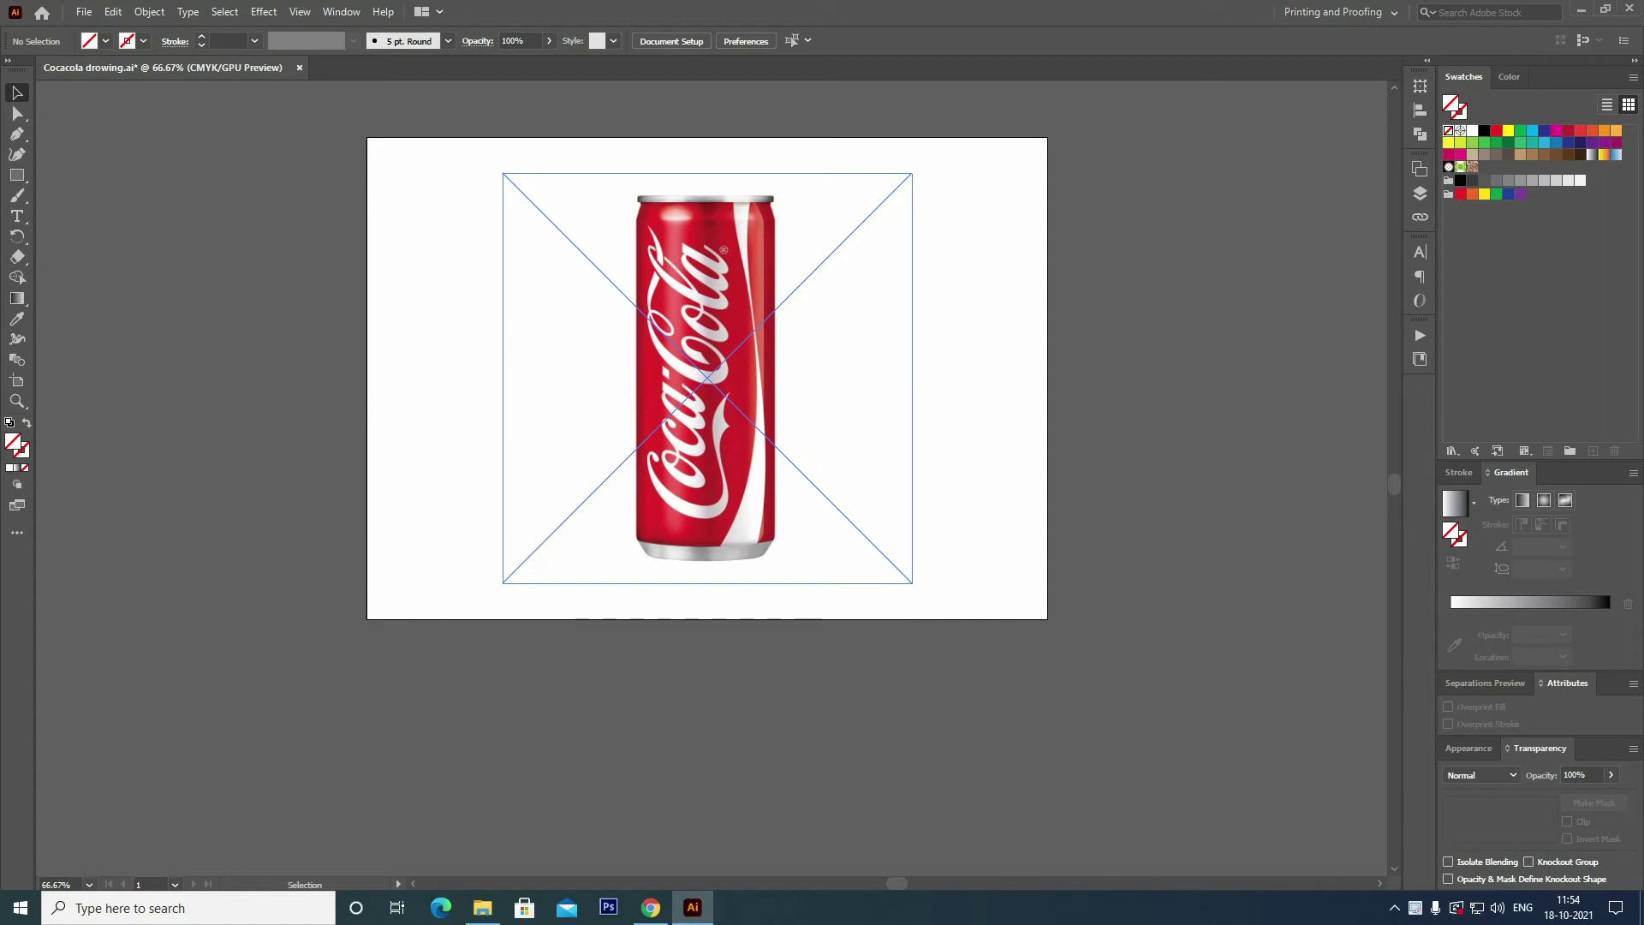
Draw a rectangle tightly around the can and make a clipping mask from it.
key(m)
drag(620, 186, 786, 566)
key(v)
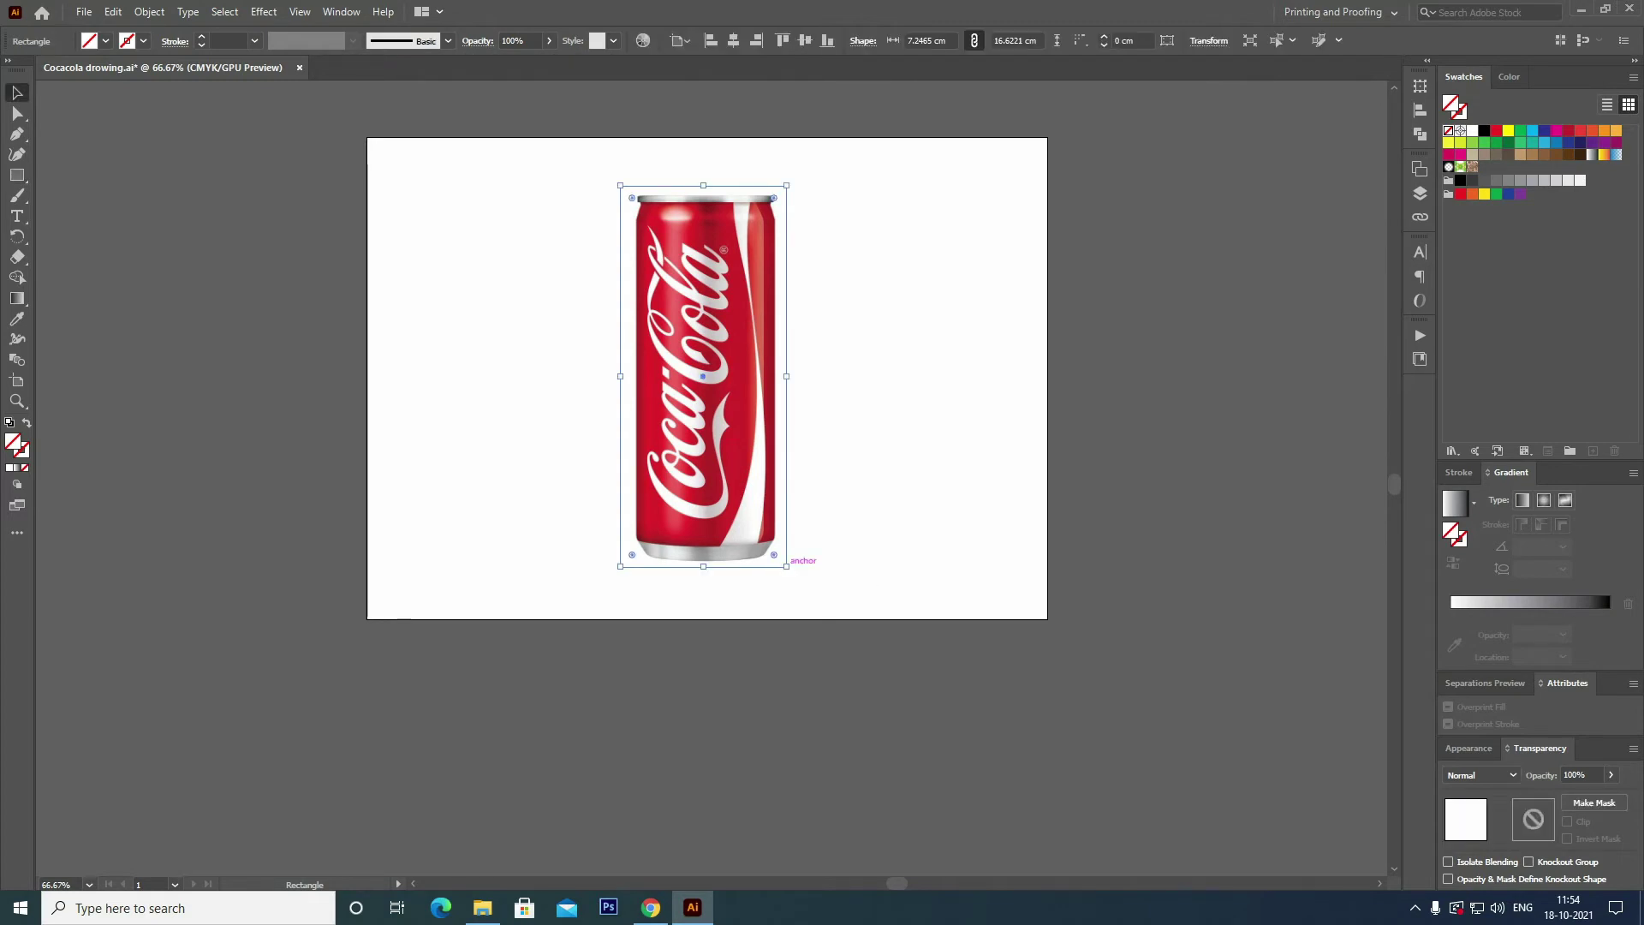
key(ctrl+a)
right_click(694, 280)
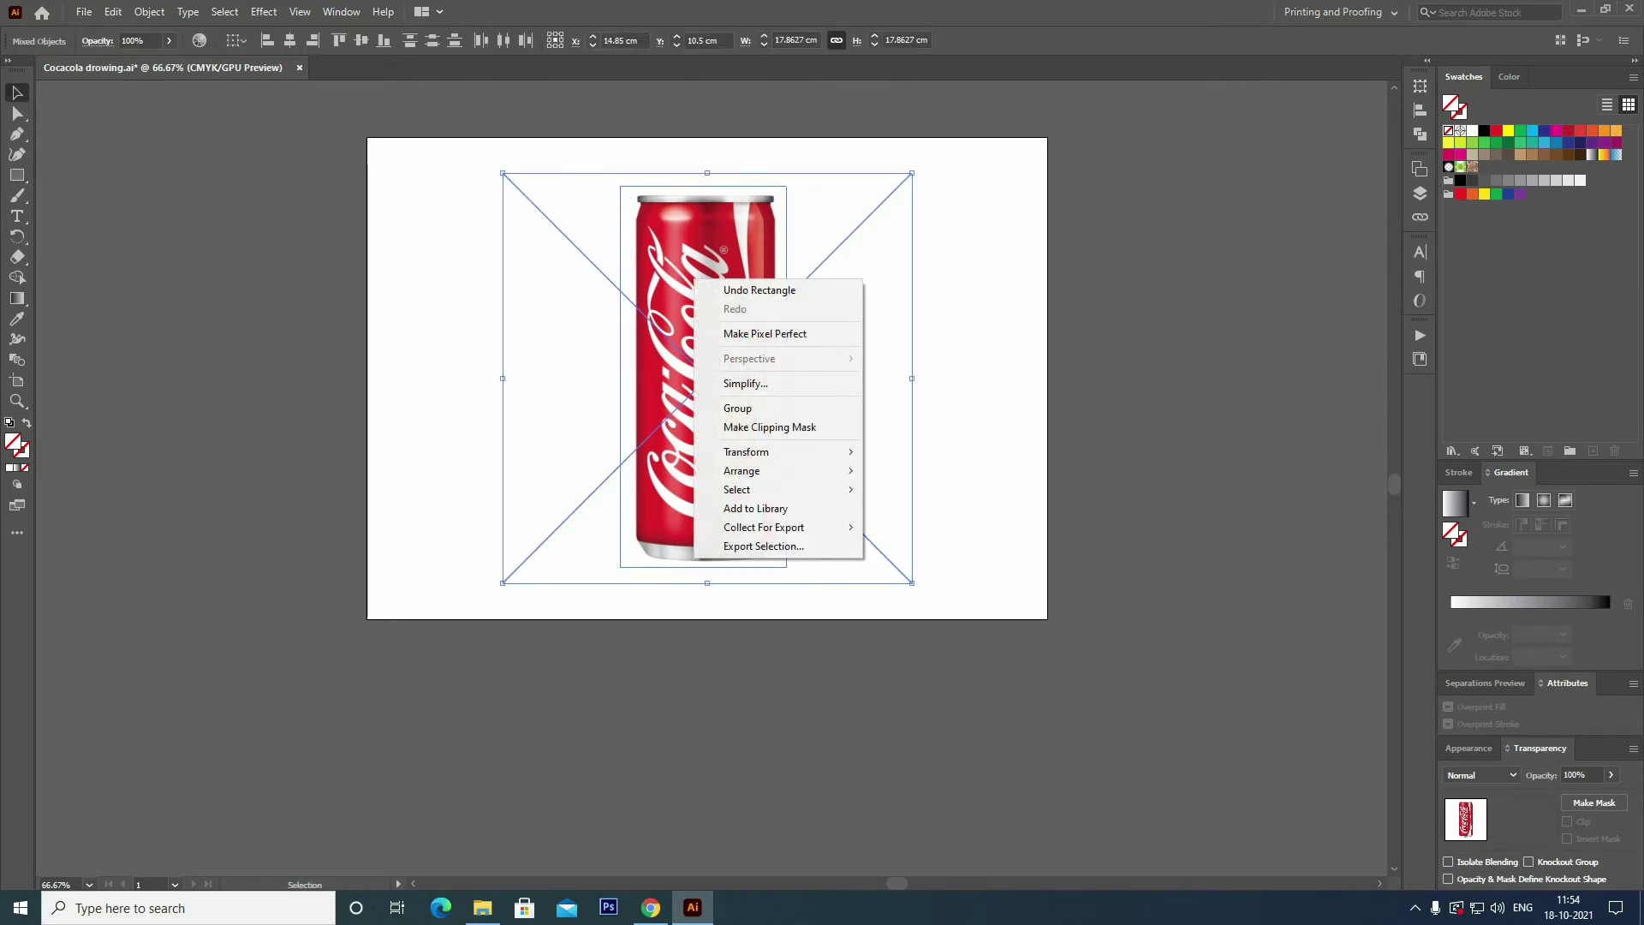
click(771, 426)
key(ctrl+shift+a)
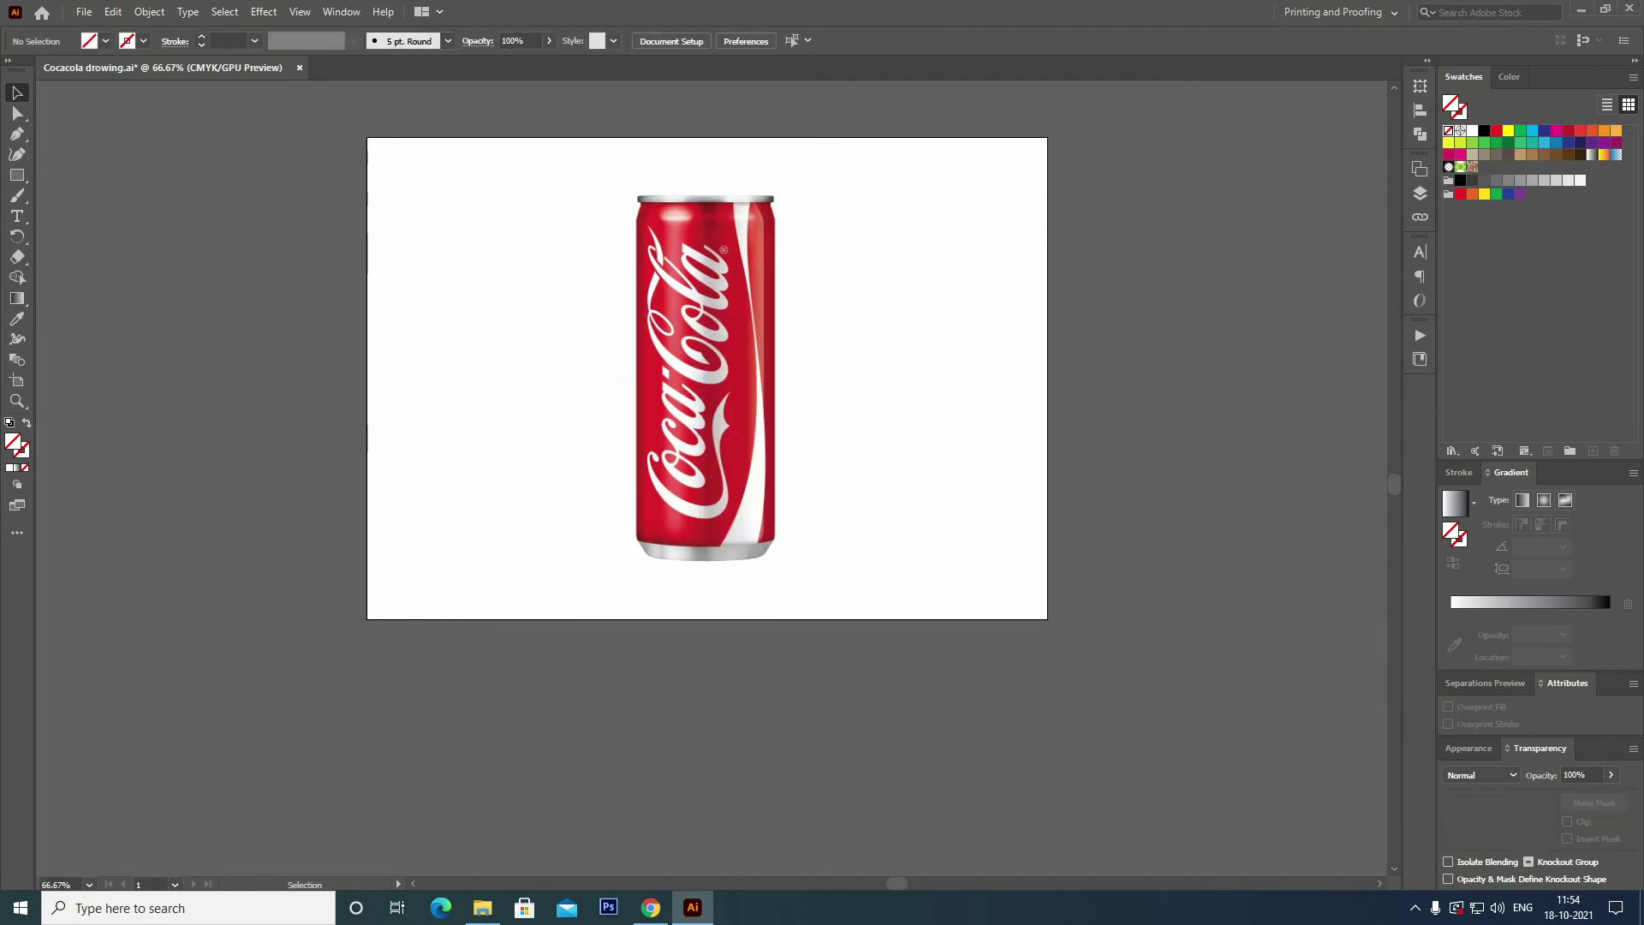
Duplicate the clipped can beside the original and zoom in on both.
mouse_move(754, 394)
mouse_down()
mouse_move(600, 393)
mouse_move(858, 378)
mouse_up()
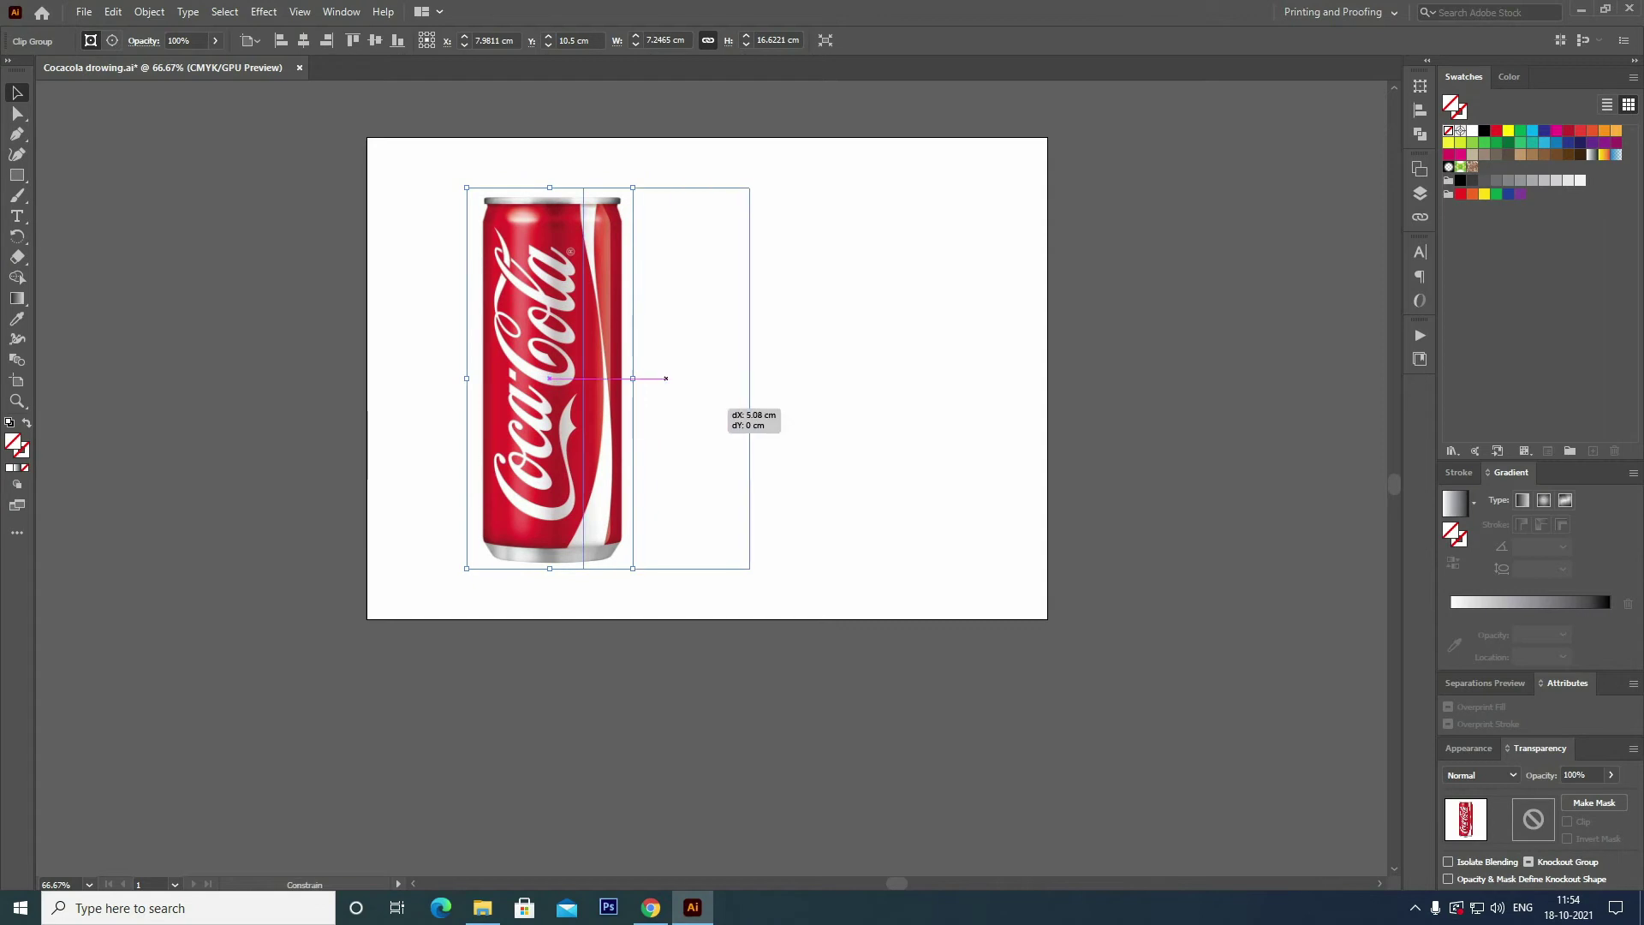
key(ctrl+shift+a)
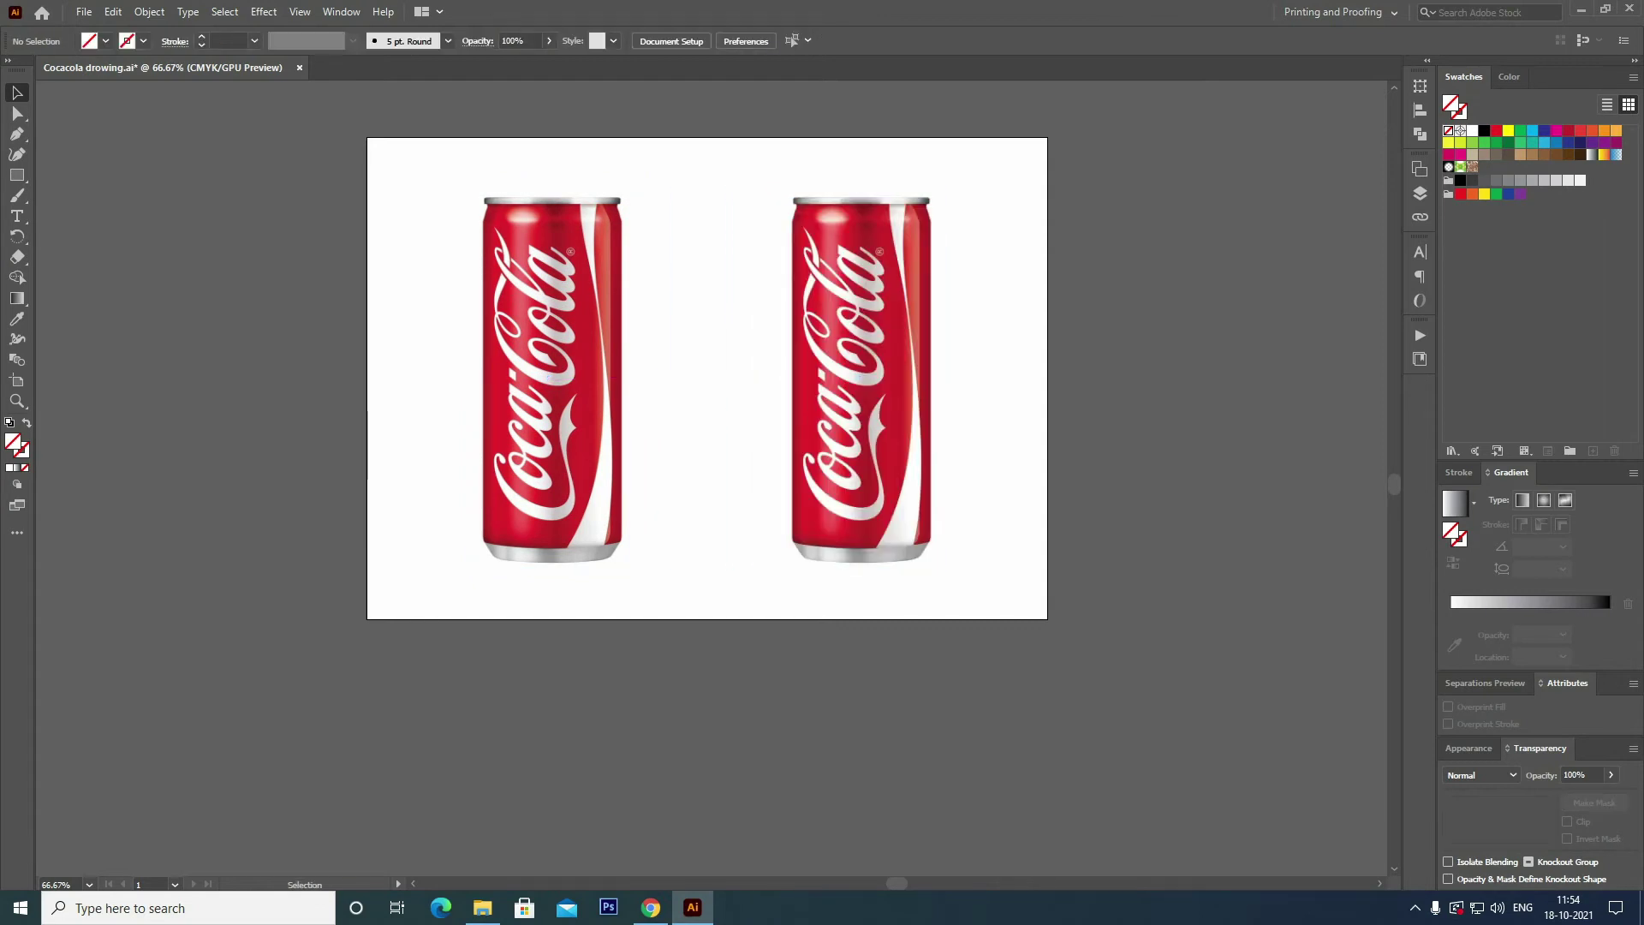
key(ctrl+1)
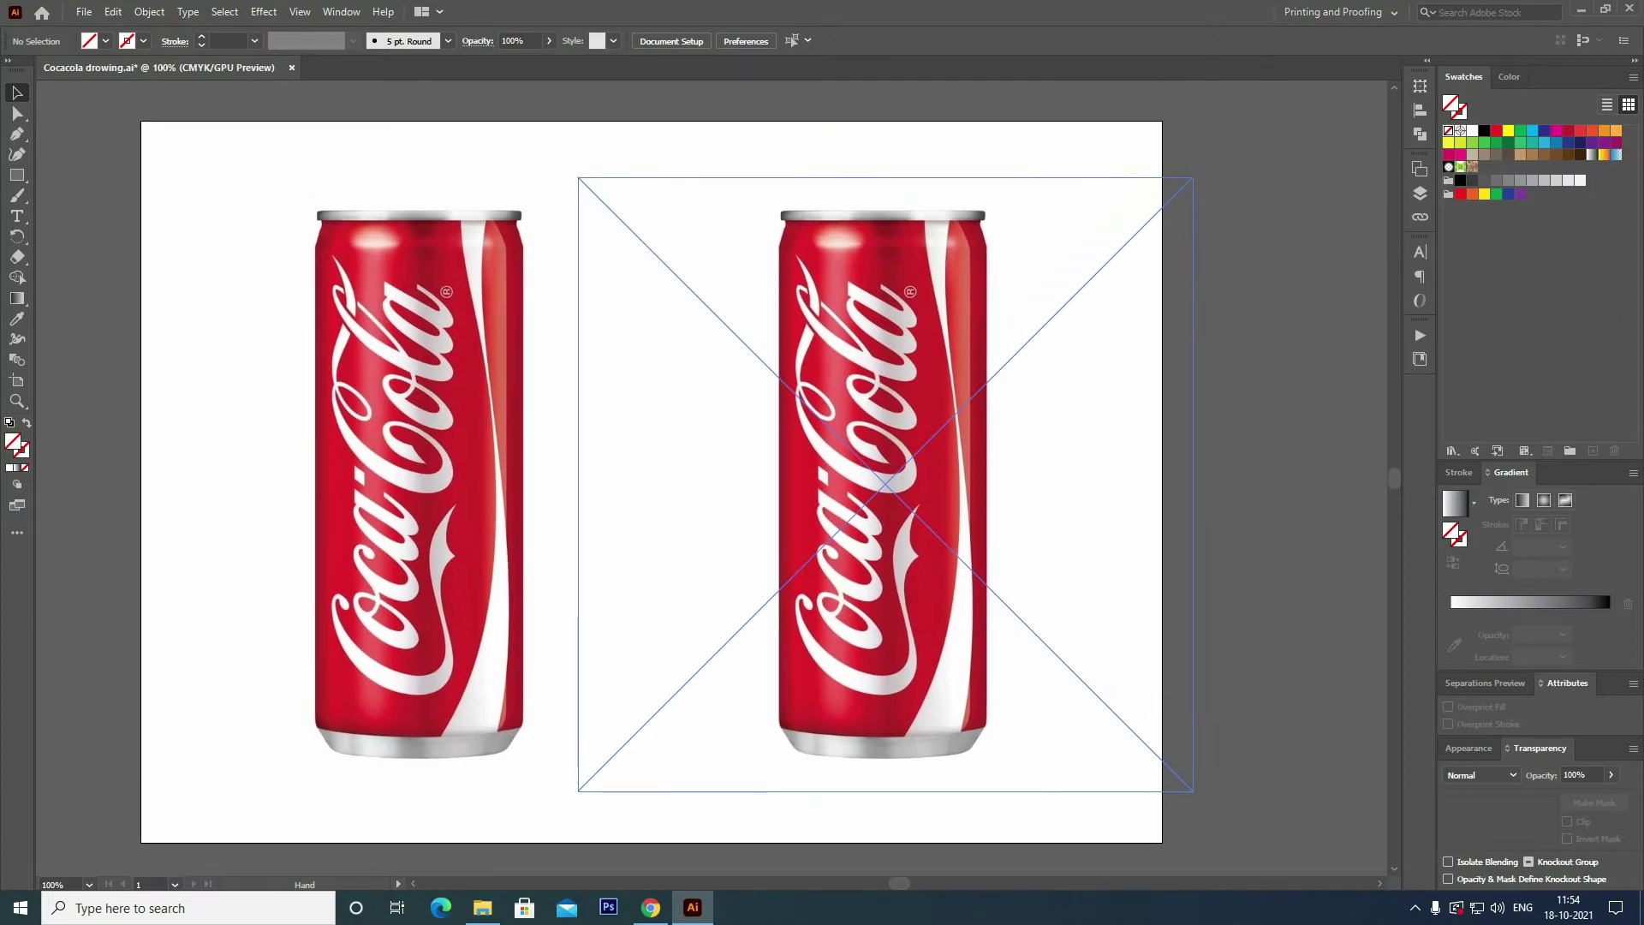
Zoom in on the right can's top and begin a Pen outline down its left edge and neck.
drag(650, 479, 674, 512)
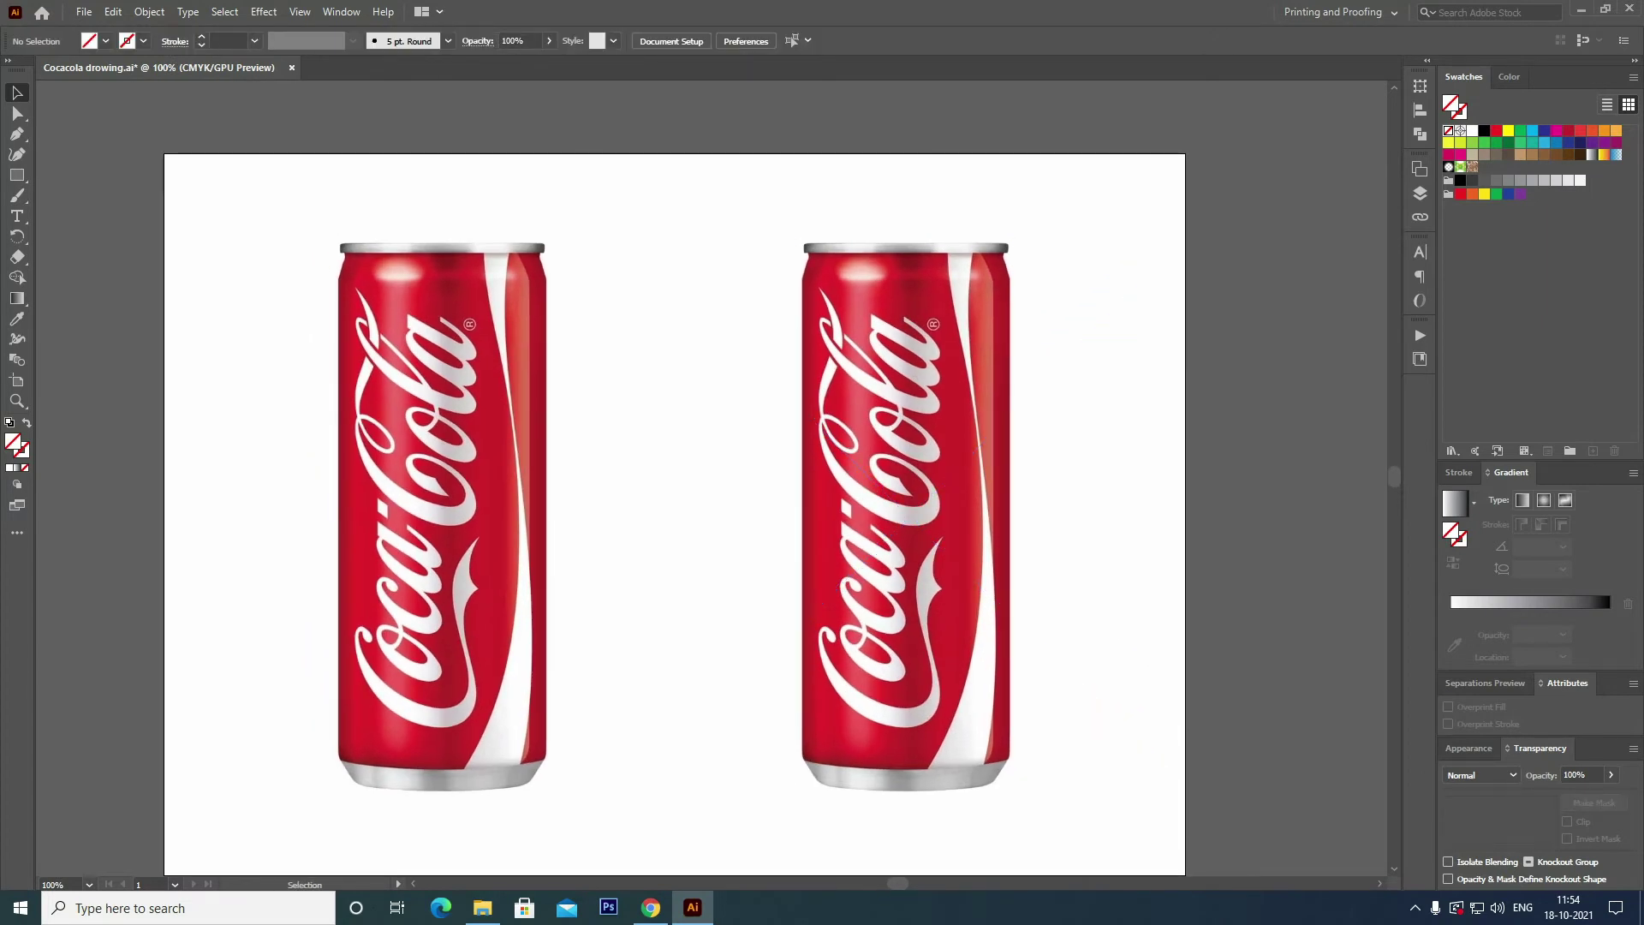
key(ctrl+plus)
drag(822, 428, 373, 670)
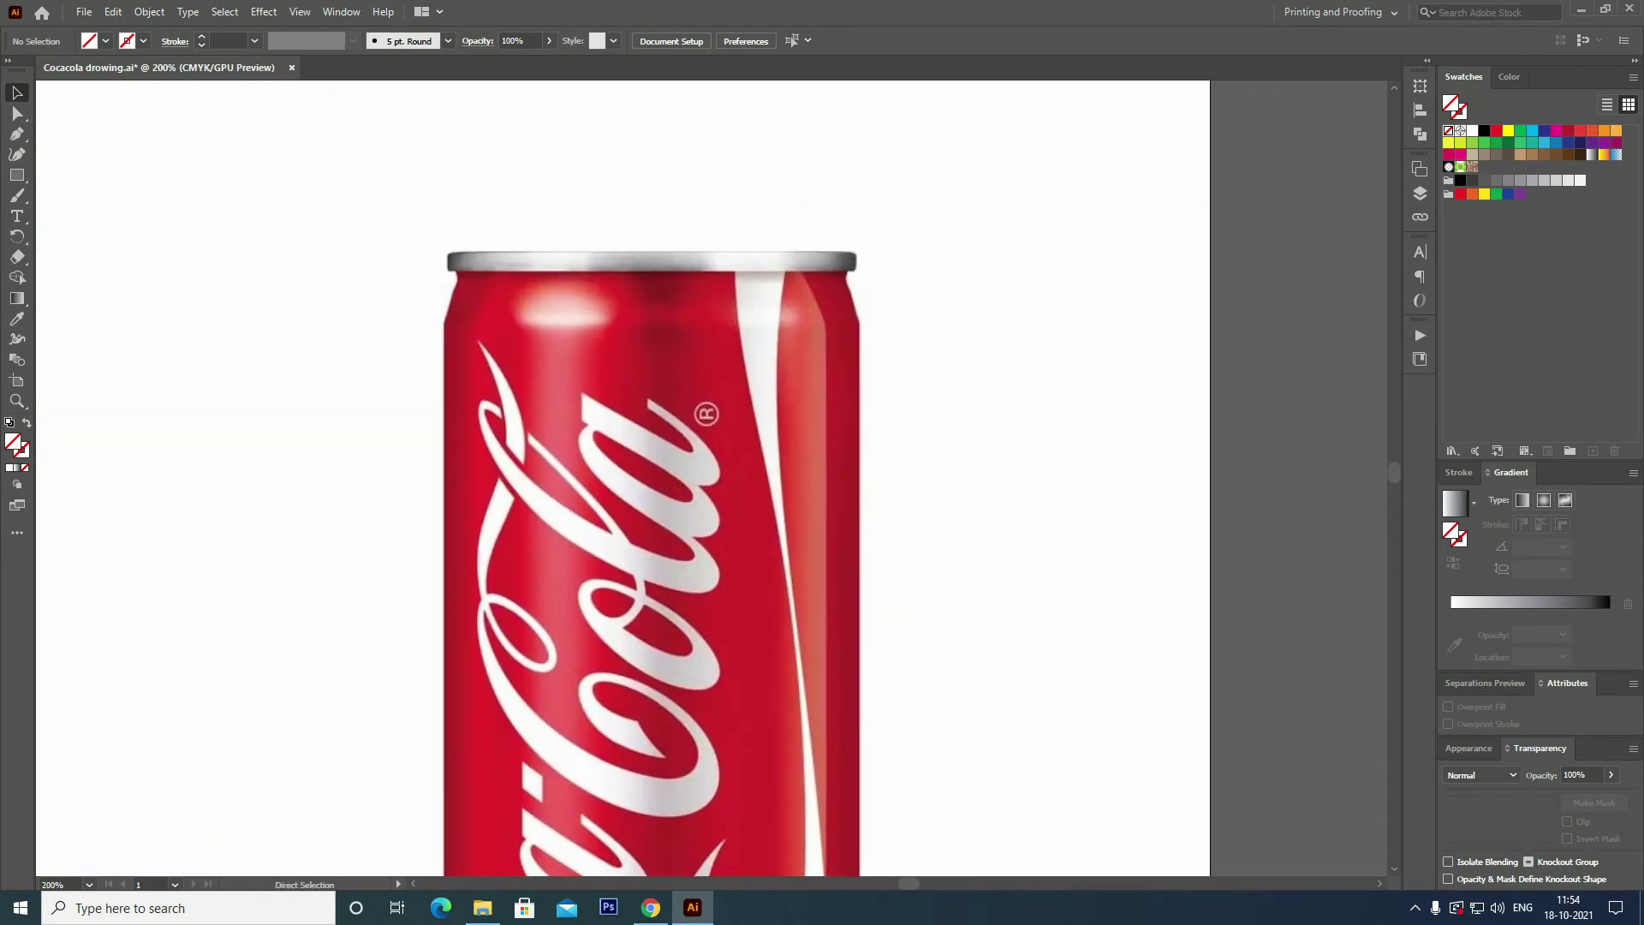
key(ctrl+plus)
key(p)
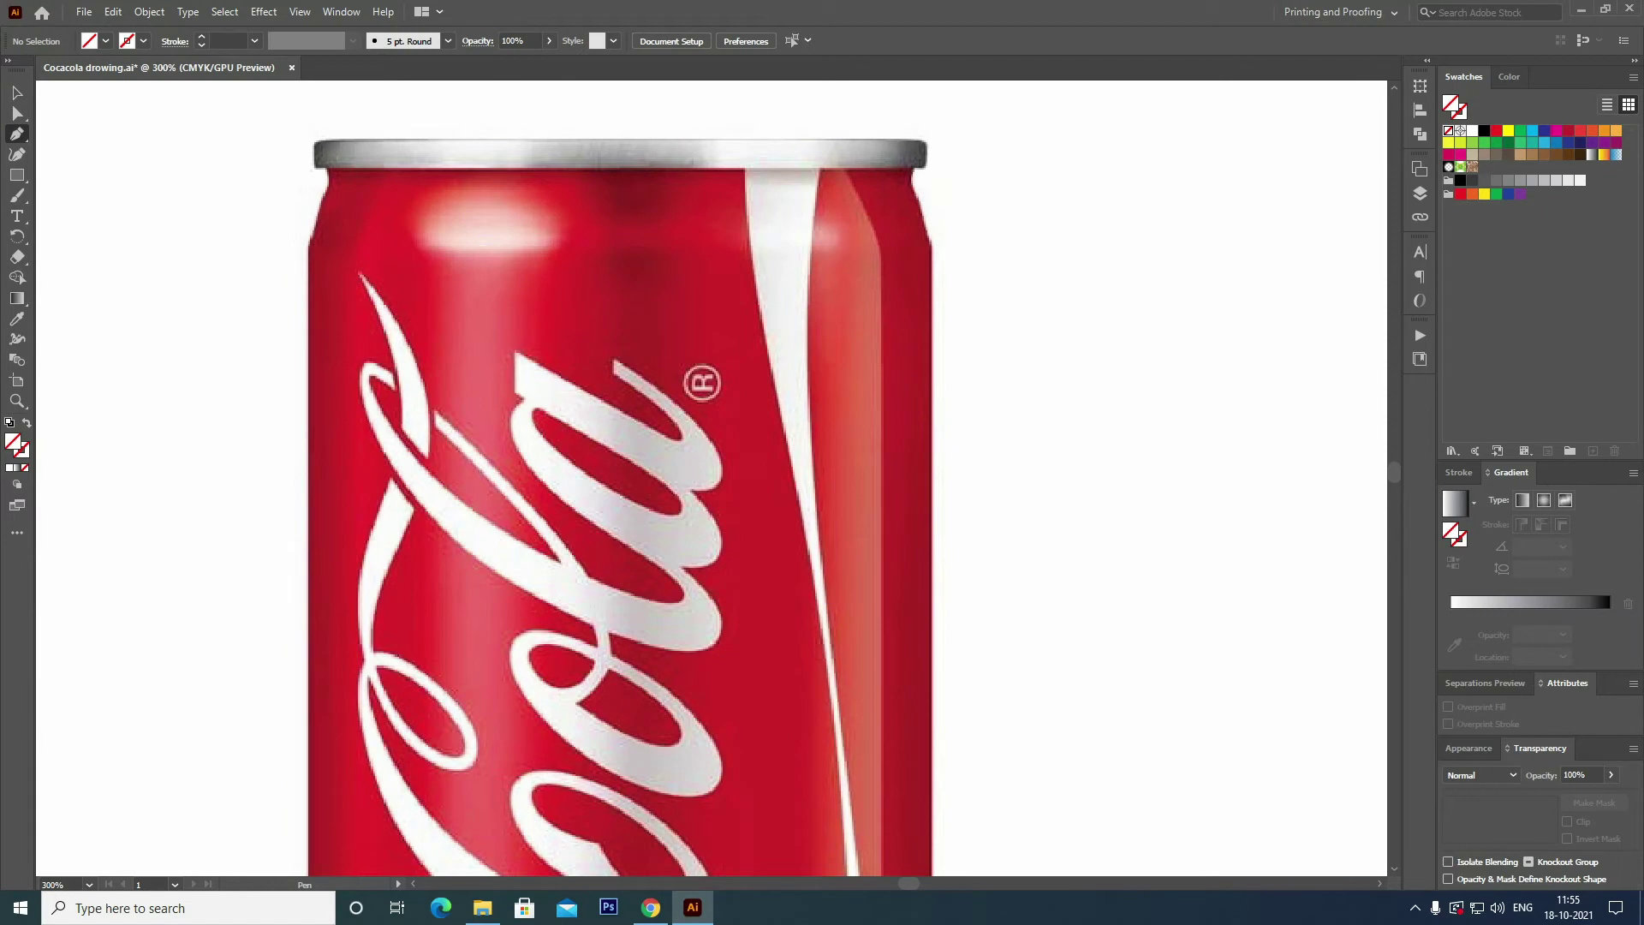
click(326, 169)
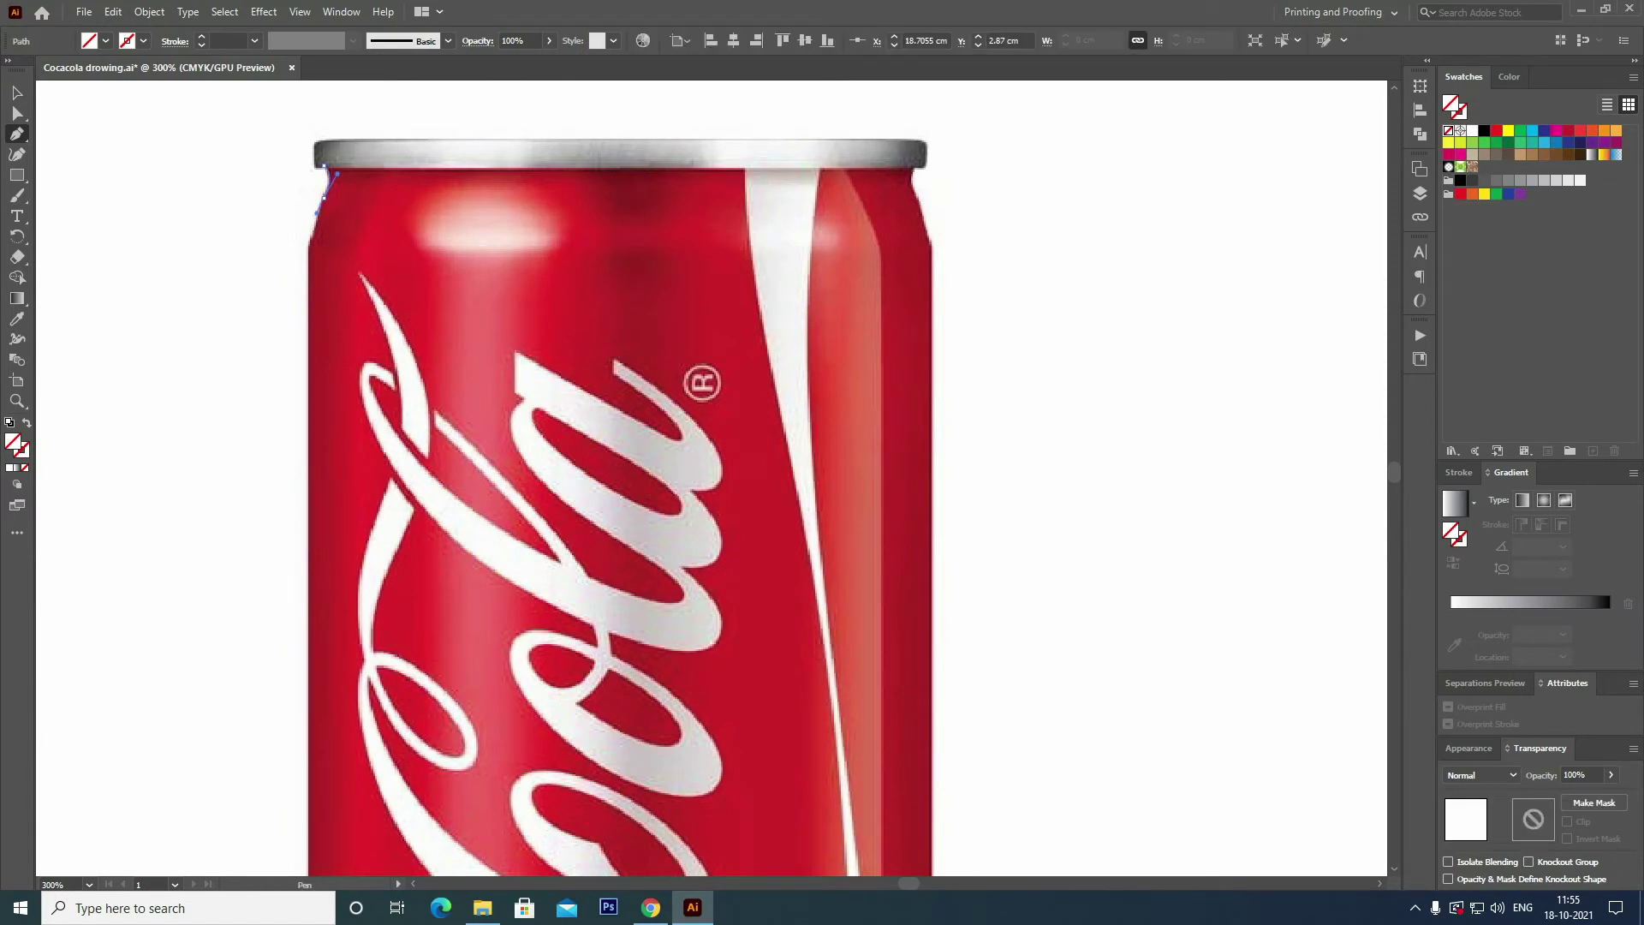
click(316, 226)
drag(308, 251, 309, 267)
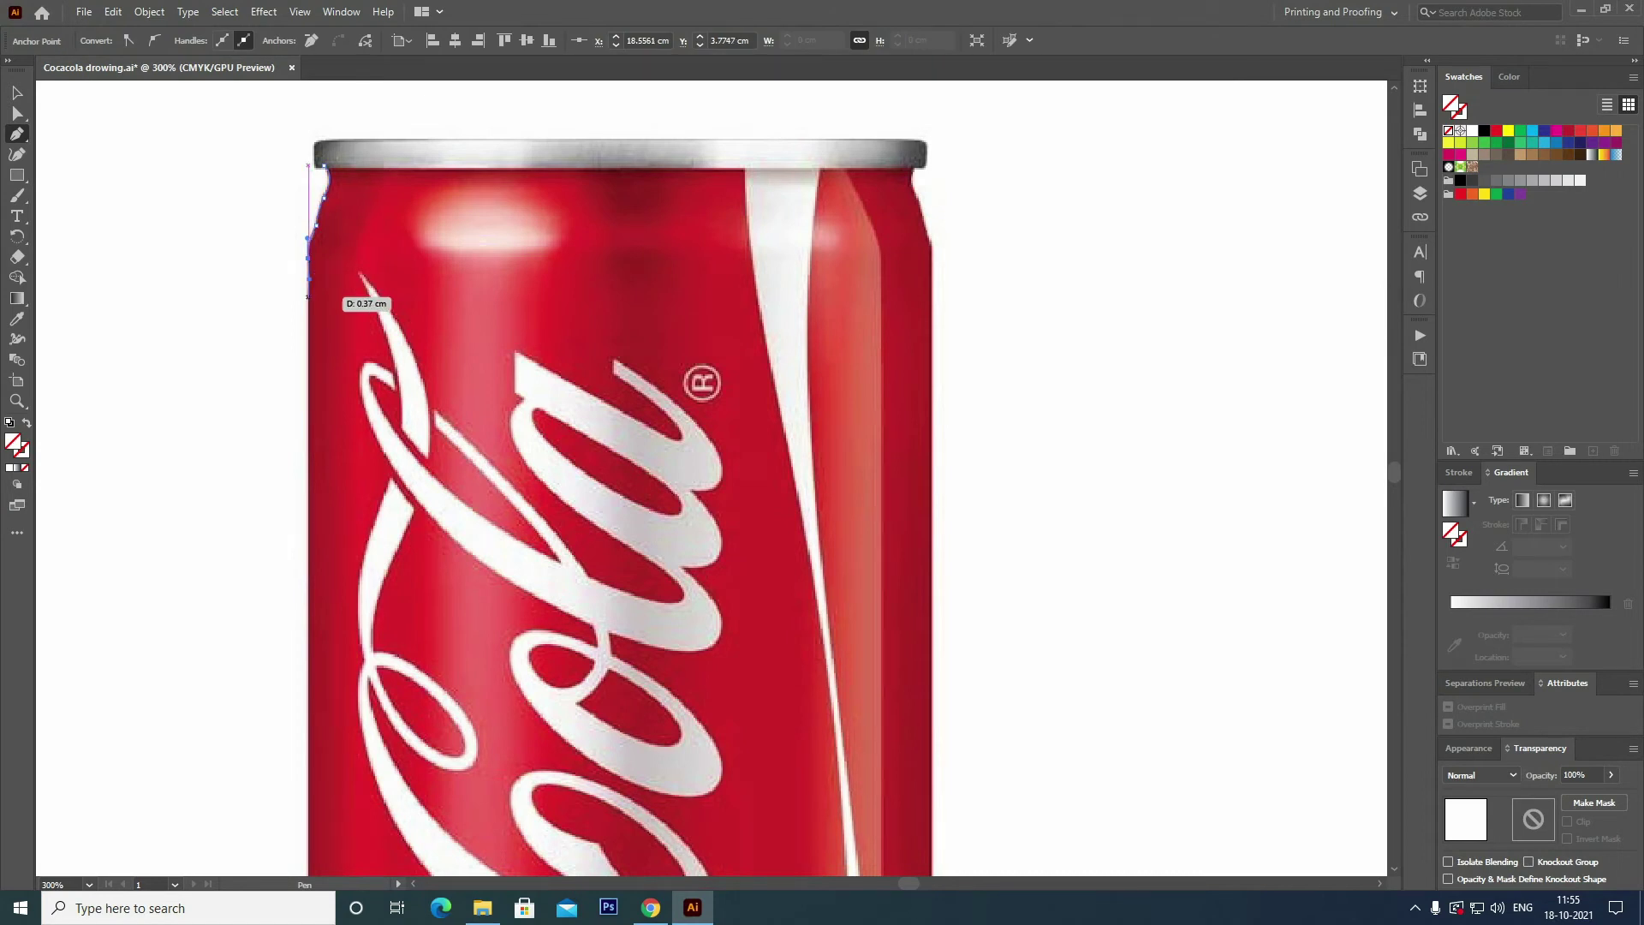
Continue the outline around the bottom rim and up the right side, closing it at the start.
drag(359, 685, 385, 171)
drag(334, 856, 420, 449)
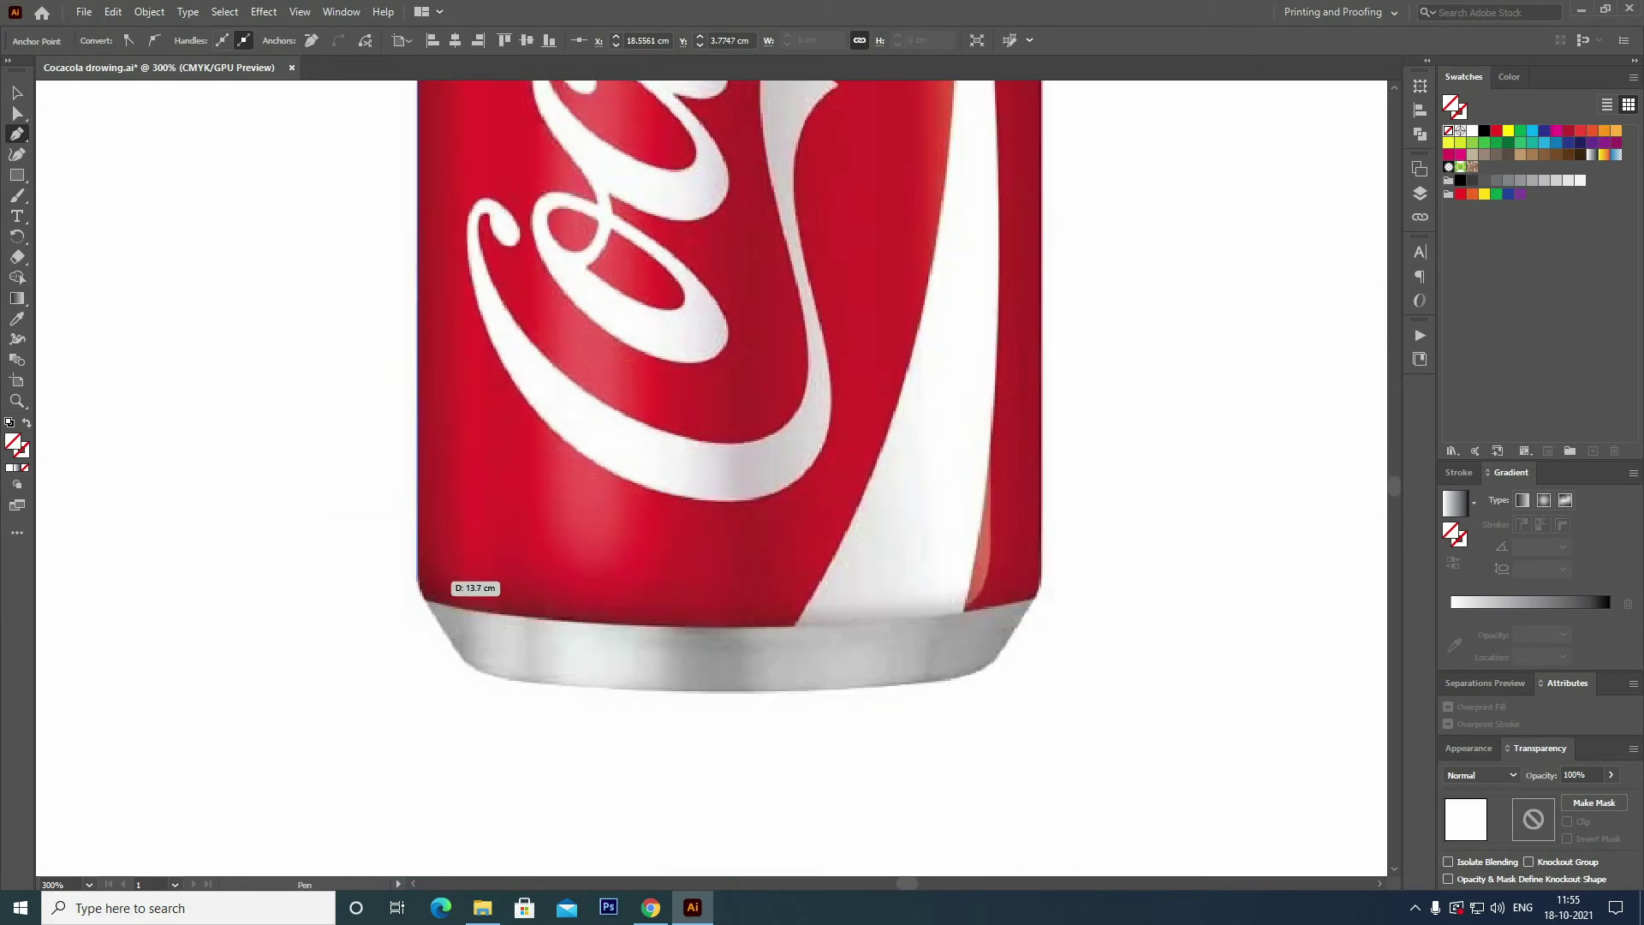
click(417, 581)
click(428, 605)
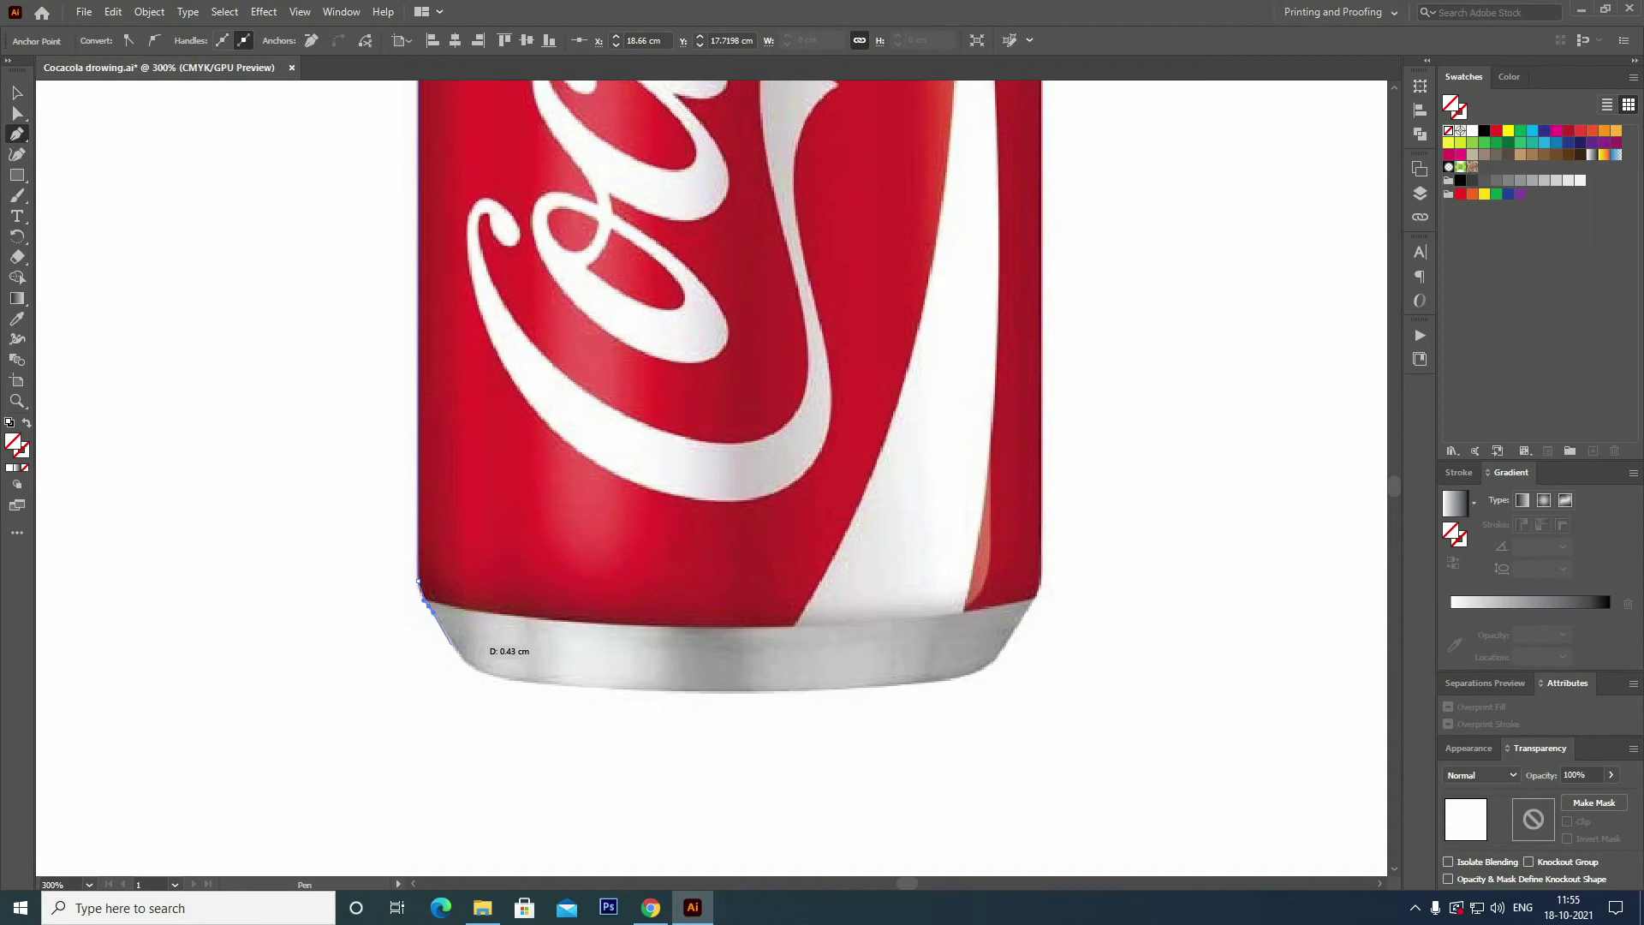
click(448, 635)
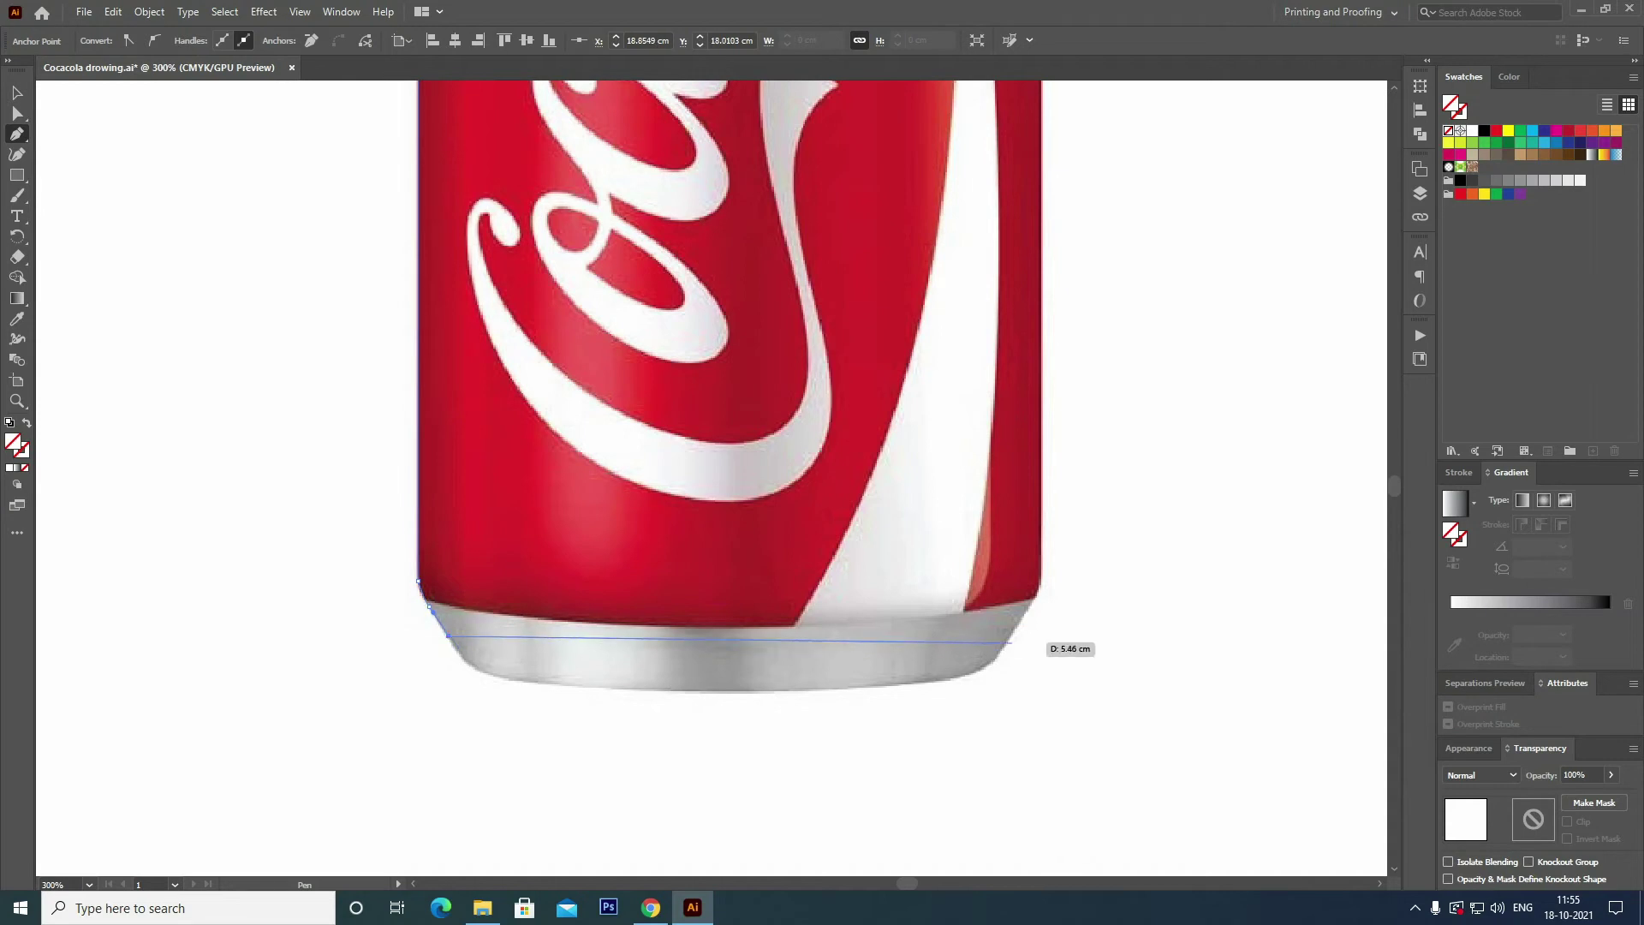
mouse_move(1034, 602)
mouse_down()
mouse_move(1042, 566)
mouse_move(959, 865)
mouse_up()
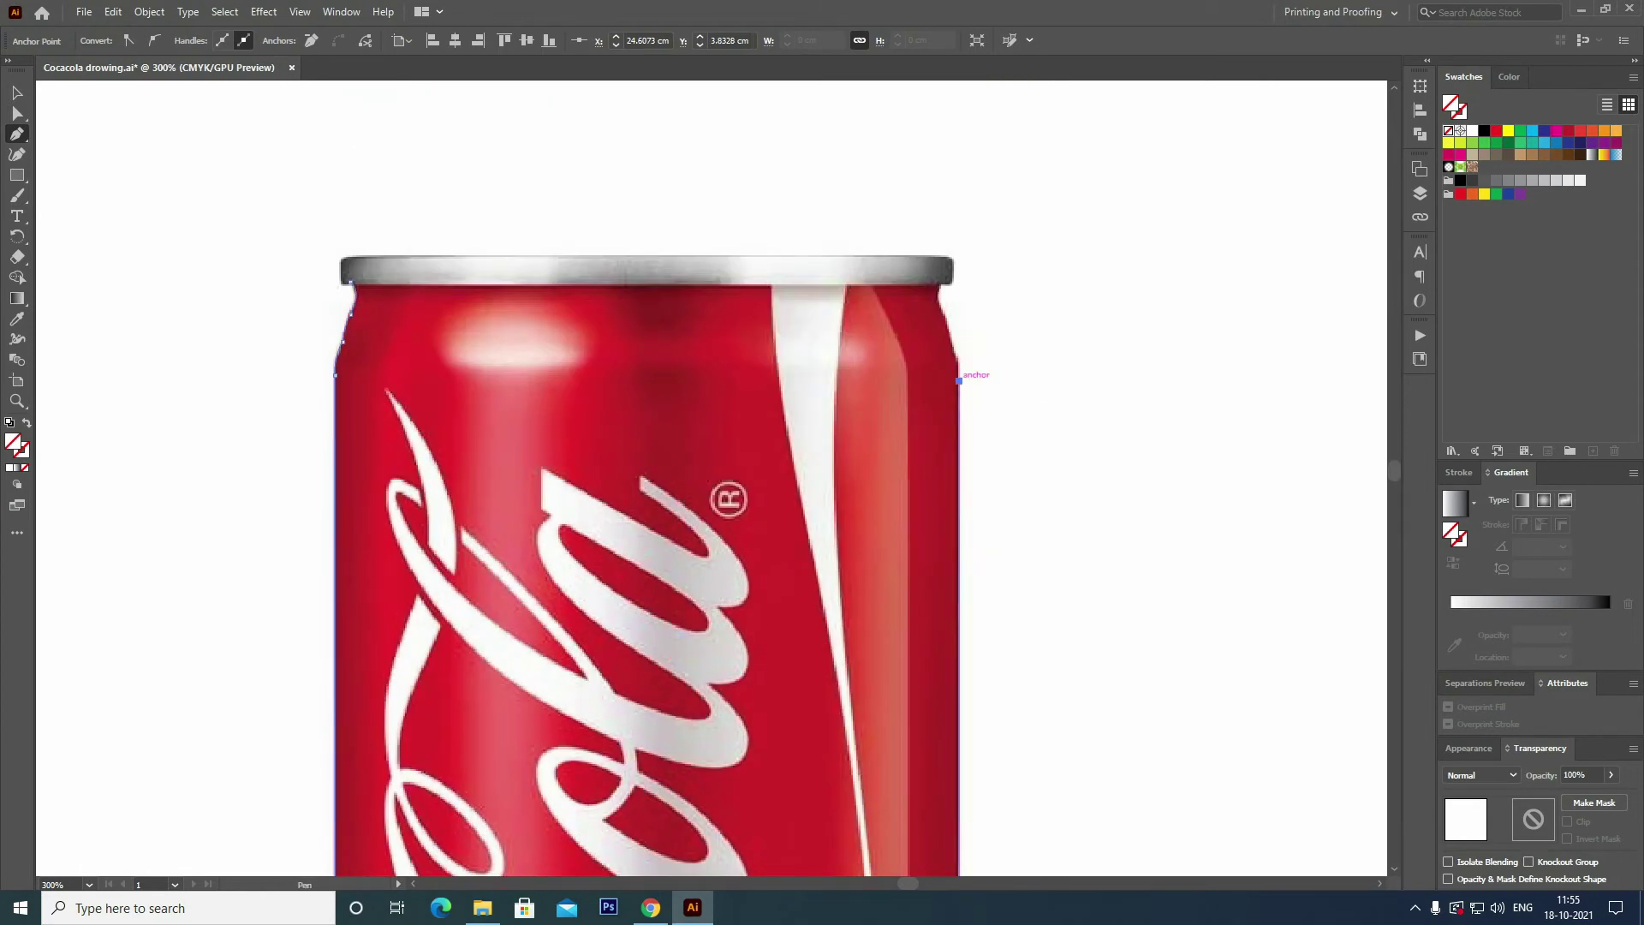
click(959, 380)
click(946, 315)
click(941, 283)
click(351, 280)
key(v)
key(ctrl+shift+a)
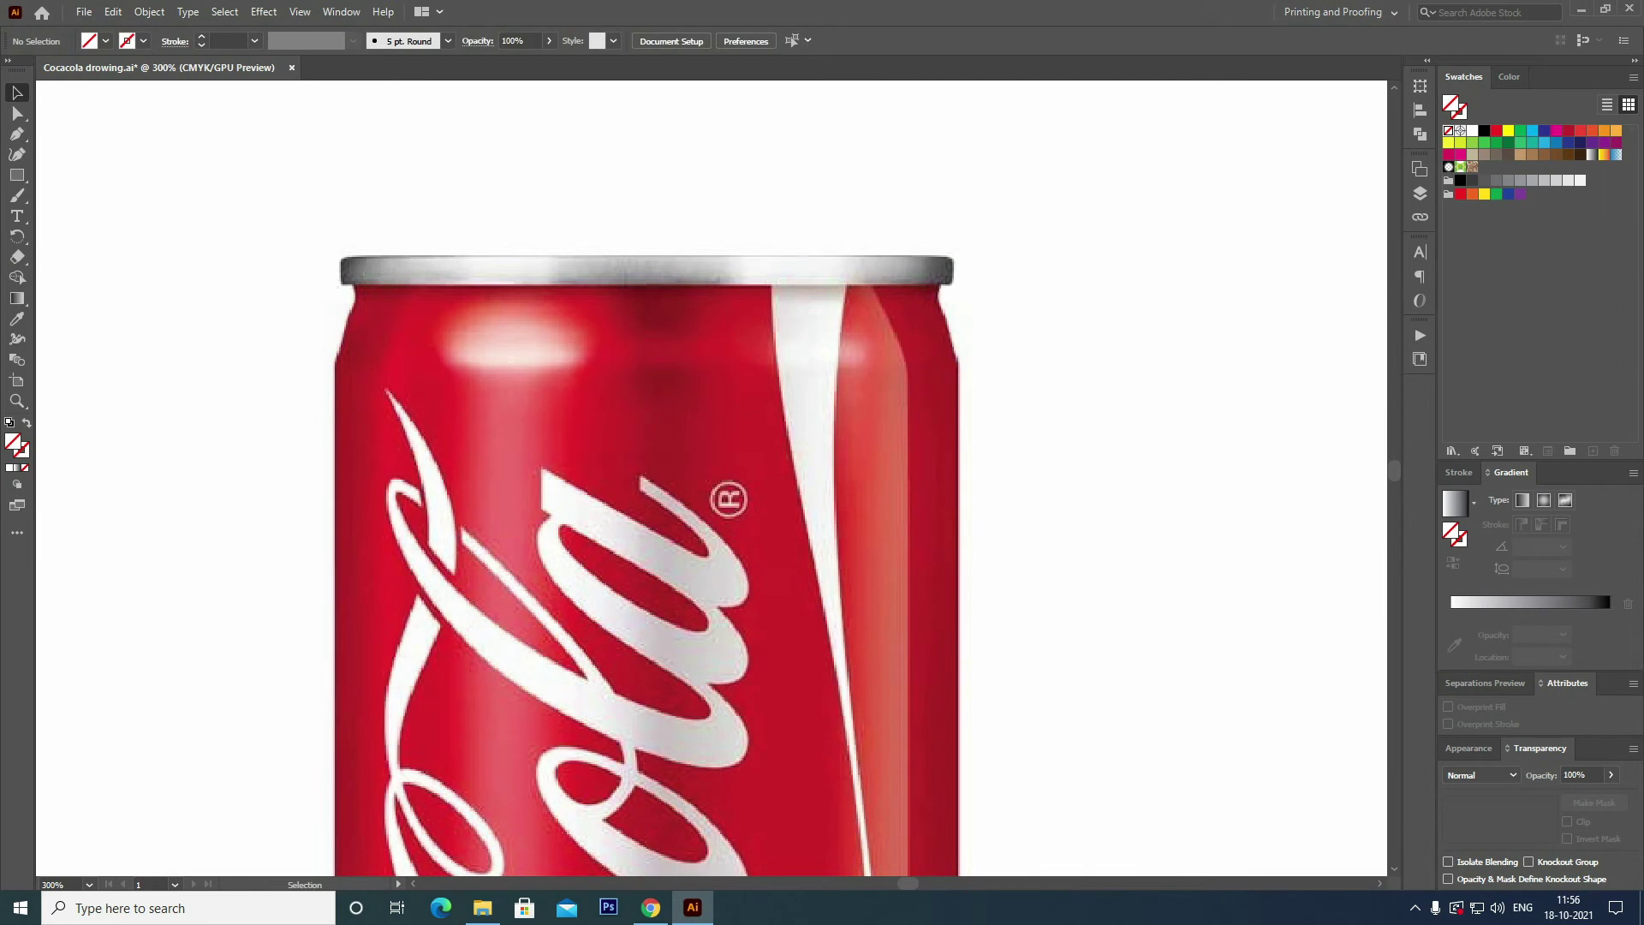
Move the traced outline to the right of the photos and give it a black stroke.
key(ctrl+minus)
drag(668, 514, 583, 377)
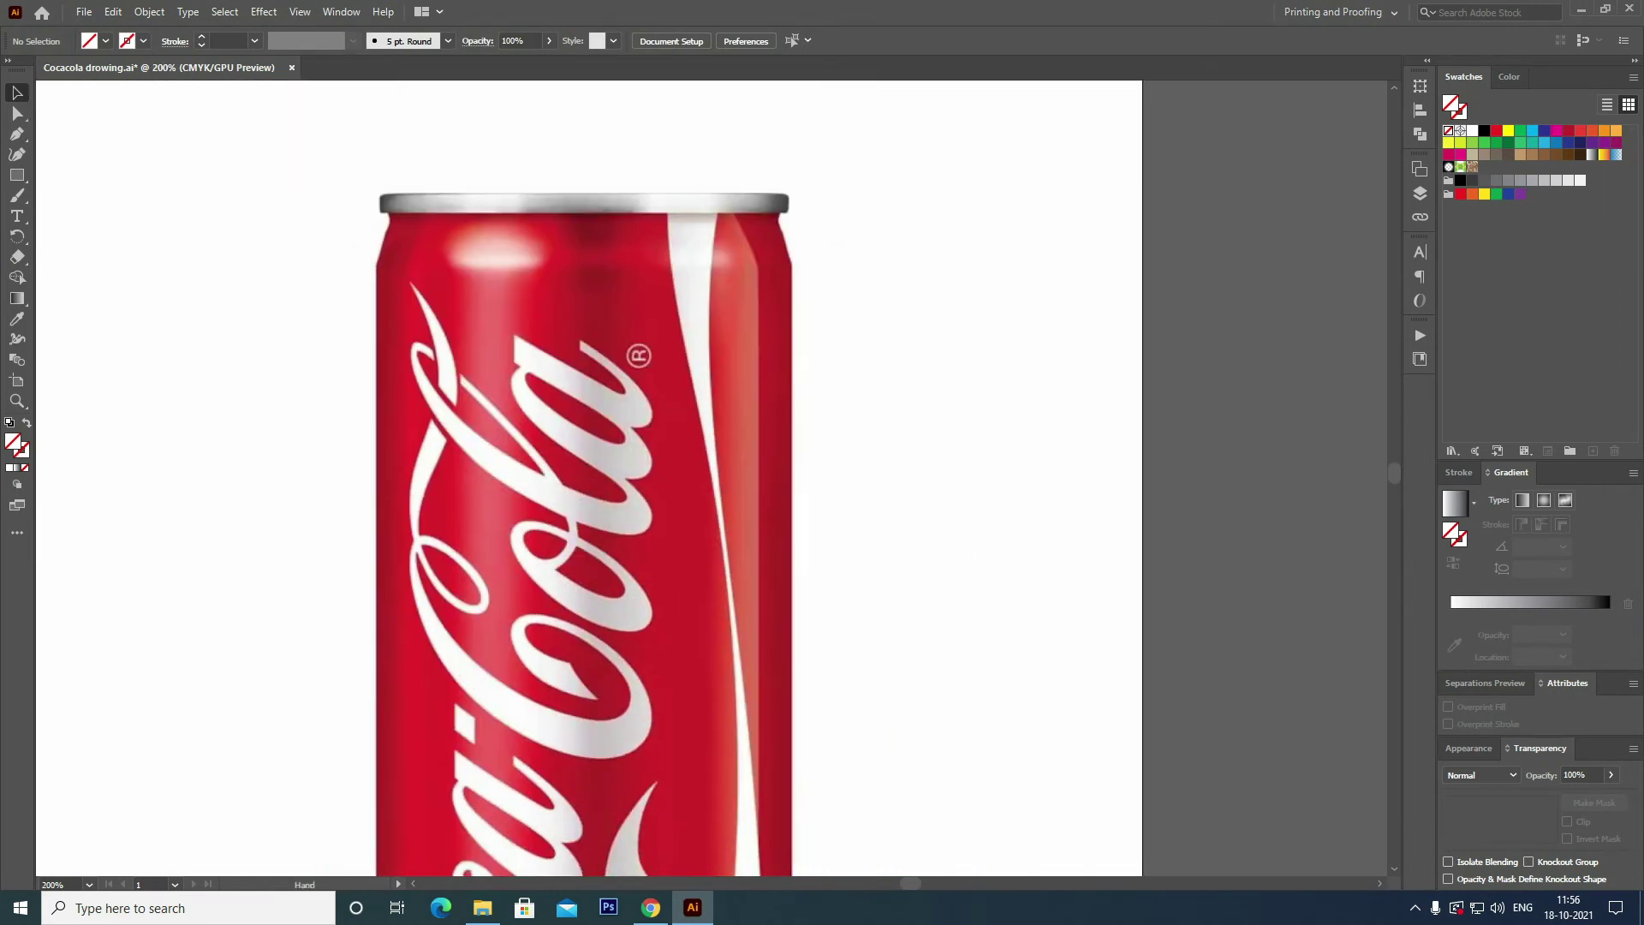
key(ctrl+minus)
drag(600, 513, 539, 300)
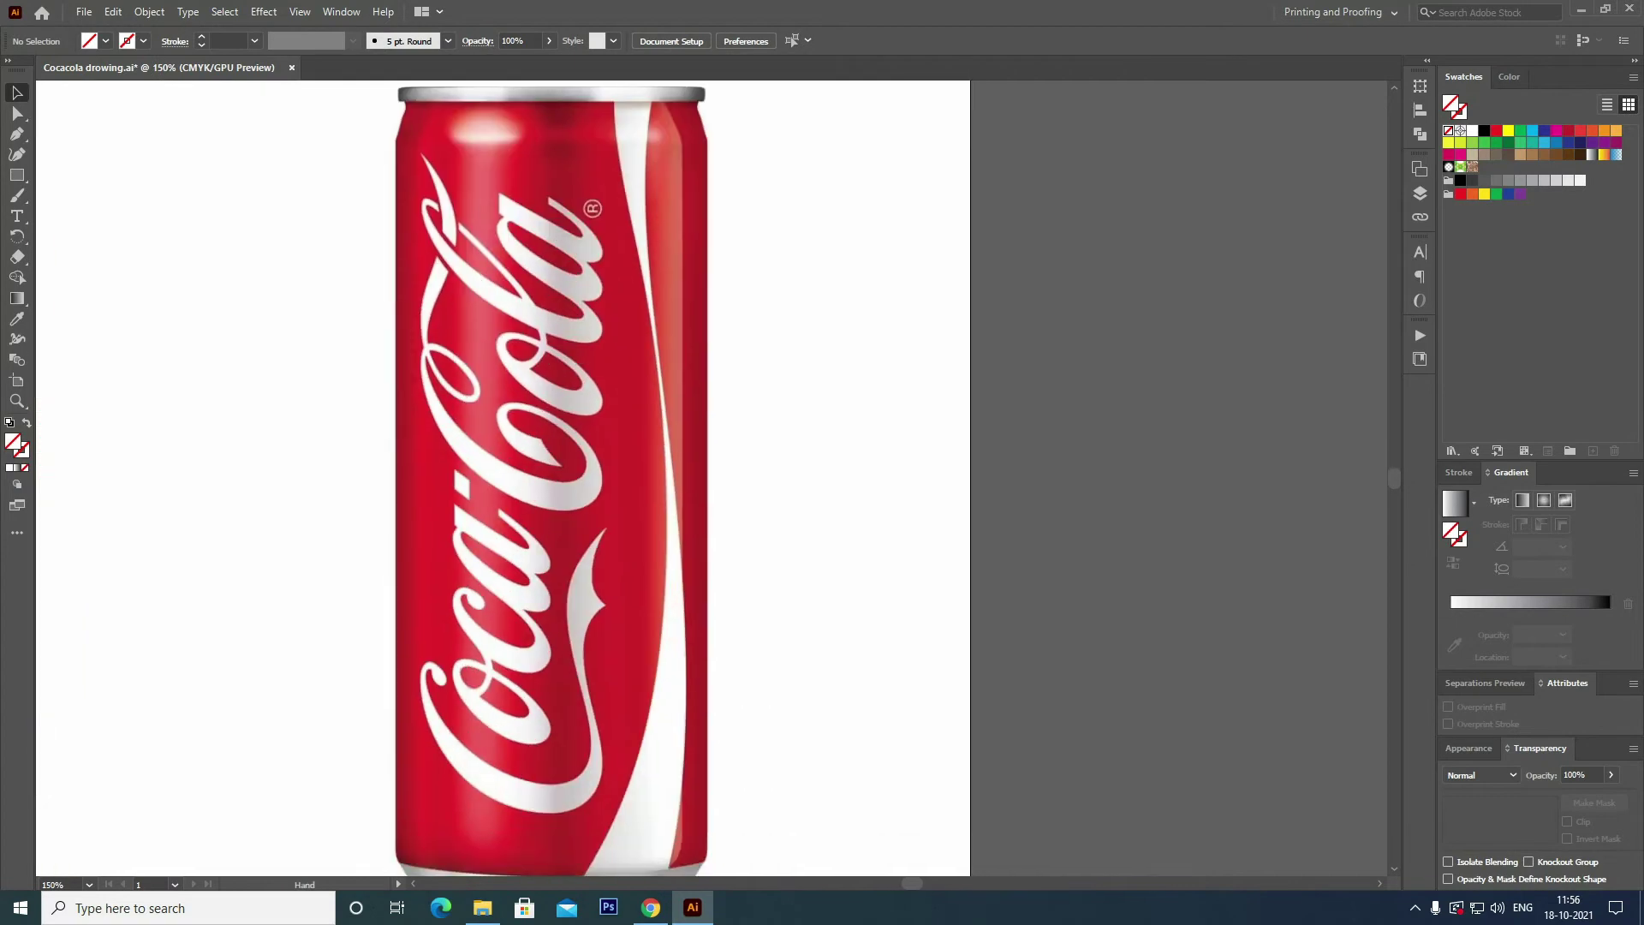
click(708, 381)
key(a)
drag(708, 381, 1109, 384)
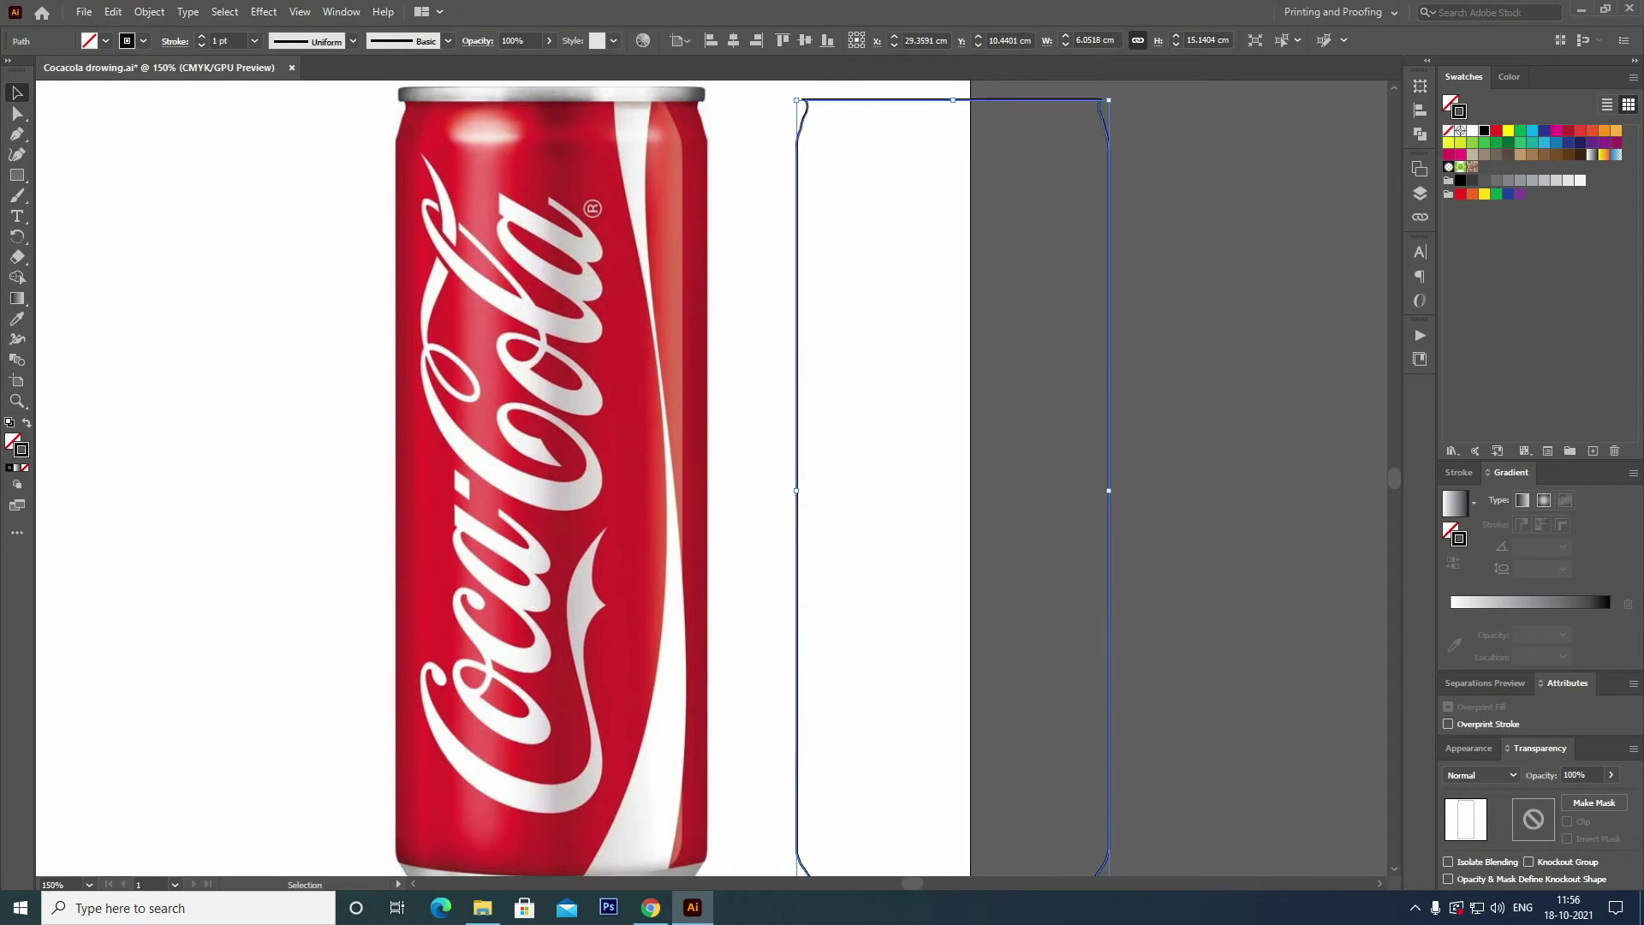
key(ctrl+shift+a)
drag(857, 386, 1053, 385)
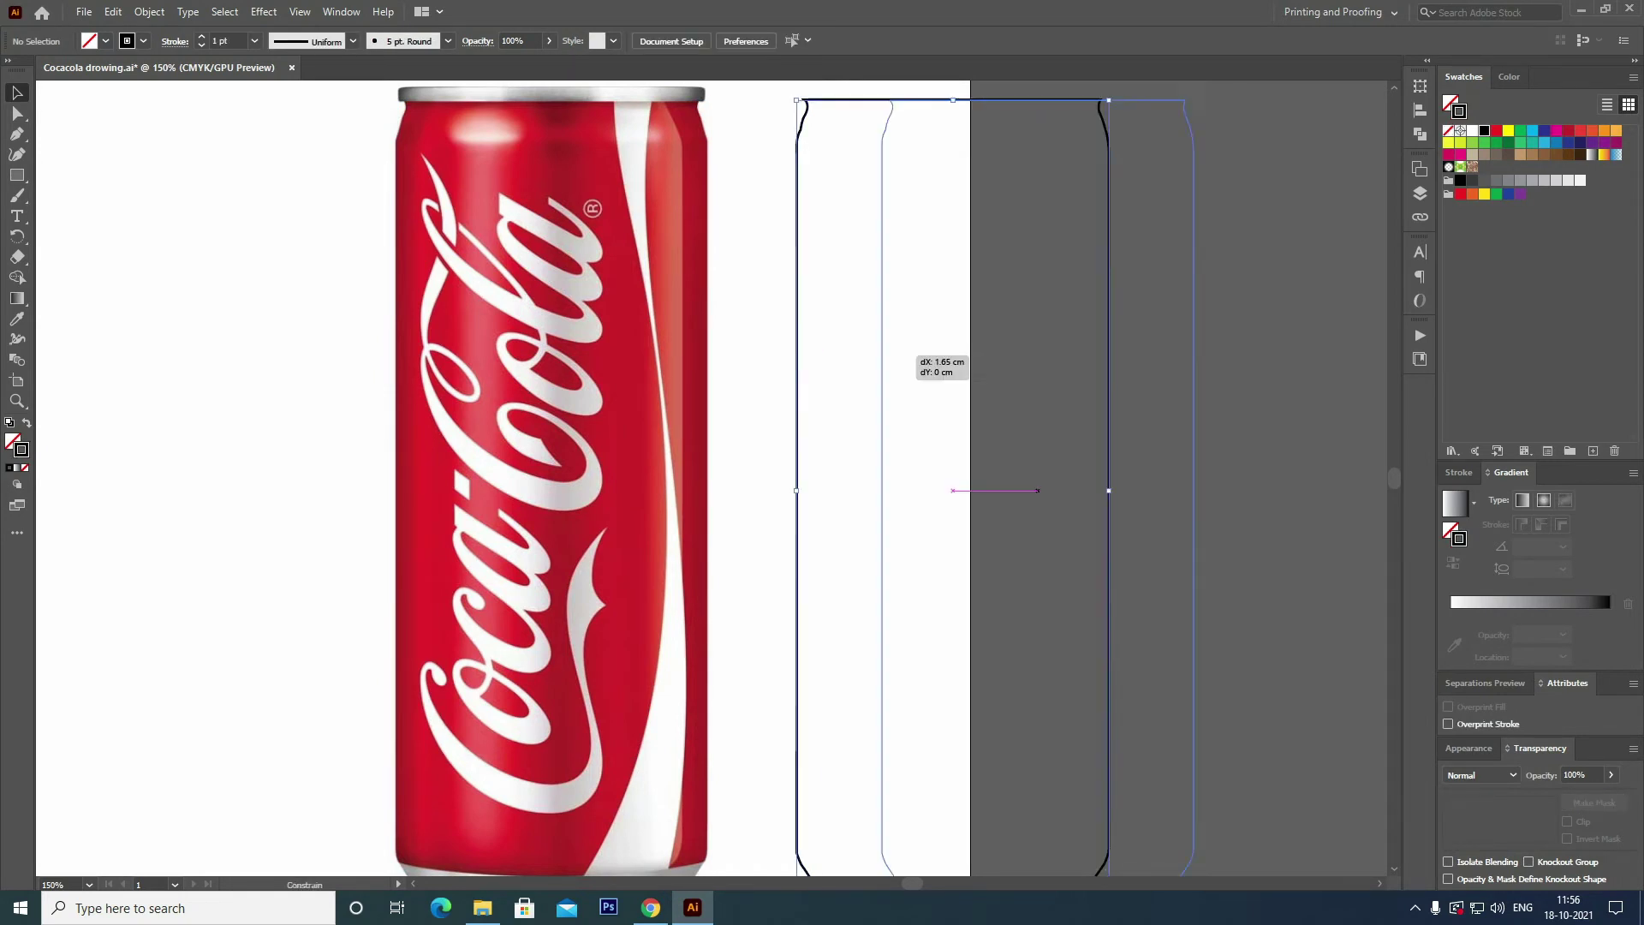
Add a new layer above Layer 1 in the Layers panel.
scroll(685, 480, up, 2)
click(1420, 193)
click(1351, 359)
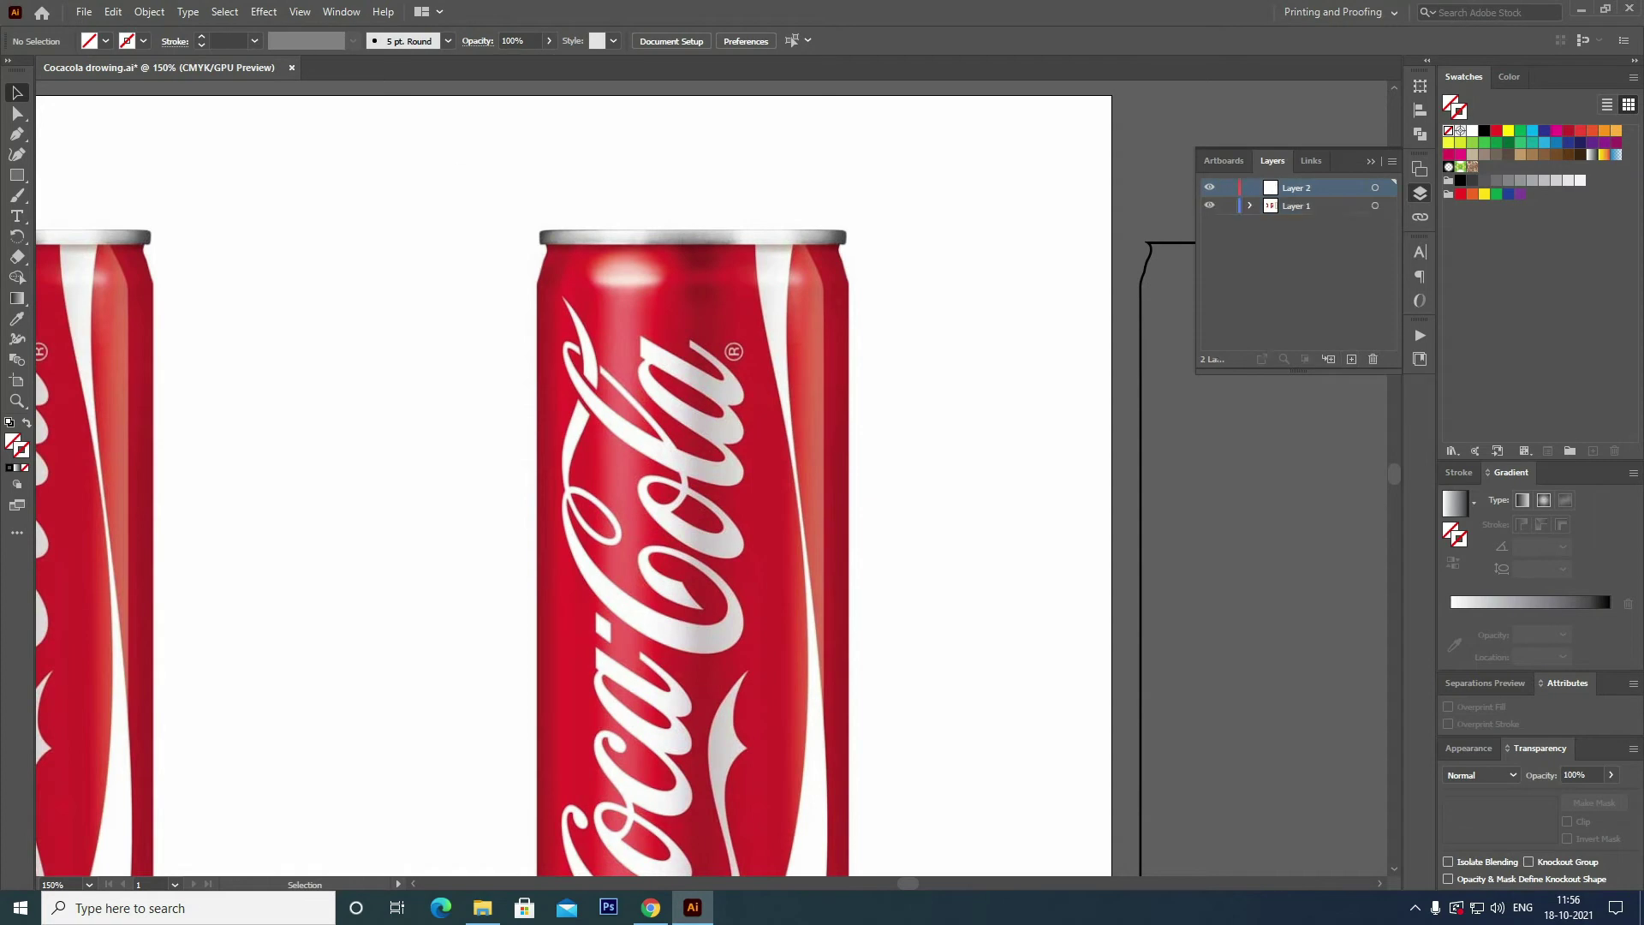
Type 'Coca Cola' above the can, enlarge it and set it in the CocaCola font.
key(t)
click(417, 161)
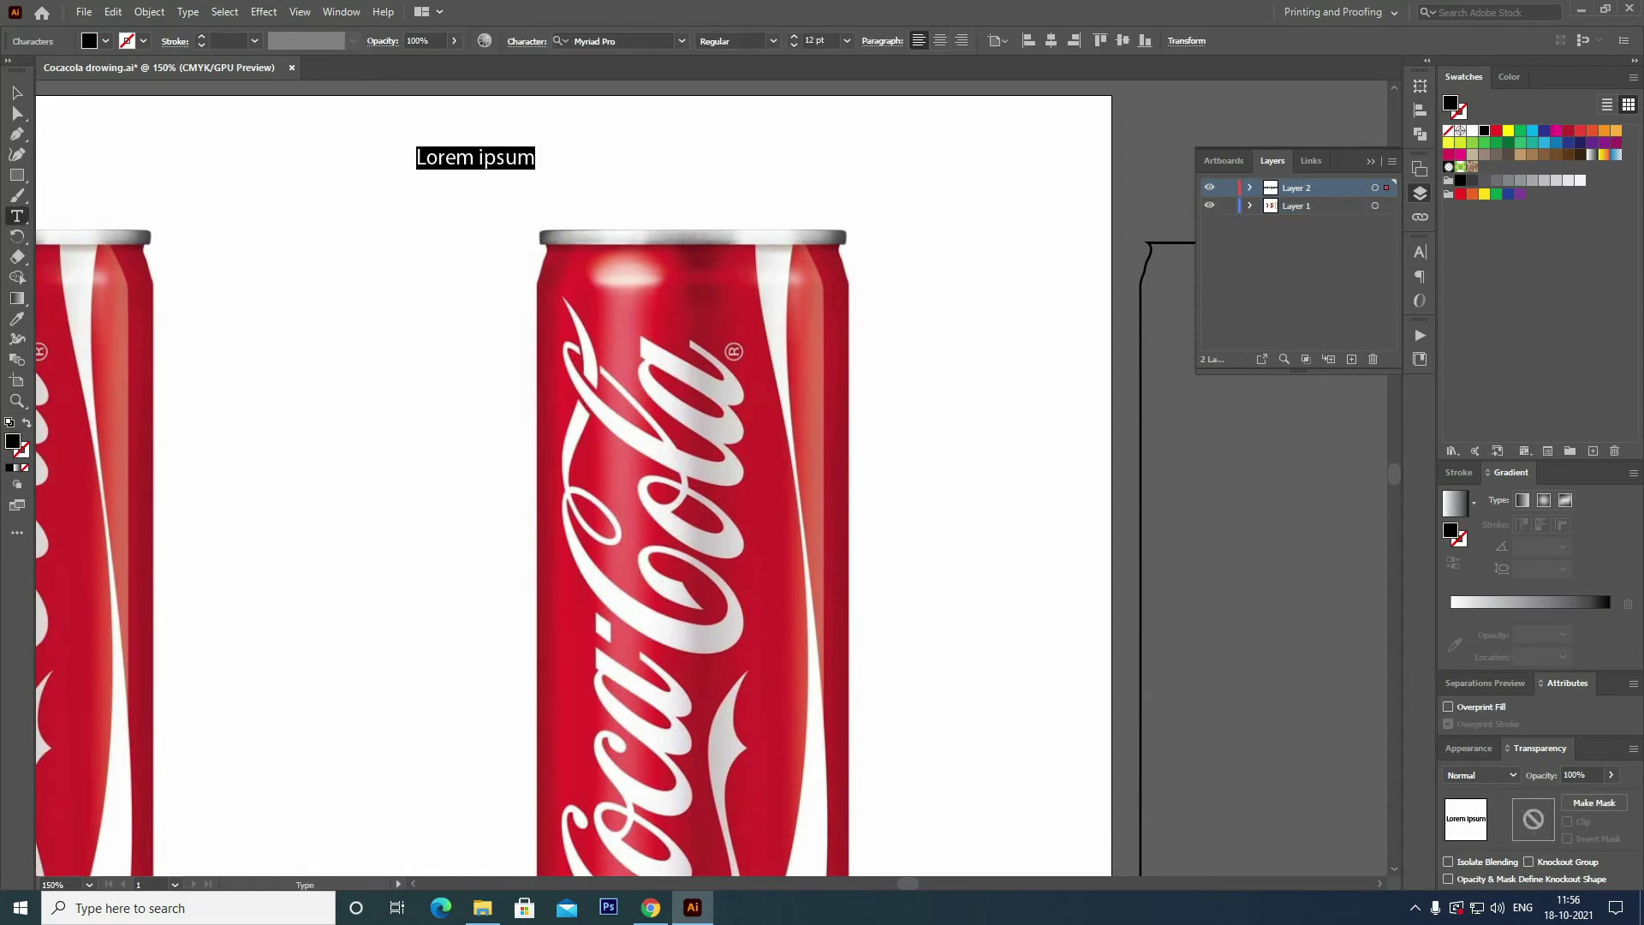
text(Coca Cola)
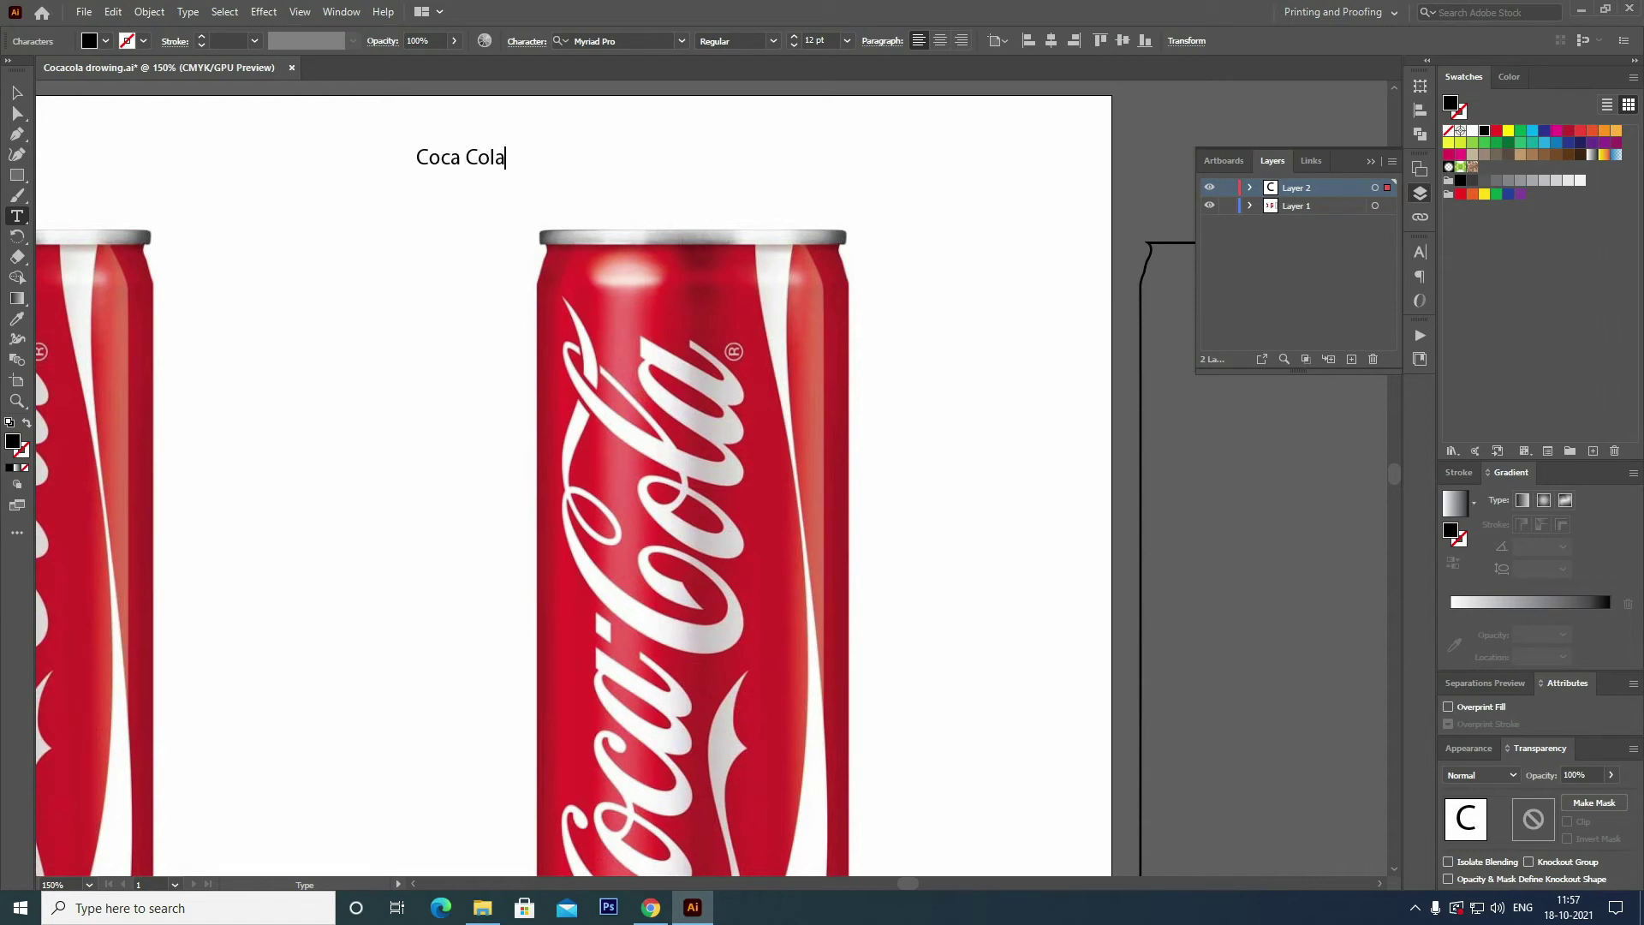
key(Escape)
drag(507, 171, 672, 202)
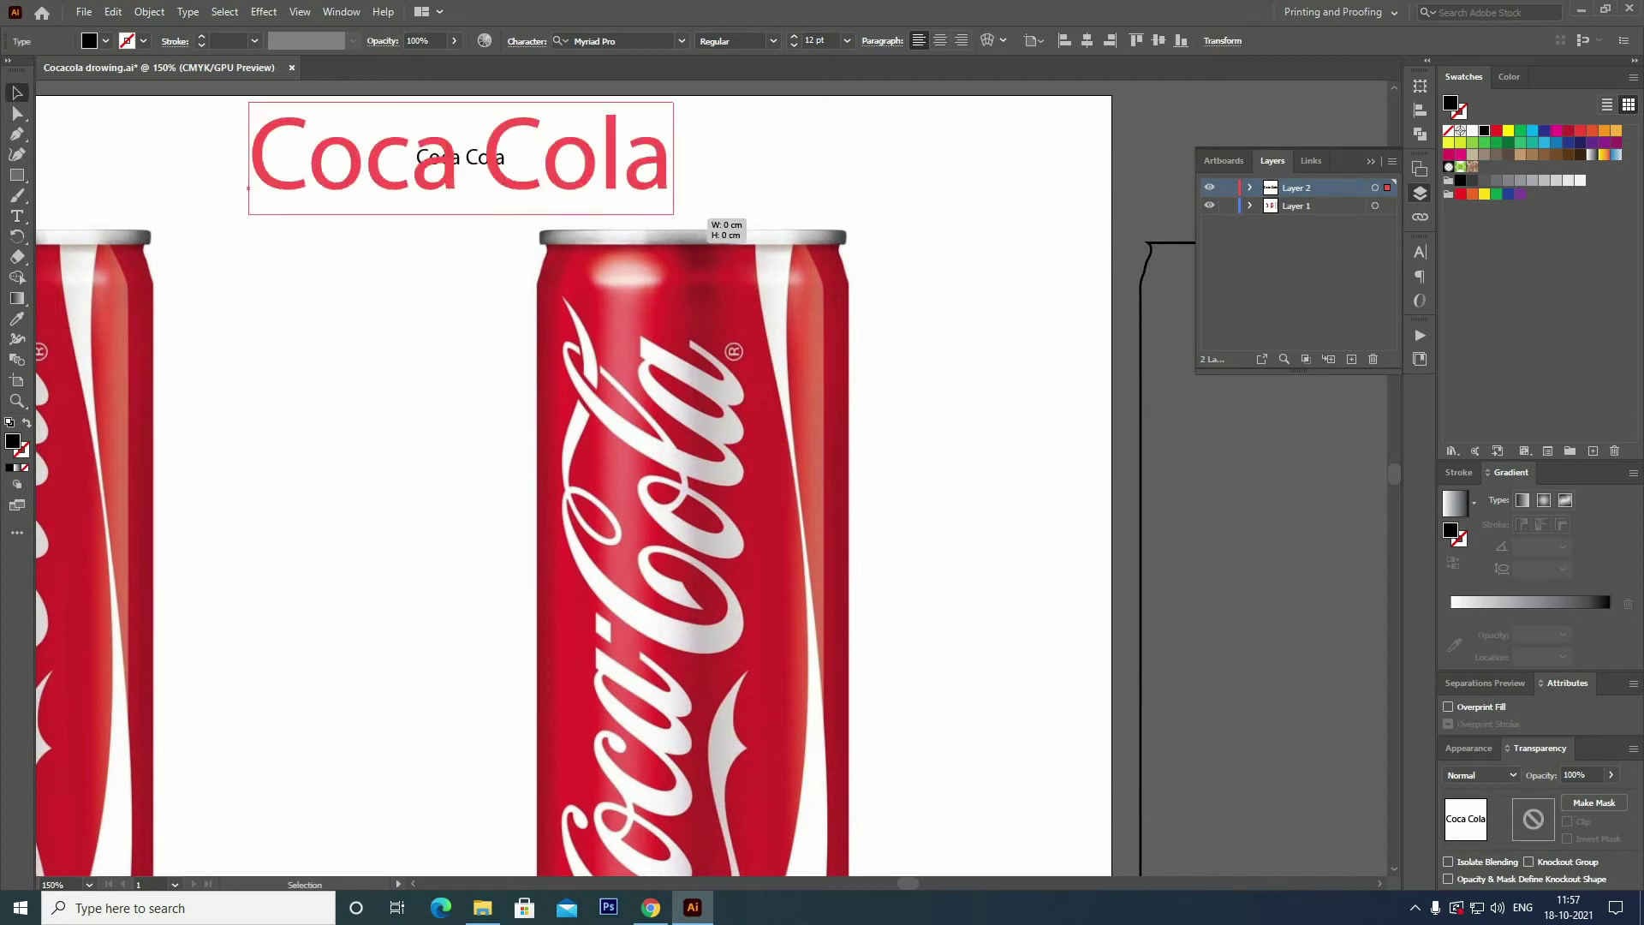
drag(428, 154, 703, 193)
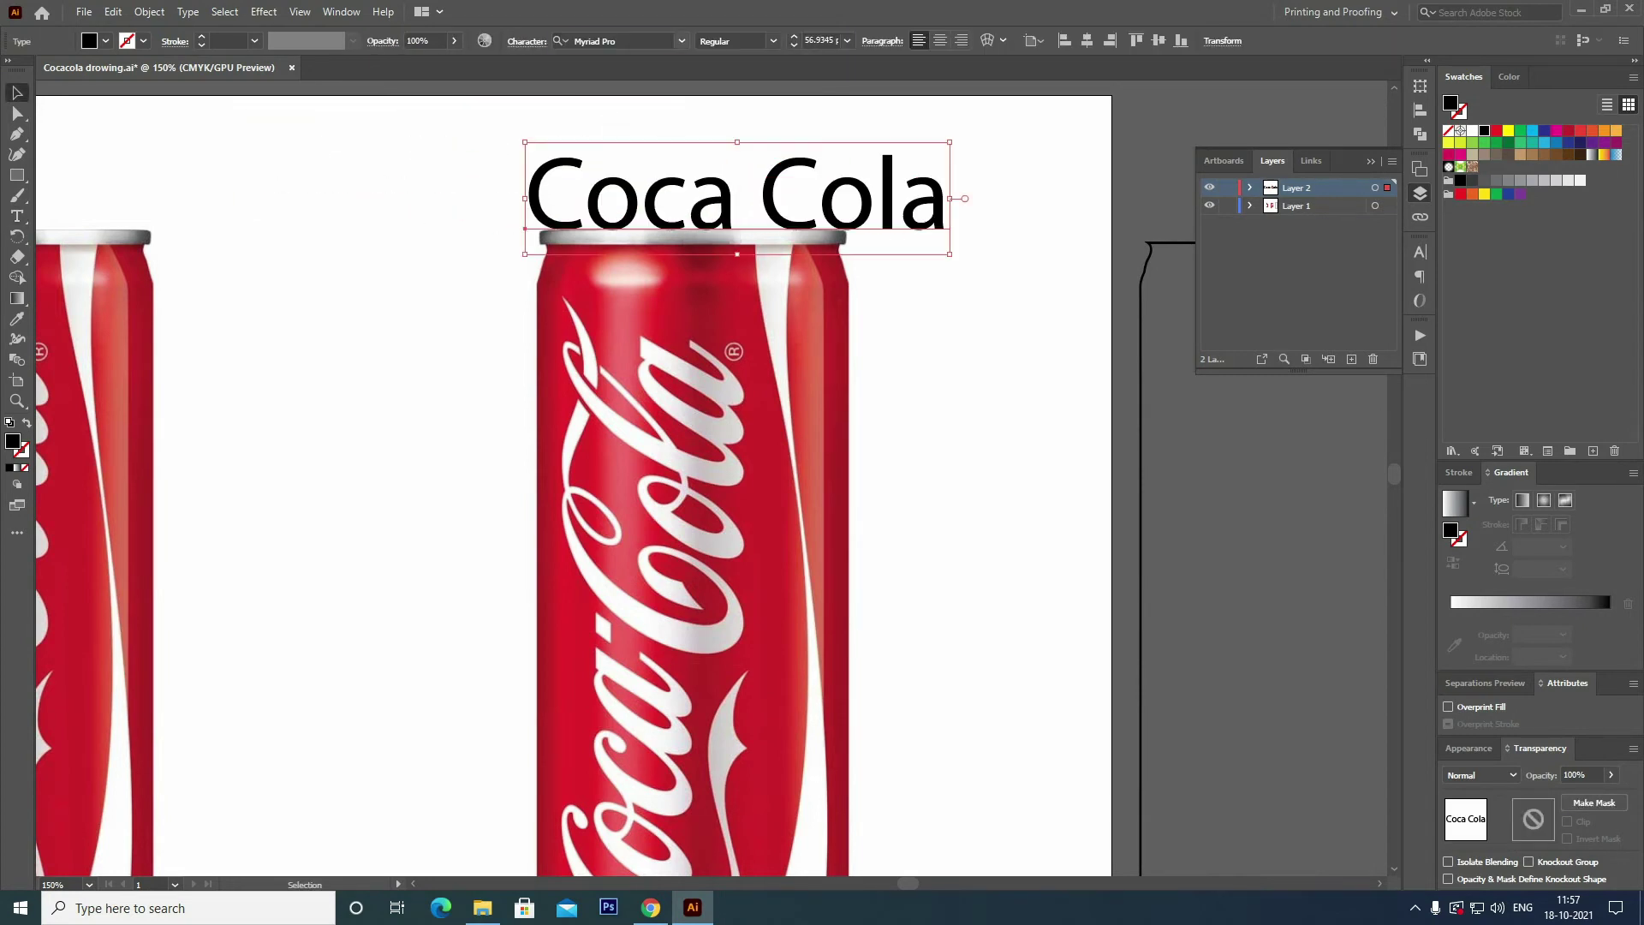
click(616, 41)
text(co)
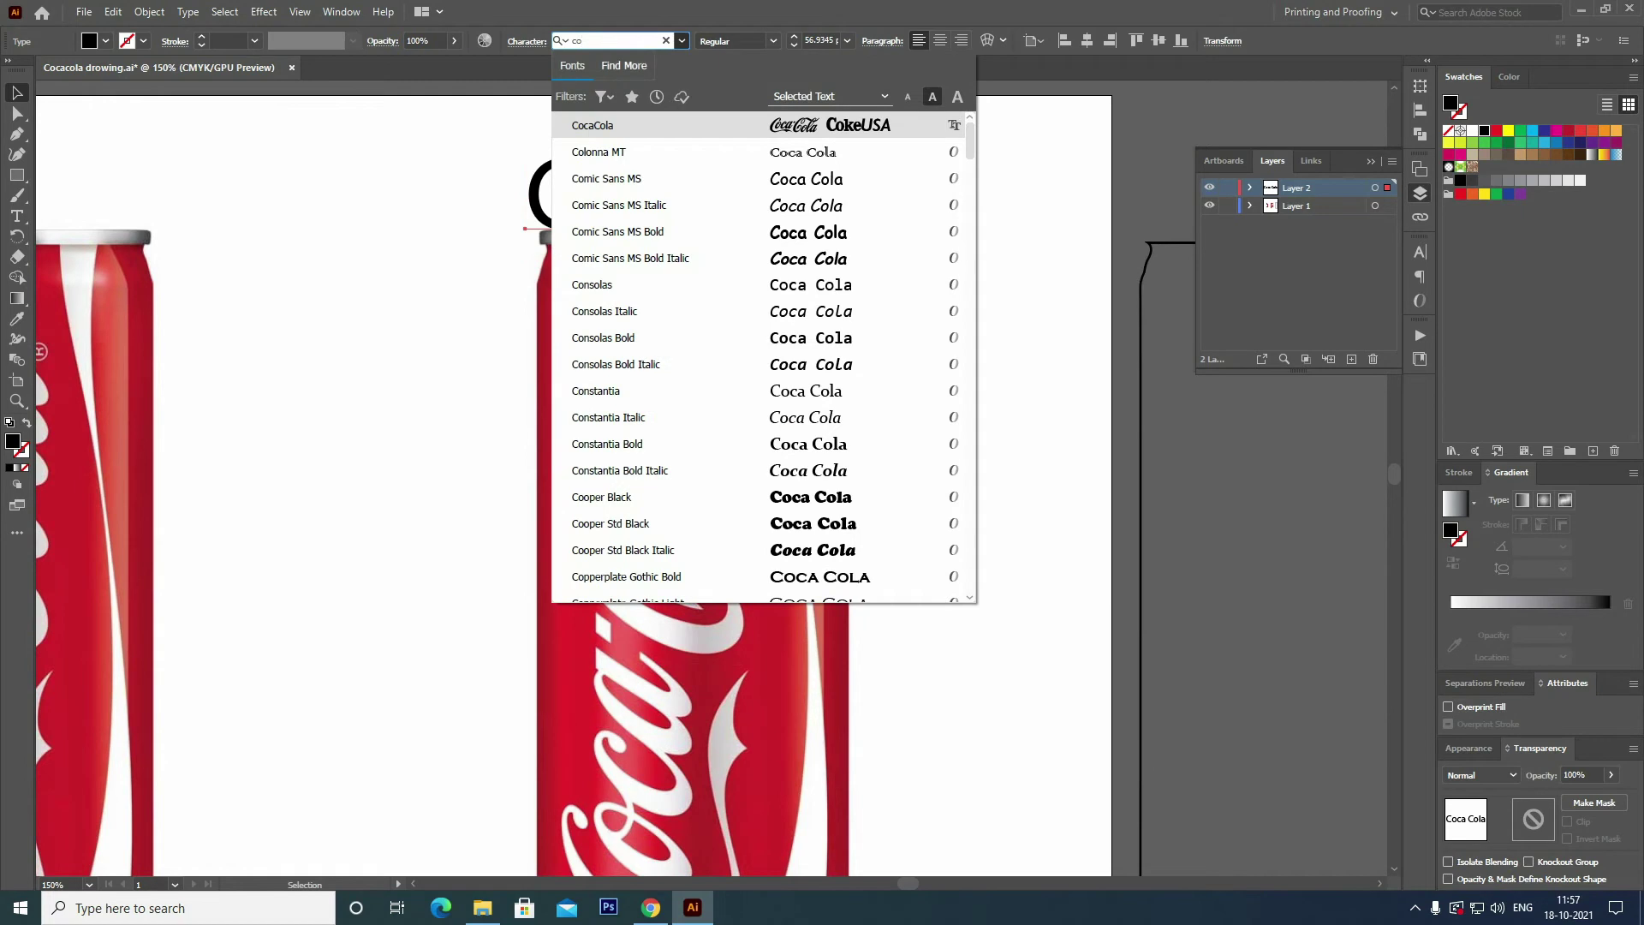
key(Return)
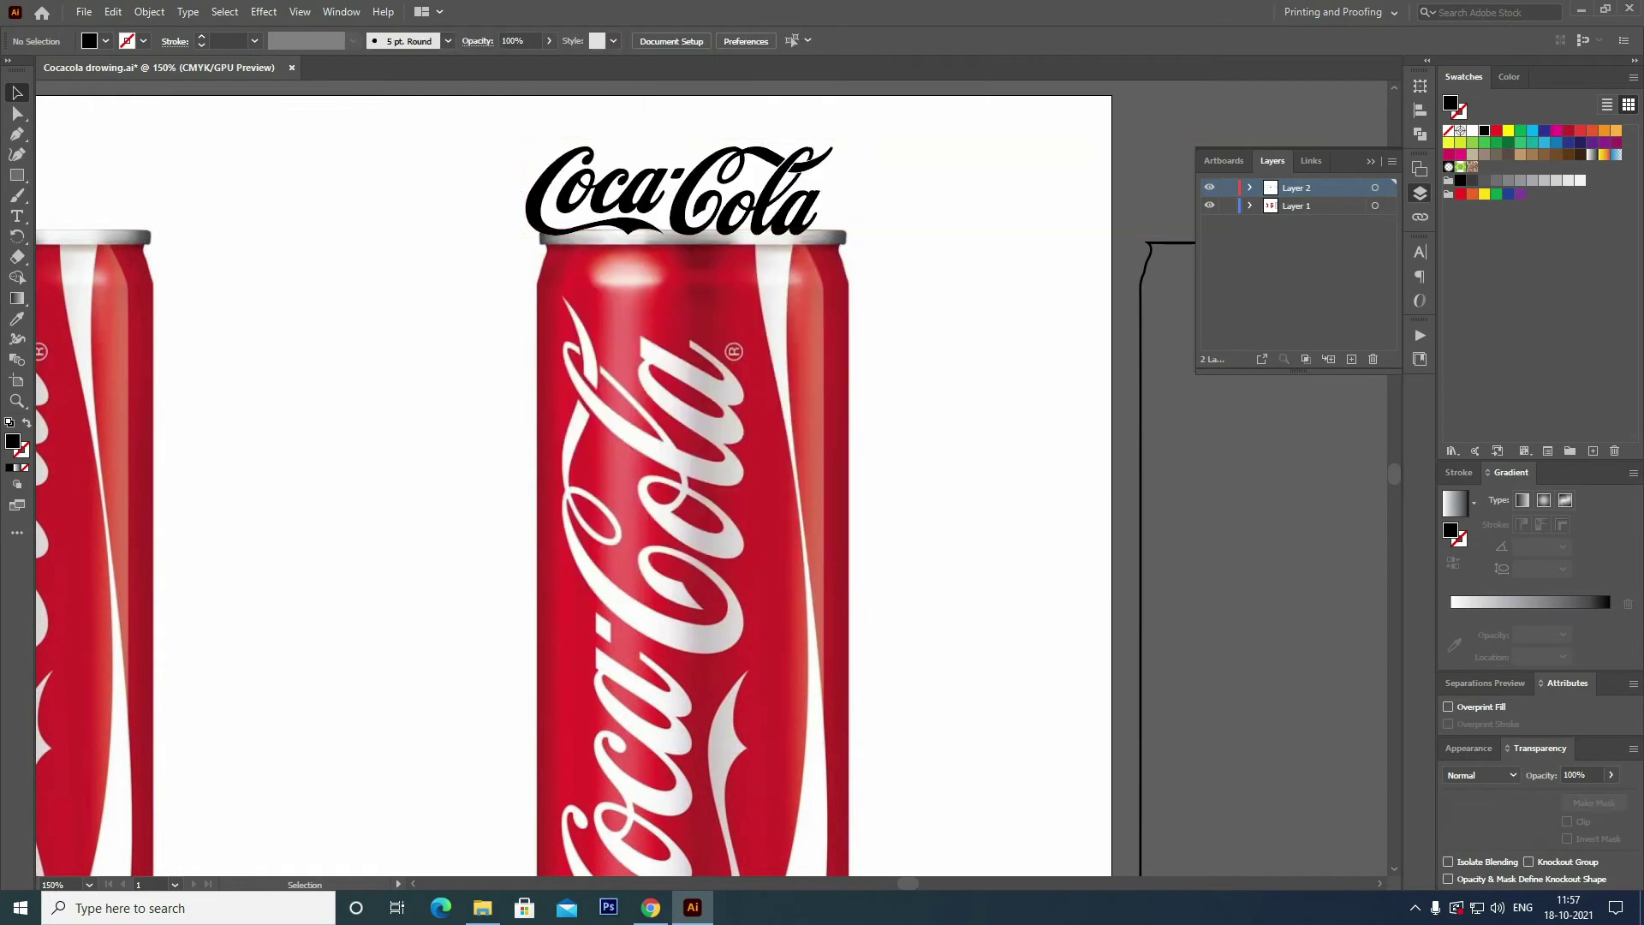
Move the logo text left and rotate it a quarter turn.
drag(714, 206, 428, 212)
key(ctrl+0)
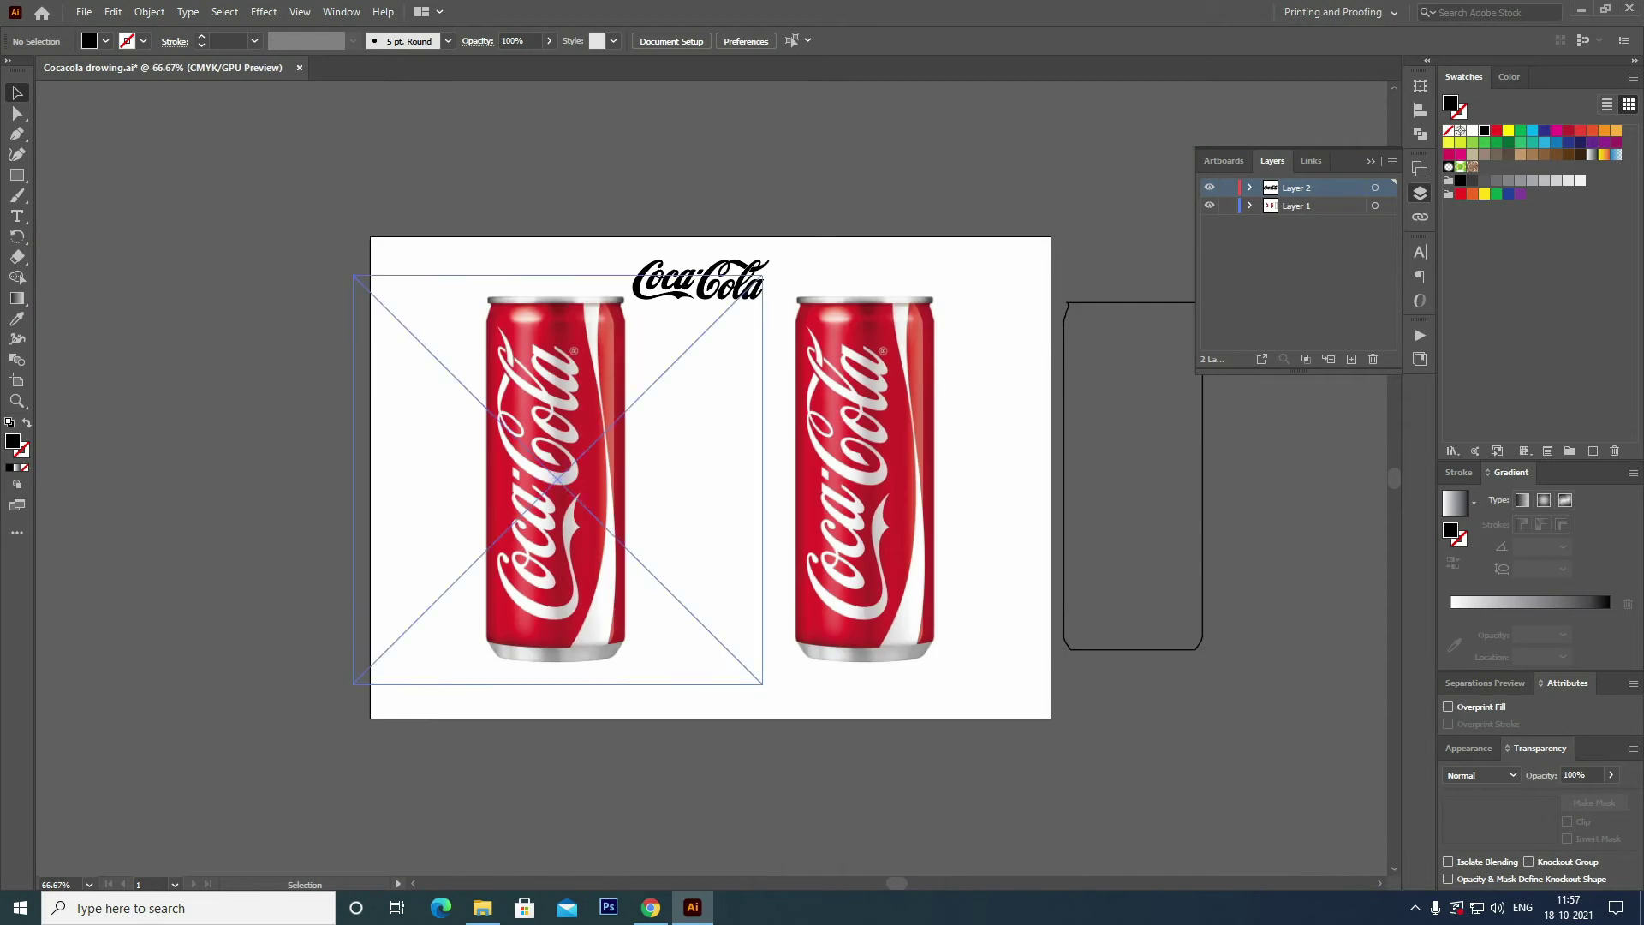
drag(557, 480, 475, 480)
click(769, 272)
mouse_move(769, 272)
mouse_down()
mouse_move(645, 281)
mouse_move(604, 205)
mouse_move(582, 379)
mouse_up()
click(638, 287)
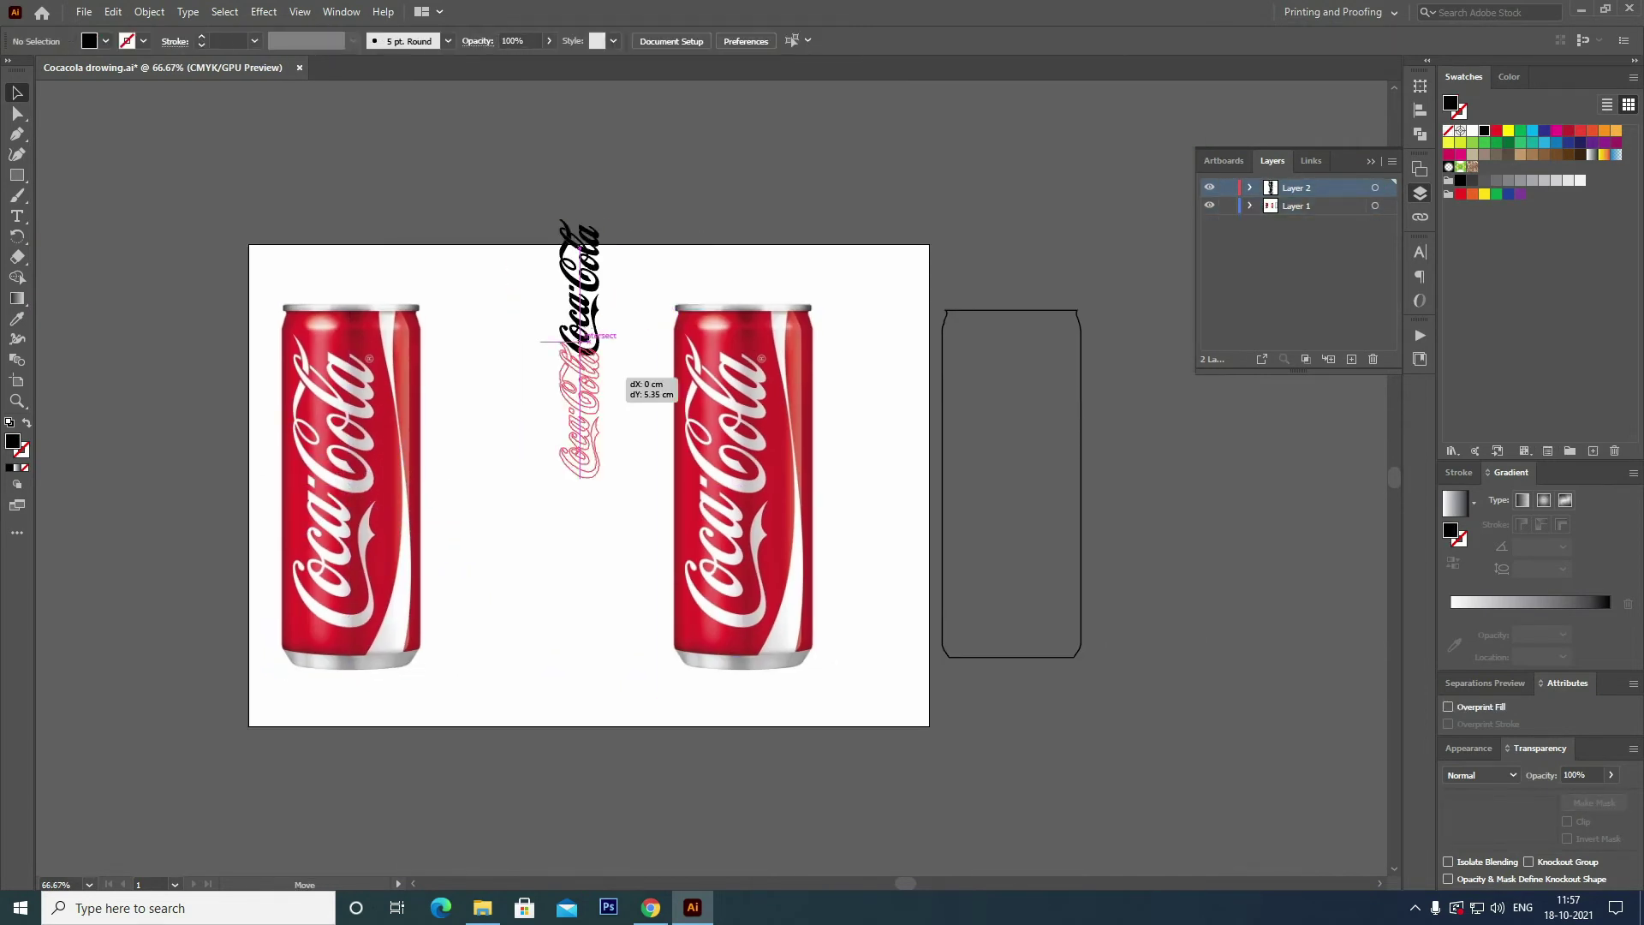
key(ctrl+shift+a)
Move the rotated logo onto the can and stretch it over the printed lettering.
key(ctrl+plus)
key(ctrl+plus)
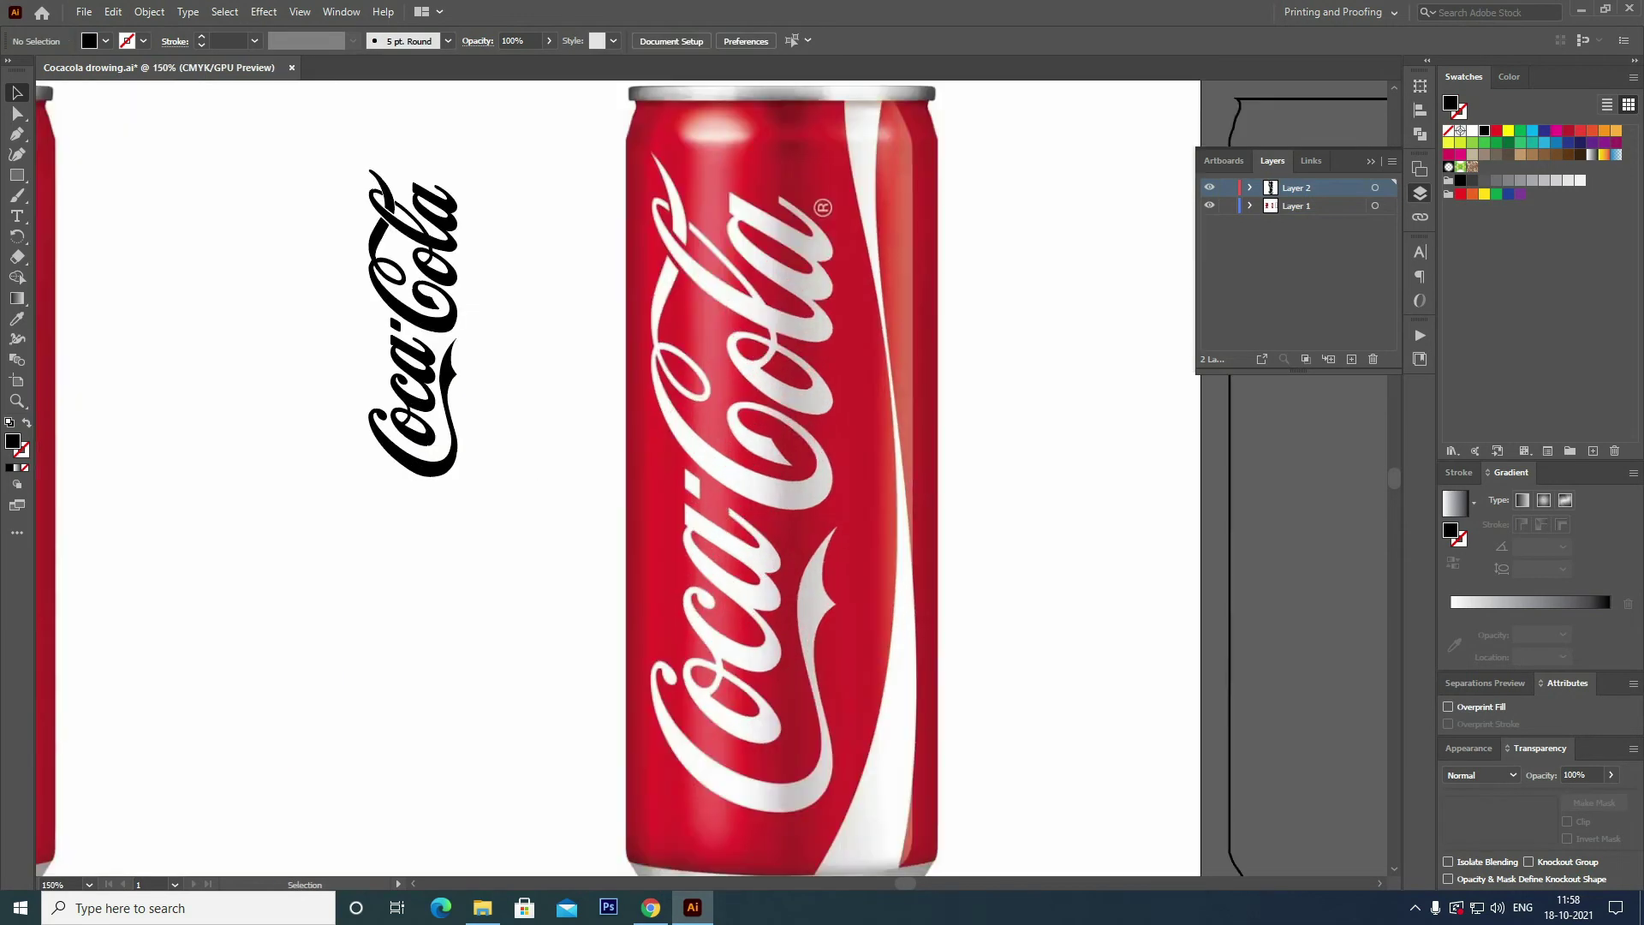
drag(453, 211, 727, 197)
mouse_move(742, 460)
mouse_down()
mouse_move(935, 812)
mouse_move(844, 812)
mouse_up()
drag(865, 411, 854, 408)
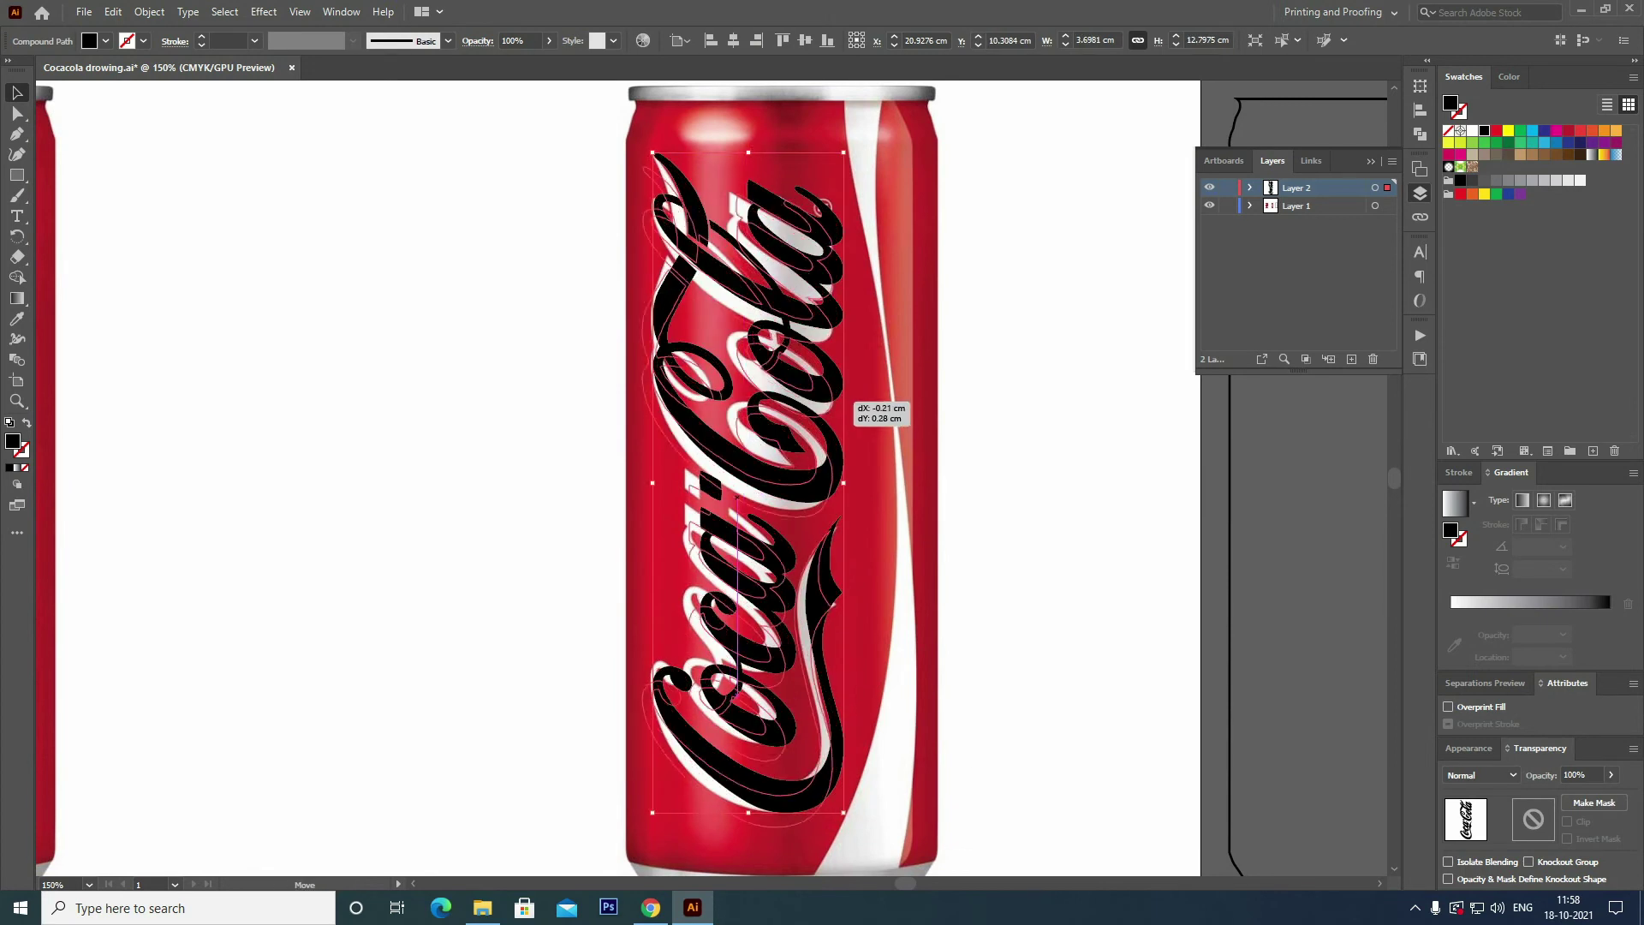
key(ctrl+shift+a)
key(z)
drag(632, 142, 736, 145)
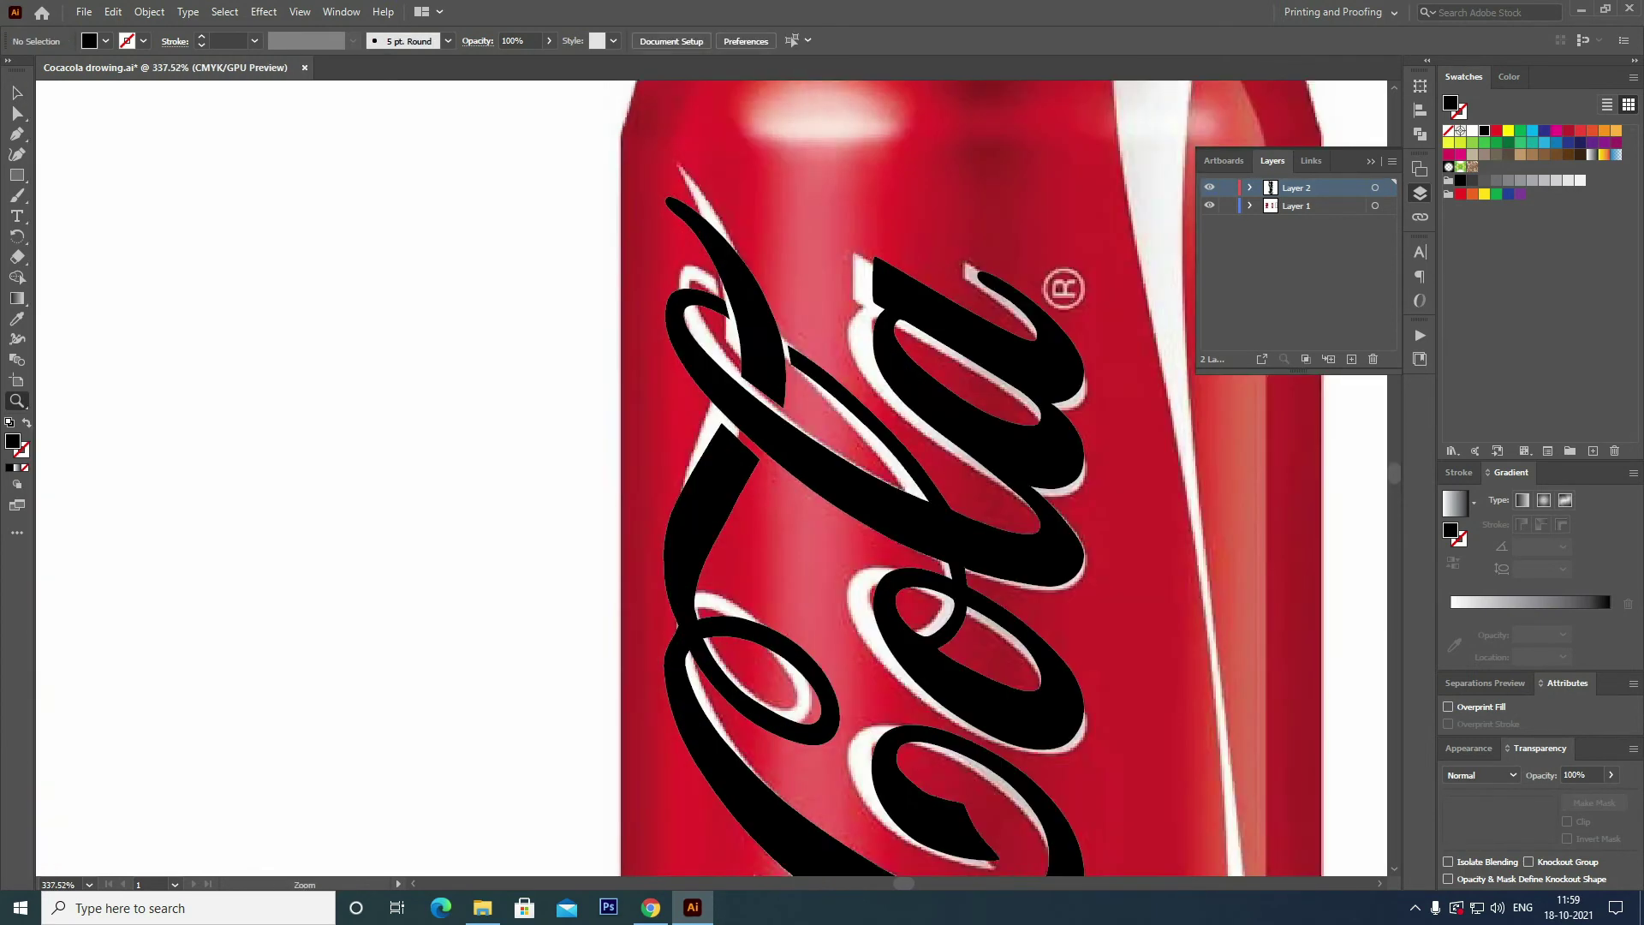
mouse_move(942, 428)
mouse_down()
mouse_move(376, 500)
mouse_move(489, 583)
mouse_up()
Add a single 'R' text object on the can in the Arial font.
key(t)
click(676, 318)
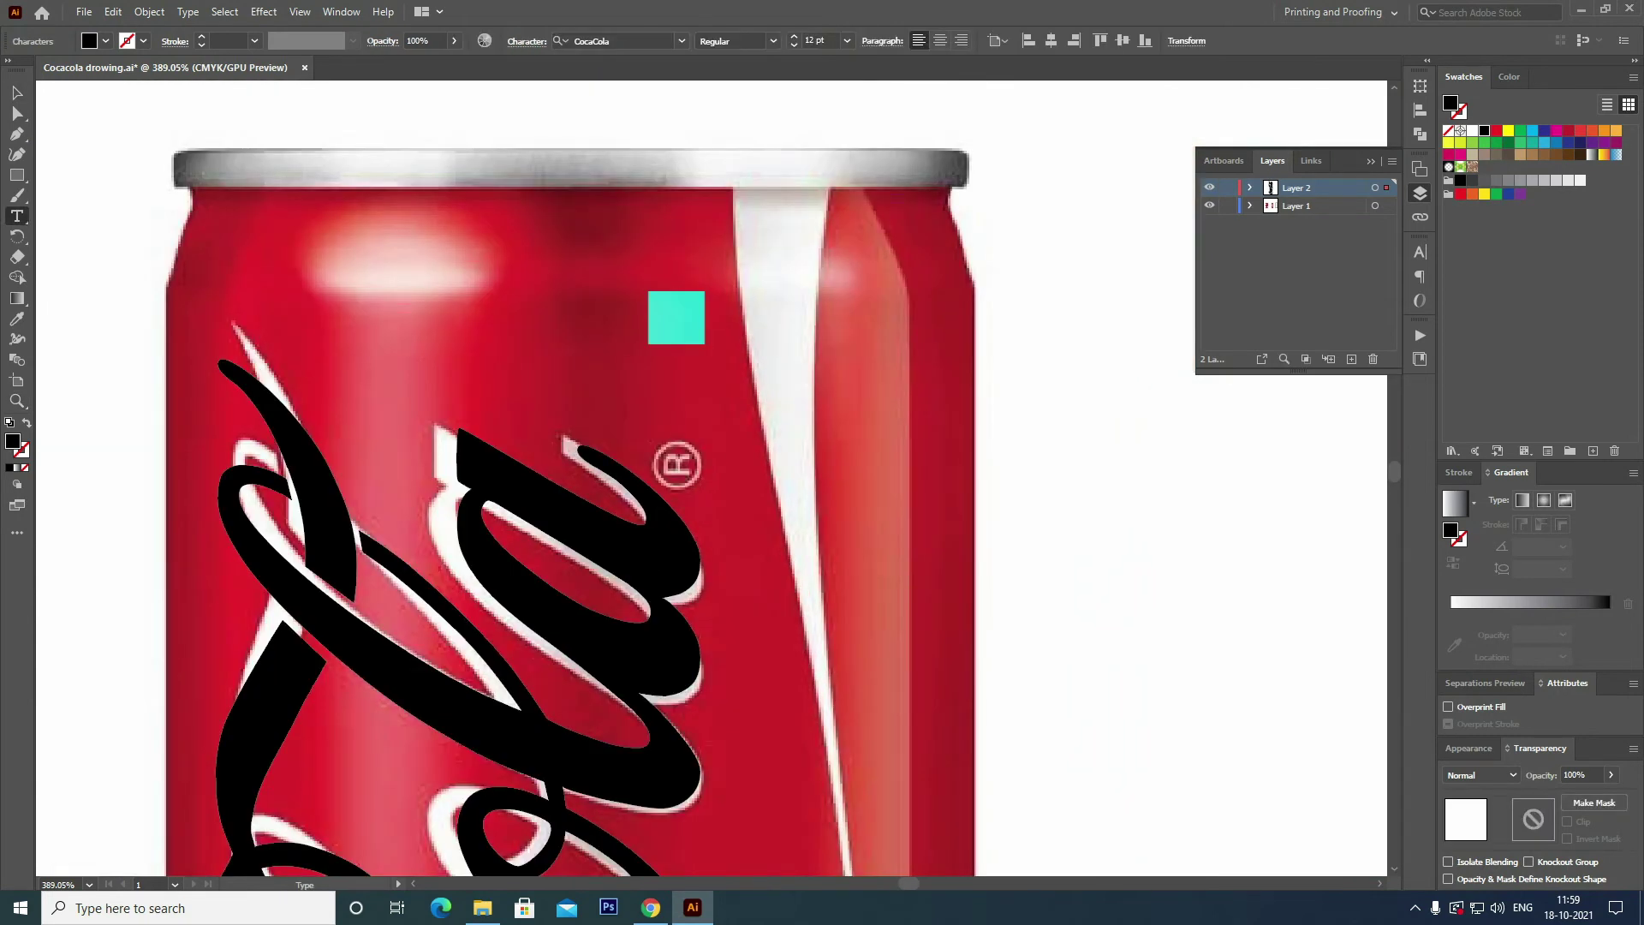
click(616, 41)
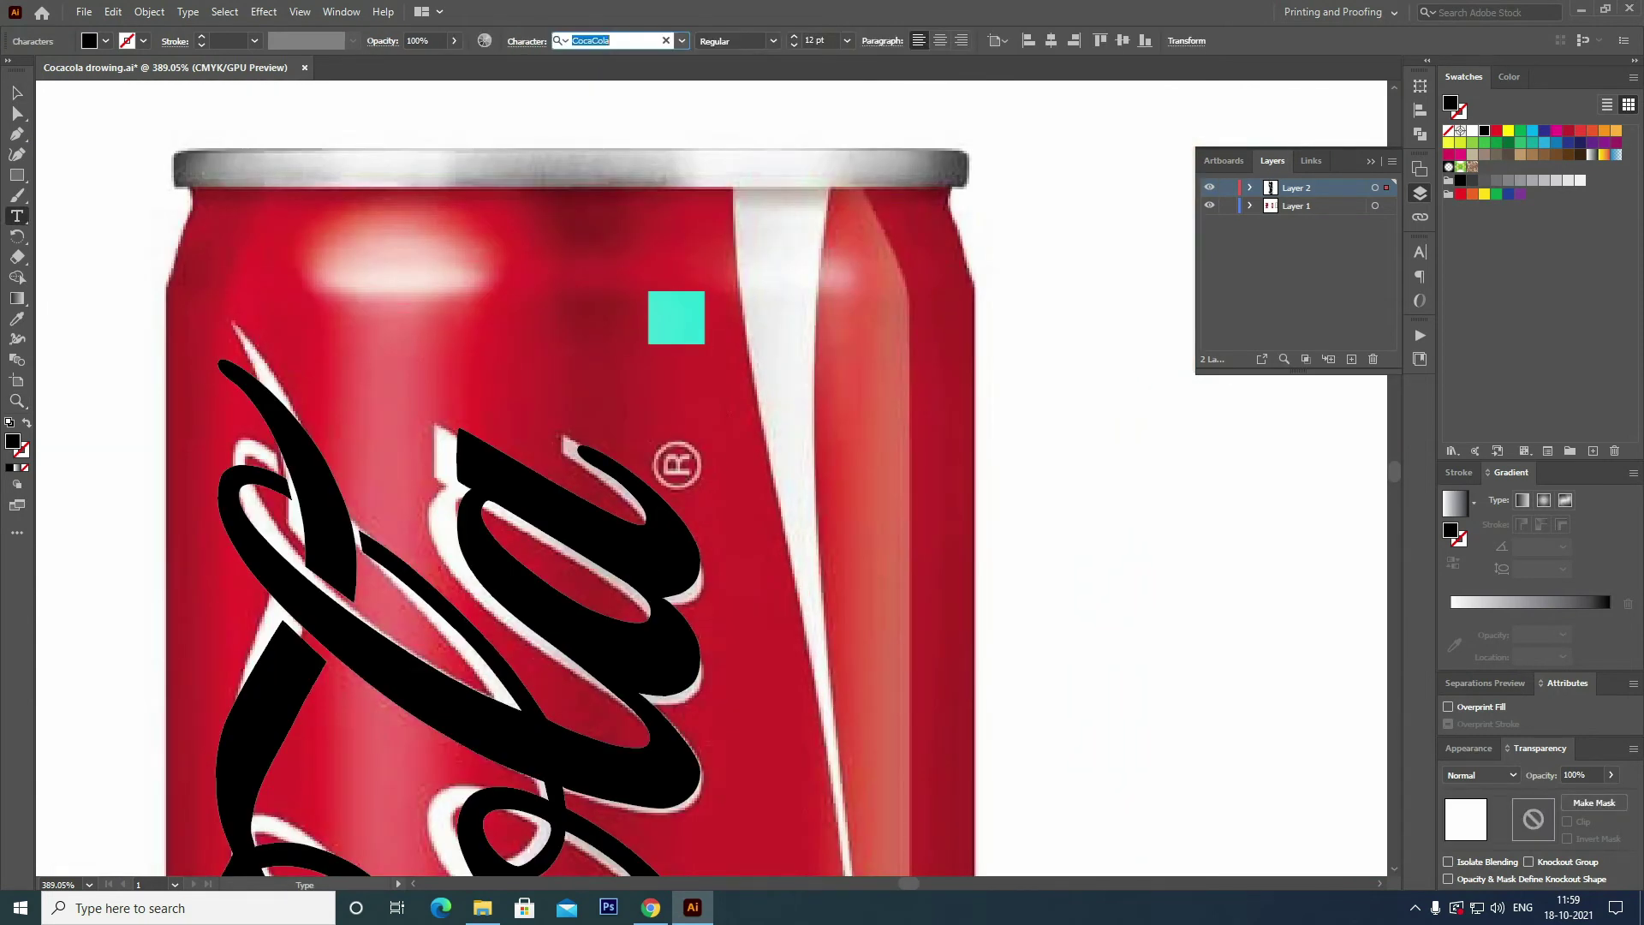
text(Arial)
key(Return)
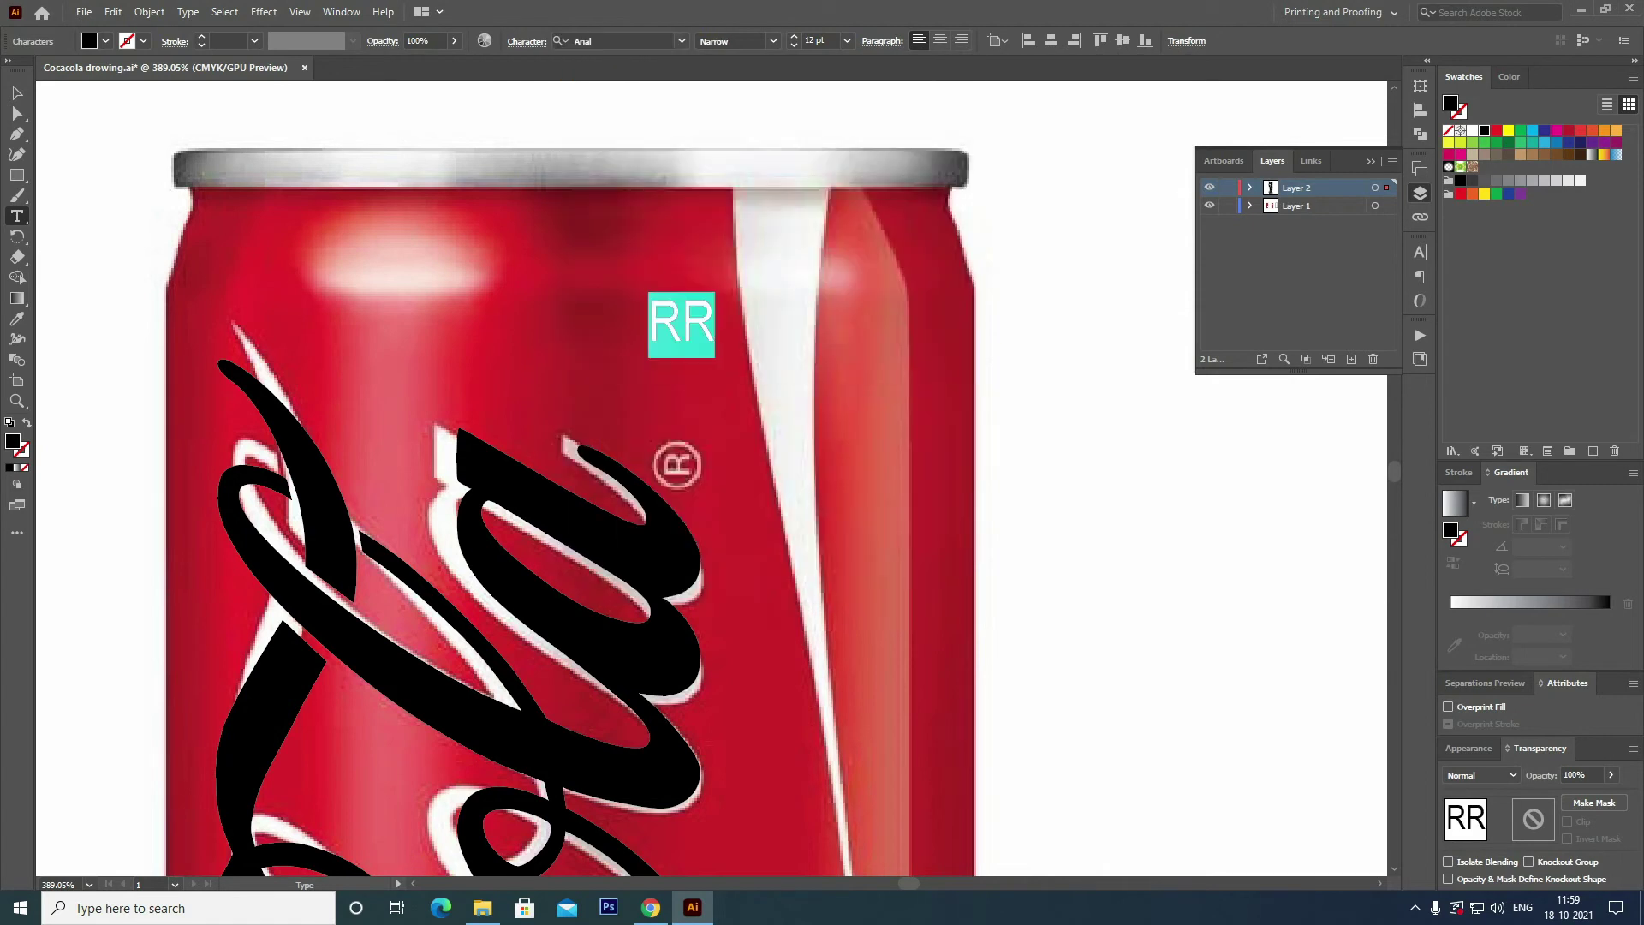
key(Right)
key(BackSpace)
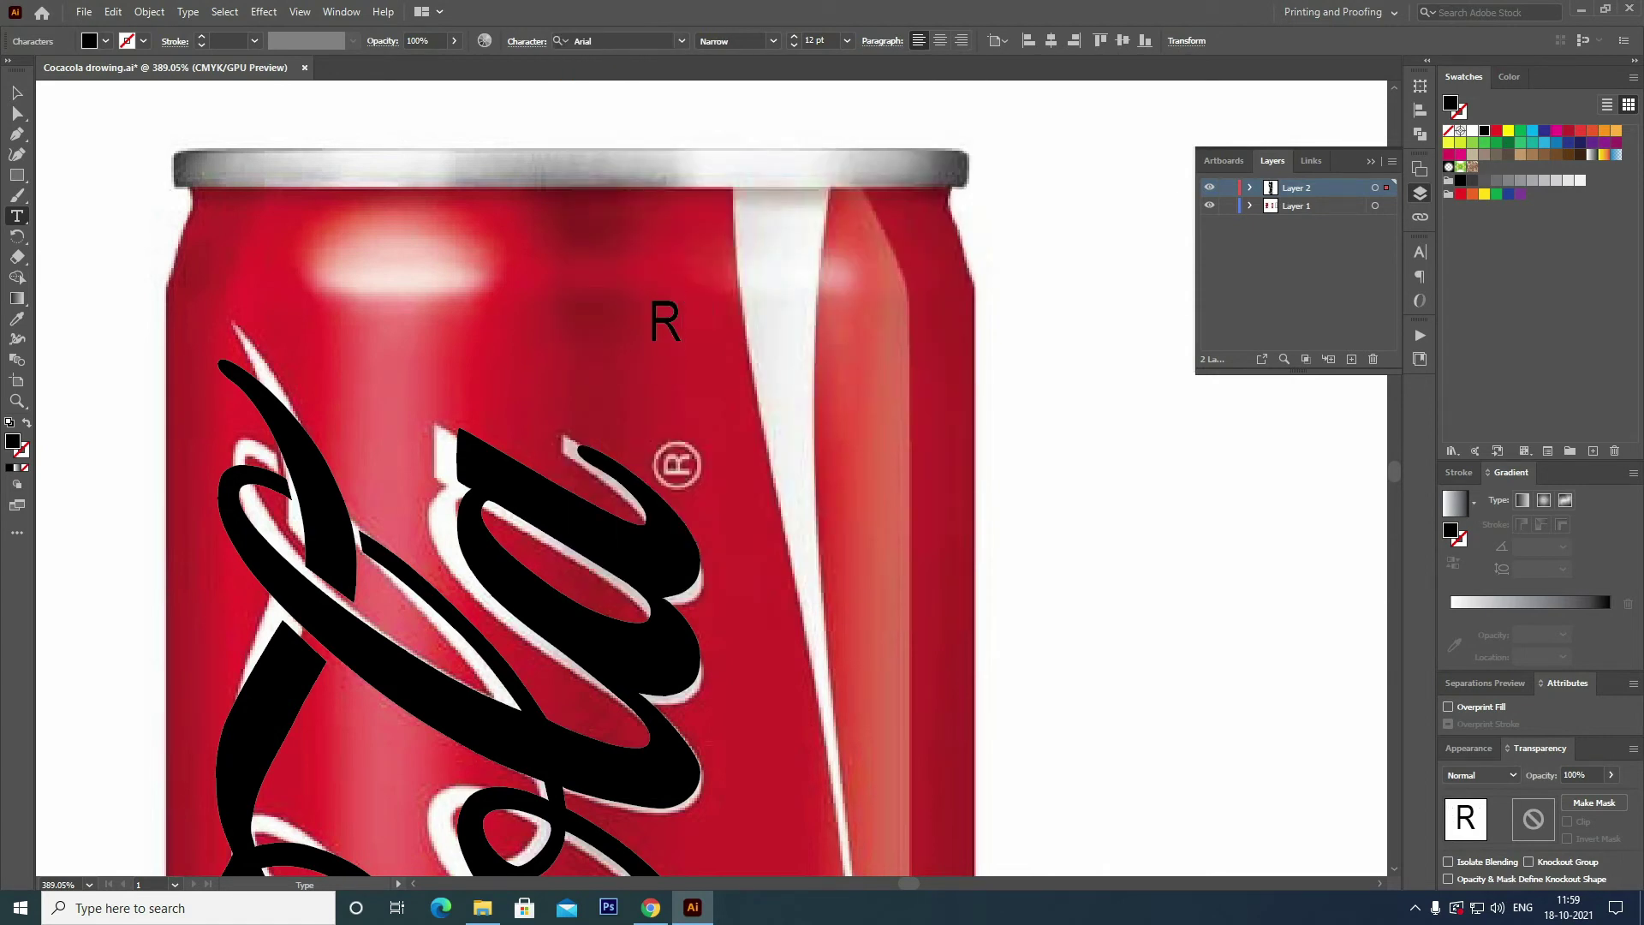
key(shift+Left)
click(736, 42)
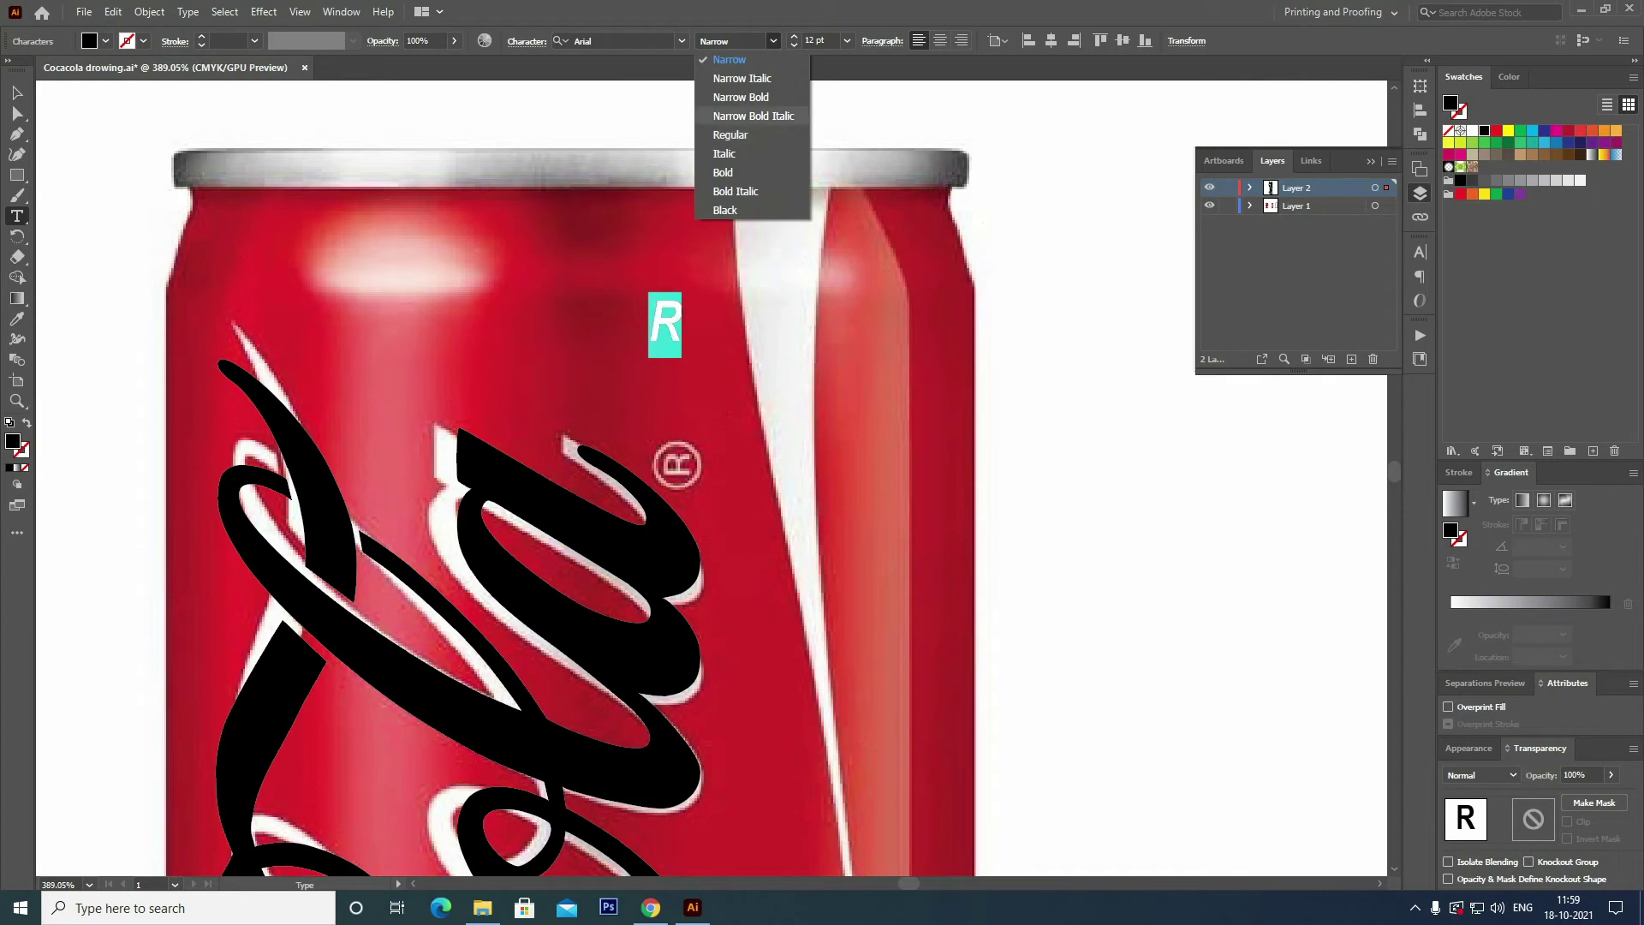
click(727, 134)
key(Escape)
Make the R Arial Bold, rotate it a quarter turn and move it onto the ® circle.
click(719, 338)
click(667, 324)
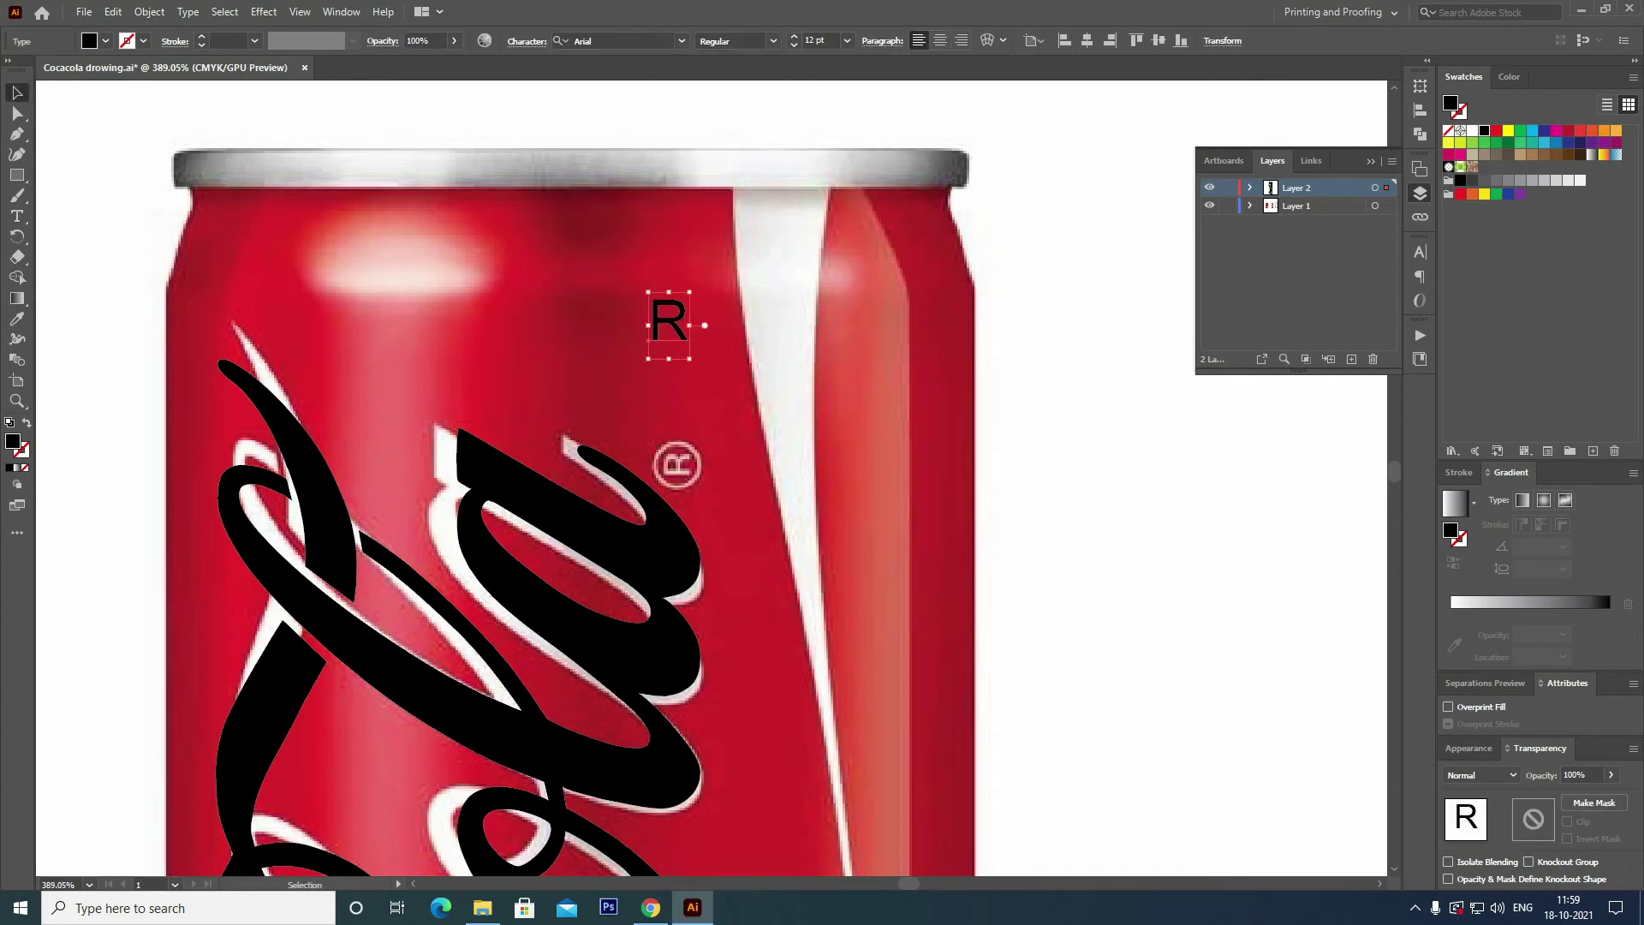
click(737, 41)
click(728, 173)
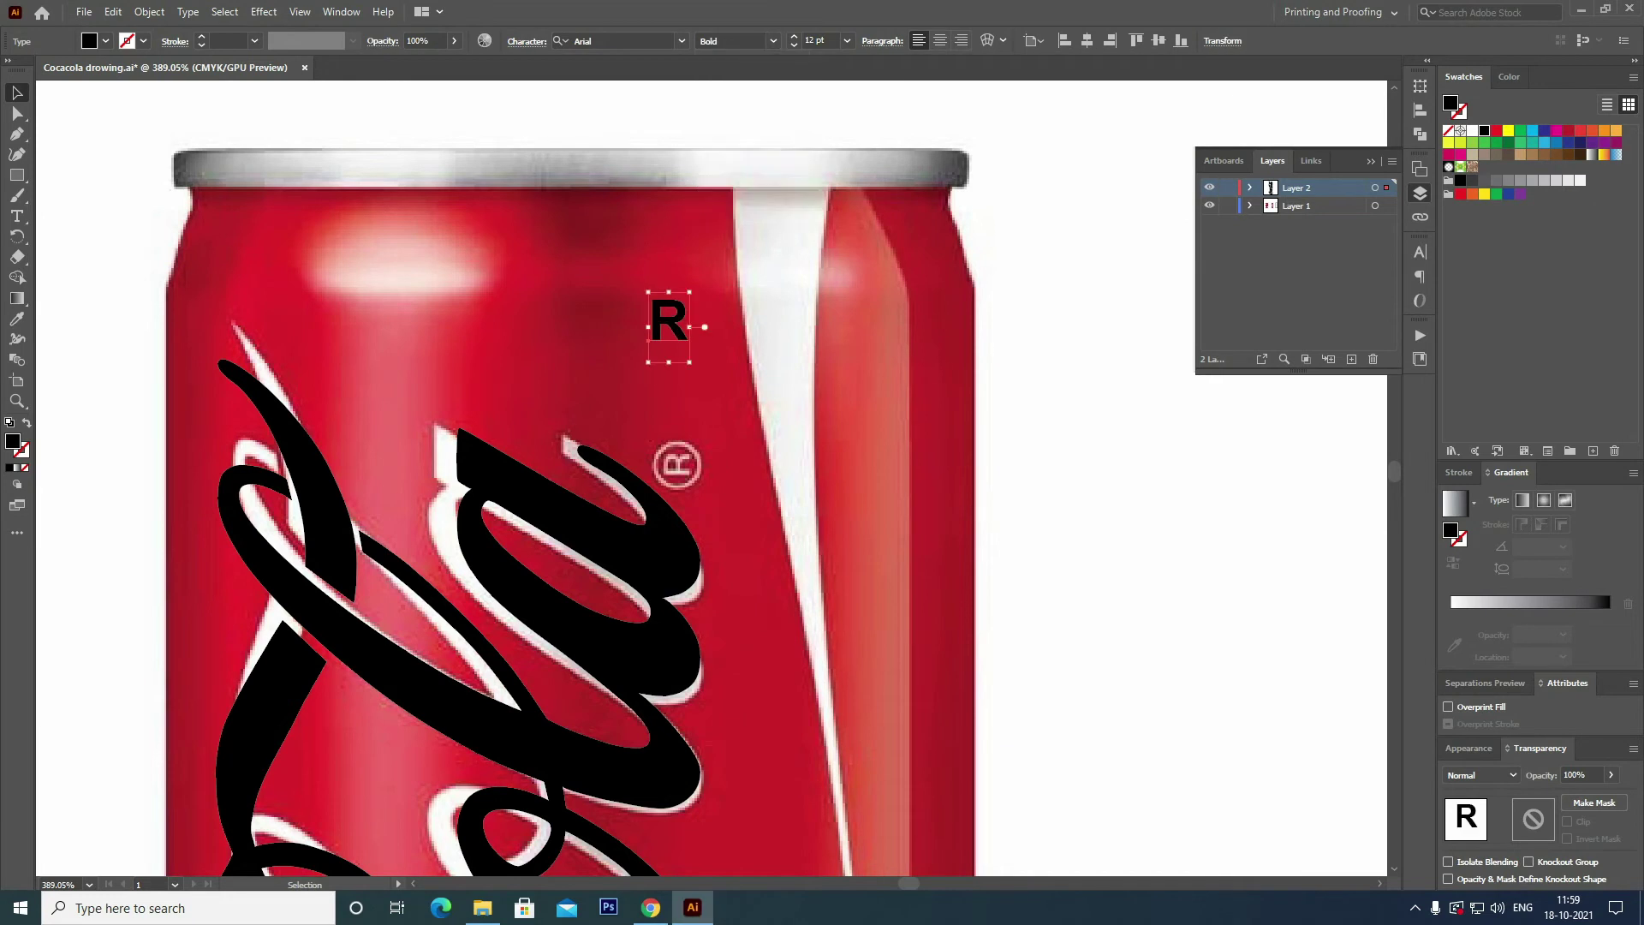
click(702, 338)
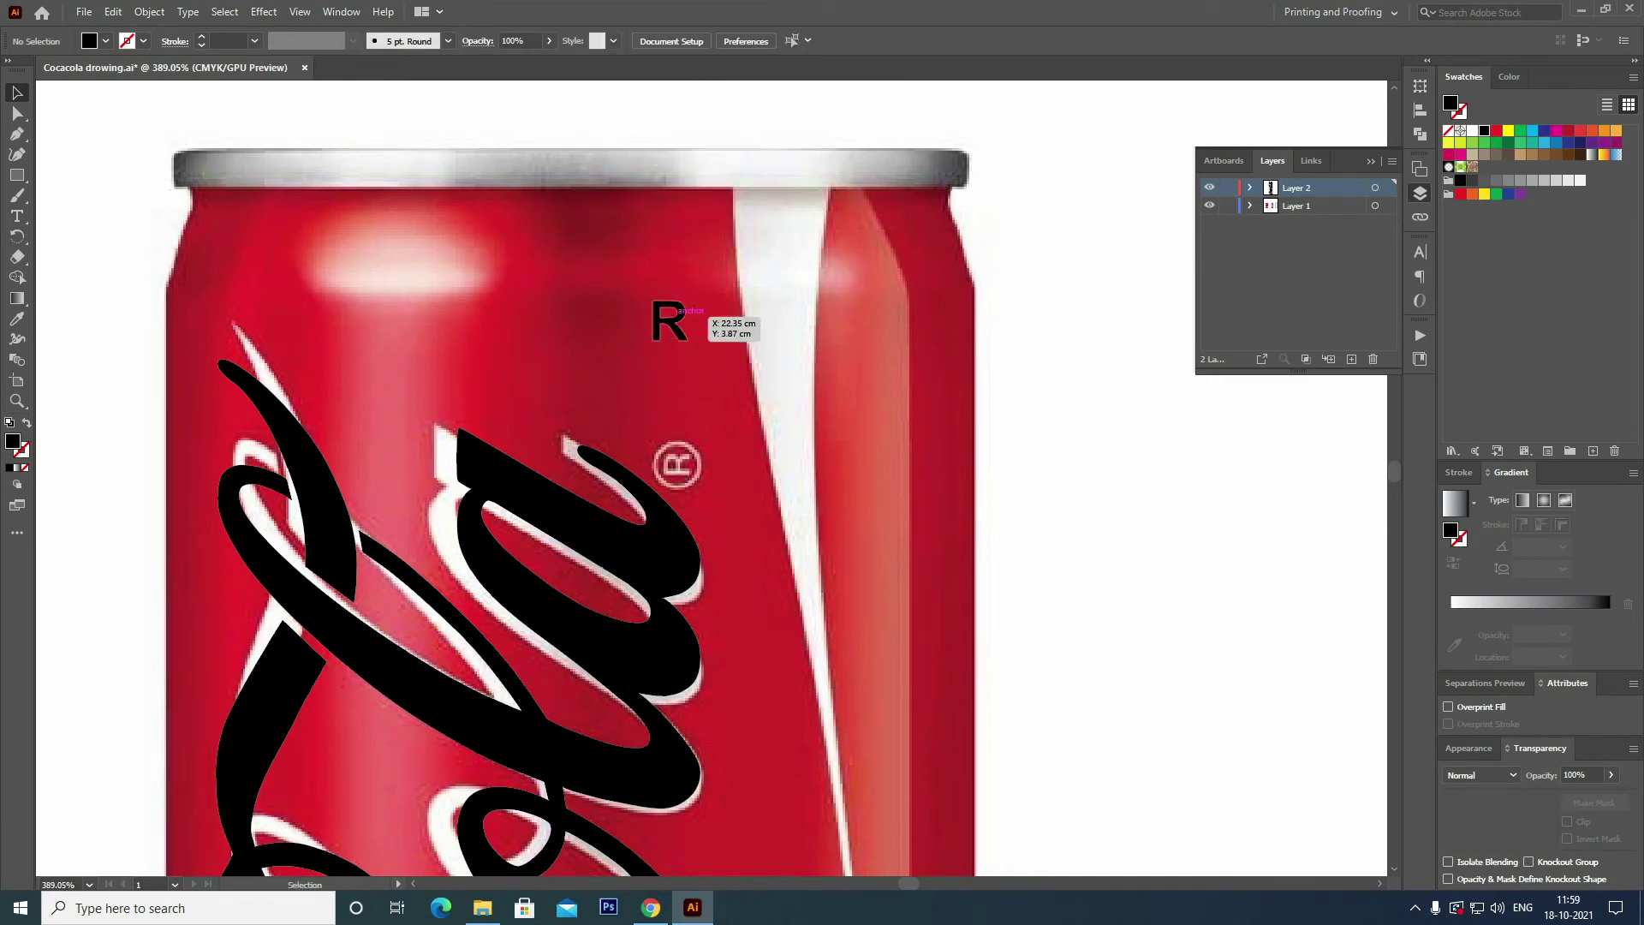
click(668, 321)
drag(745, 284, 711, 394)
drag(669, 322, 700, 467)
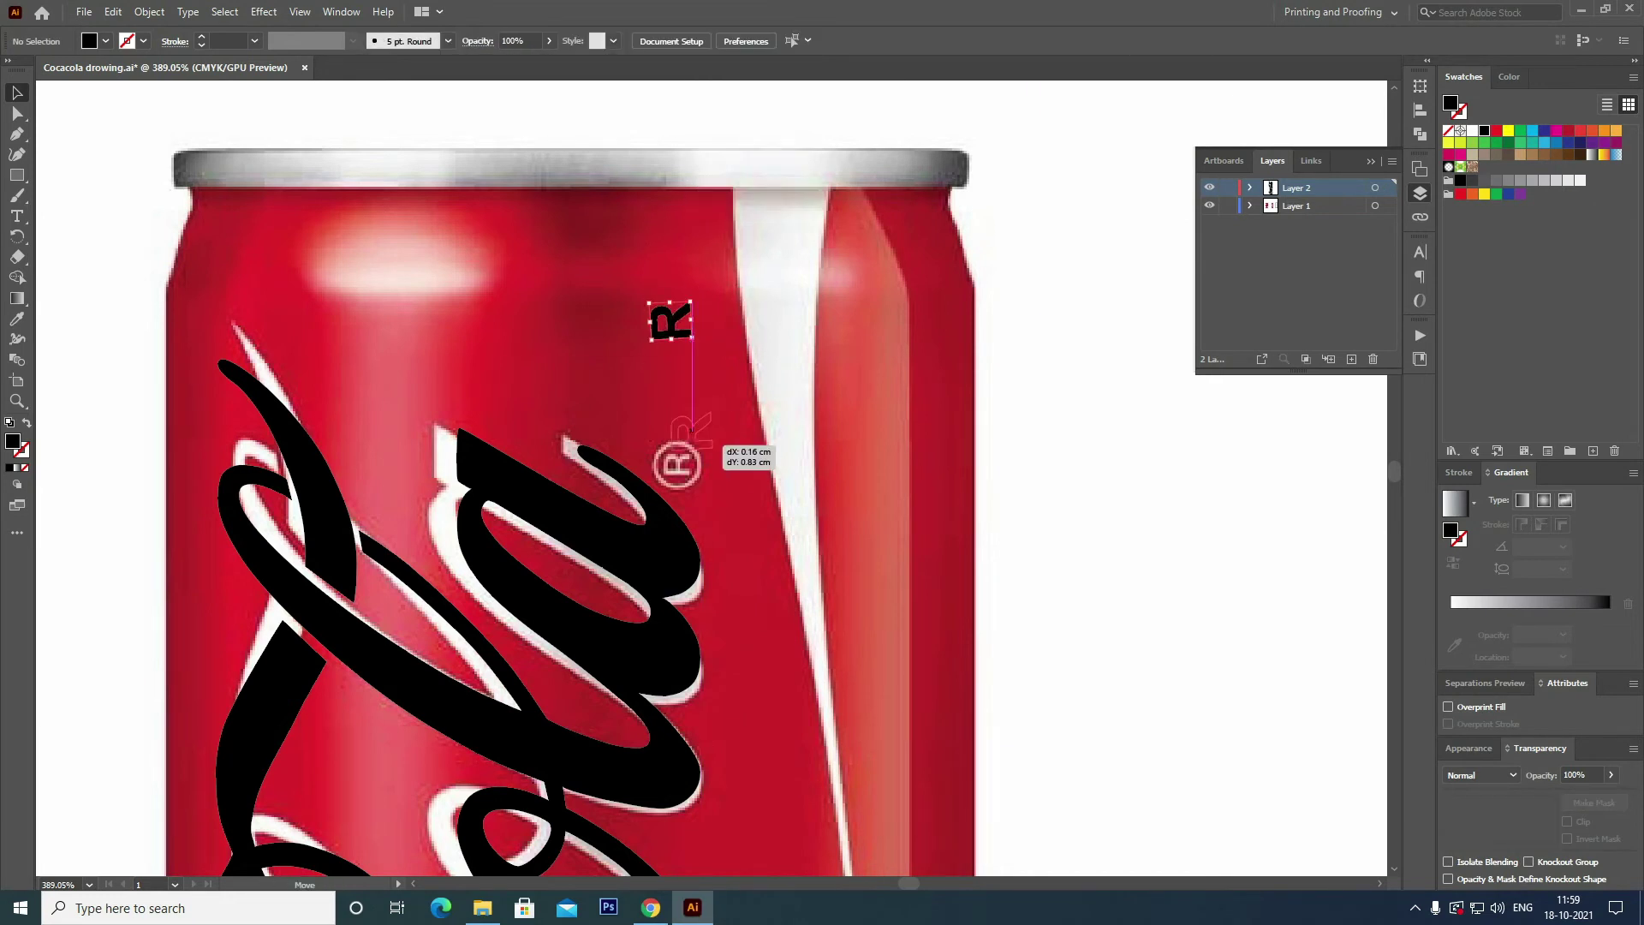
Try shrinking the R to fit the circle, then undo those resizes and the rotation.
scroll(701, 467, up, 3)
scroll(700, 467, up, 3)
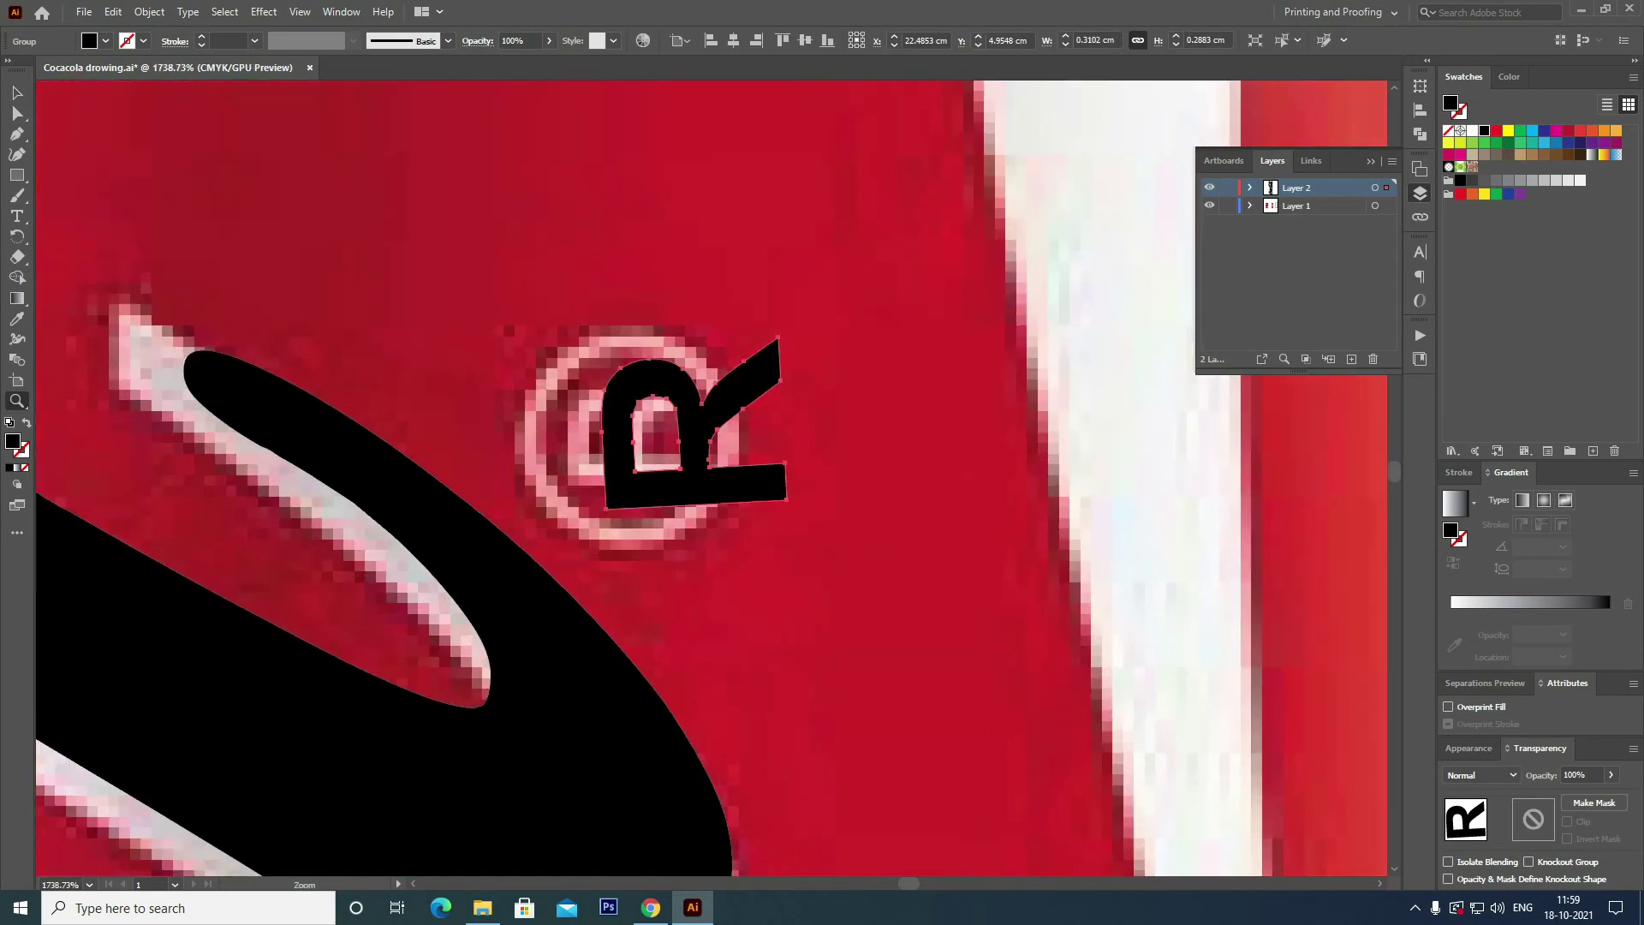
drag(786, 499, 719, 475)
mouse_move(754, 338)
mouse_down()
mouse_move(738, 317)
mouse_move(673, 379)
mouse_up()
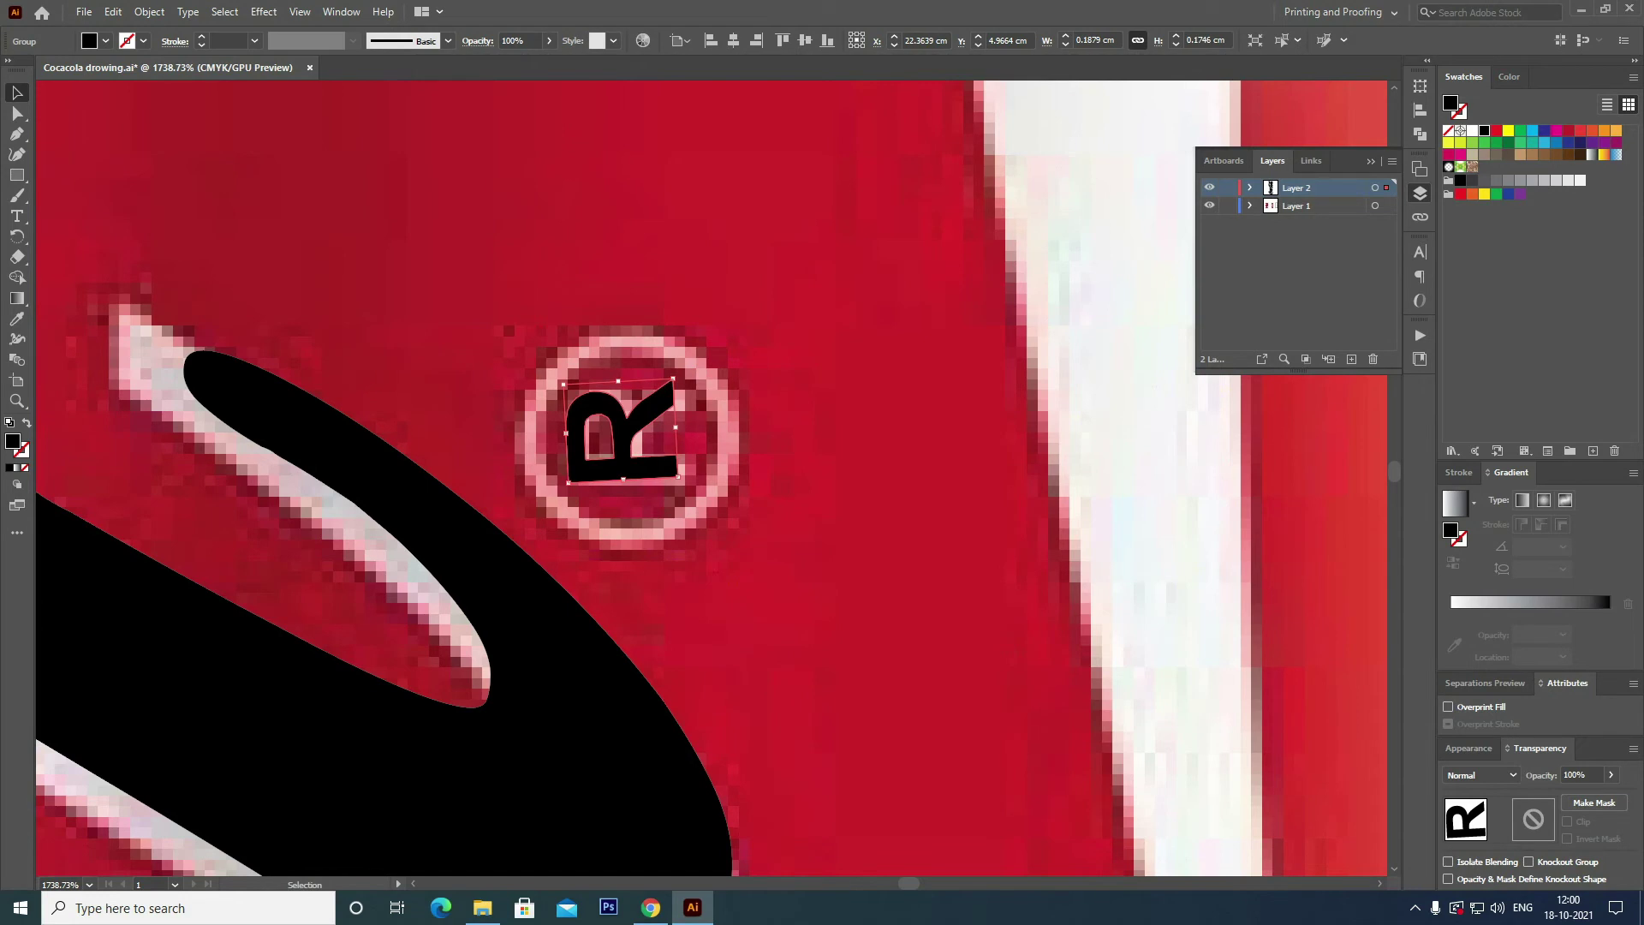
key(ctrl+z)
key(ctrl+z)
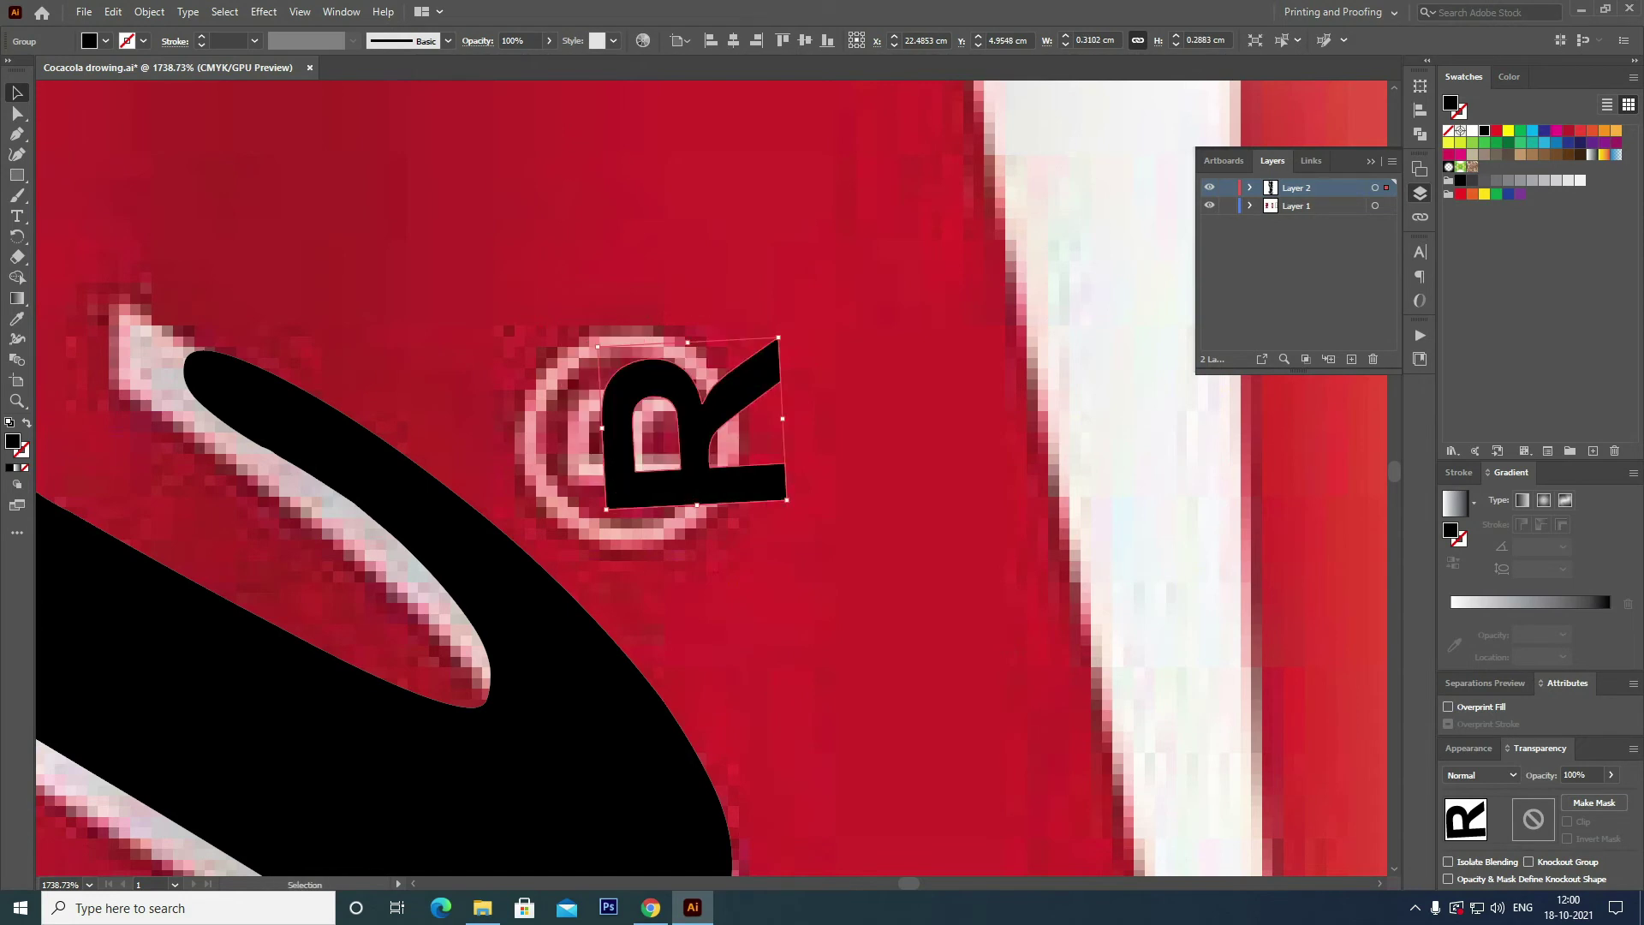
key(ctrl+z)
key(ctrl+minus)
key(ctrl+minus)
key(ctrl+minus)
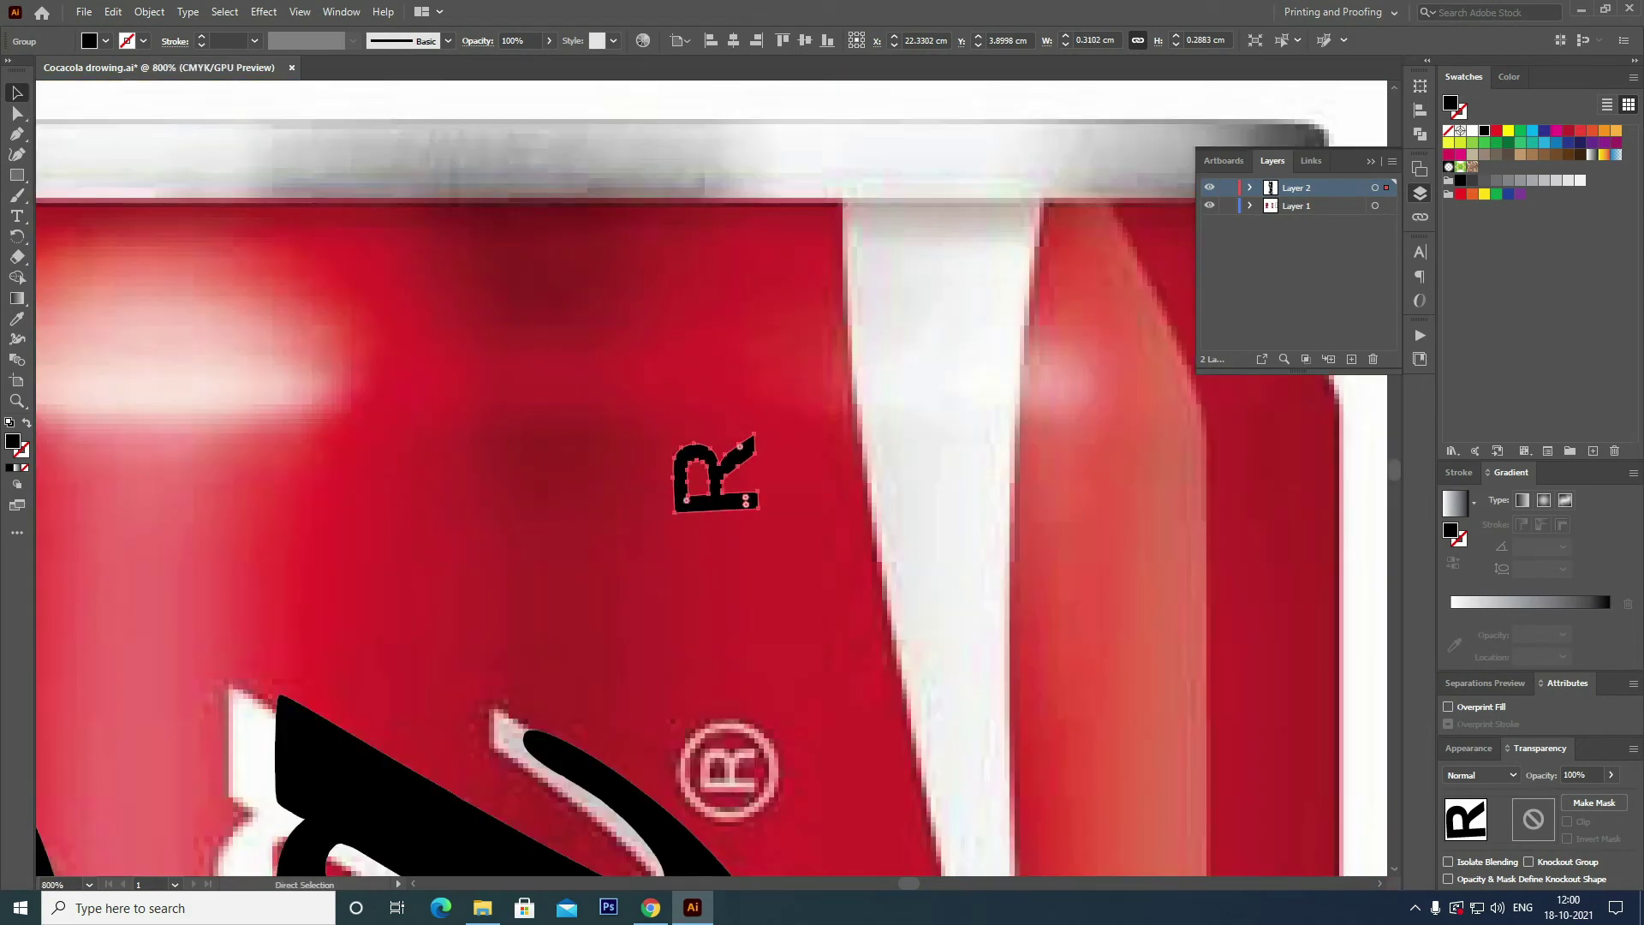
key(ctrl+z)
Rotate the R 90° again, then shrink and centre it inside the ® circle.
mouse_move(815, 447)
mouse_down()
mouse_move(754, 486)
mouse_move(735, 765)
mouse_up()
scroll(734, 765, up, 5)
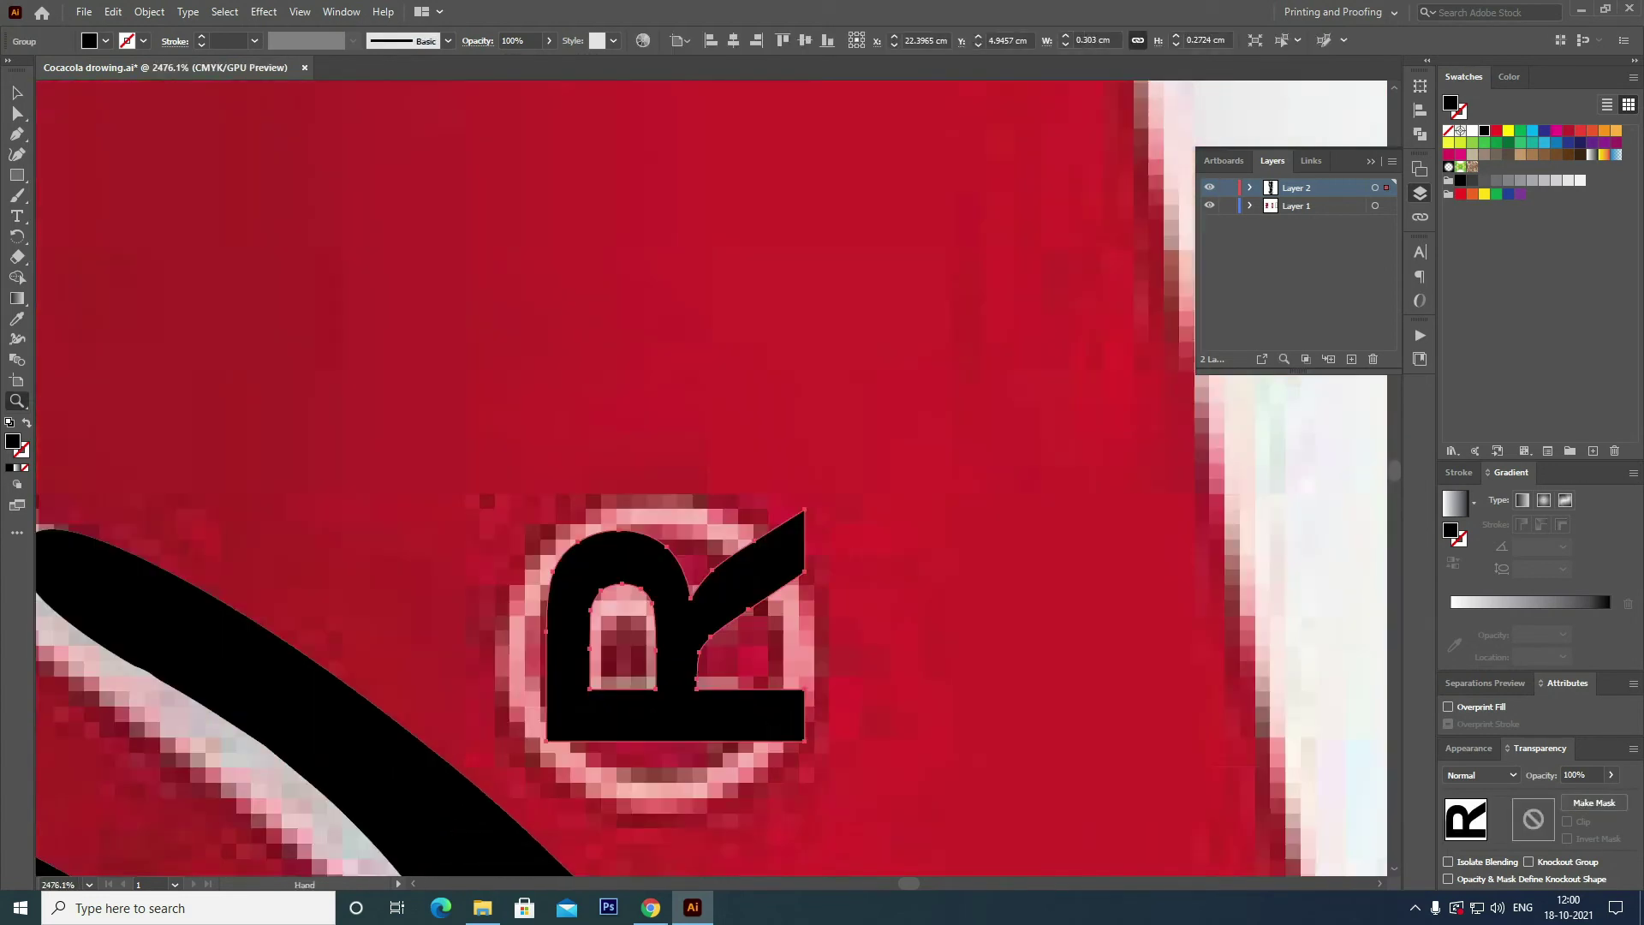
drag(685, 483, 685, 495)
drag(788, 351, 715, 414)
drag(668, 493, 673, 488)
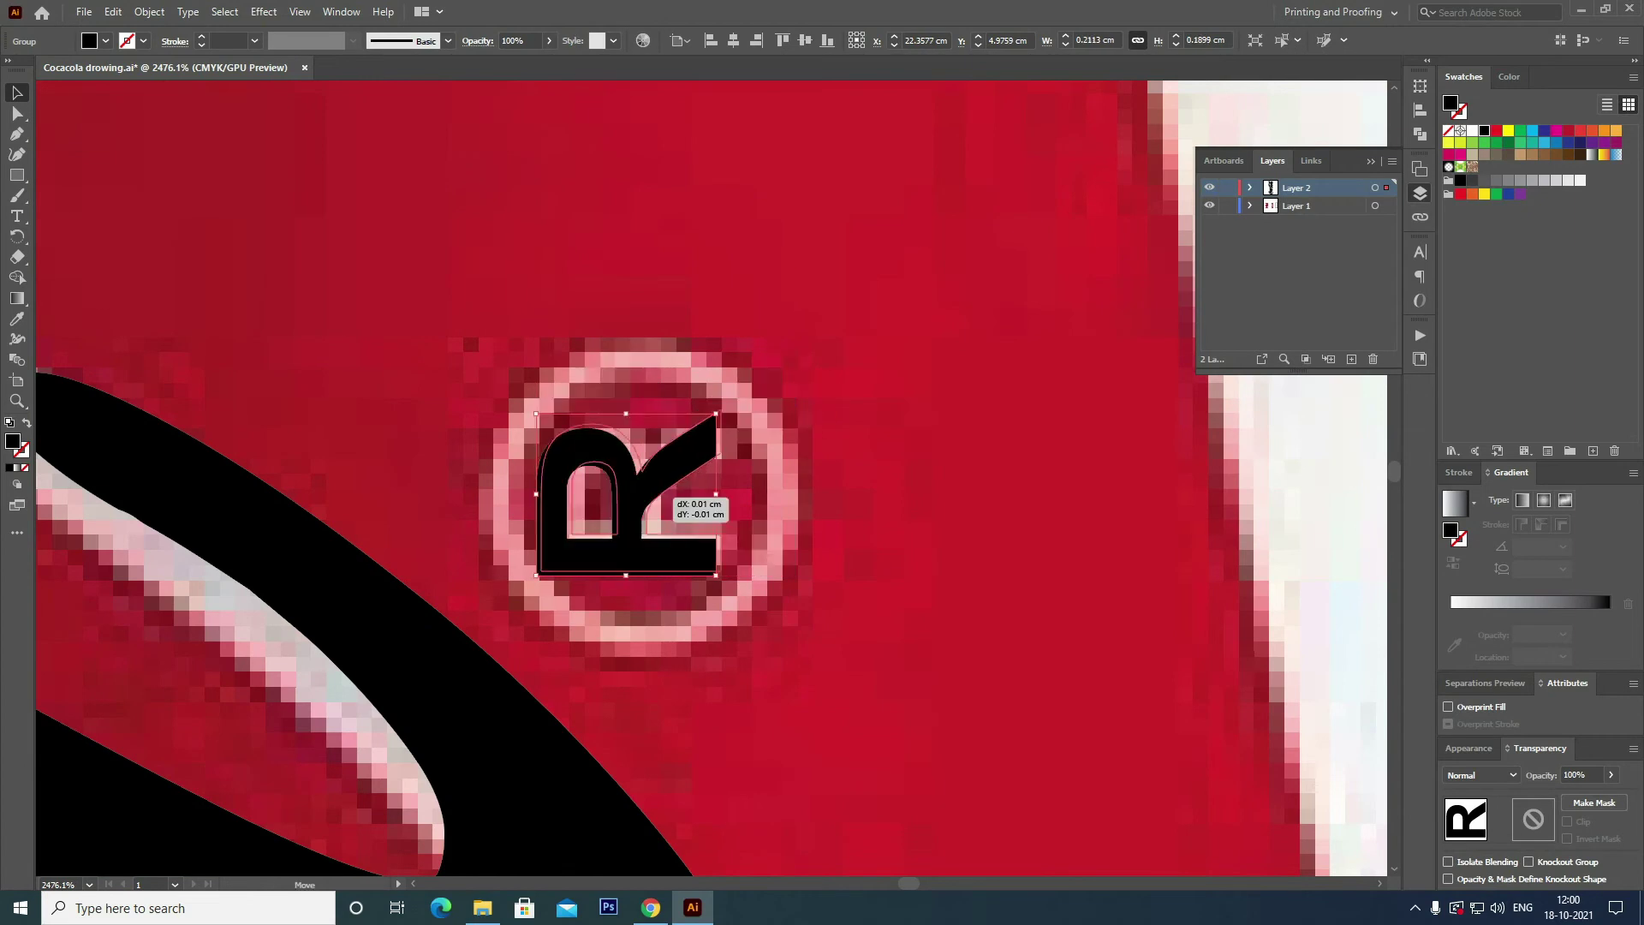
key(ctrl+shift+a)
Draw a stroke-only circle around the R to form the ® ring.
key(l)
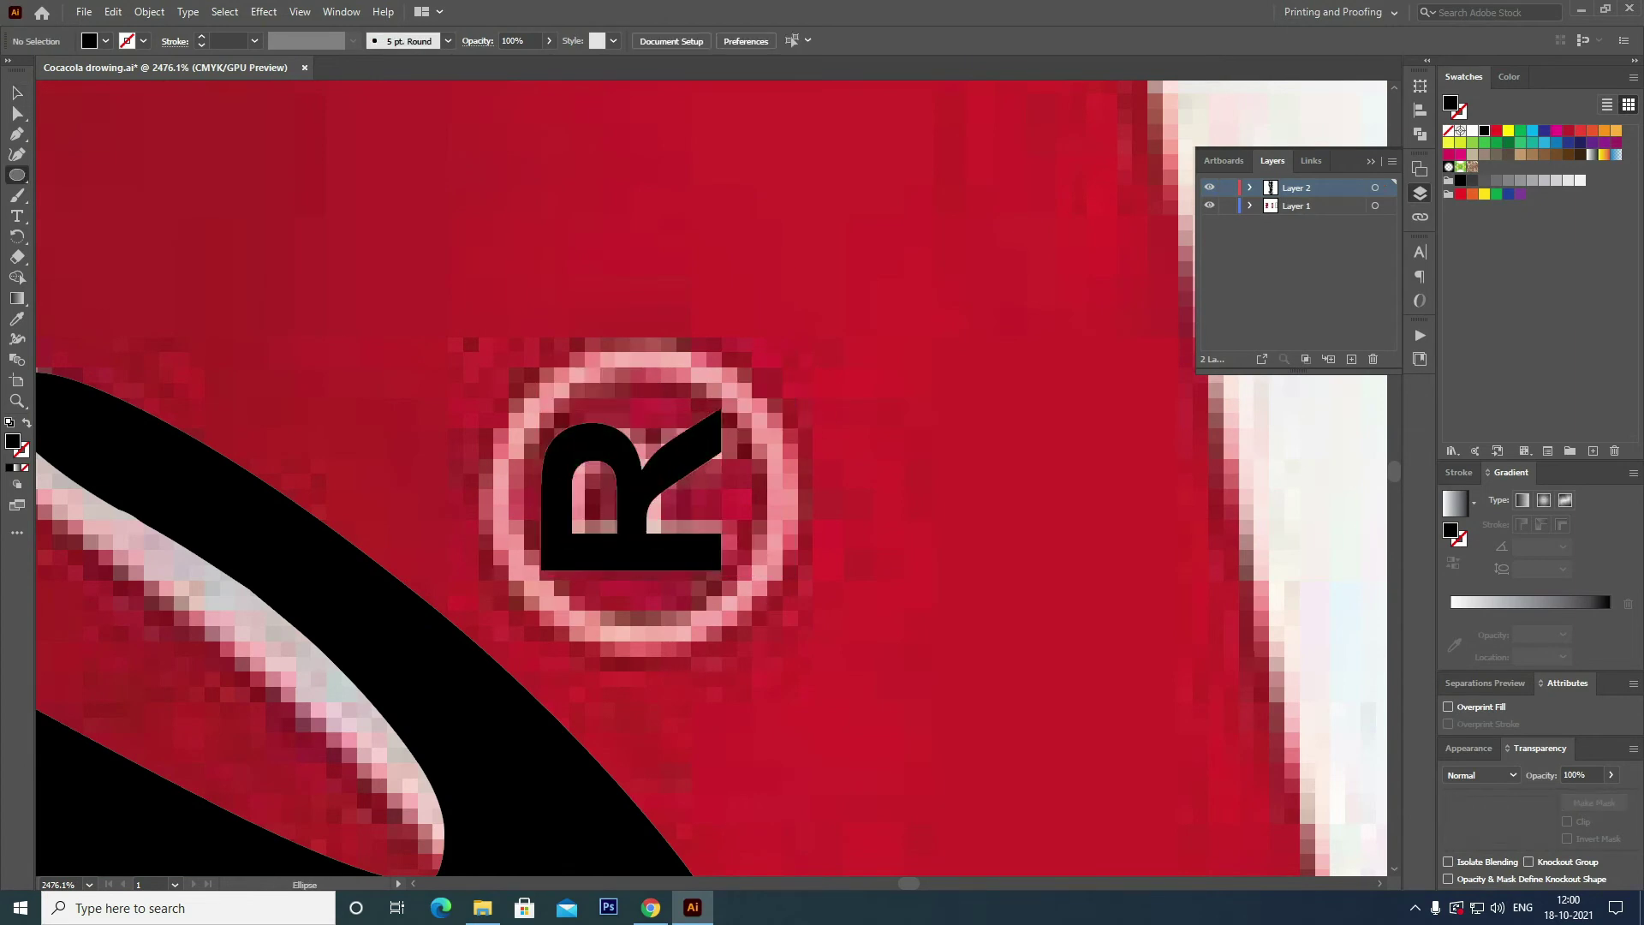
drag(644, 501, 795, 651)
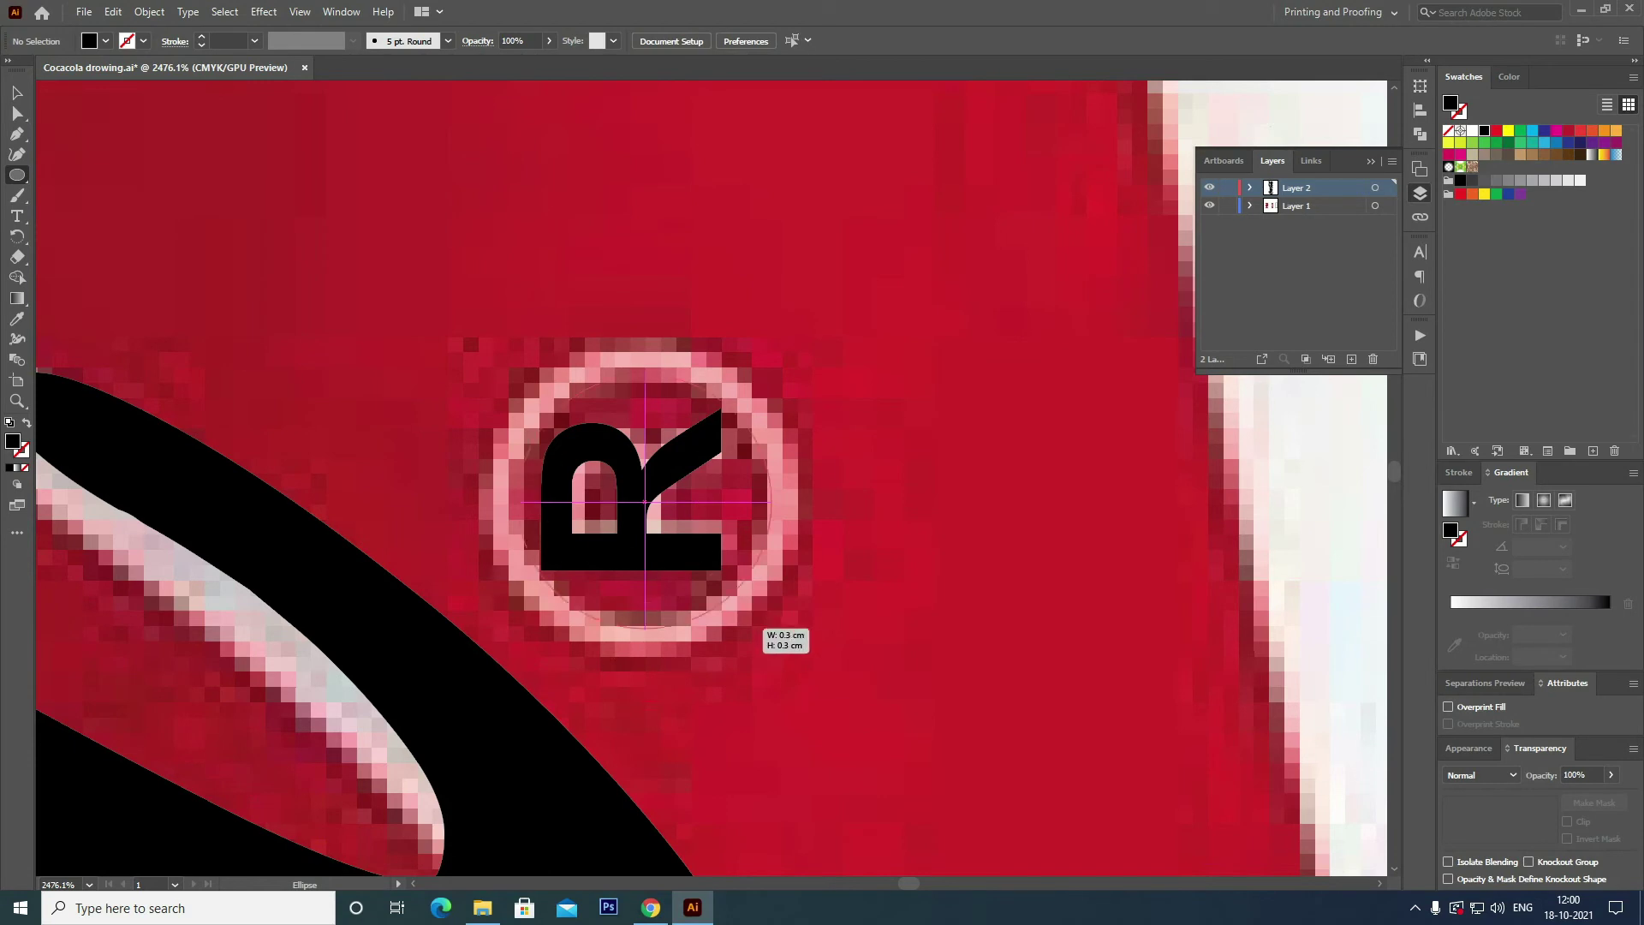
key(shift+x)
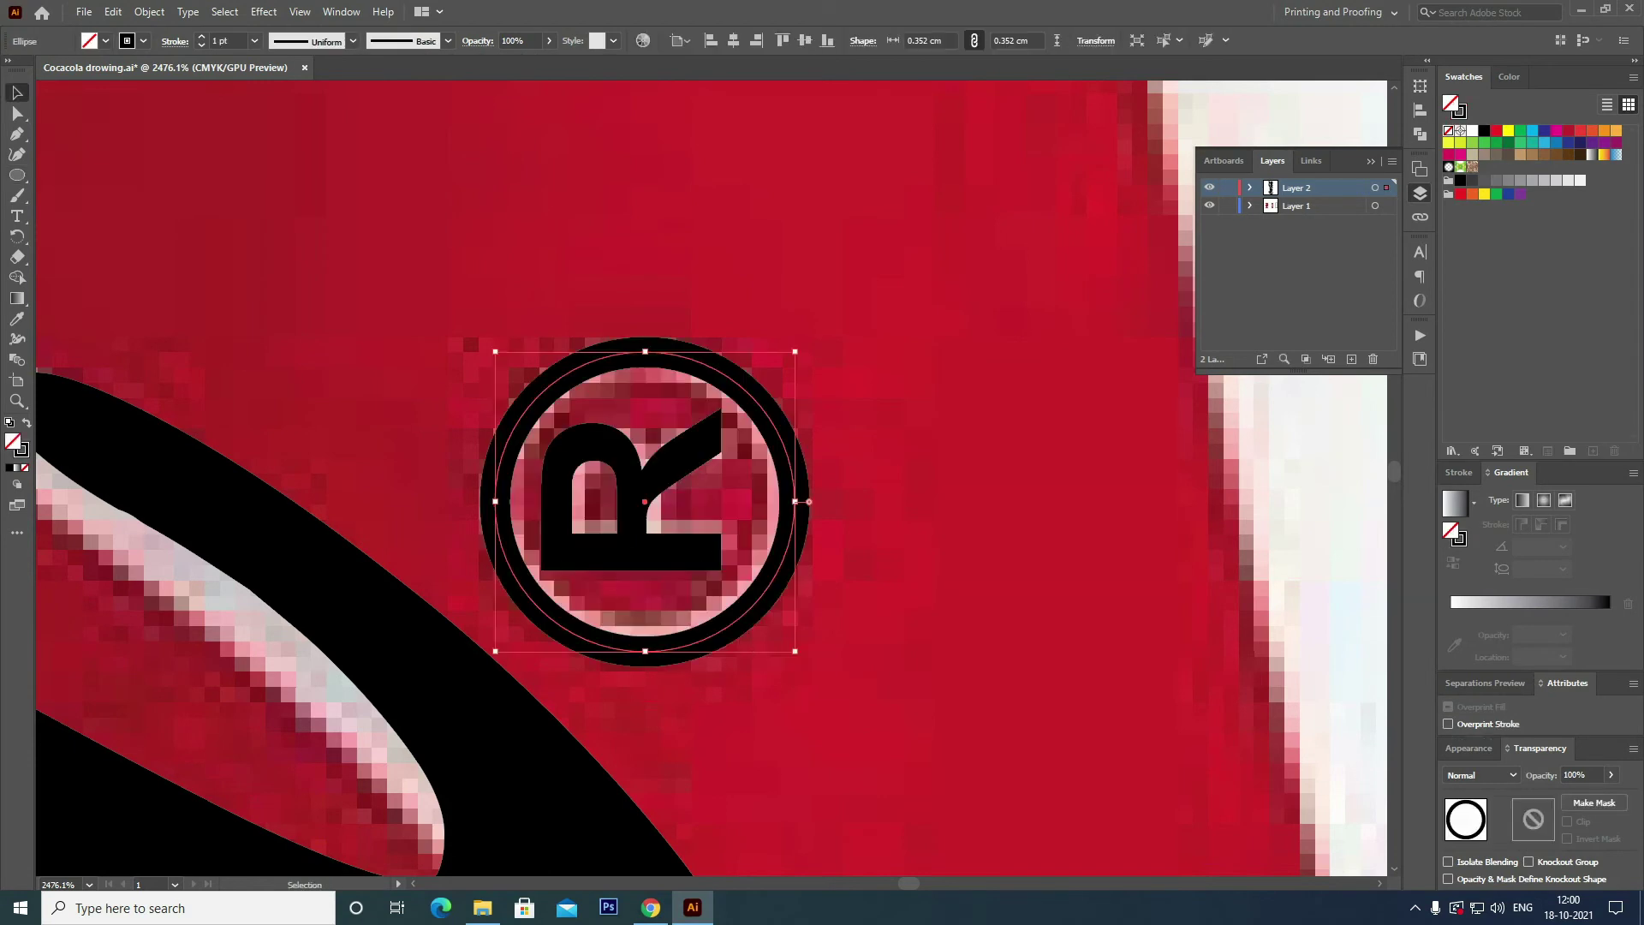
key(ctrl+minus)
key(ctrl+minus)
key(ctrl+minus)
drag(718, 482, 713, 481)
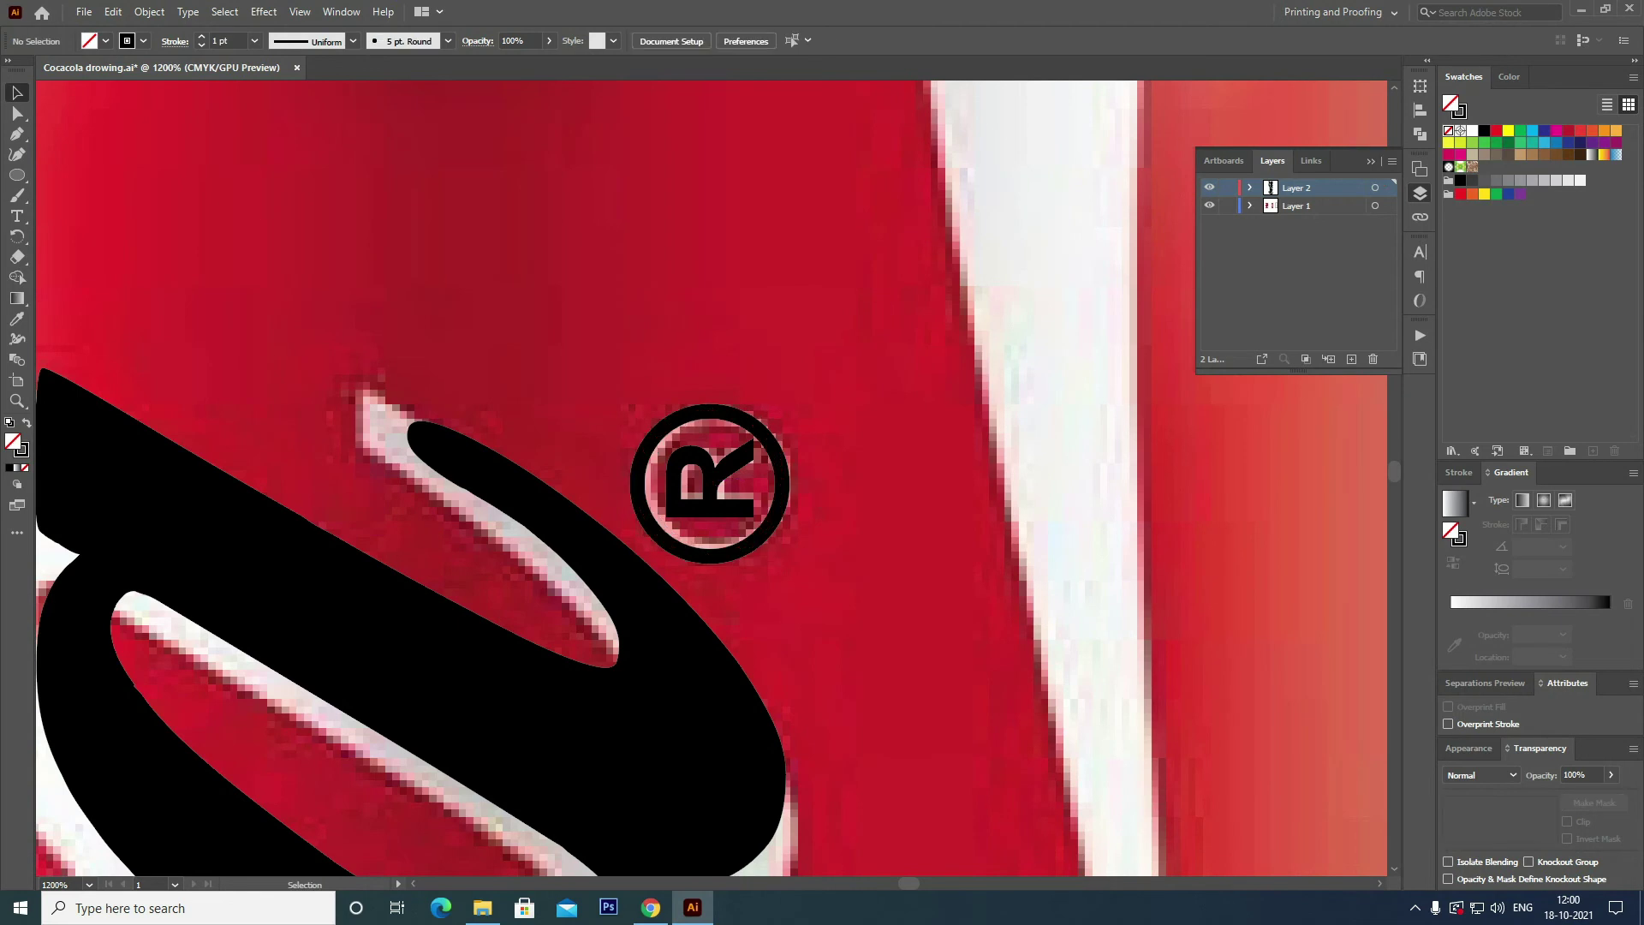
Expand the ring with Fill and Stroke into solid shapes via Object > Expand.
click(789, 487)
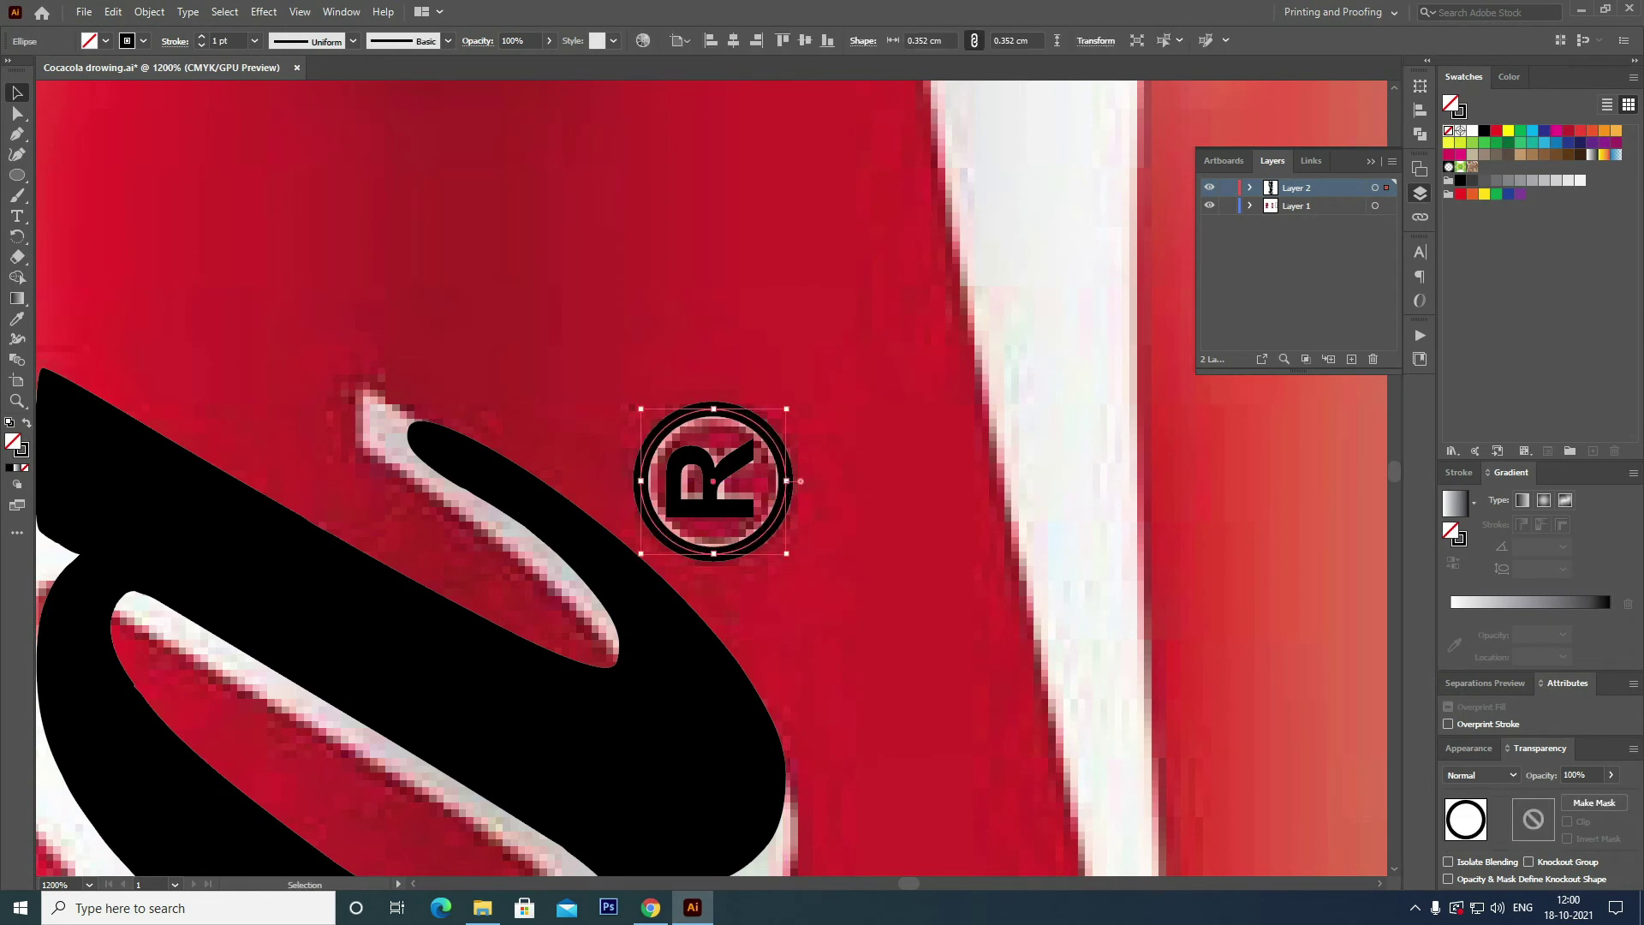
click(149, 11)
click(171, 212)
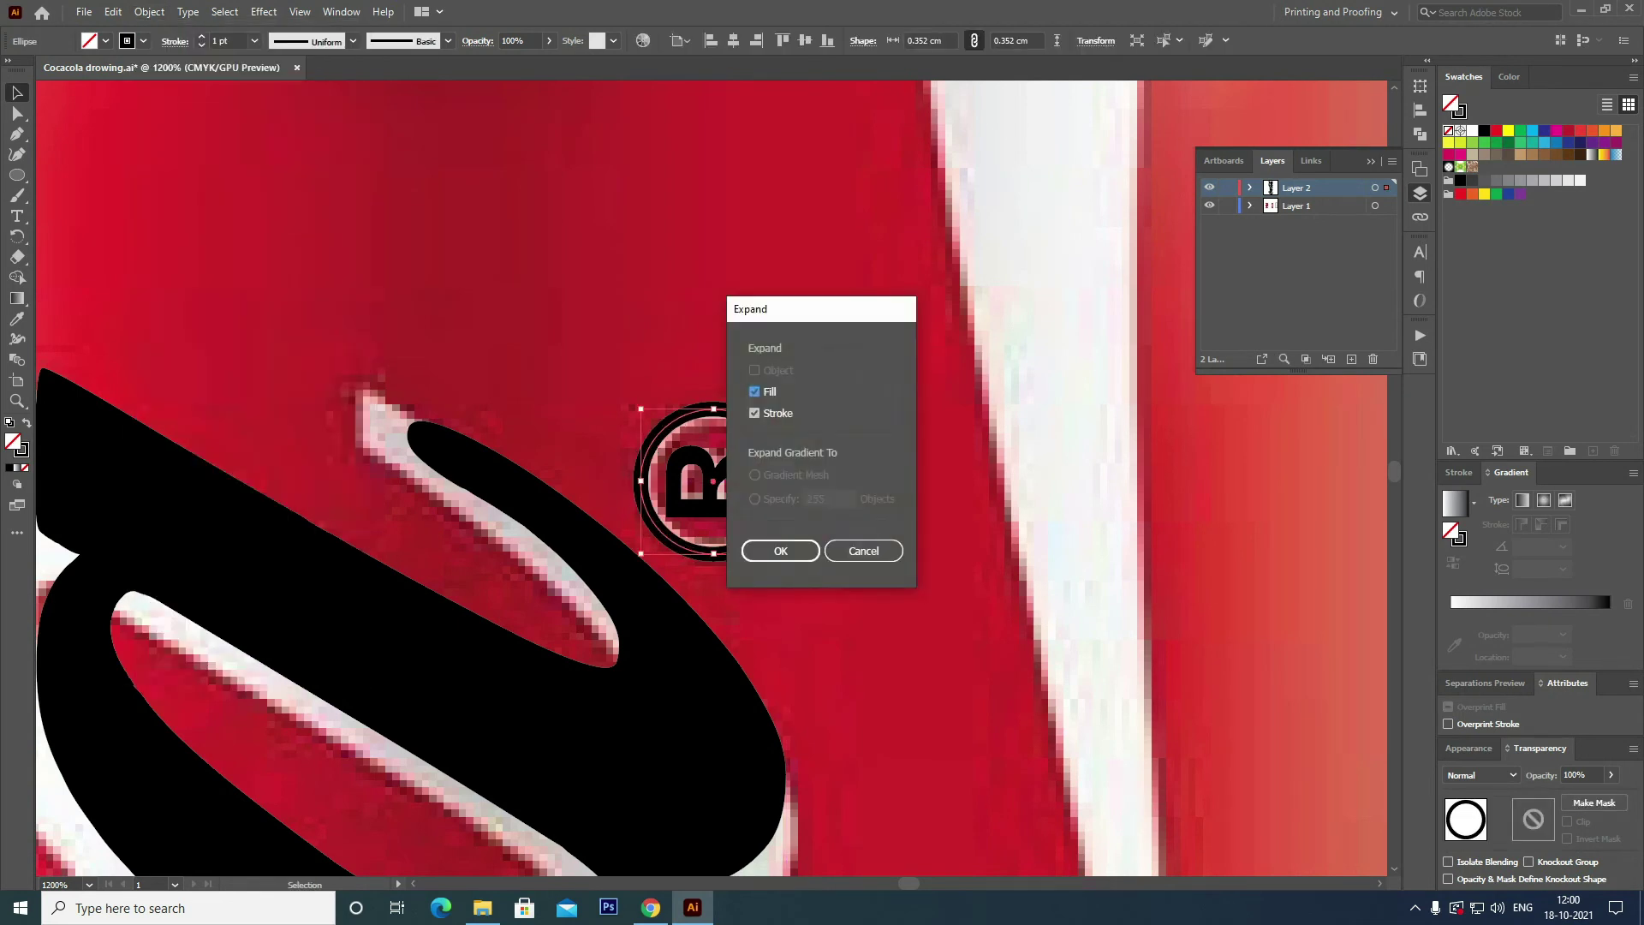
key(ctrl+shift+a)
drag(796, 151, 51, 563)
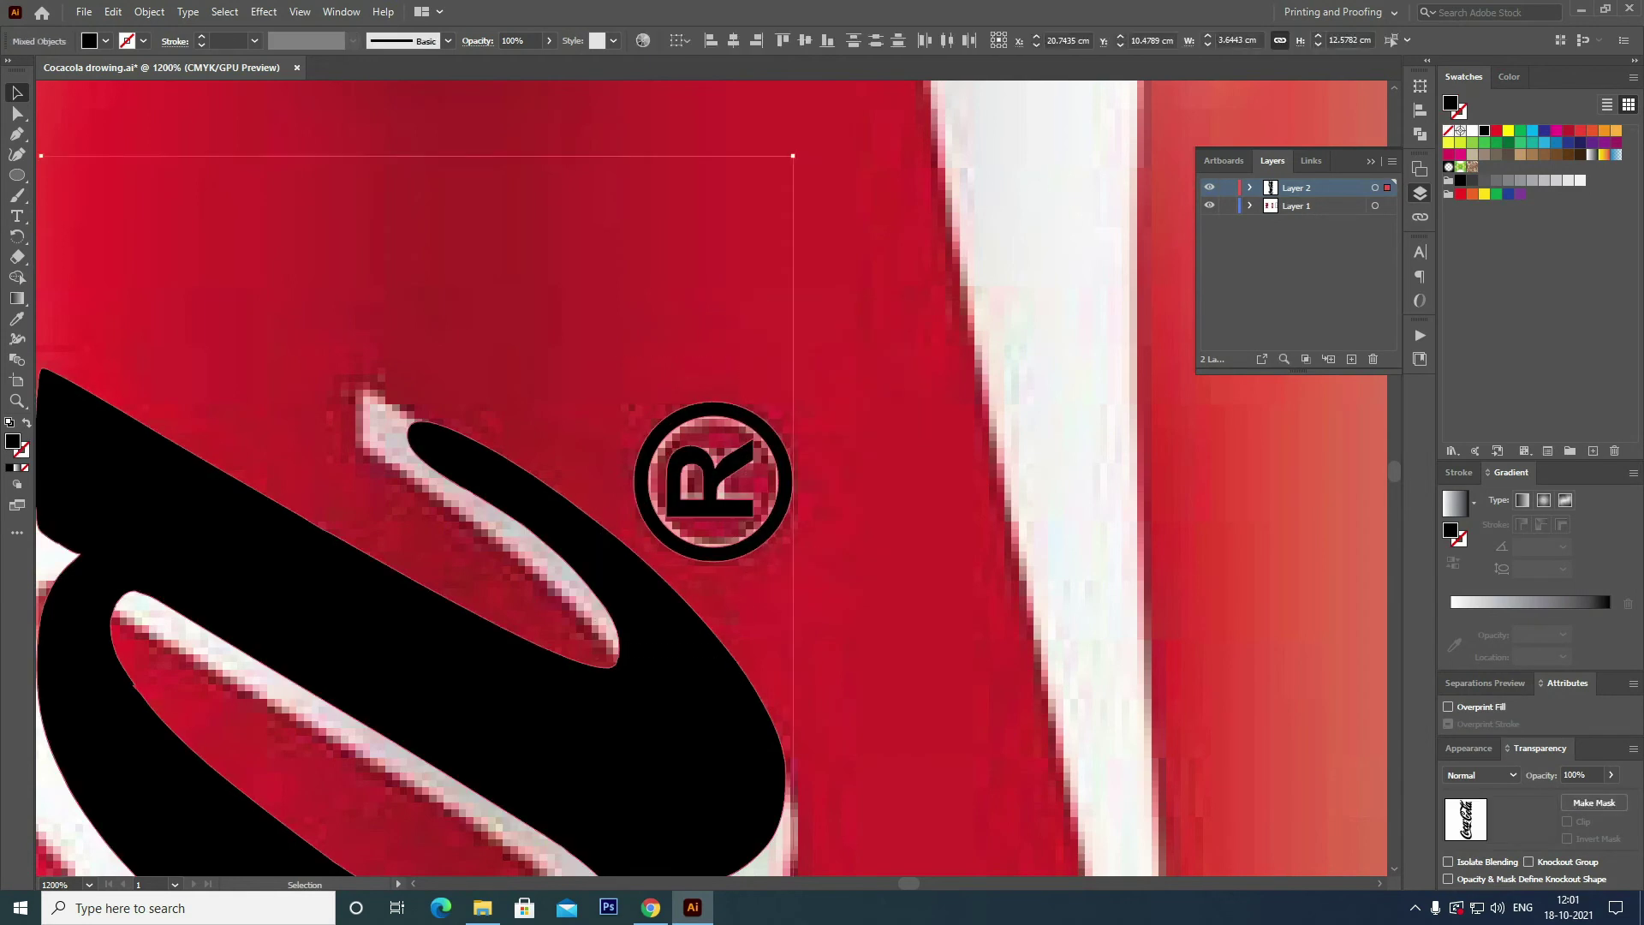
Hide the black logo layer and bring both cans into view.
key(a)
key(ctrl+1)
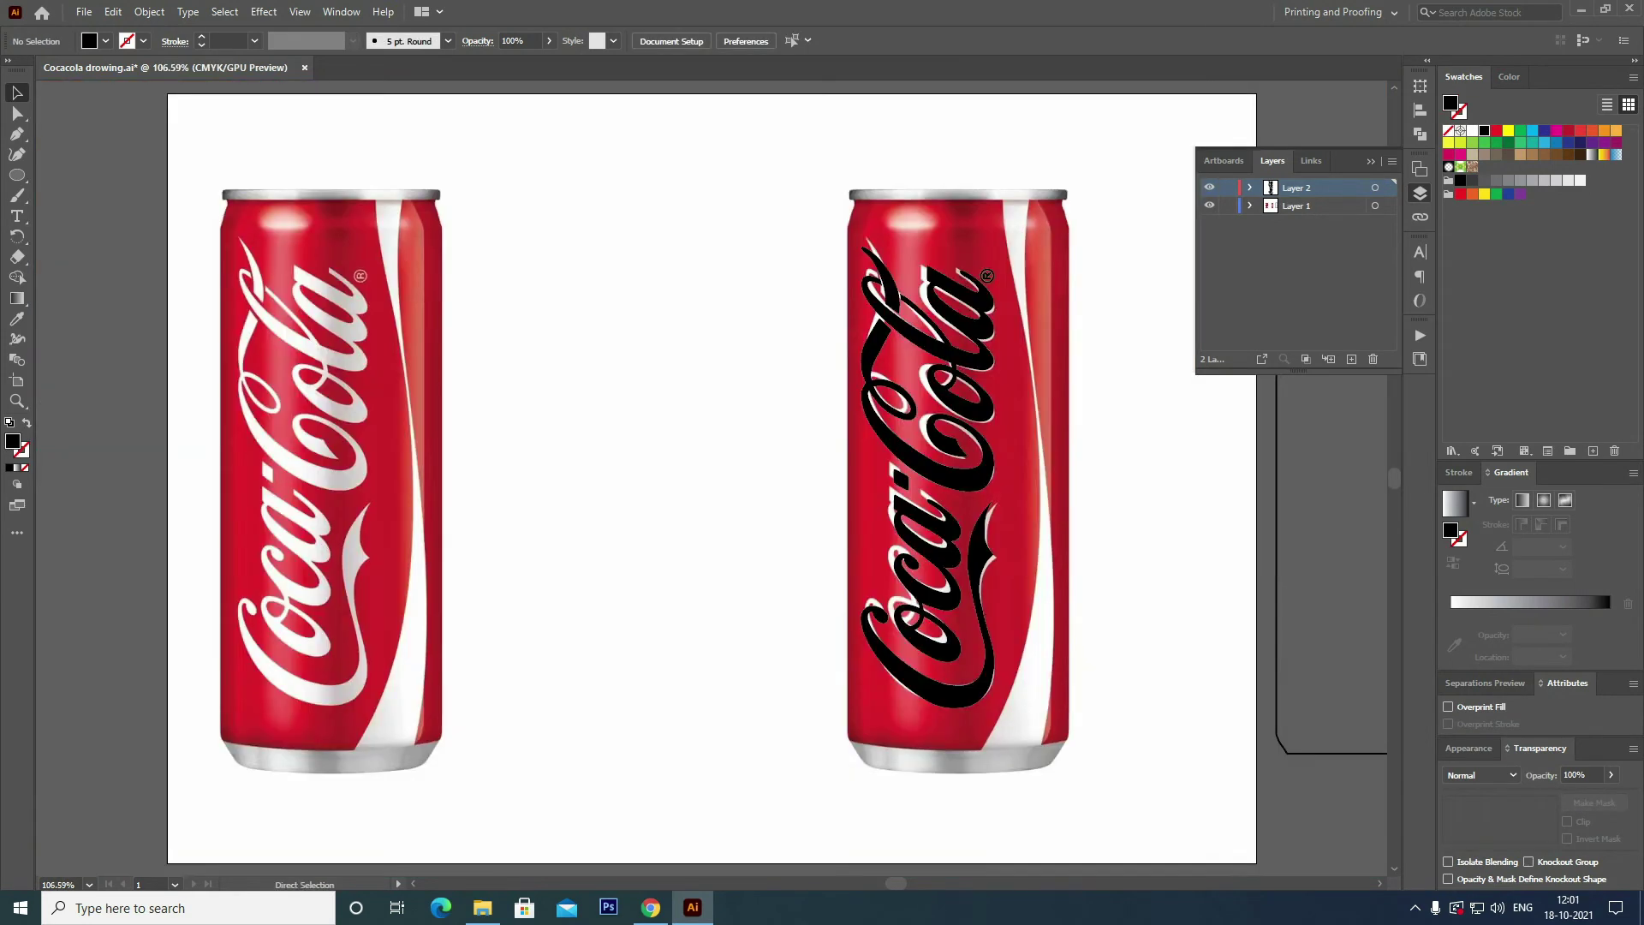
click(1209, 187)
key(ctrl+plus)
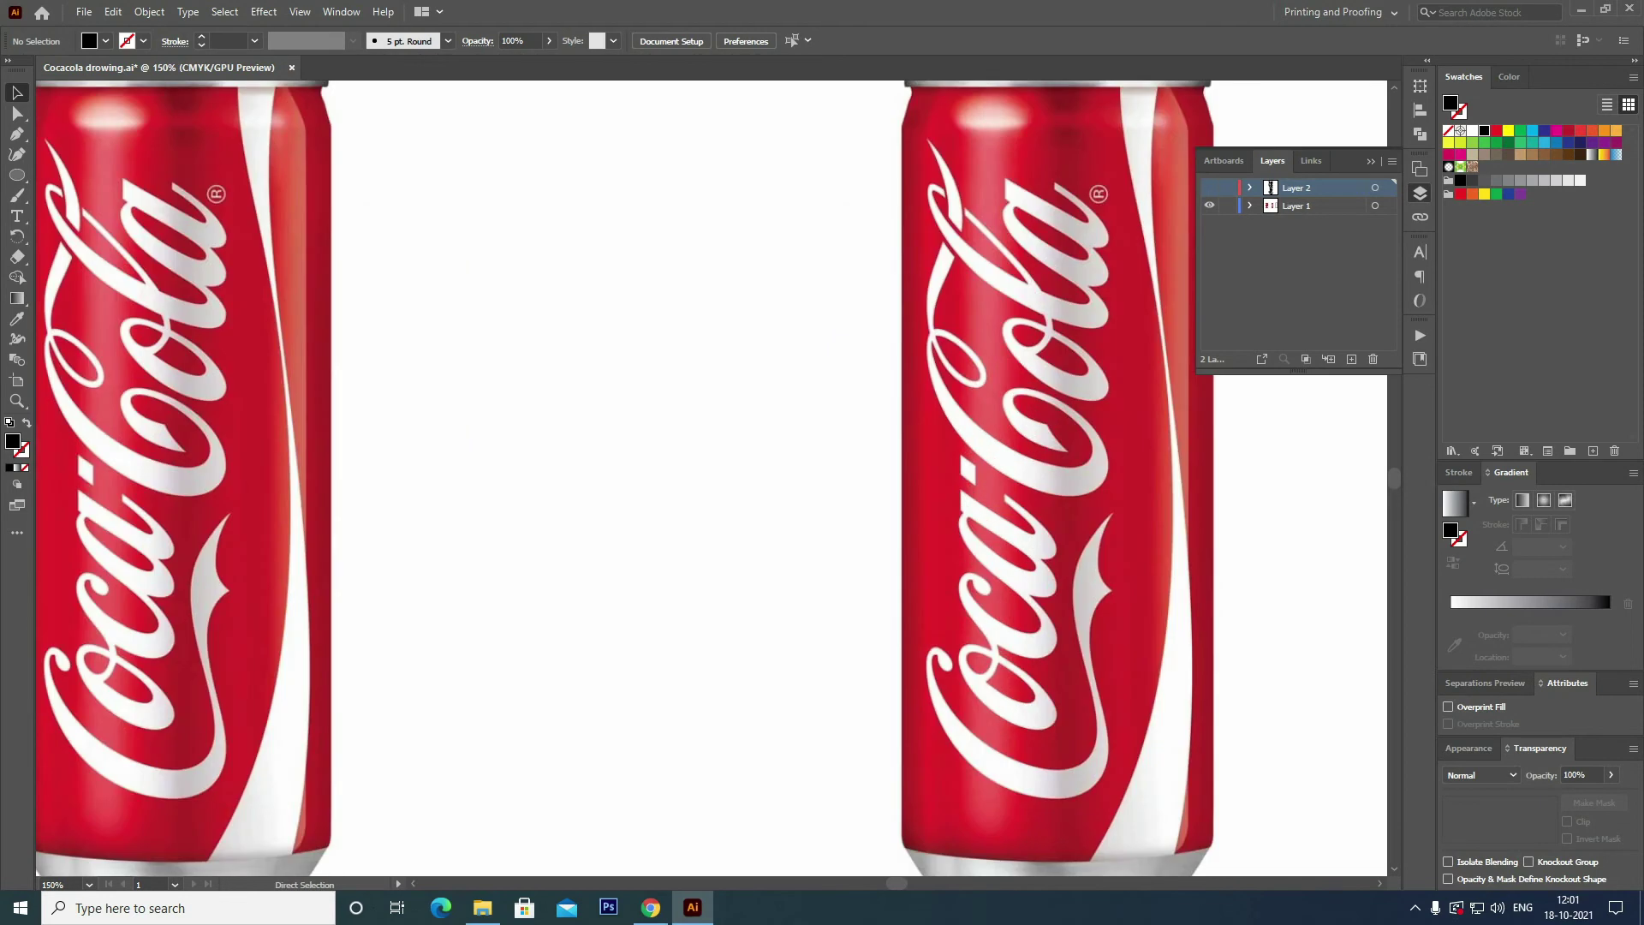
drag(942, 479, 424, 446)
key(ctrl+a)
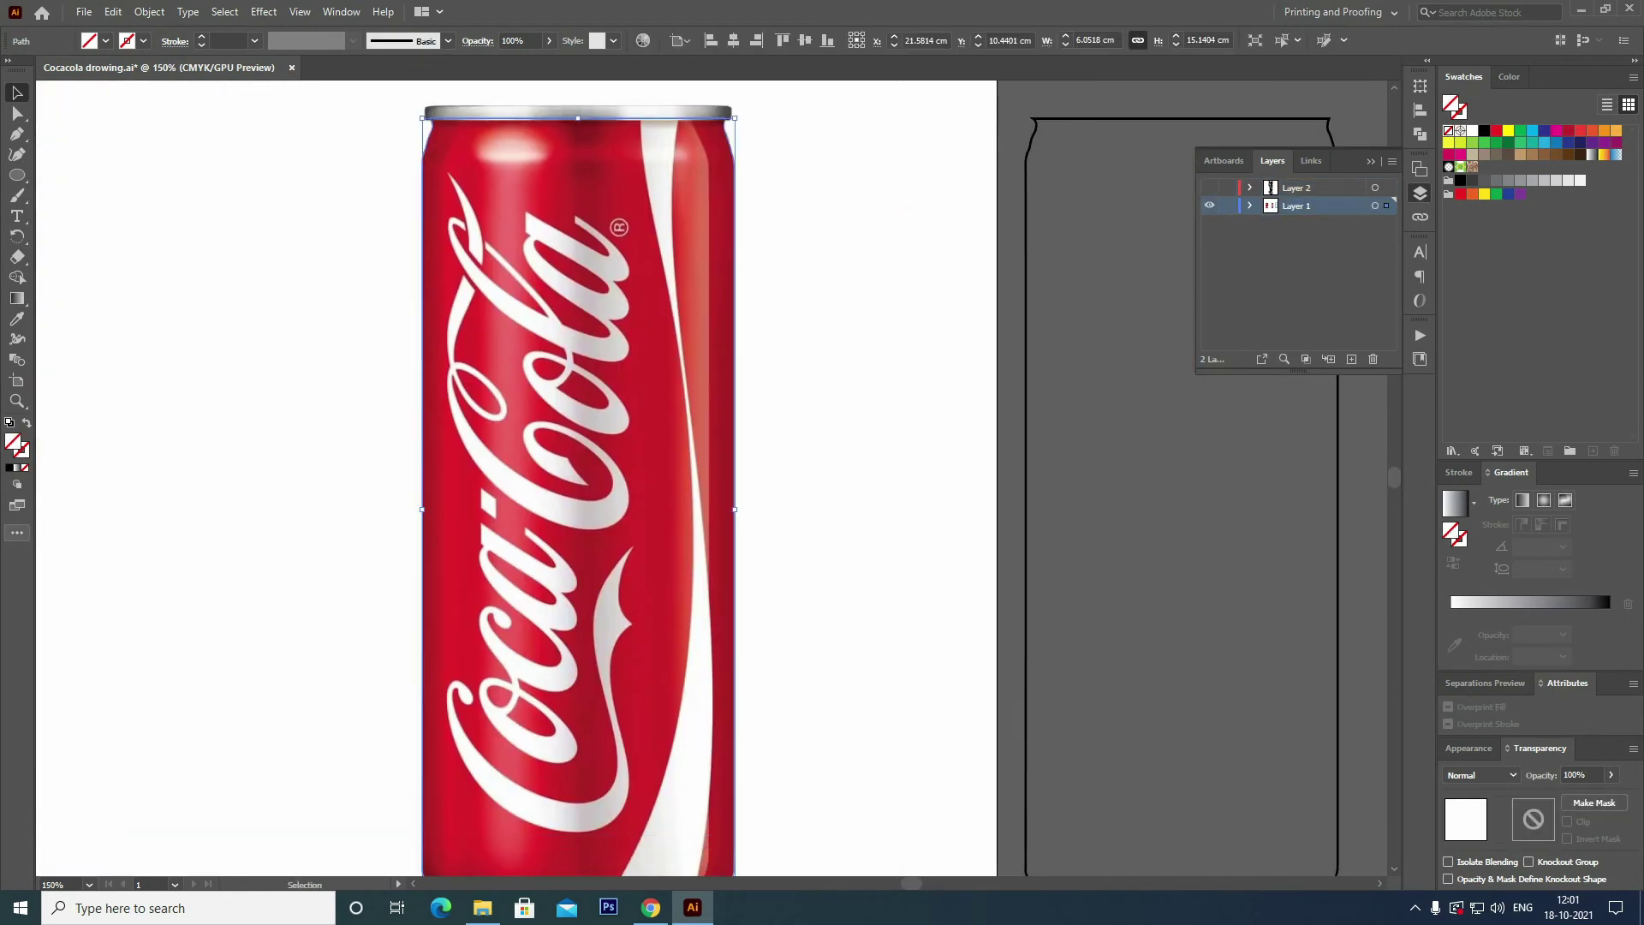
Add five vertical mesh lines across the red can body.
click(17, 532)
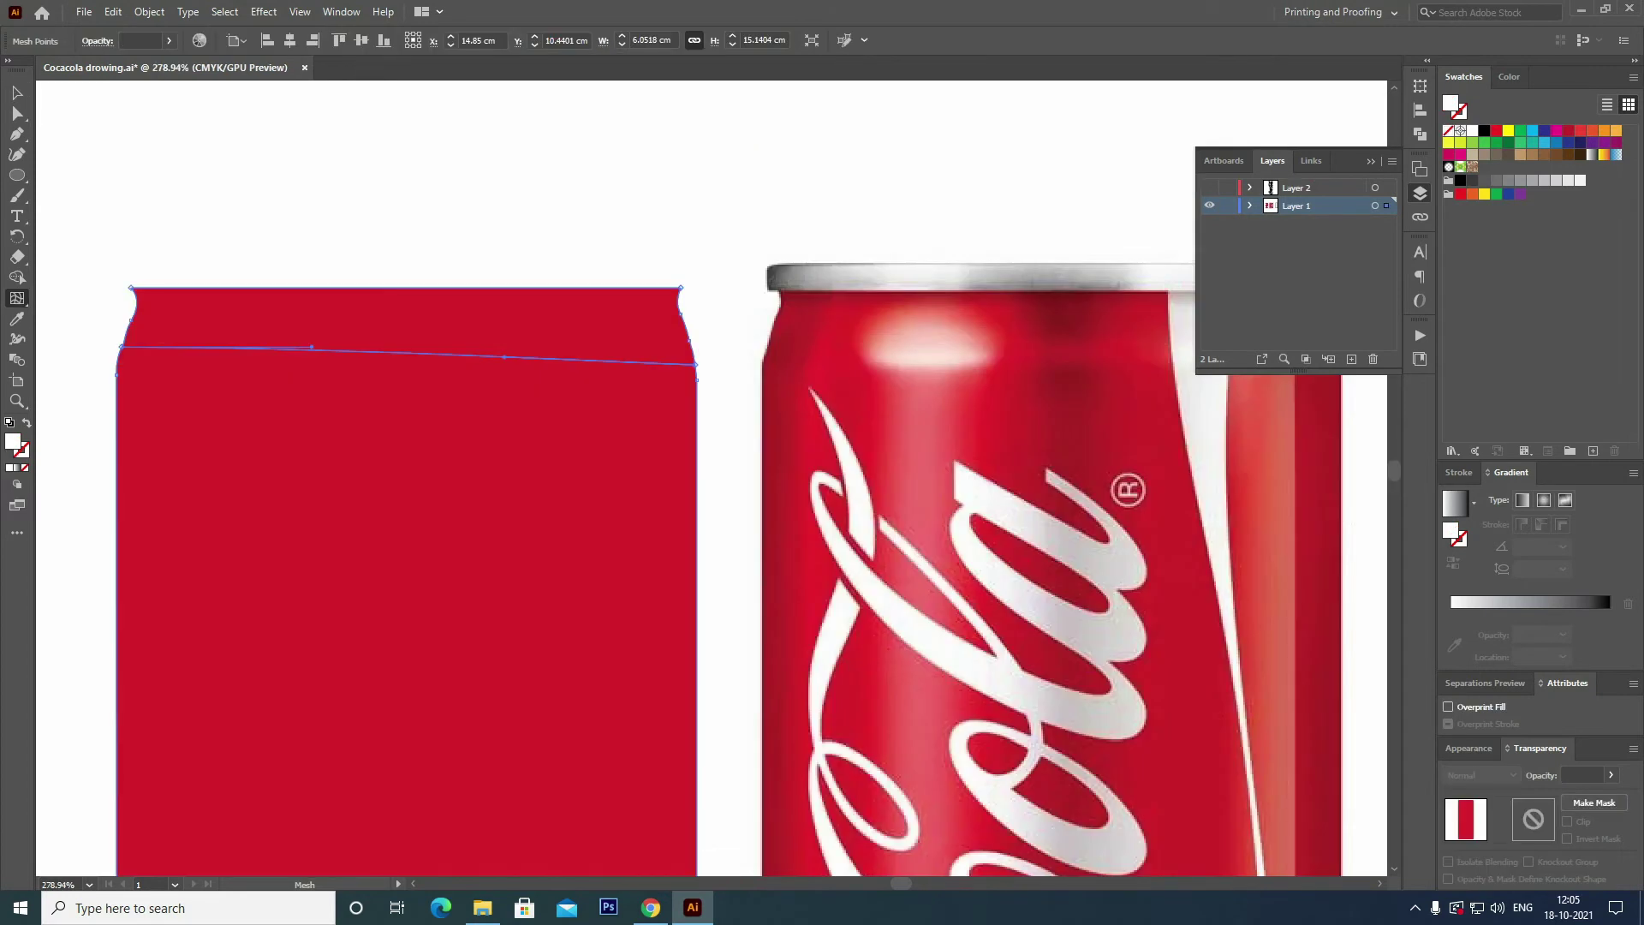
click(185, 347)
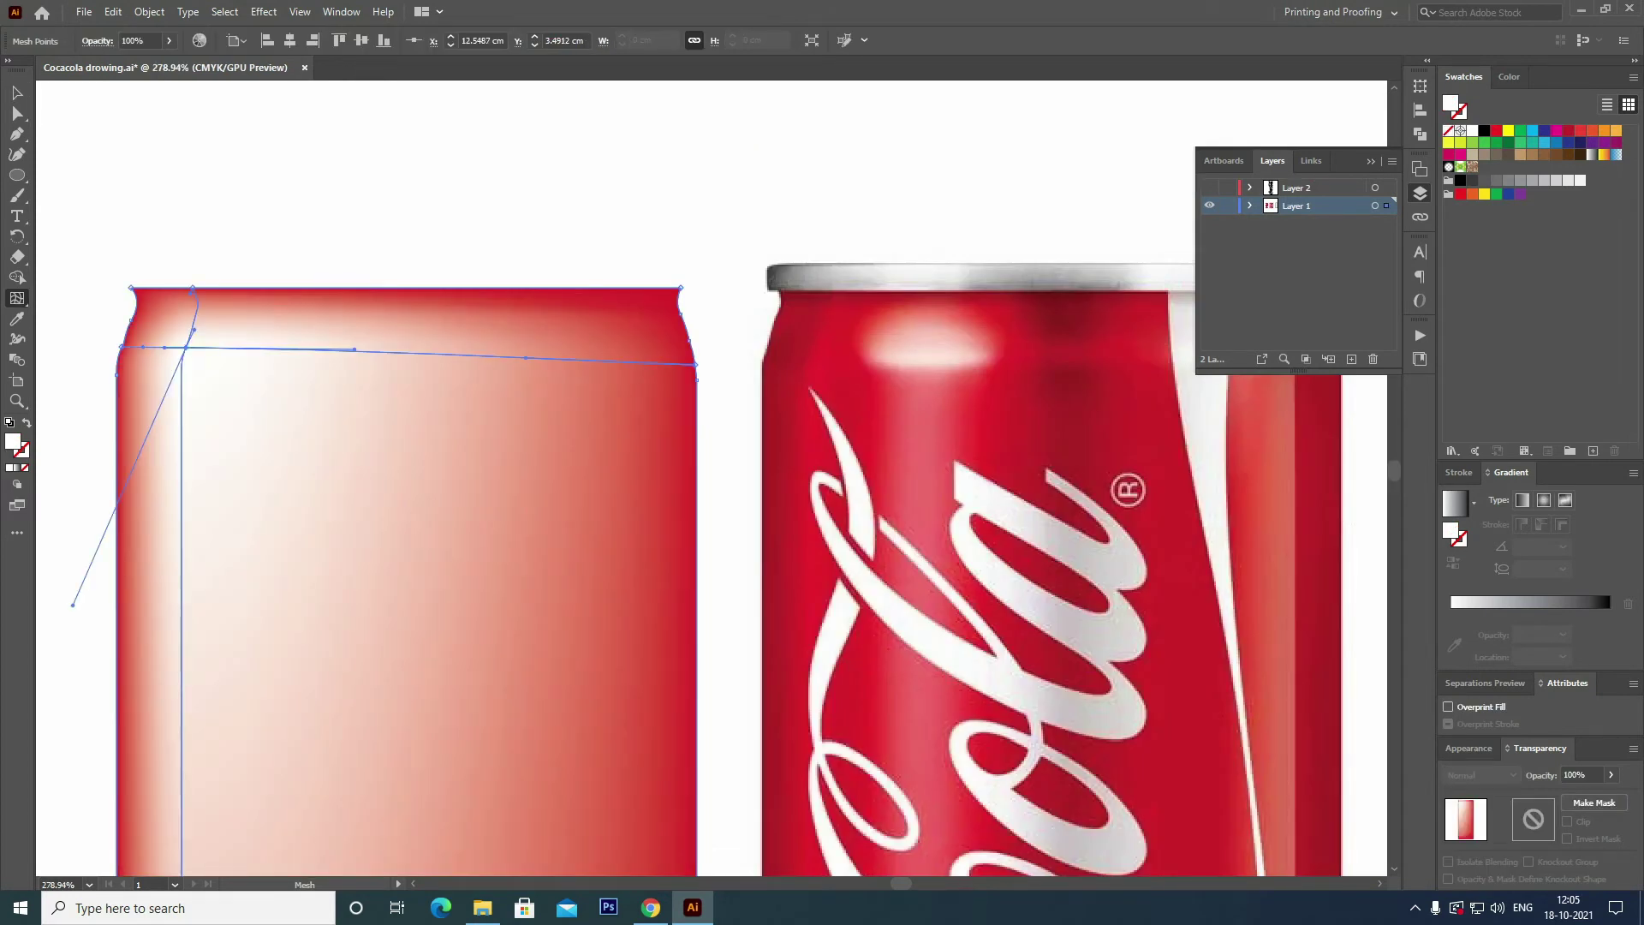
click(260, 348)
click(385, 352)
drag(384, 352, 181, 339)
drag(97, 705, 181, 706)
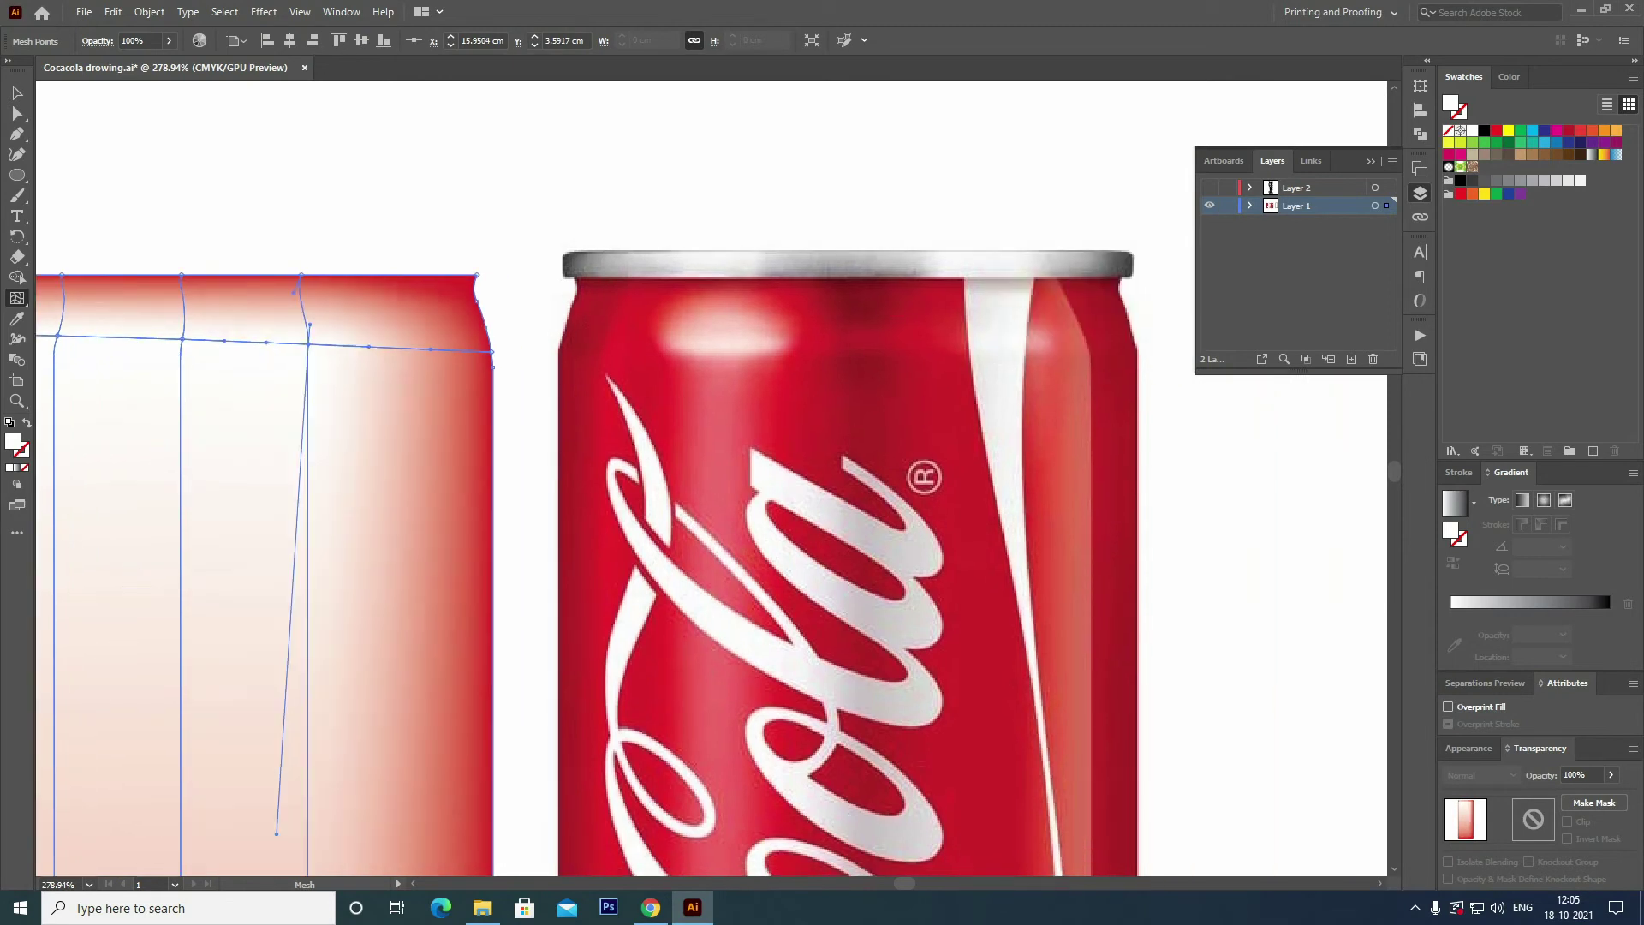
click(307, 344)
click(396, 348)
key(v)
drag(428, 513, 778, 465)
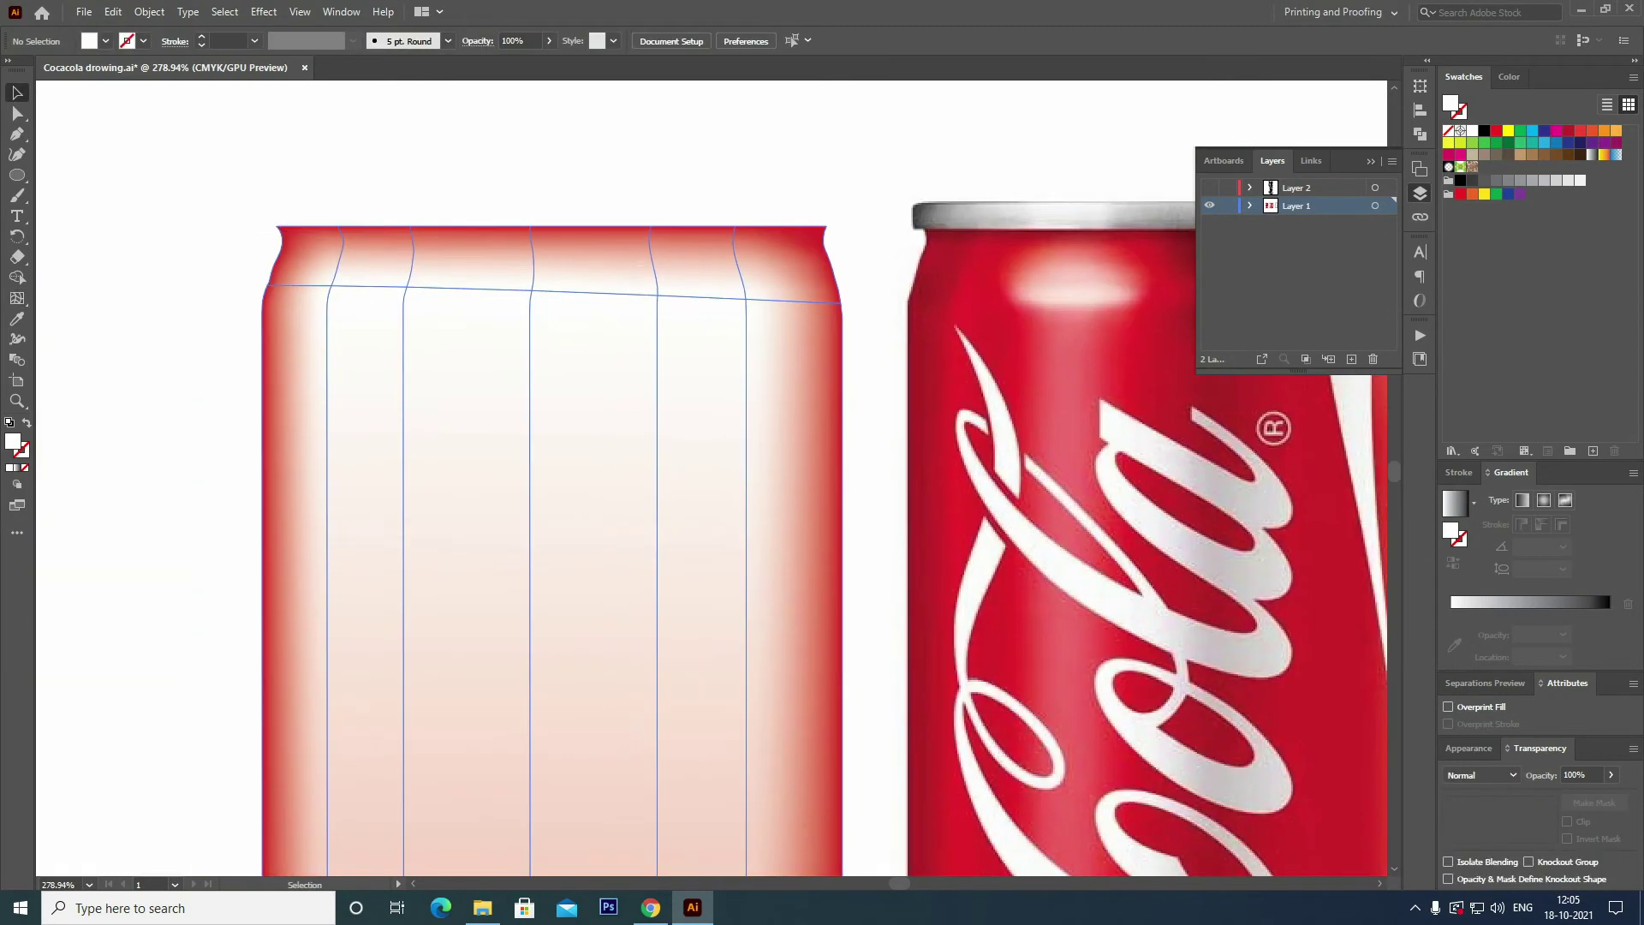
Select the top-line mesh points and fill the mesh with red sampled from the photo.
key(a)
click(332, 285)
shift+click(406, 286)
shift+click(532, 290)
shift+click(658, 294)
shift+click(746, 299)
key(i)
click(1070, 359)
key(v)
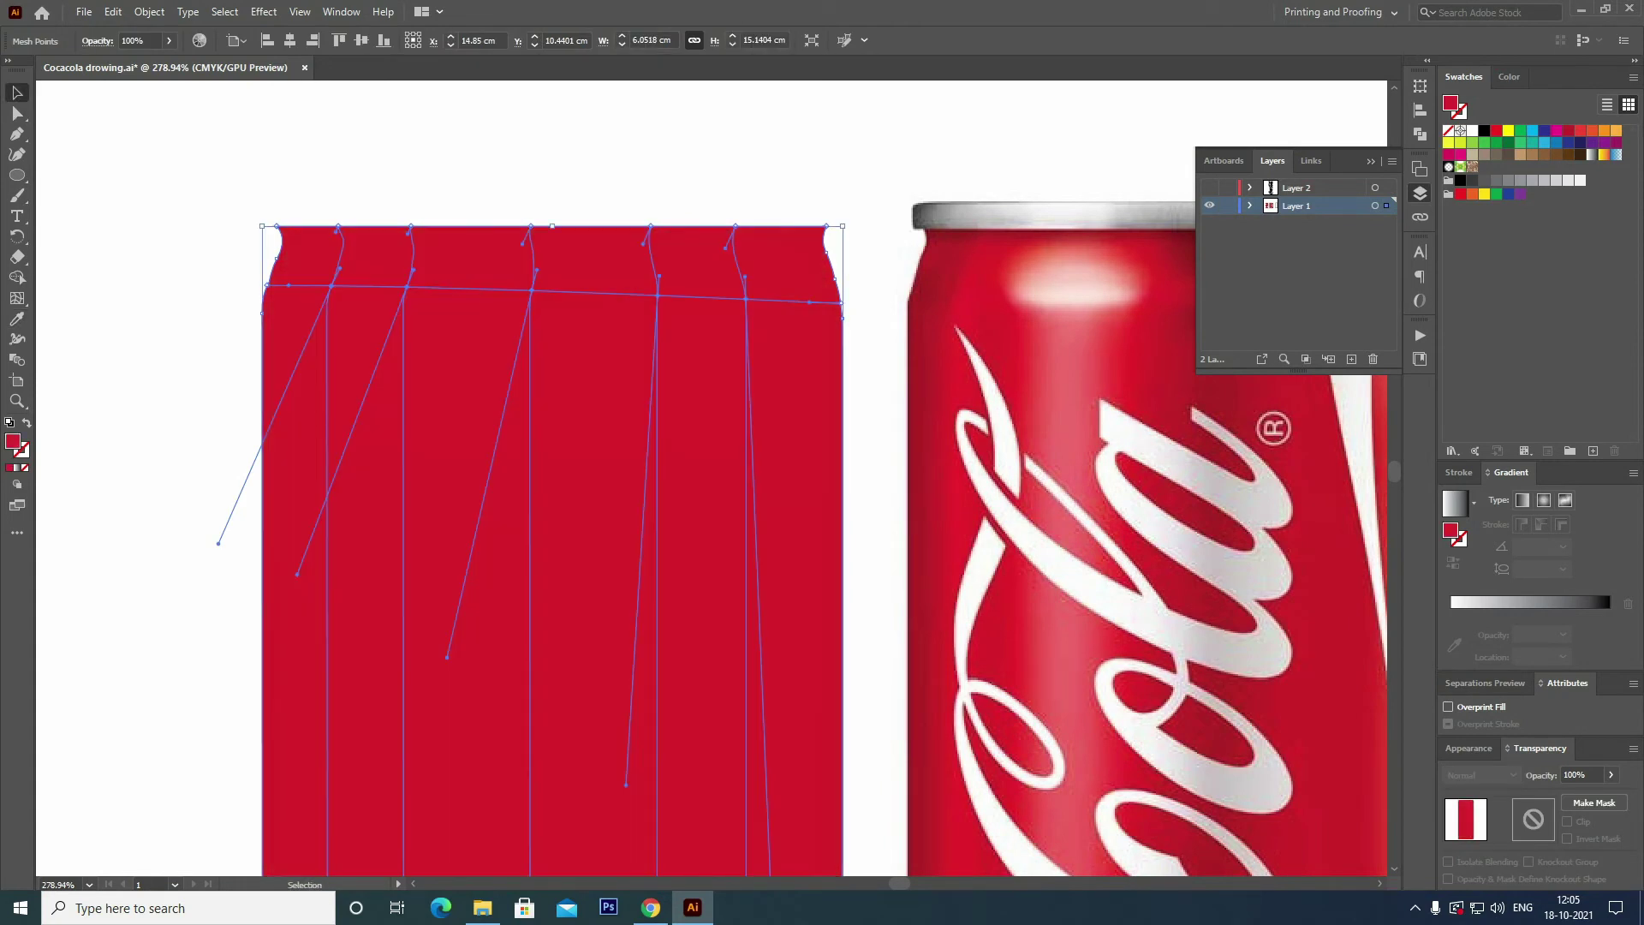
key(ctrl+shift+a)
scroll(711, 539, right, 5)
key(ctrl+minus)
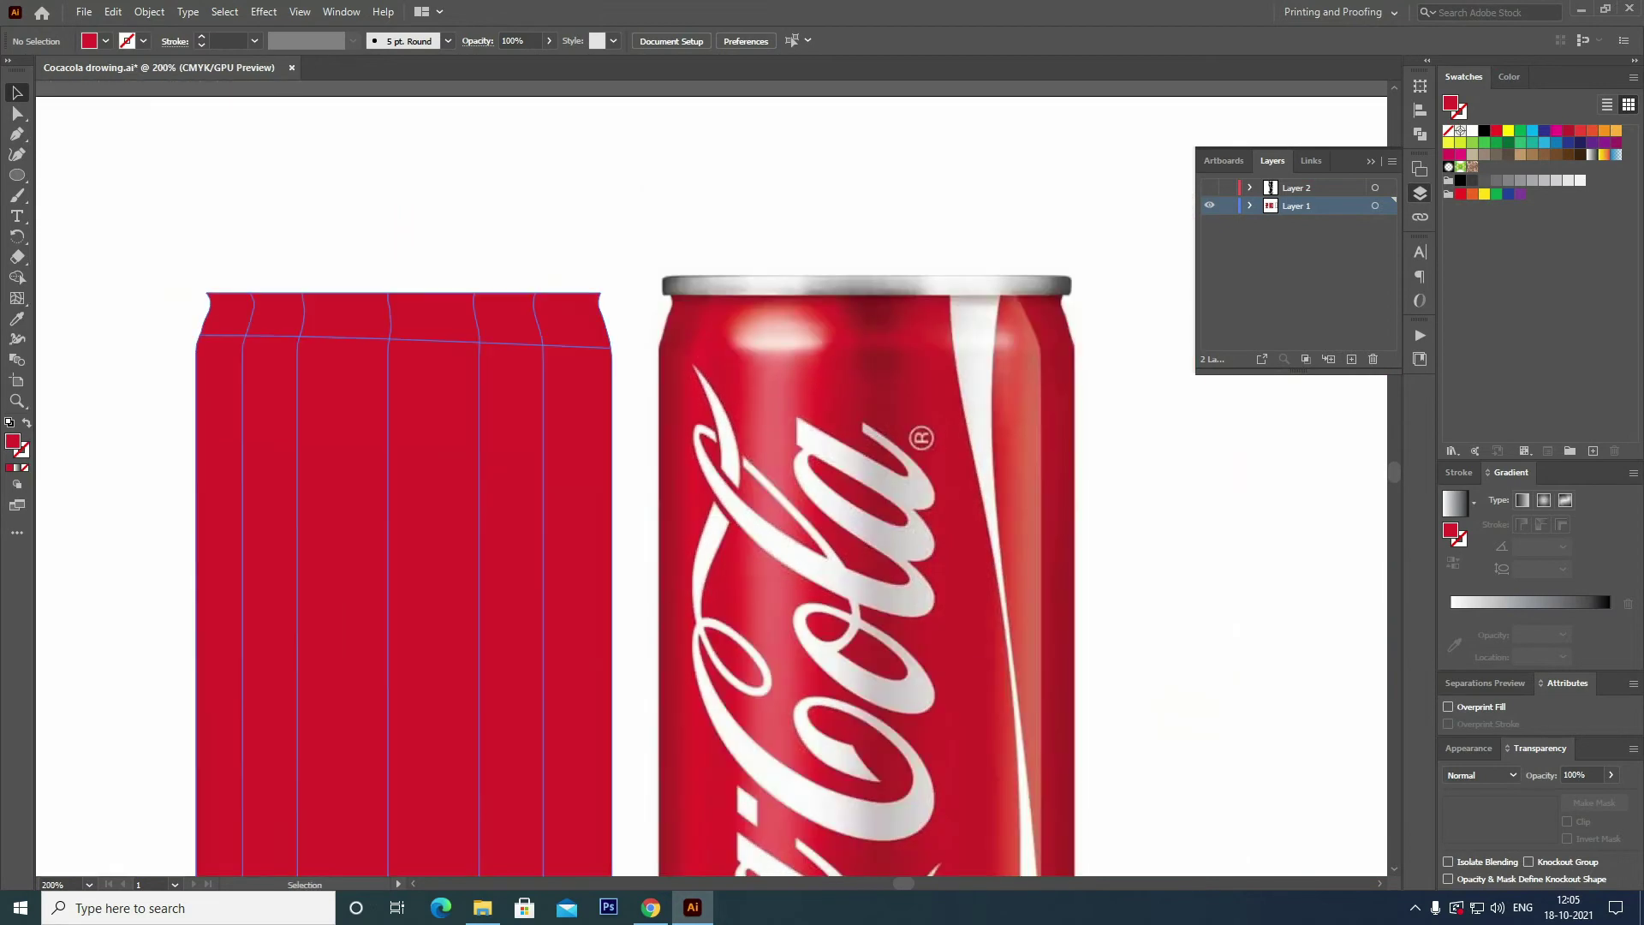
Add a horizontal mesh line near the top of the can body.
key(a)
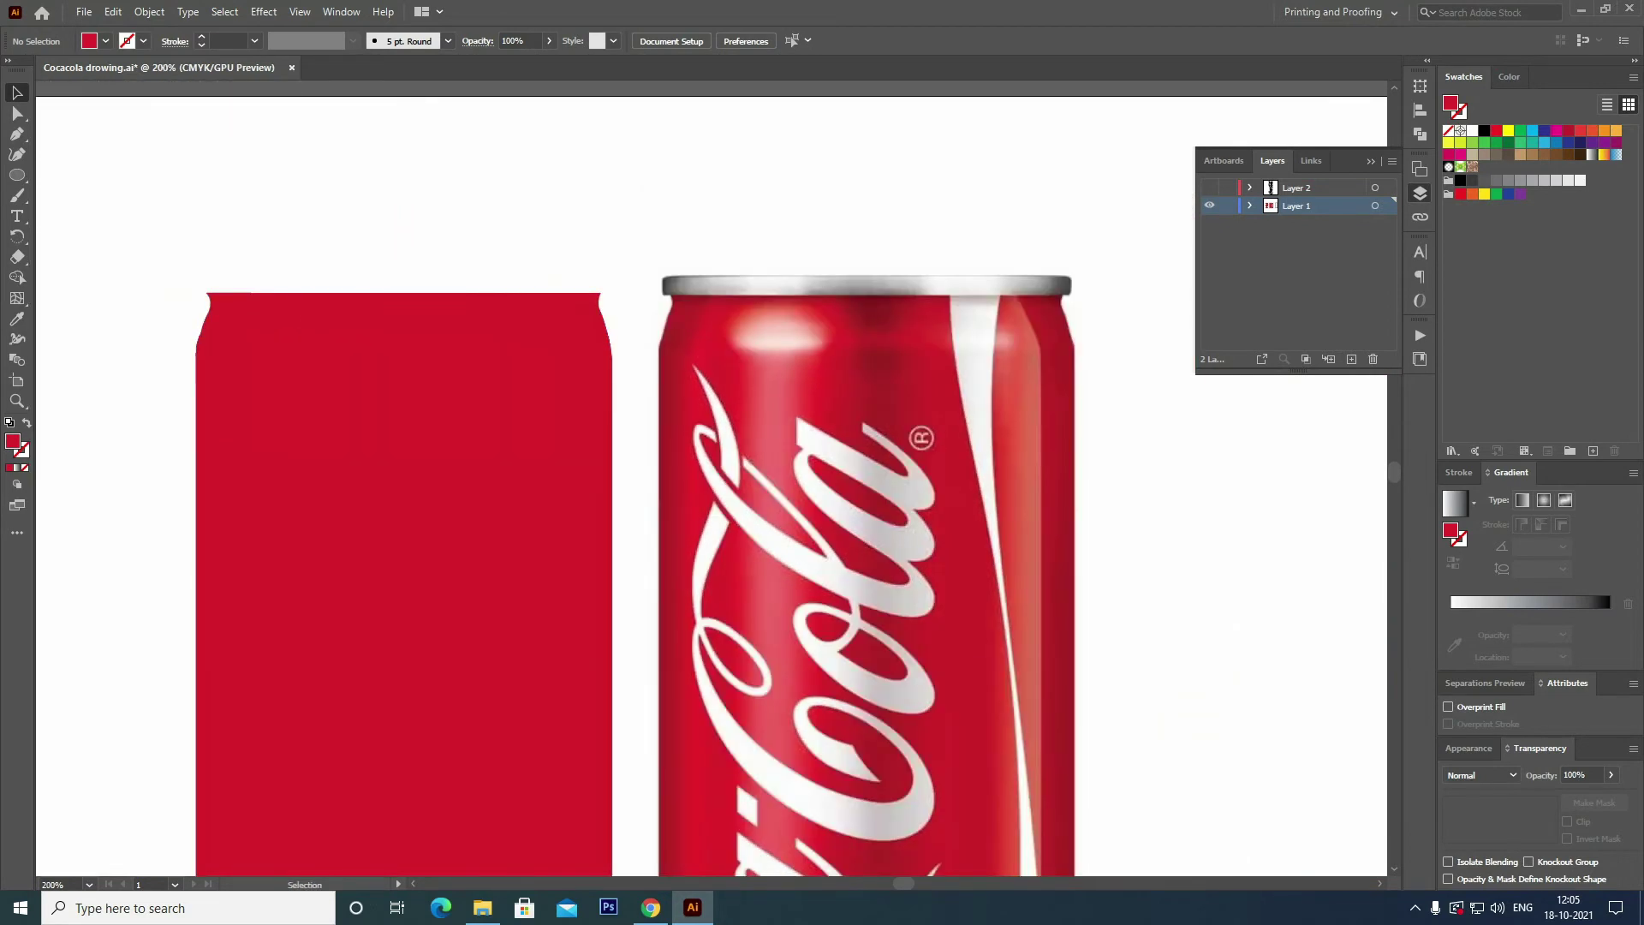
key(u)
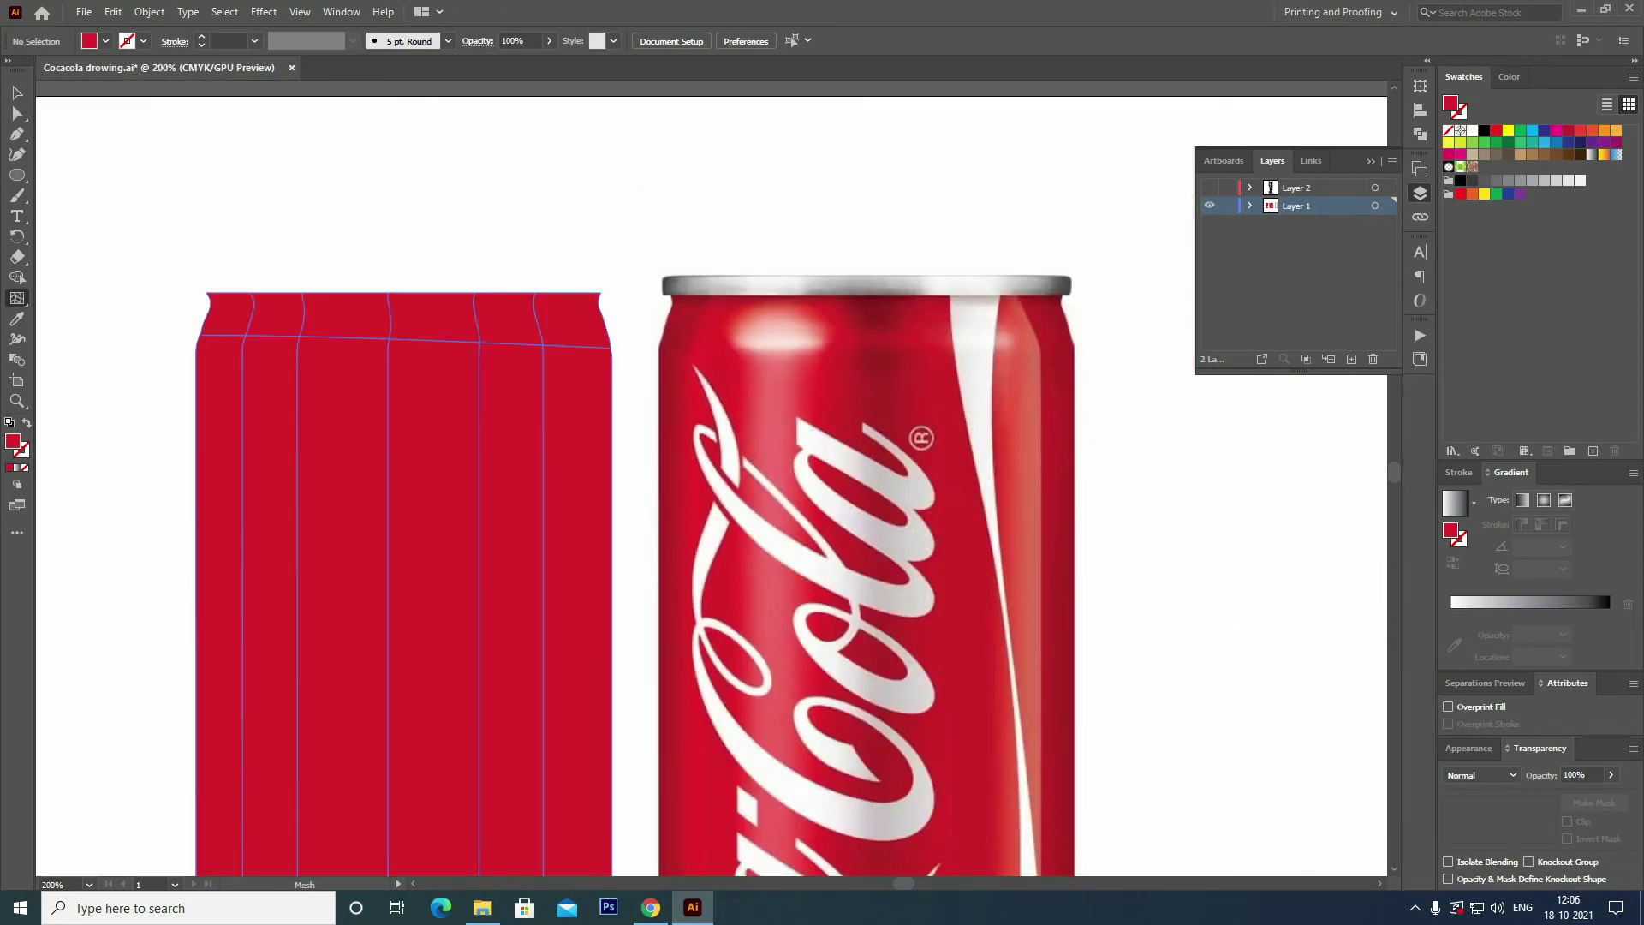
click(299, 380)
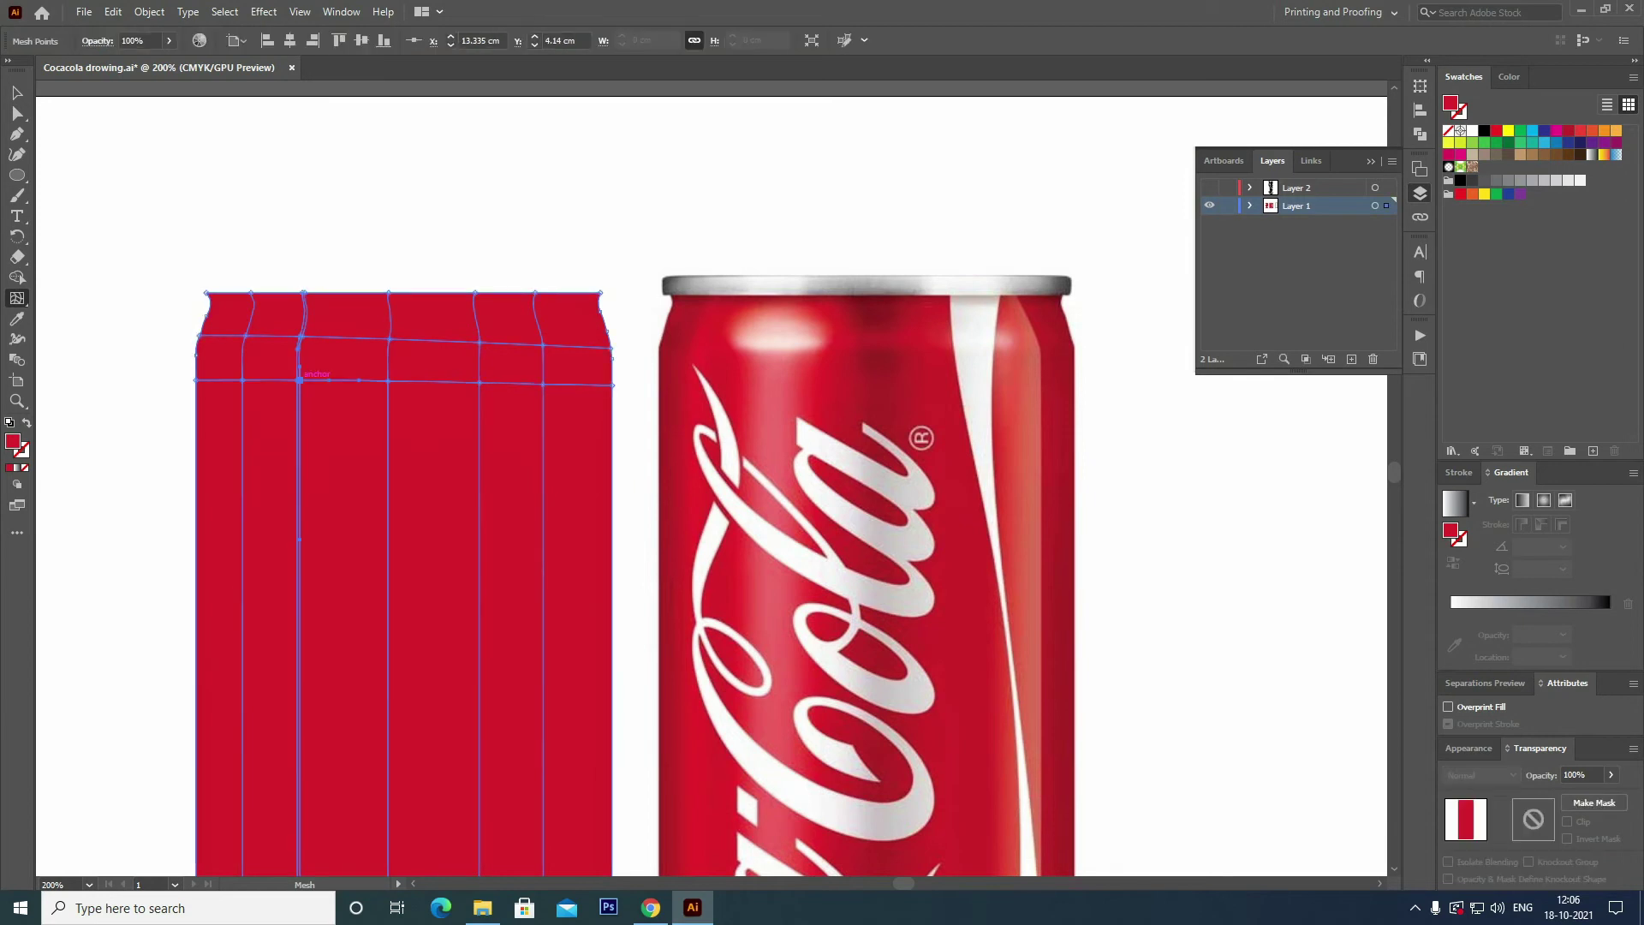
scroll(711, 480, down, 10)
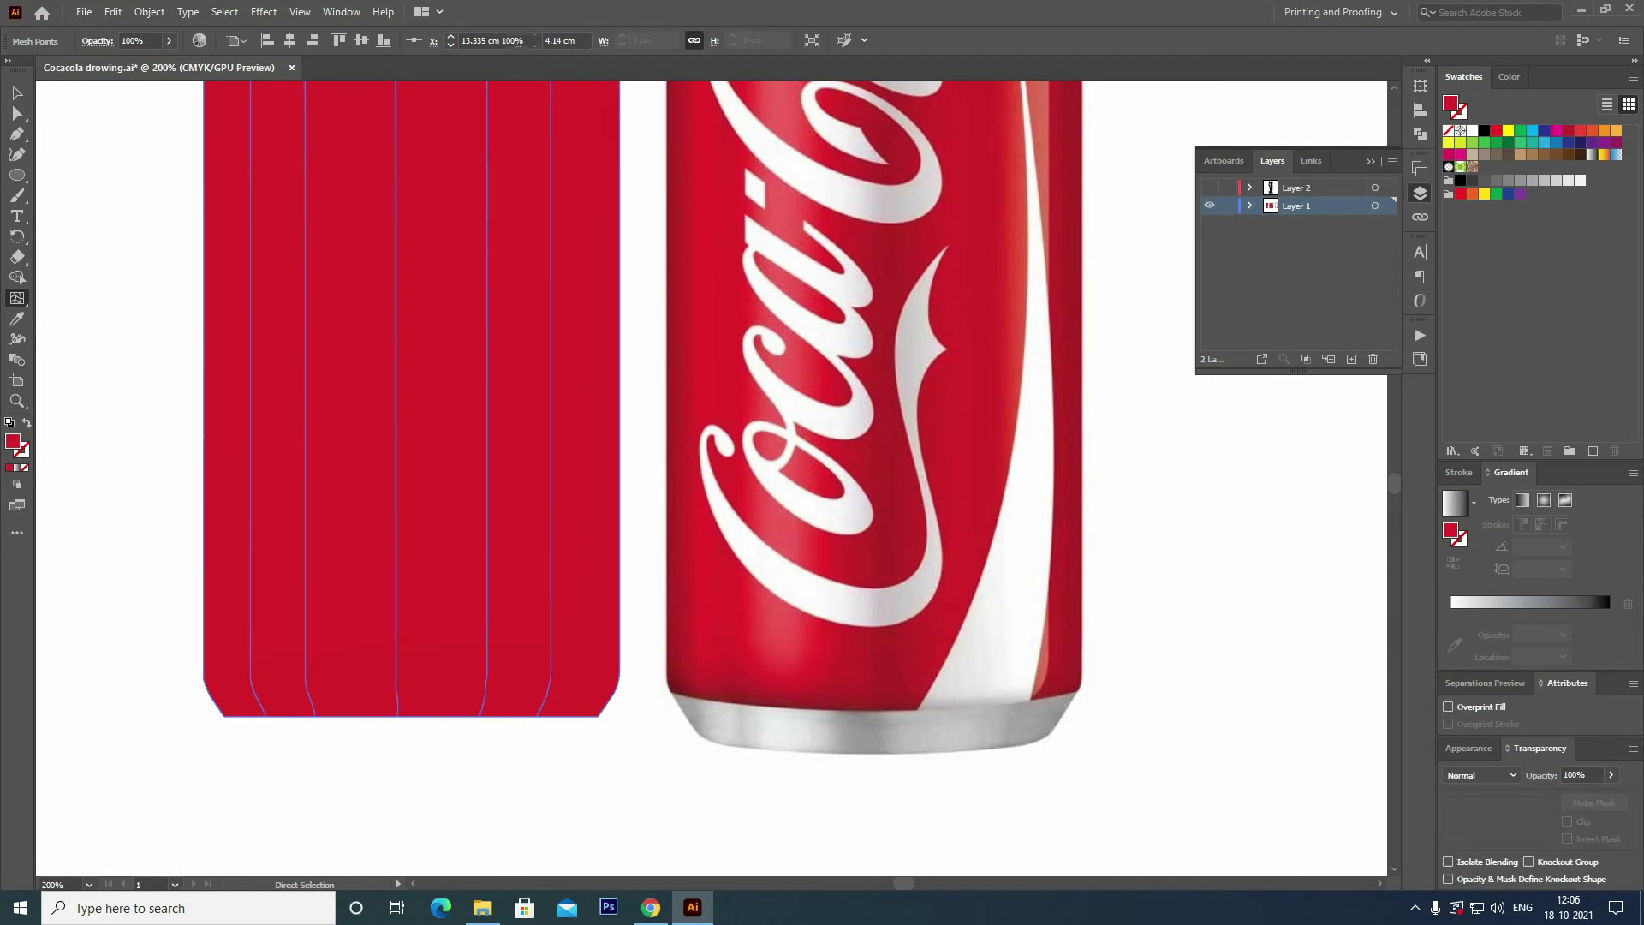
key(ctrl+shift+a)
drag(685, 257, 745, 856)
key(ctrl+z)
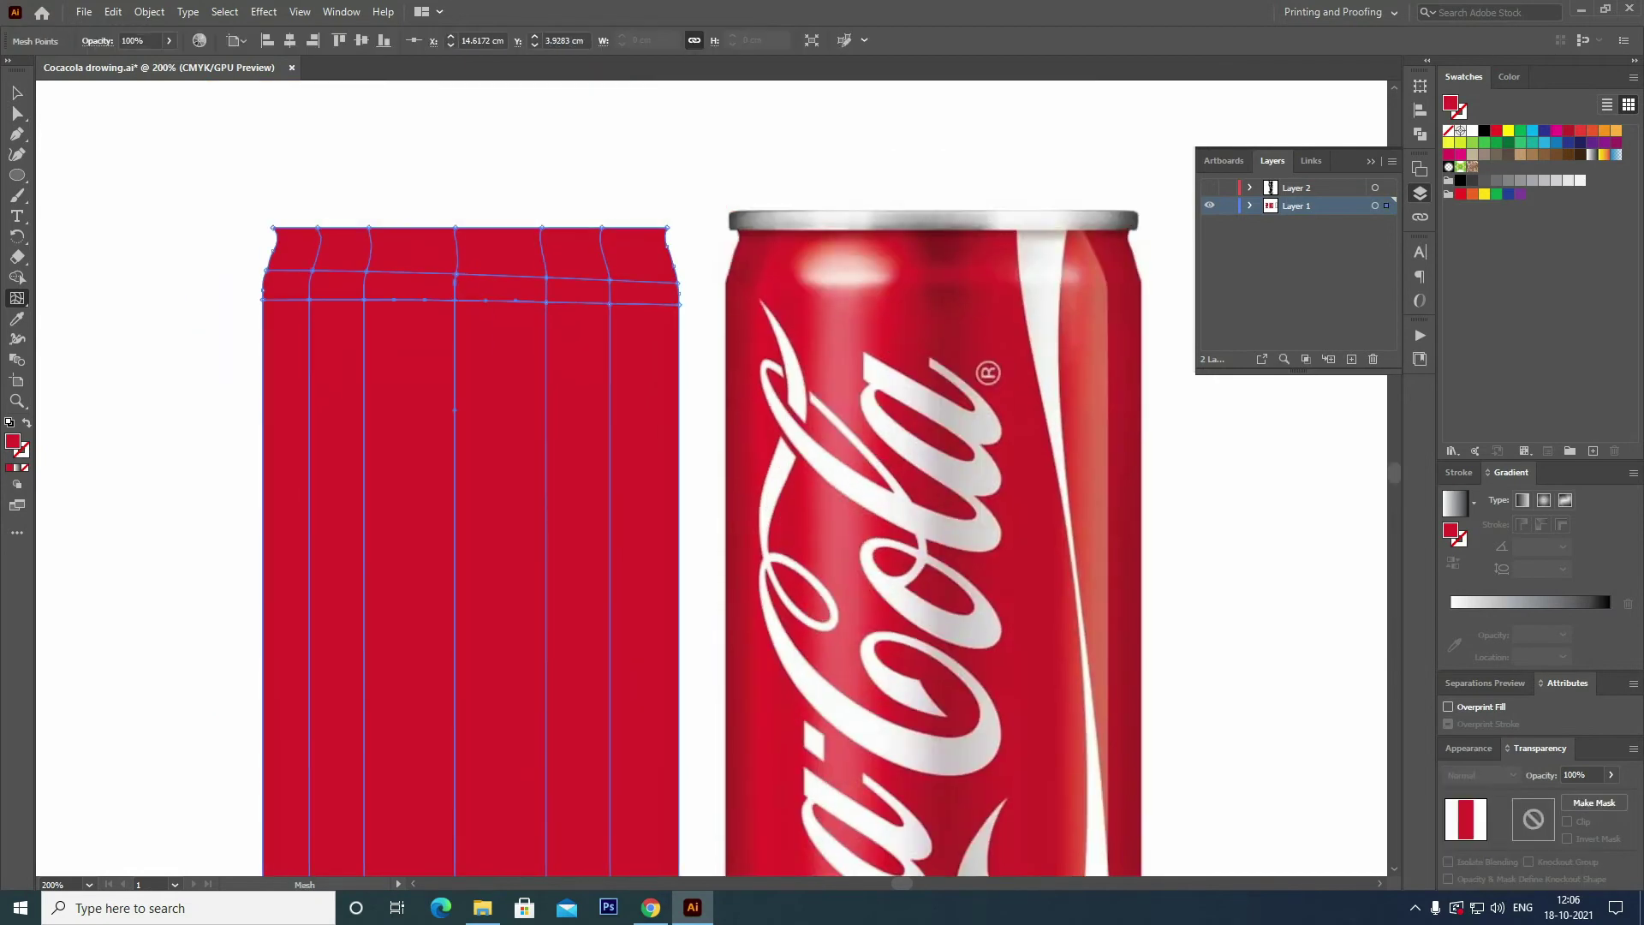
scroll(711, 480, down, 10)
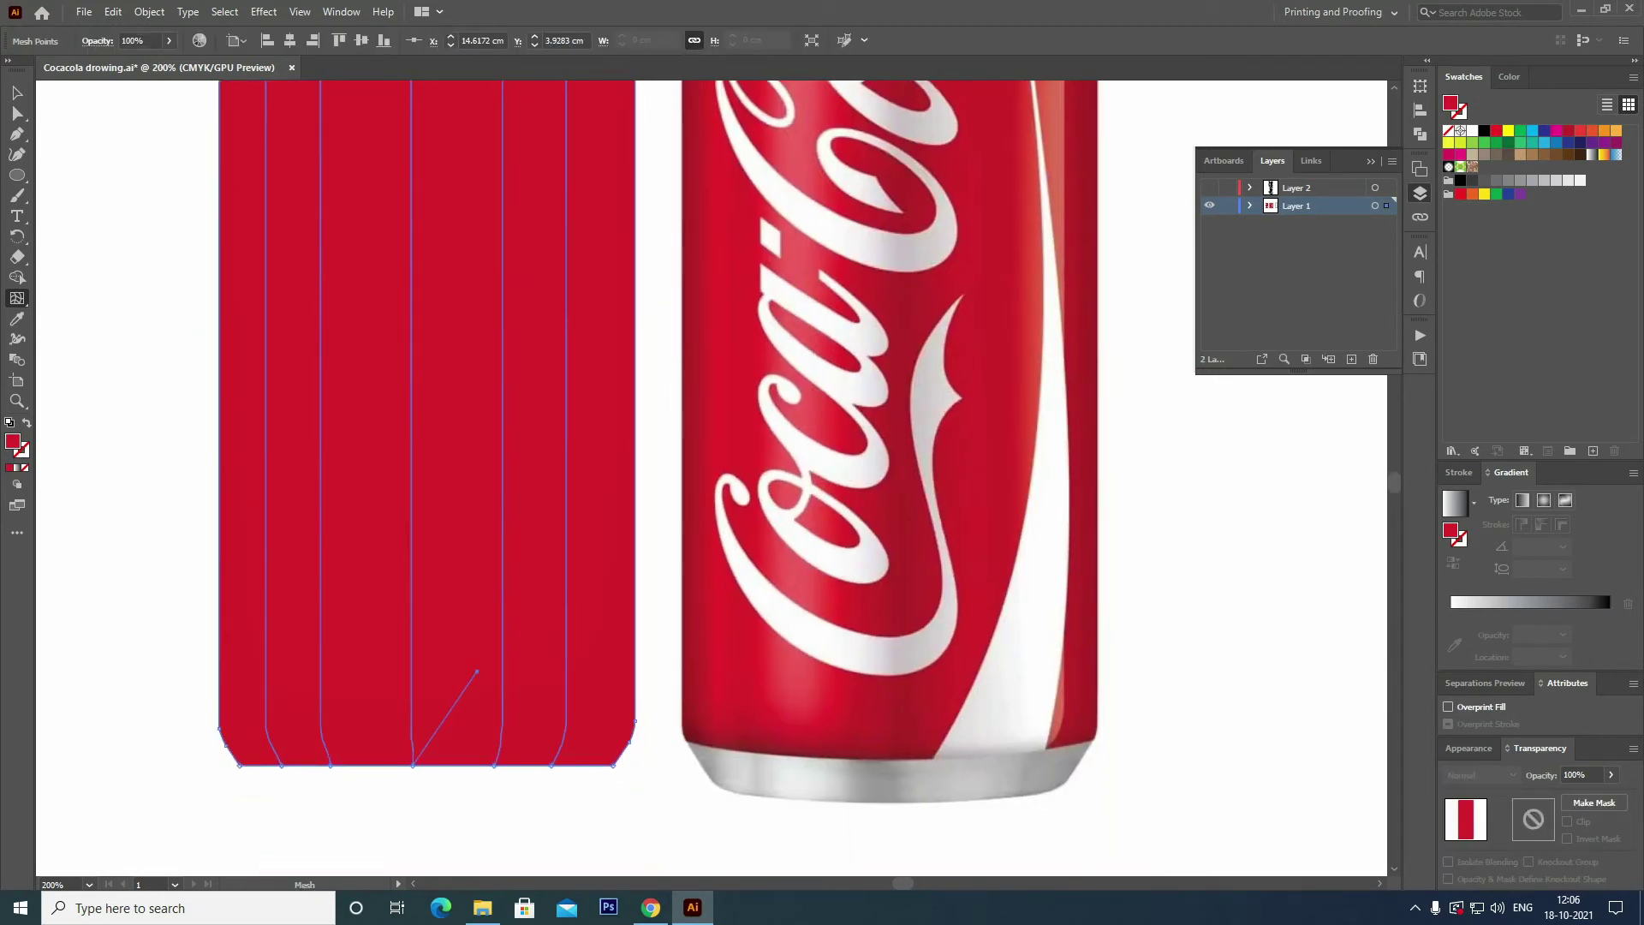
scroll(513, 480, up, 10)
Make a top-left mesh point white and nudge the lower-line points down.
key(a)
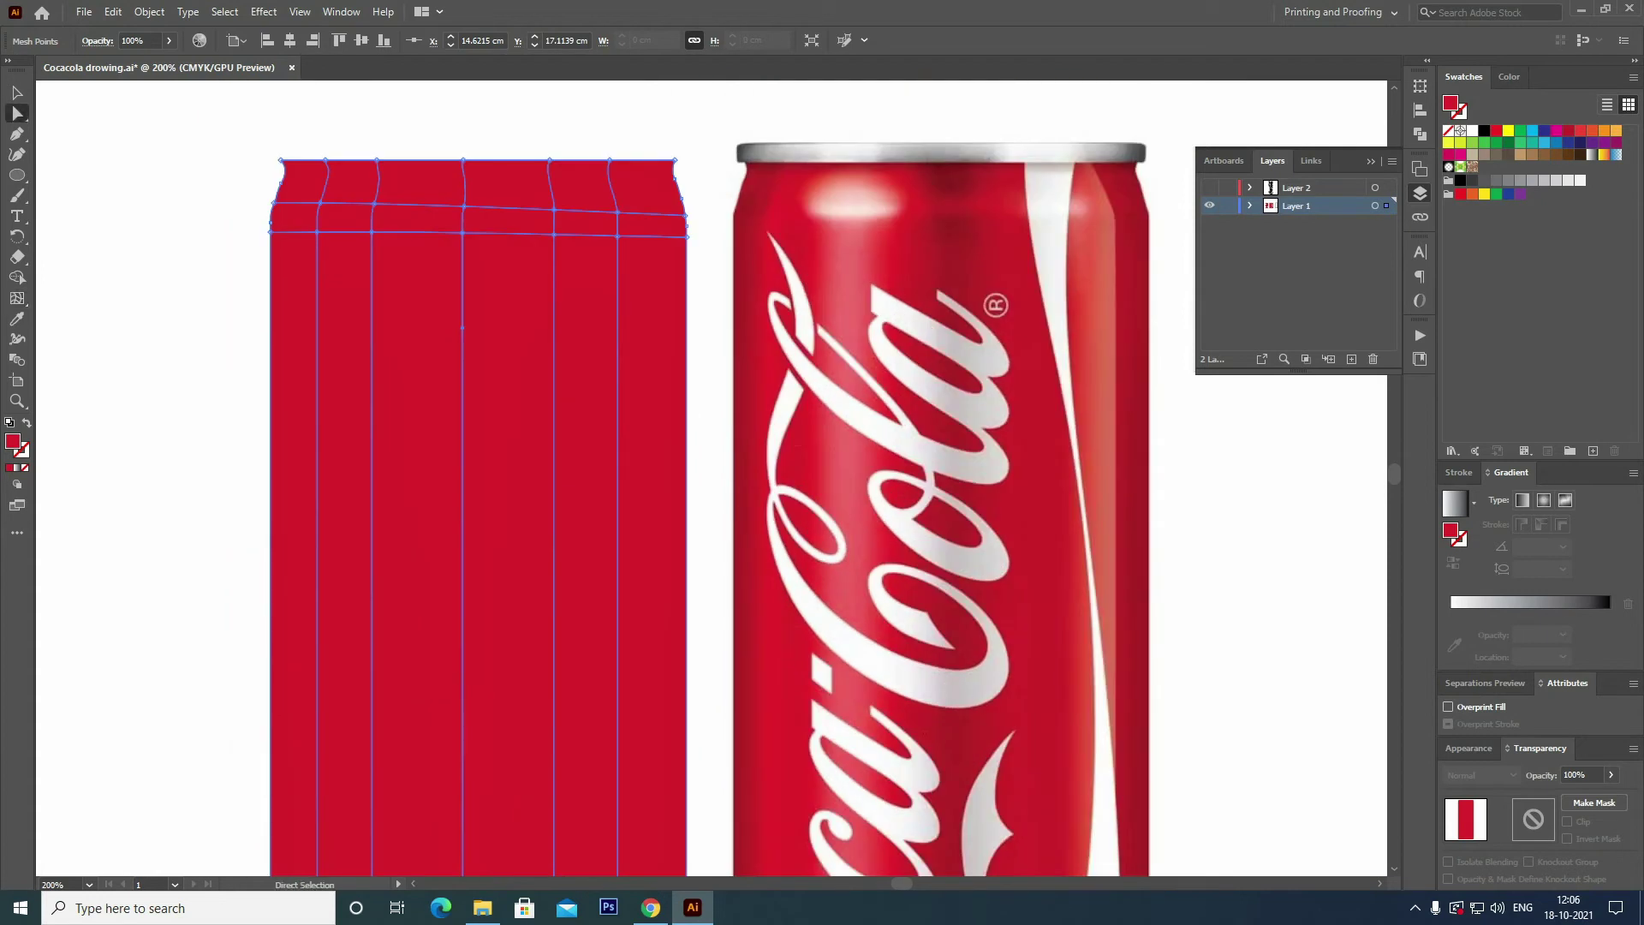
click(372, 205)
click(1469, 131)
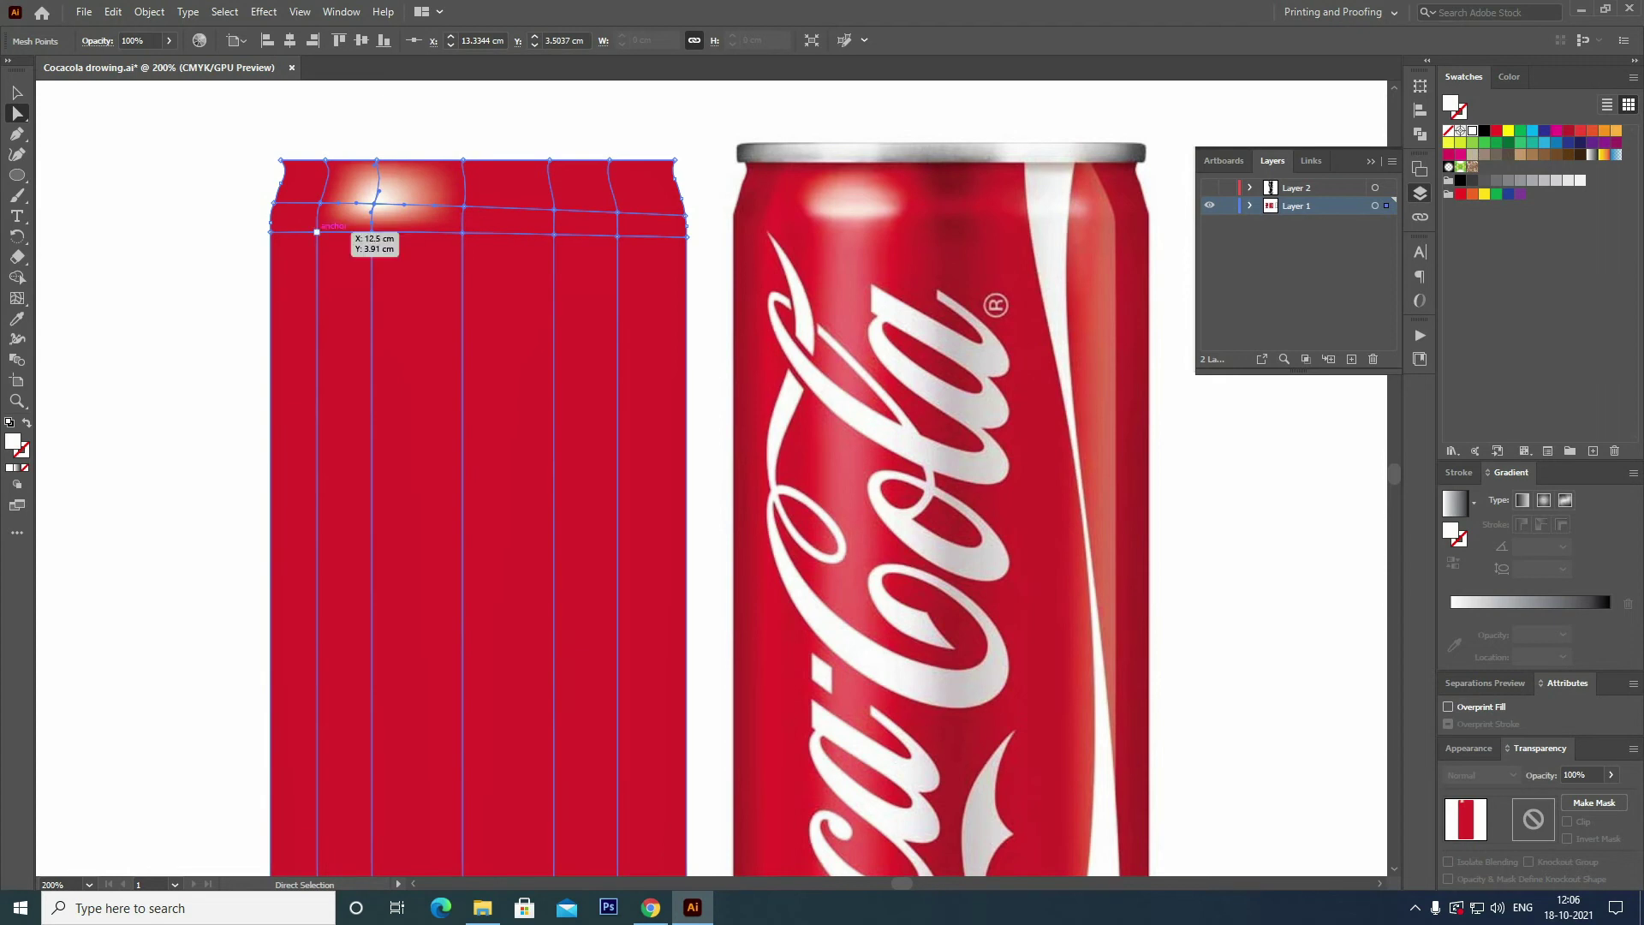
click(317, 231)
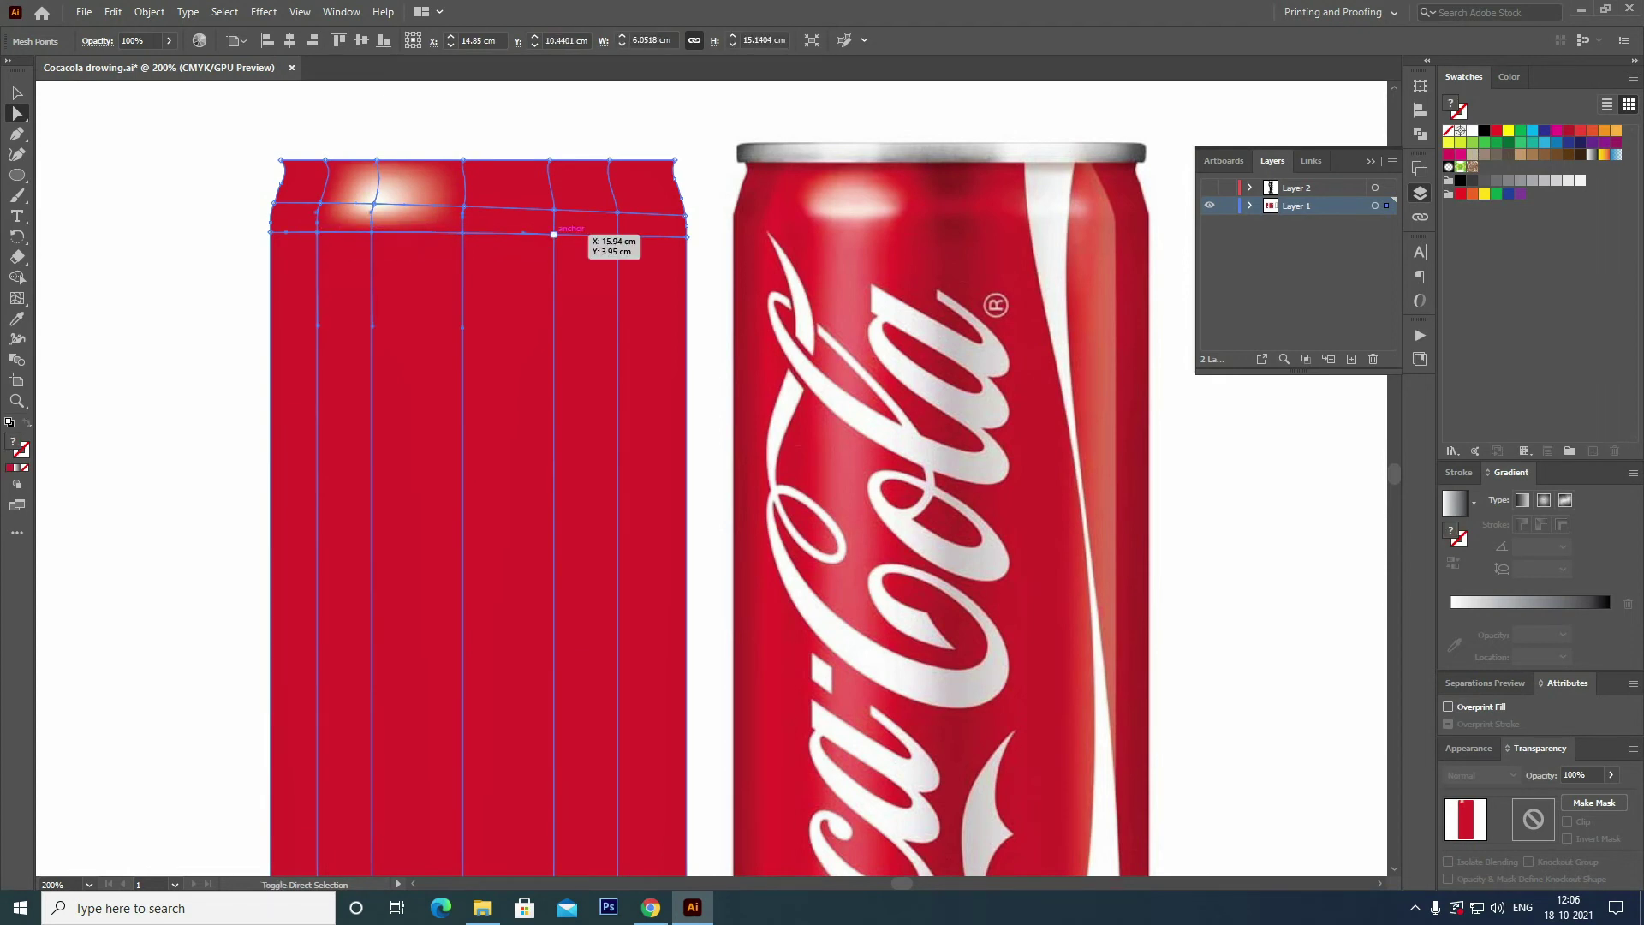
shift+click(554, 233)
key(Down)
key(Down)
key(Down)
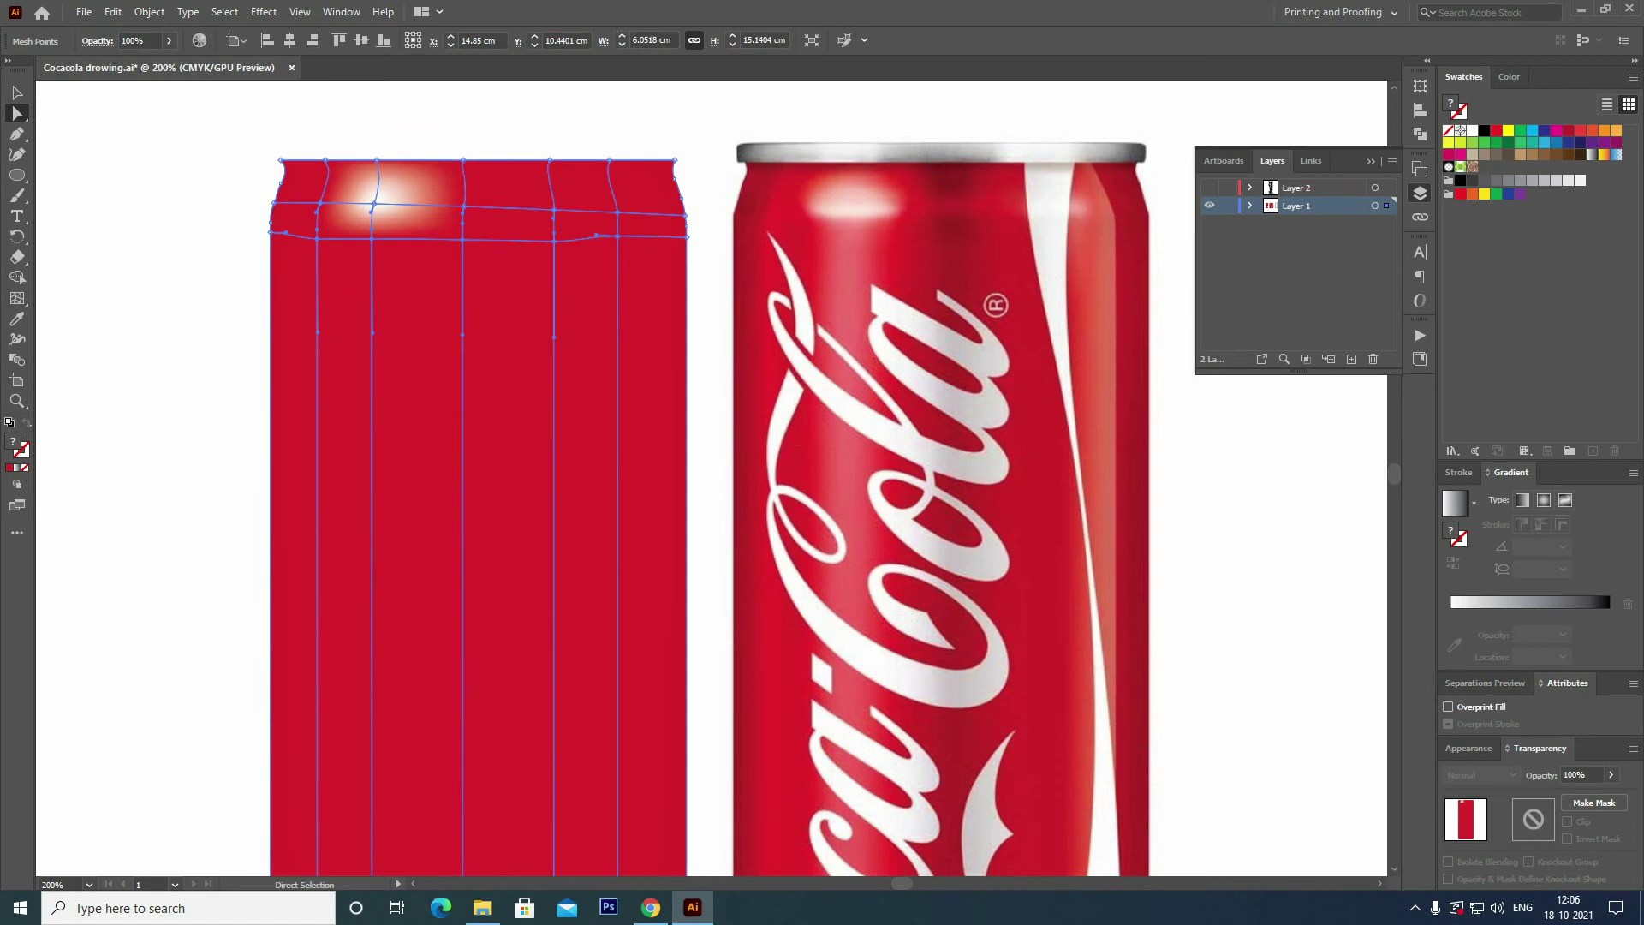
key(ctrl+shift+a)
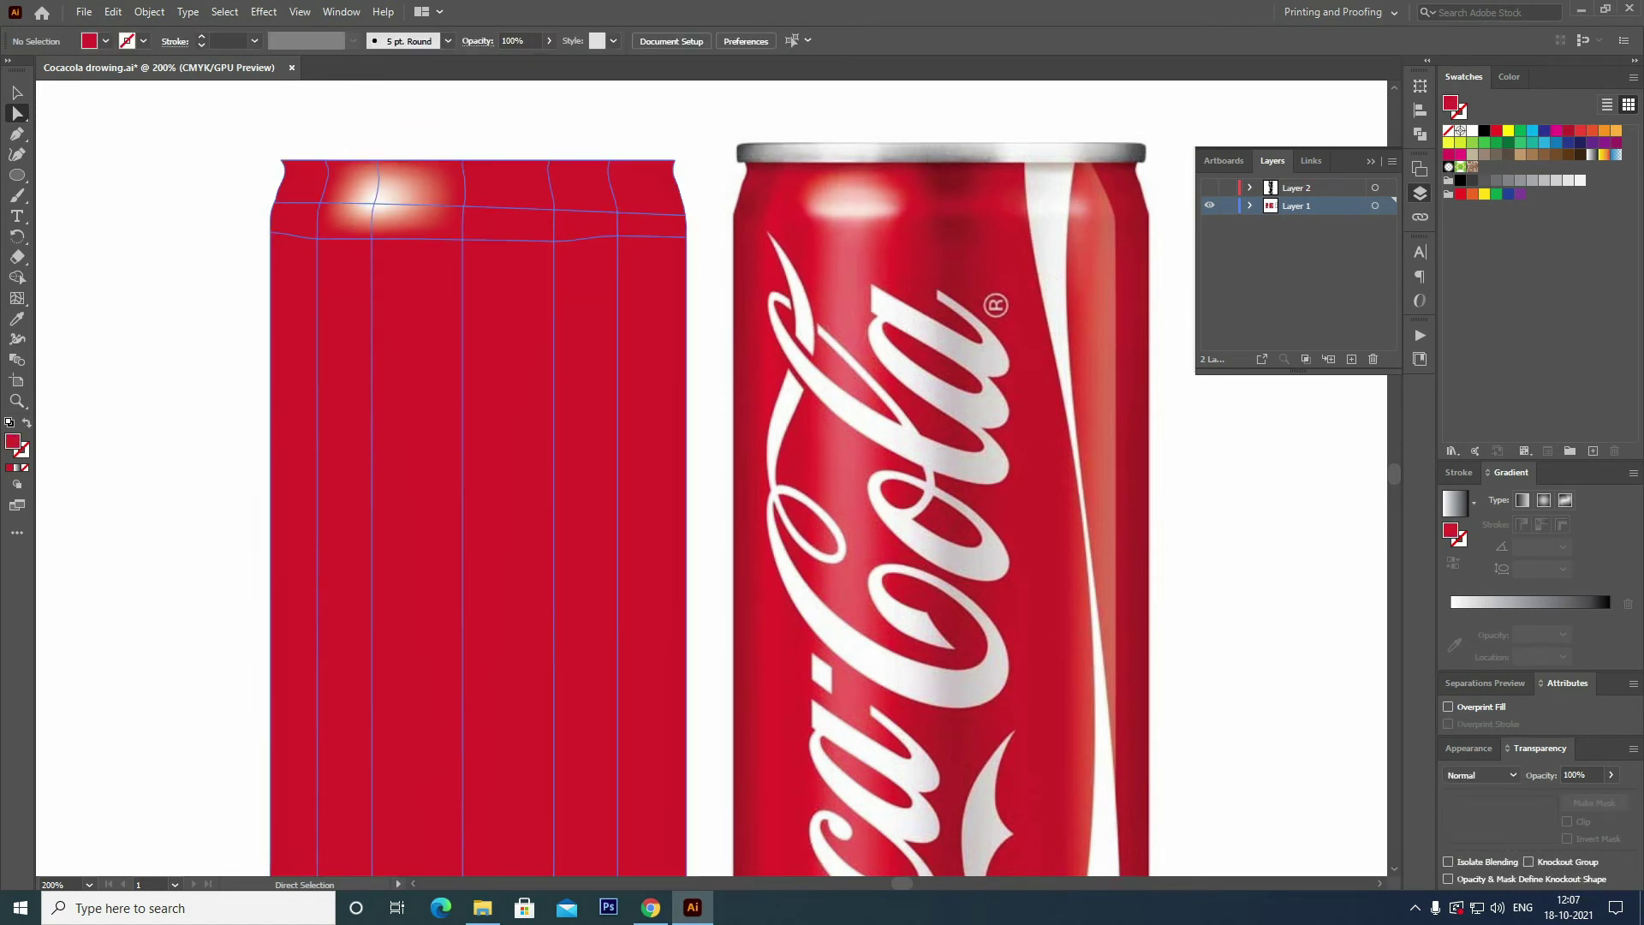
Colour a second top mesh point white and shift the left highlight point lower.
click(554, 208)
click(1472, 131)
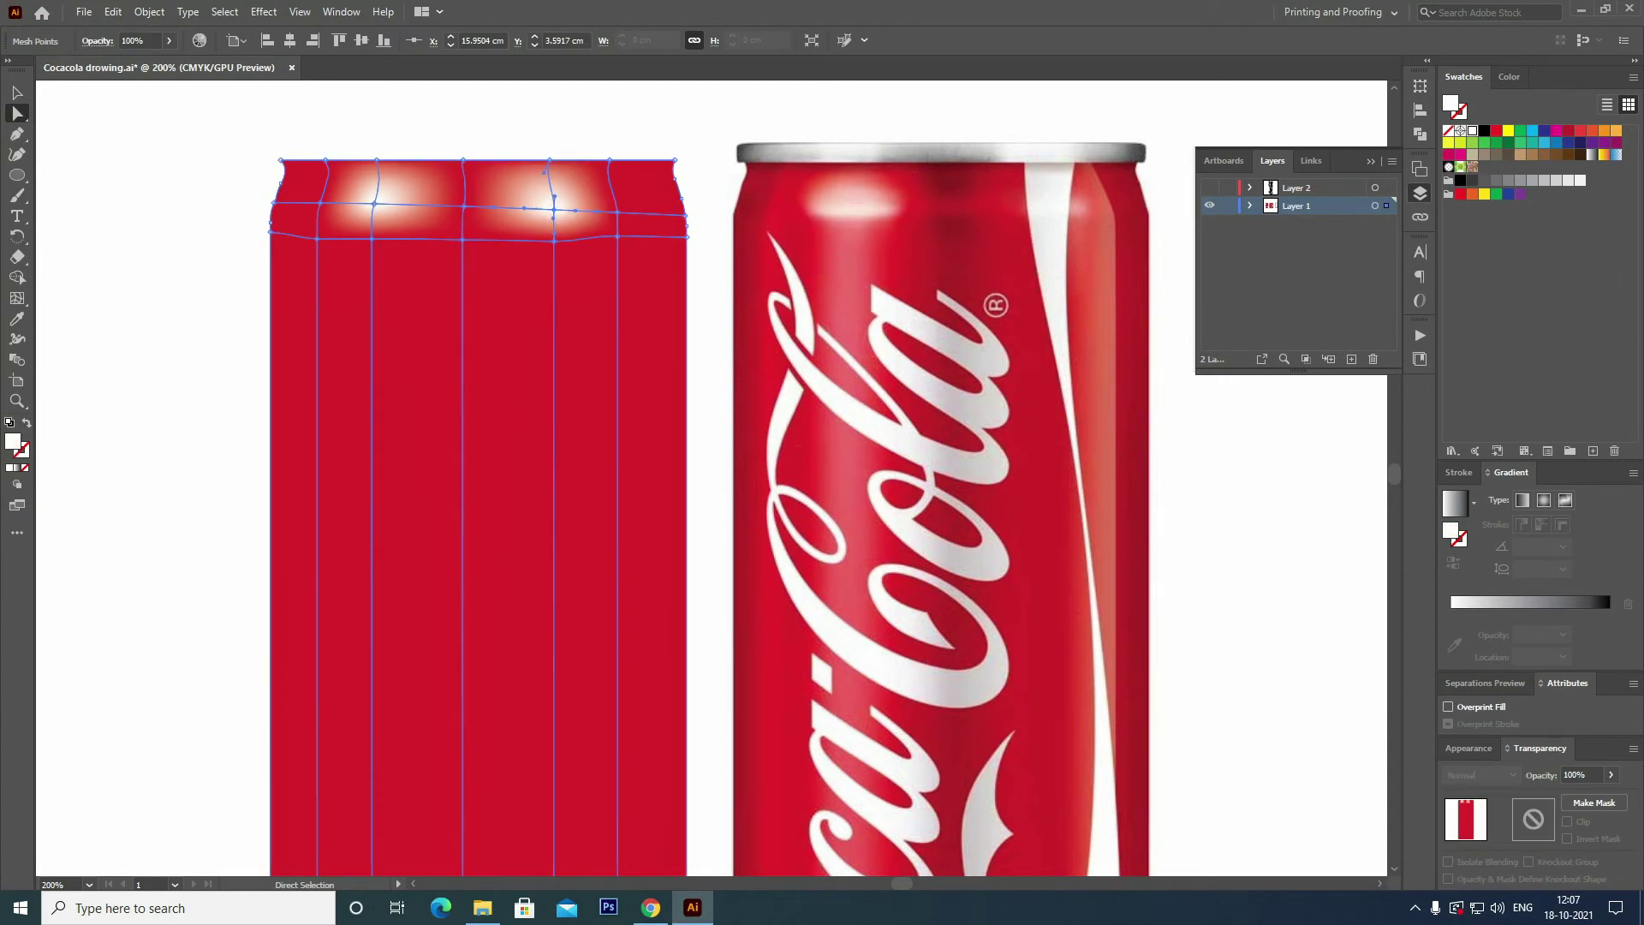
drag(374, 202, 463, 212)
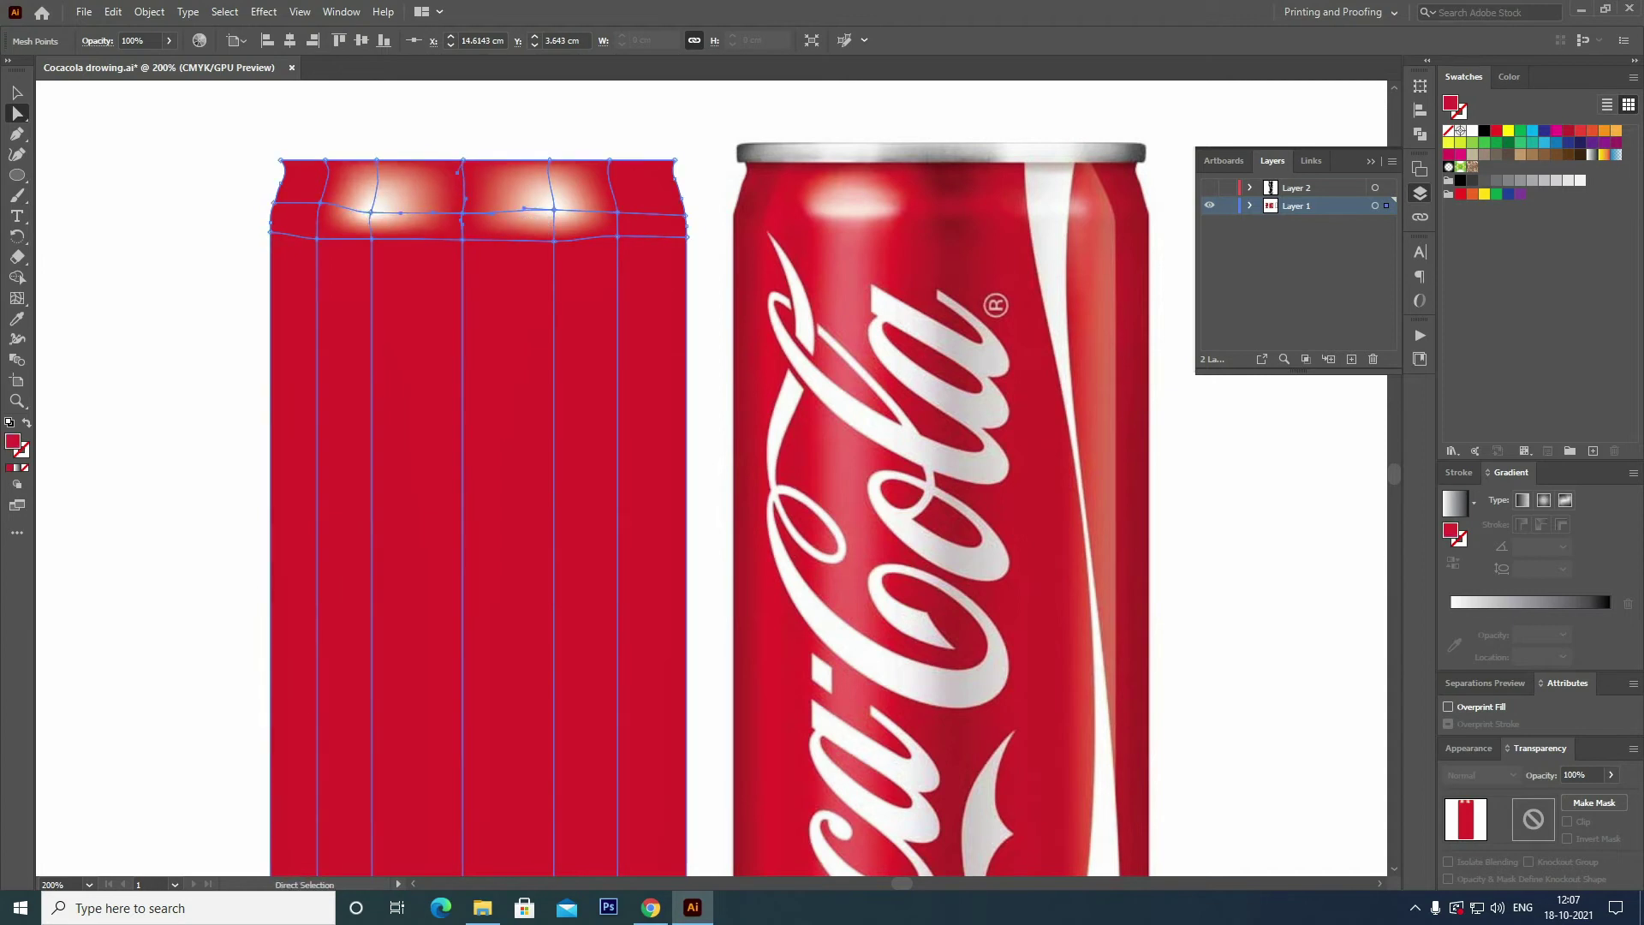
key(ctrl+shift+a)
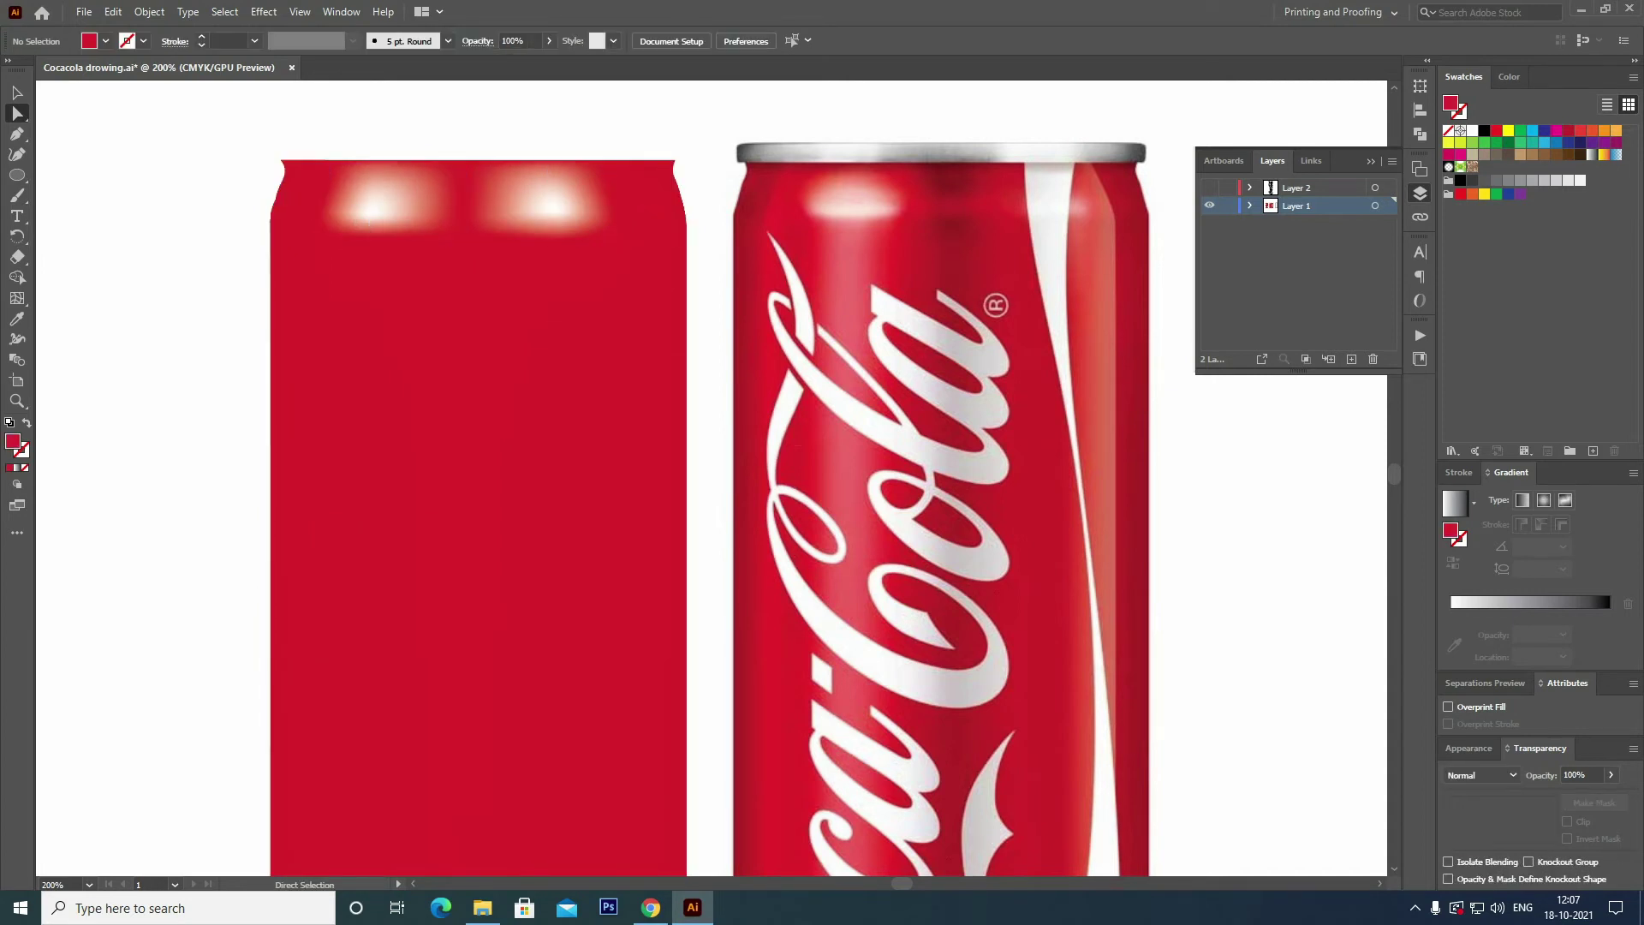
scroll(377, 342, up, 3)
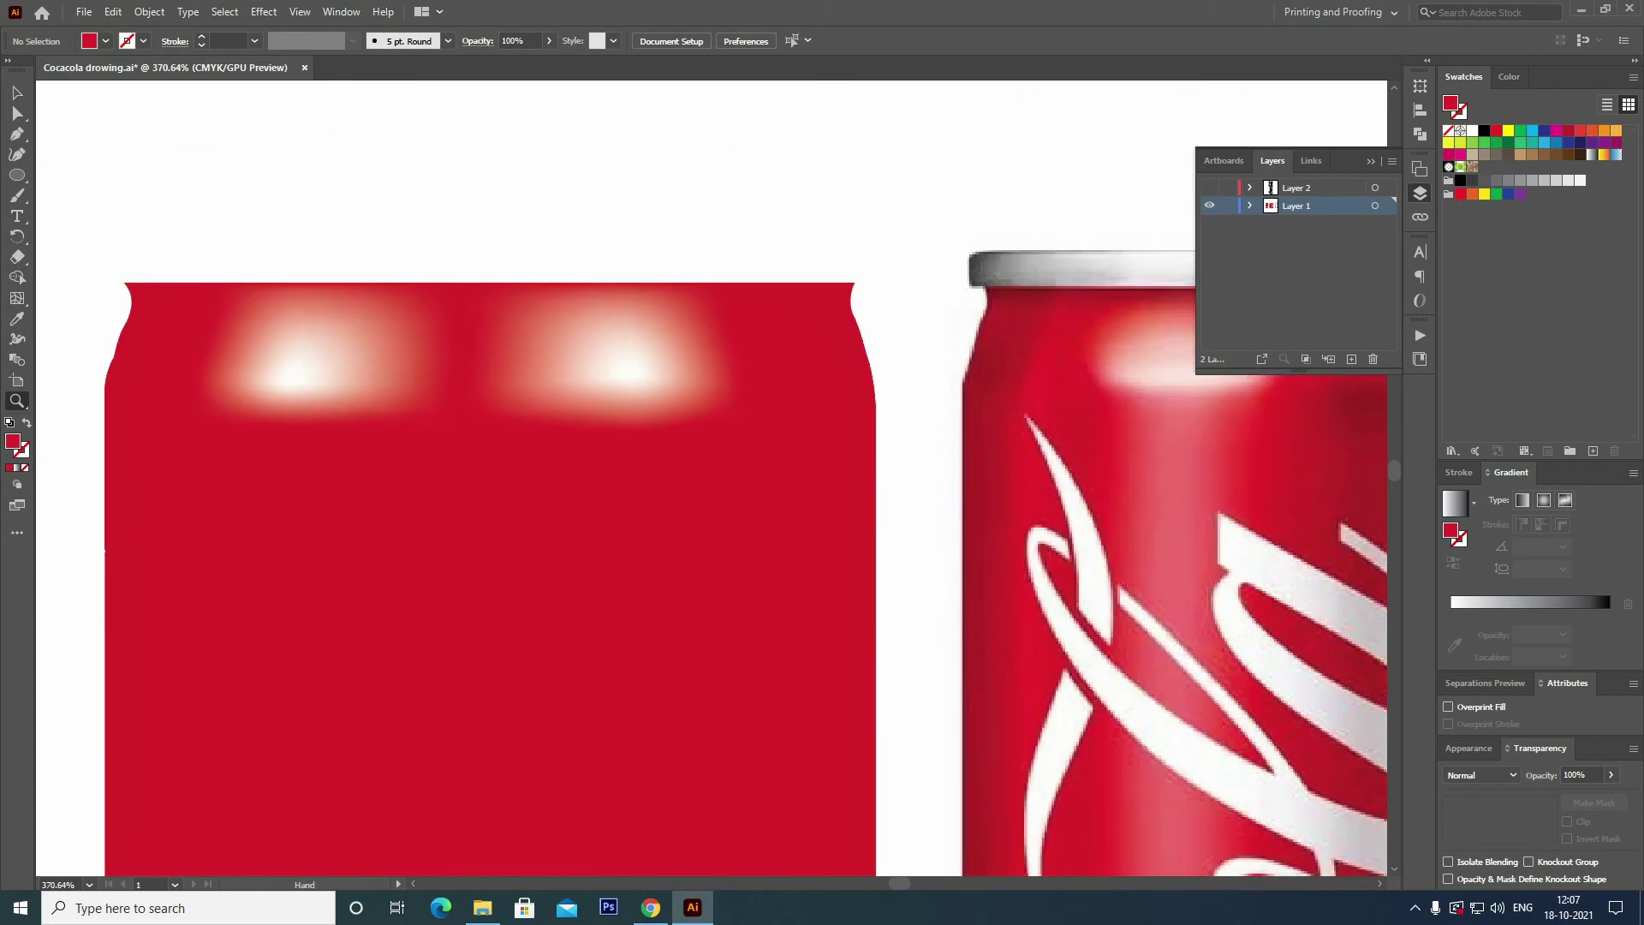
Select and adjust mesh points along the body's left edge.
key(a)
click(214, 227)
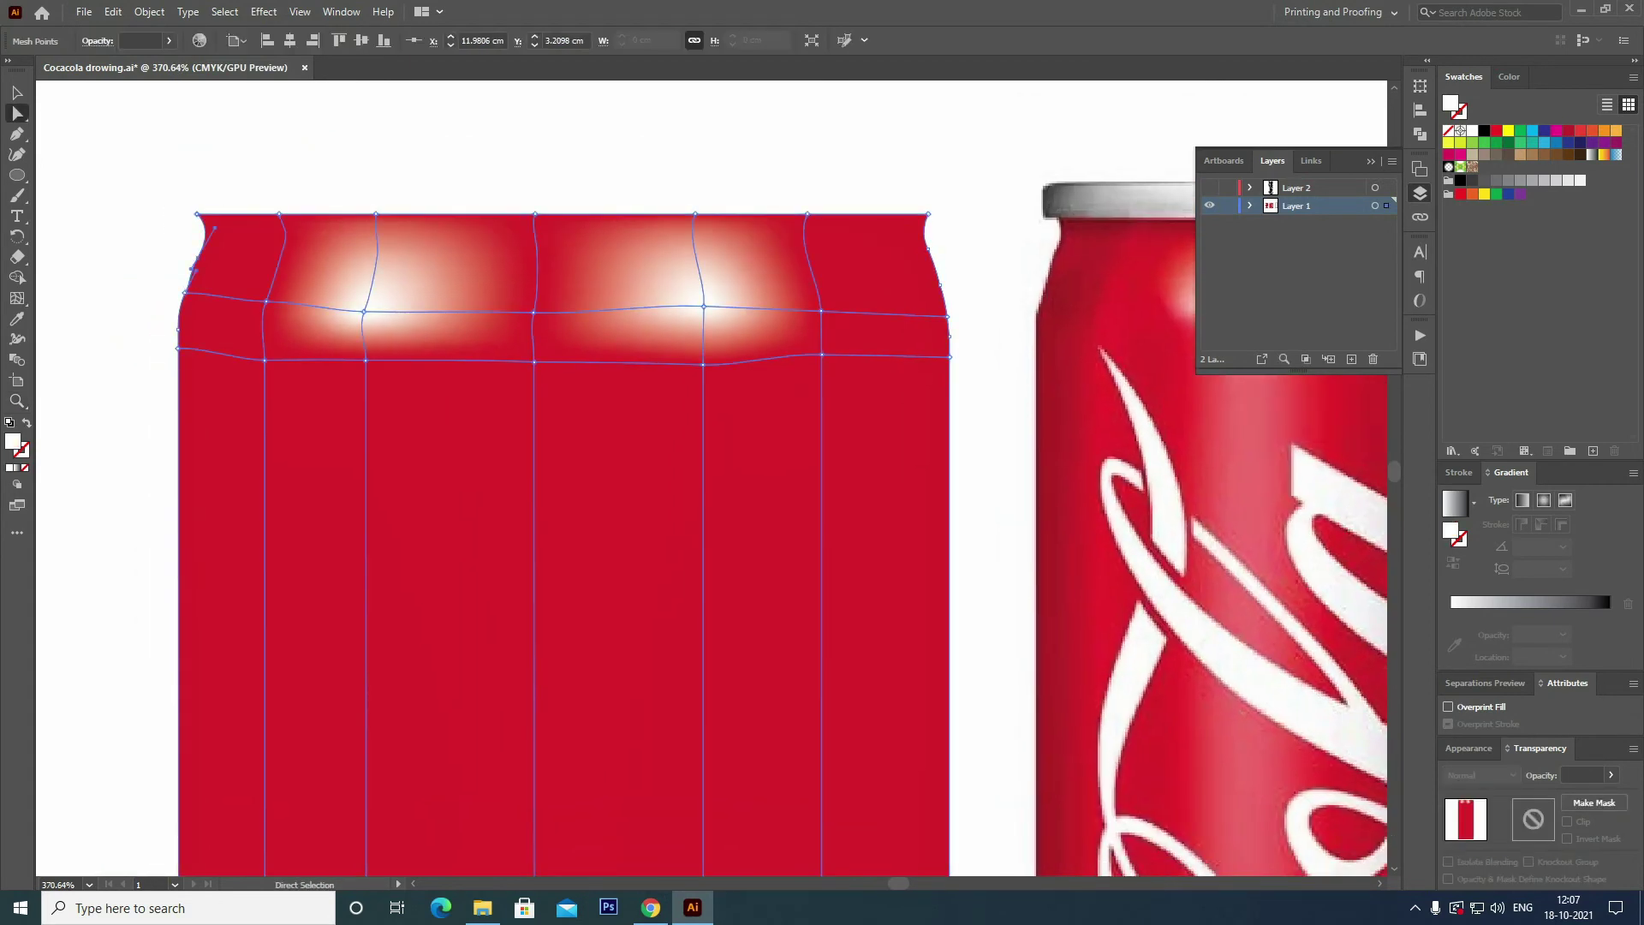
drag(146, 274, 180, 478)
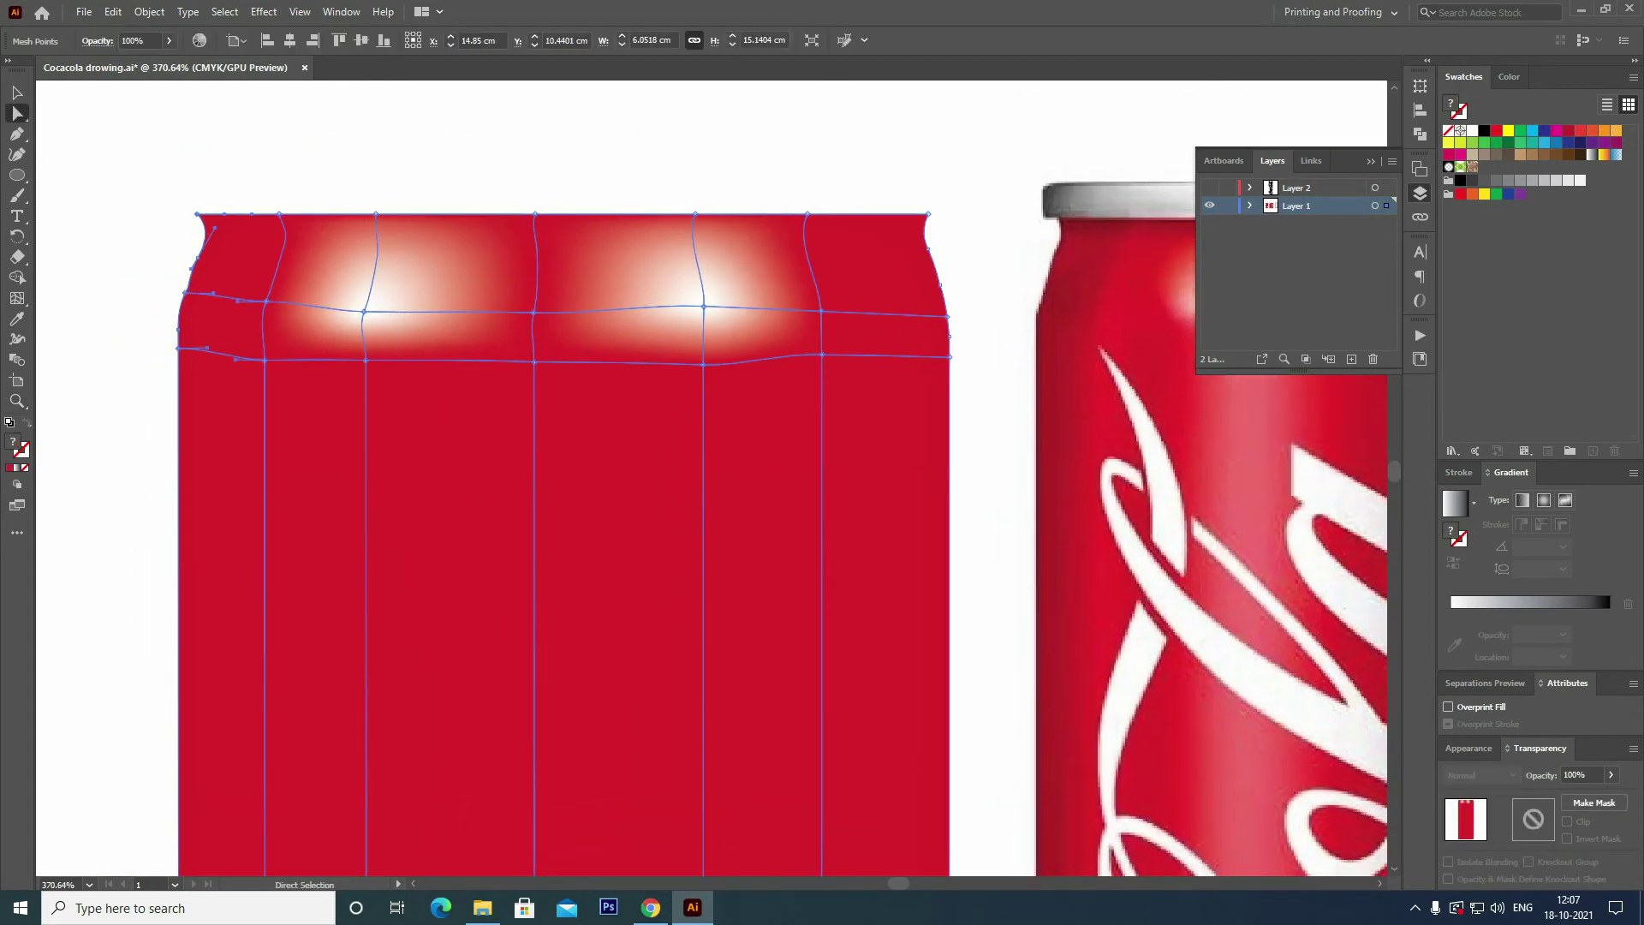
click(215, 225)
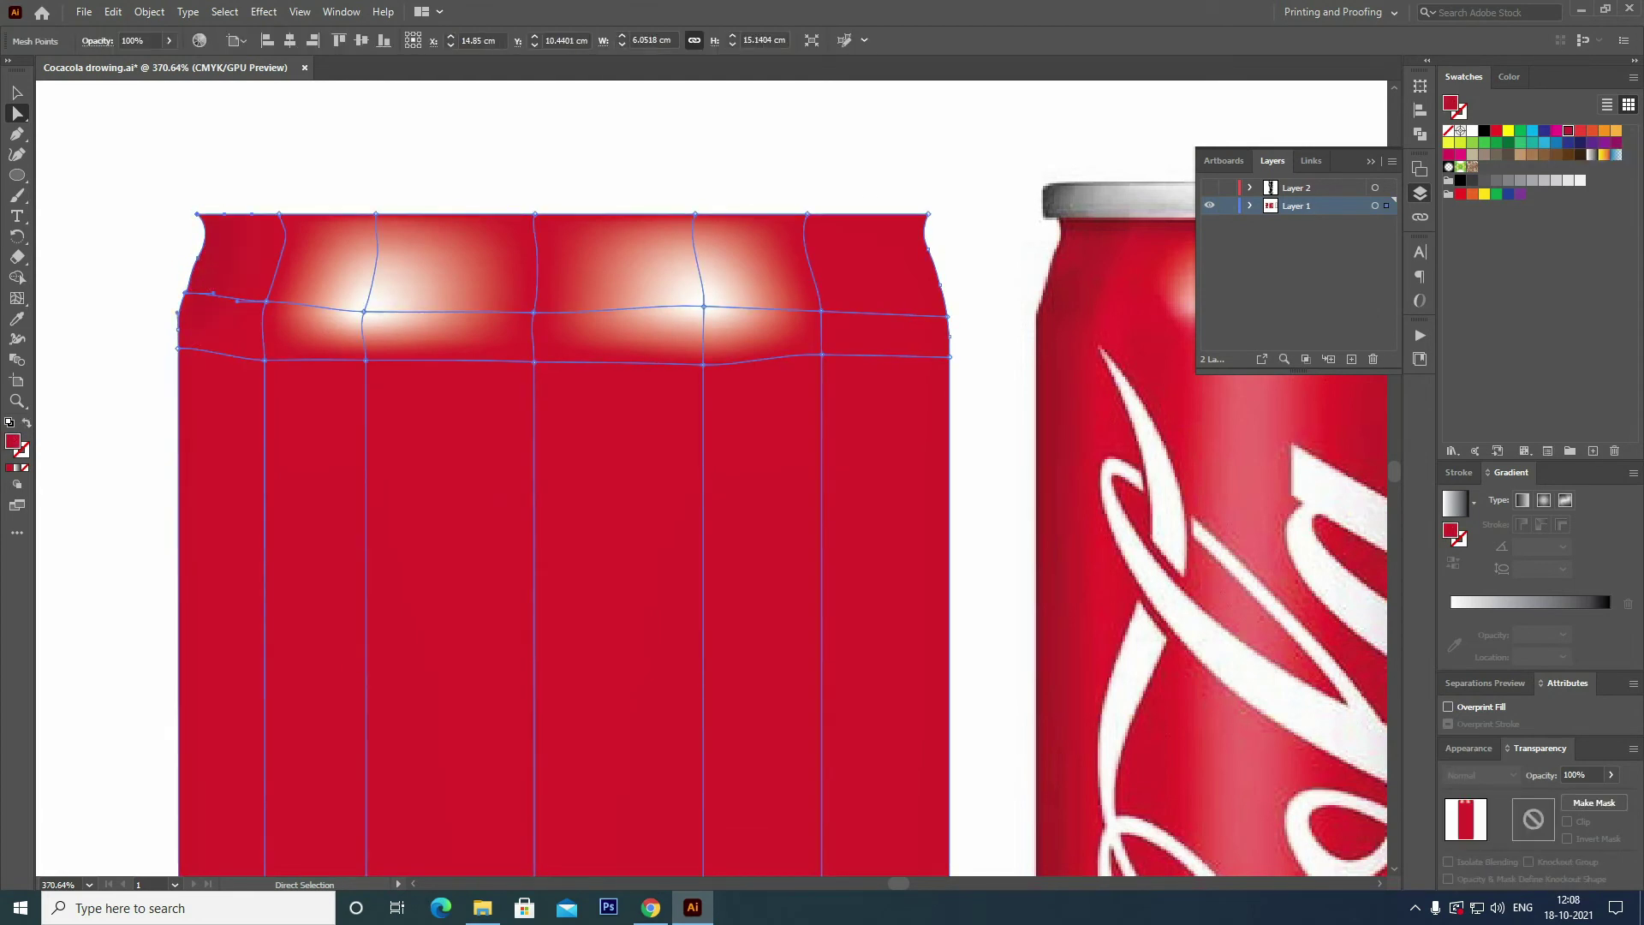
click(178, 347)
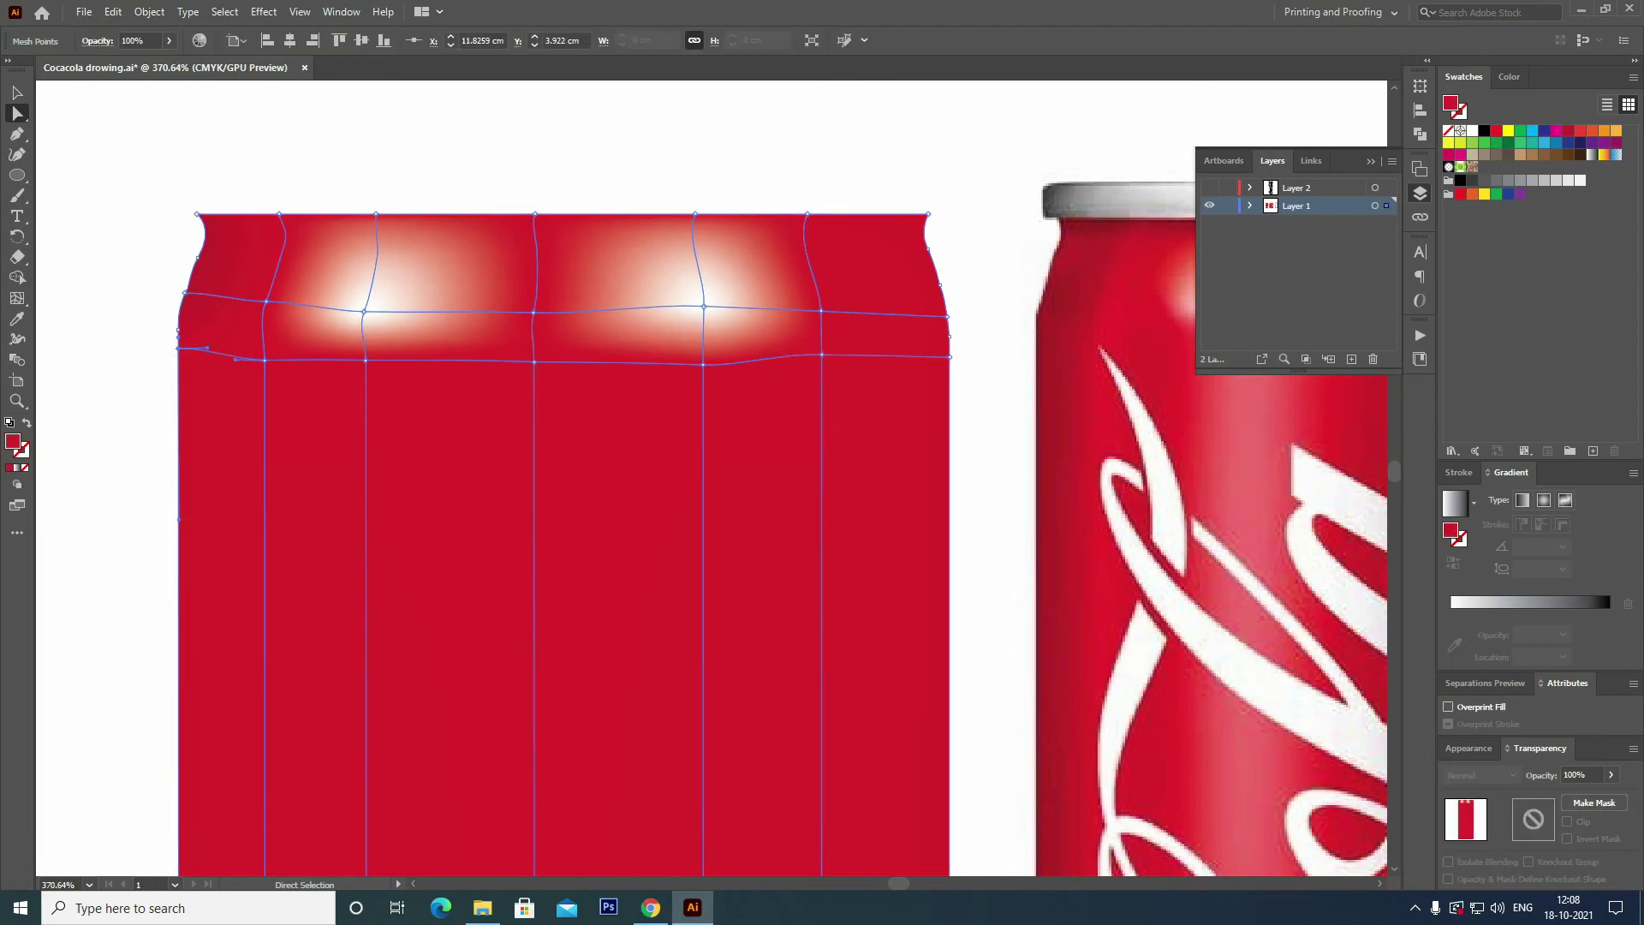
key(ctrl+shift+a)
key(ctrl+minus)
key(ctrl+minus)
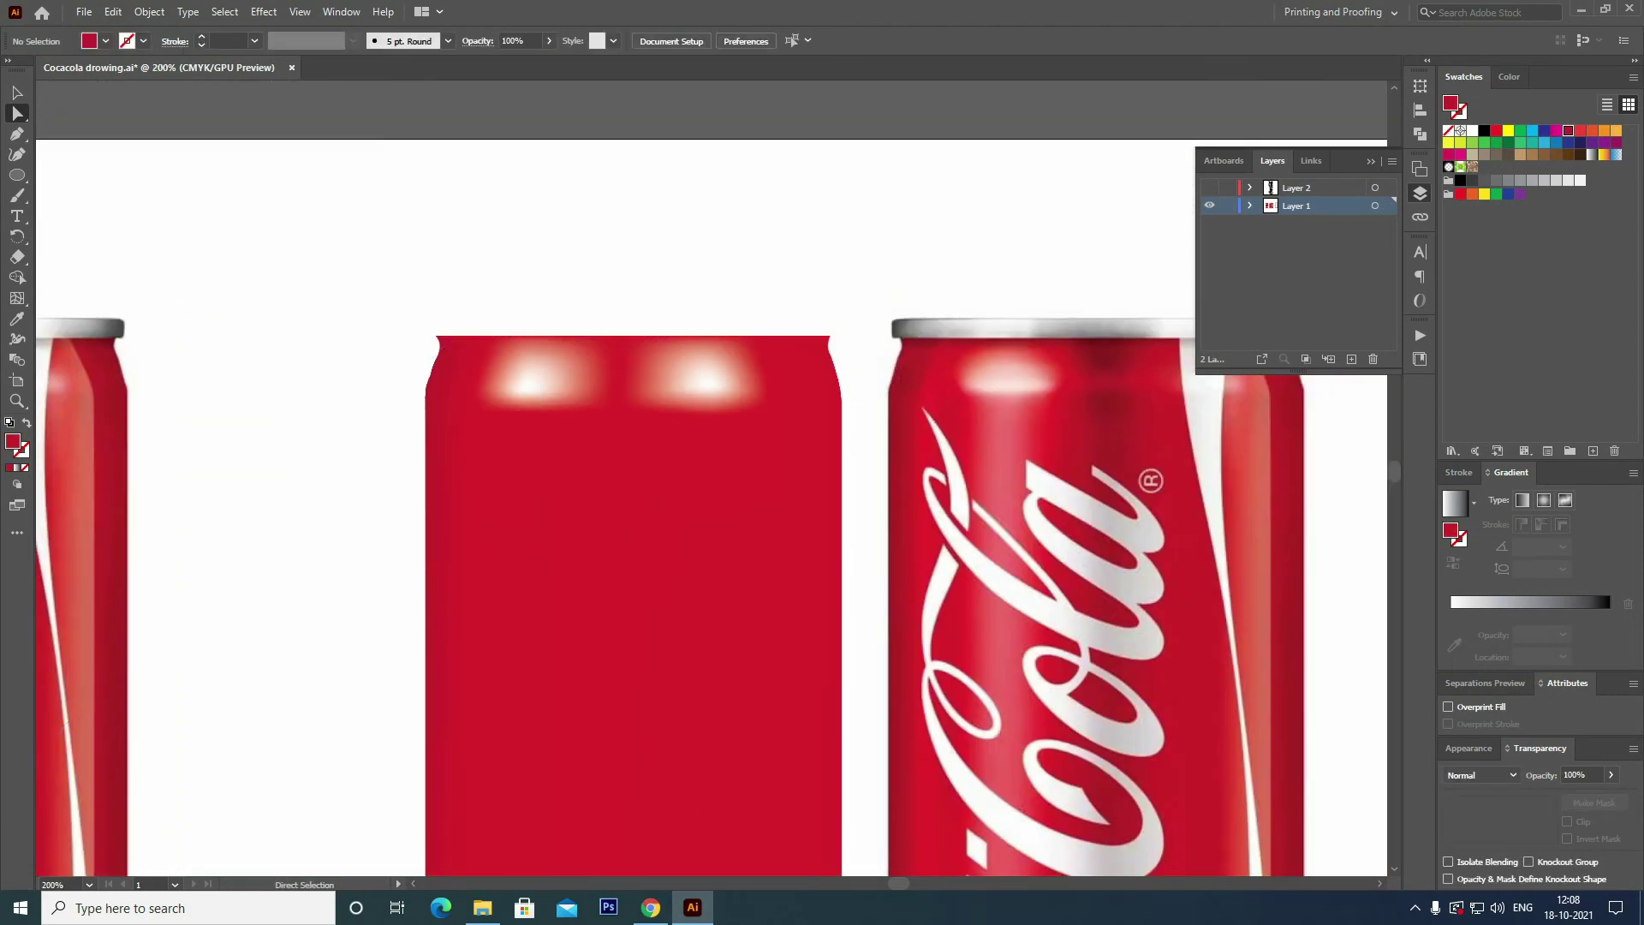
Add four horizontal mesh lines running down the red can body.
scroll(710, 480, down, 5)
key(ctrl+minus)
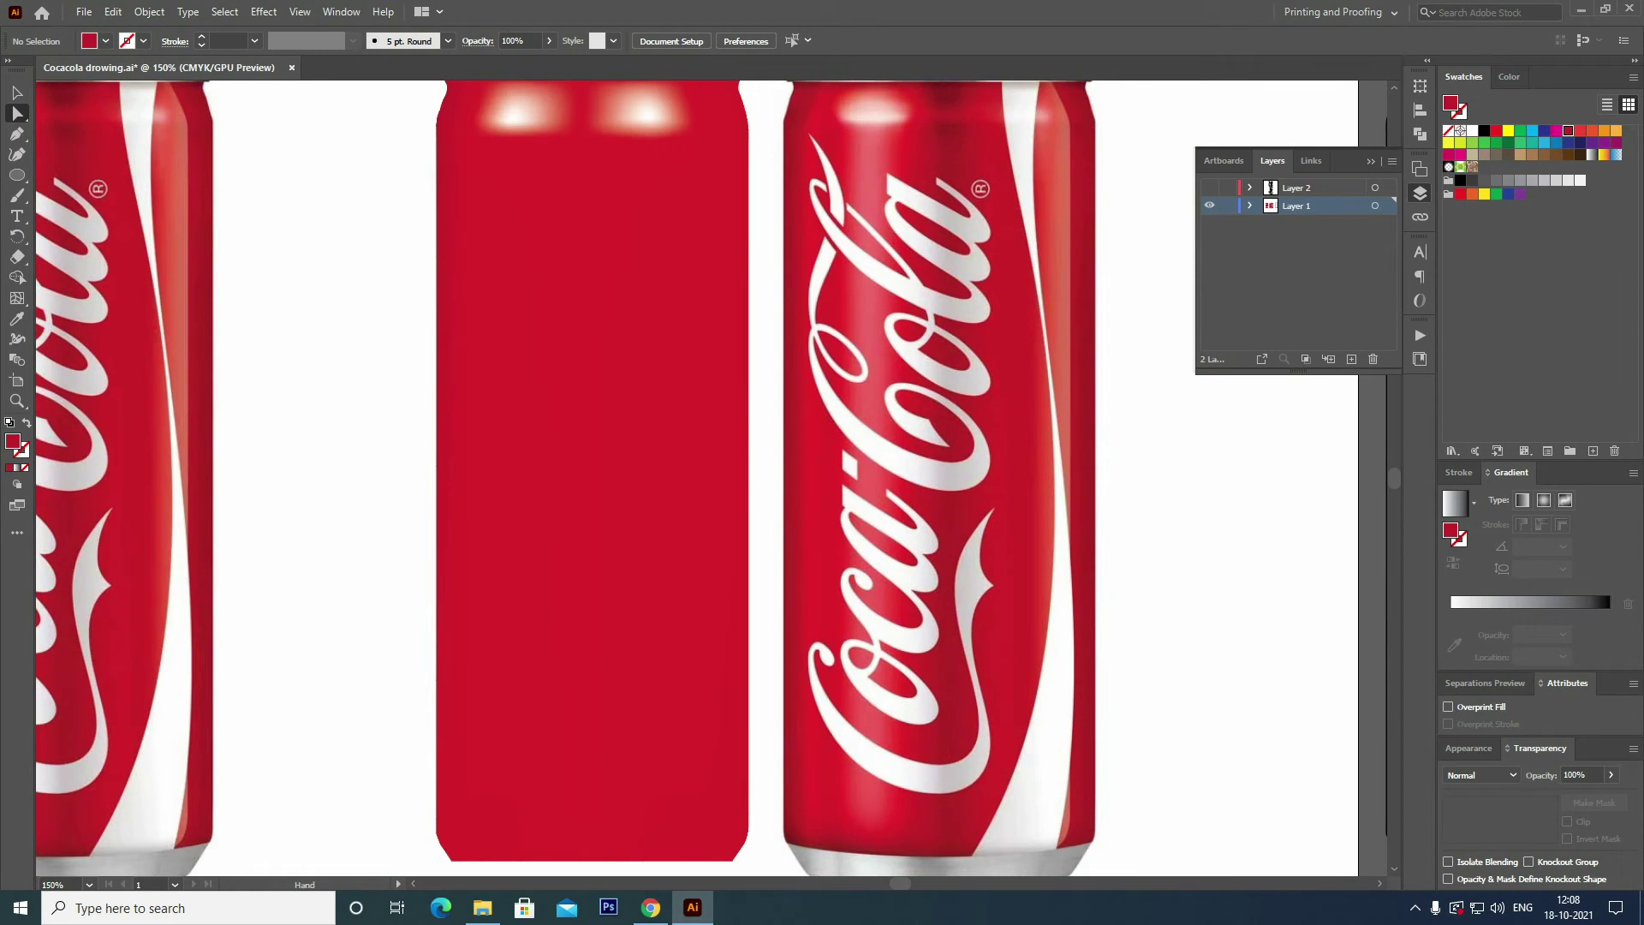
key(u)
scroll(710, 478, up, 1)
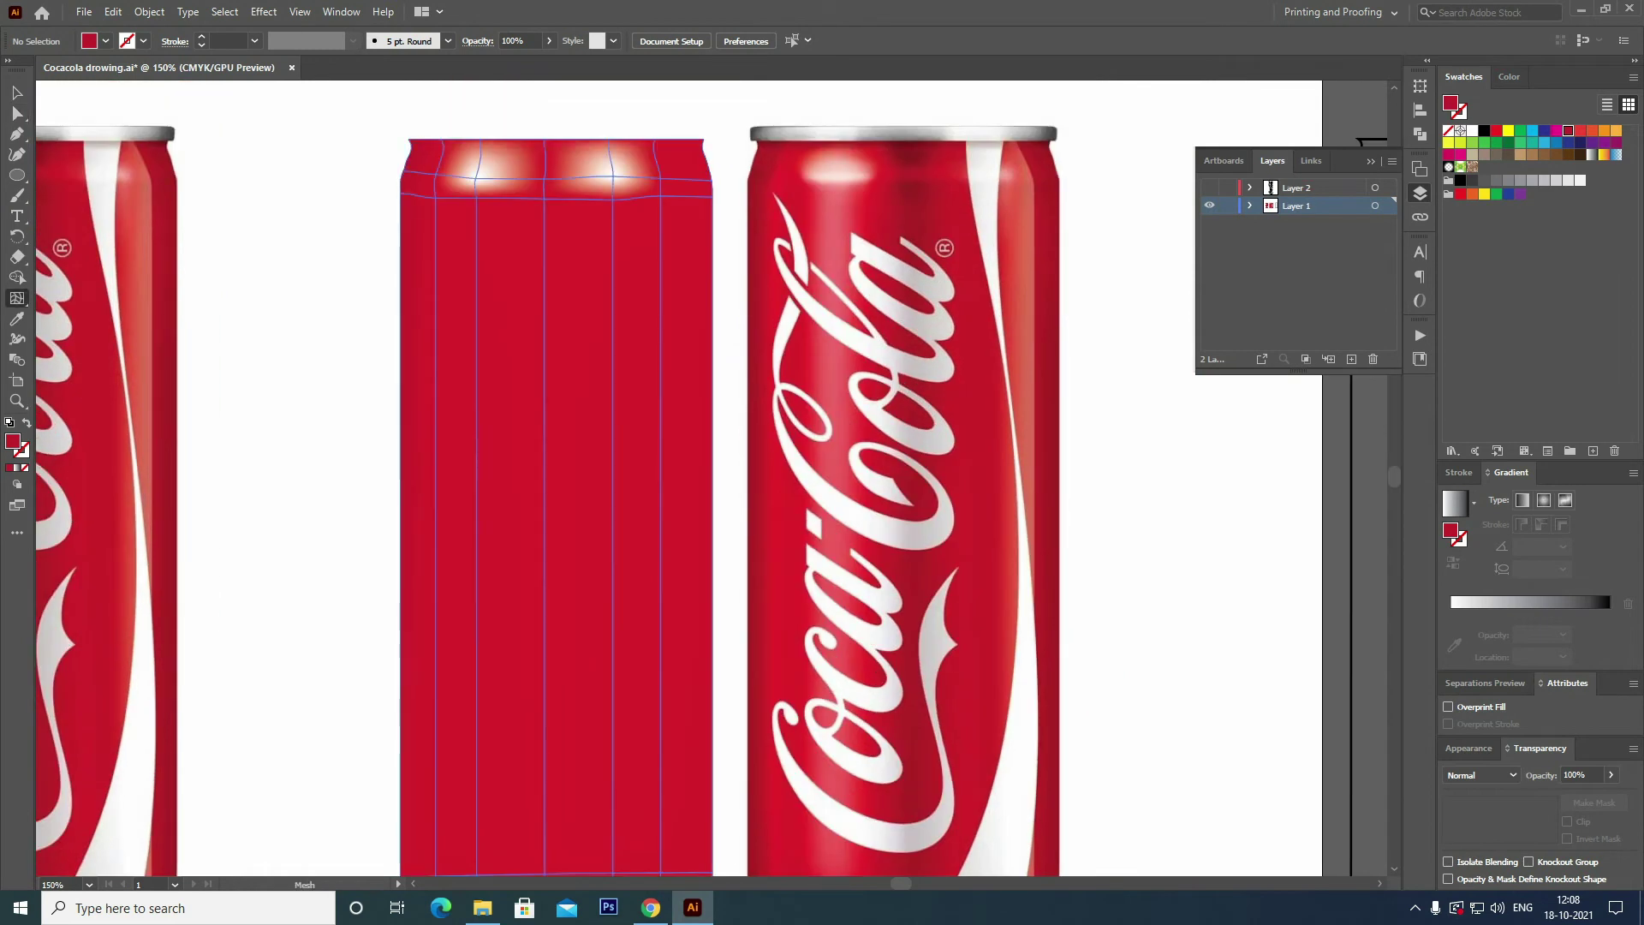
click(476, 280)
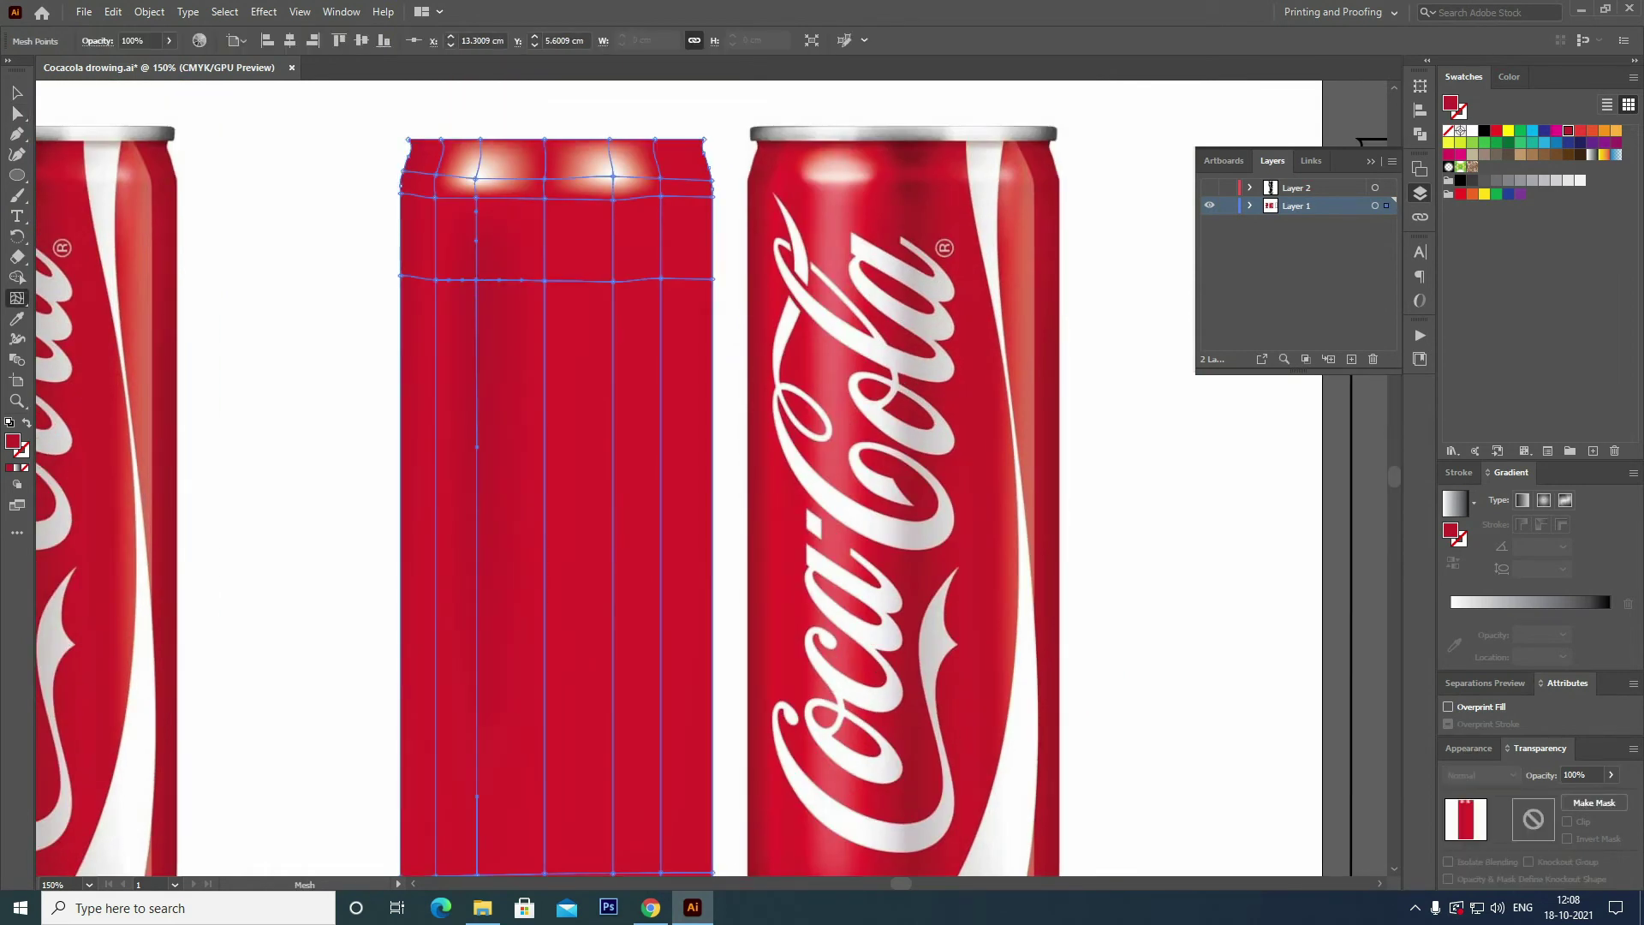
key(ctrl+shift+a)
key(i)
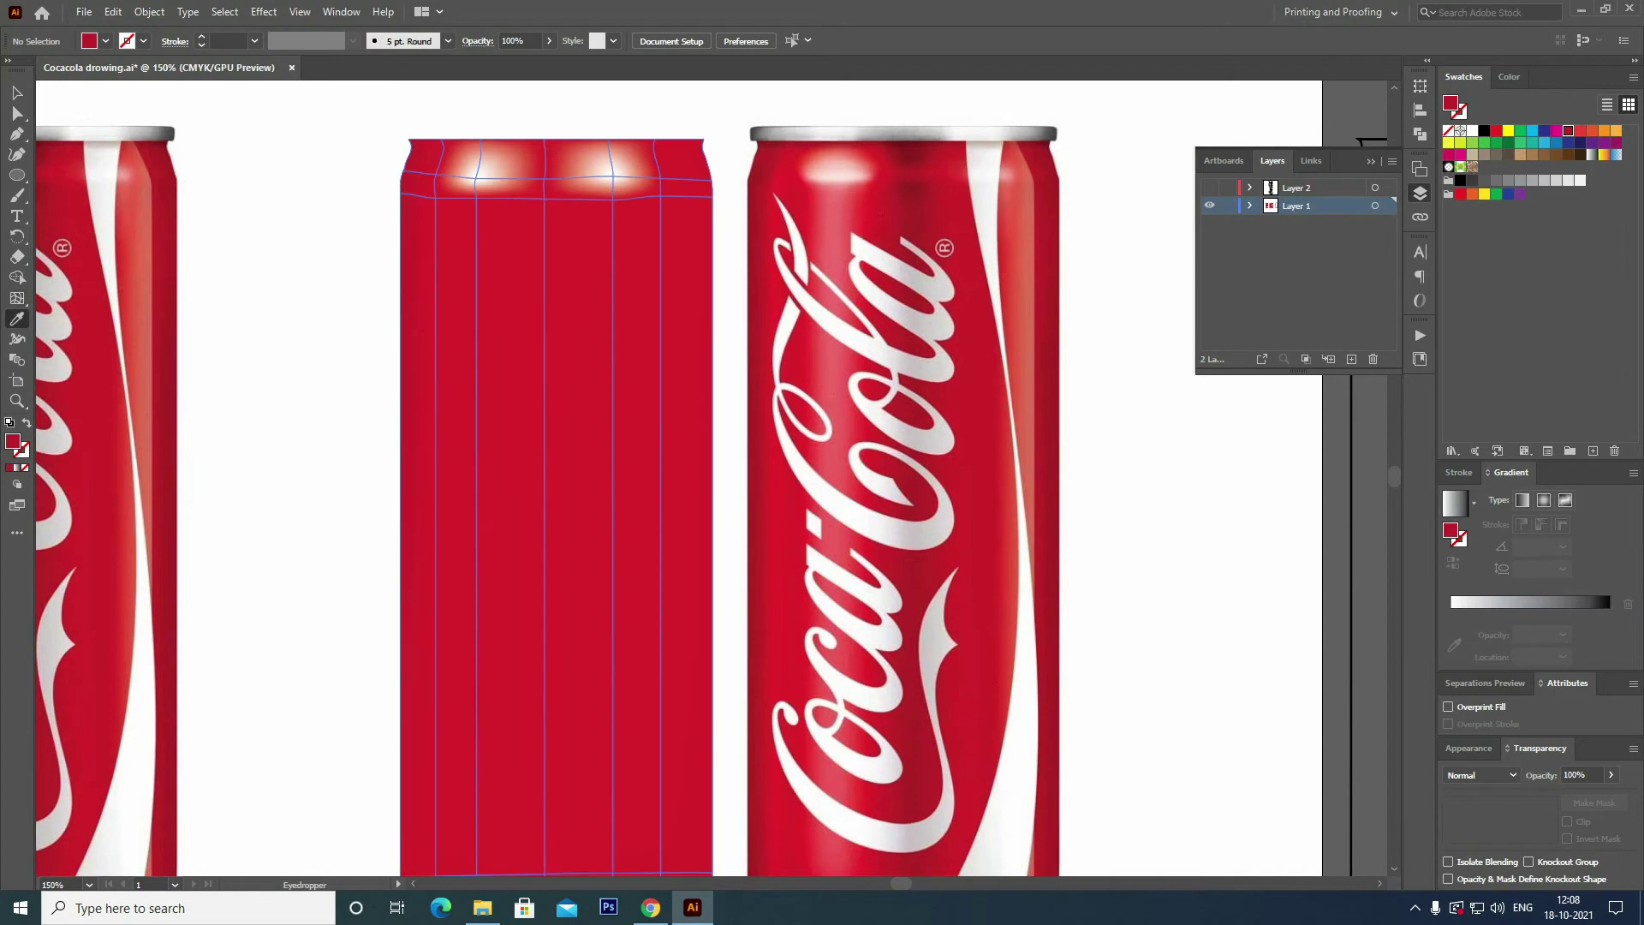
key(u)
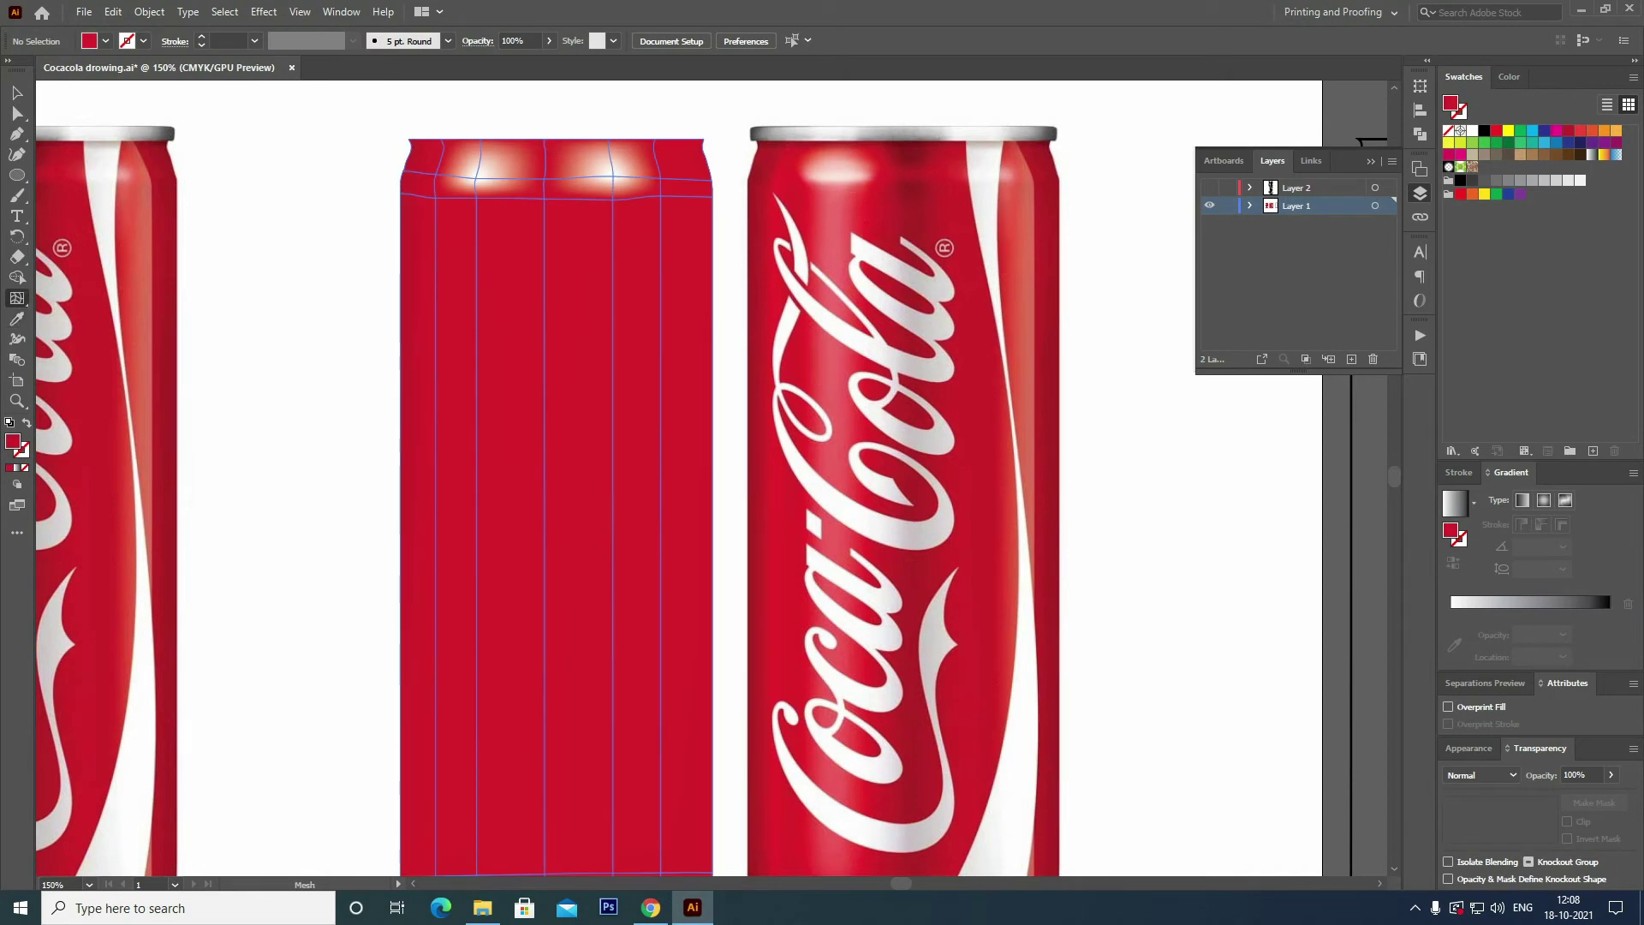
click(476, 293)
click(476, 422)
click(476, 565)
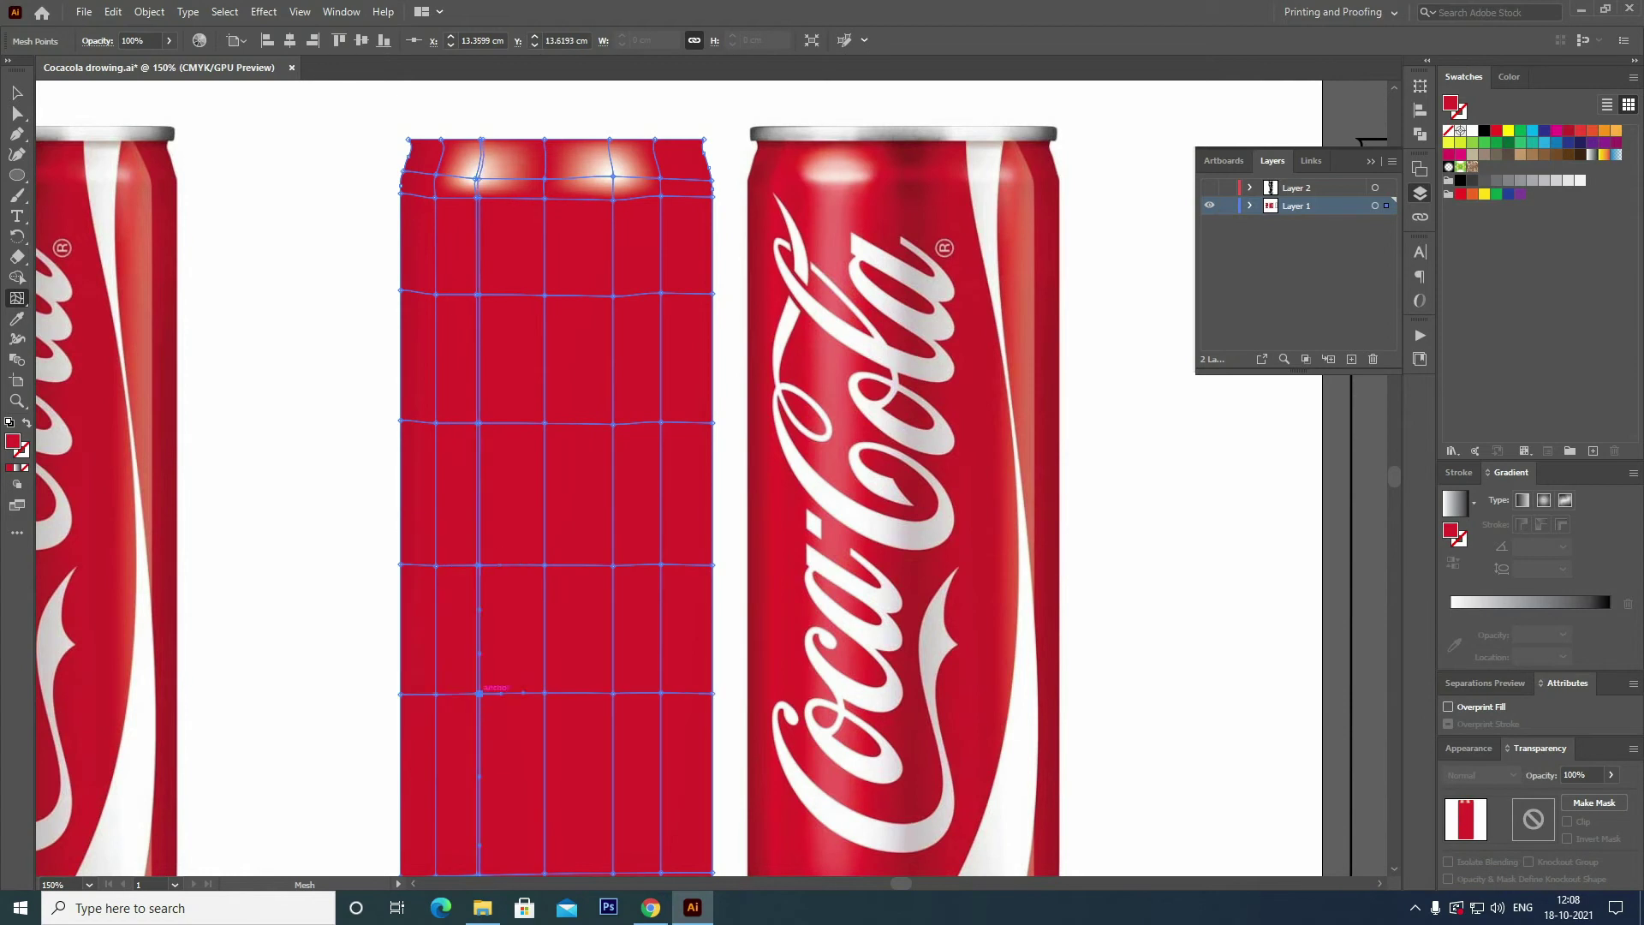
drag(856, 513, 845, 395)
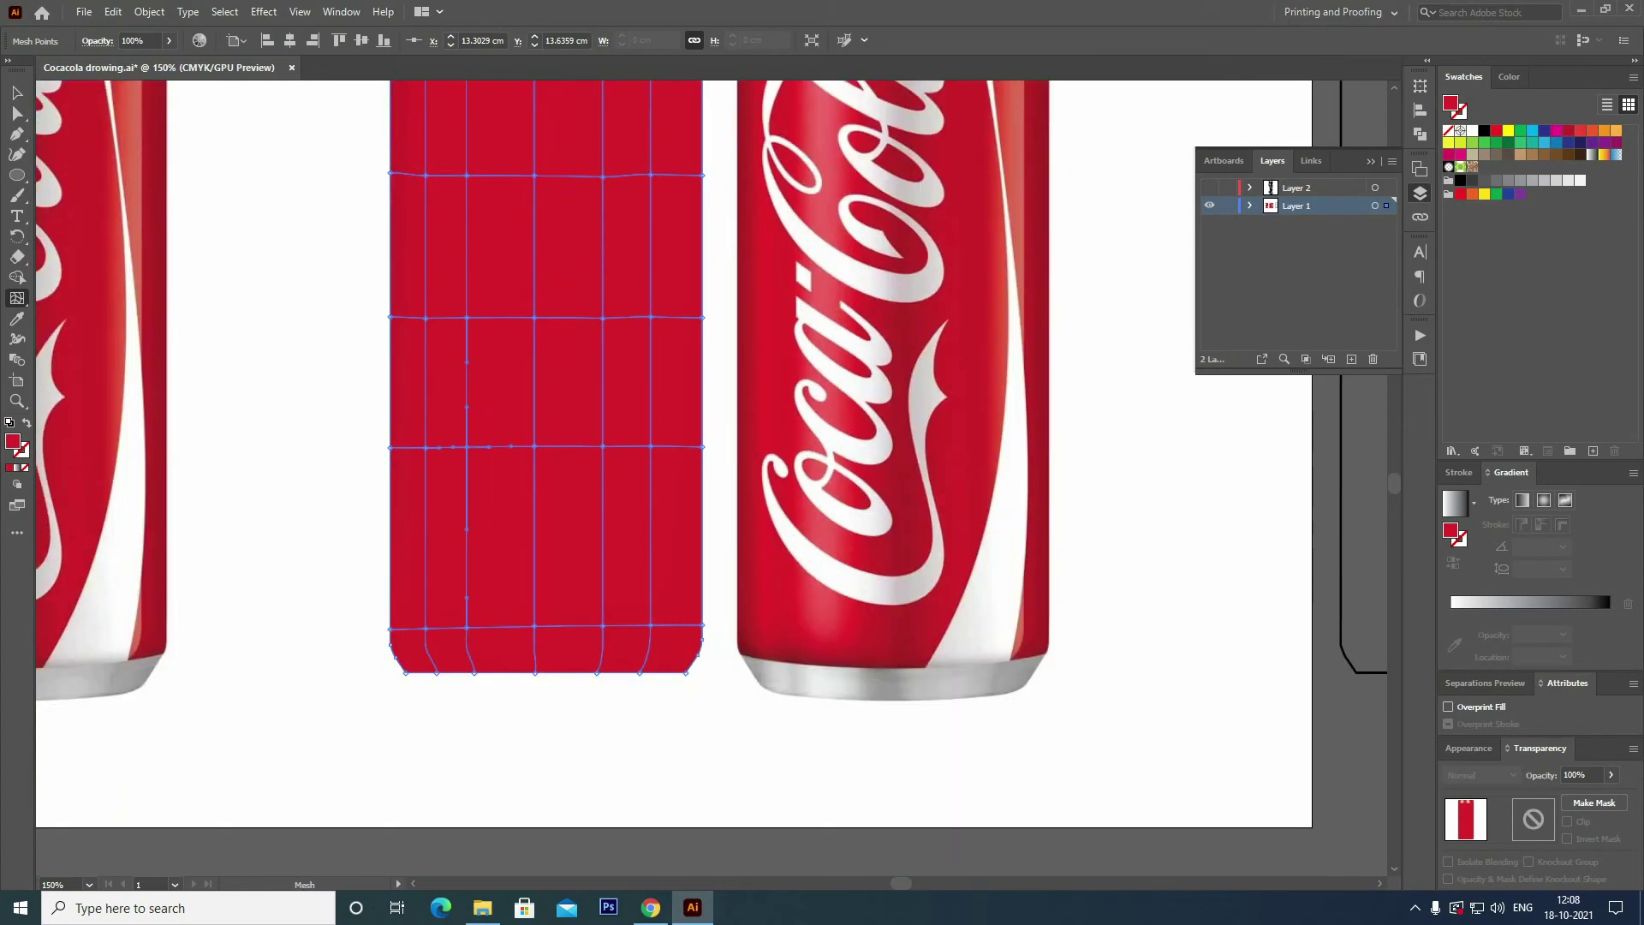
drag(599, 342, 640, 527)
Fill the whole can mesh with the dark red swatch.
key(a)
click(439, 229)
click(430, 479)
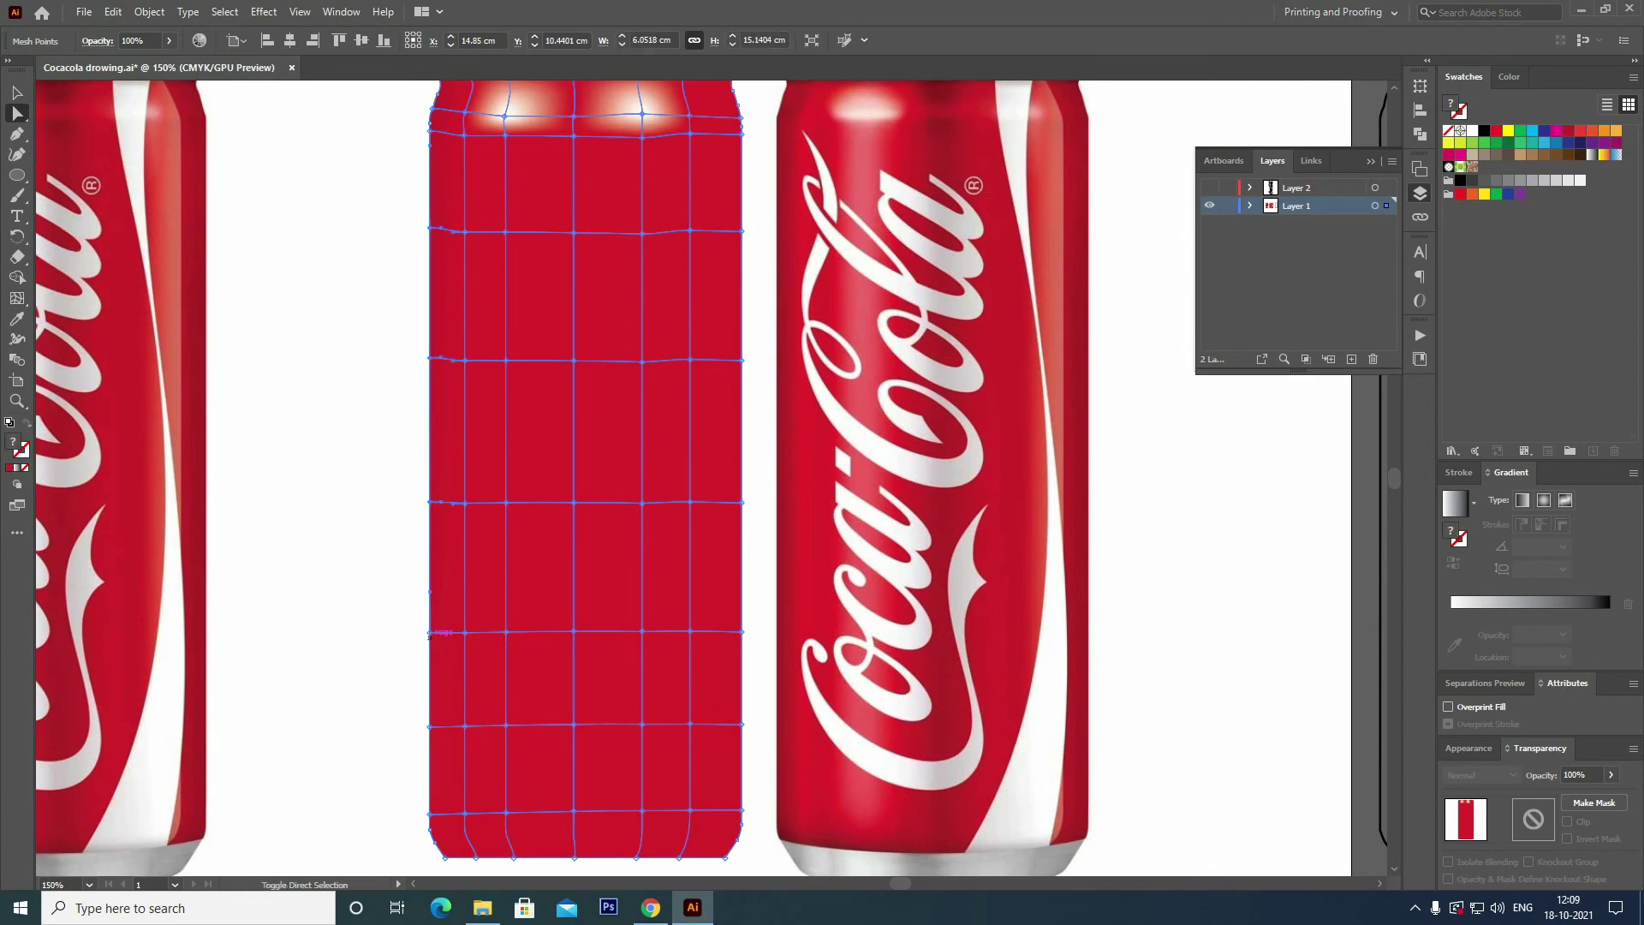
click(1568, 131)
key(ctrl+shift+a)
Lighten one vertical column of five mesh points with a sampled light red.
mouse_move(856, 428)
mouse_down()
mouse_move(797, 477)
mouse_move(786, 453)
mouse_up()
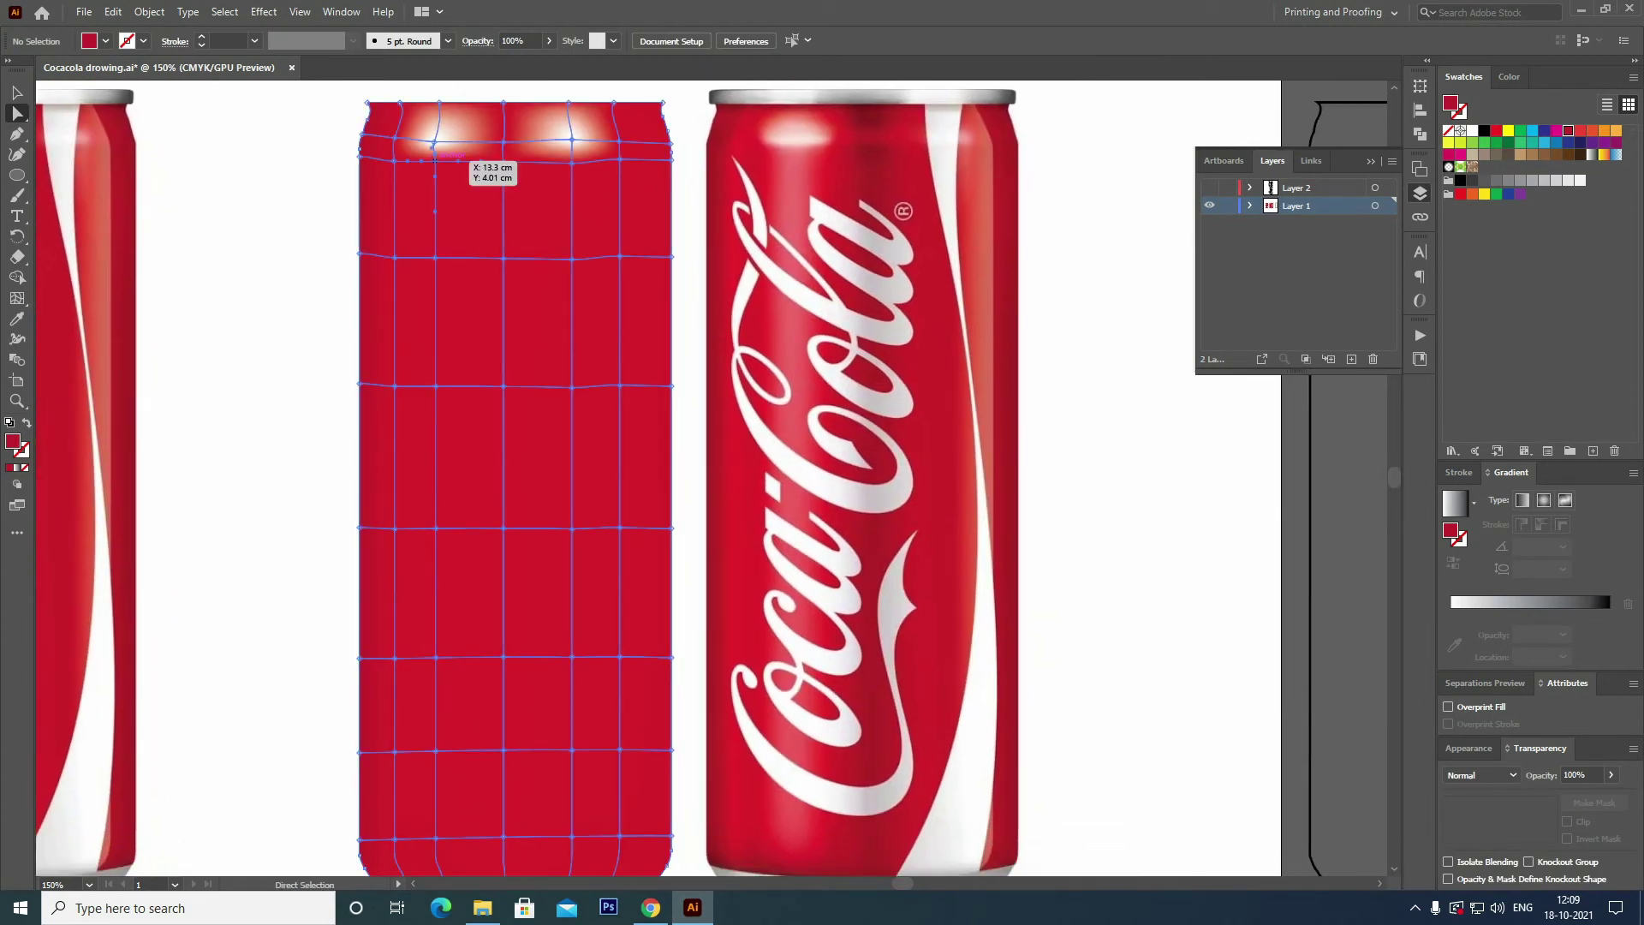
click(435, 160)
shift+click(435, 257)
shift+click(435, 386)
shift+click(435, 528)
shift+click(435, 657)
key(i)
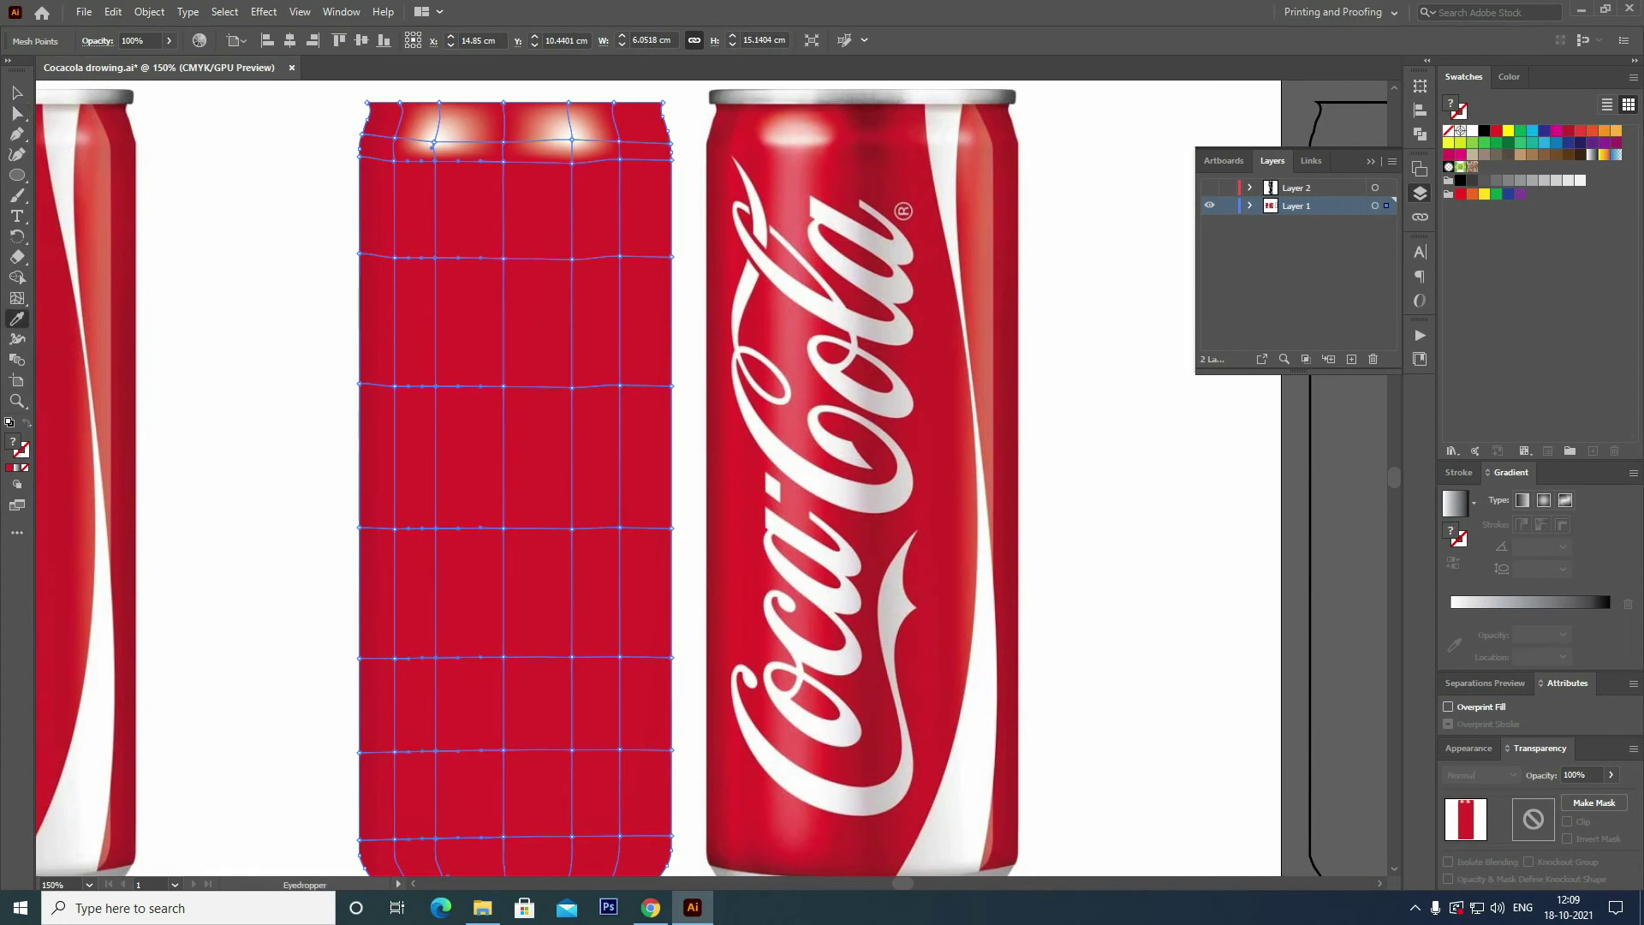
click(792, 142)
key(v)
key(ctrl+shift+a)
Select the can body's gradient mesh for point editing.
scroll(711, 483, up, 1)
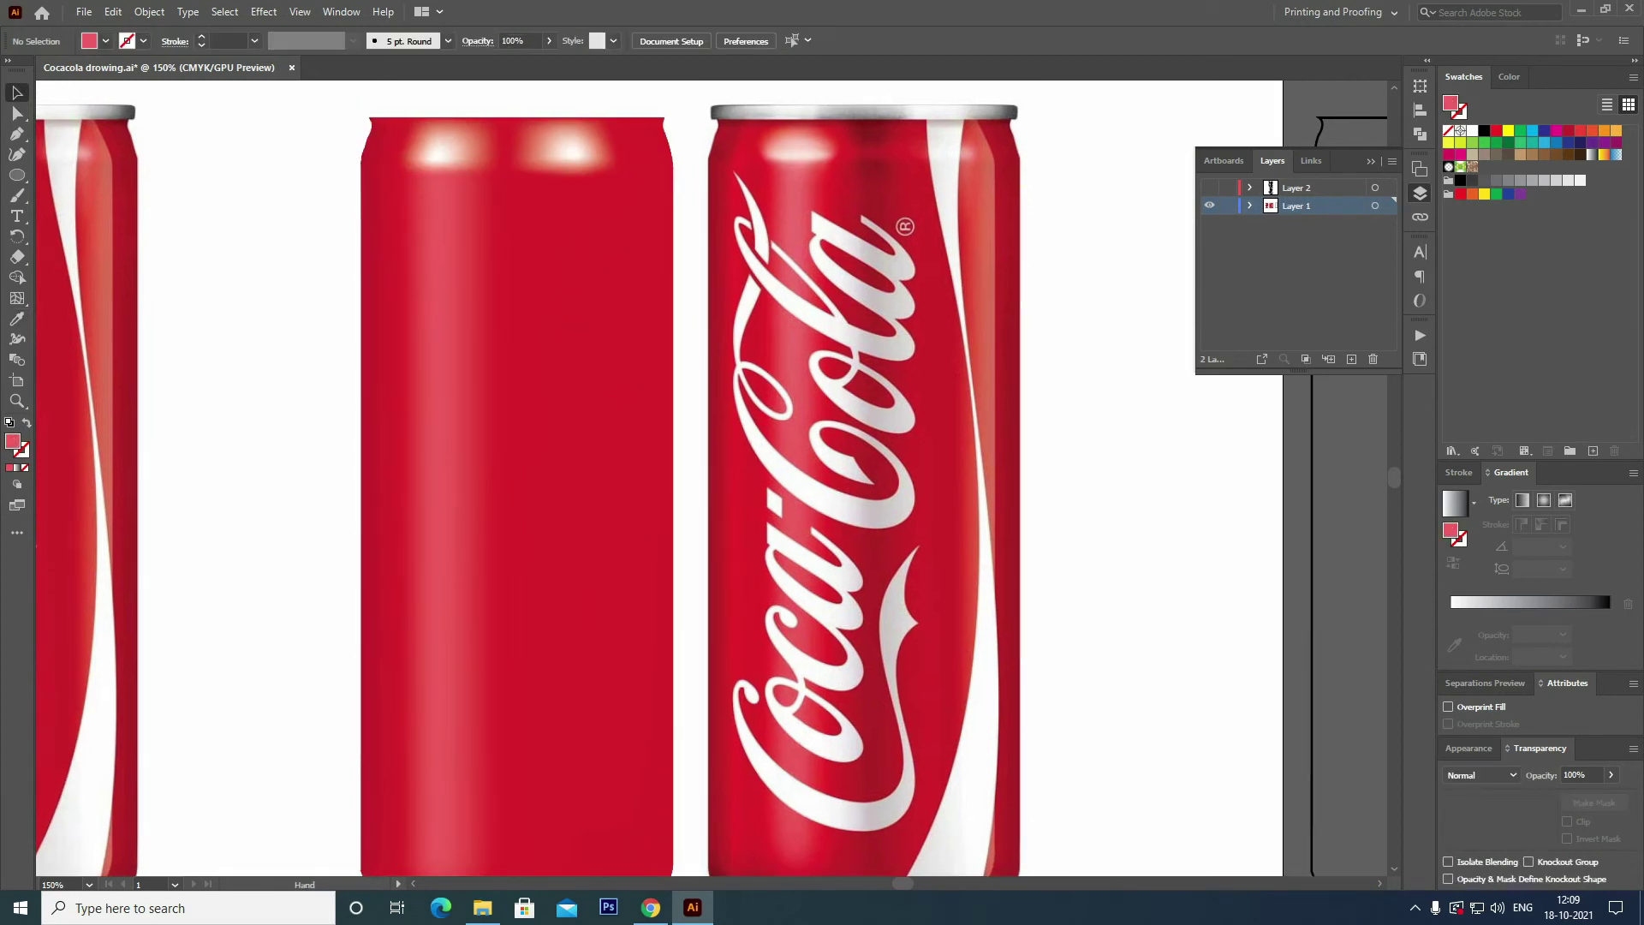
key(a)
click(527, 177)
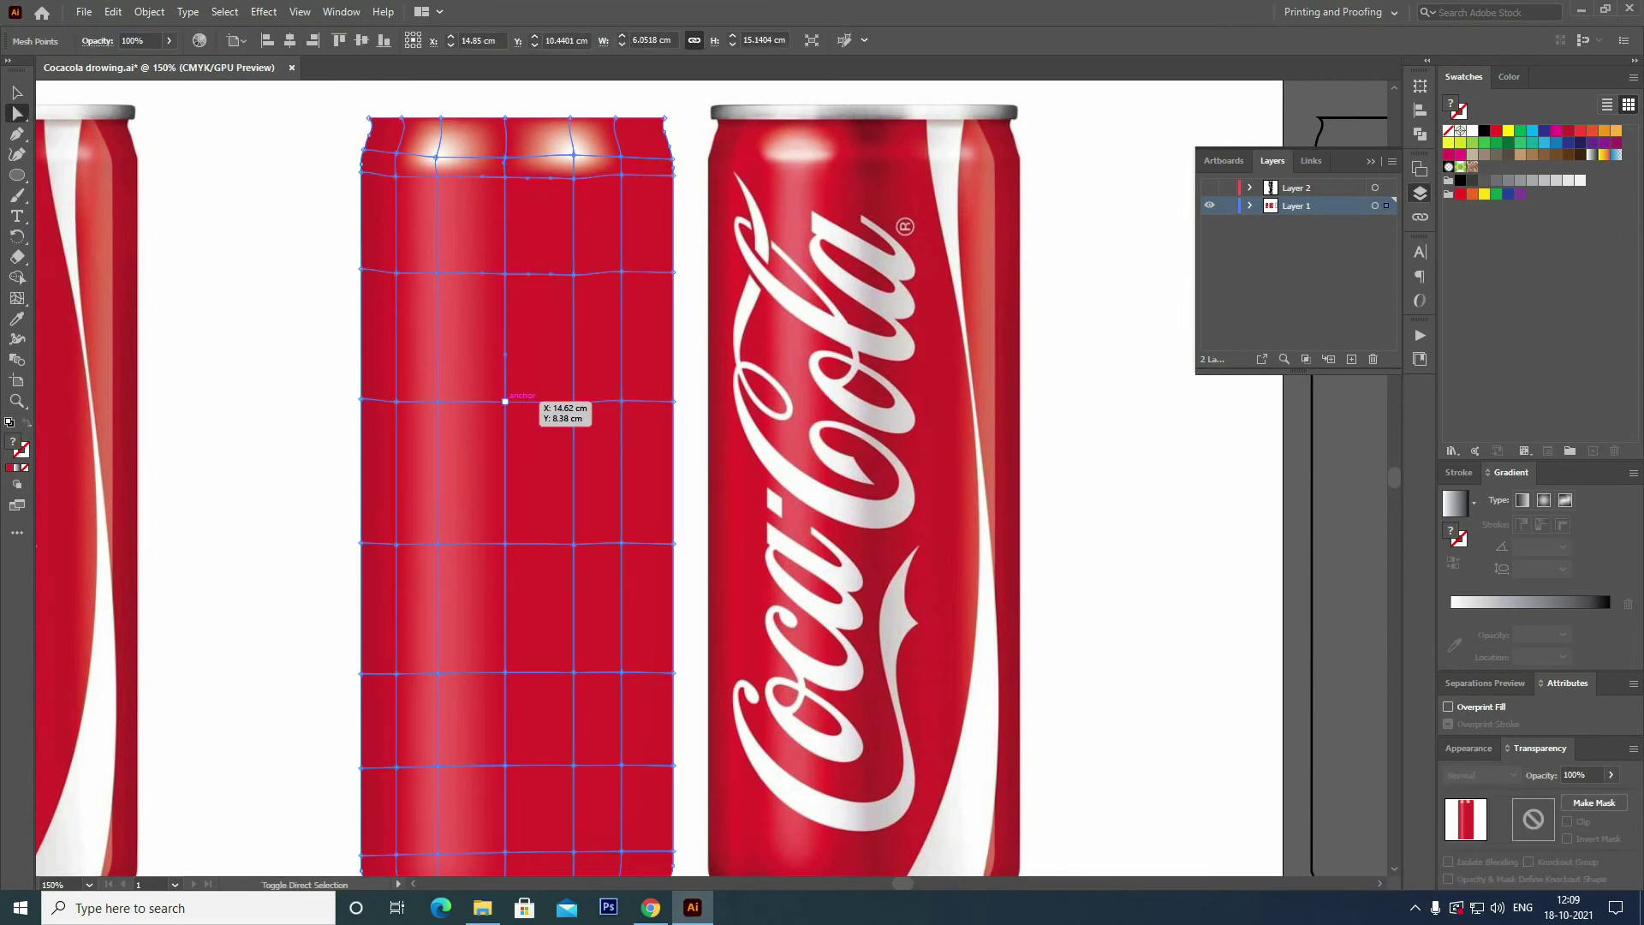
scroll(507, 749, down, 2)
key(v)
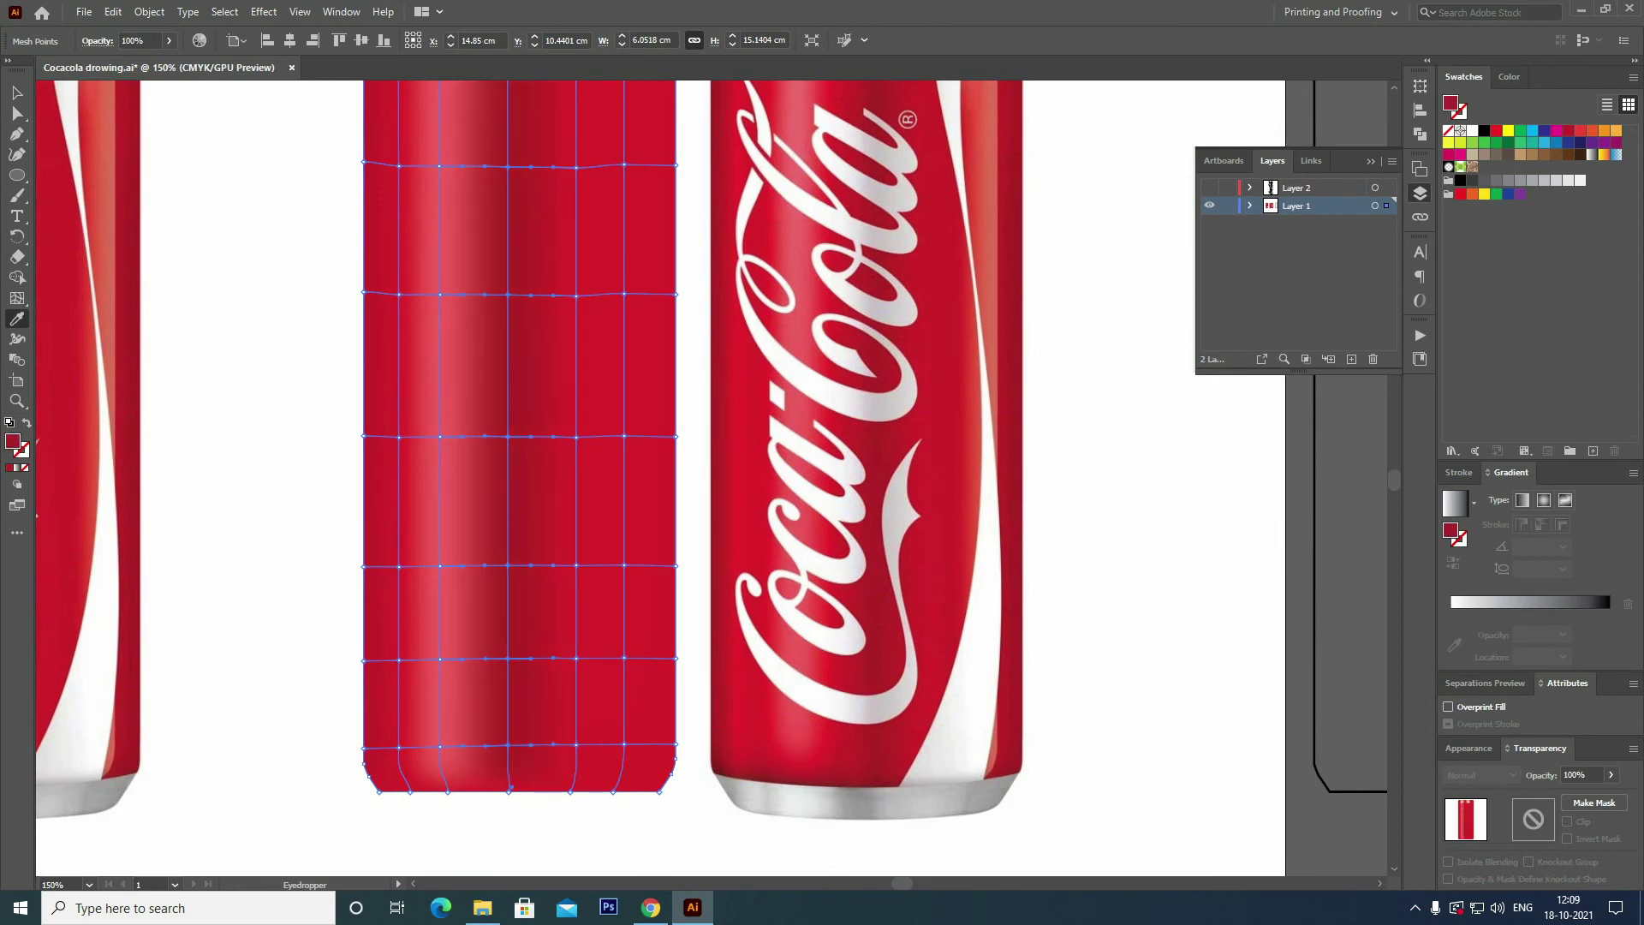
scroll(660, 479, up, 5)
scroll(659, 479, right, 2)
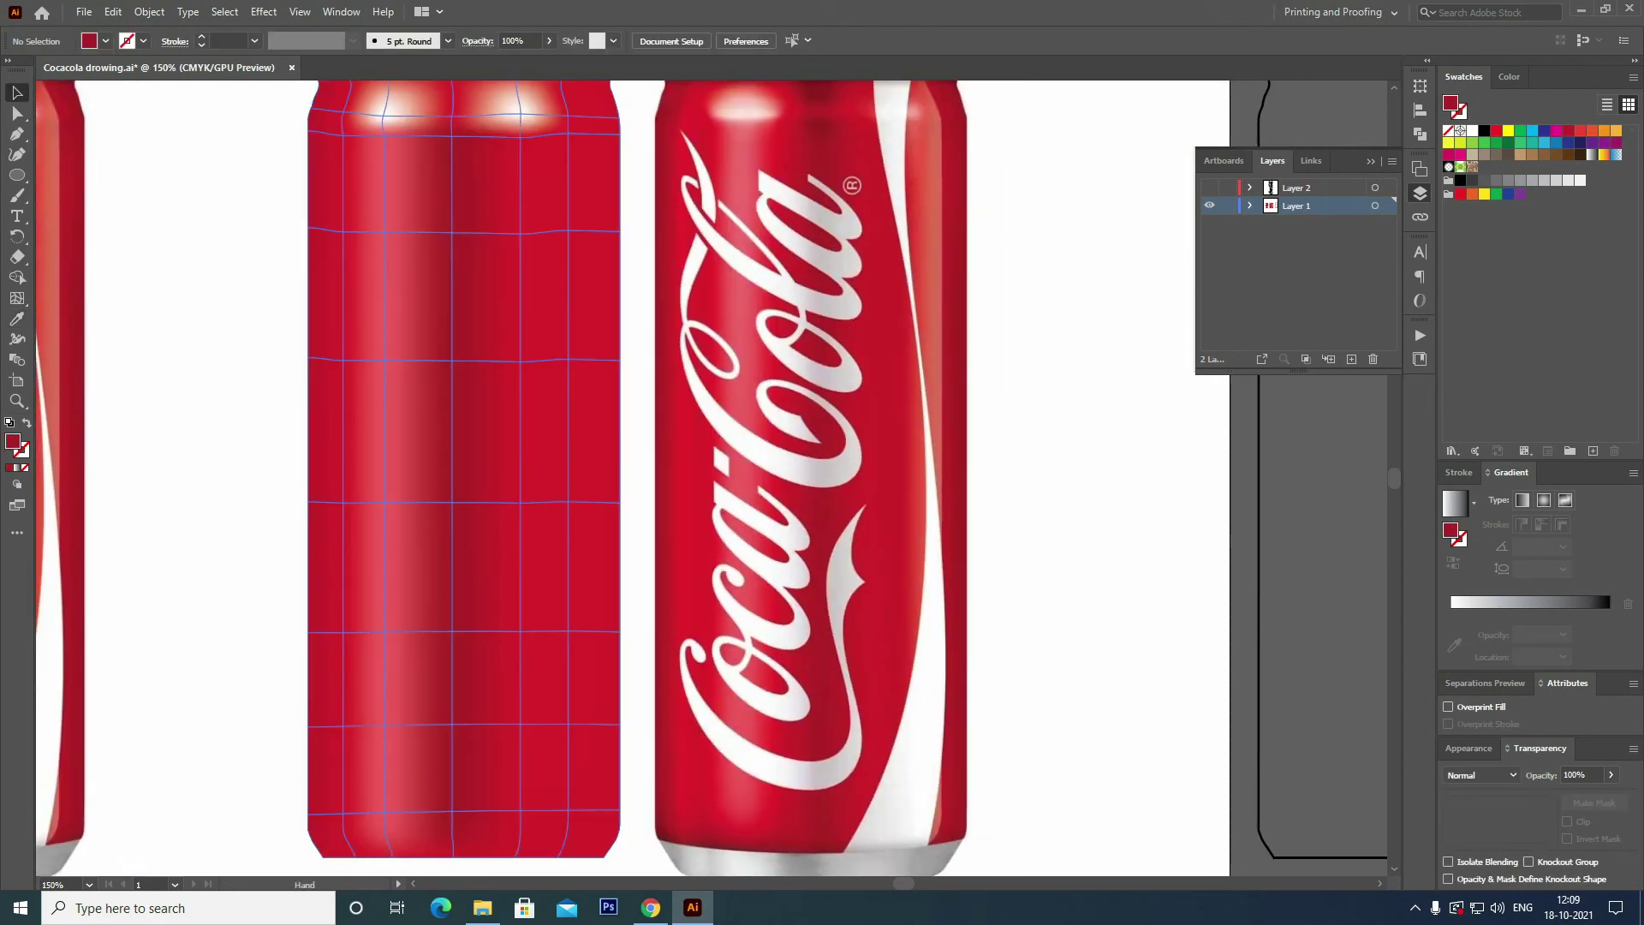
key(ctrl+shift+a)
key(ctrl+z)
key(a)
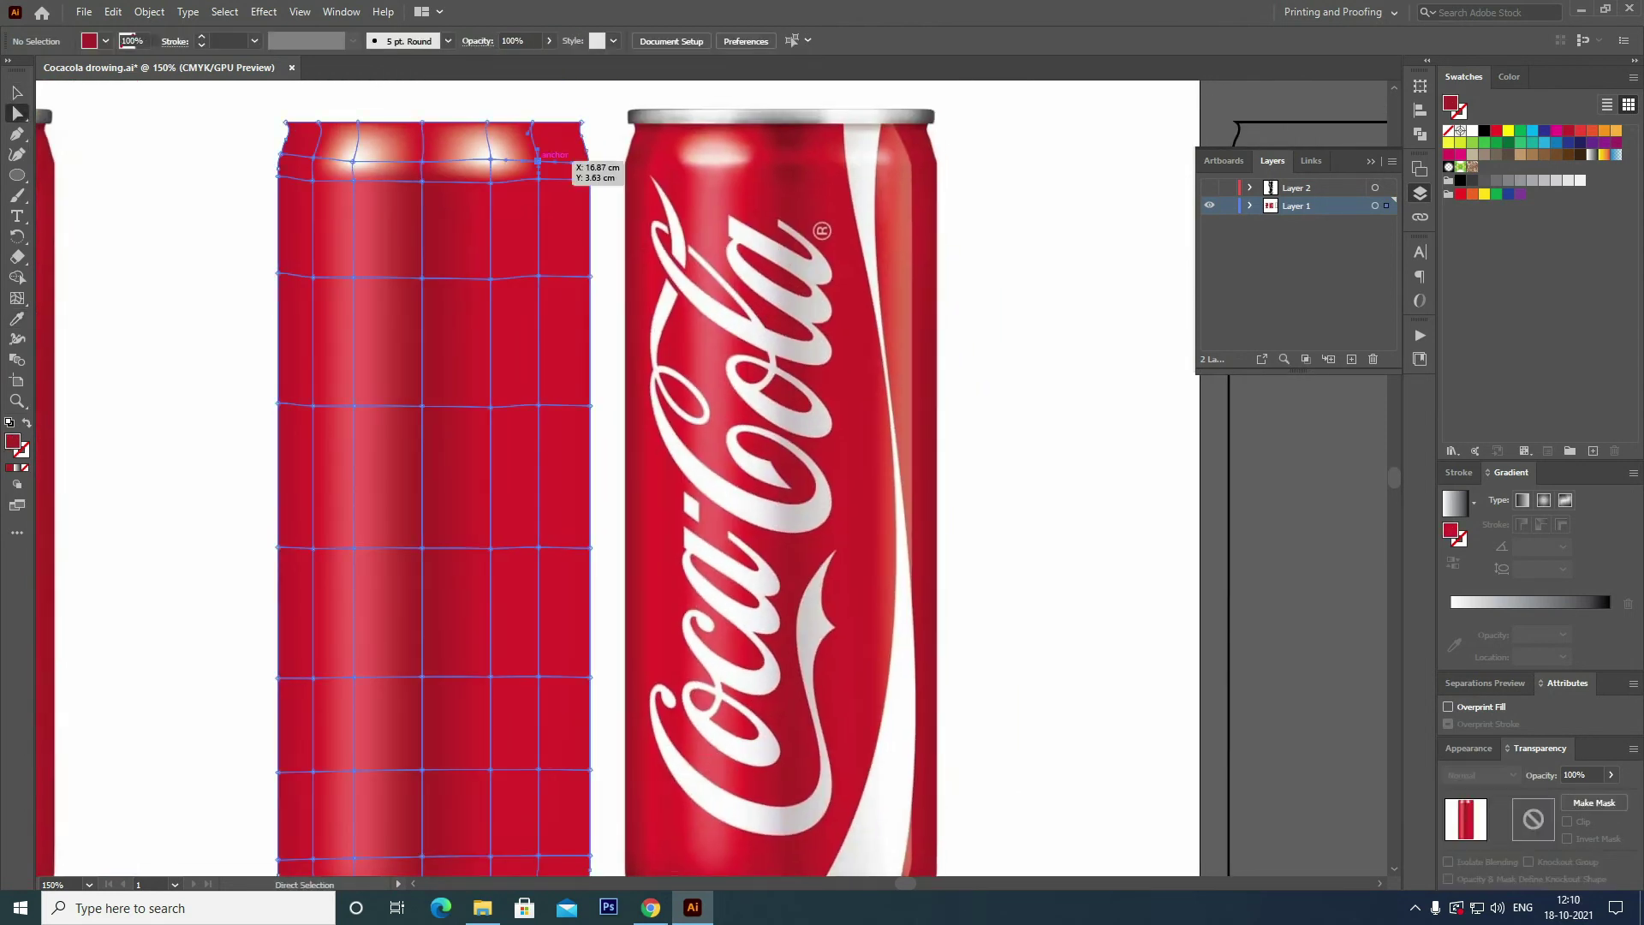
Tint the right-column mesh points a lighter orange-red with the Eyedropper.
shift+click(539, 275)
shift+click(538, 405)
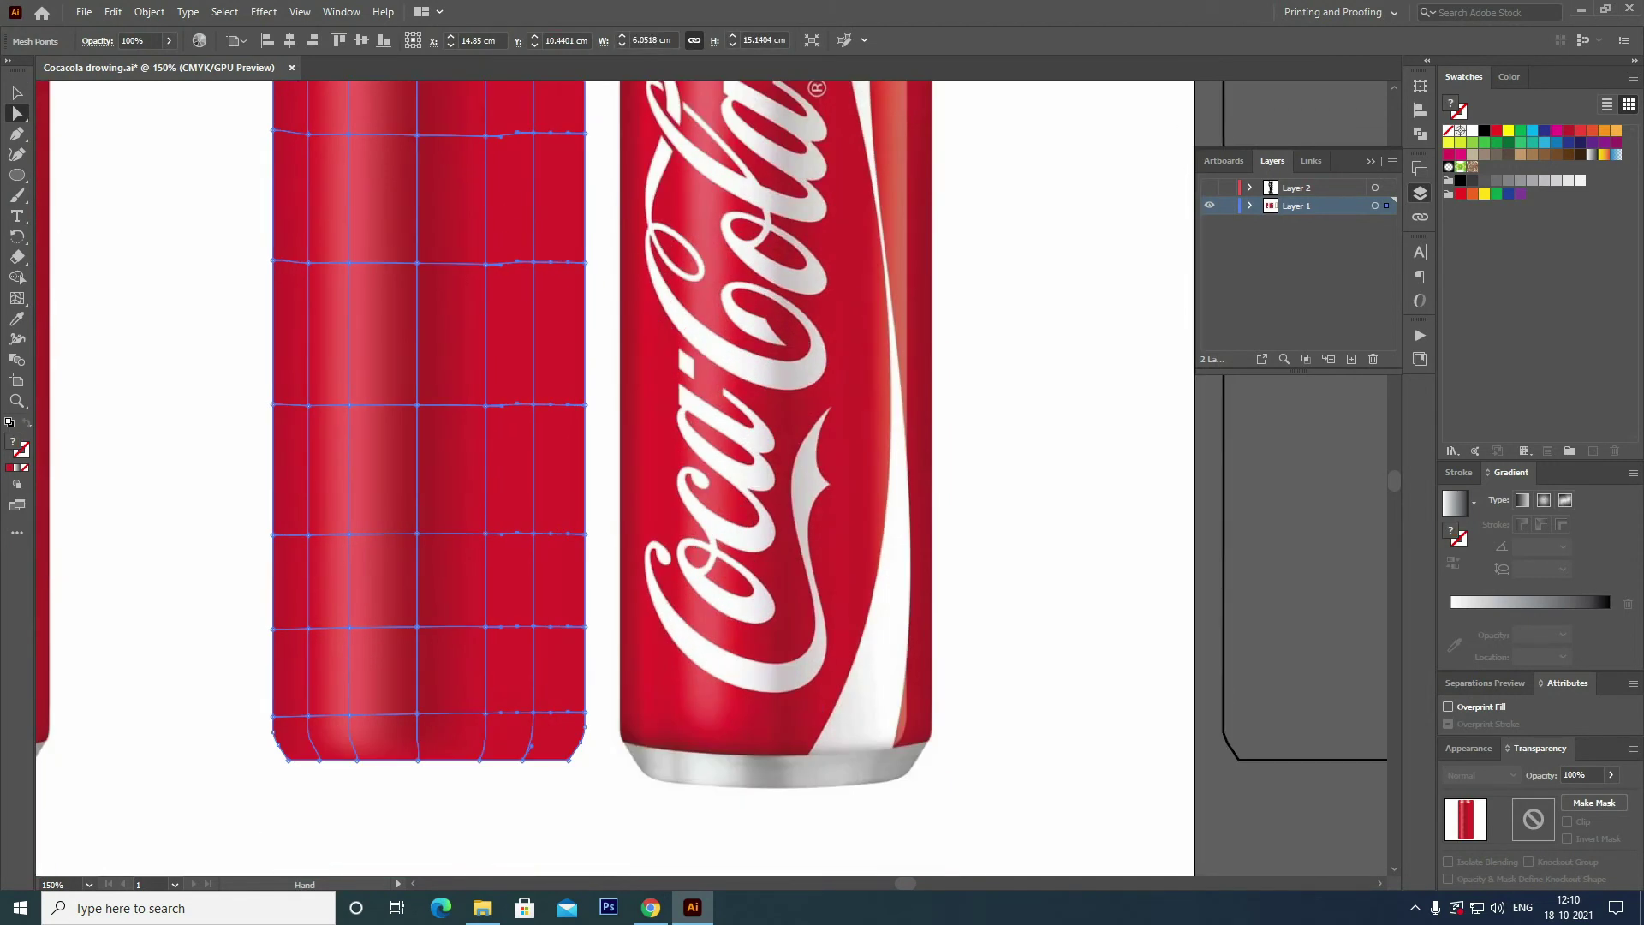
drag(600, 513, 572, 508)
key(i)
click(1460, 130)
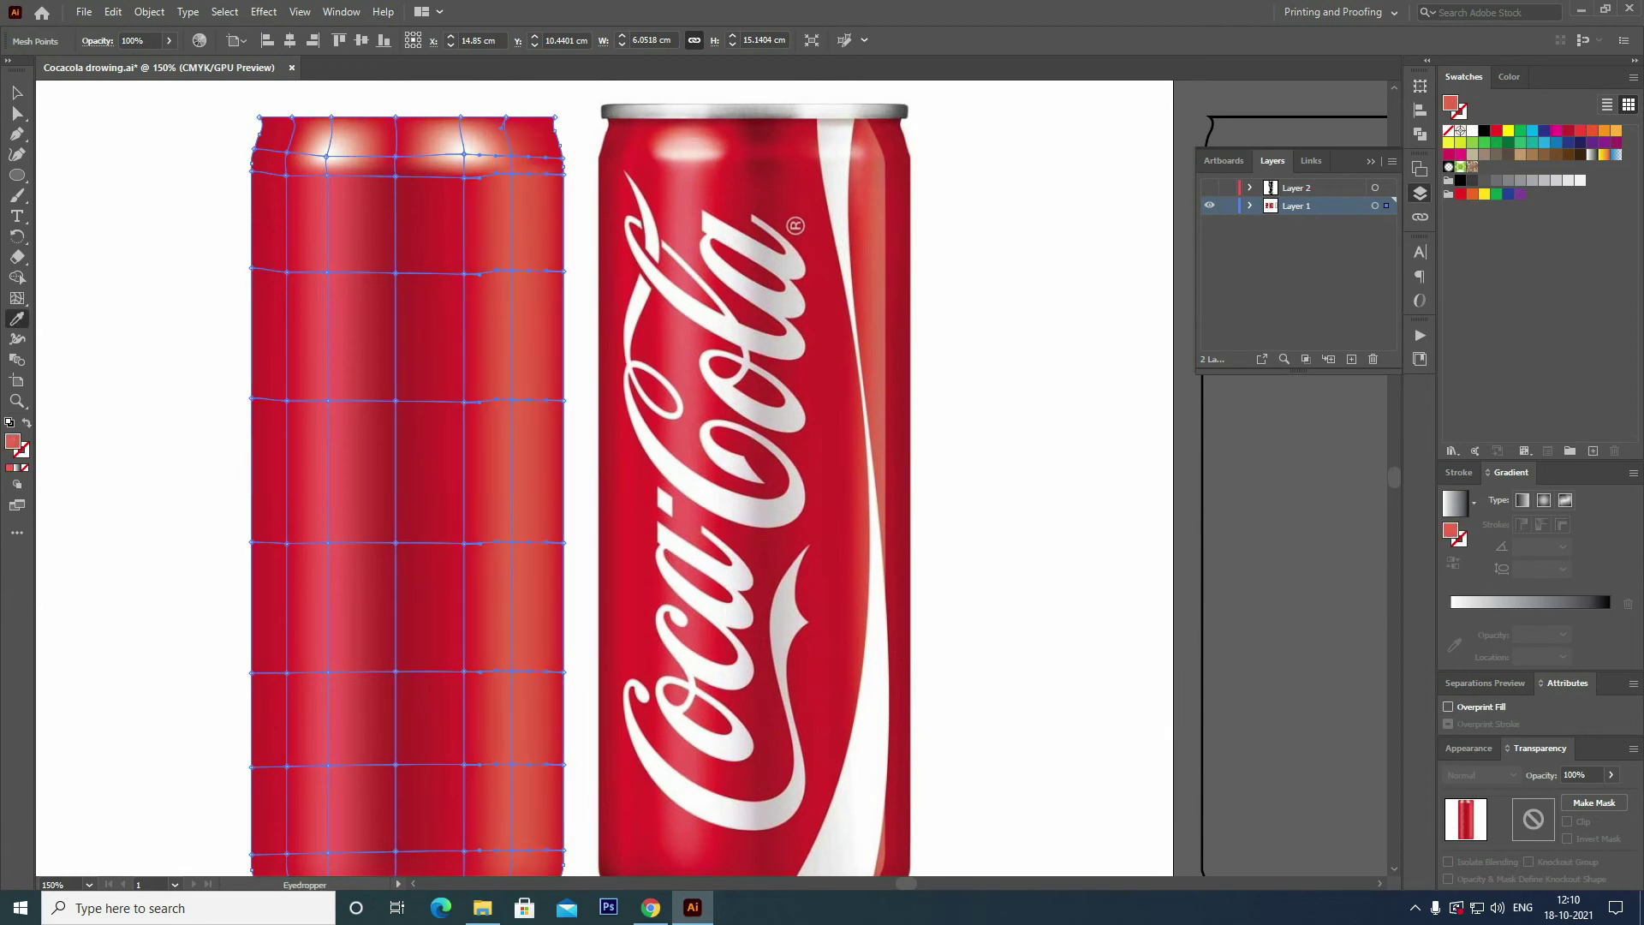
key(v)
key(ctrl+shift+a)
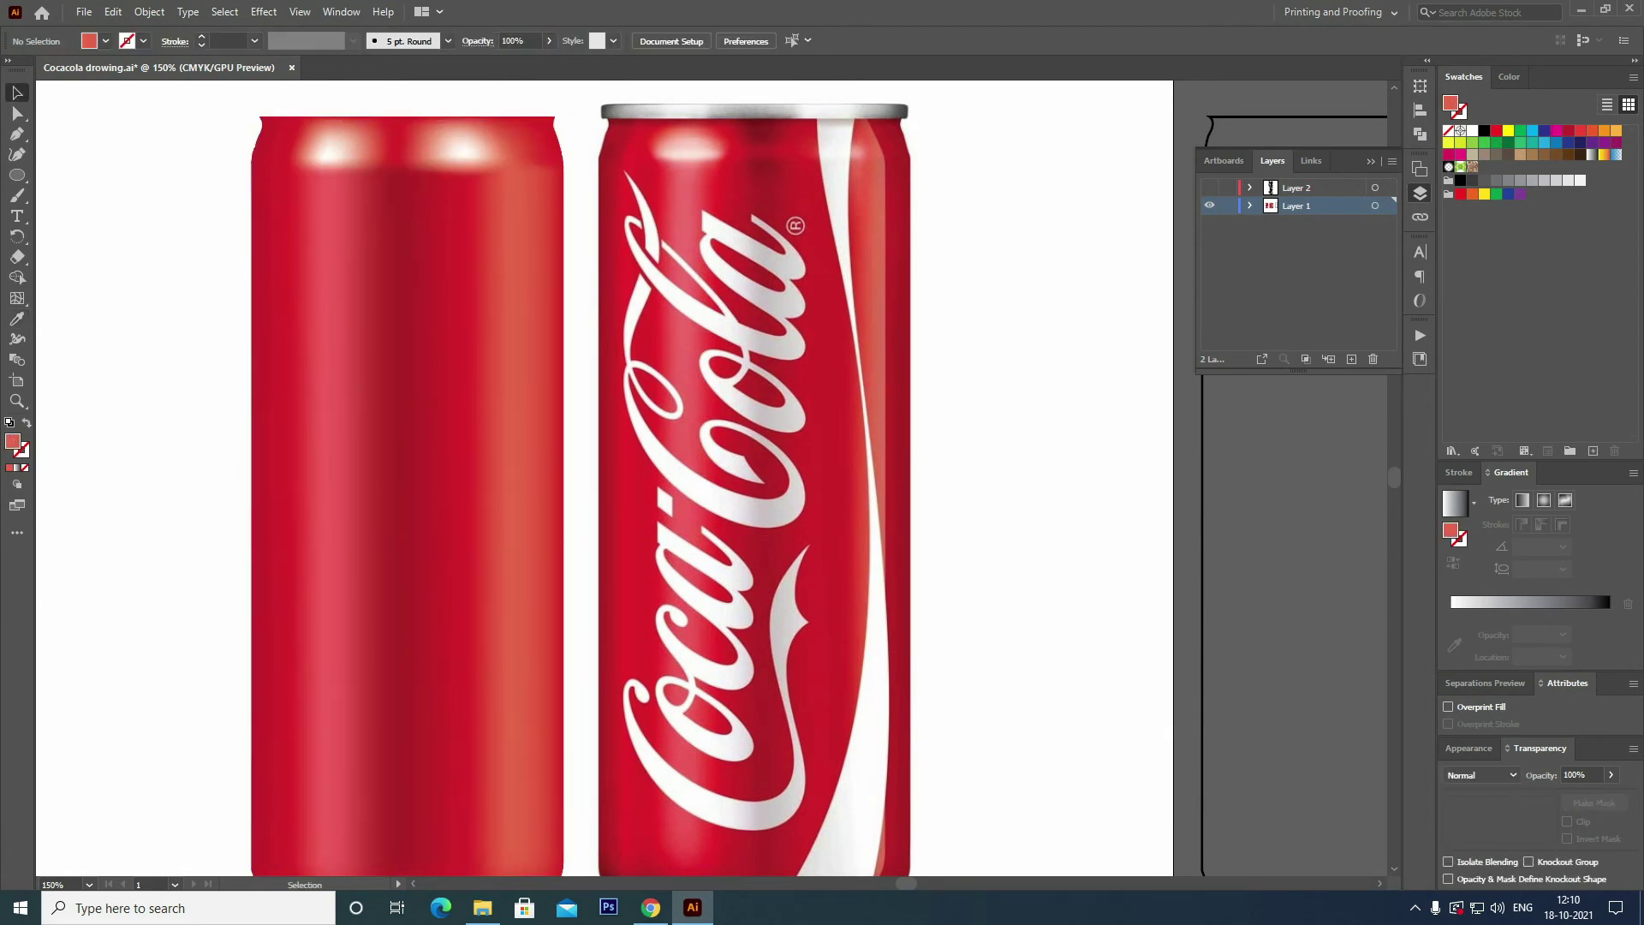
Reselect the can's gradient mesh, try the Eyedropper, then deselect to review the shading.
key(a)
click(253, 267)
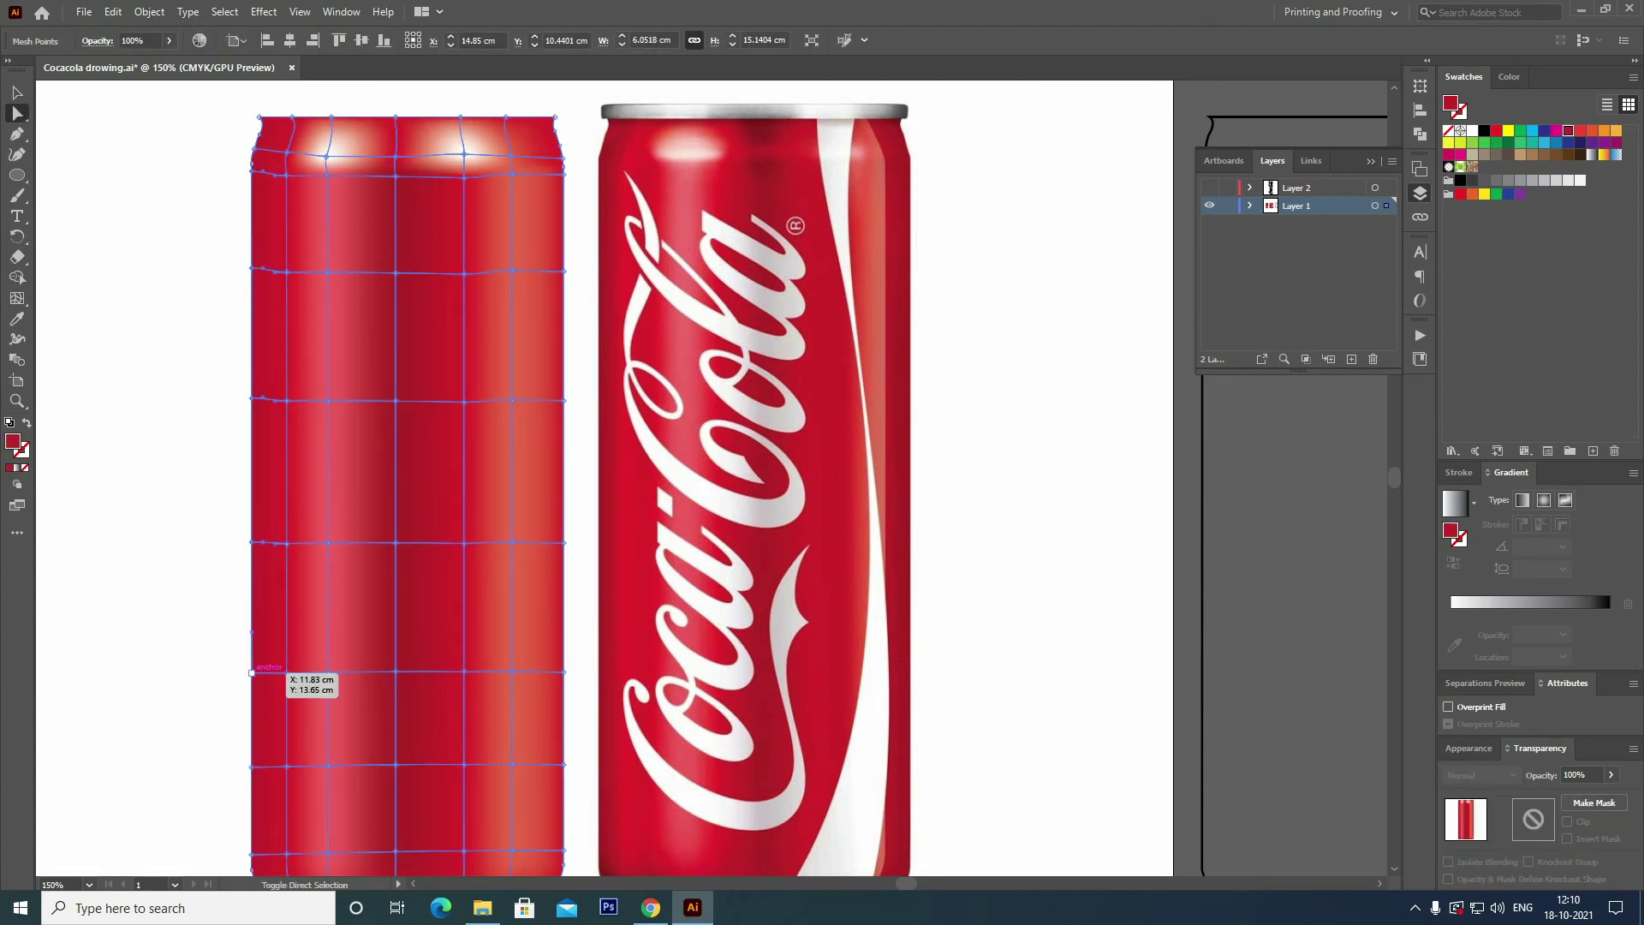
key(i)
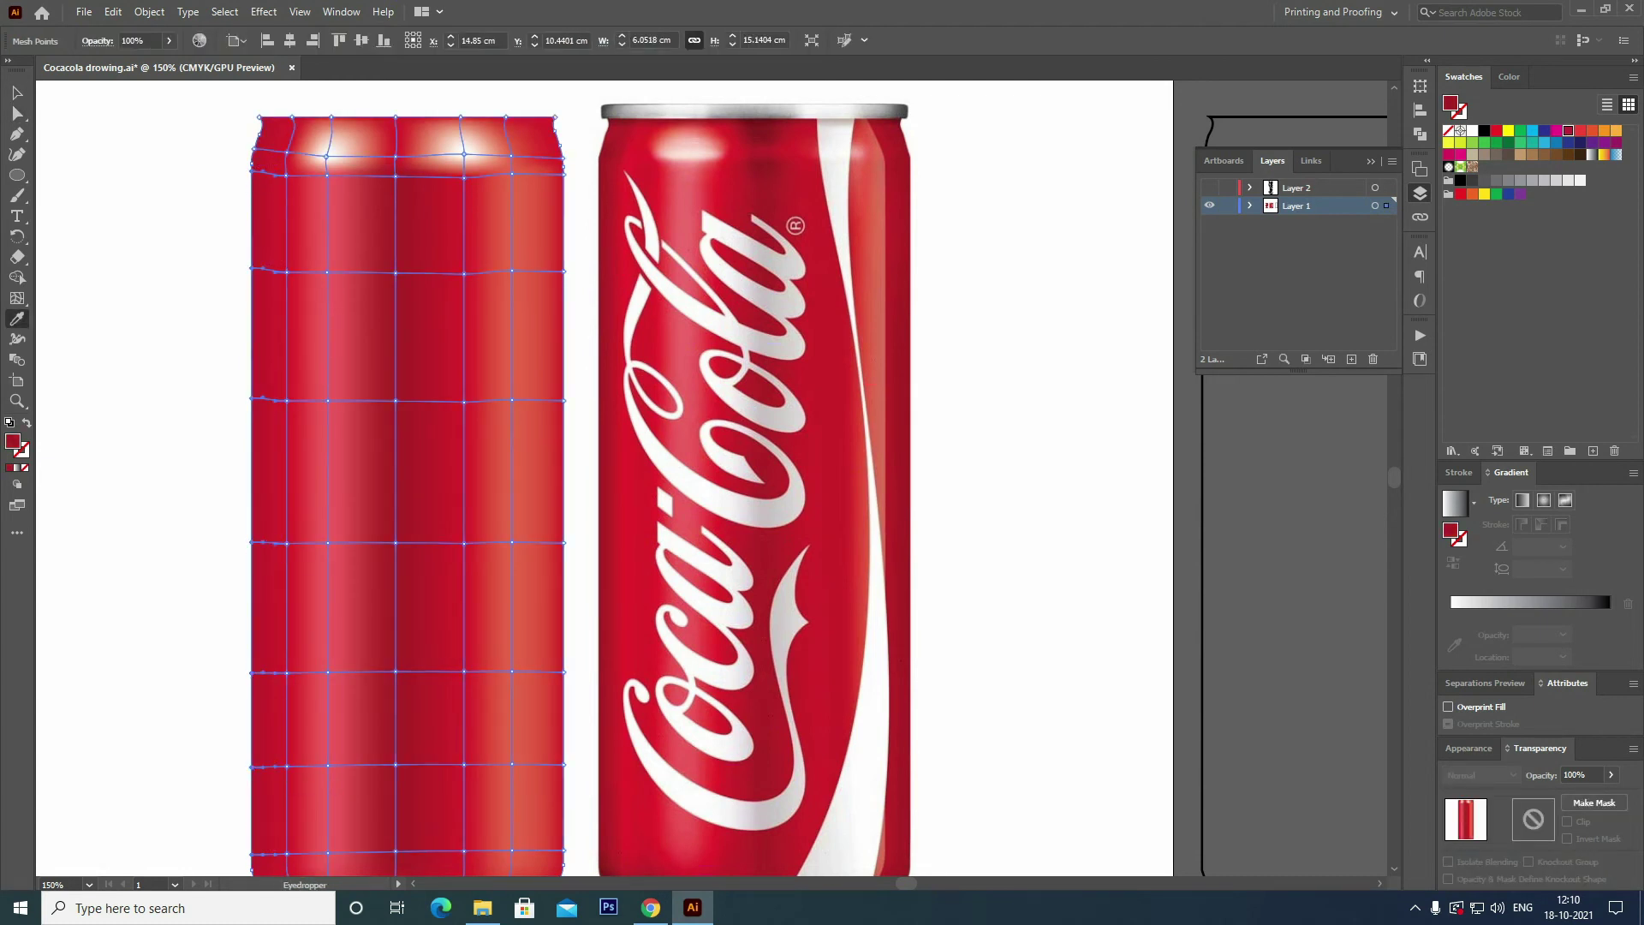
key(v)
key(ctrl+shift+a)
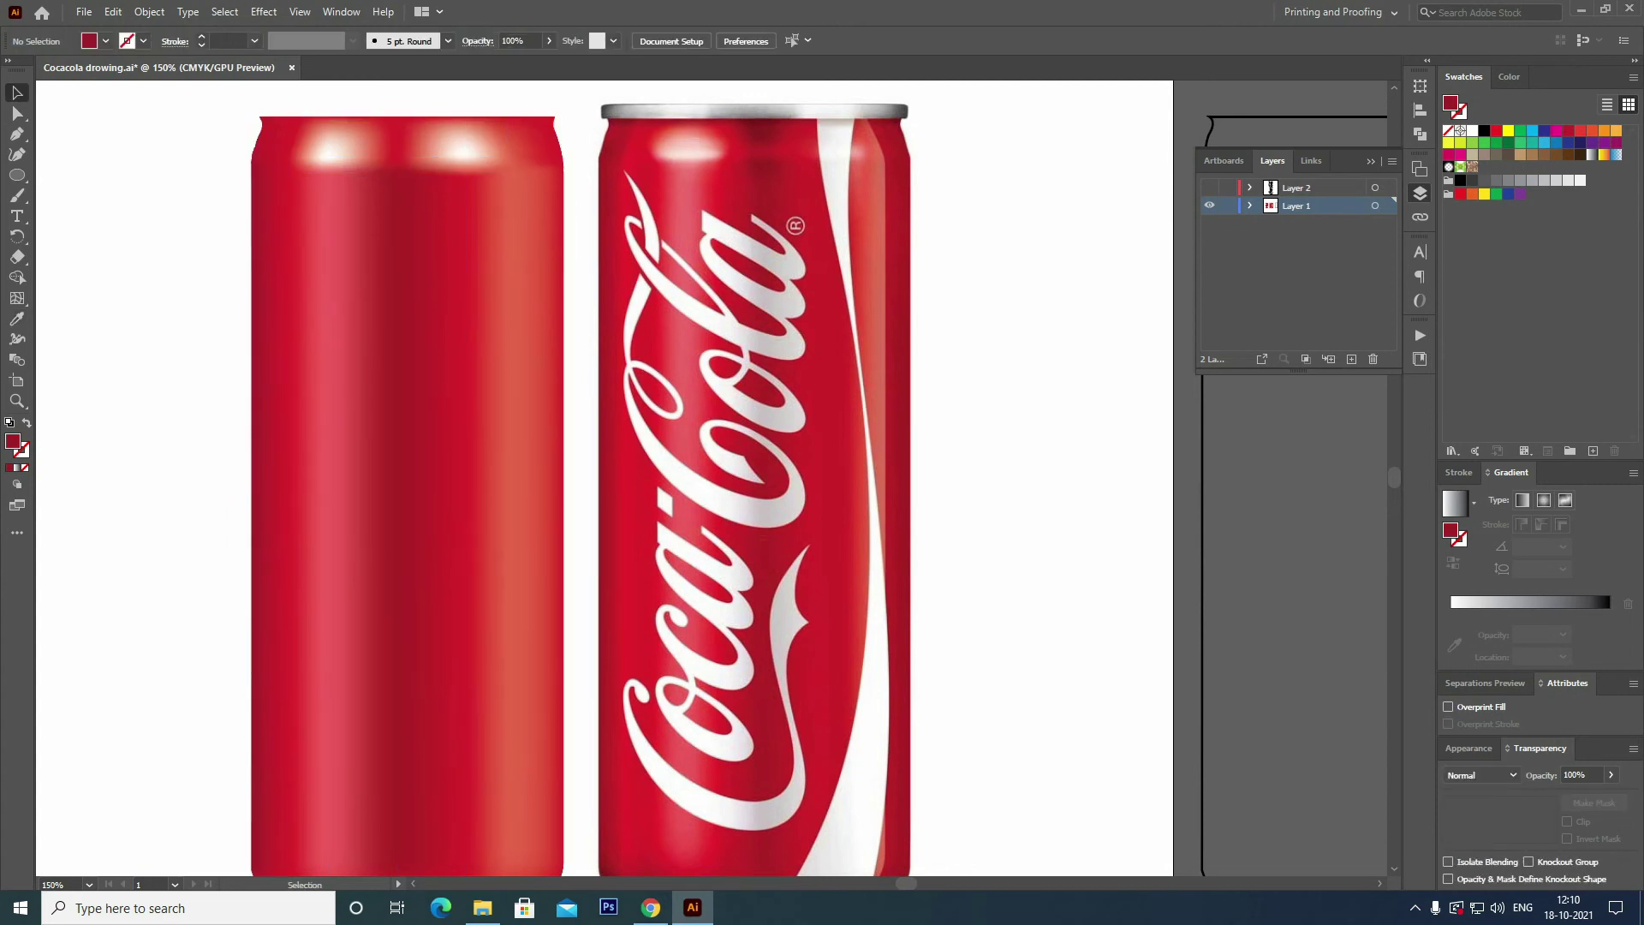
scroll(599, 480, down, 5)
scroll(600, 479, up, 6)
Zoom in on the can top and bend the mesh curve by the left top highlight.
key(z)
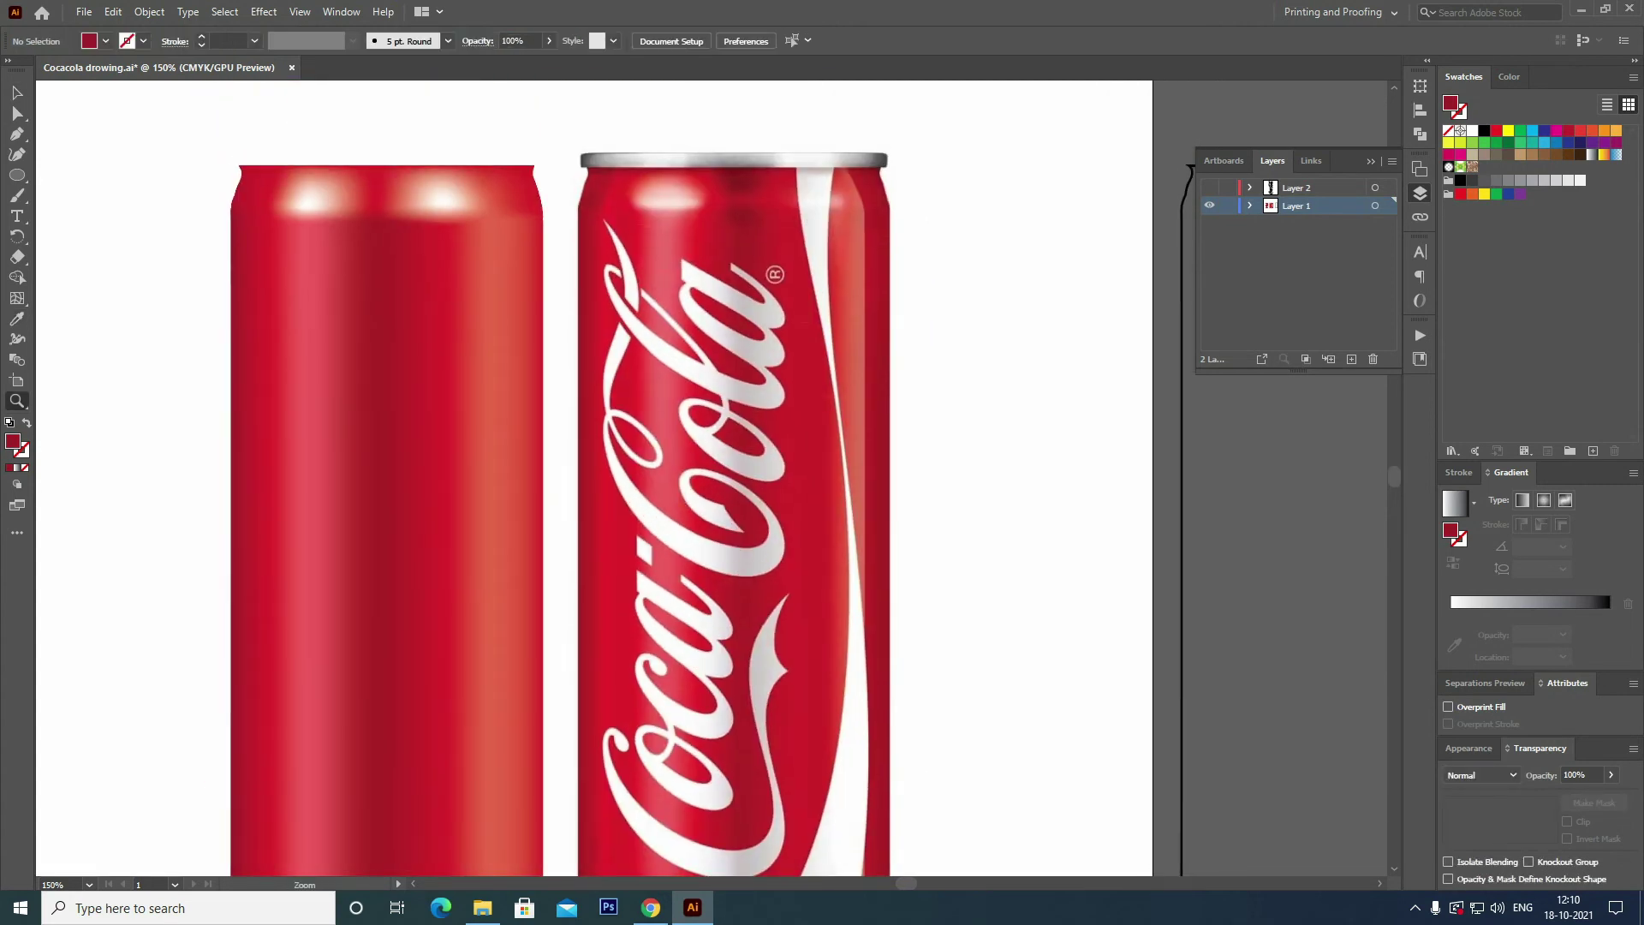
drag(302, 116, 445, 120)
key(a)
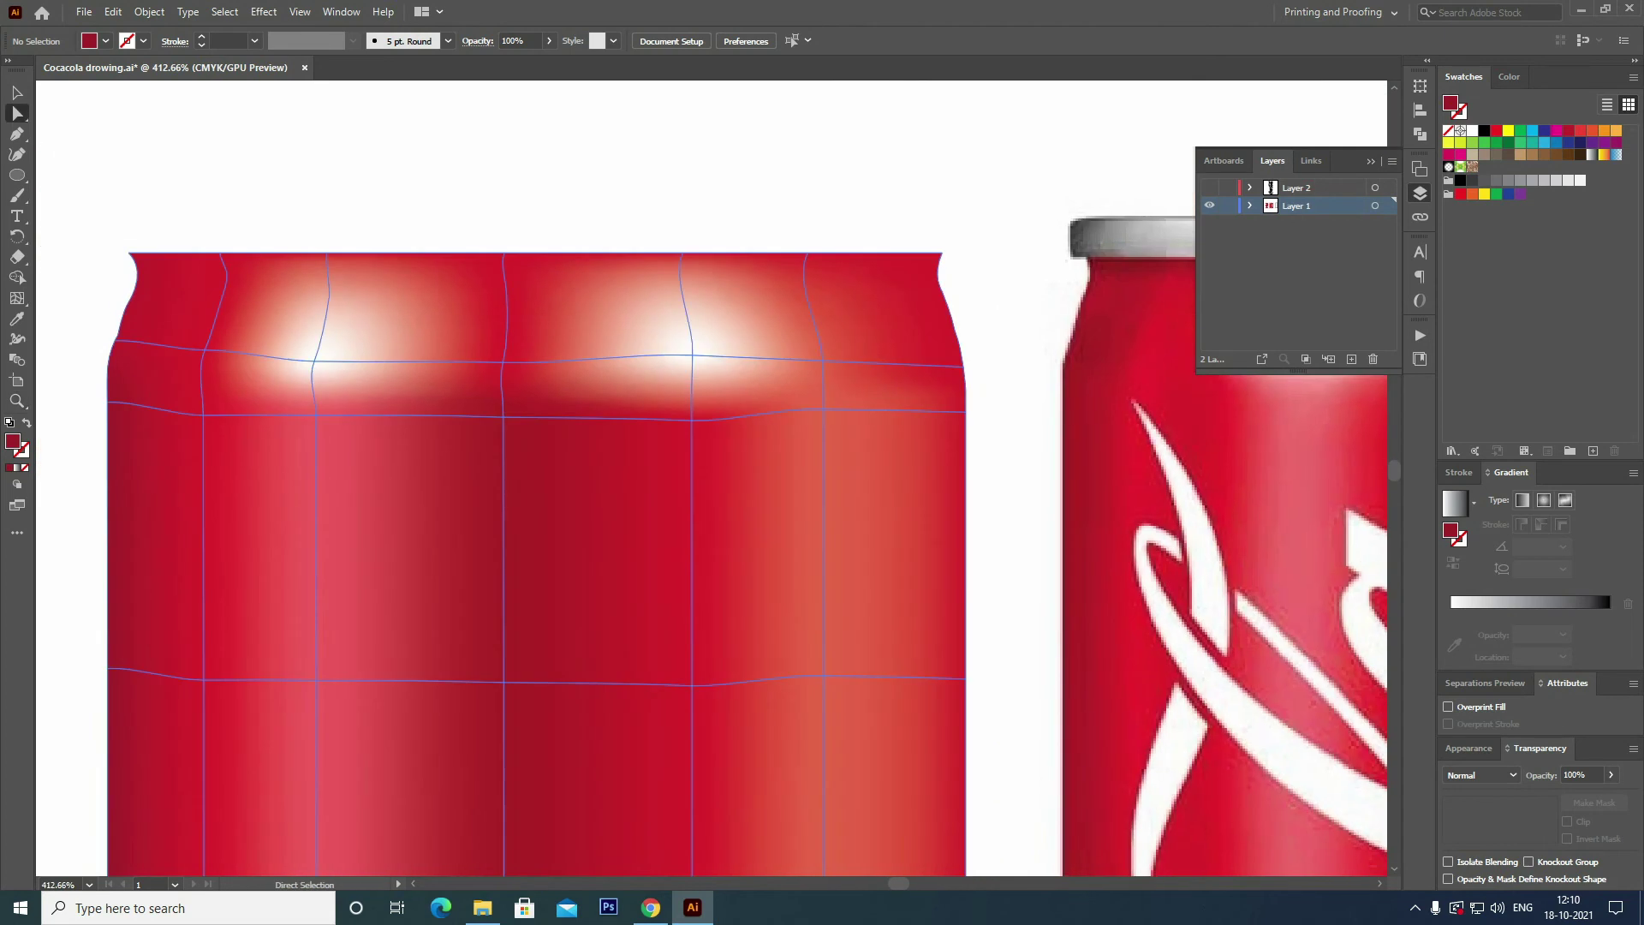
click(327, 253)
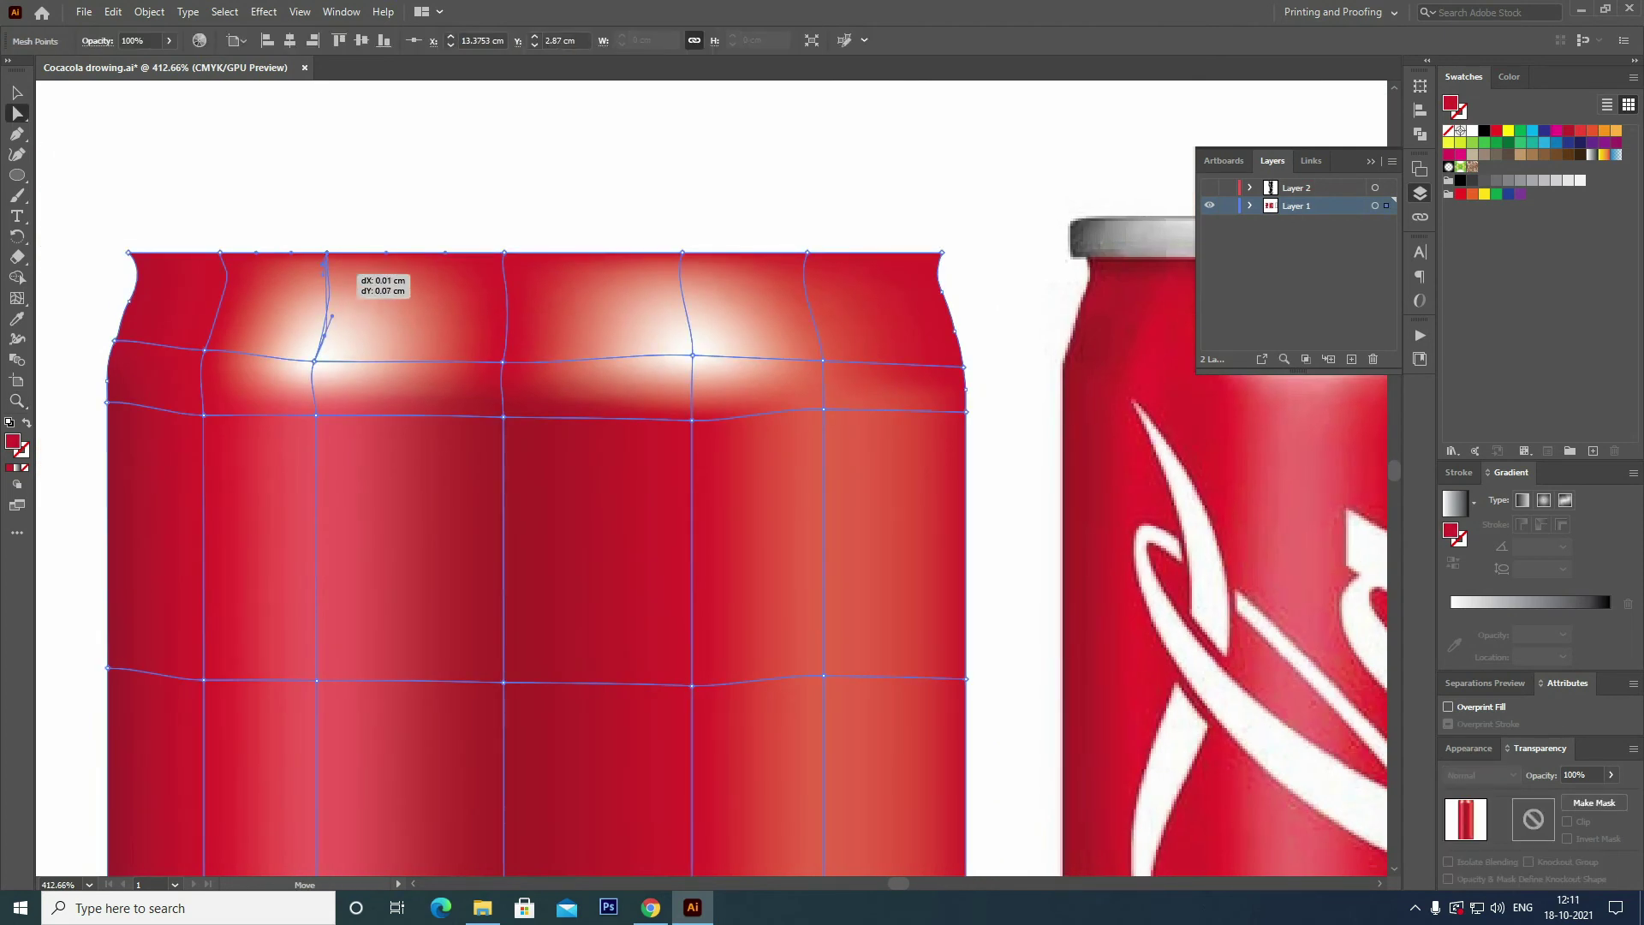
drag(323, 336, 319, 355)
key(ctrl+shift+a)
mouse_move(685, 514)
mouse_down()
mouse_move(614, 539)
mouse_move(705, 540)
mouse_up()
Add a mesh line near the top edge and darken the right highlight point with a deeper red.
key(u)
click(525, 319)
click(347, 315)
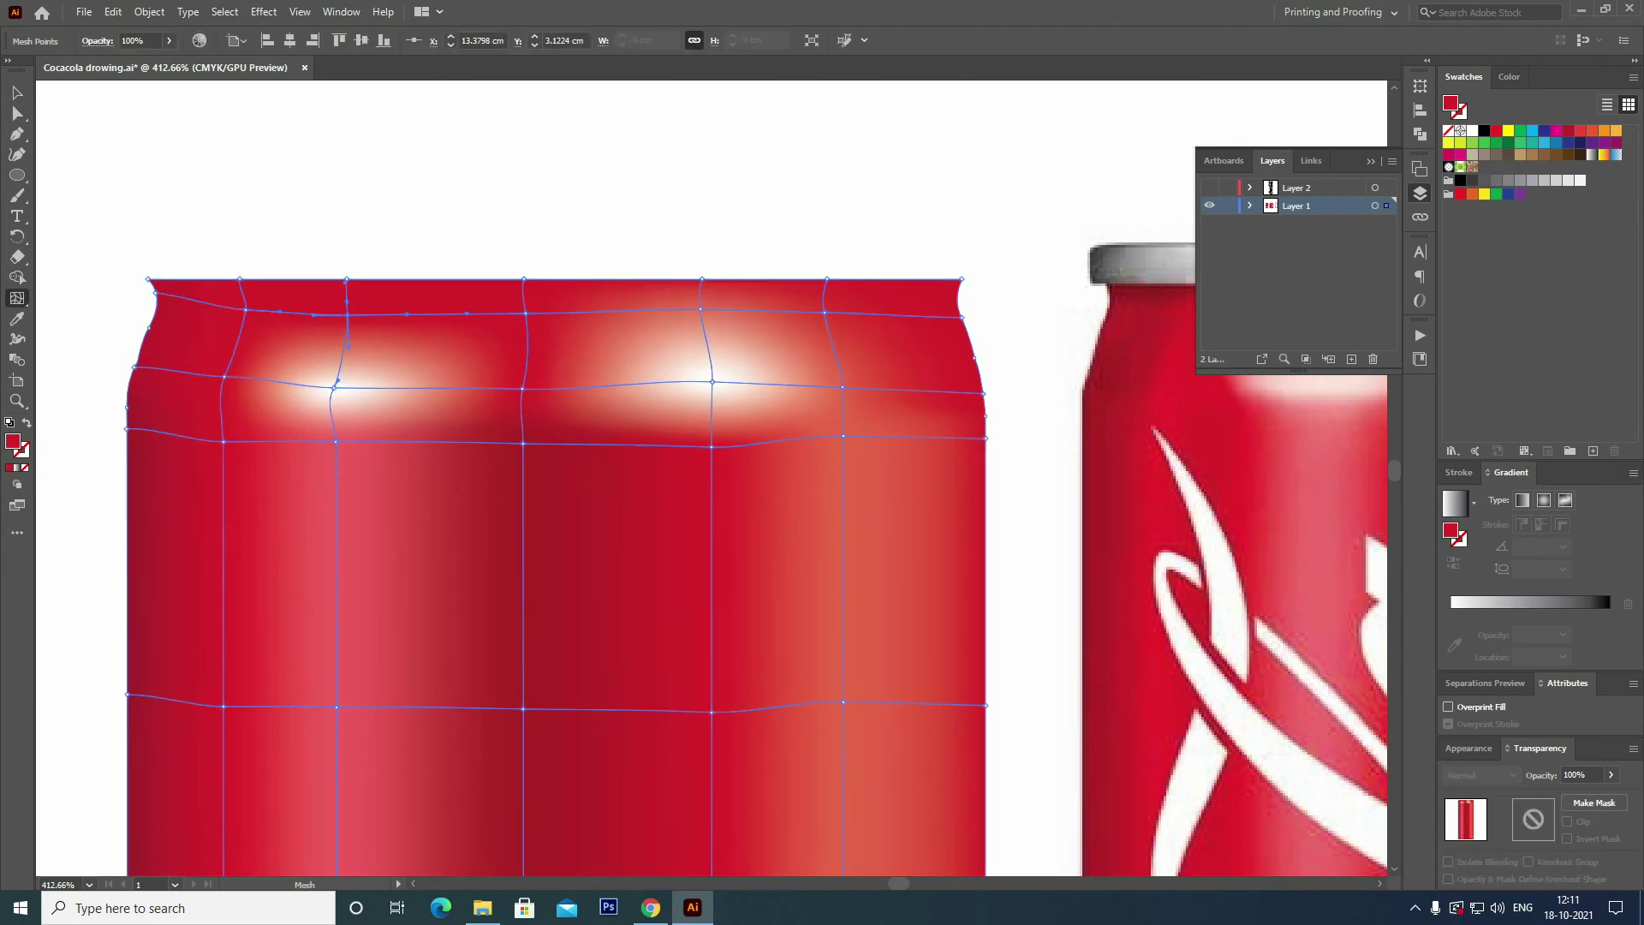
key(a)
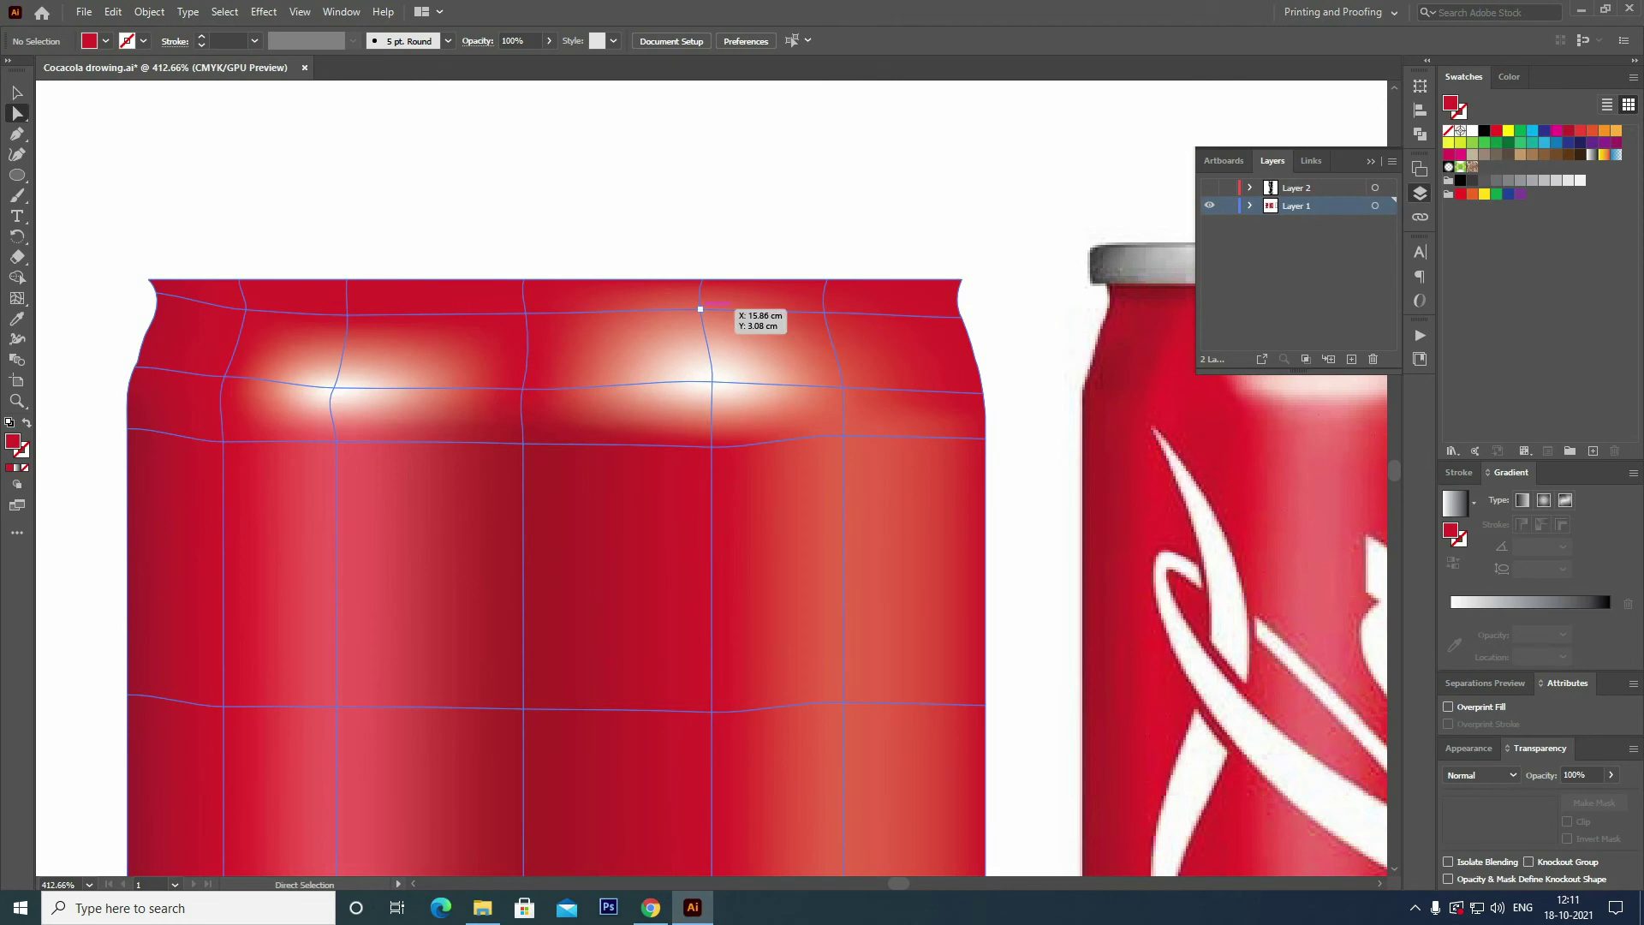
click(703, 332)
key(i)
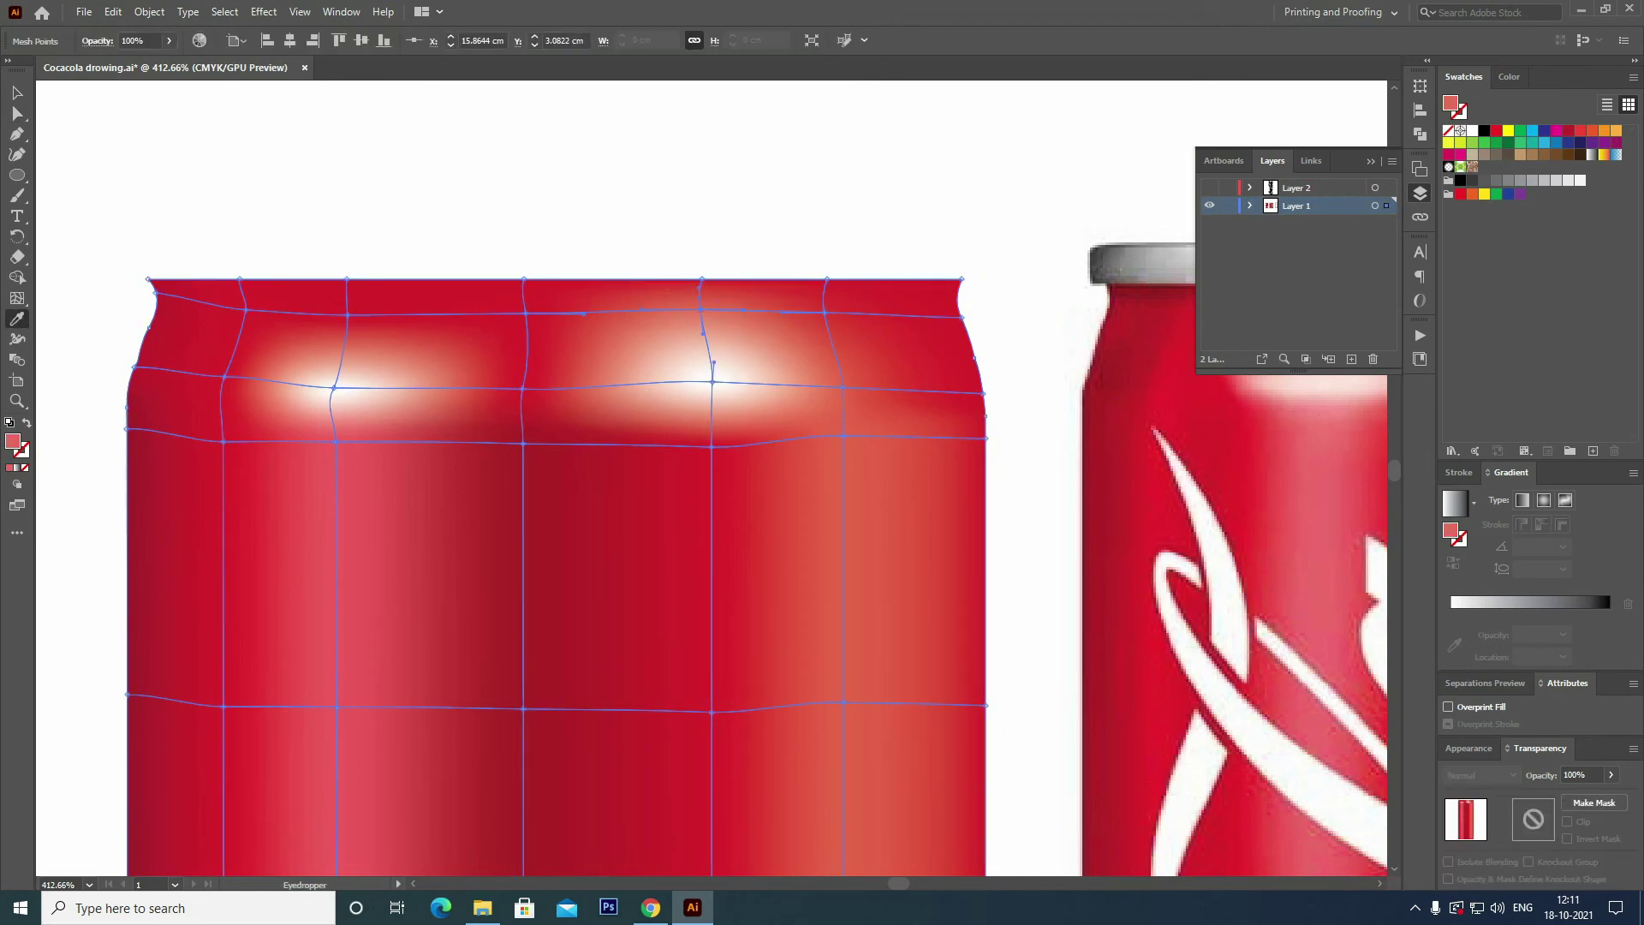
click(727, 308)
key(v)
Reframe the can top and sample photo colour onto the can's mesh.
key(ctrl+shift+a)
key(ctrl+minus)
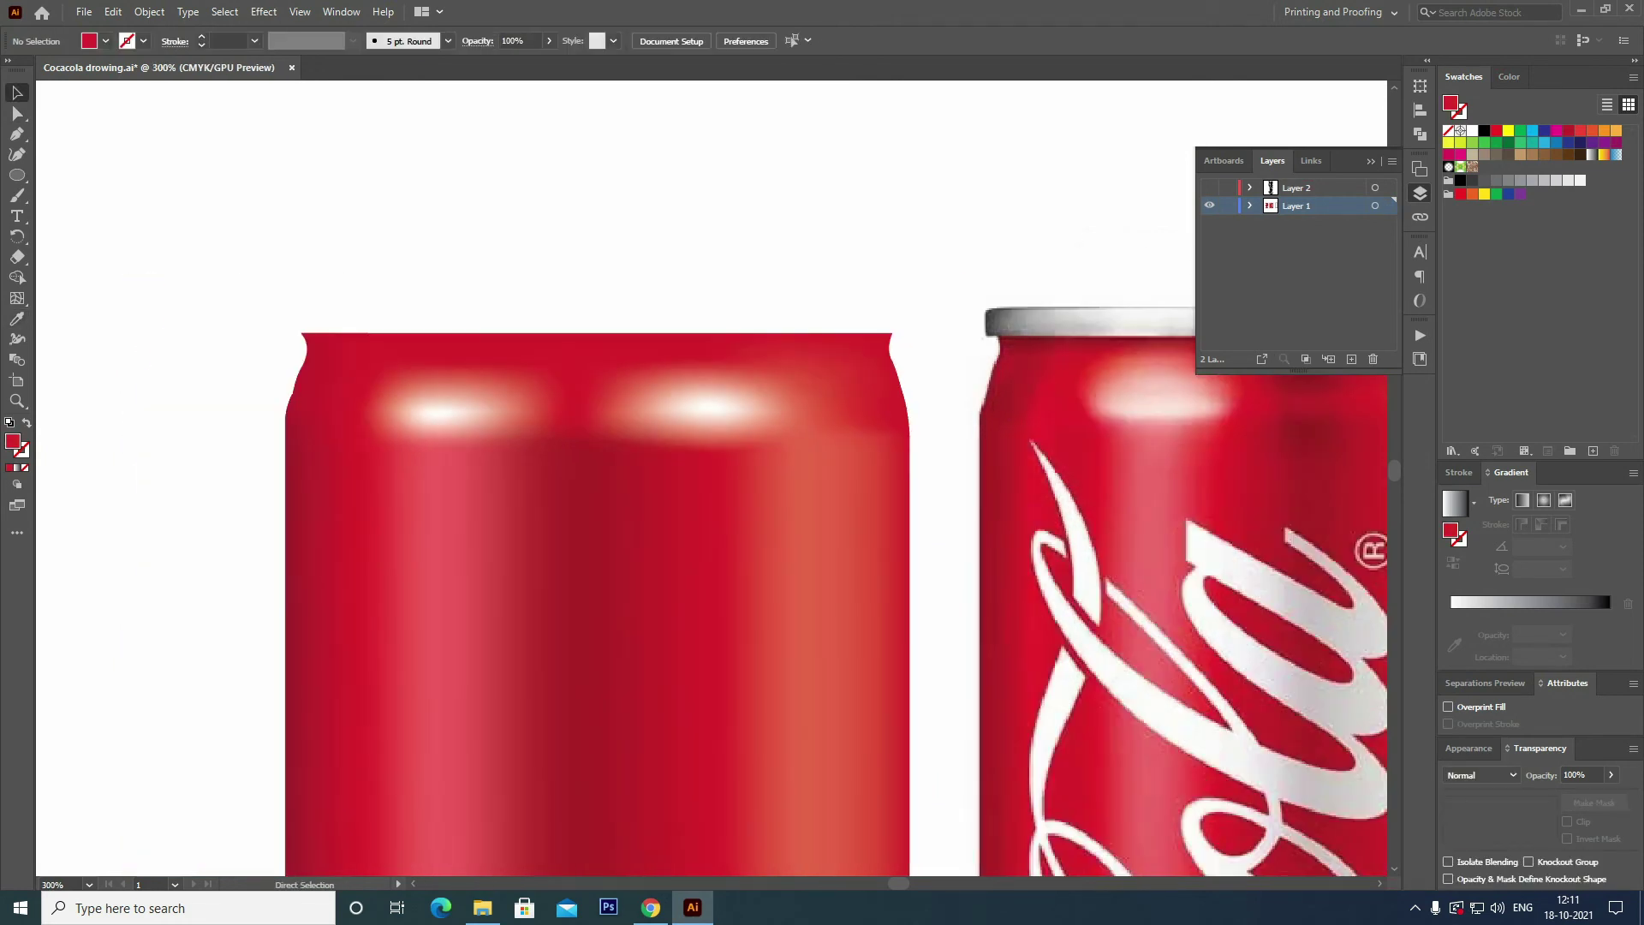
drag(770, 514, 644, 425)
click(177, 246)
key(i)
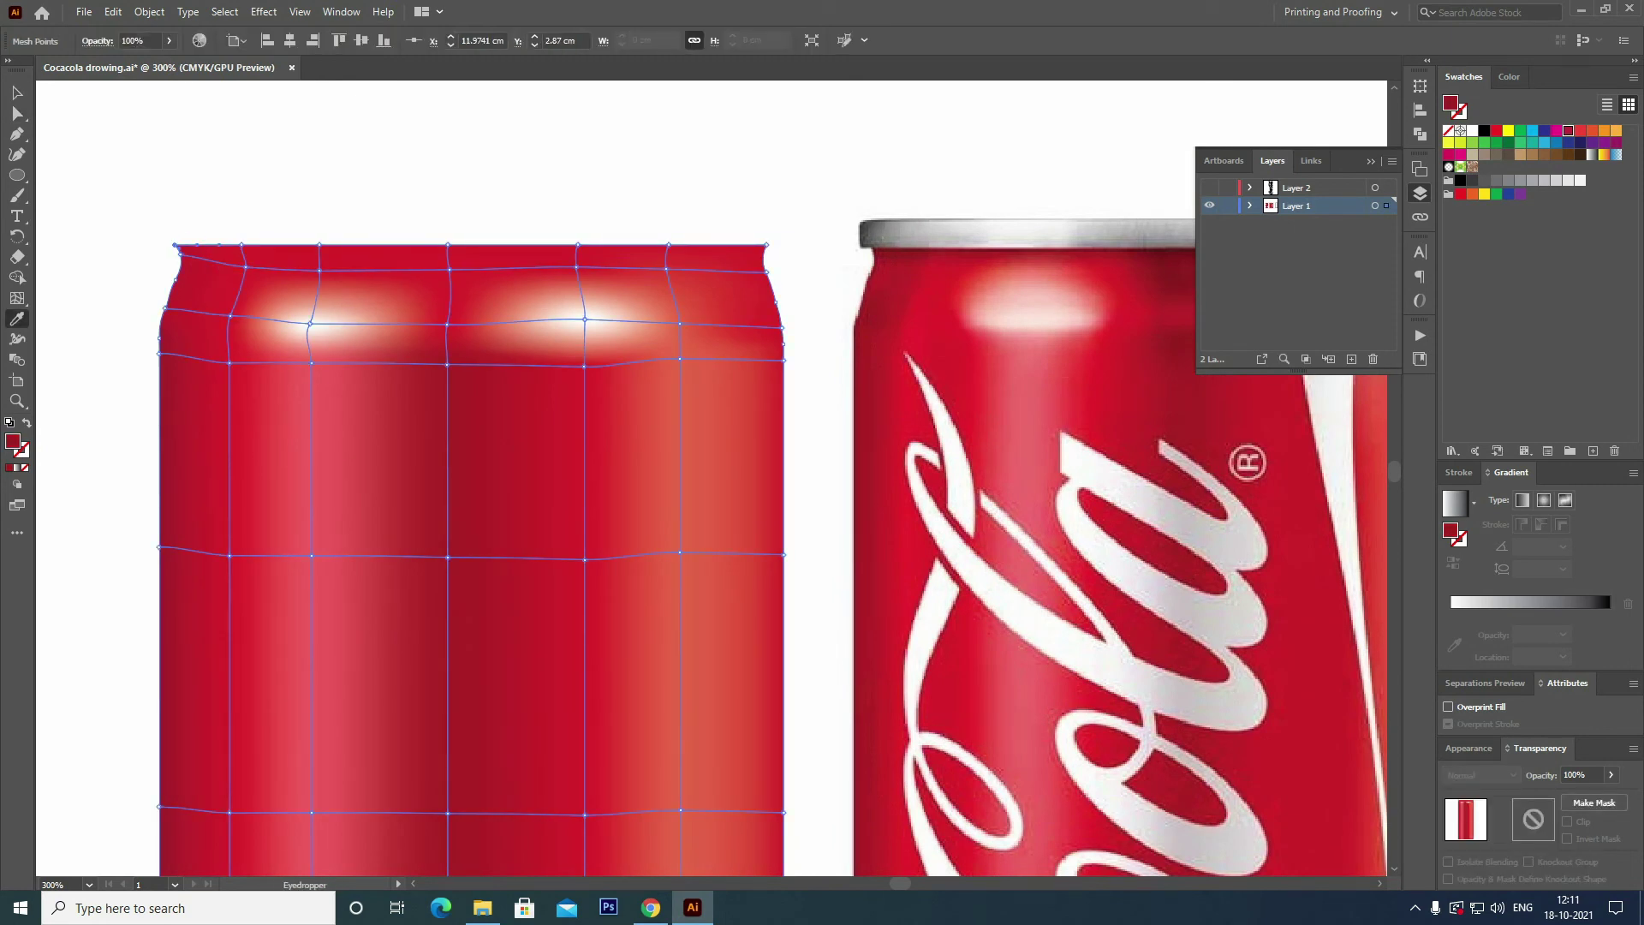
key(v)
key(ctrl+shift+a)
Darken the mesh at the can's top edge with a sampled dark red.
mouse_move(770, 514)
mouse_down()
mouse_move(676, 517)
mouse_move(735, 508)
mouse_up()
drag(110, 244, 142, 521)
key(a)
click(142, 521)
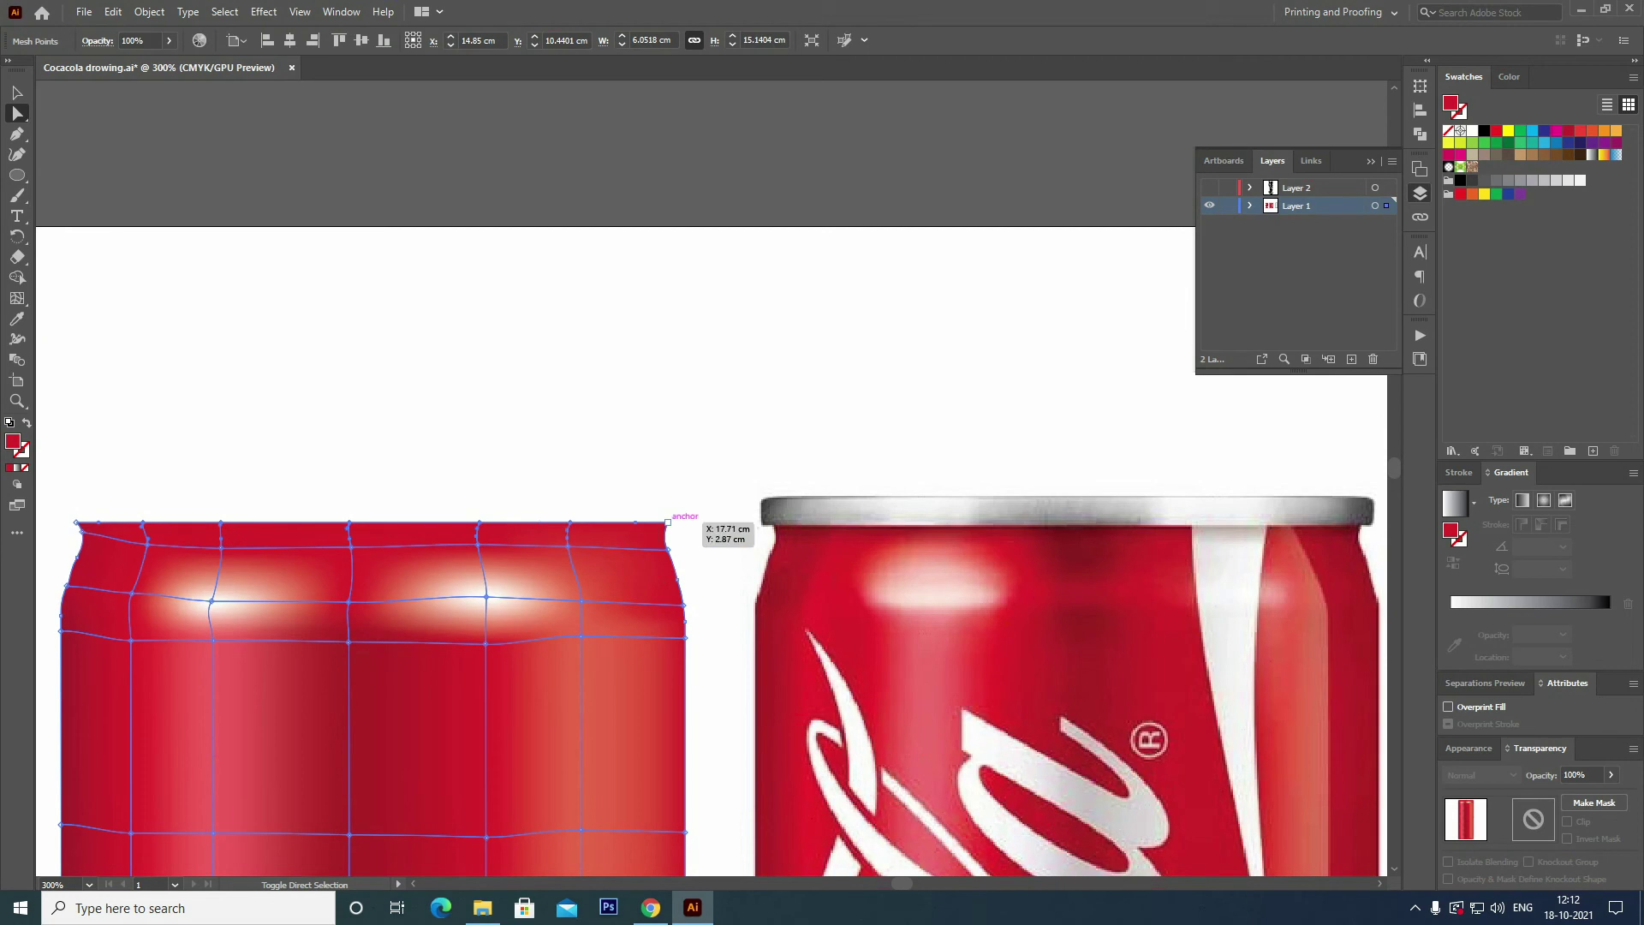
key(i)
click(600, 530)
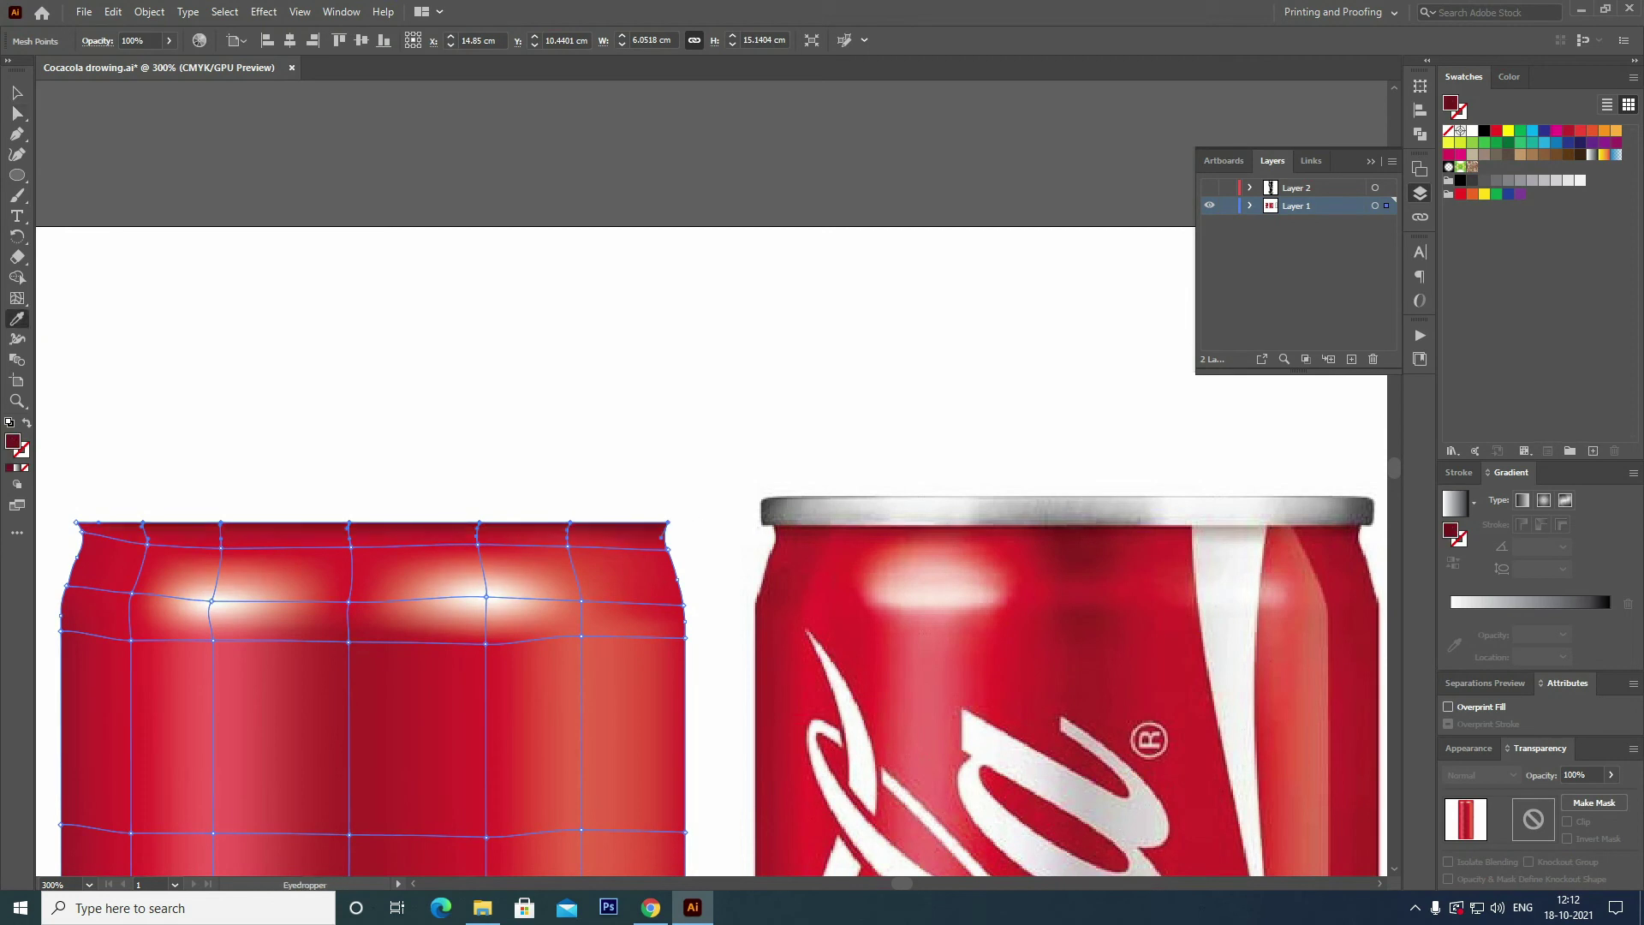
key(v)
key(ctrl+shift+a)
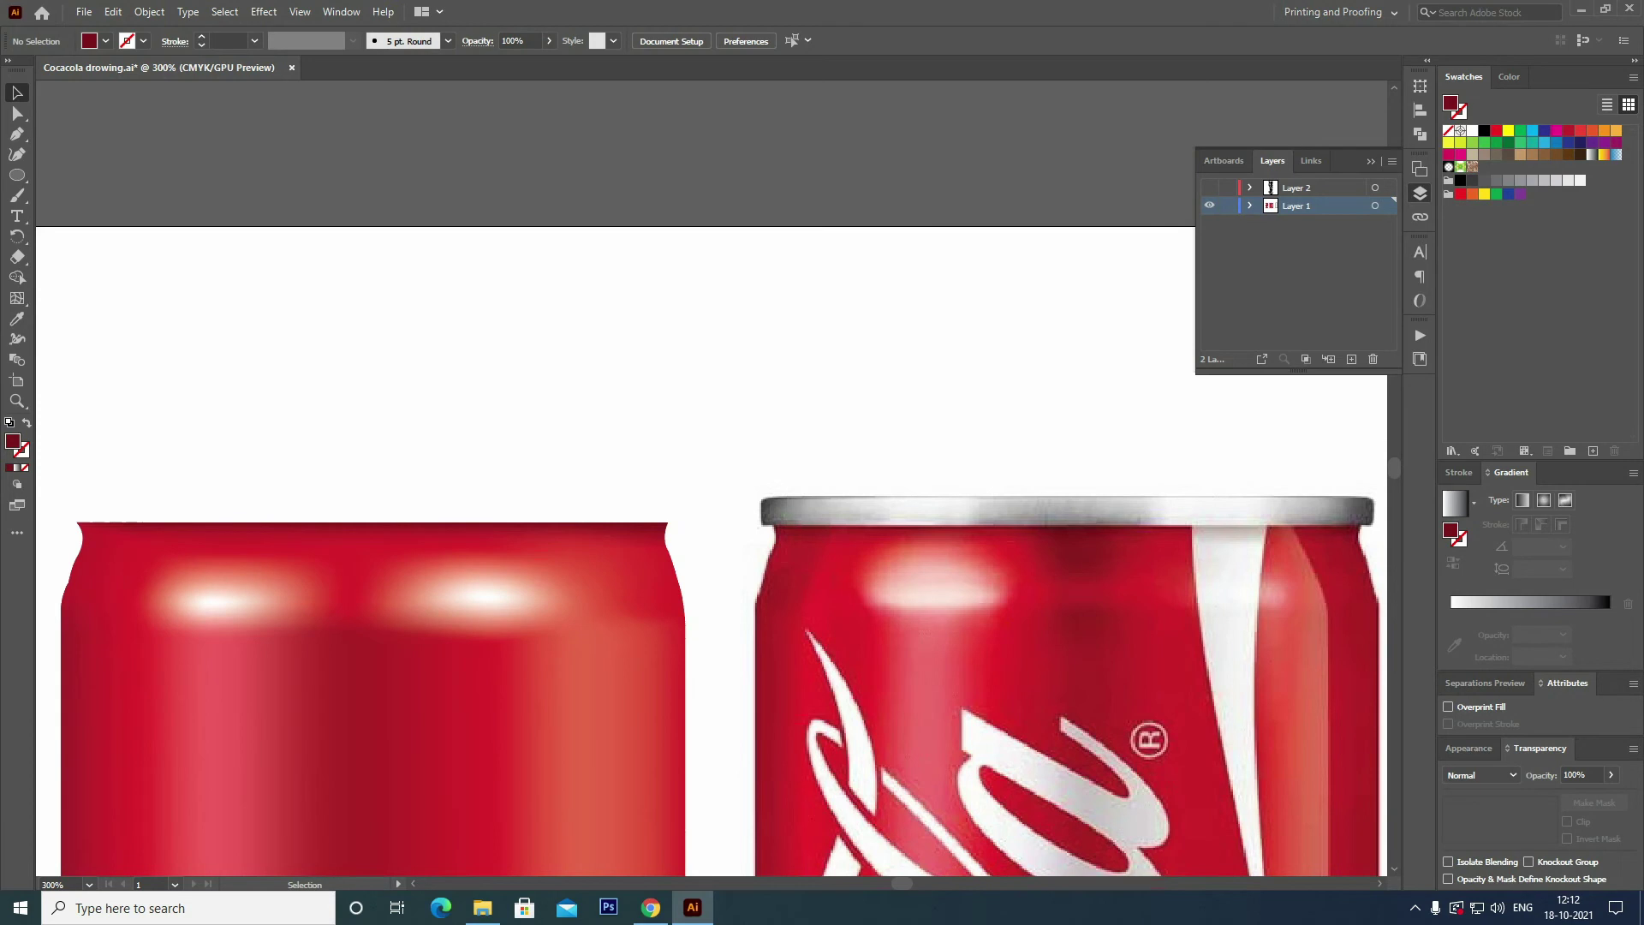
Zoom out to both can tops and restore the default fill and stroke.
click(369, 685)
key(ctrl+shift+a)
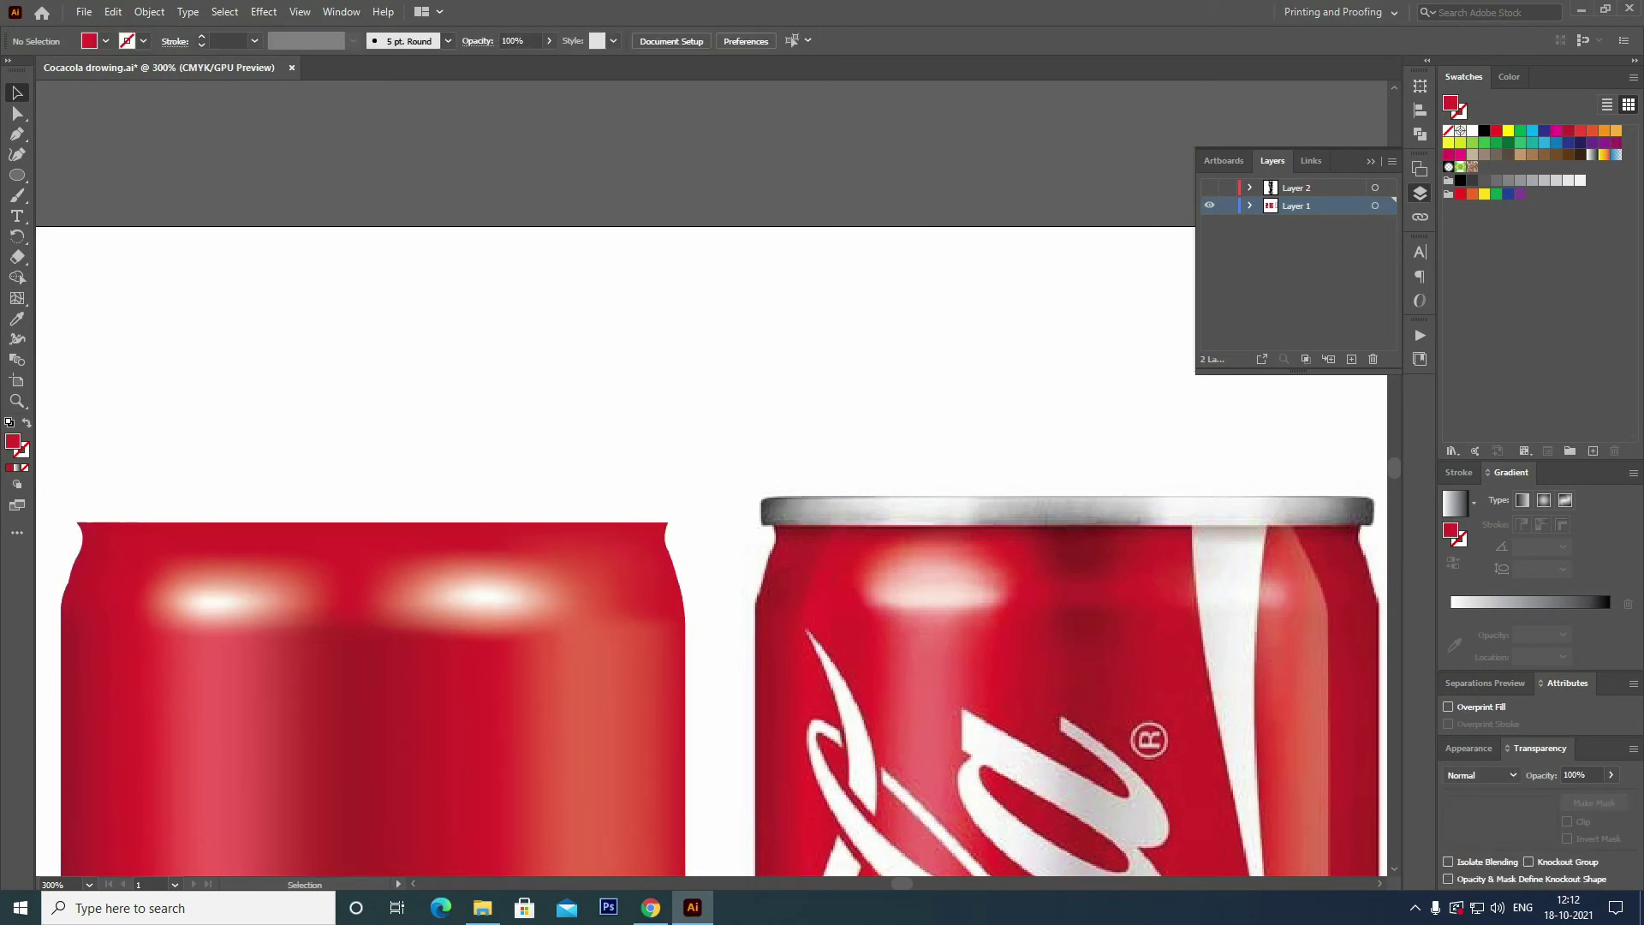
key(ctrl+minus)
key(ctrl+minus)
scroll(630, 477, down, 5)
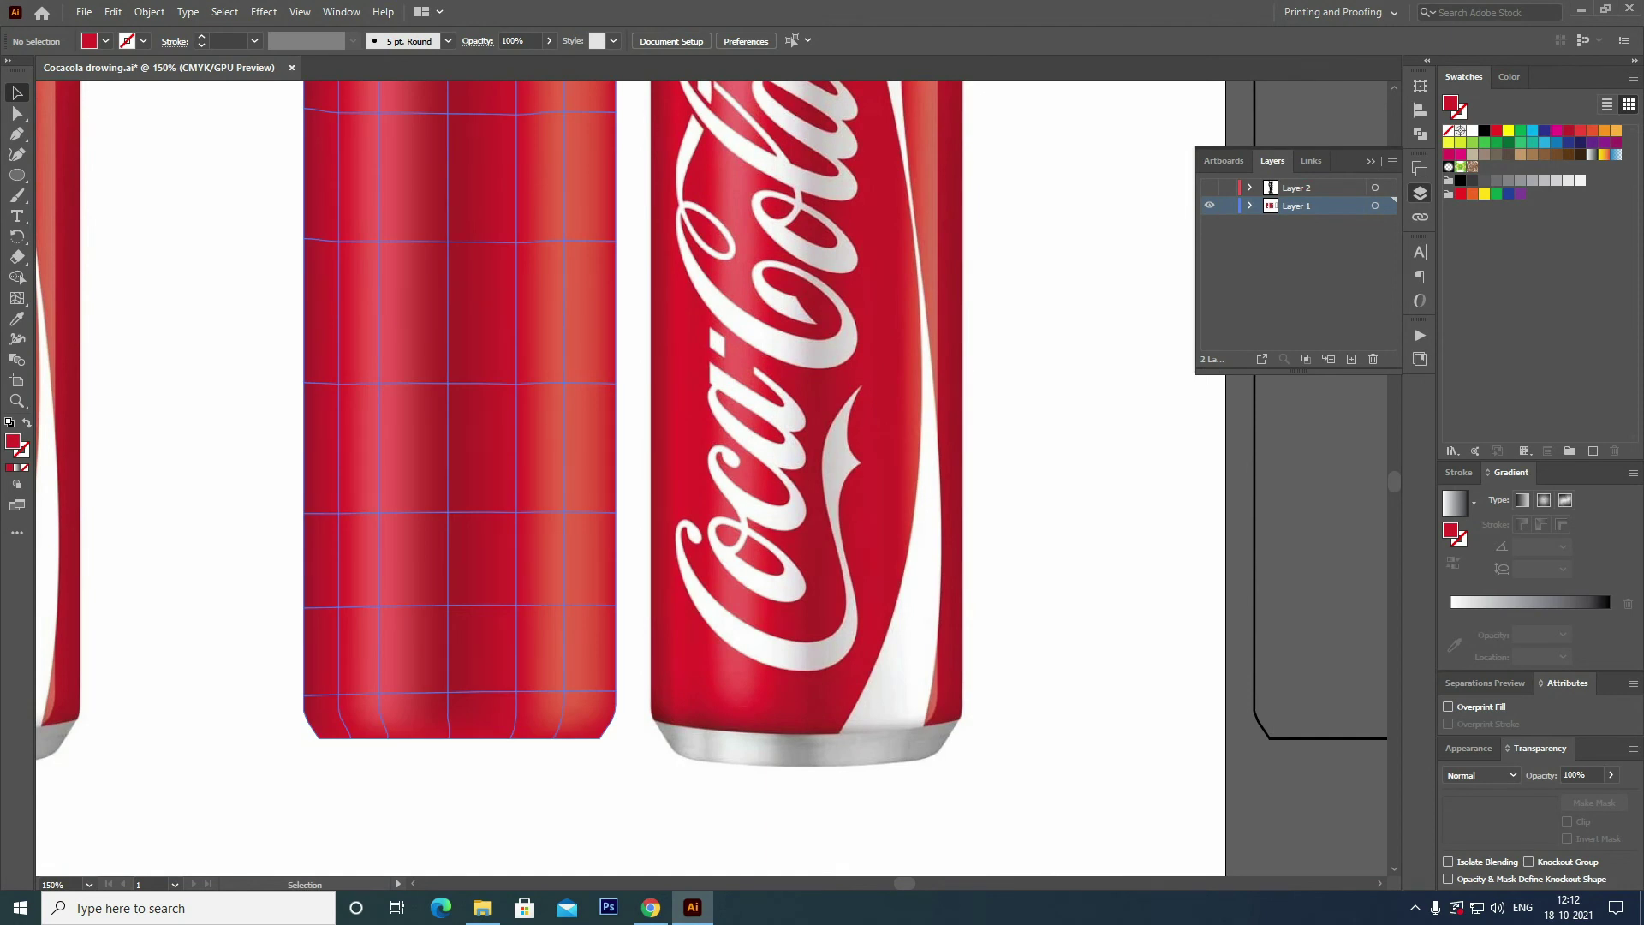
drag(651, 428, 527, 599)
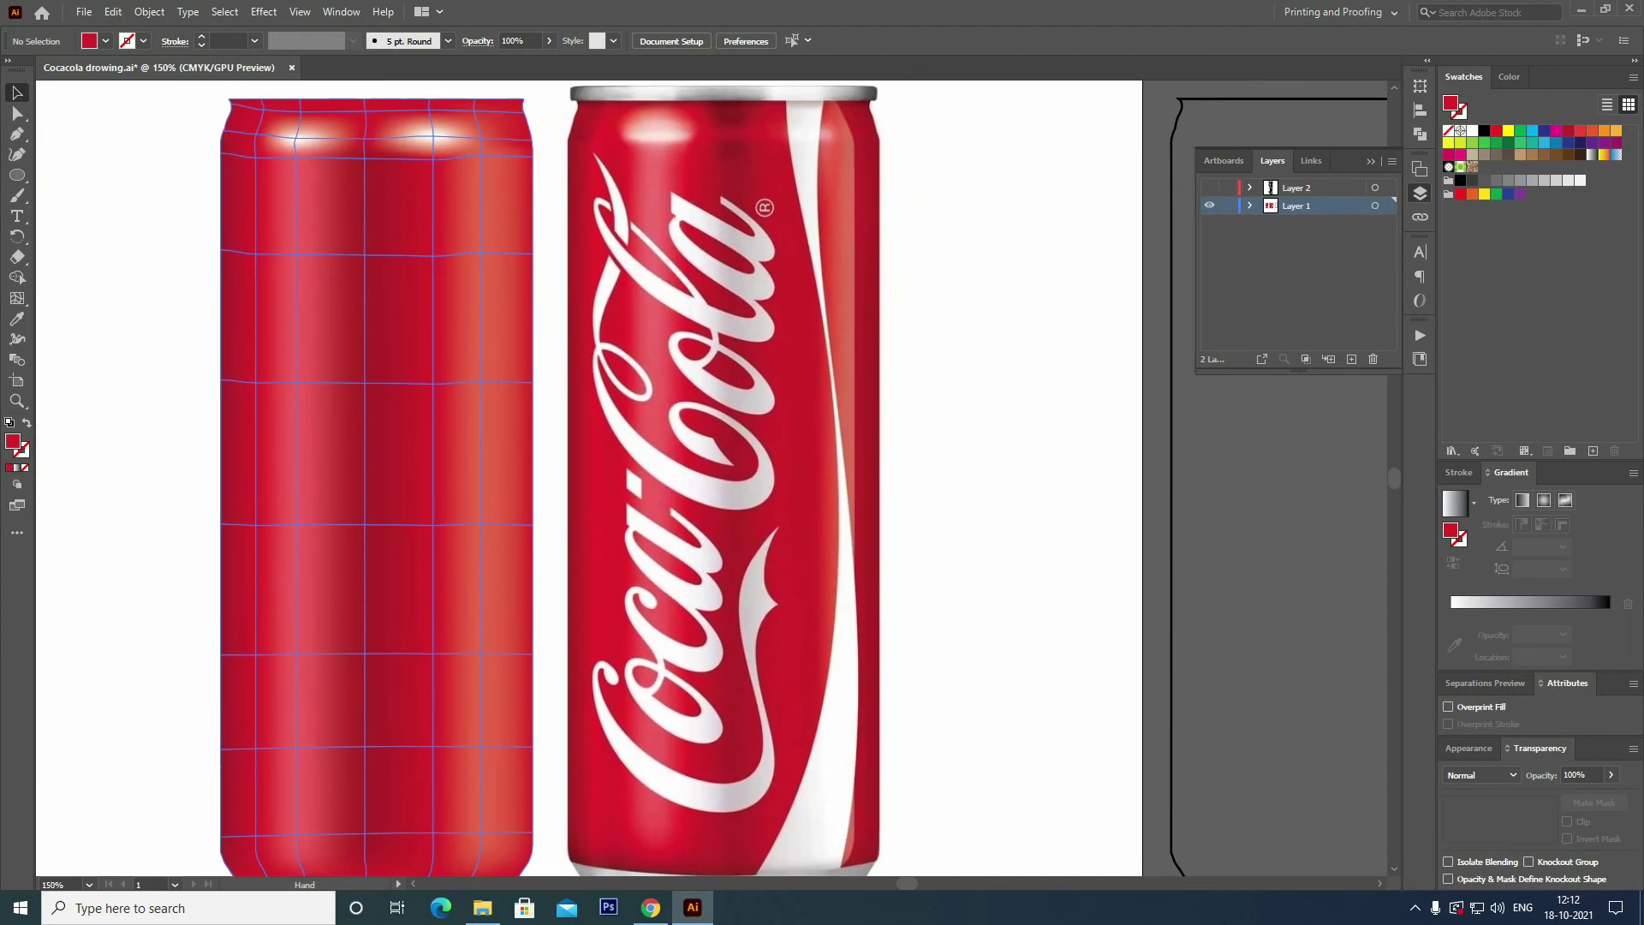
key(d)
key(slash)
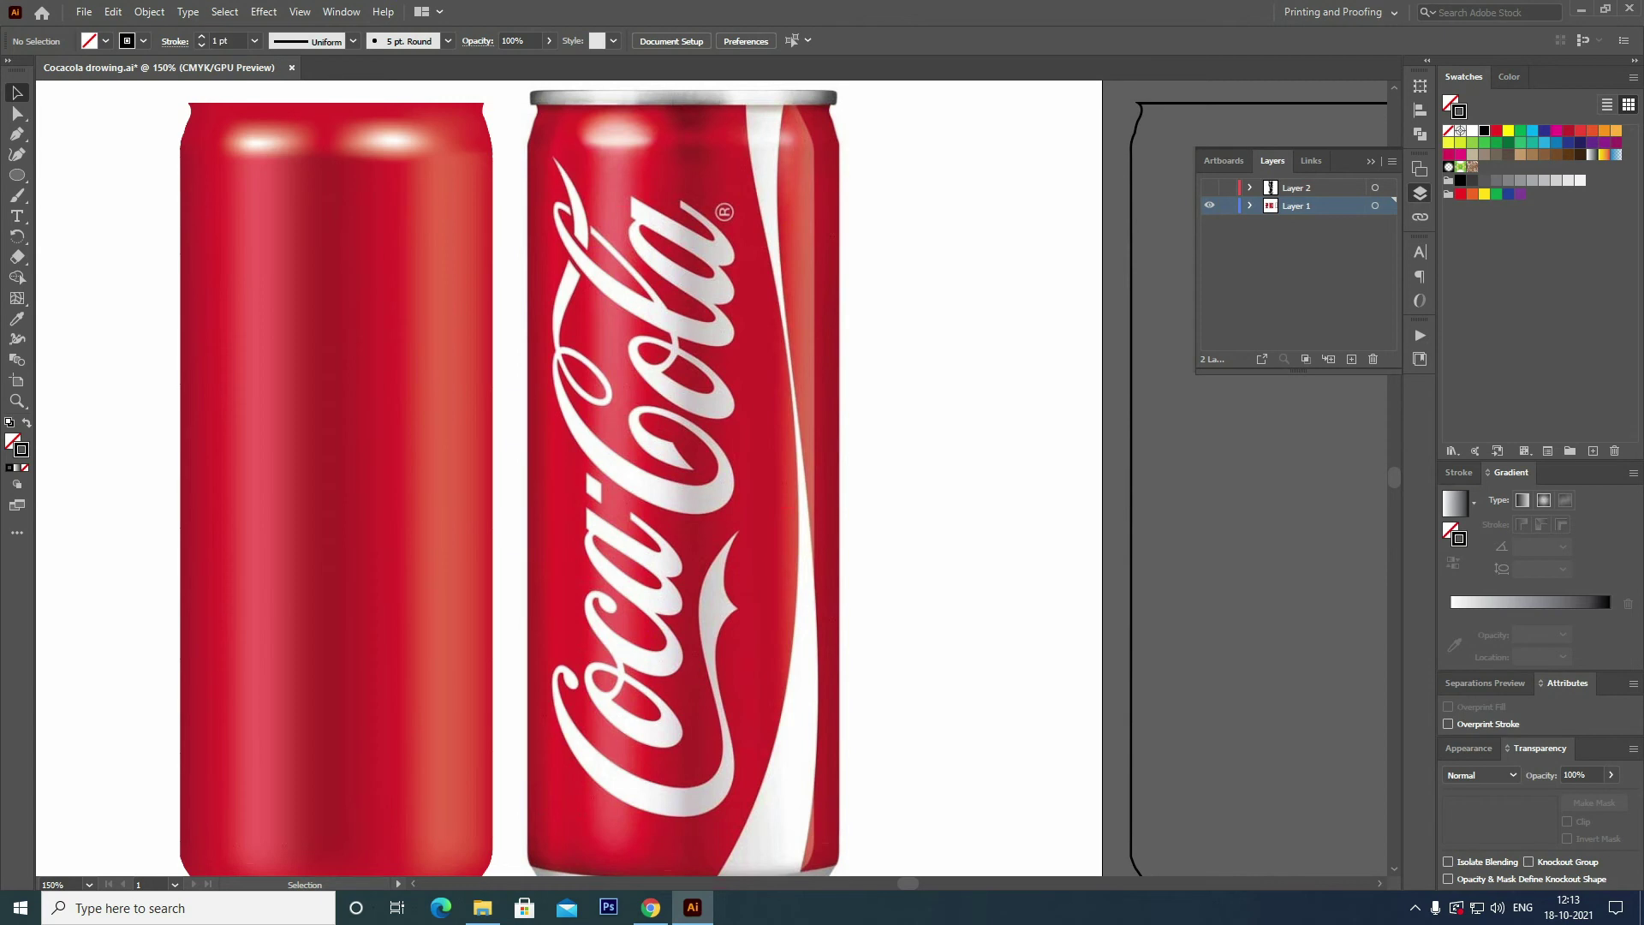
Pen-trace the white stripe's first edge from the top down to its bottom corner.
key(ctrl+equal)
key(p)
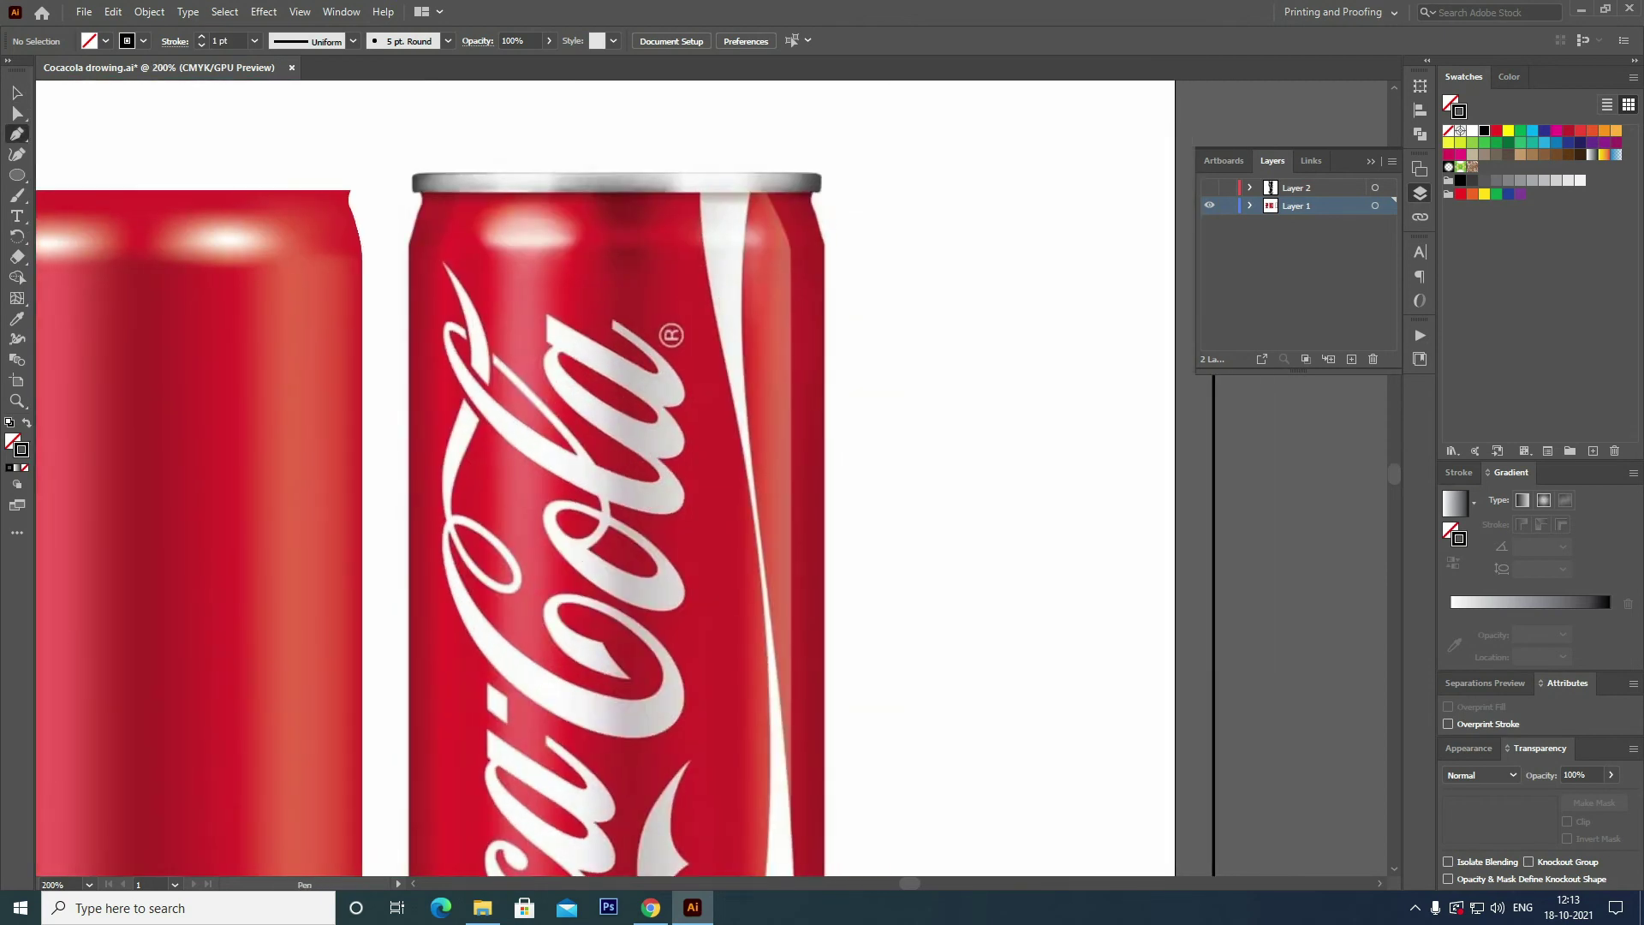
click(701, 183)
click(751, 184)
mouse_move(744, 381)
mouse_down()
mouse_move(755, 446)
mouse_move(725, 445)
mouse_up()
scroll(770, 463, down, 5)
scroll(724, 420, down, 3)
drag(784, 712, 746, 869)
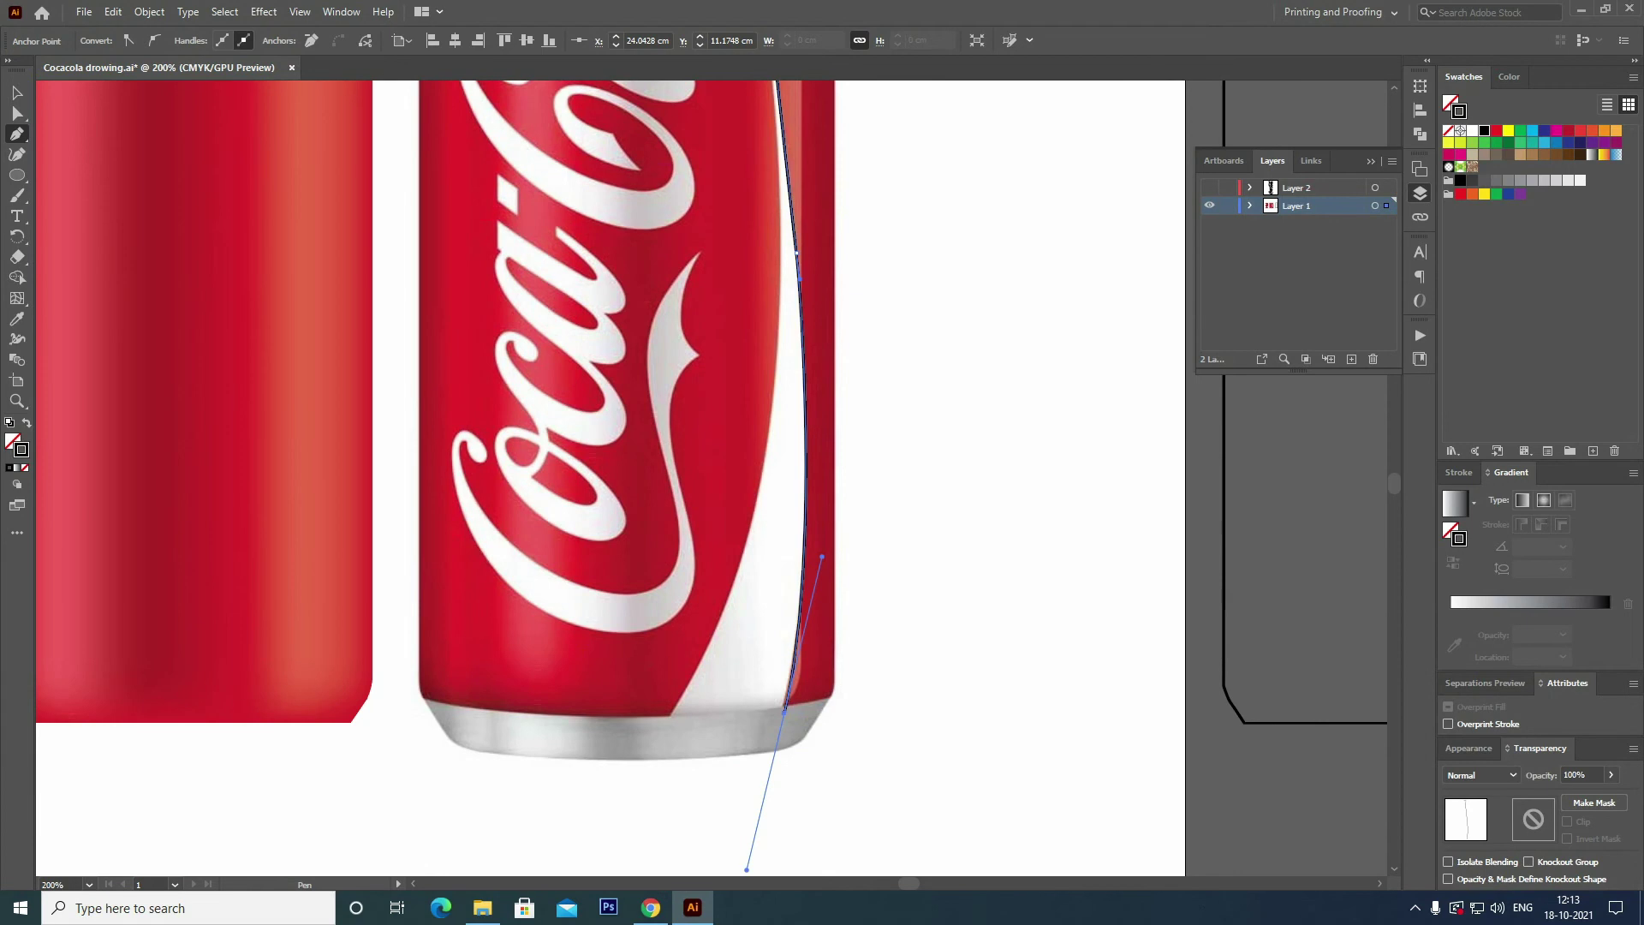
click(784, 713)
click(665, 714)
key(ctrl+z)
click(666, 722)
Trace back up the stripe's other edge and close the path along the top rim.
scroll(665, 722, up, 1)
drag(758, 411, 759, 635)
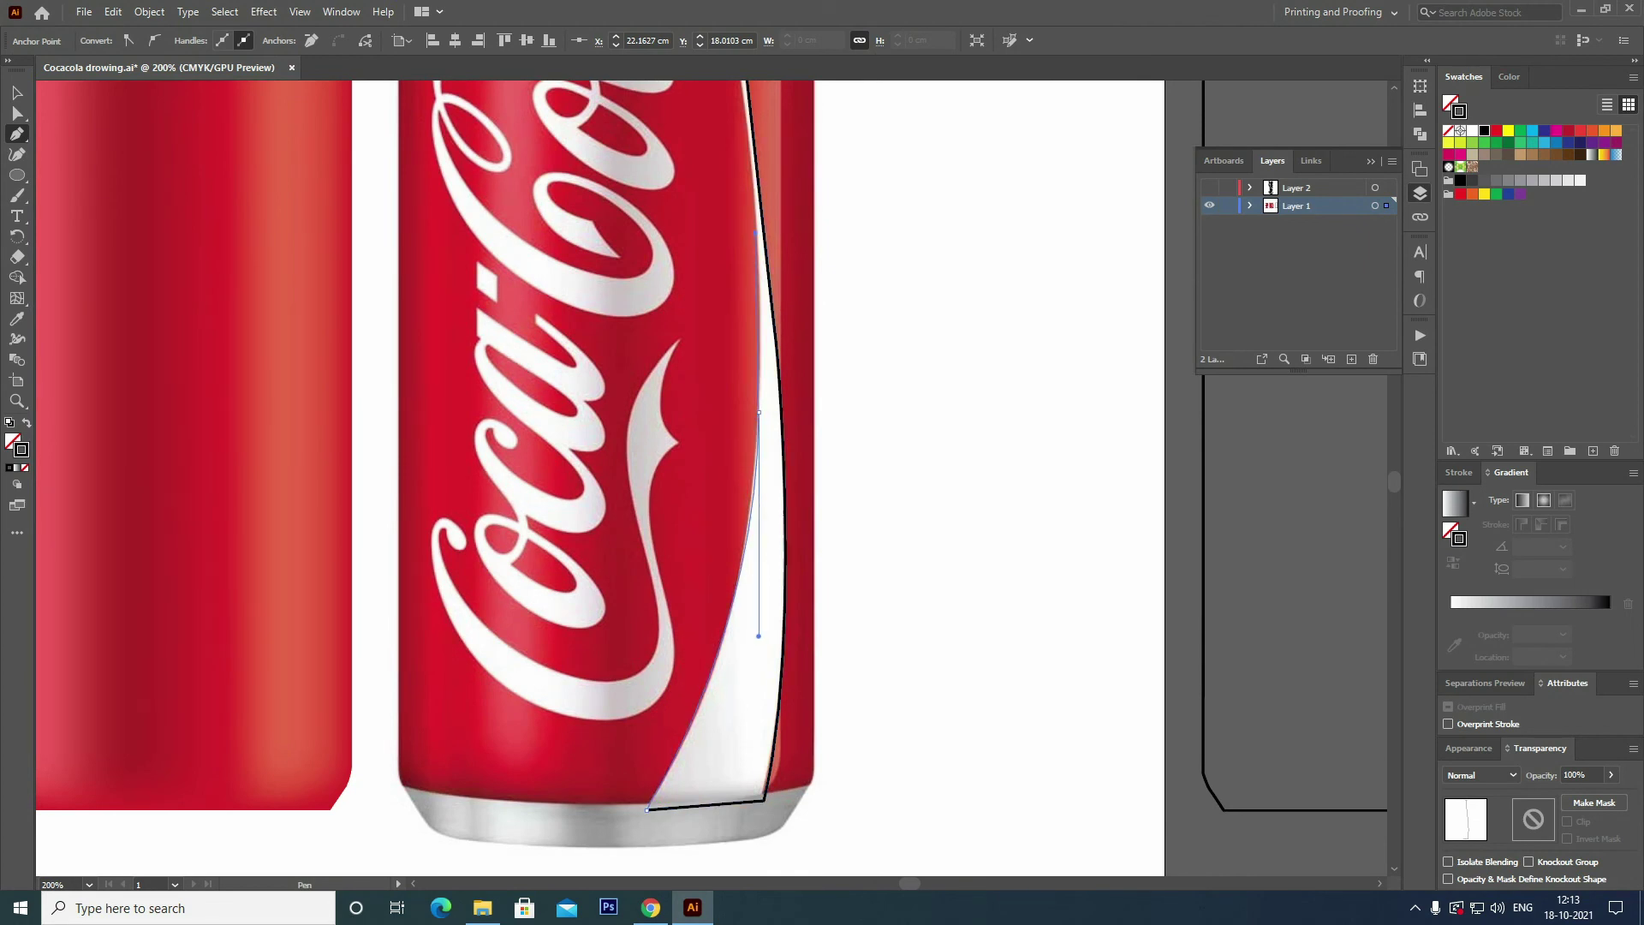
scroll(766, 342, up, 2)
click(736, 341)
click(725, 246)
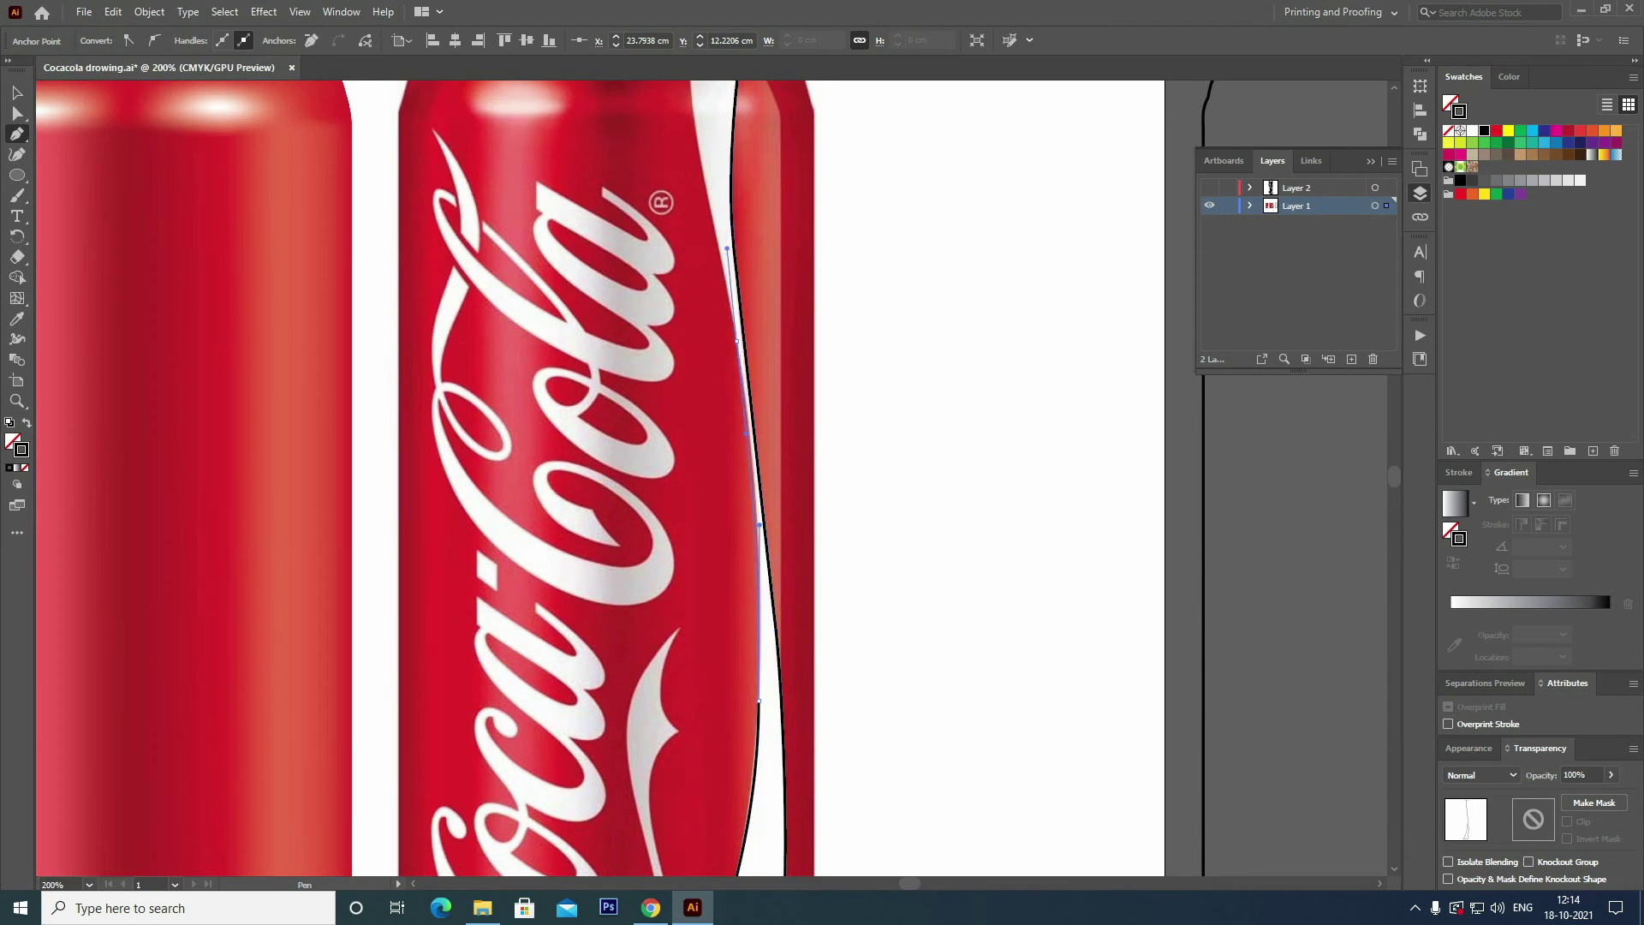
scroll(754, 256, up, 3)
click(655, 439)
click(707, 439)
key(v)
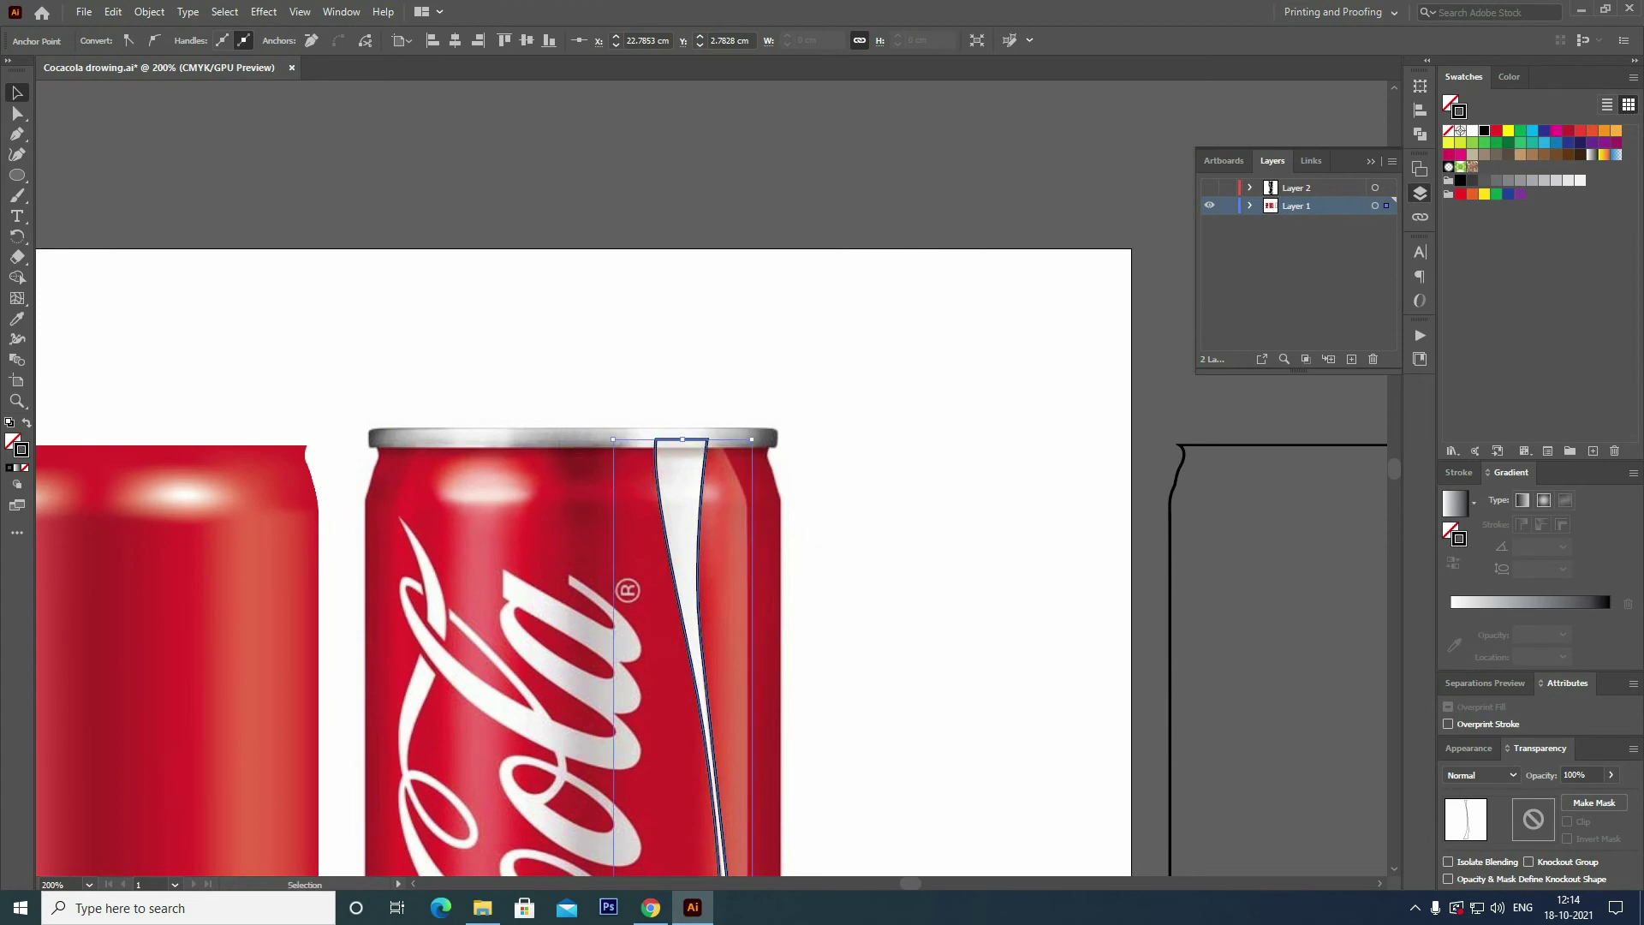
click(841, 433)
Swap fill and stroke on the stripe shape and fill it white.
scroll(841, 434, down, 2)
click(729, 395)
key(shift+x)
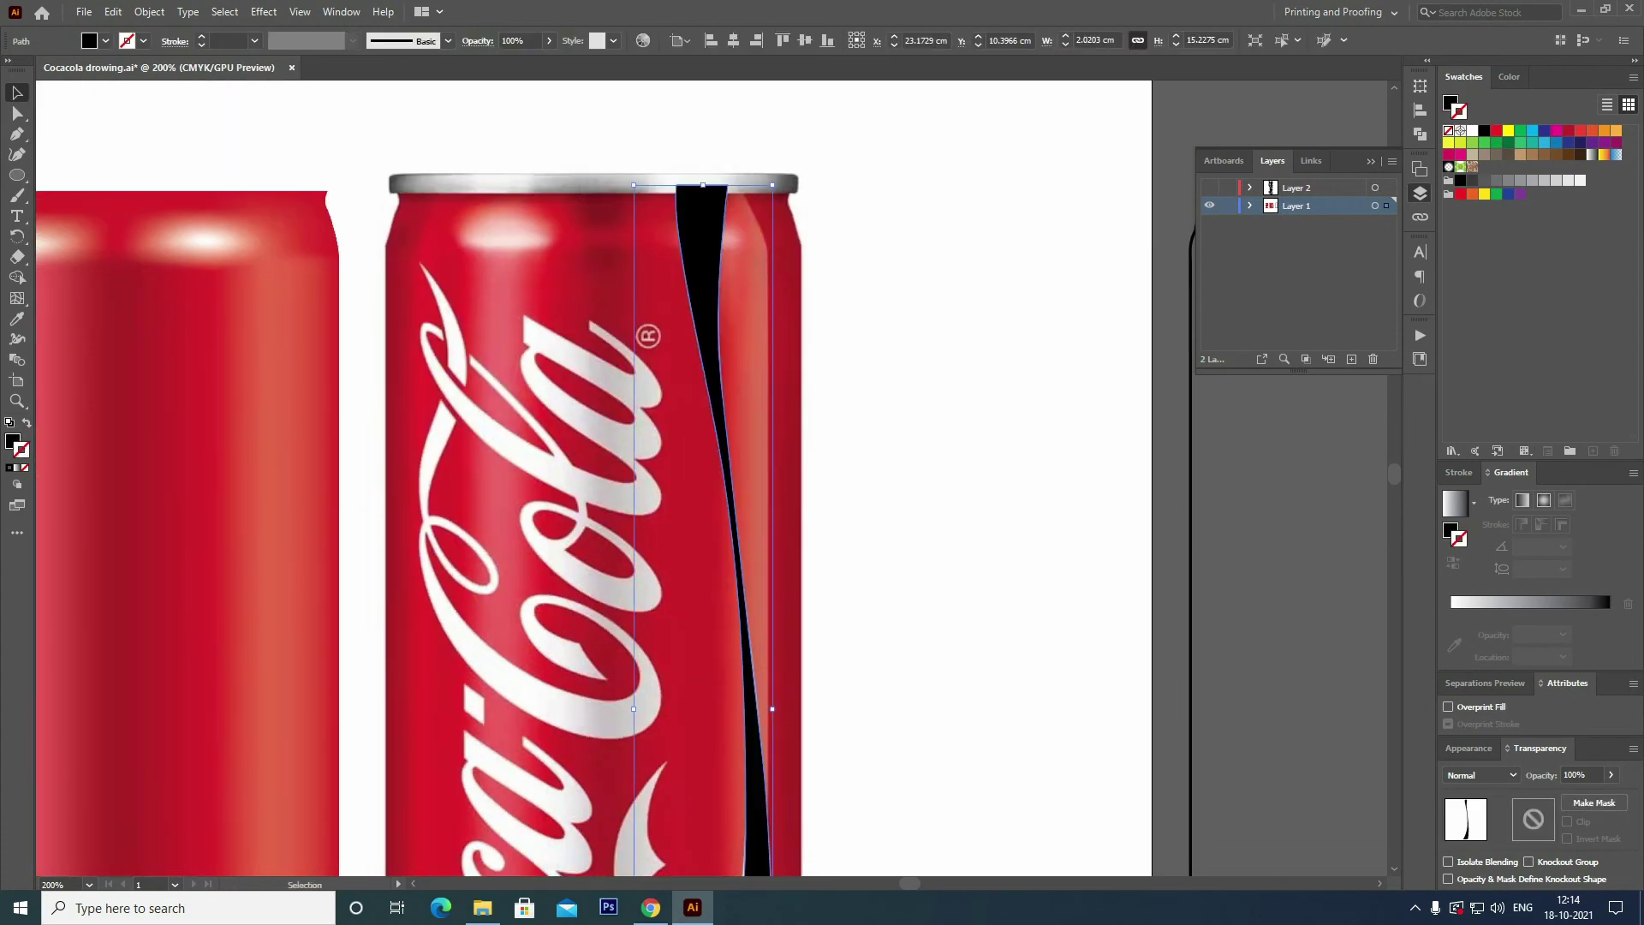
click(1472, 130)
Start an outline pen path at the can's top right with a curved rim-corner anchor.
key(ctrl+shift+a)
key(h)
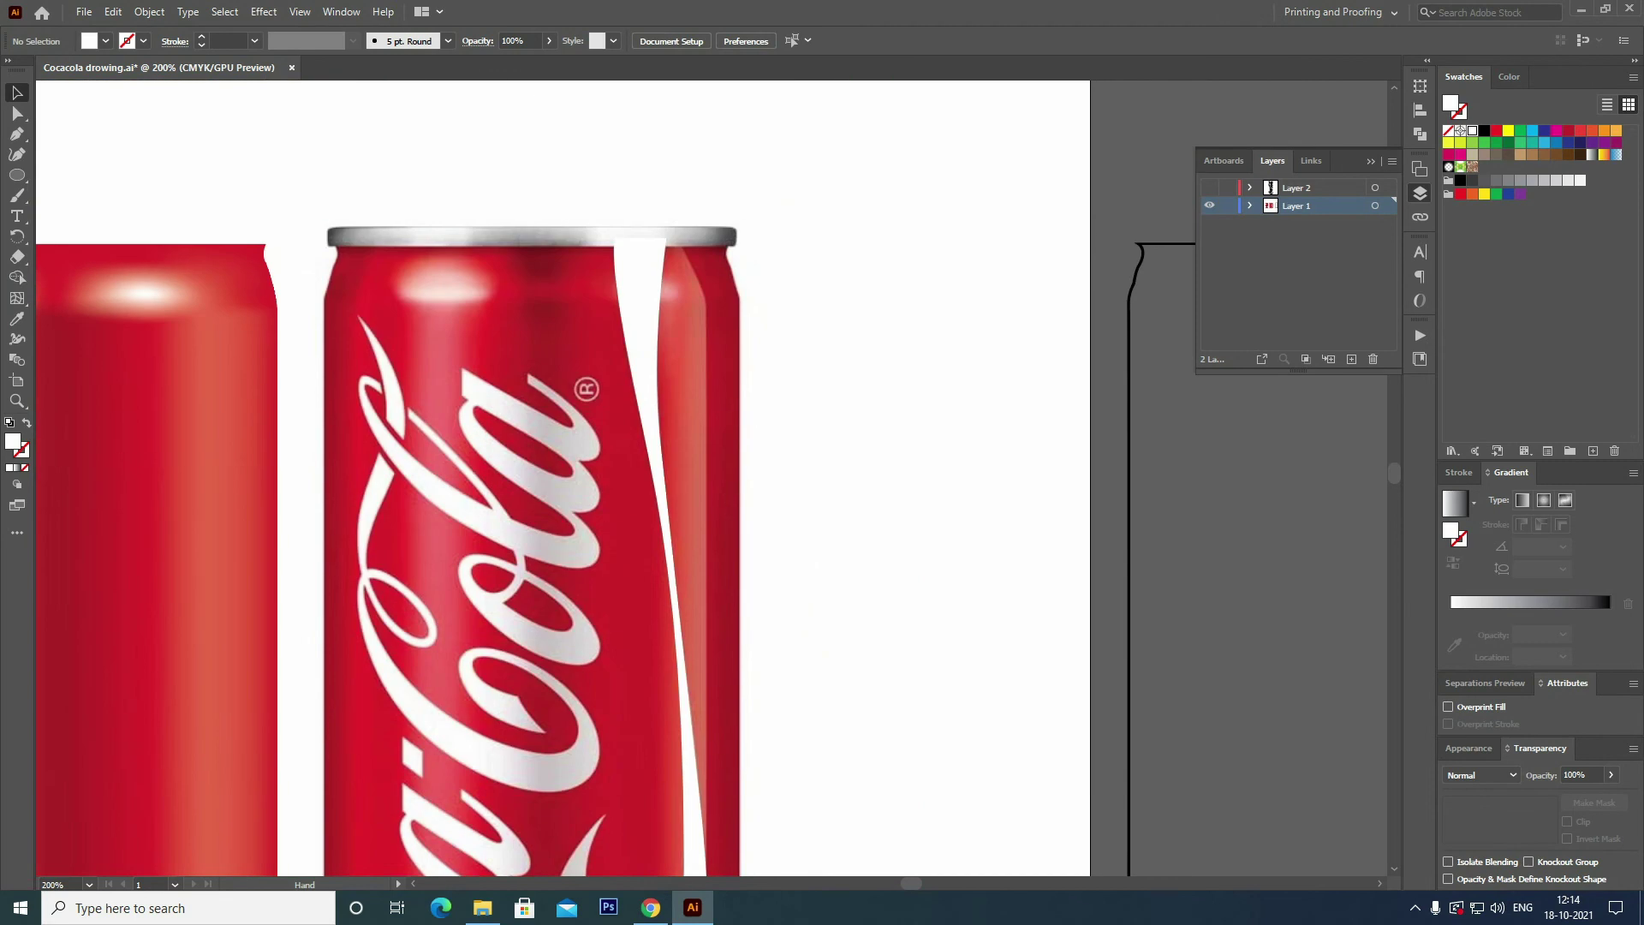
drag(513, 514, 412, 497)
key(p)
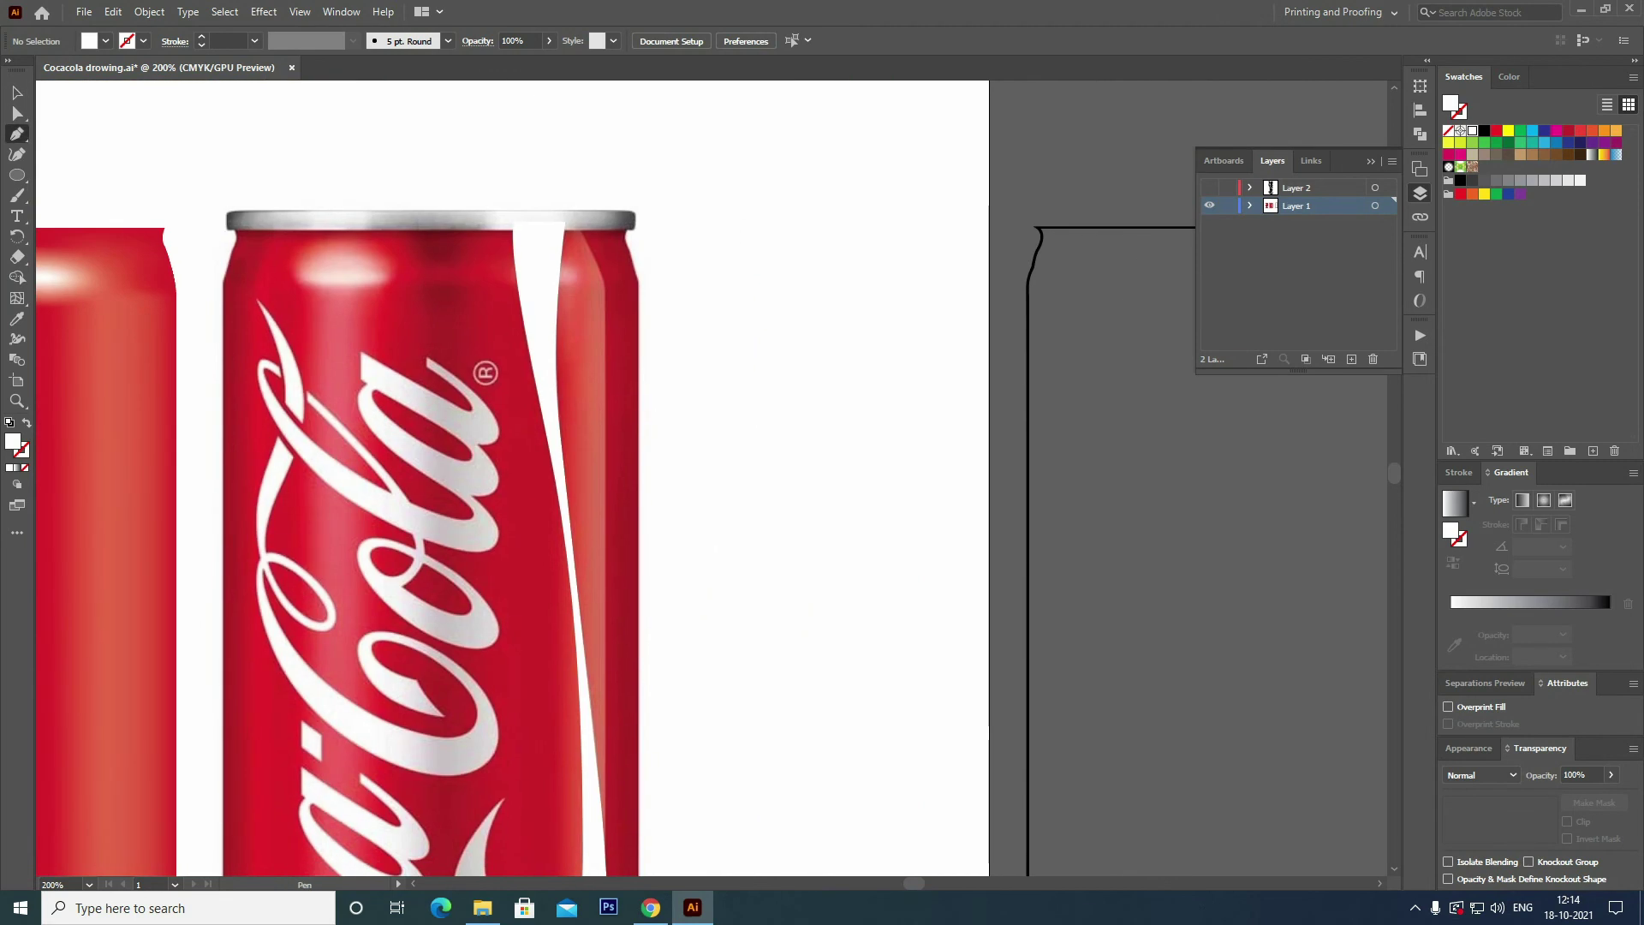
key(shift+x)
key(ctrl+plus)
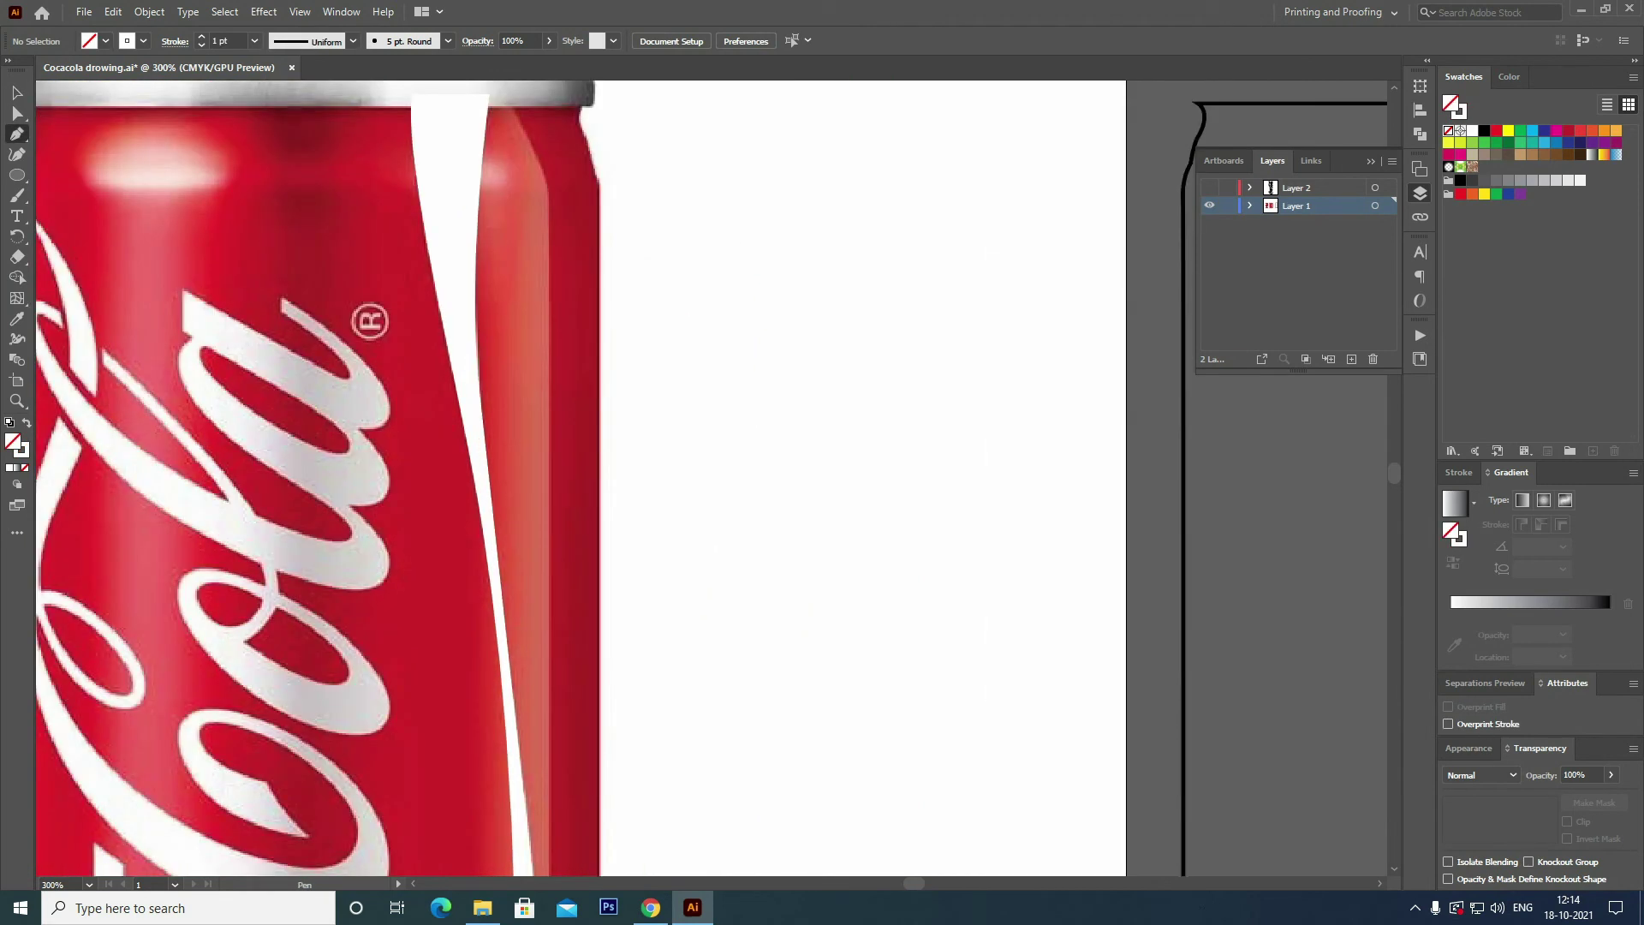
click(507, 94)
key(ctrl+z)
scroll(547, 479, up, 1)
click(504, 105)
drag(542, 184, 550, 272)
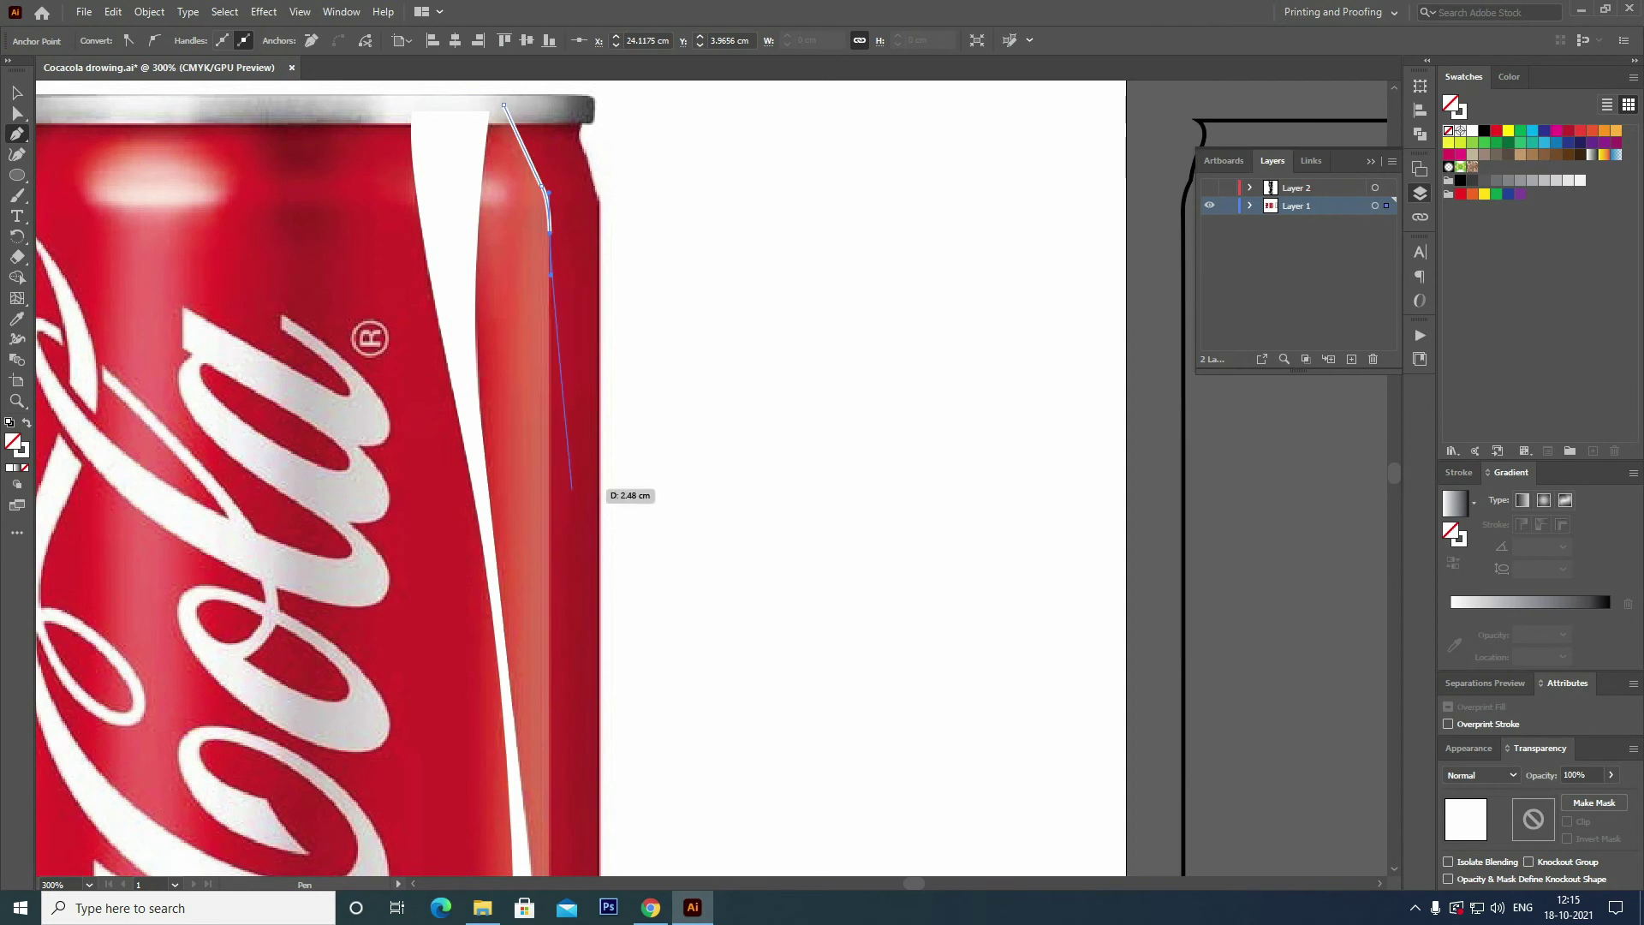
Extend the edge path down the right side, ending in a curved foot at the bottom rim.
scroll(606, 283, down, 10)
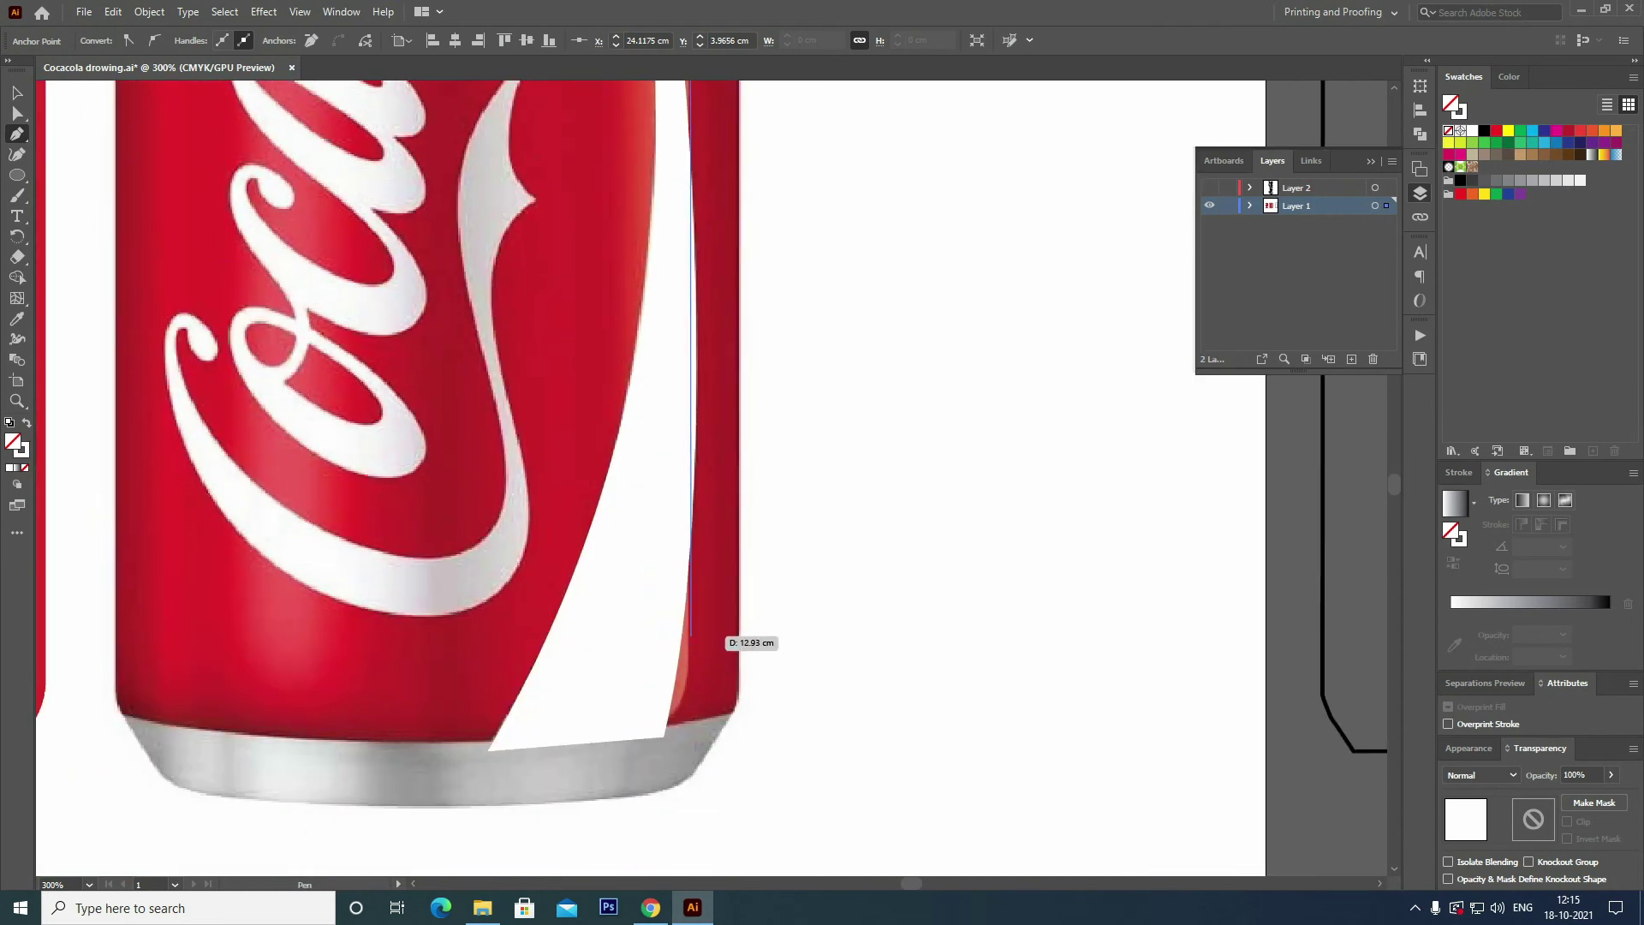
click(689, 635)
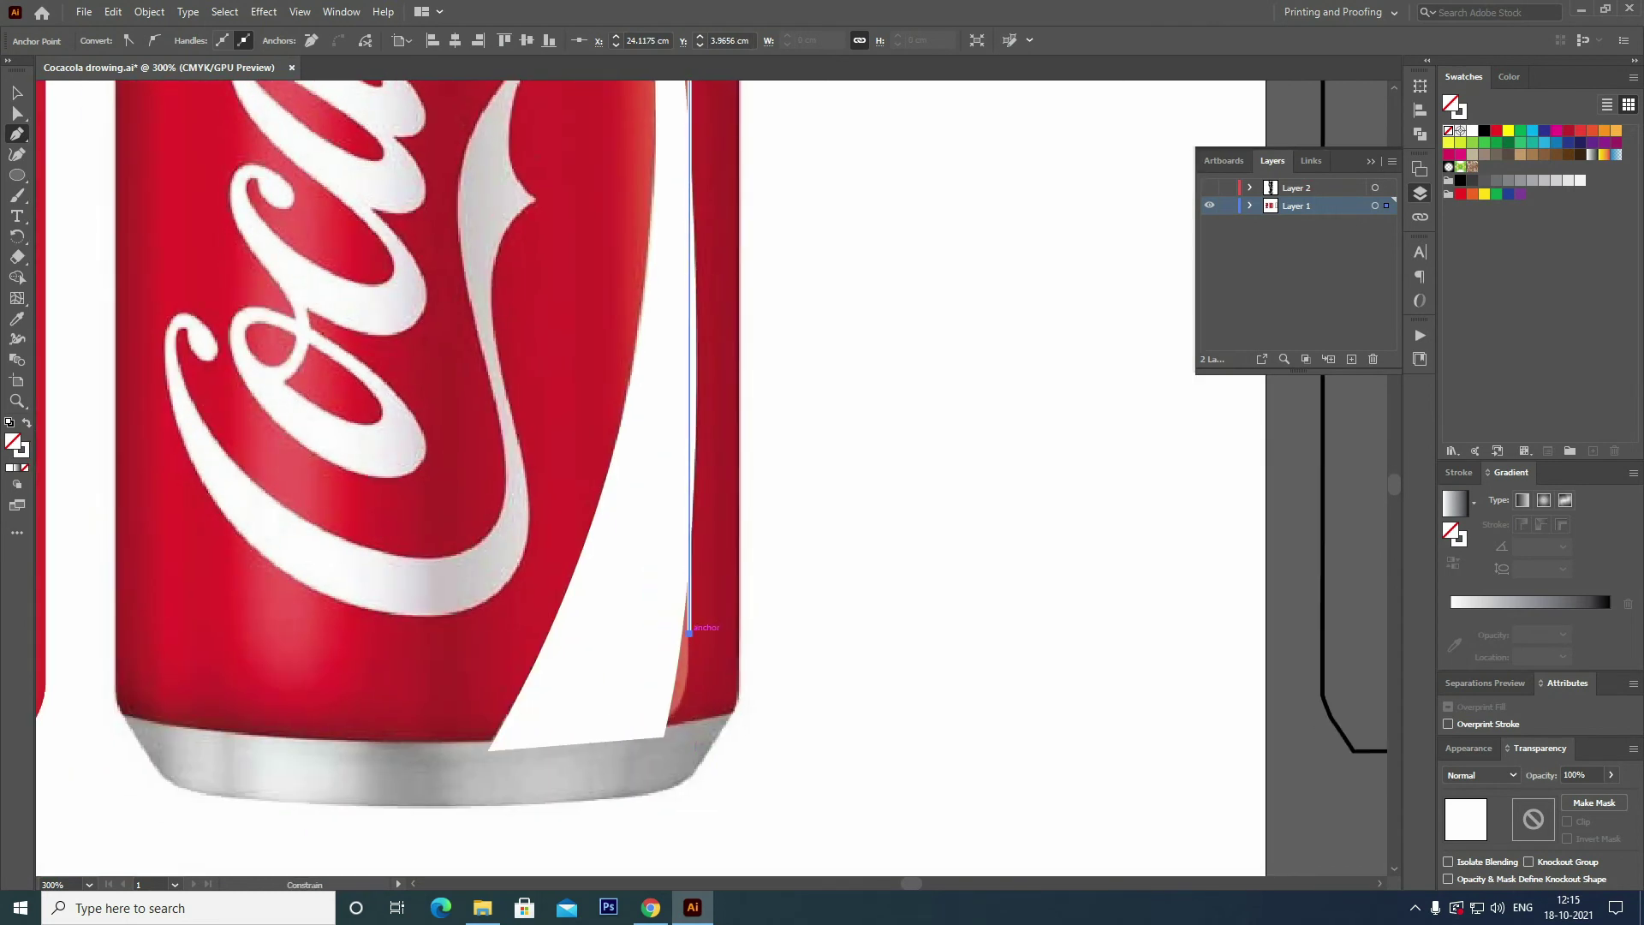
drag(639, 750, 578, 798)
key(v)
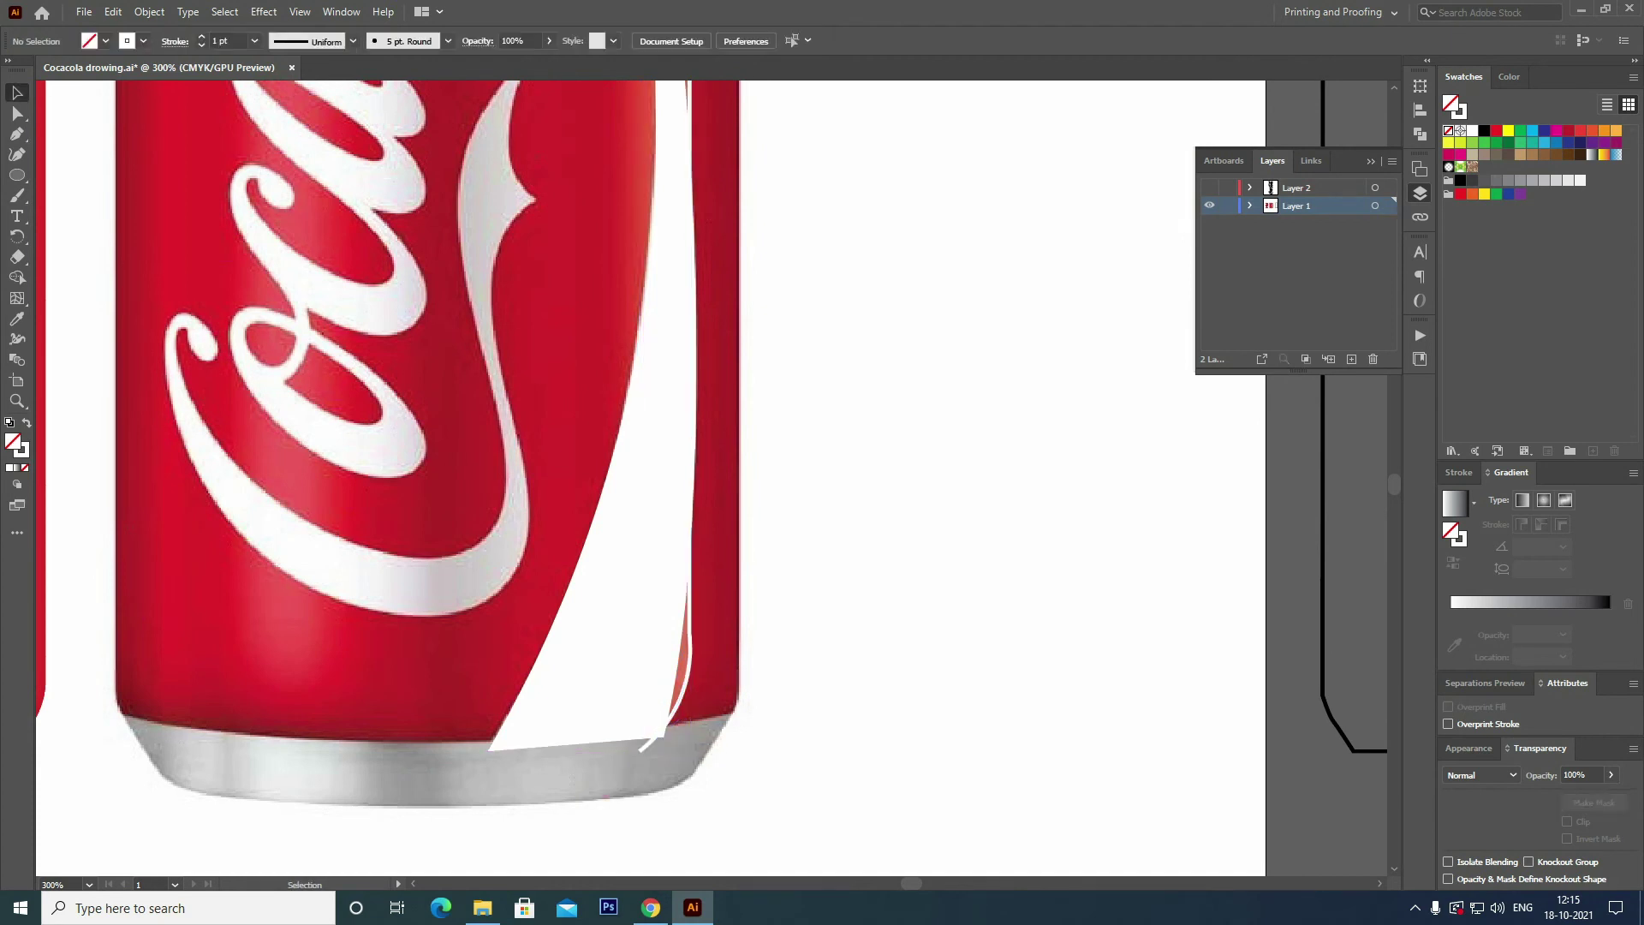
key(ctrl+z)
drag(630, 760, 561, 804)
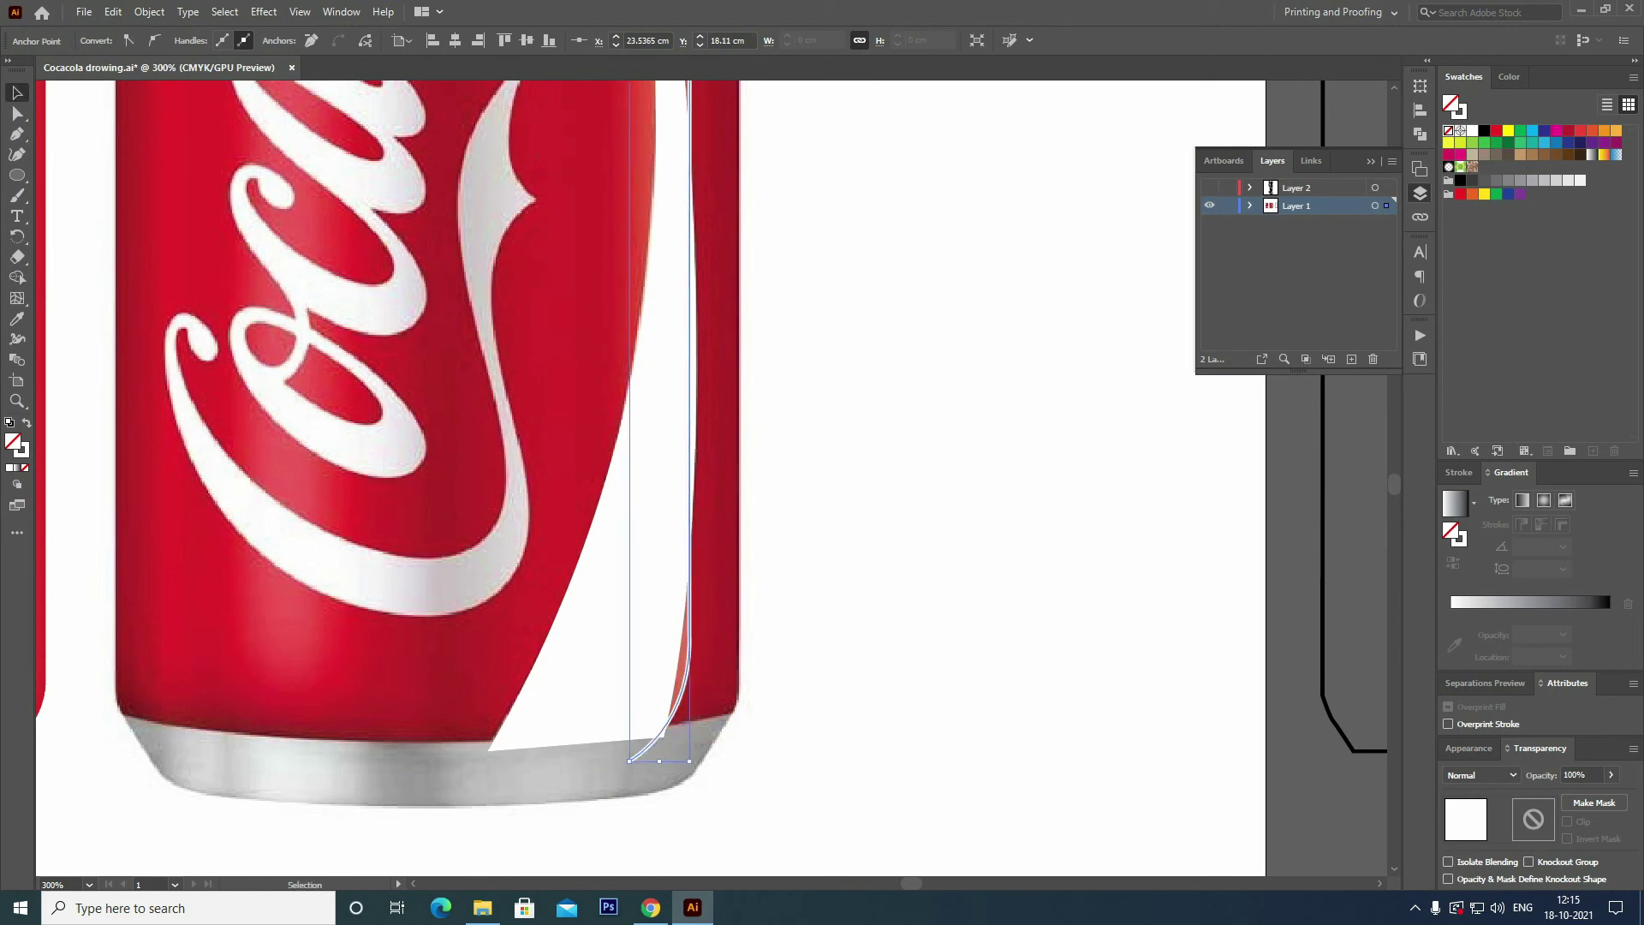
key(v)
click(1324, 668)
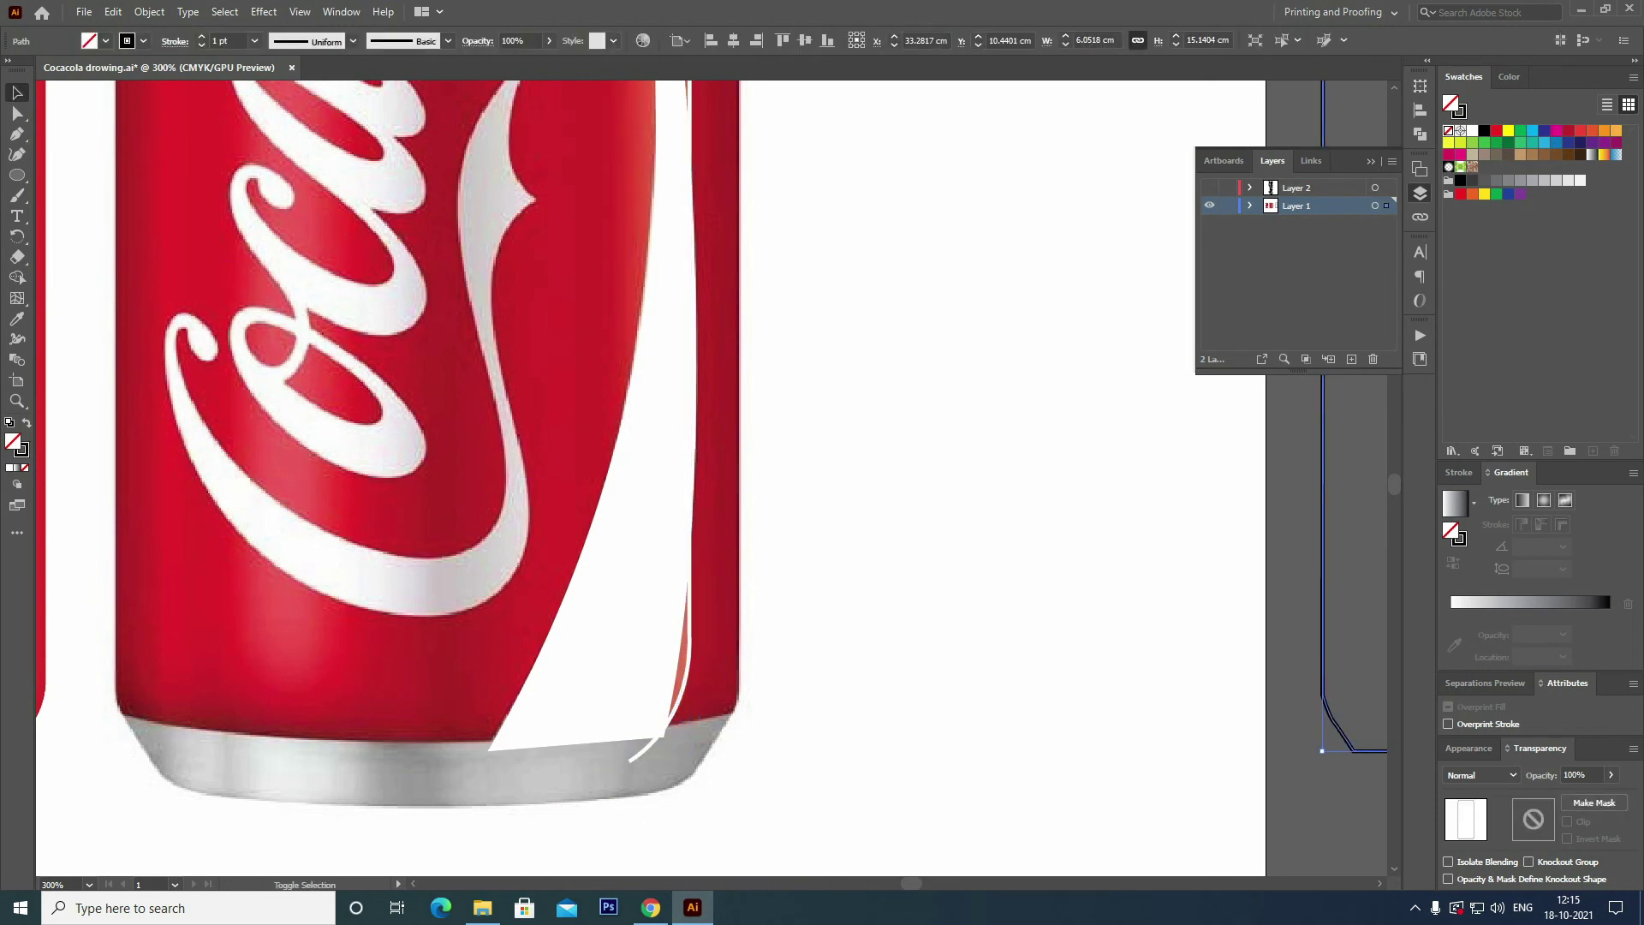
key(ctrl+shift+a)
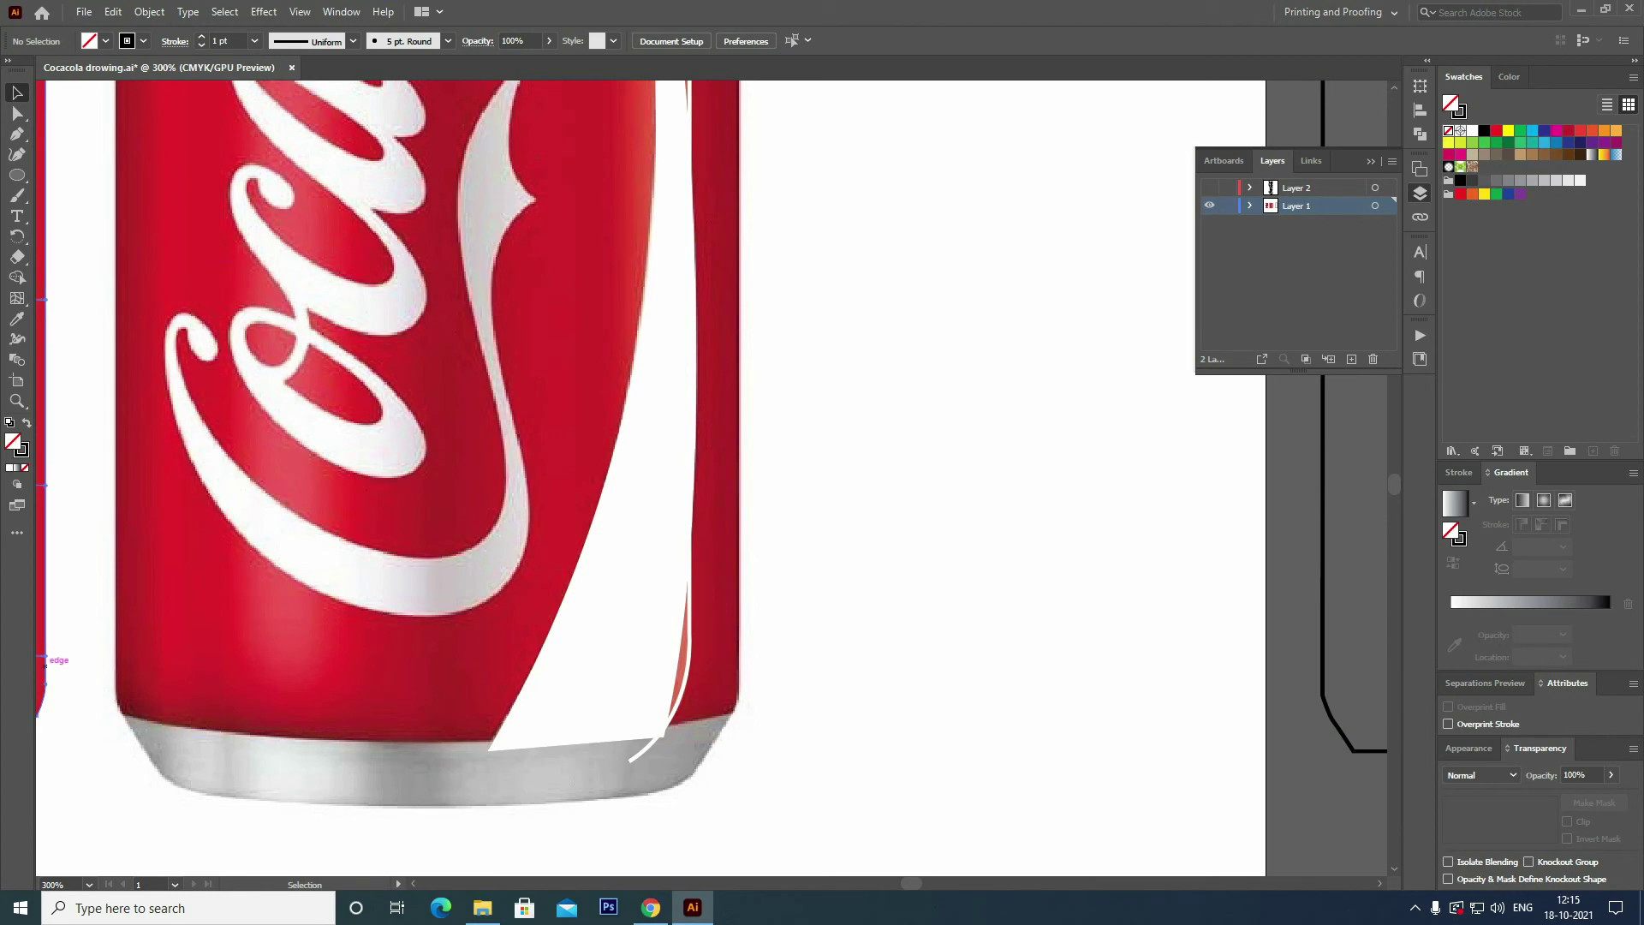
Move the mesh body onto the photo, right-align the edge path to it, and fill it black.
drag(45, 664, 738, 664)
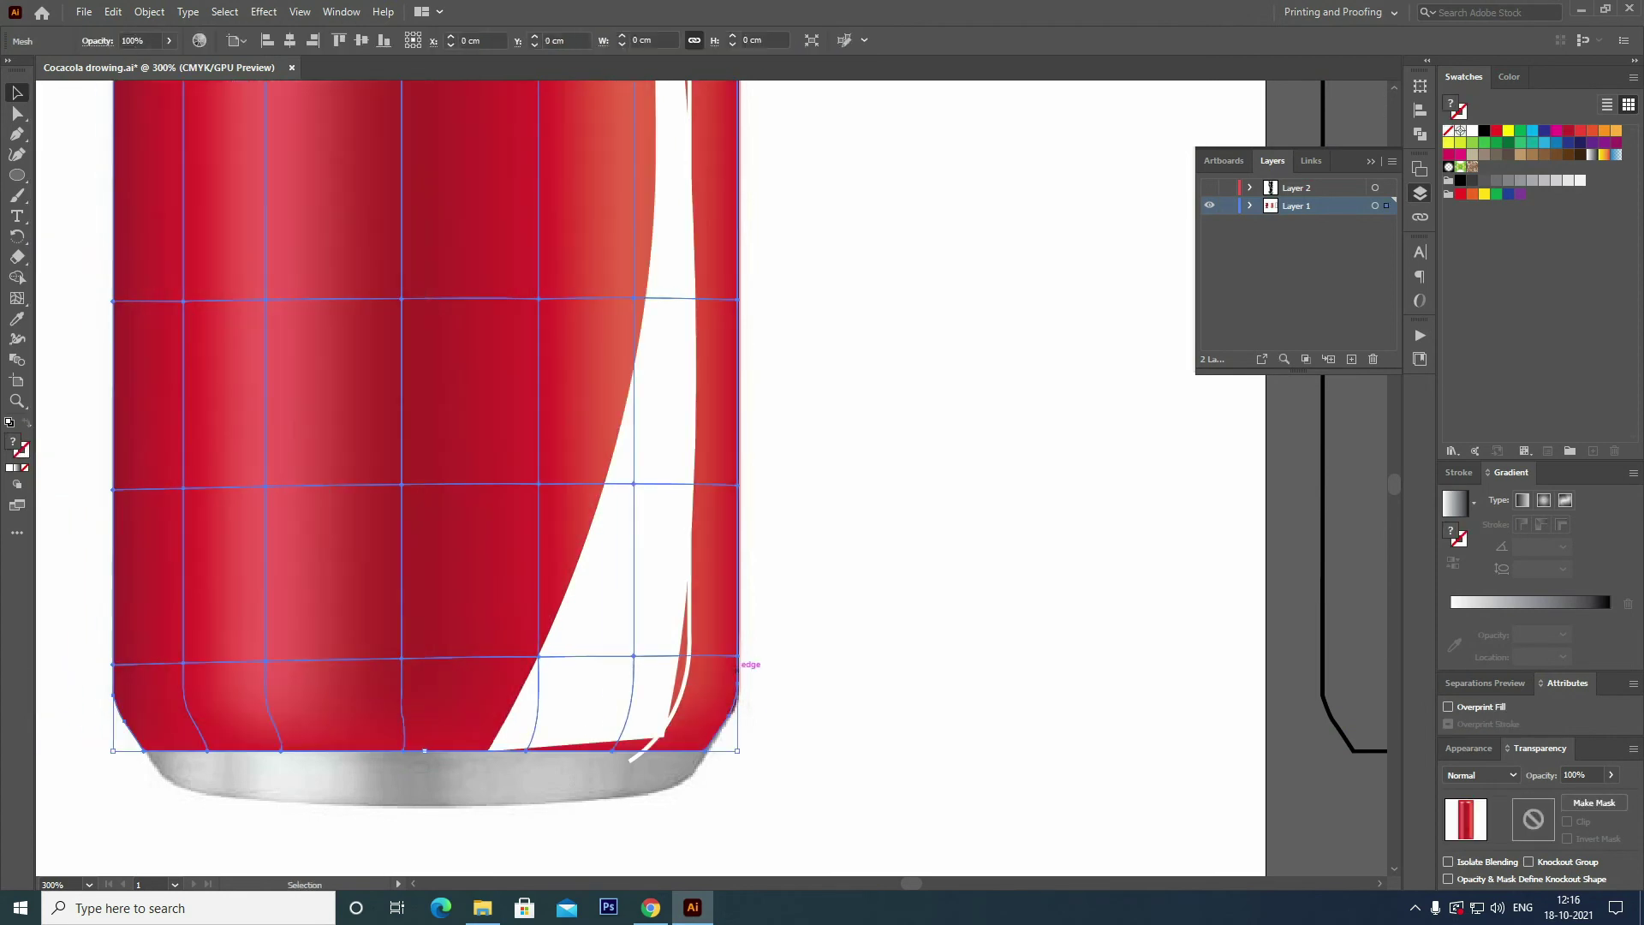
key(ctrl+shift+a)
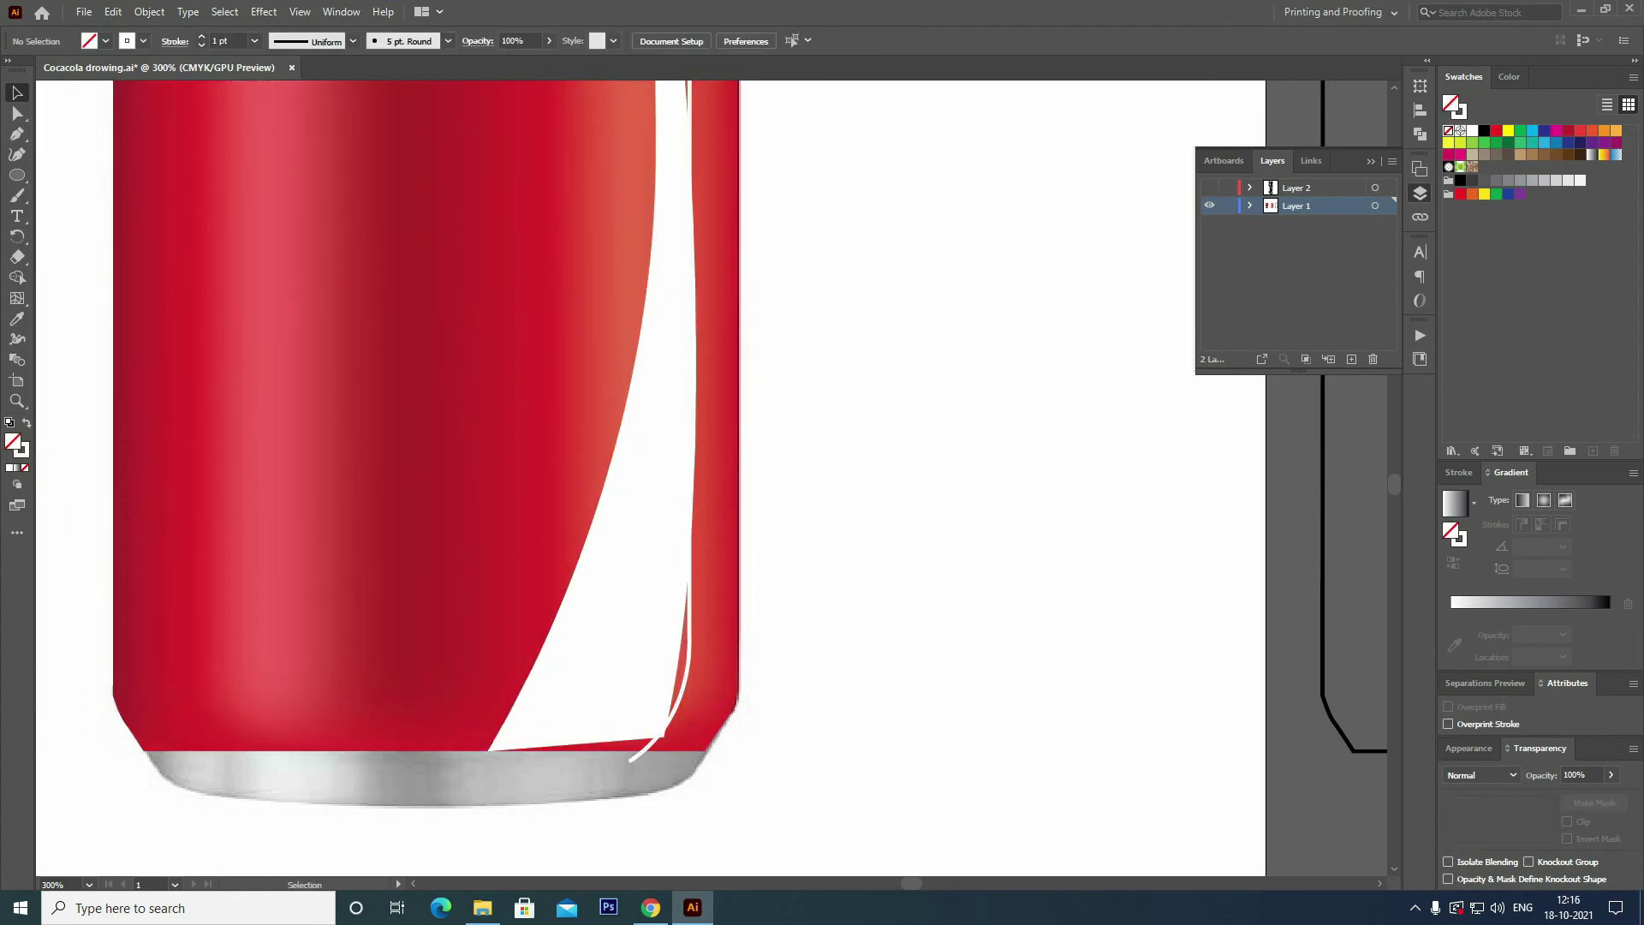
key(ctrl+a)
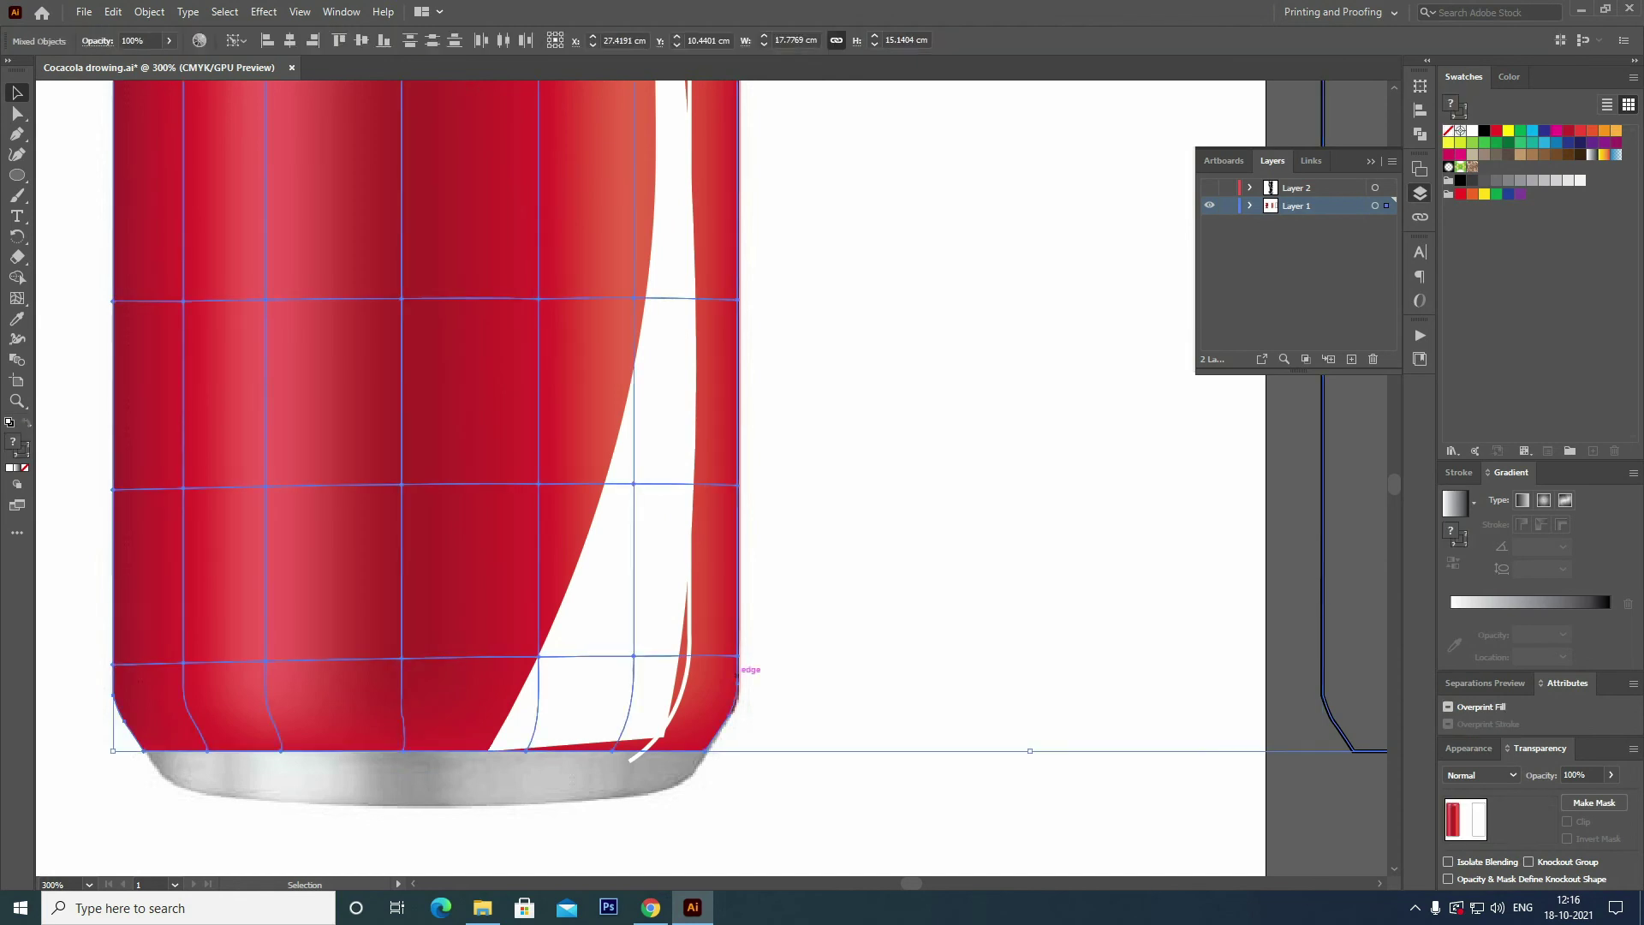
click(312, 40)
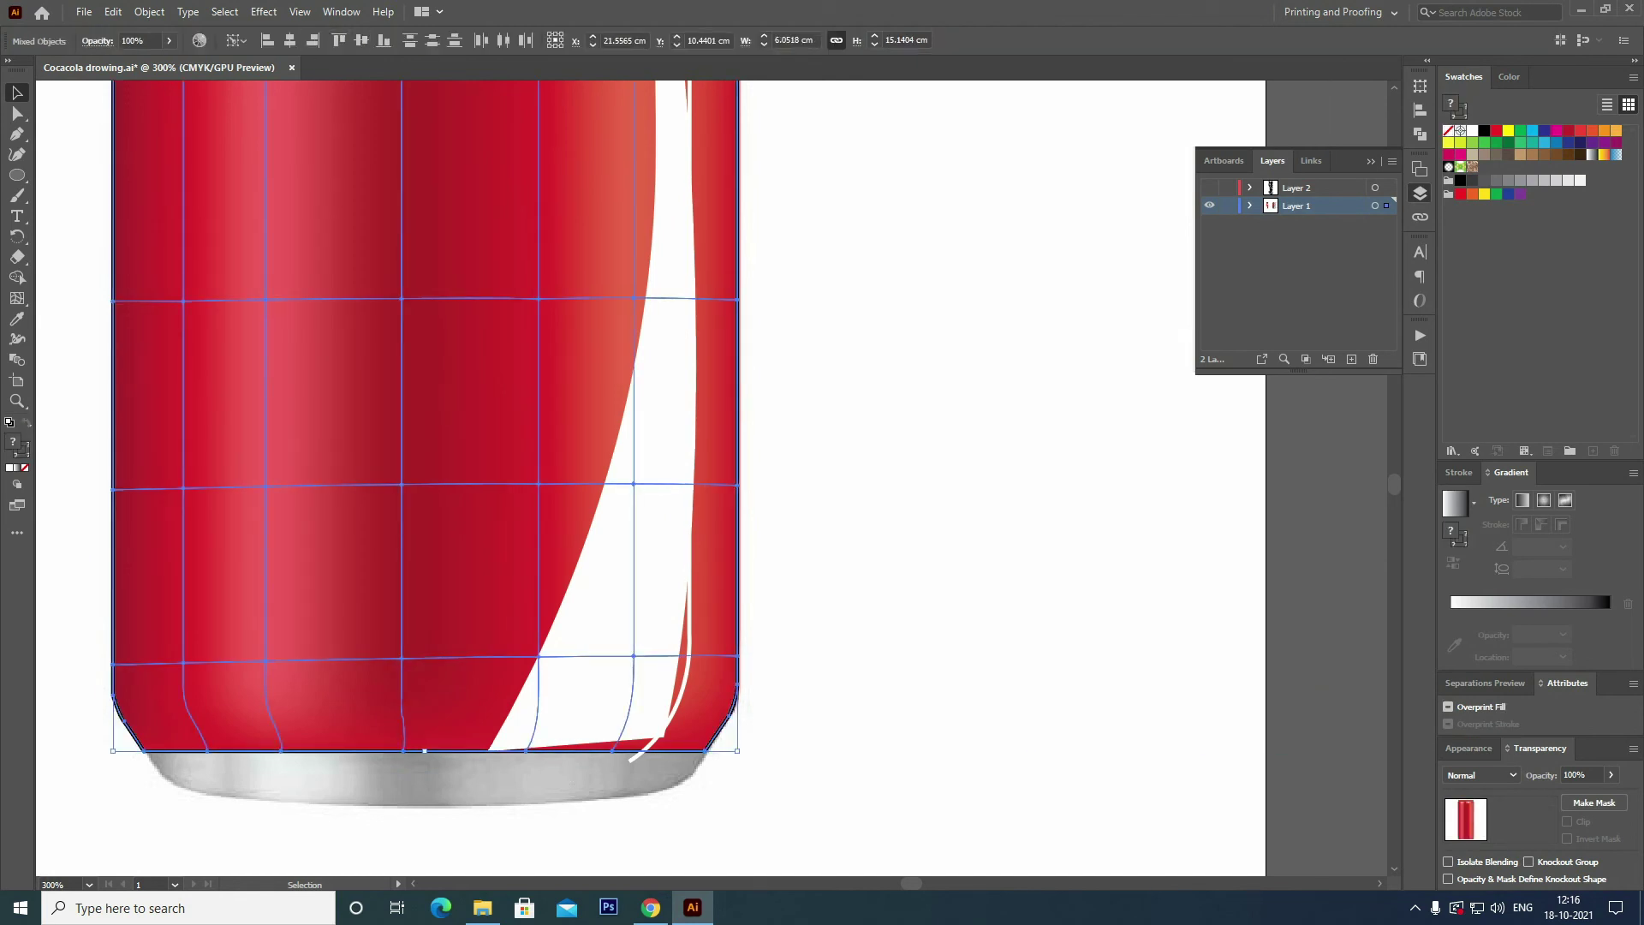
shift+click(676, 704)
key(shift+x)
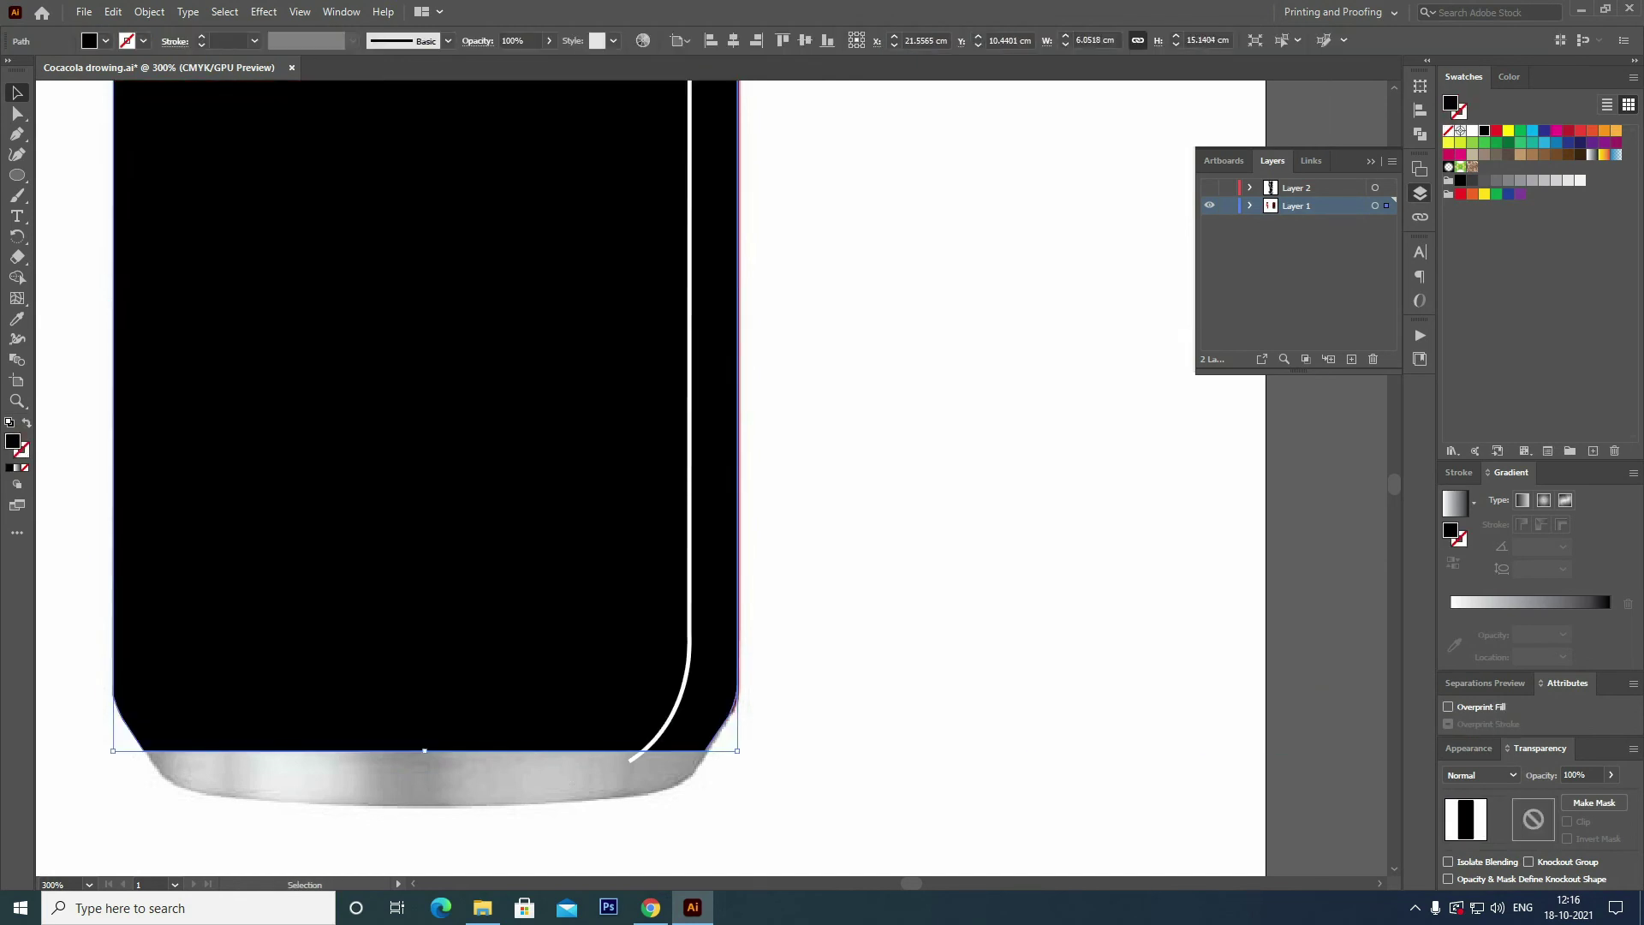
Divide the edge path with the can outline, ungroup, and slide the black piece beside the can.
shift+click(675, 708)
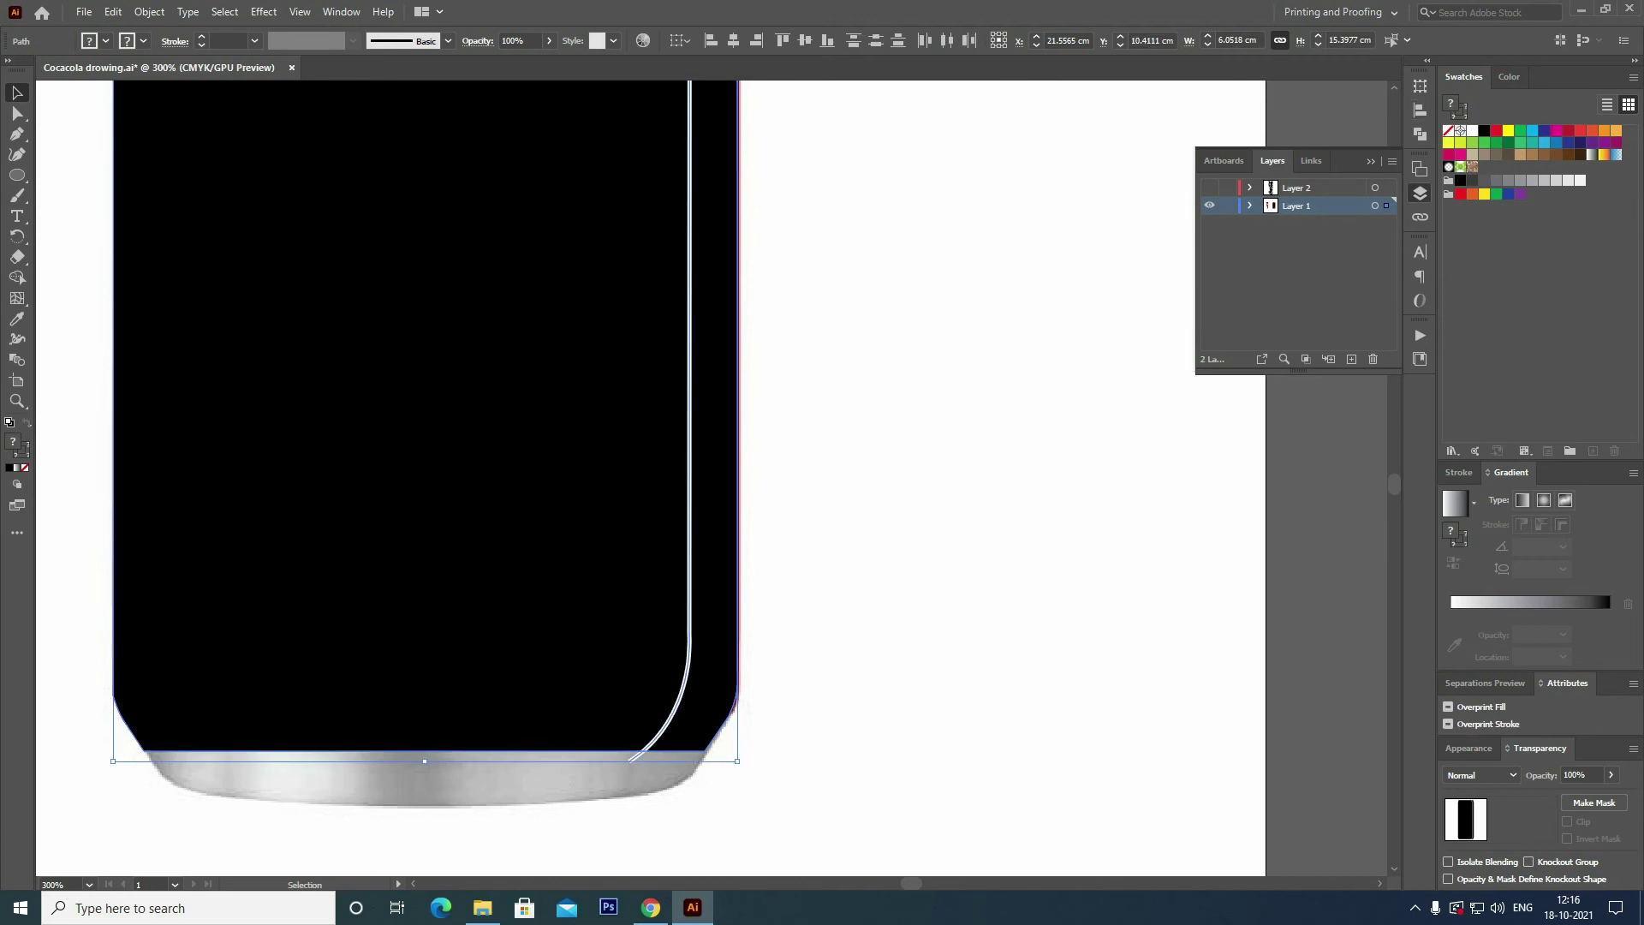
click(1419, 134)
click(1223, 169)
right_click(638, 505)
click(599, 600)
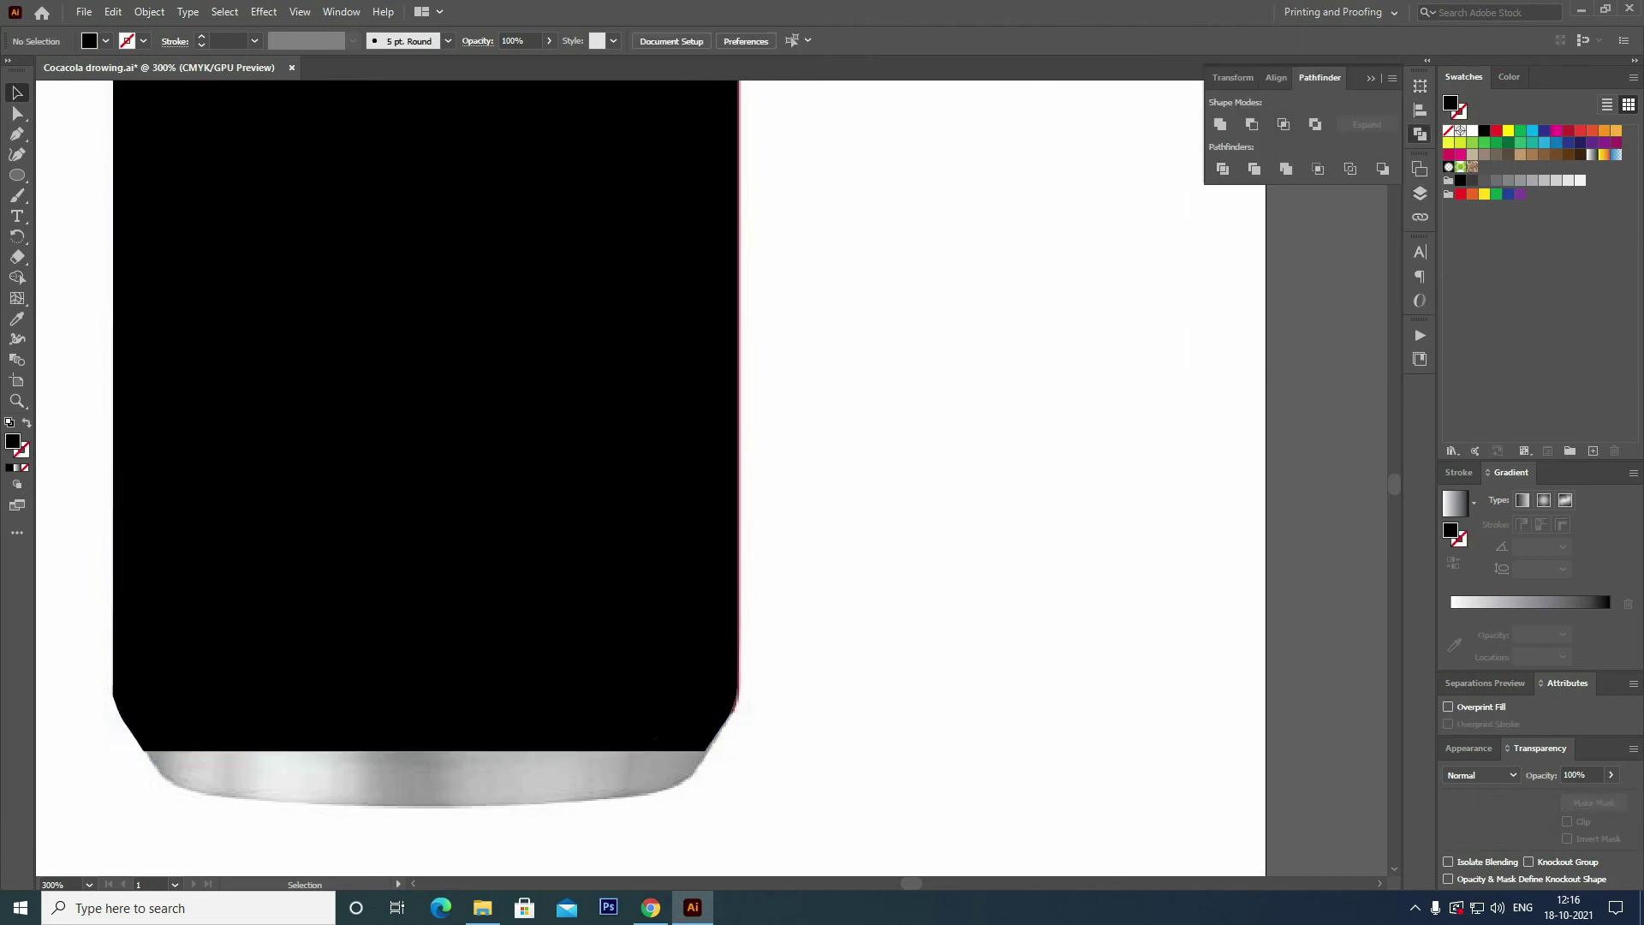
key(Delete)
key(ctrl+z)
key(ctrl+minus)
click(855, 477)
drag(855, 477, 1518, 477)
Tint the edge strip the can's dark red and restack so the swoosh and logo show.
key(ctrl+shift+a)
drag(771, 477, 648, 477)
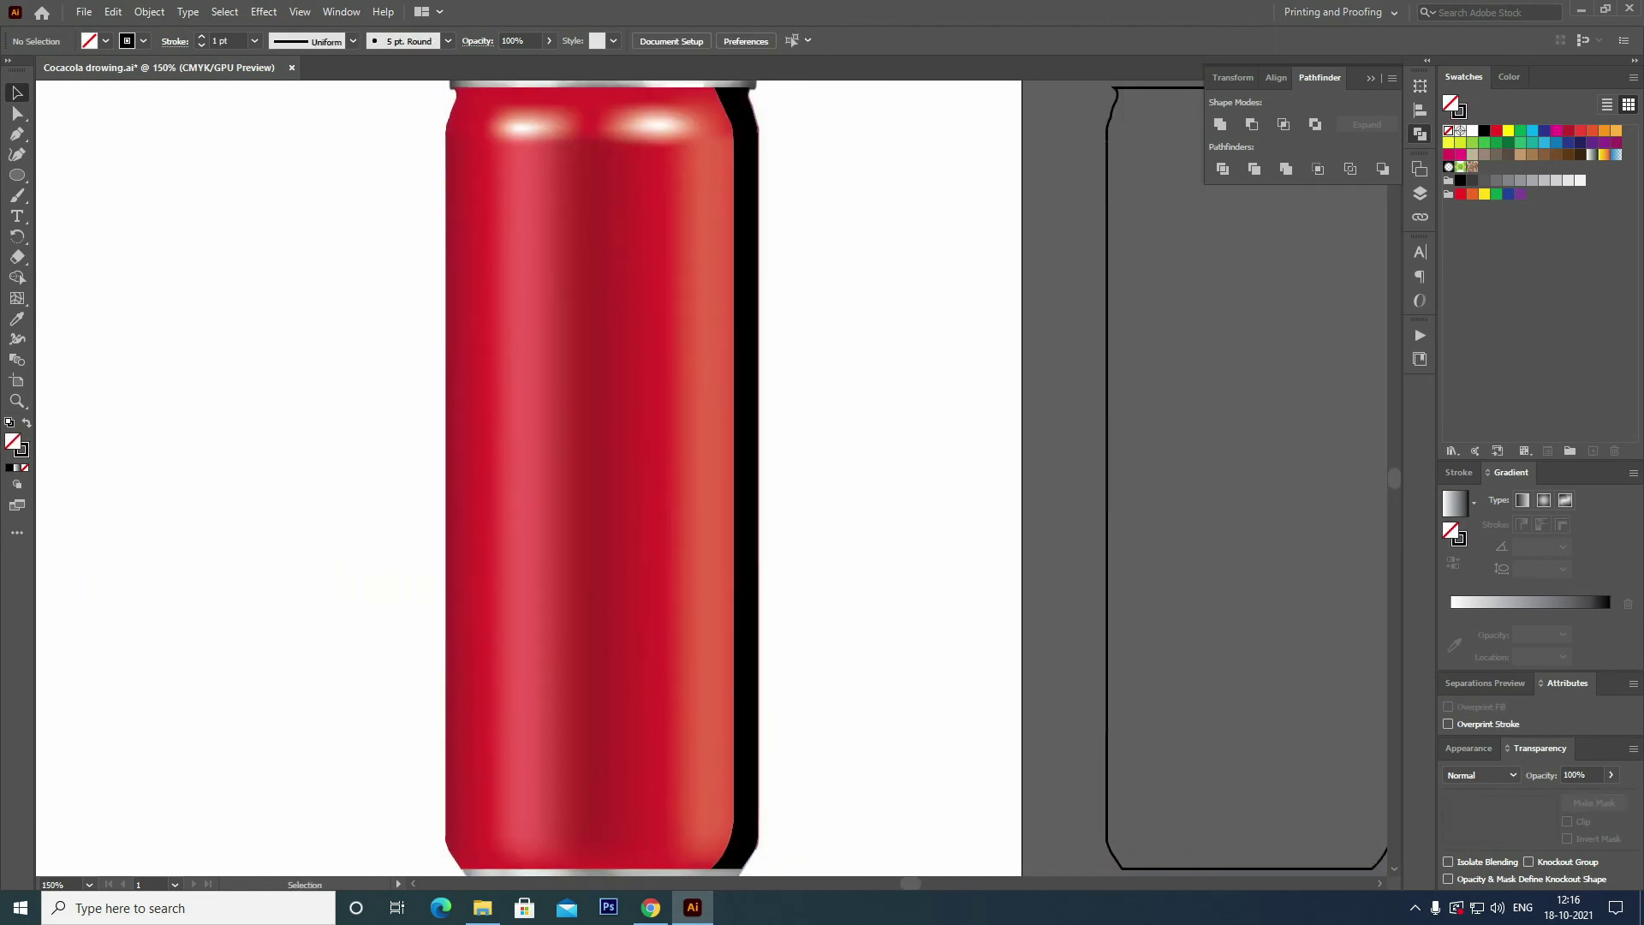
click(782, 531)
key(ctrl+minus)
key(i)
click(616, 428)
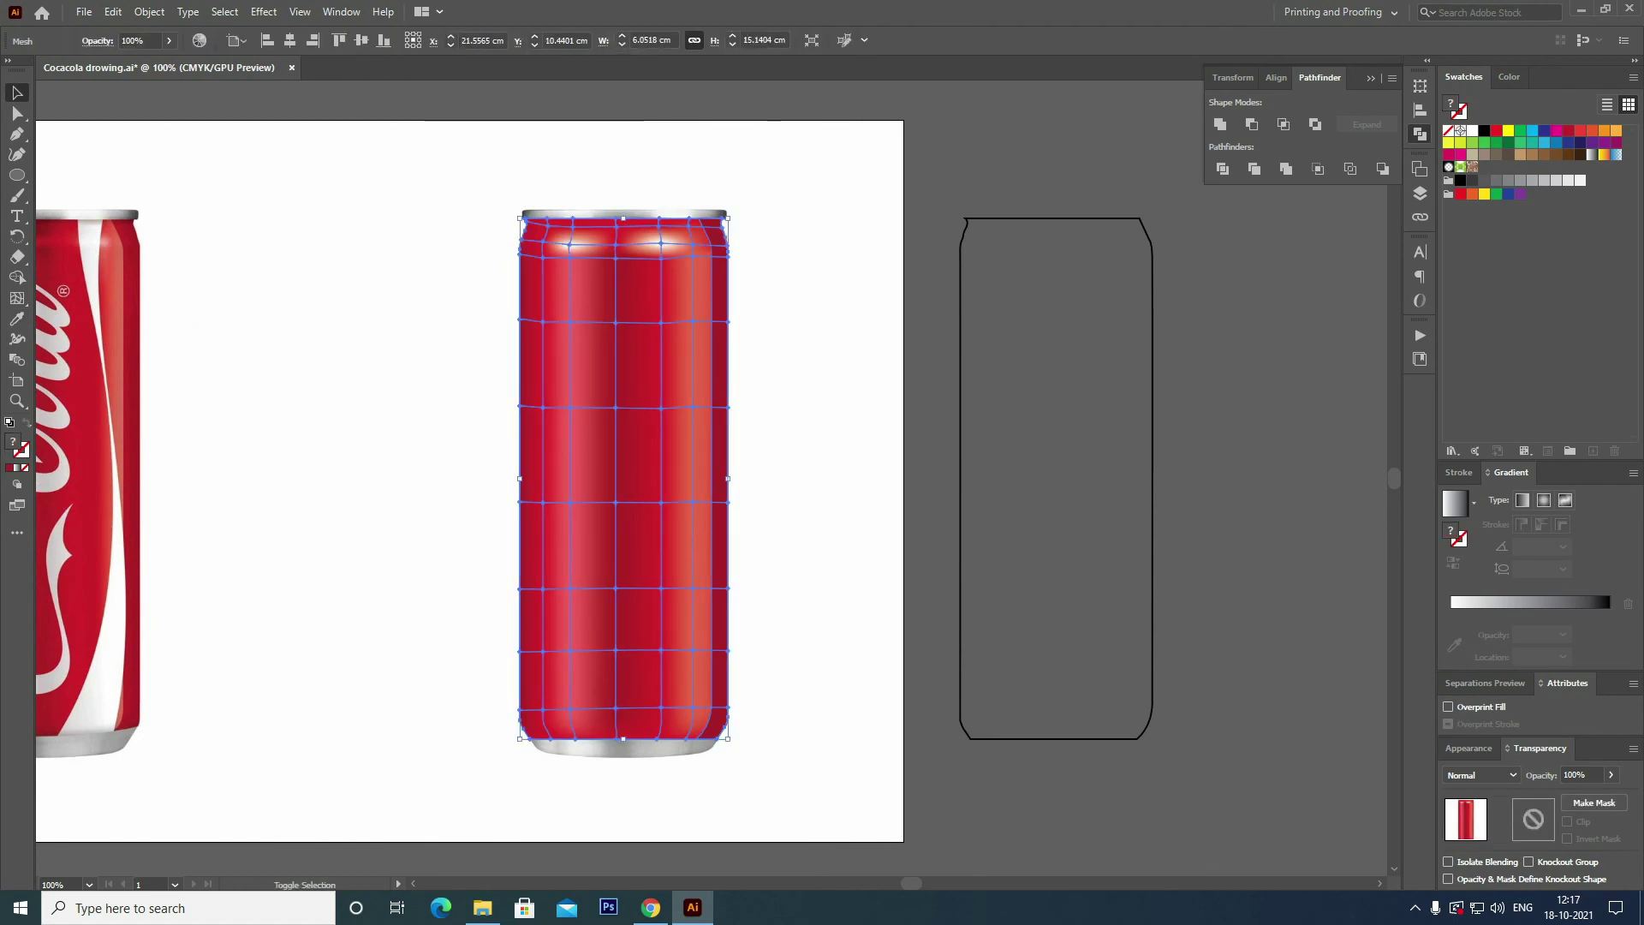
key(ctrl+bracketleft)
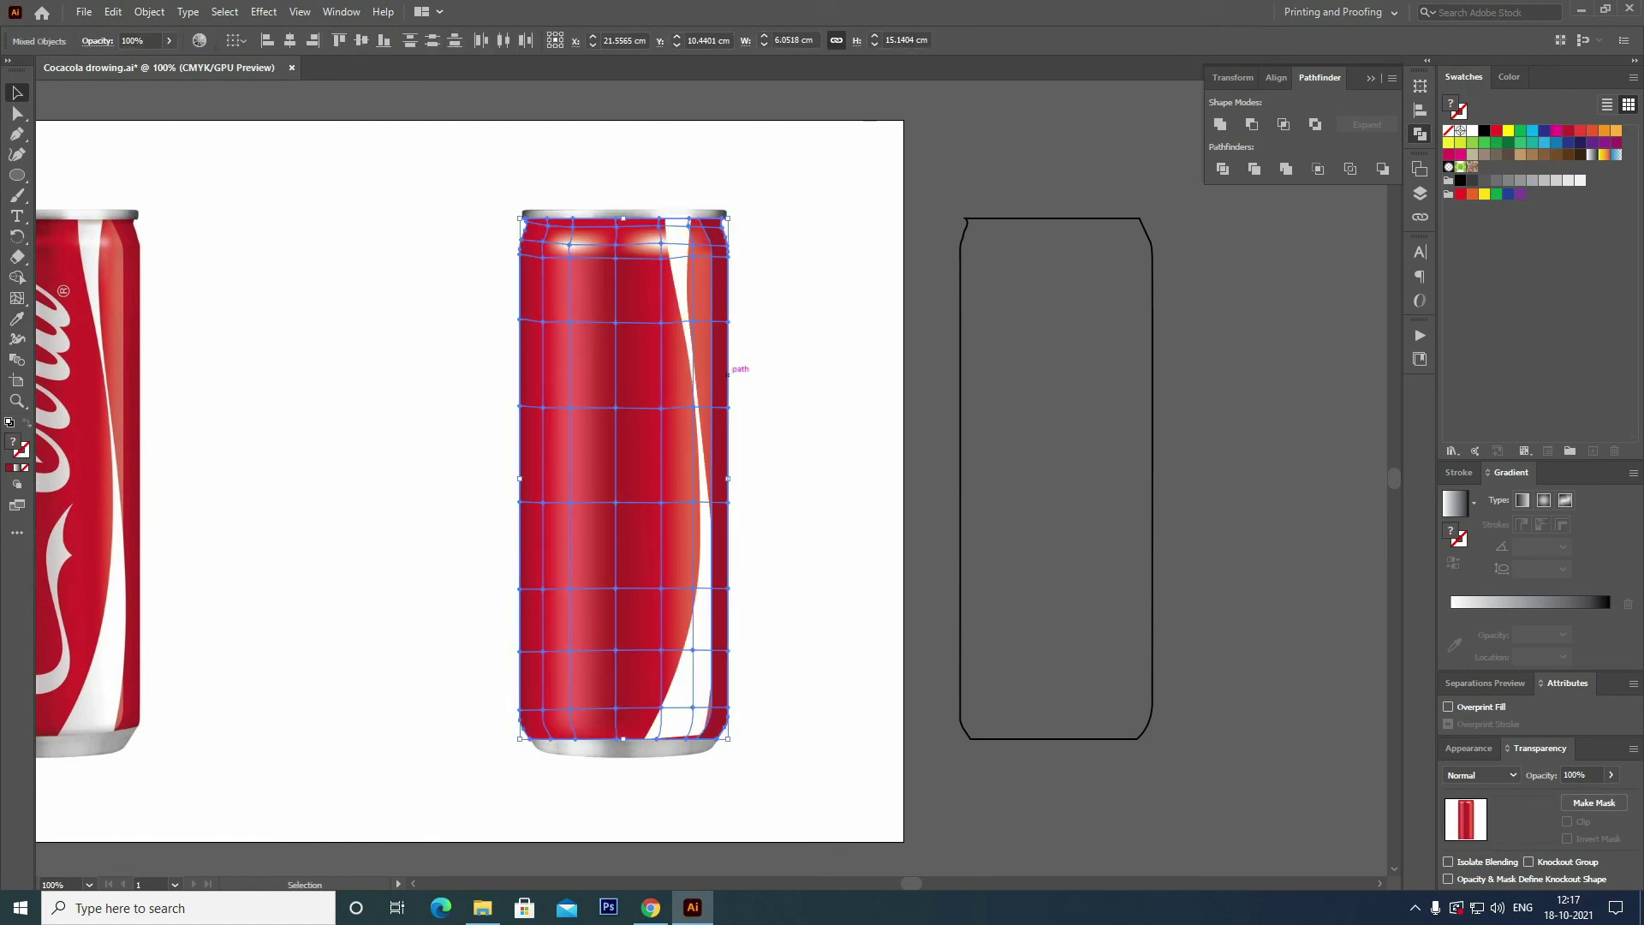
key(ctrl+bracketleft)
key(ctrl+bracketleft)
Move the Coca-Cola logo onto the vector can via the Layers panel and zoom in on it.
click(771, 377)
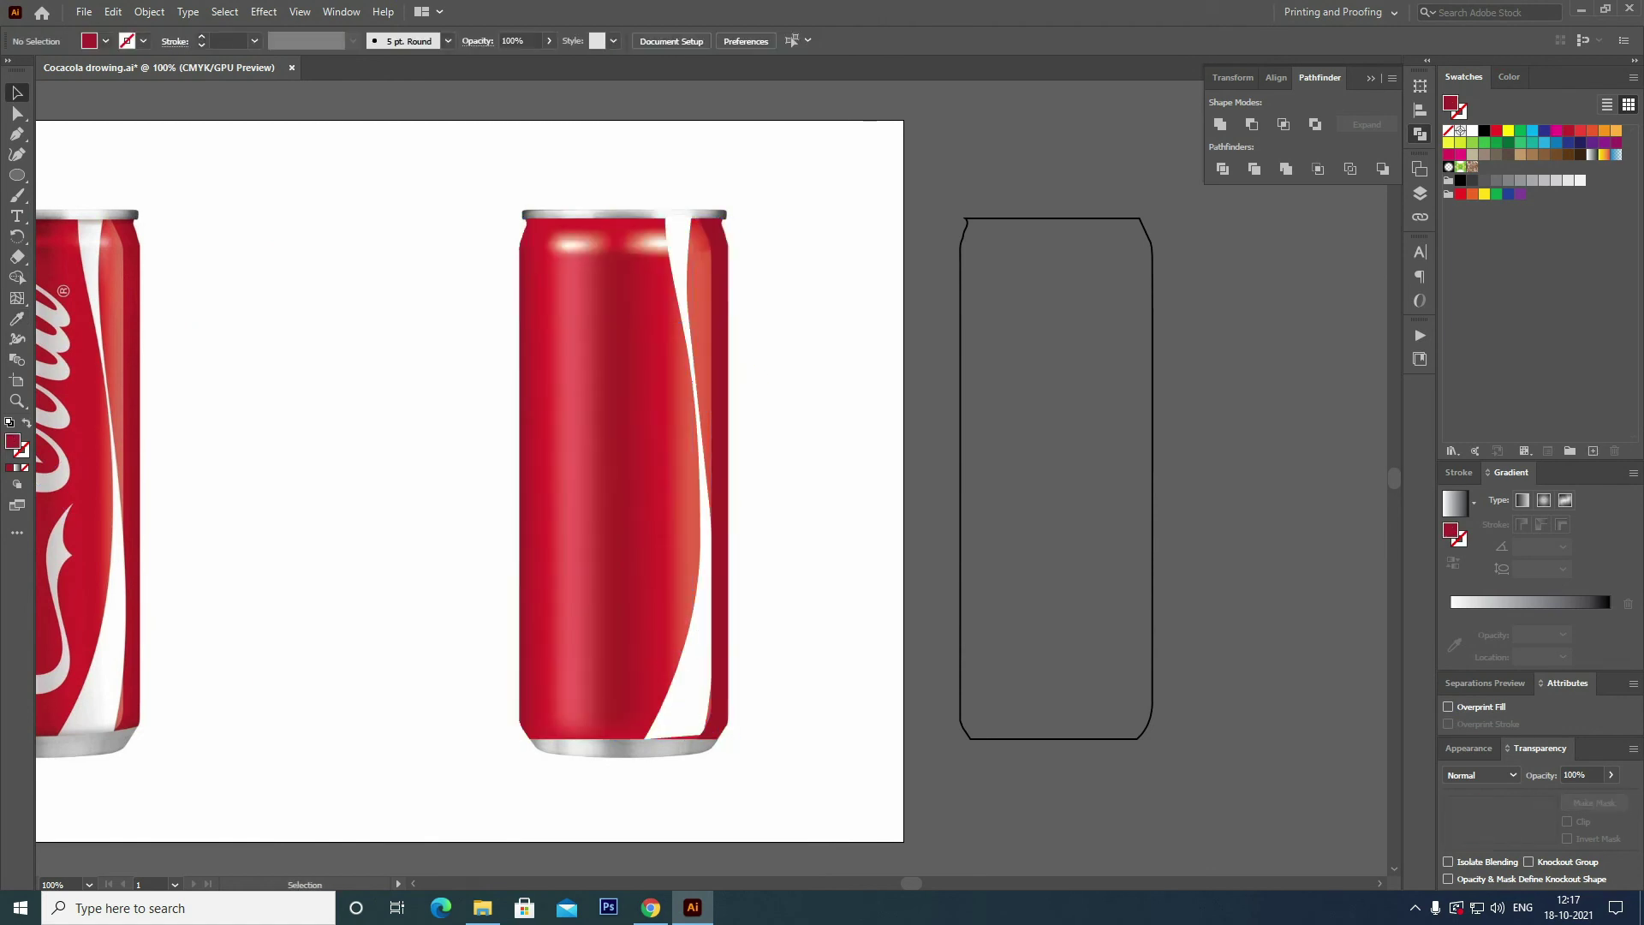
drag(771, 377, 894, 372)
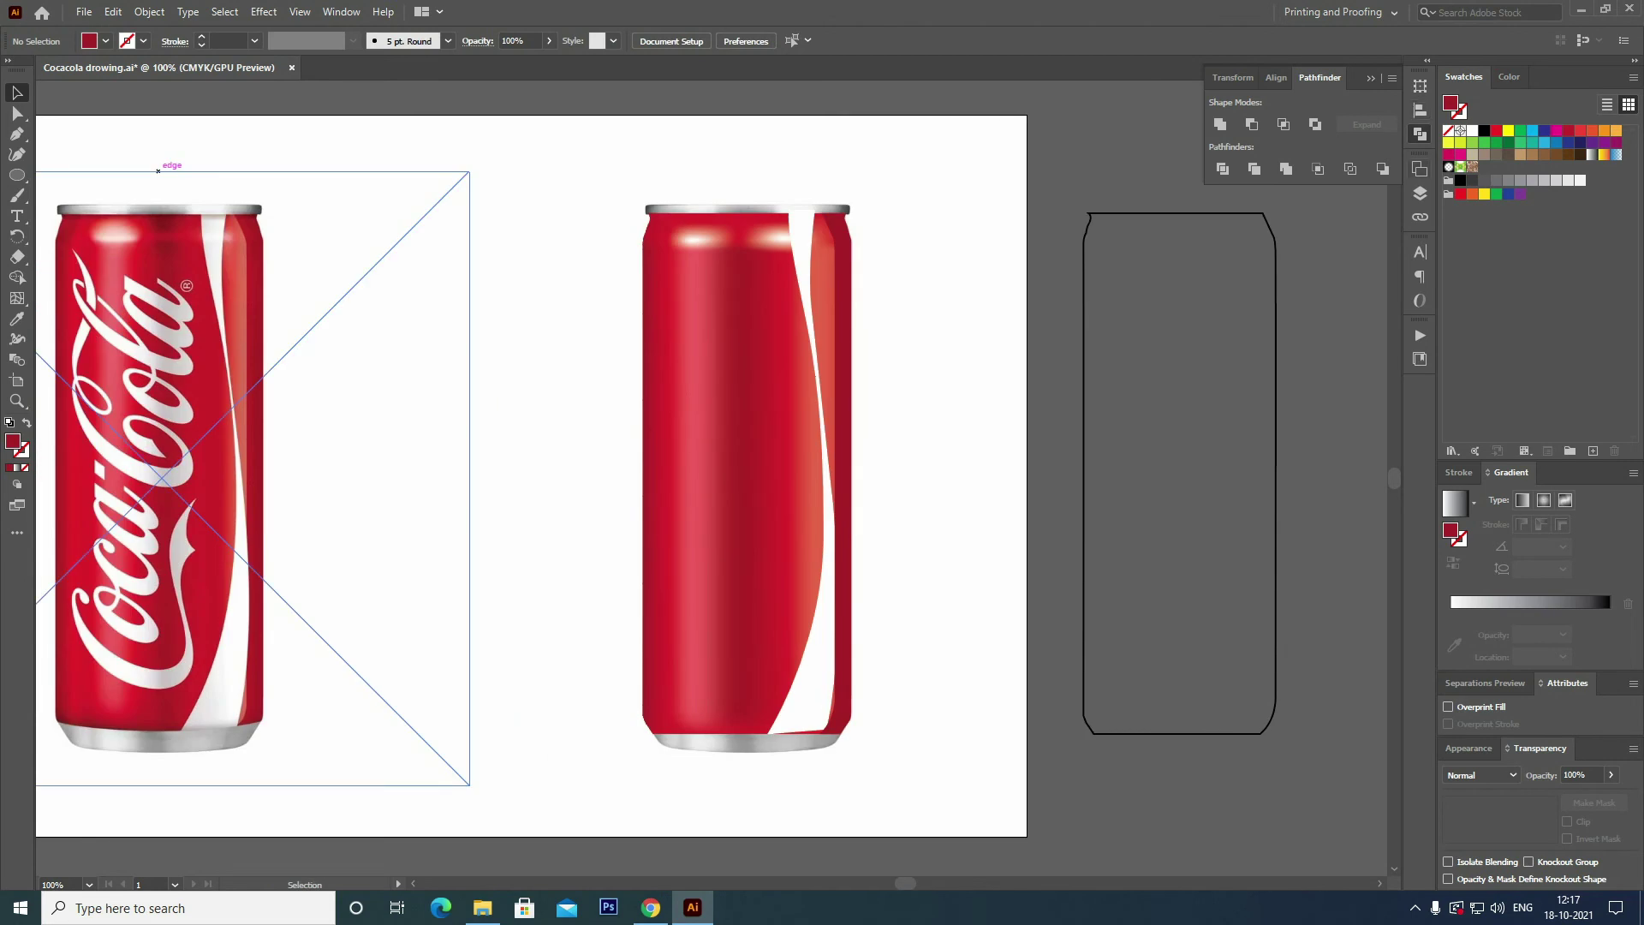
key(F7)
drag(195, 313, 780, 314)
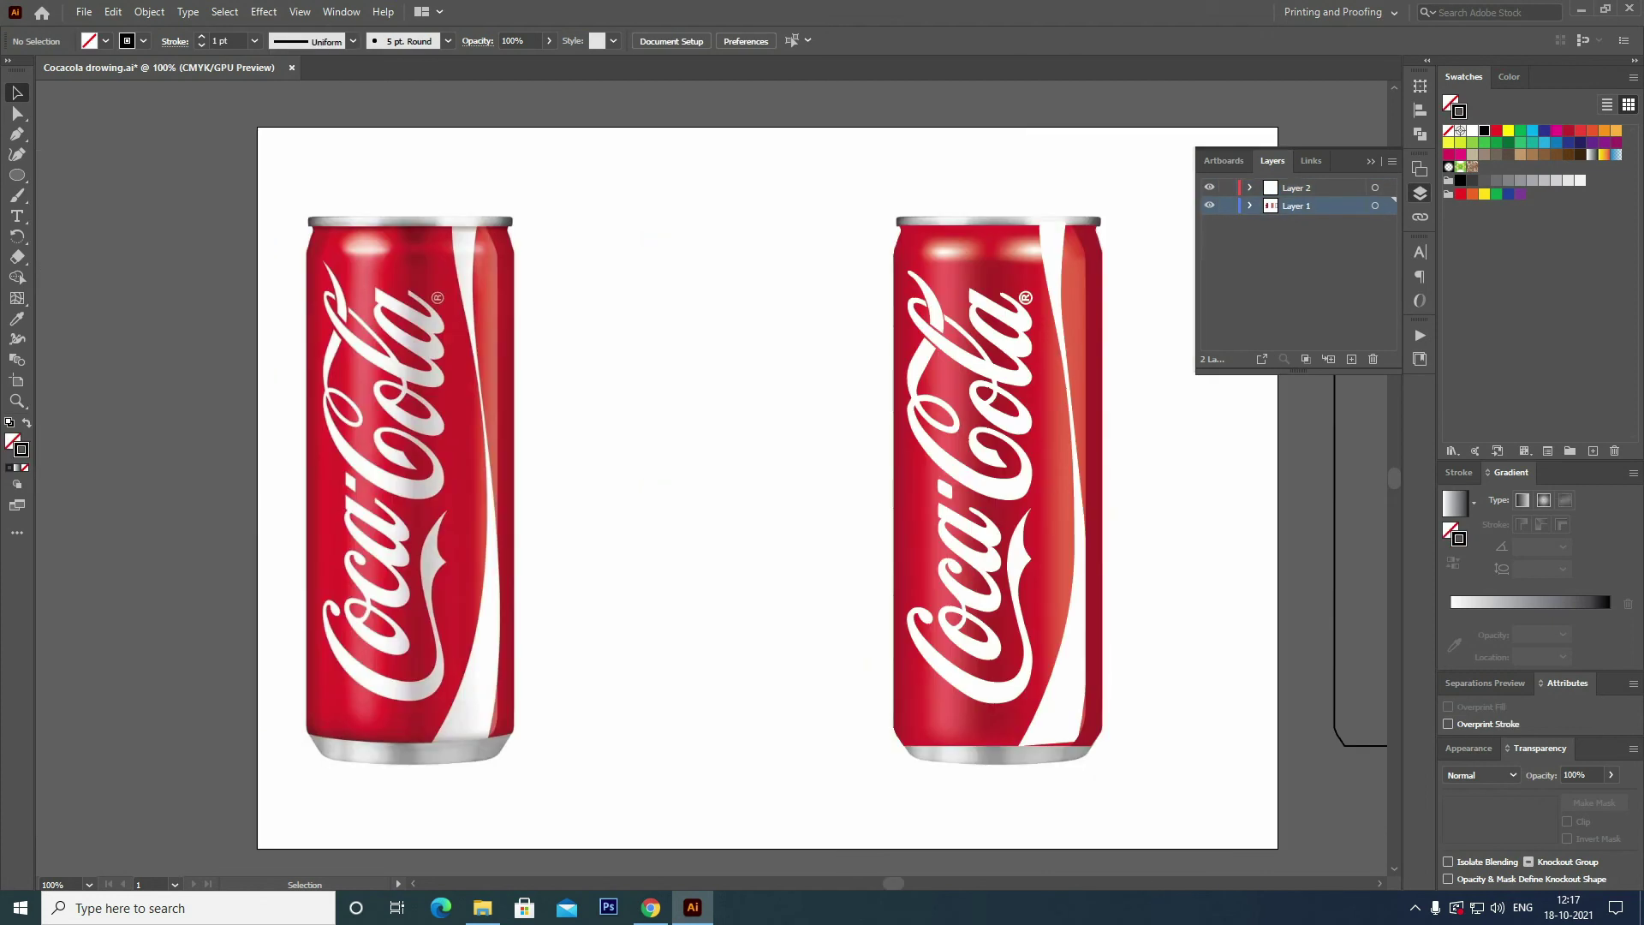
key(z)
click(411, 257)
key(ctrl+plus)
Trace the can's top rim as a rounded-bar outline with the Pen tool.
key(p)
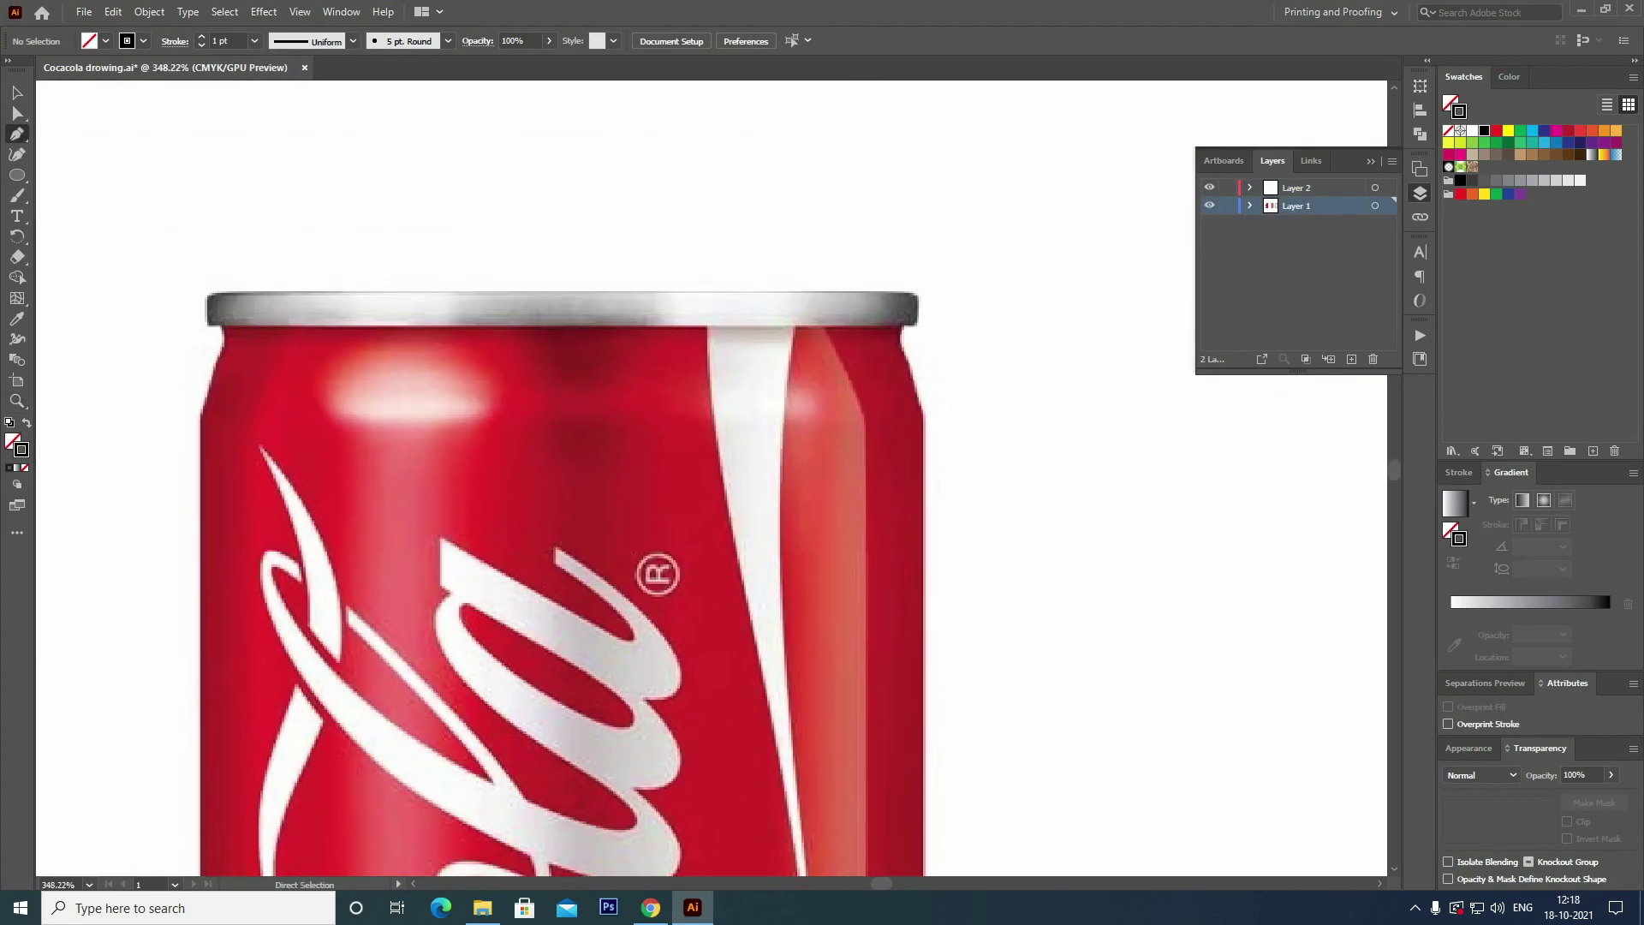
key(ctrl+plus)
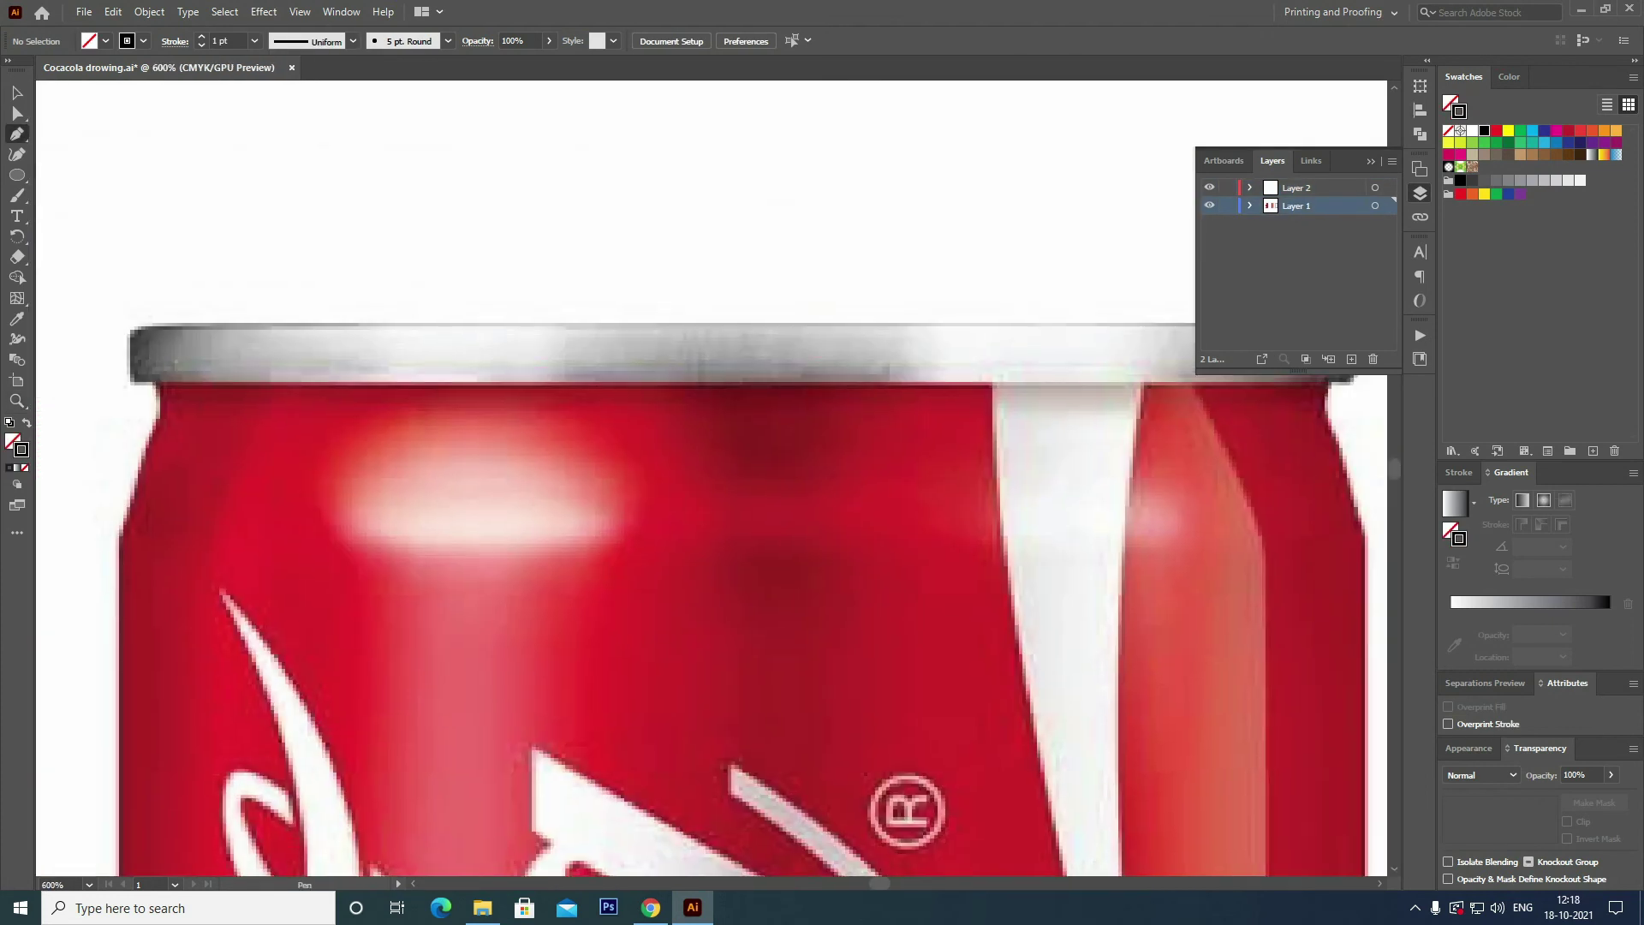
click(131, 327)
click(189, 326)
click(247, 327)
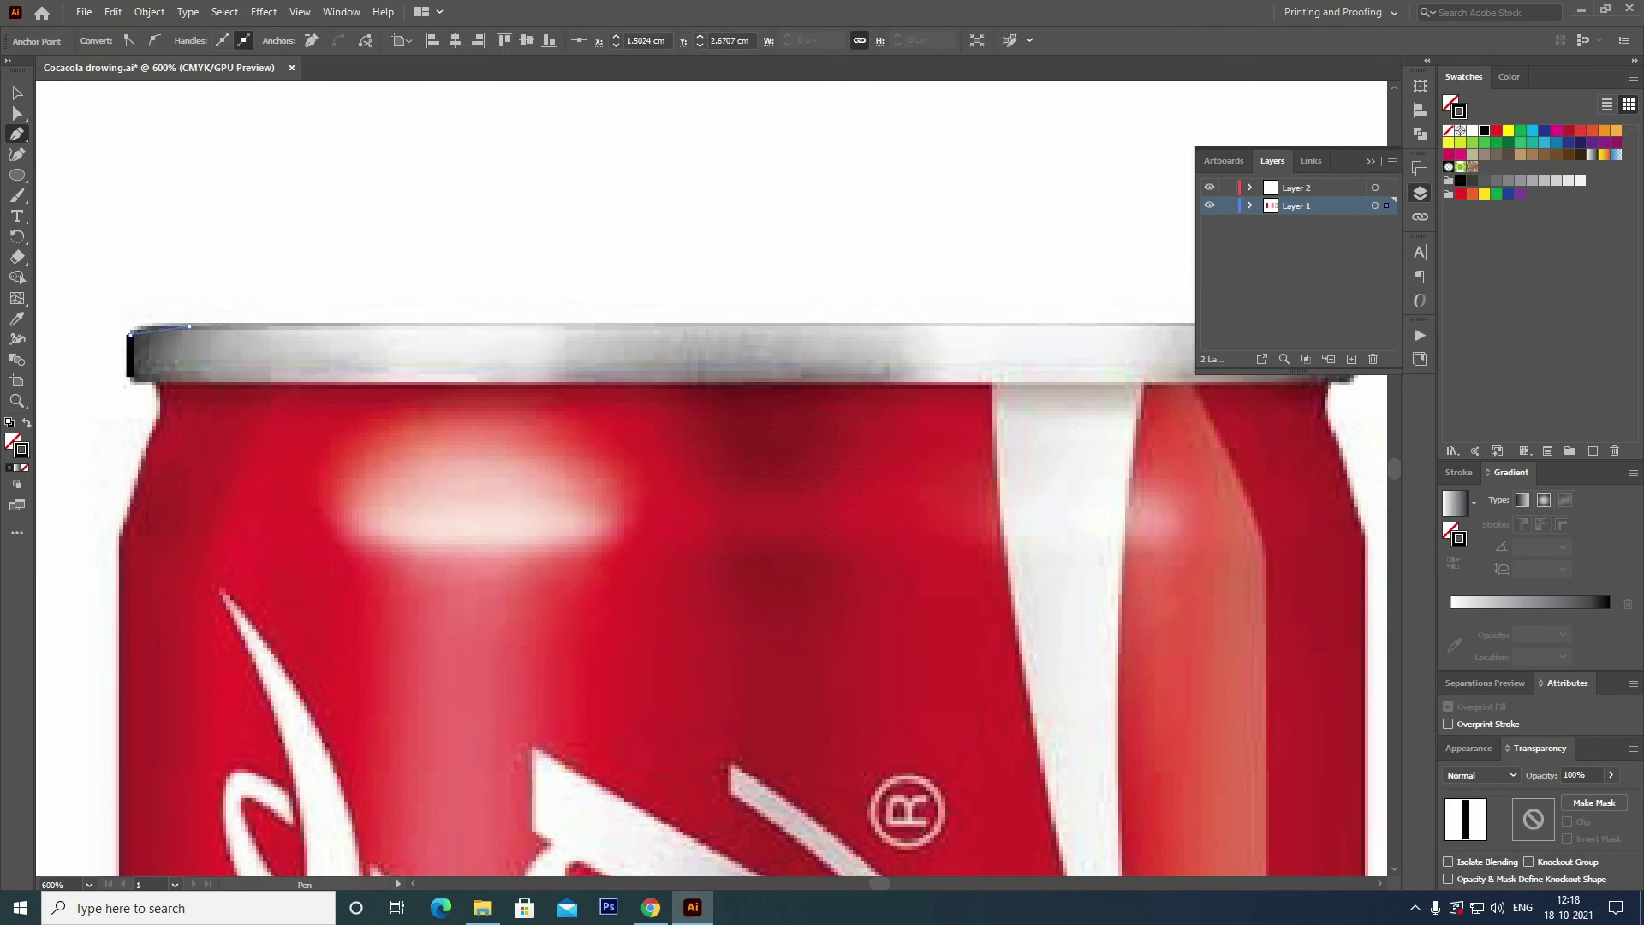
scroll(984, 319, right, 5)
click(968, 347)
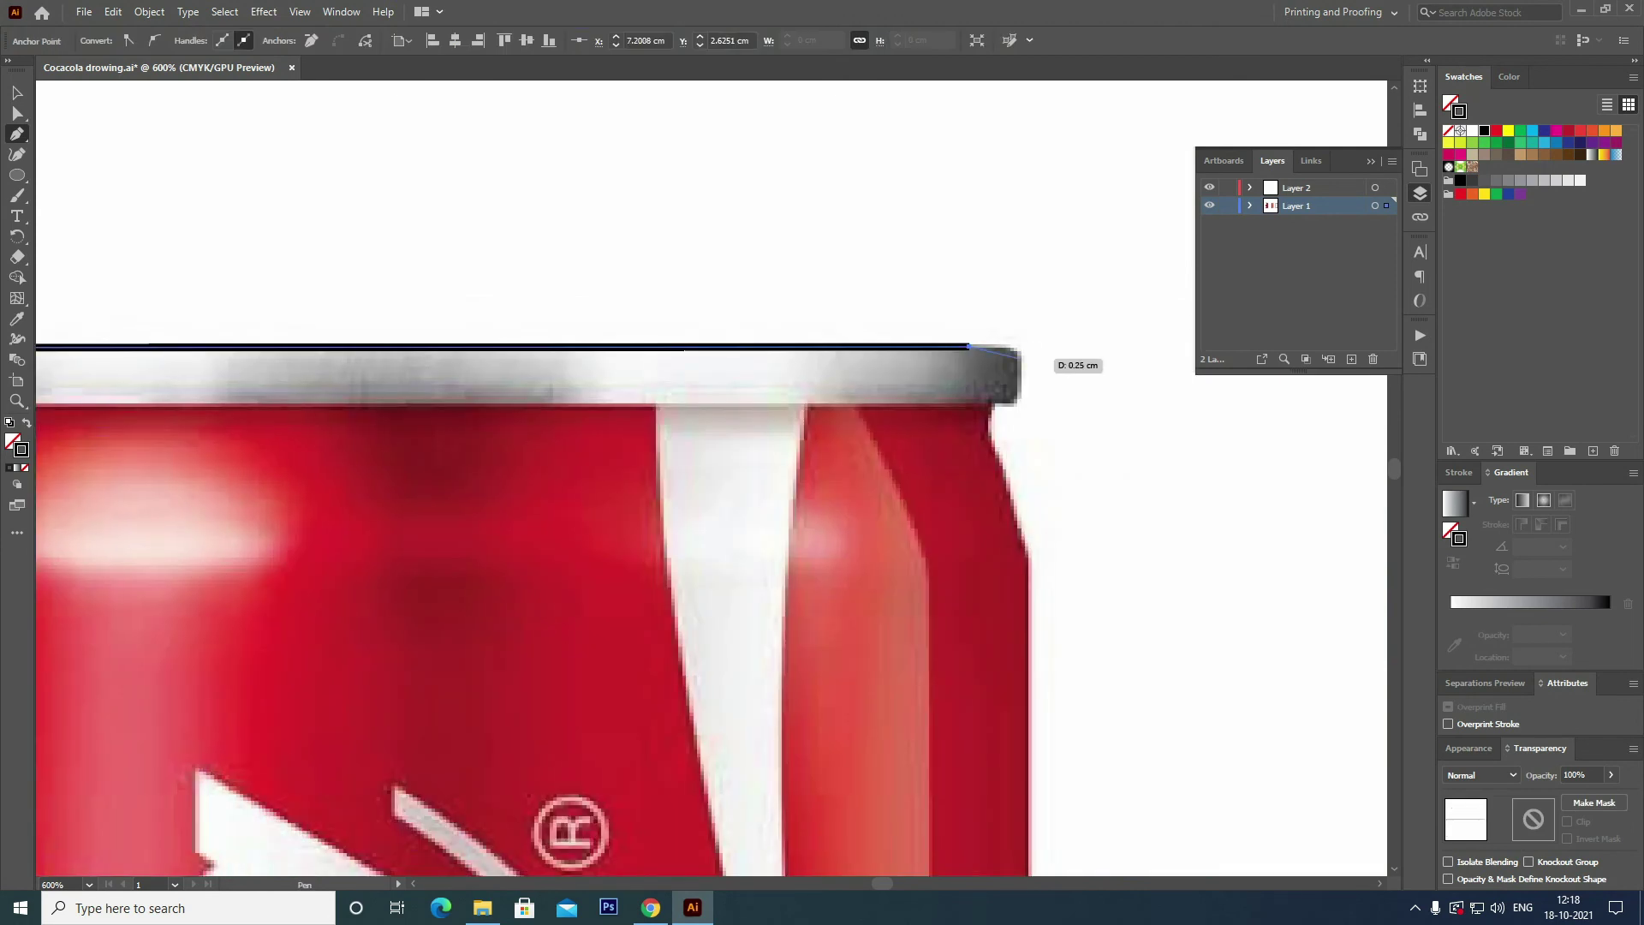
drag(989, 403, 968, 402)
scroll(1002, 403, left, 5)
click(489, 406)
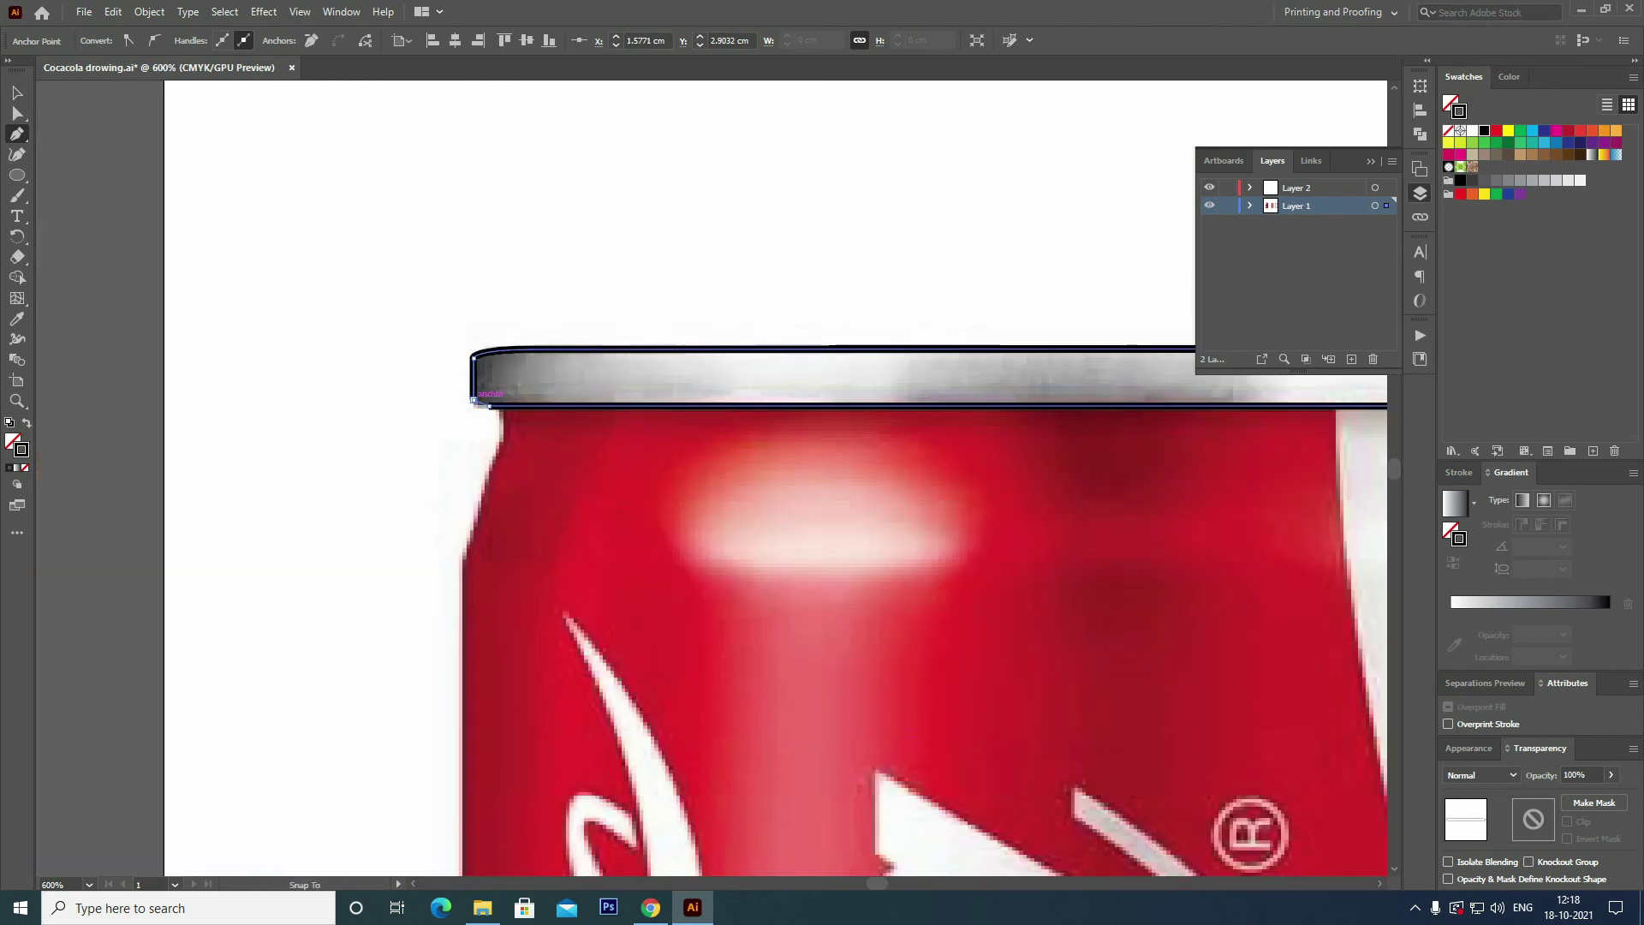
click(477, 411)
key(ctrl+z)
Move the rim outline above the can, swap stroke to fill, and apply a gradient.
key(v)
drag(856, 514, 577, 523)
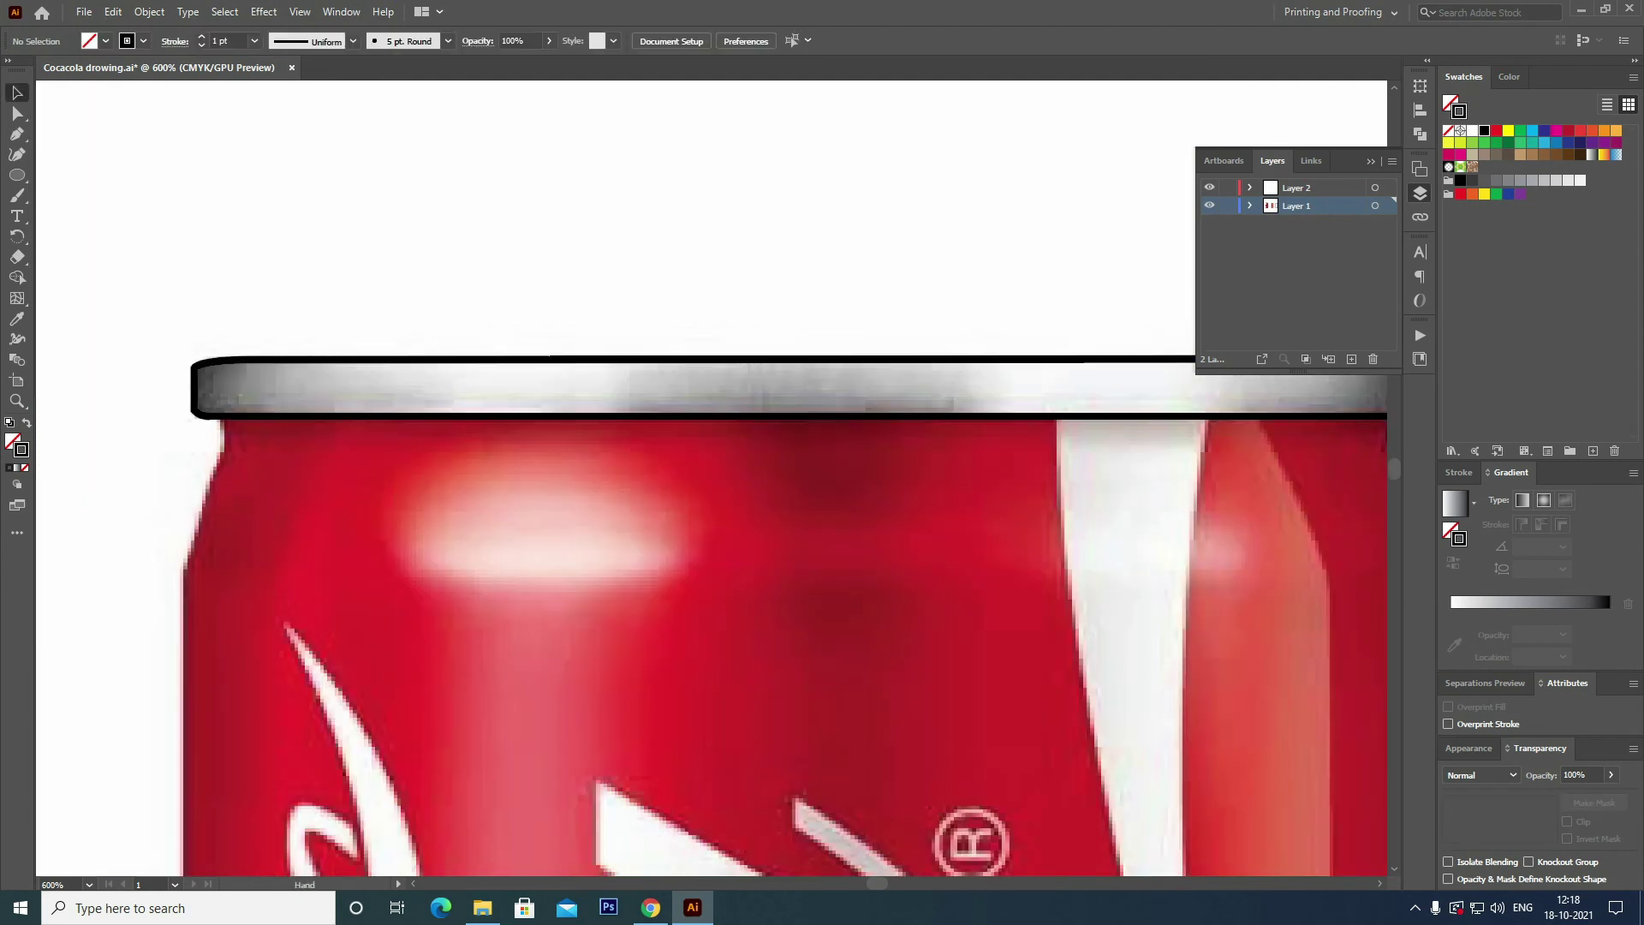
key(ctrl+minus)
drag(671, 396, 670, 324)
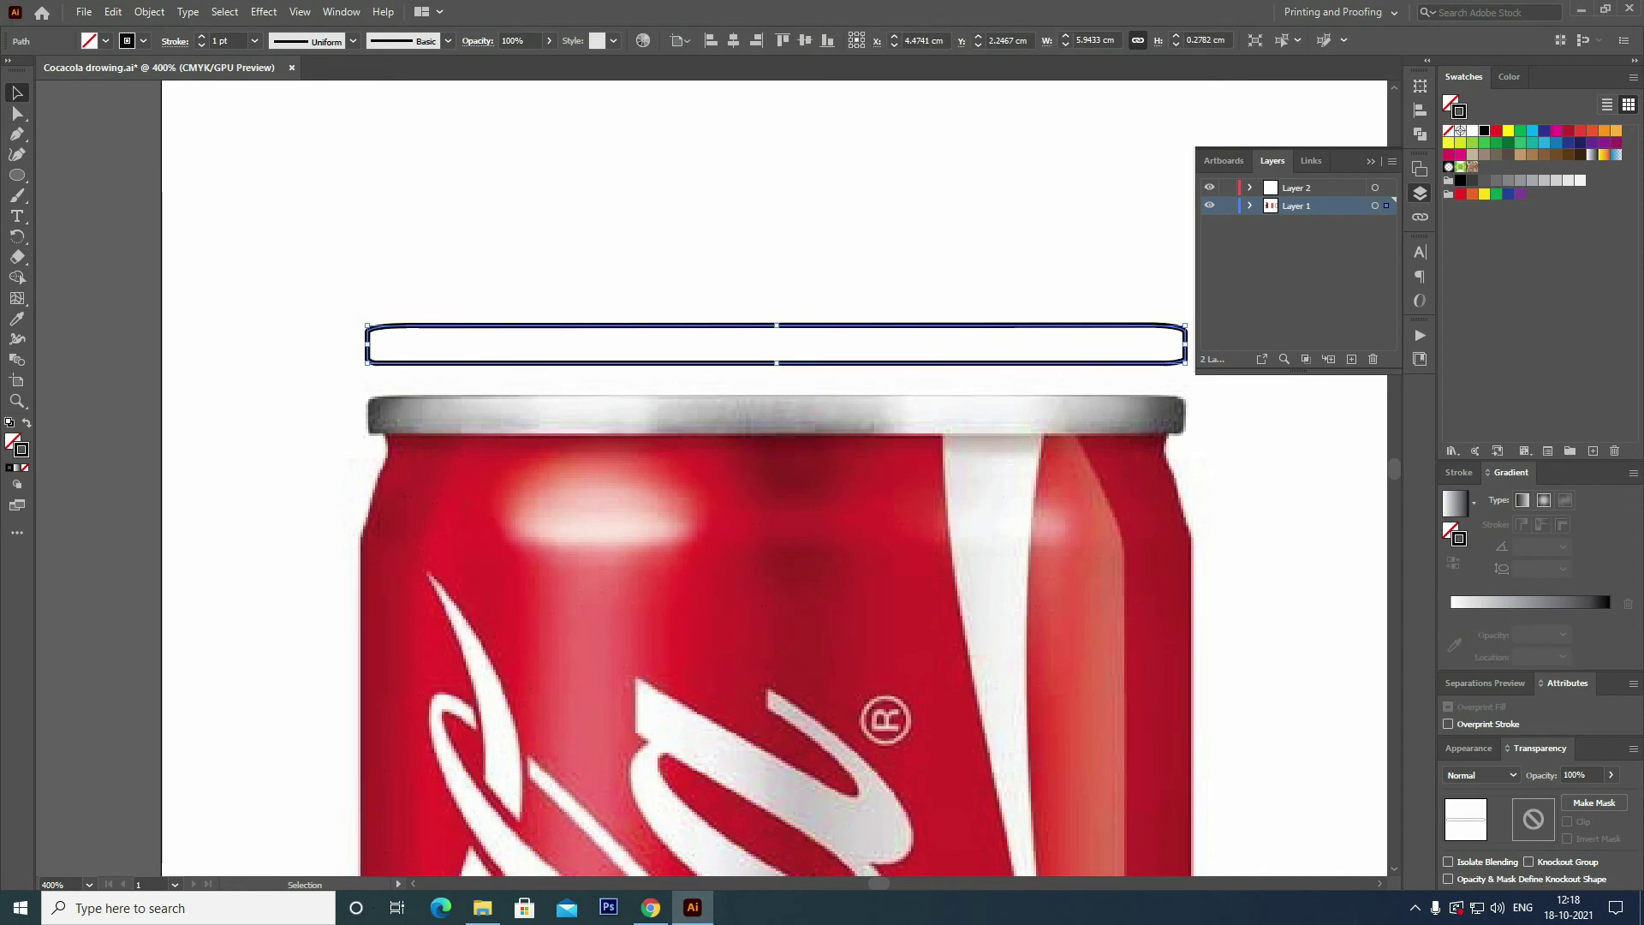
key(shift+x)
key(period)
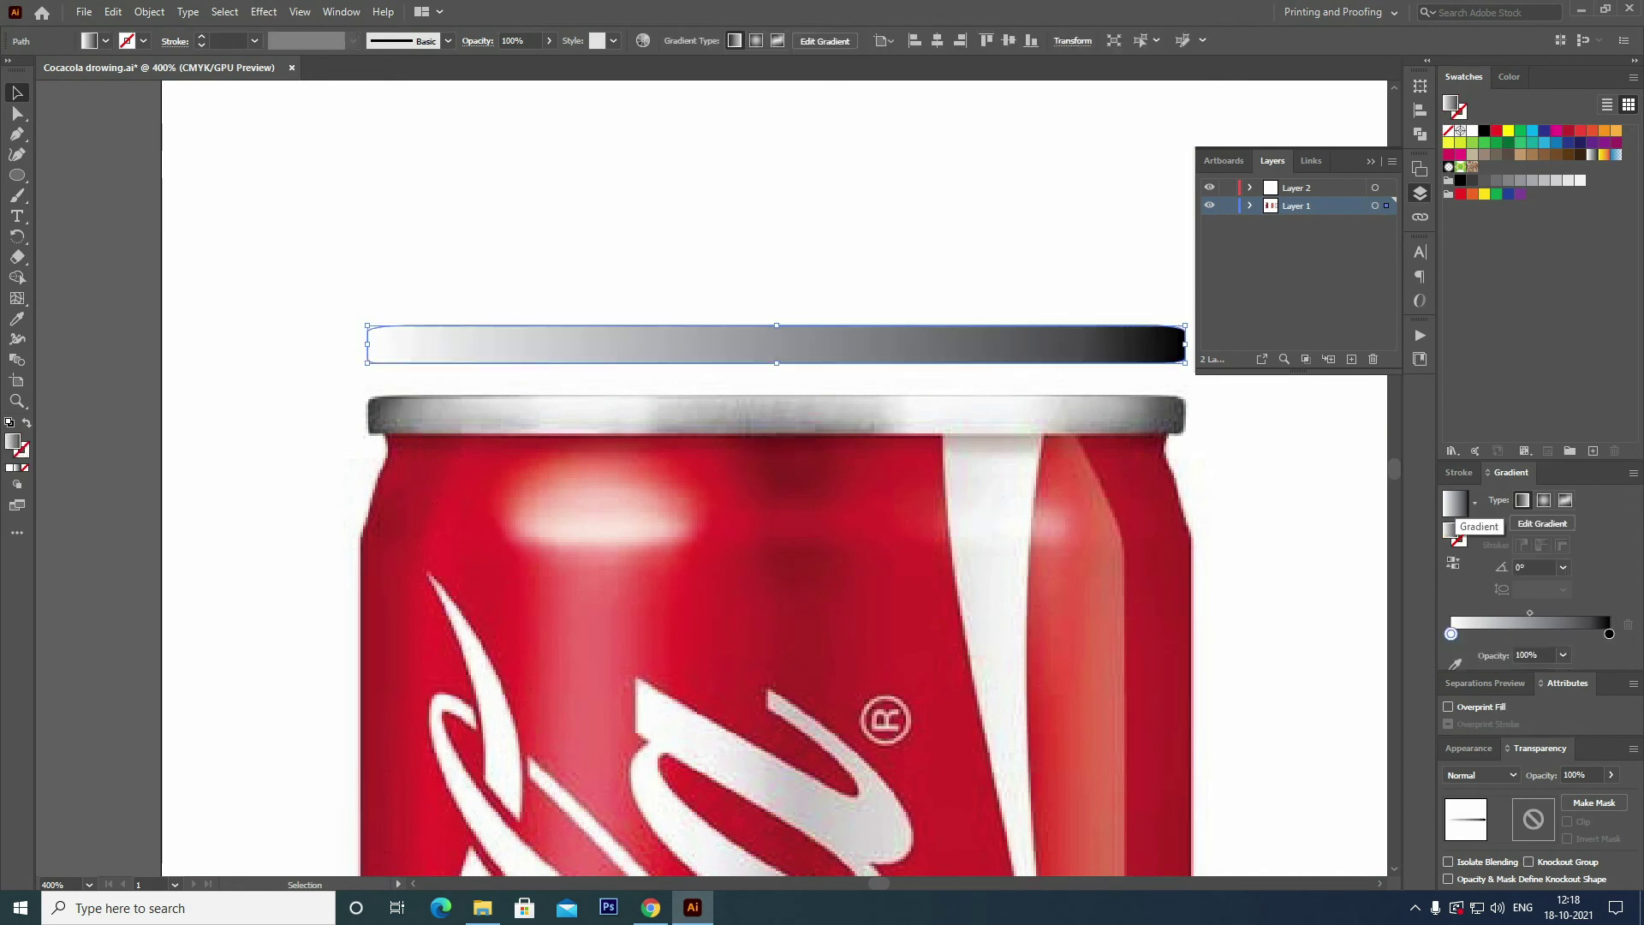
Add a stop at 19% and recolour the gradient stops in dark and light greys.
click(1481, 613)
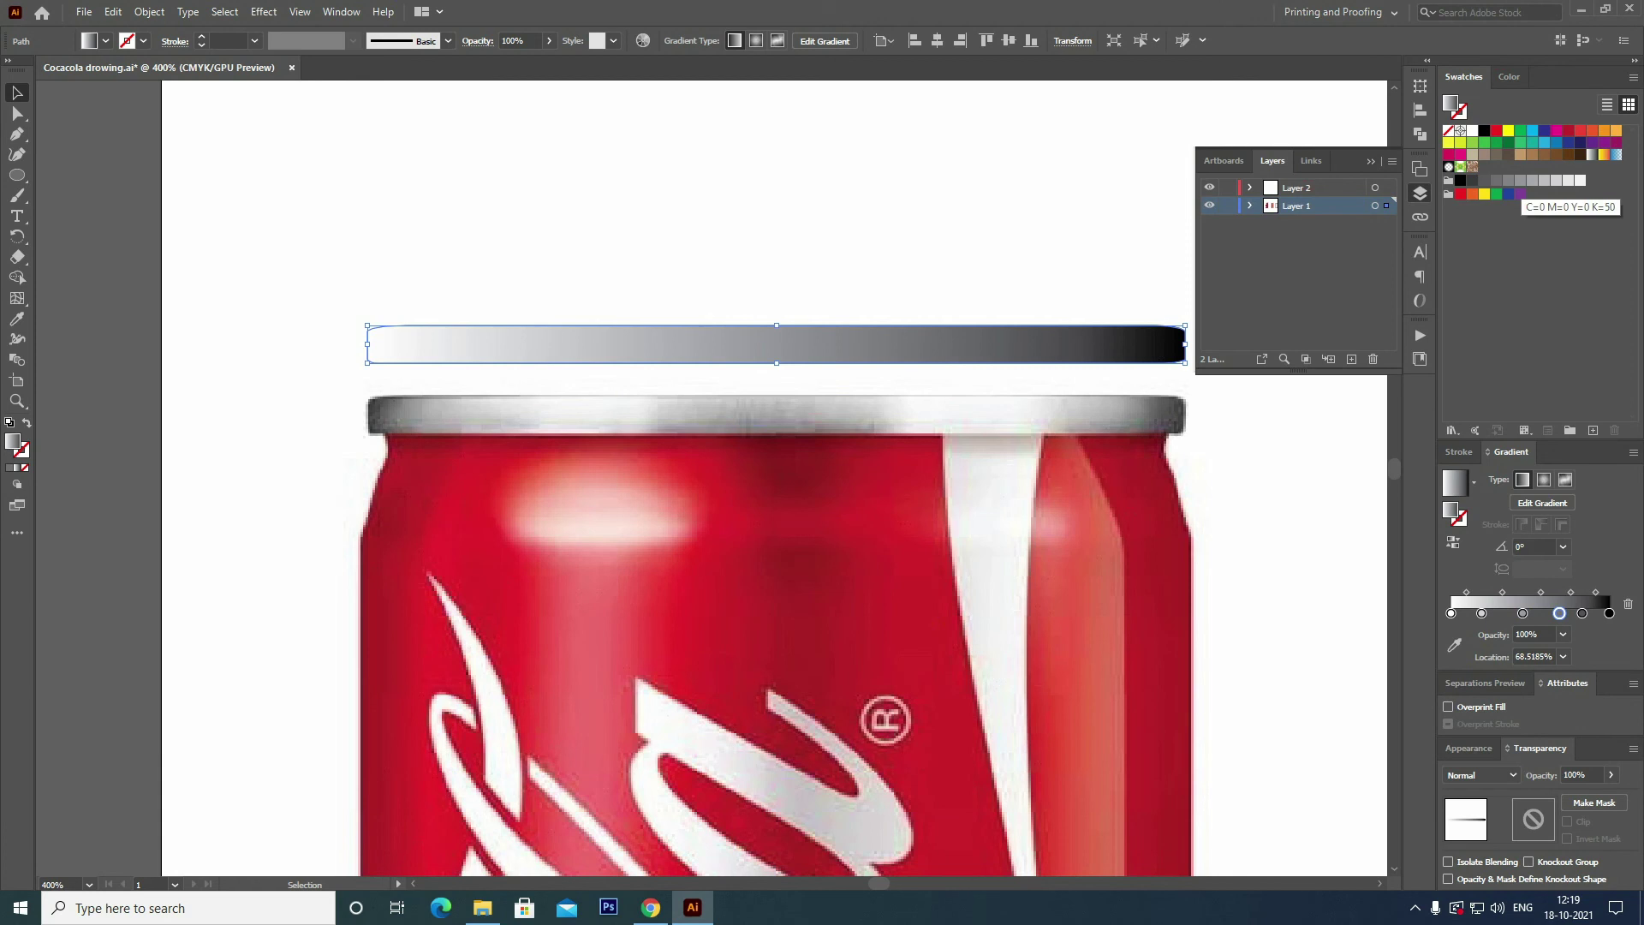
click(1472, 180)
drag(1508, 180, 1450, 613)
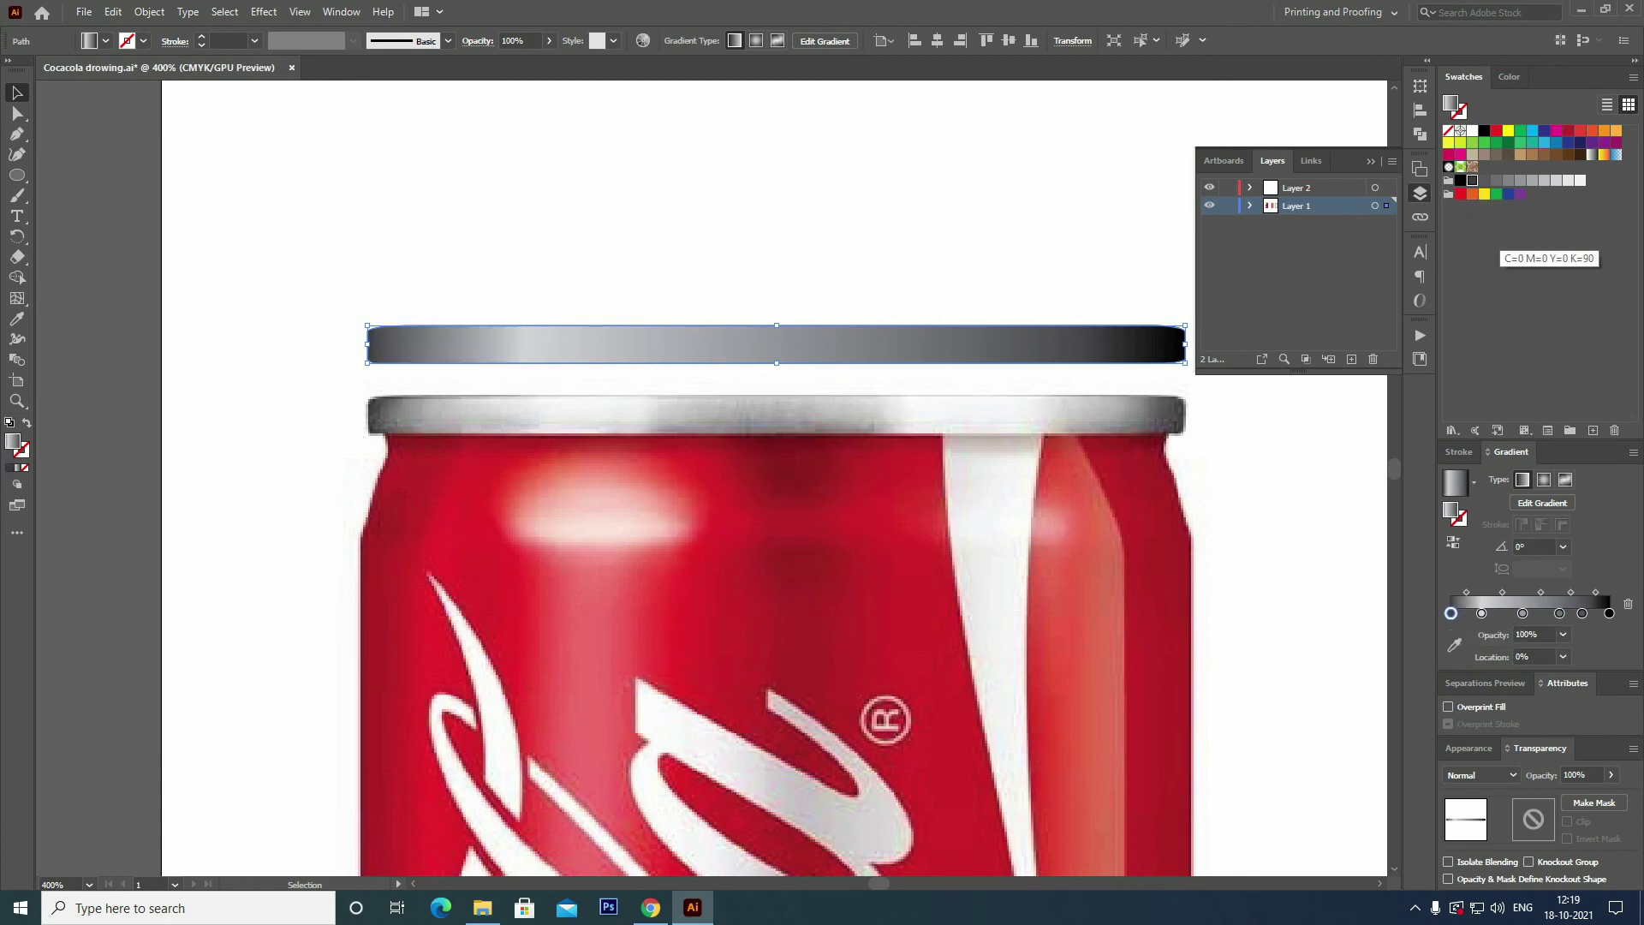
drag(1508, 180, 1609, 613)
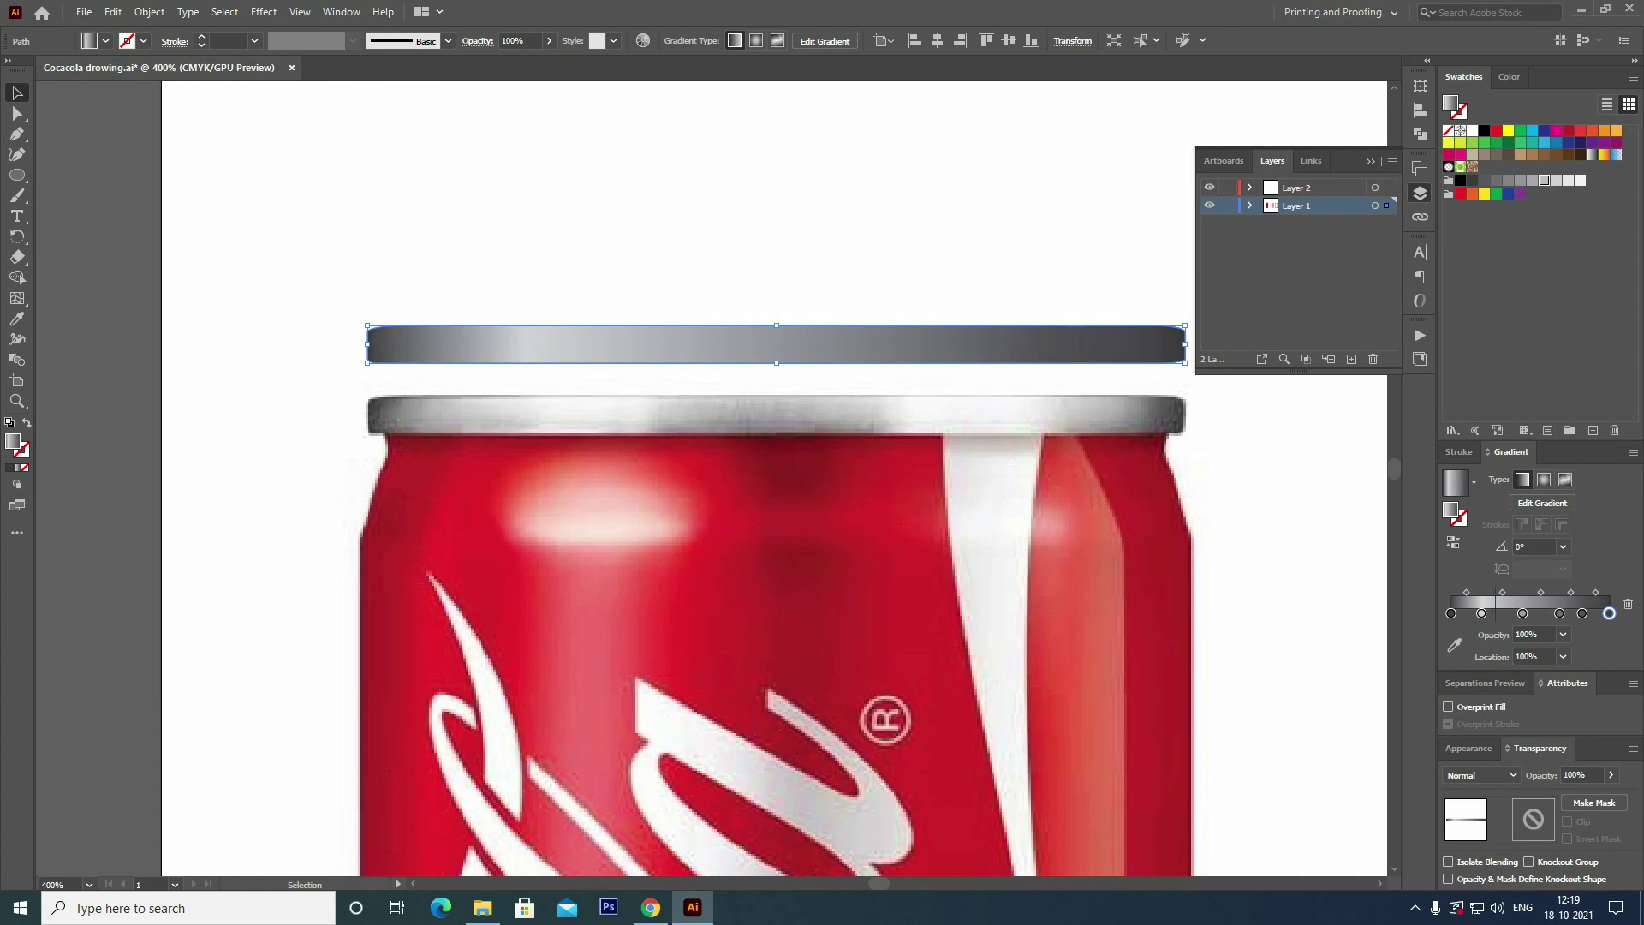
drag(1568, 180, 1481, 613)
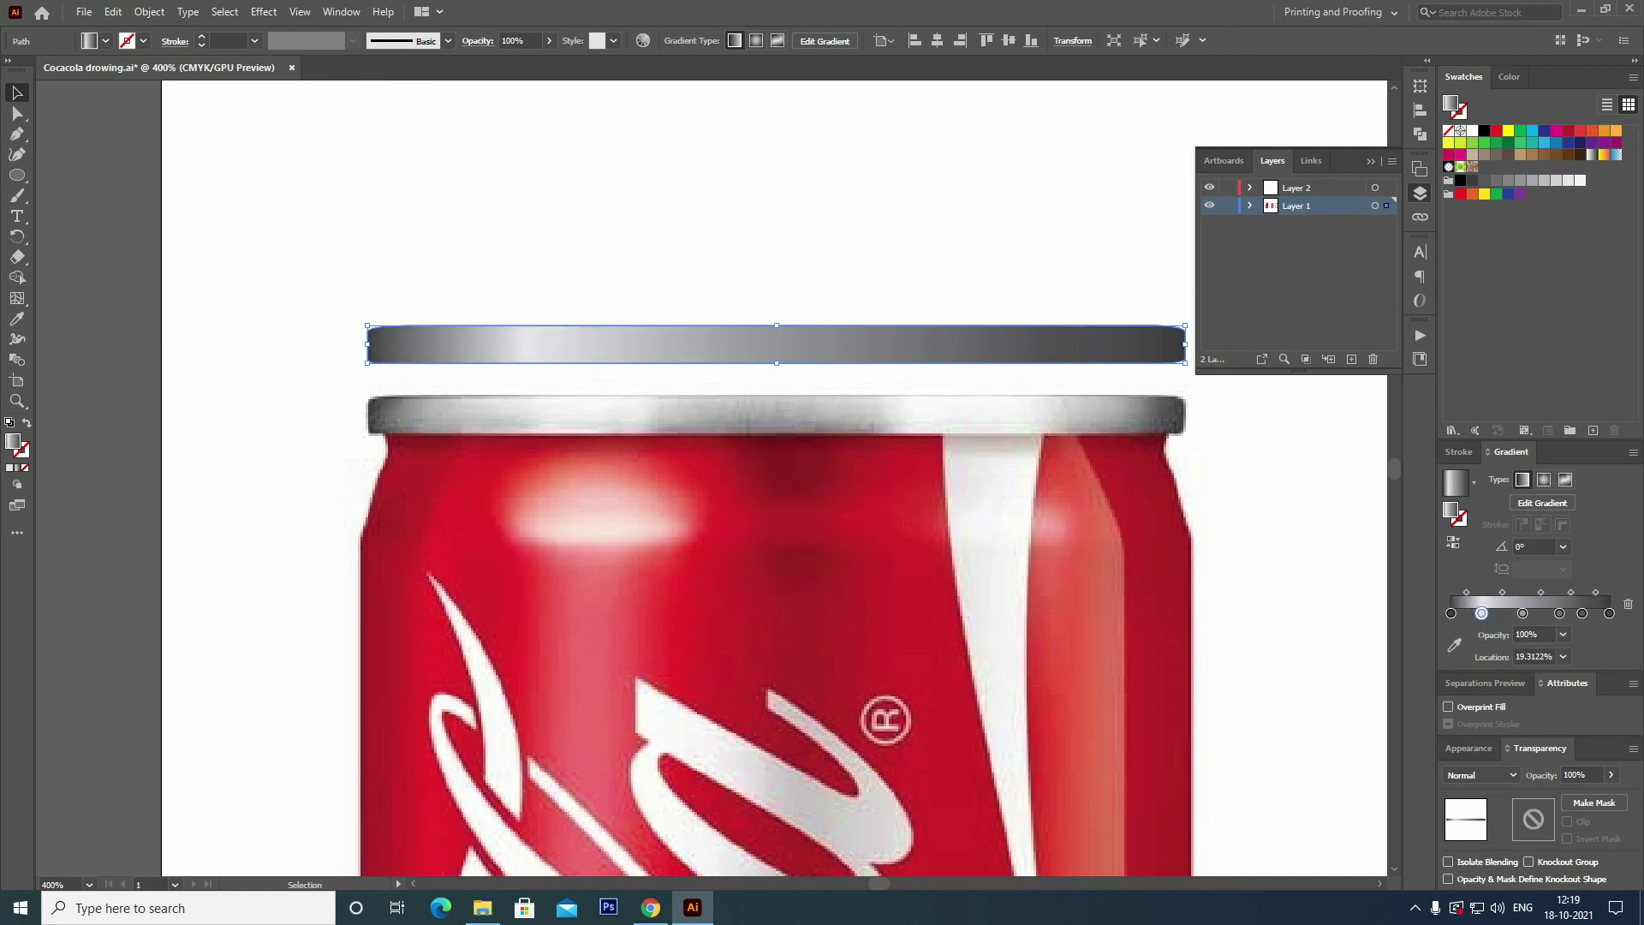
drag(1533, 180, 1522, 613)
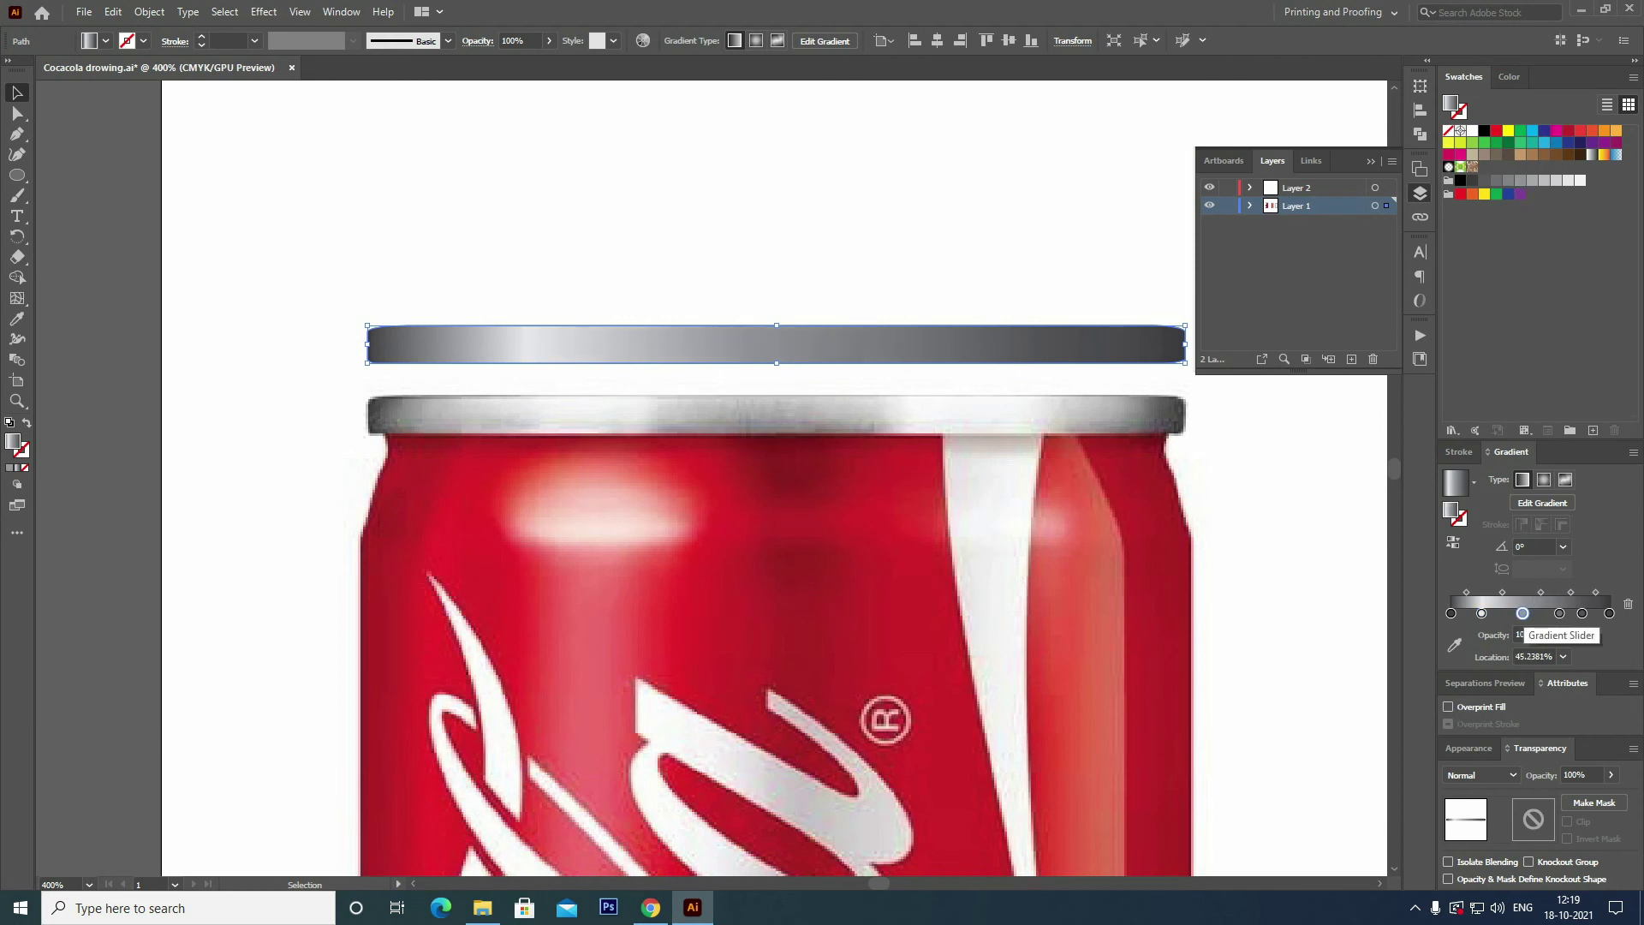
drag(1544, 180, 1582, 613)
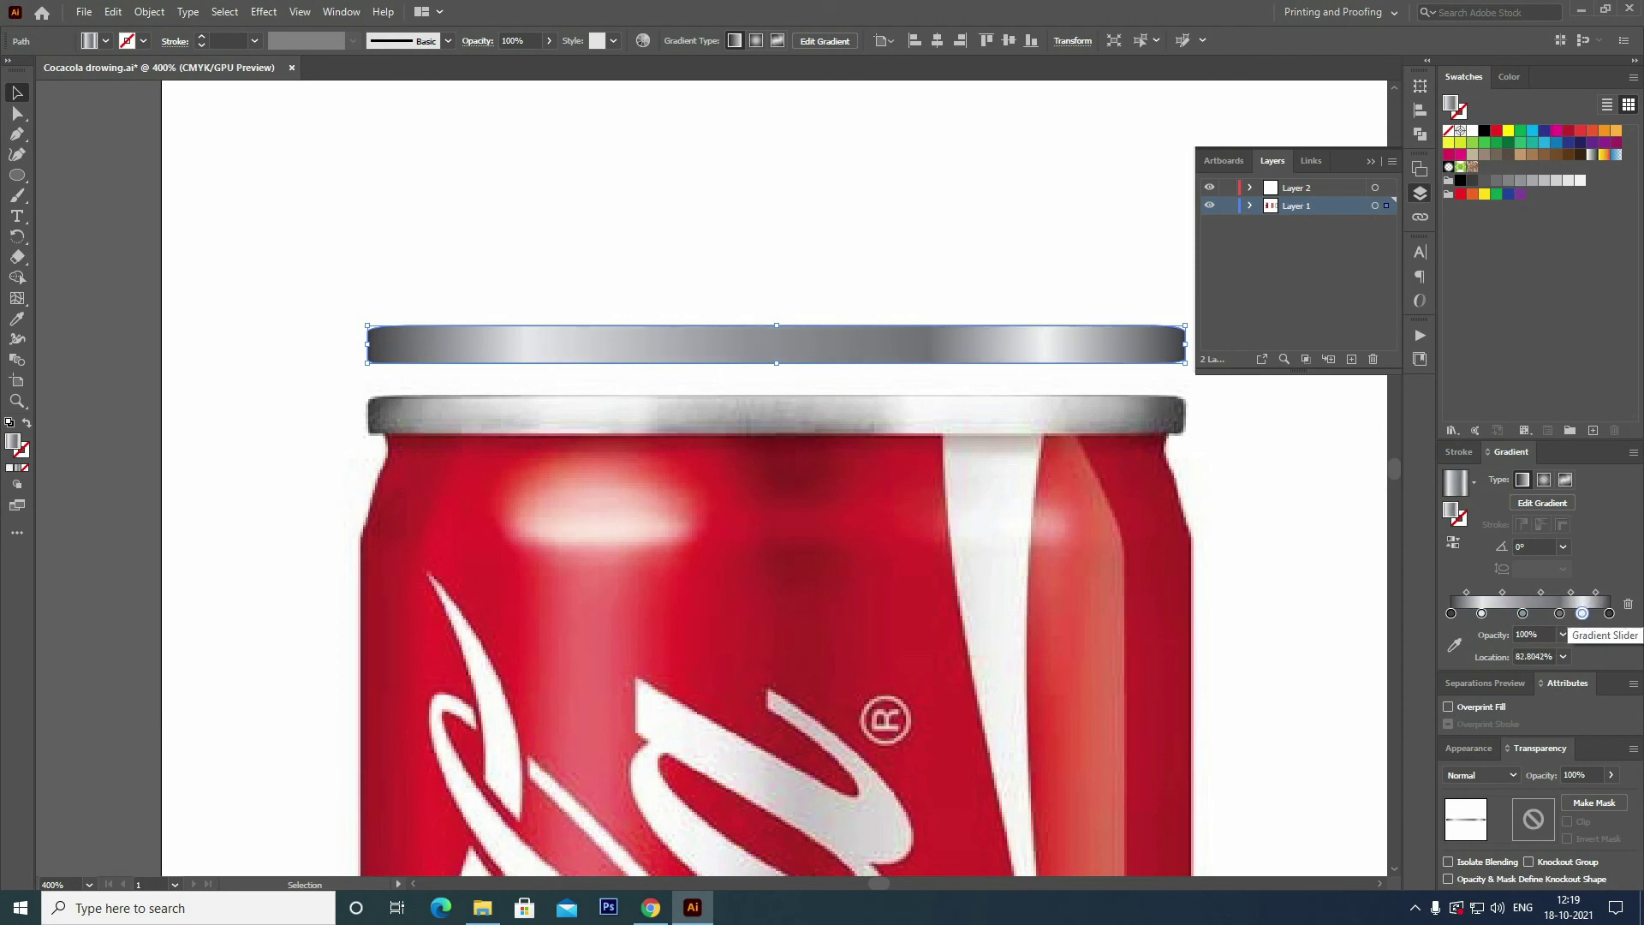
drag(1556, 180, 1559, 613)
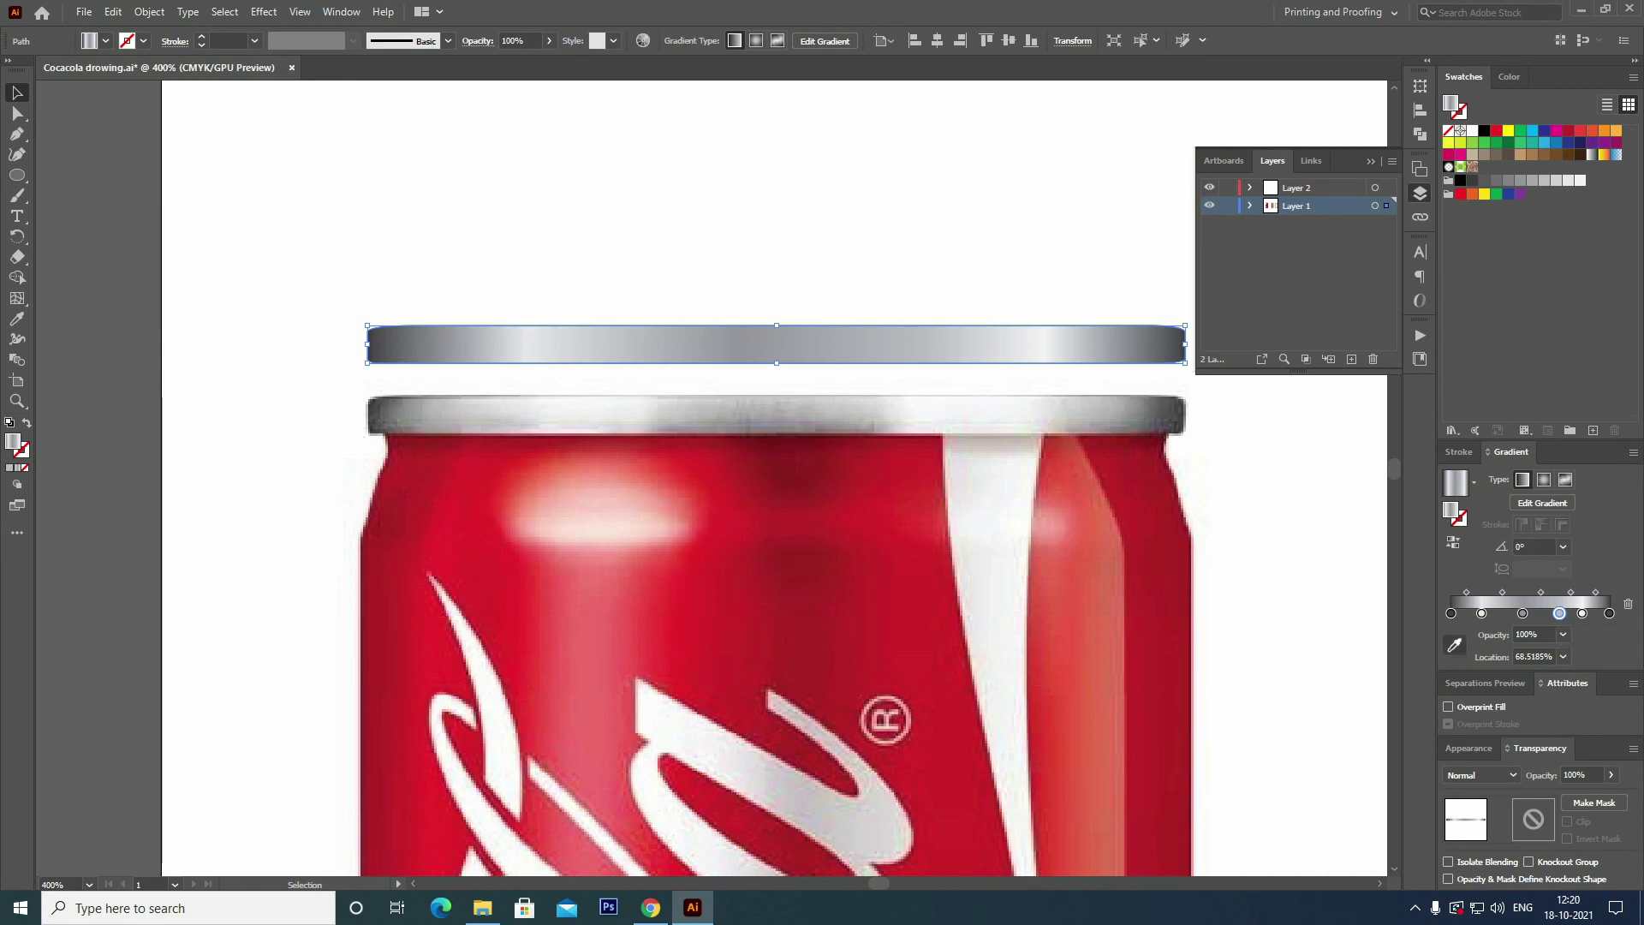
Add a stop near 56% and move stops to 34% and 60% to refine the banding.
click(1539, 613)
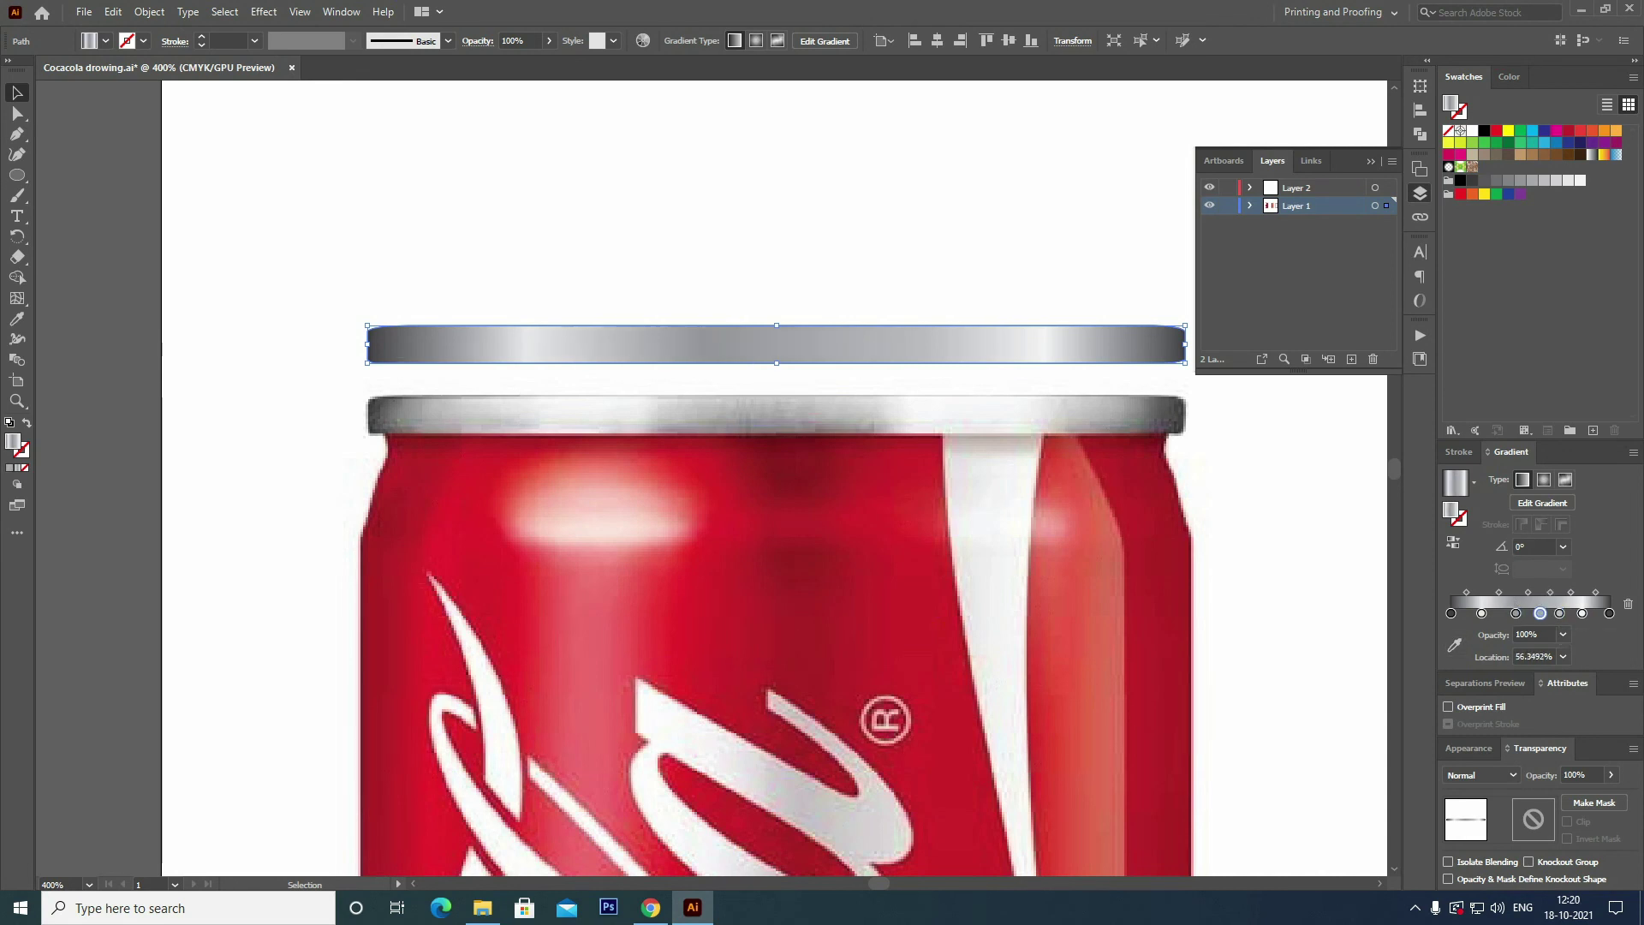
click(1516, 613)
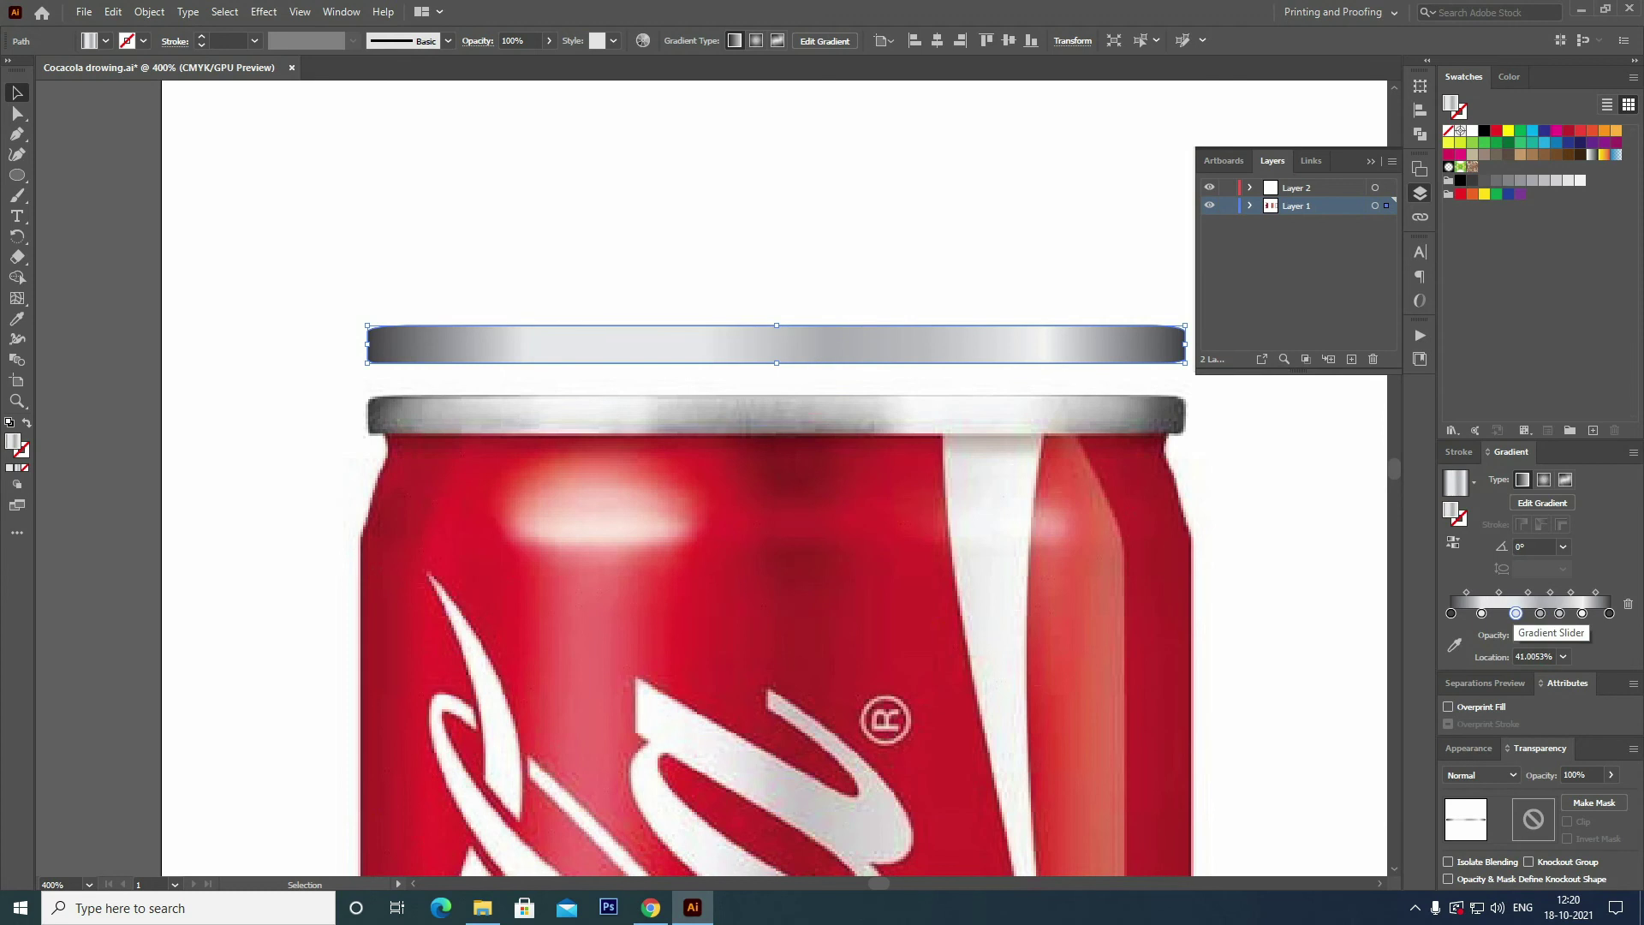
drag(1515, 613, 1504, 613)
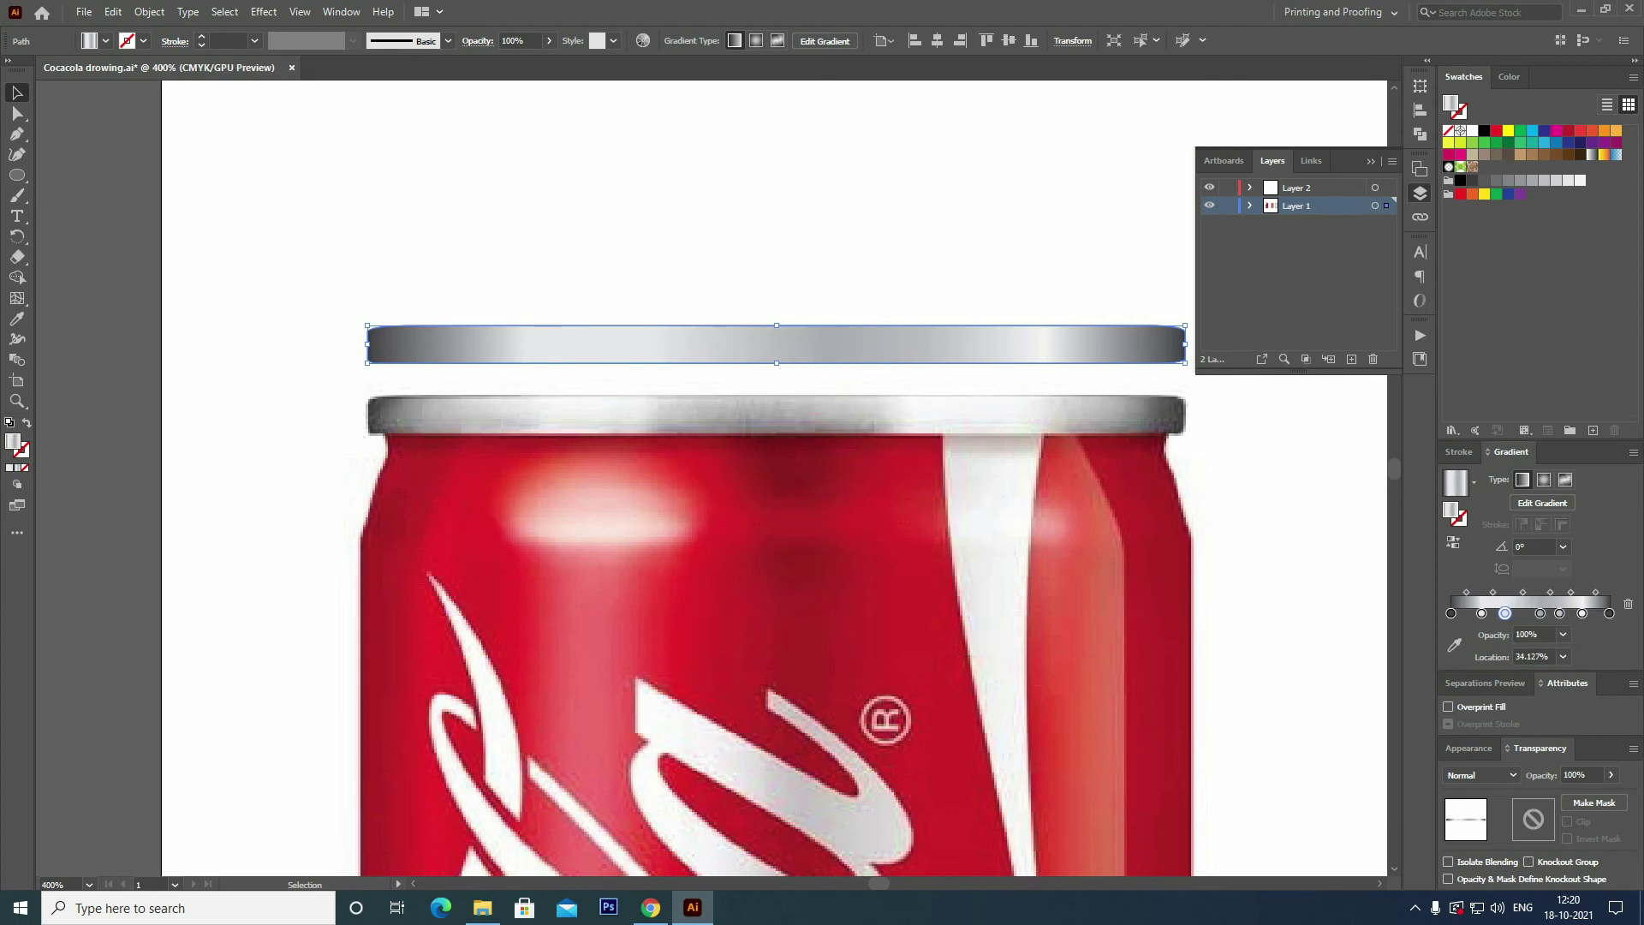
click(1567, 591)
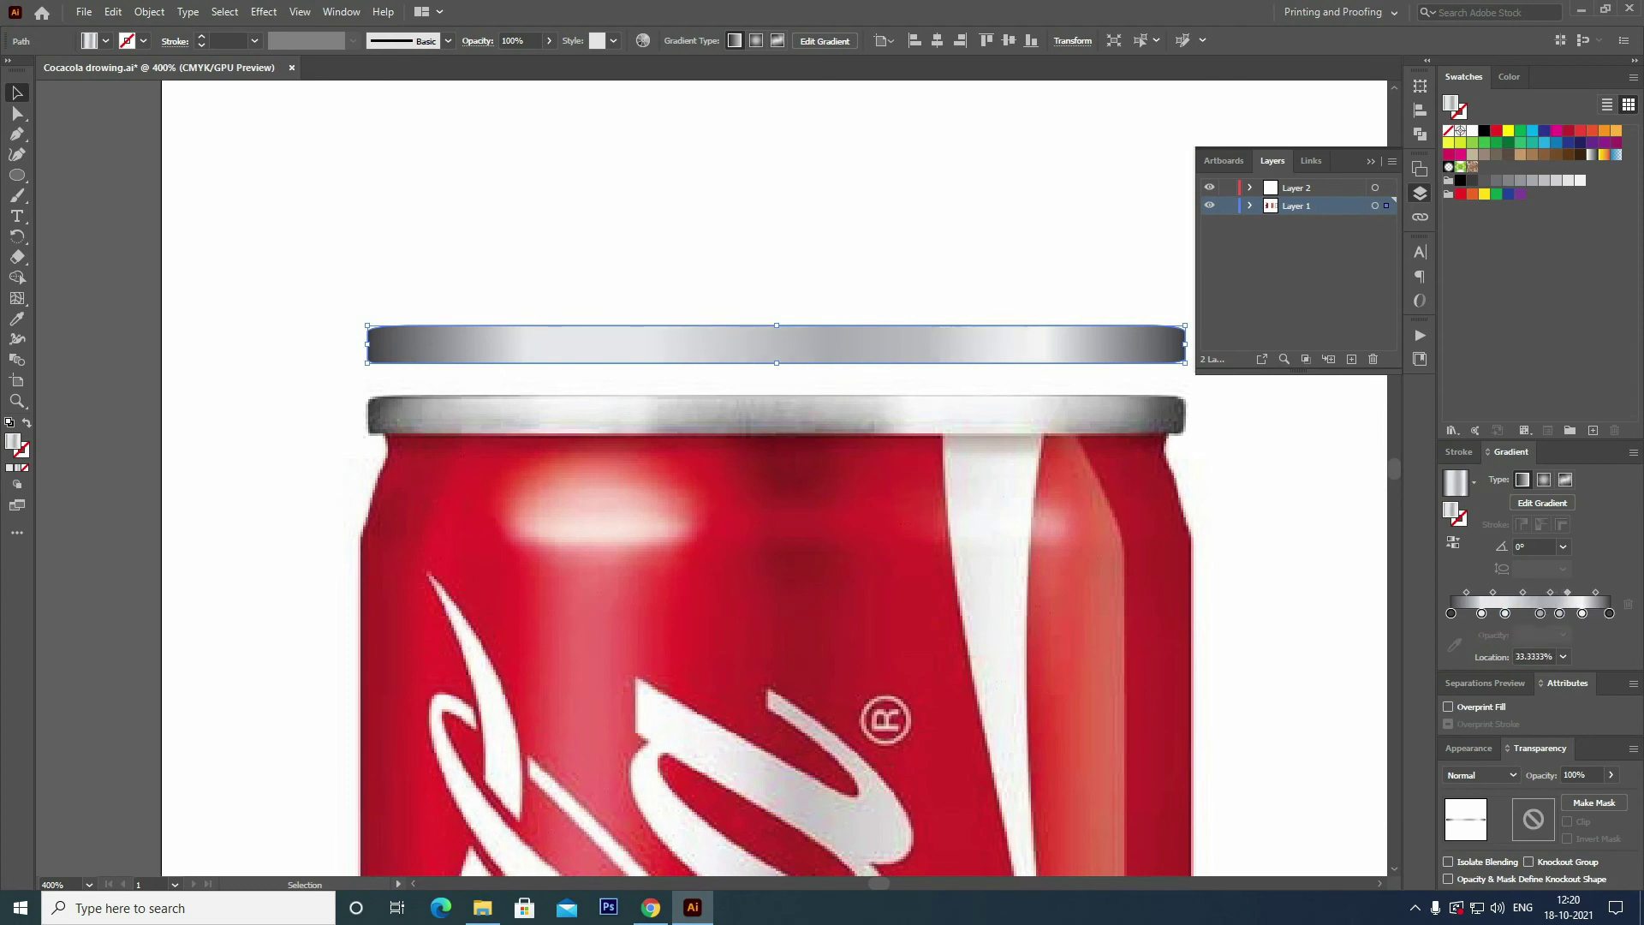
drag(1559, 613, 1544, 613)
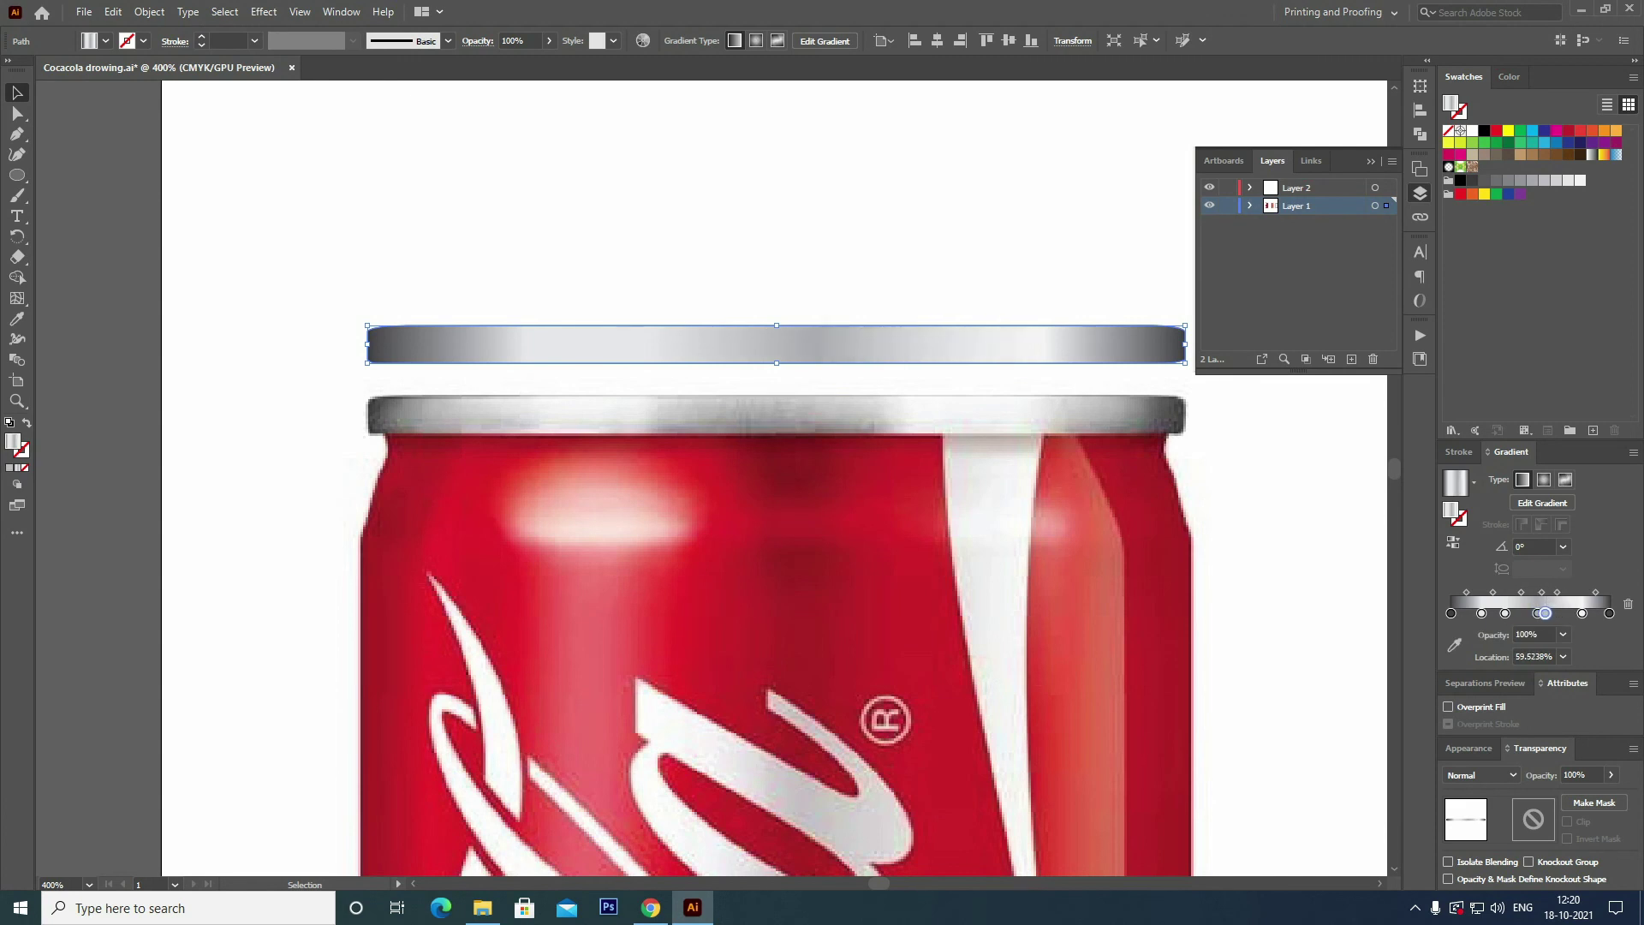
click(1595, 591)
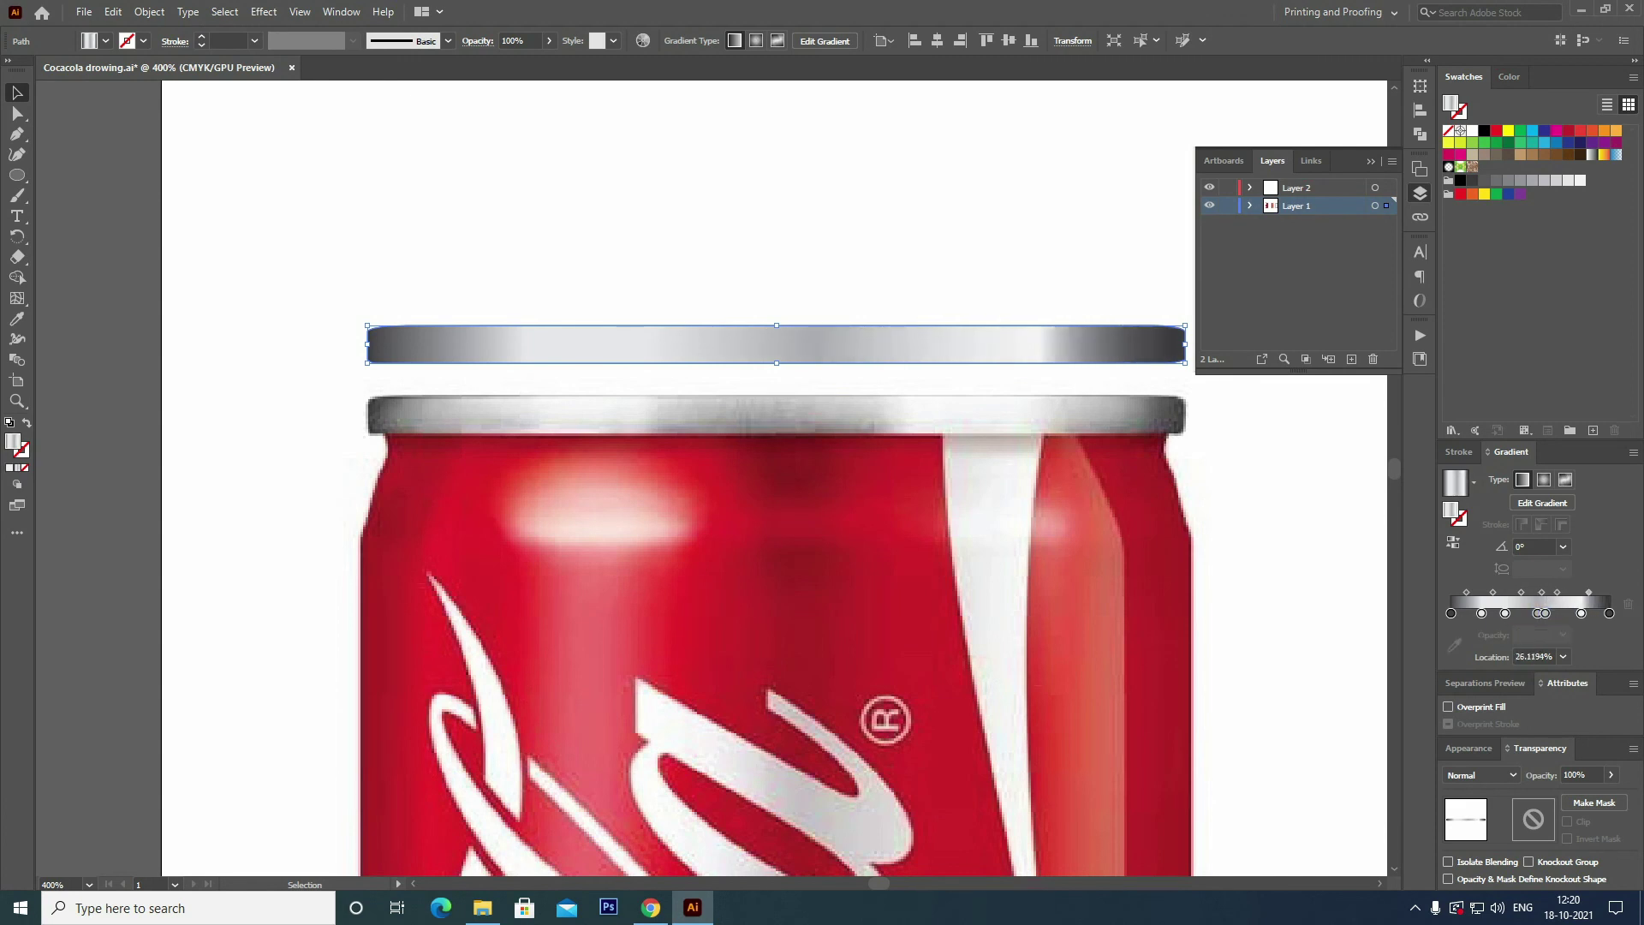
click(1581, 613)
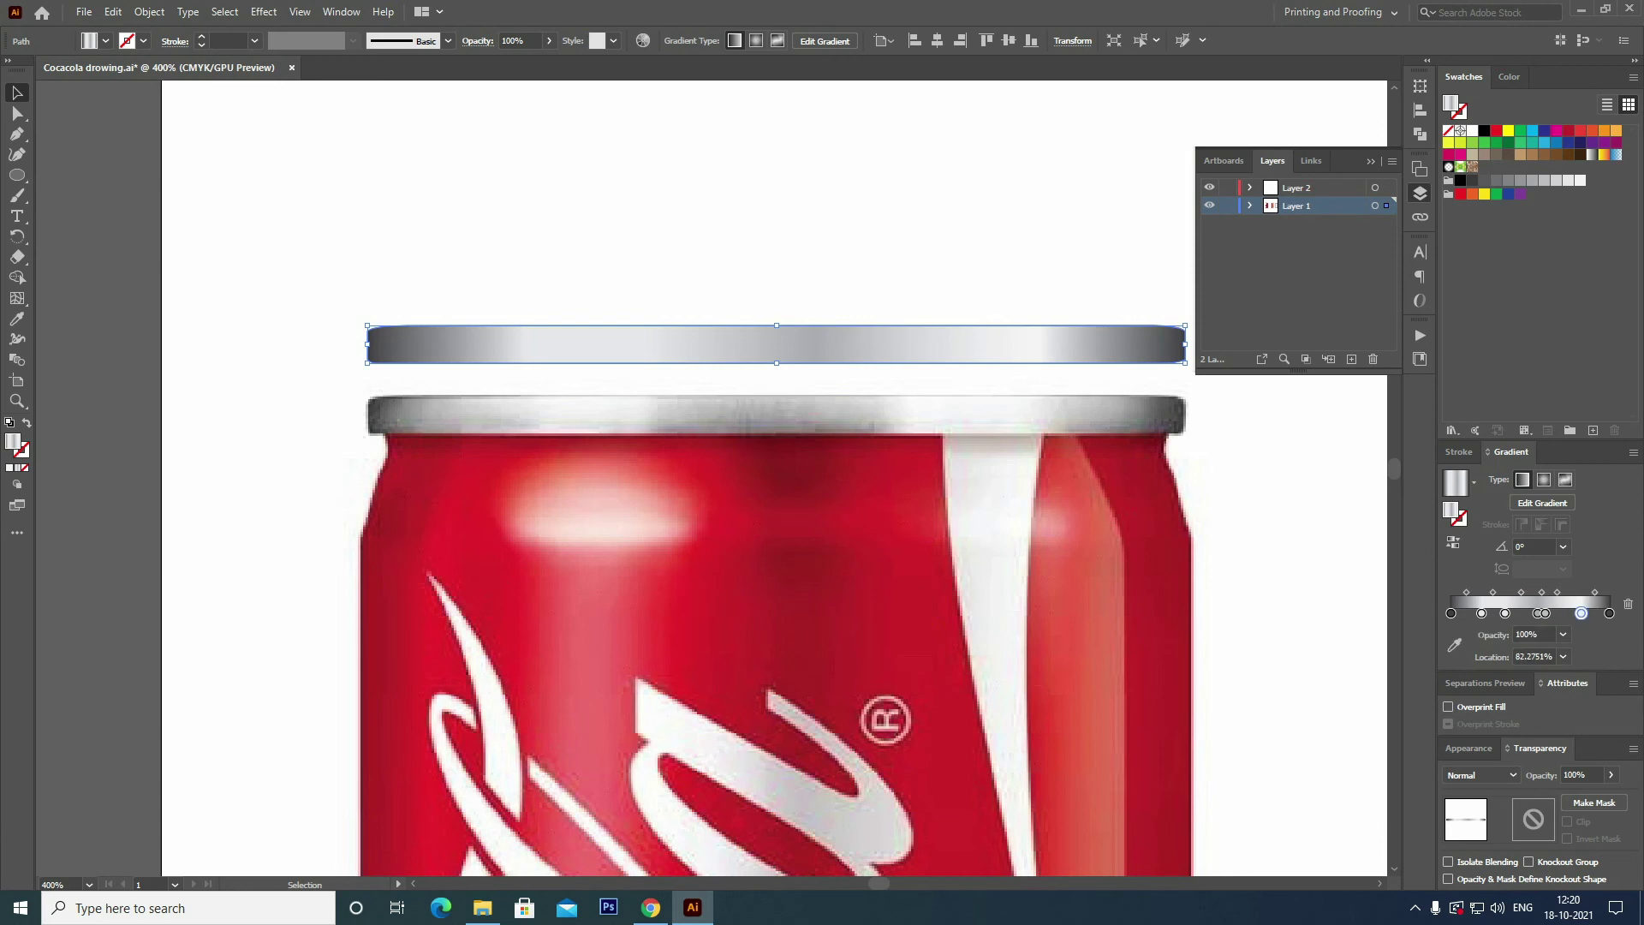
key(ctrl+shift+a)
Move the silver rim bar down onto the can's top and bring the bottom into view.
drag(777, 343, 776, 415)
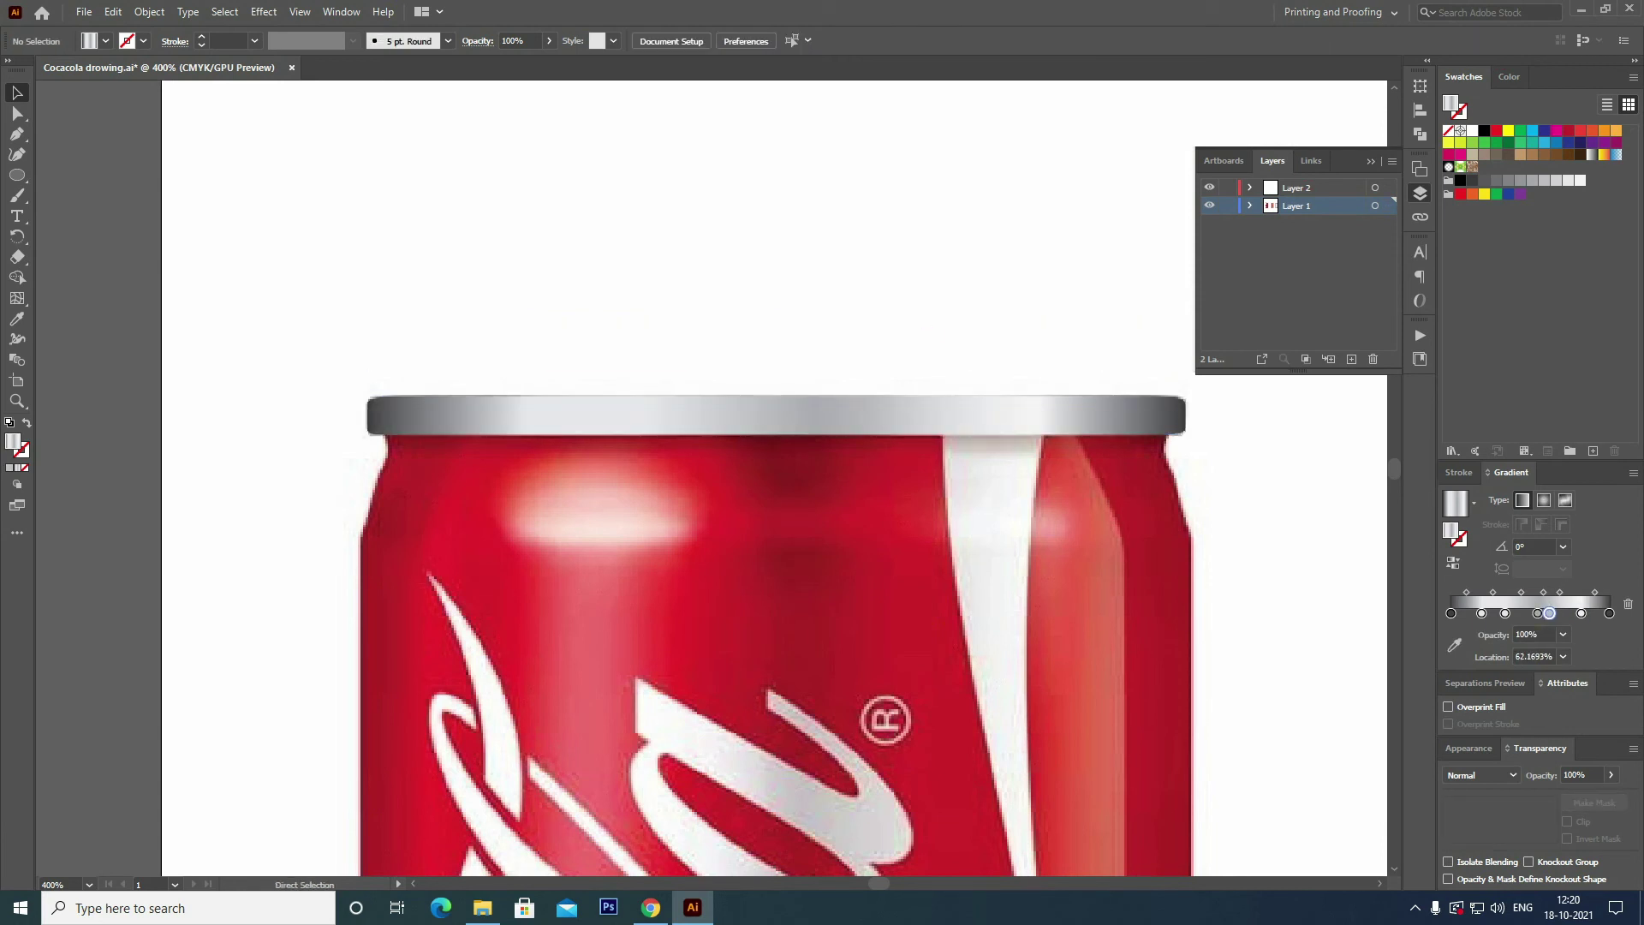
key(ctrl+minus)
drag(777, 599, 738, 103)
drag(888, 478, 880, 169)
Trace the bottom rim outline with no fill and a black stroke.
key(p)
key(d)
key(slash)
key(x)
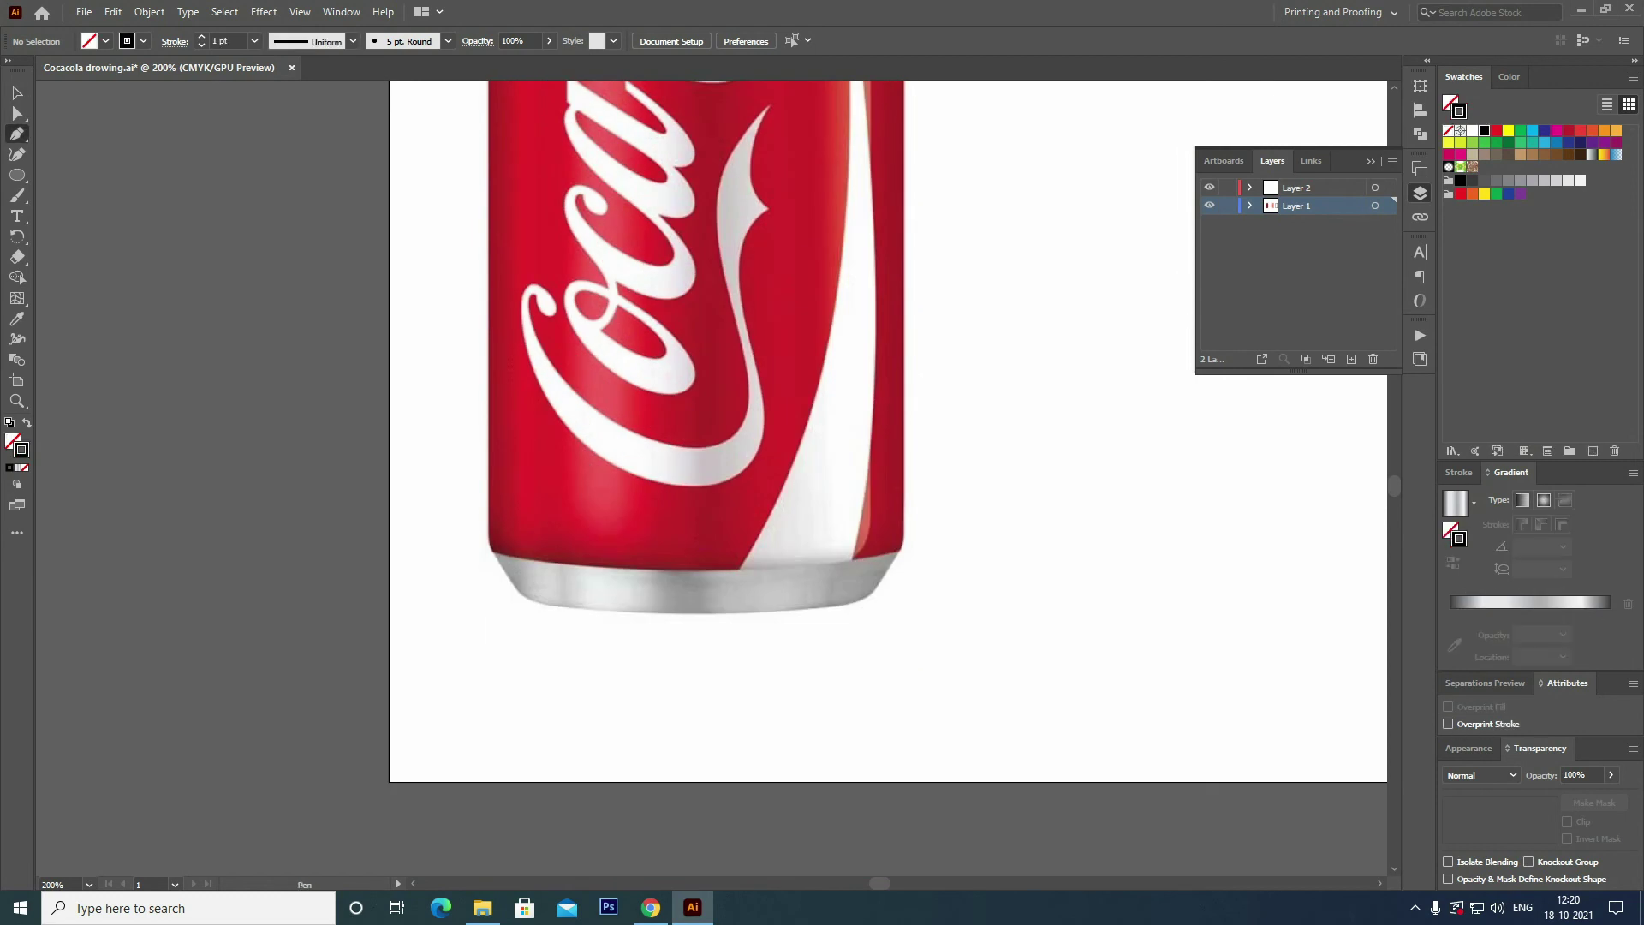
key(ctrl+equal)
key(ctrl+equal)
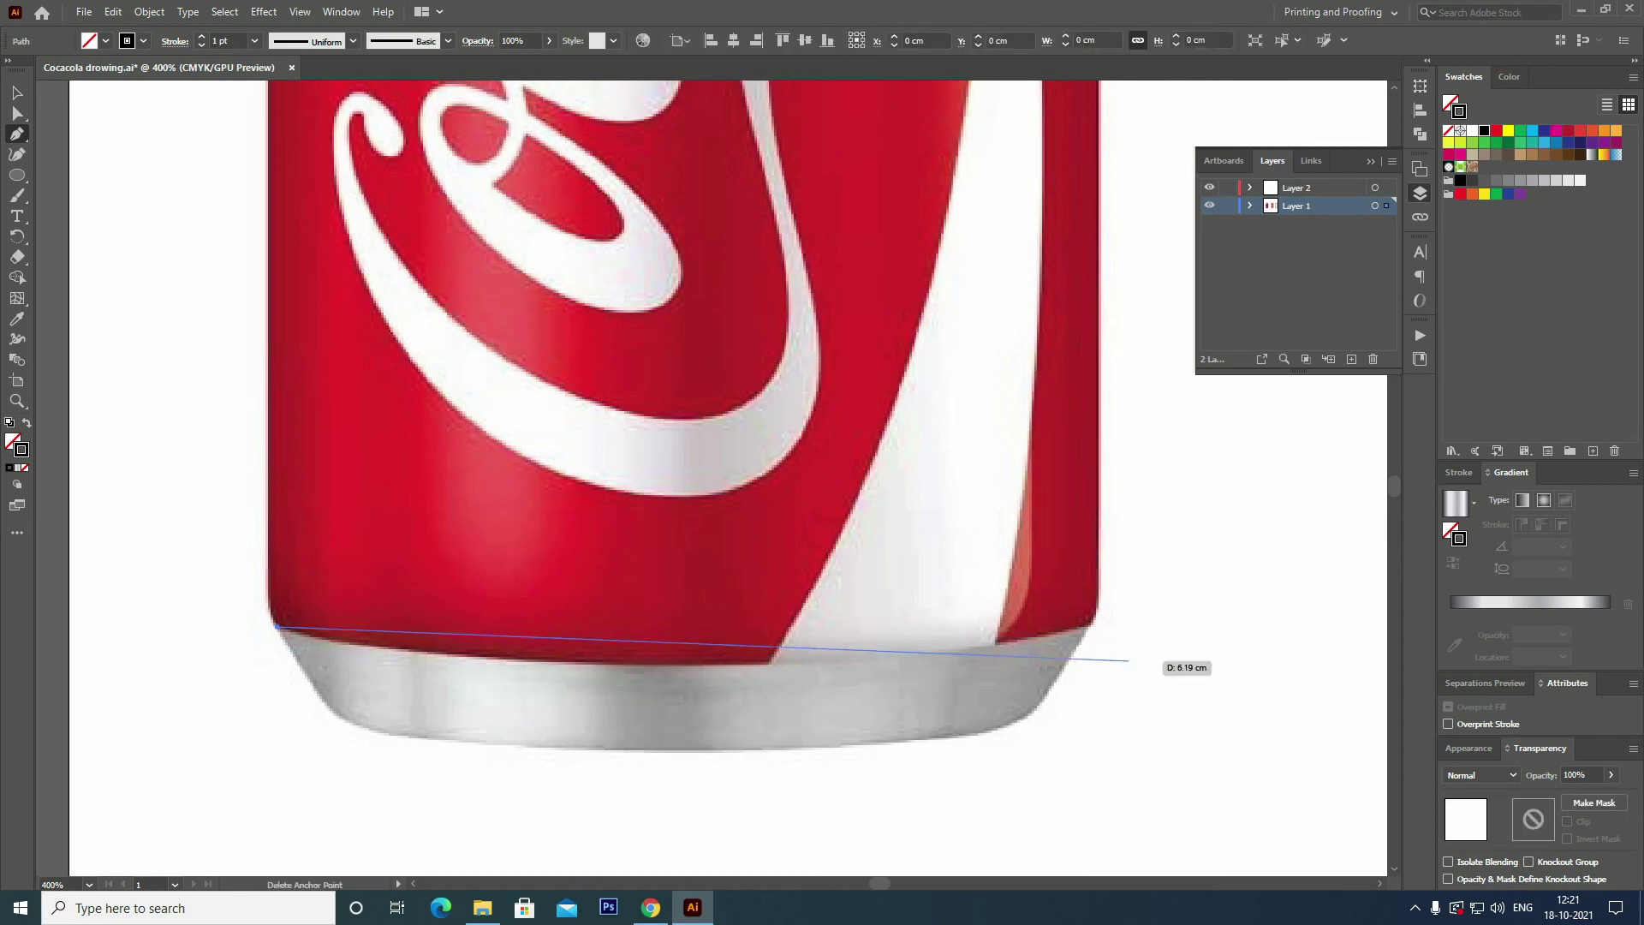
drag(1085, 628, 1357, 541)
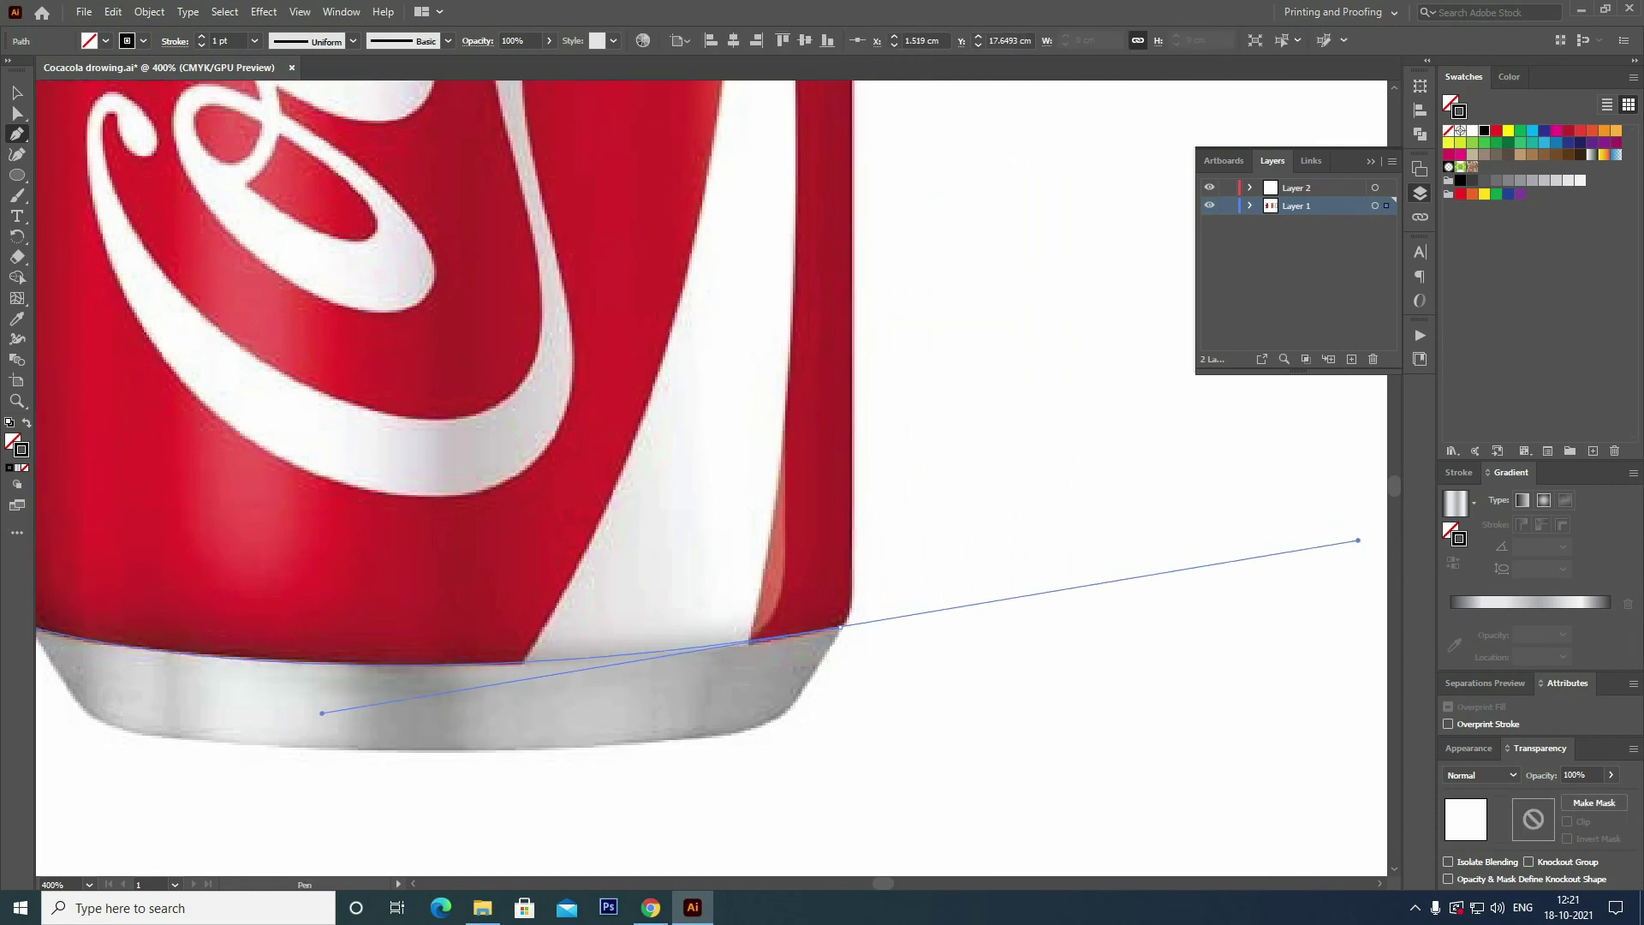
key(a)
Reshape the bottom rim's curves to follow the can, then view both cans.
click(225, 707)
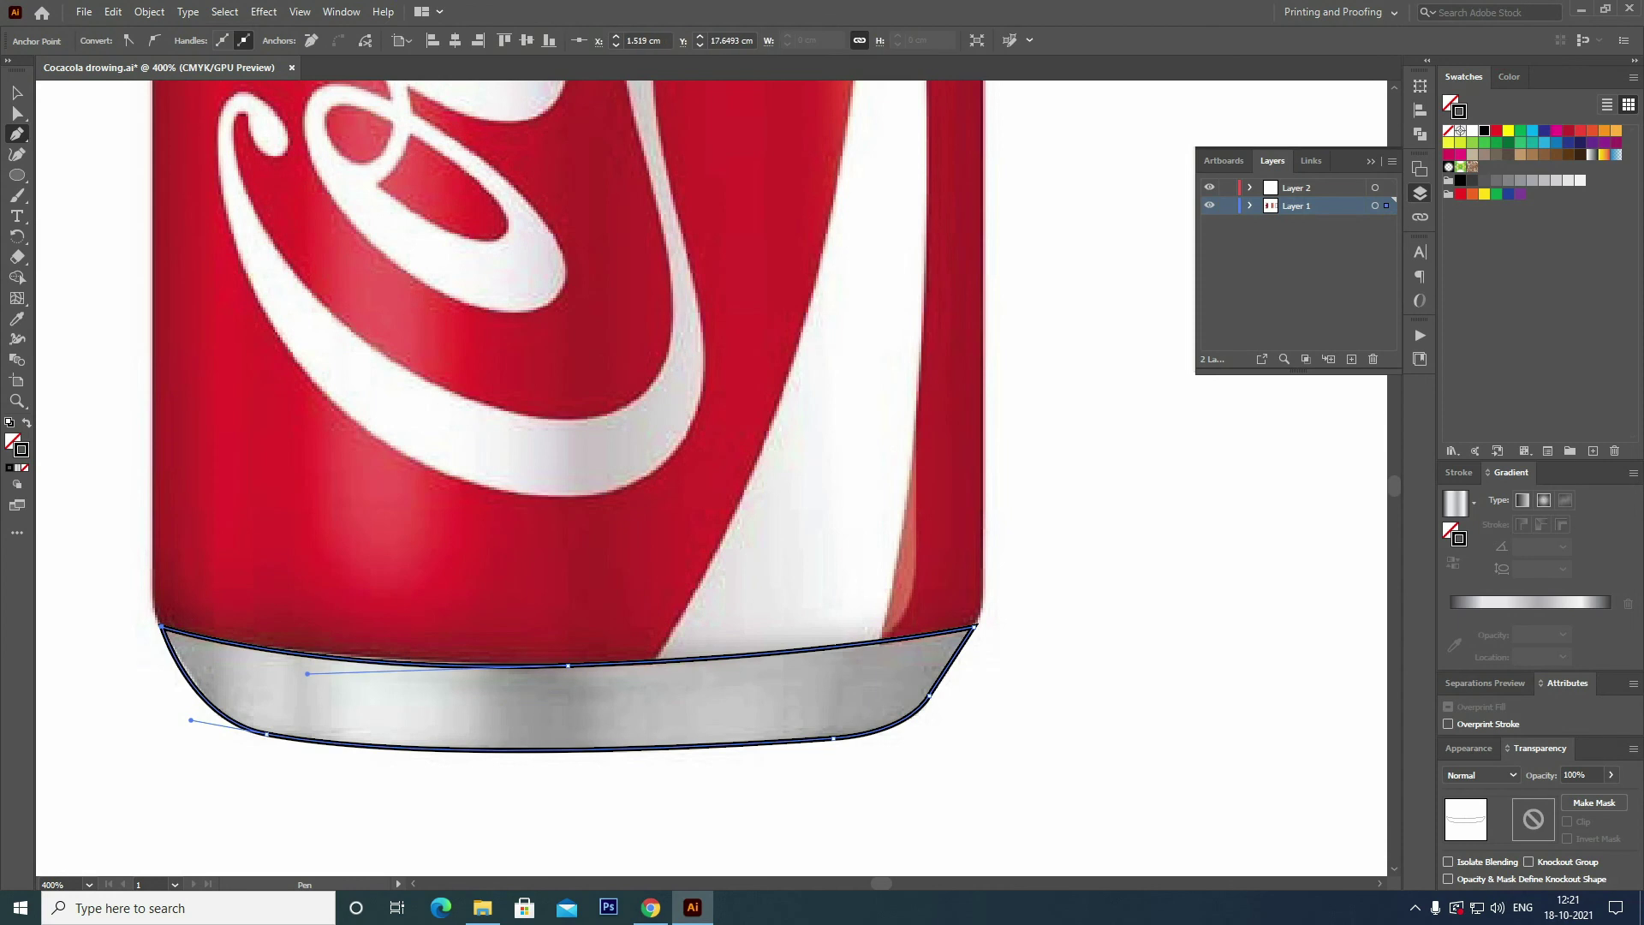
drag(308, 742, 269, 716)
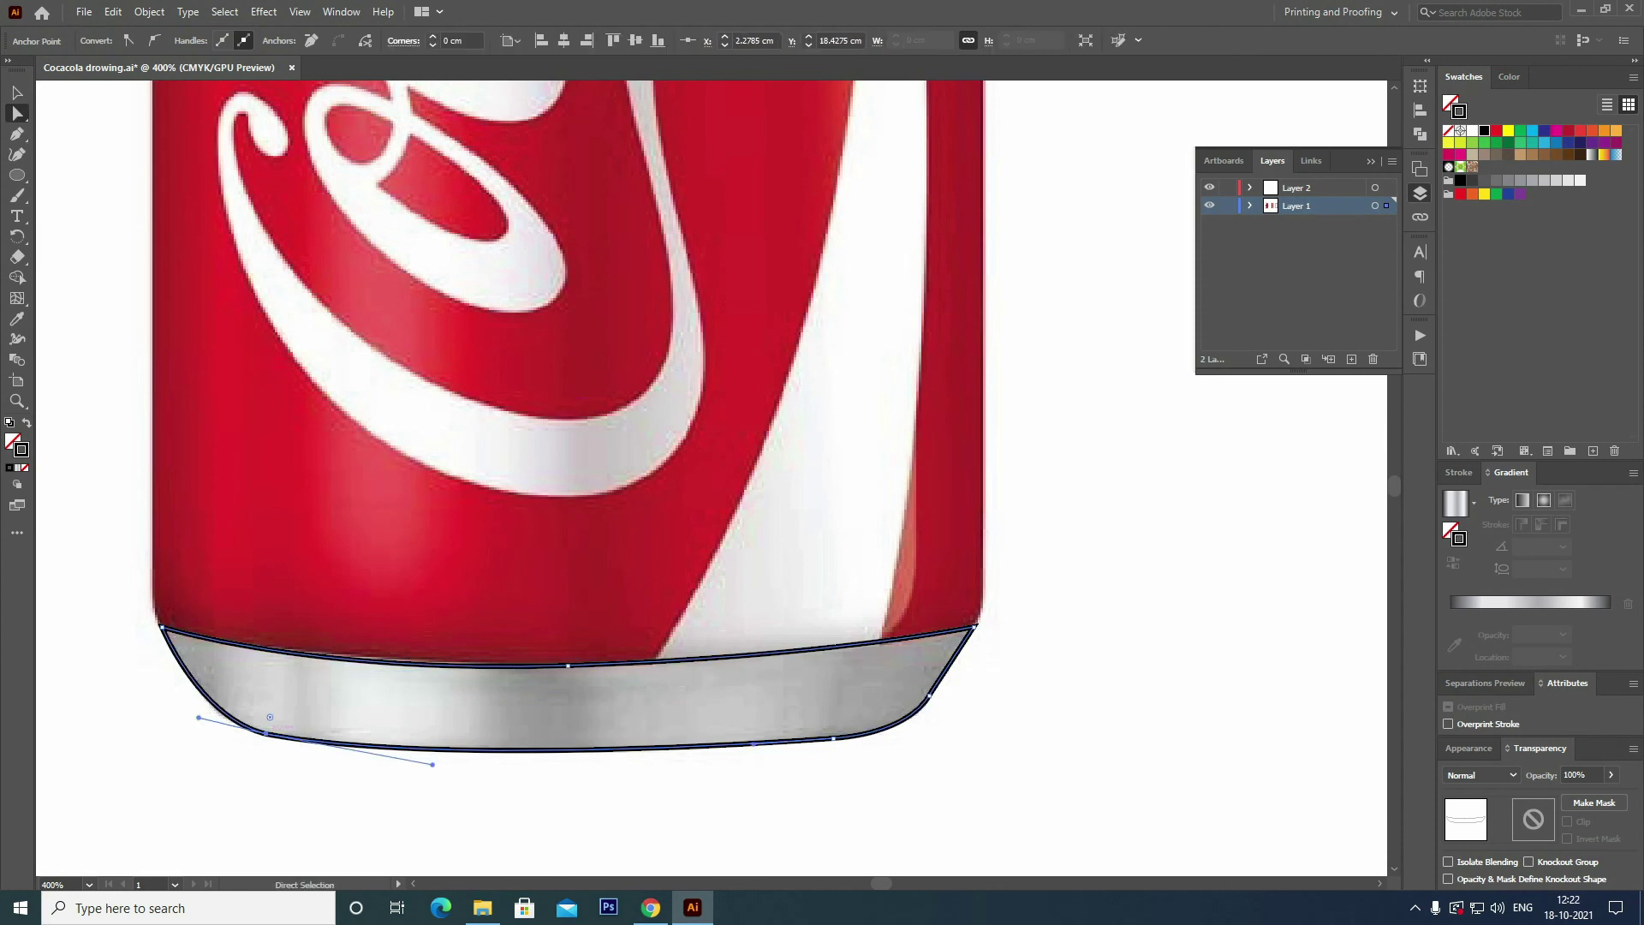
click(579, 778)
click(567, 663)
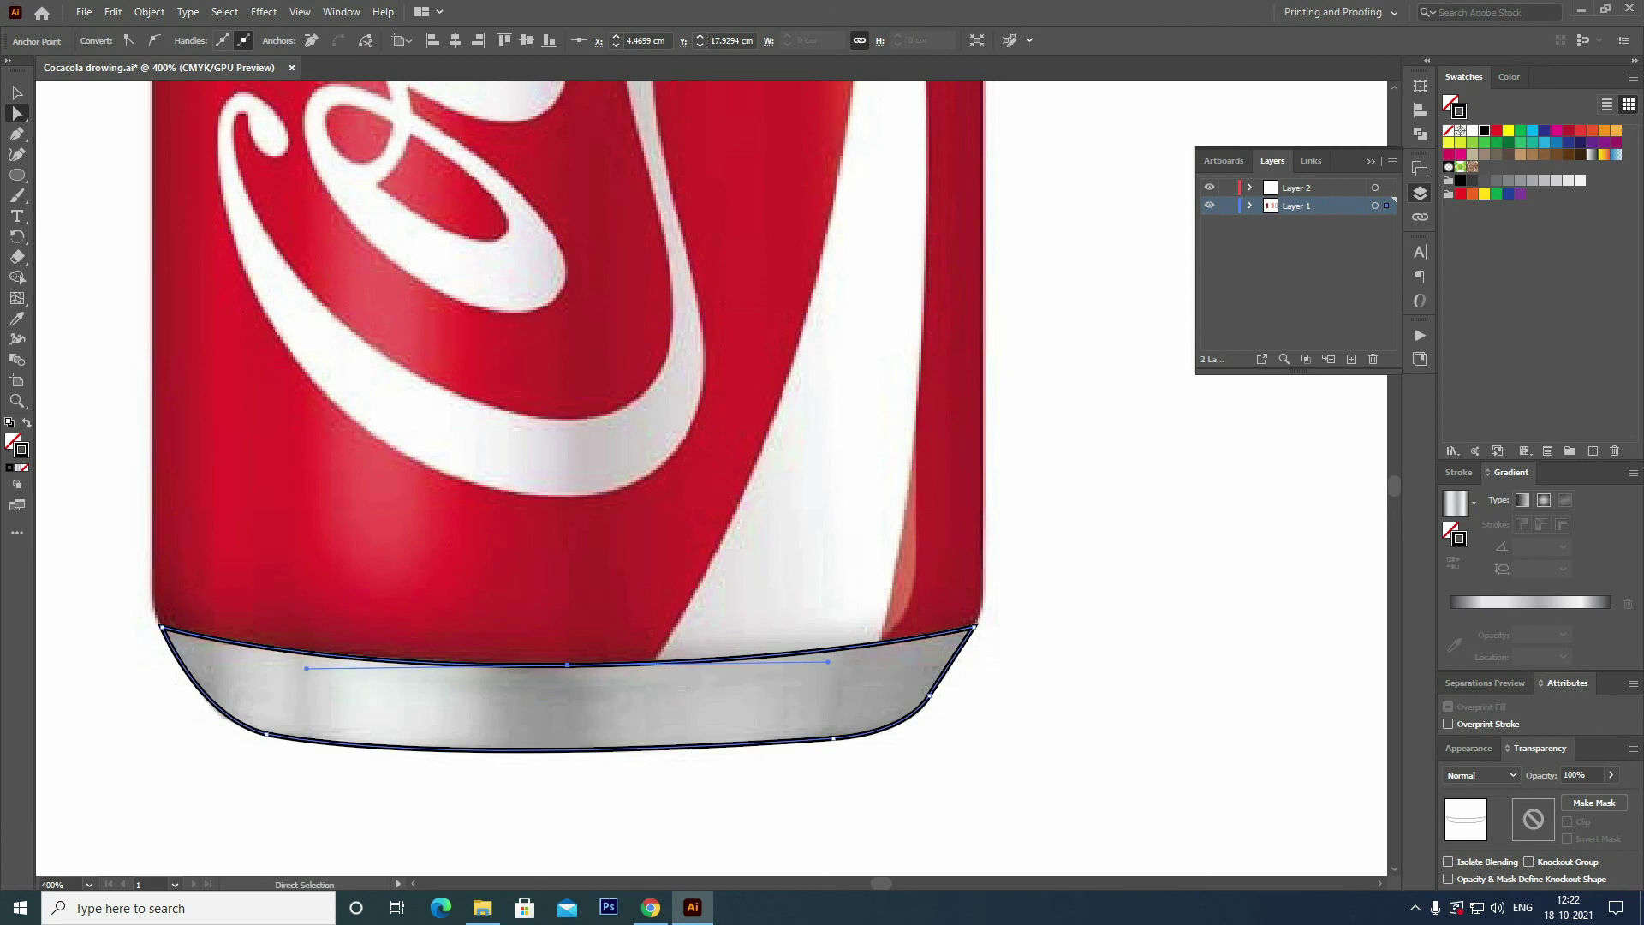
key(ctrl+shift+a)
key(ctrl+minus)
key(ctrl+minus)
key(ctrl+minus)
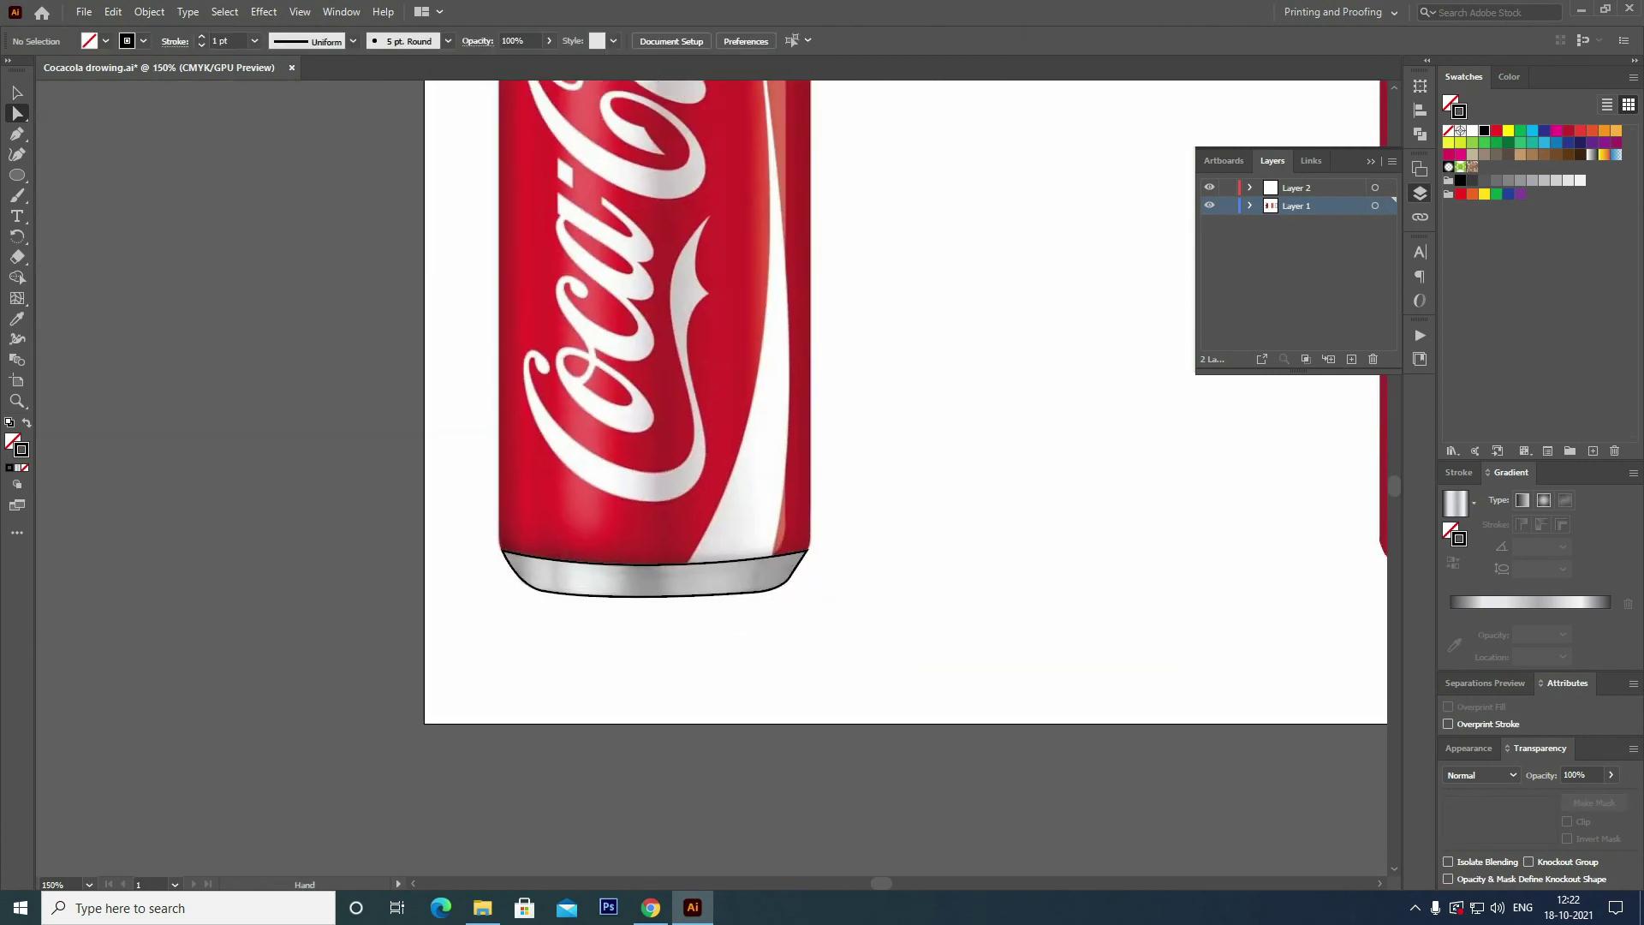
key(ctrl+minus)
key(v)
click(638, 741)
key(i)
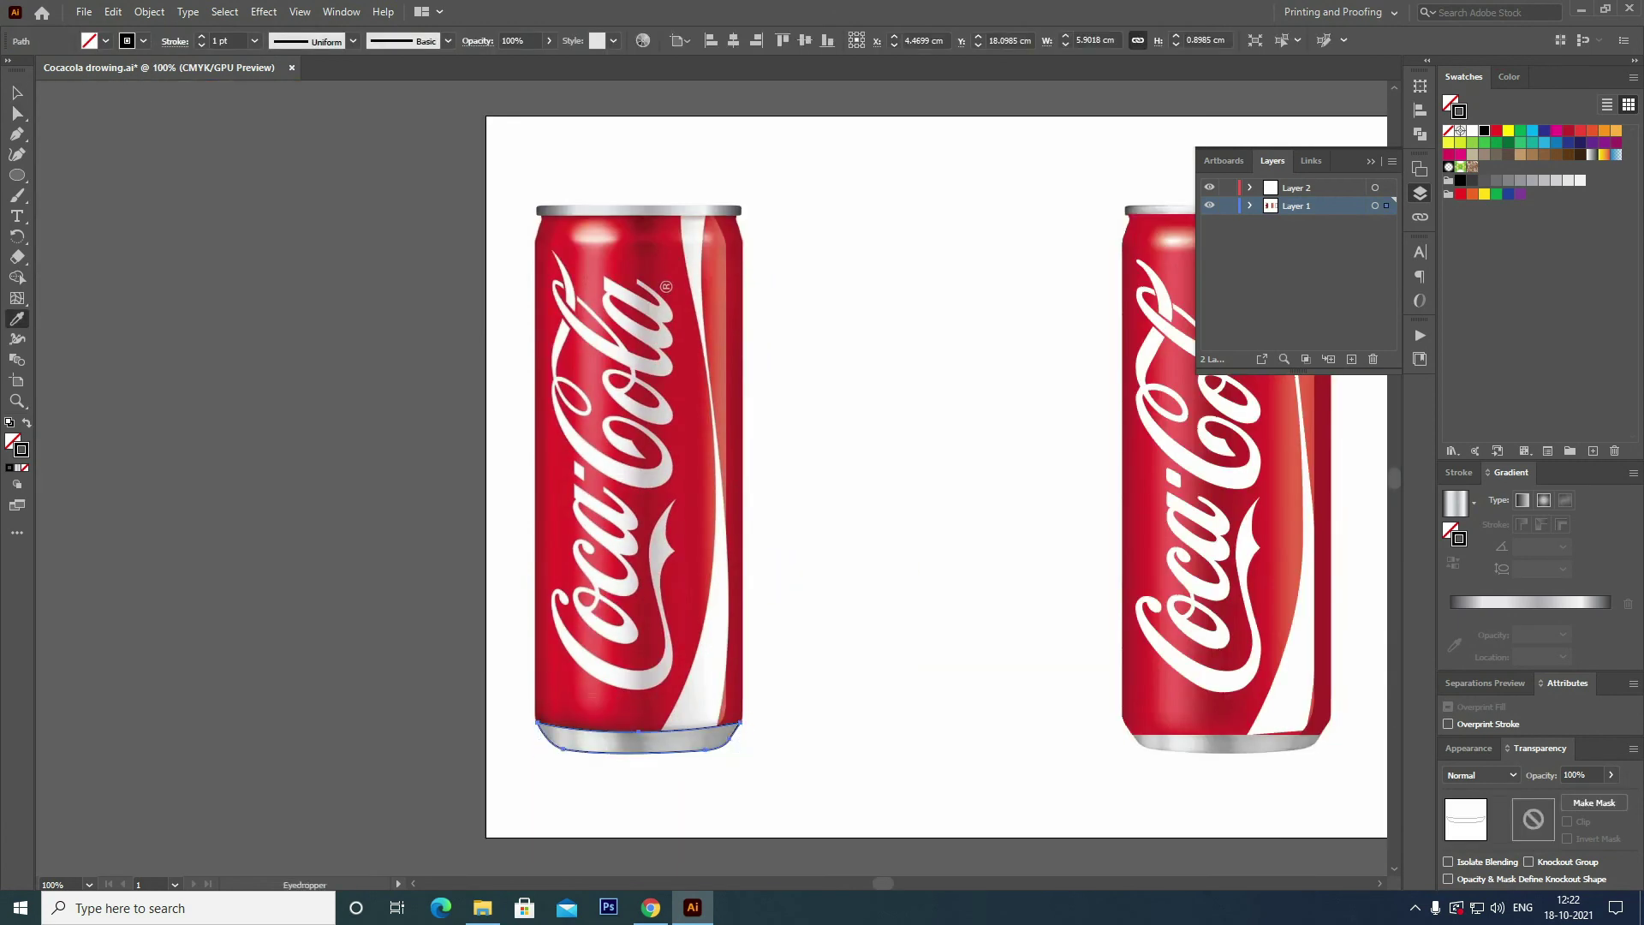
click(638, 210)
key(v)
drag(638, 211, 461, 221)
click(462, 221)
shift+click(1104, 719)
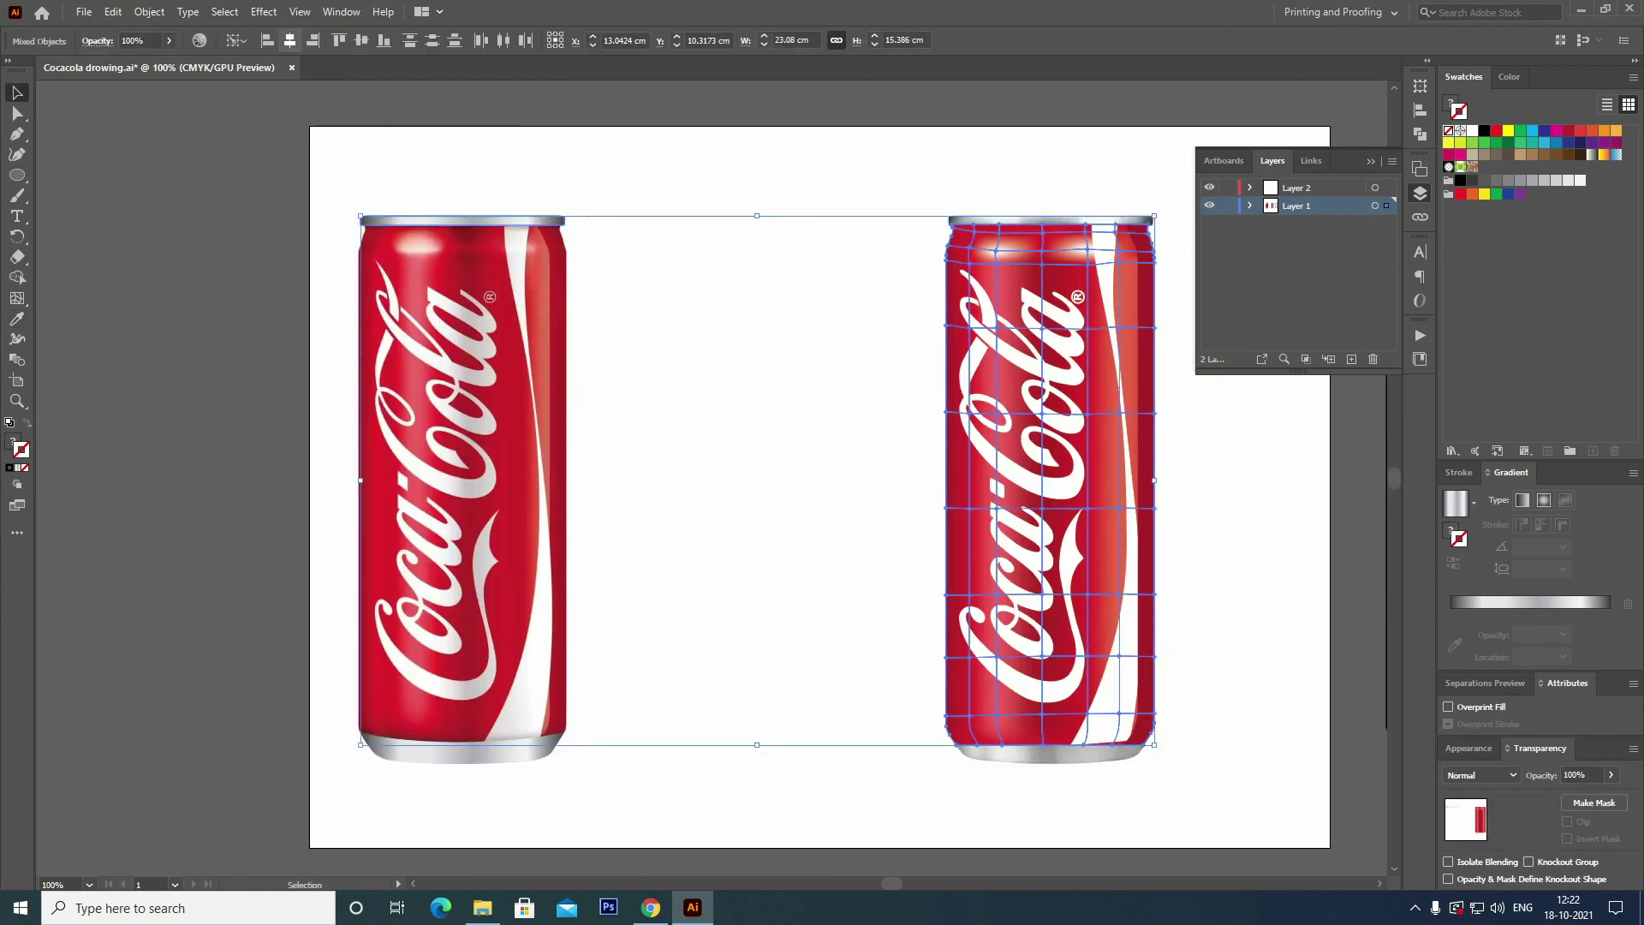
click(463, 749)
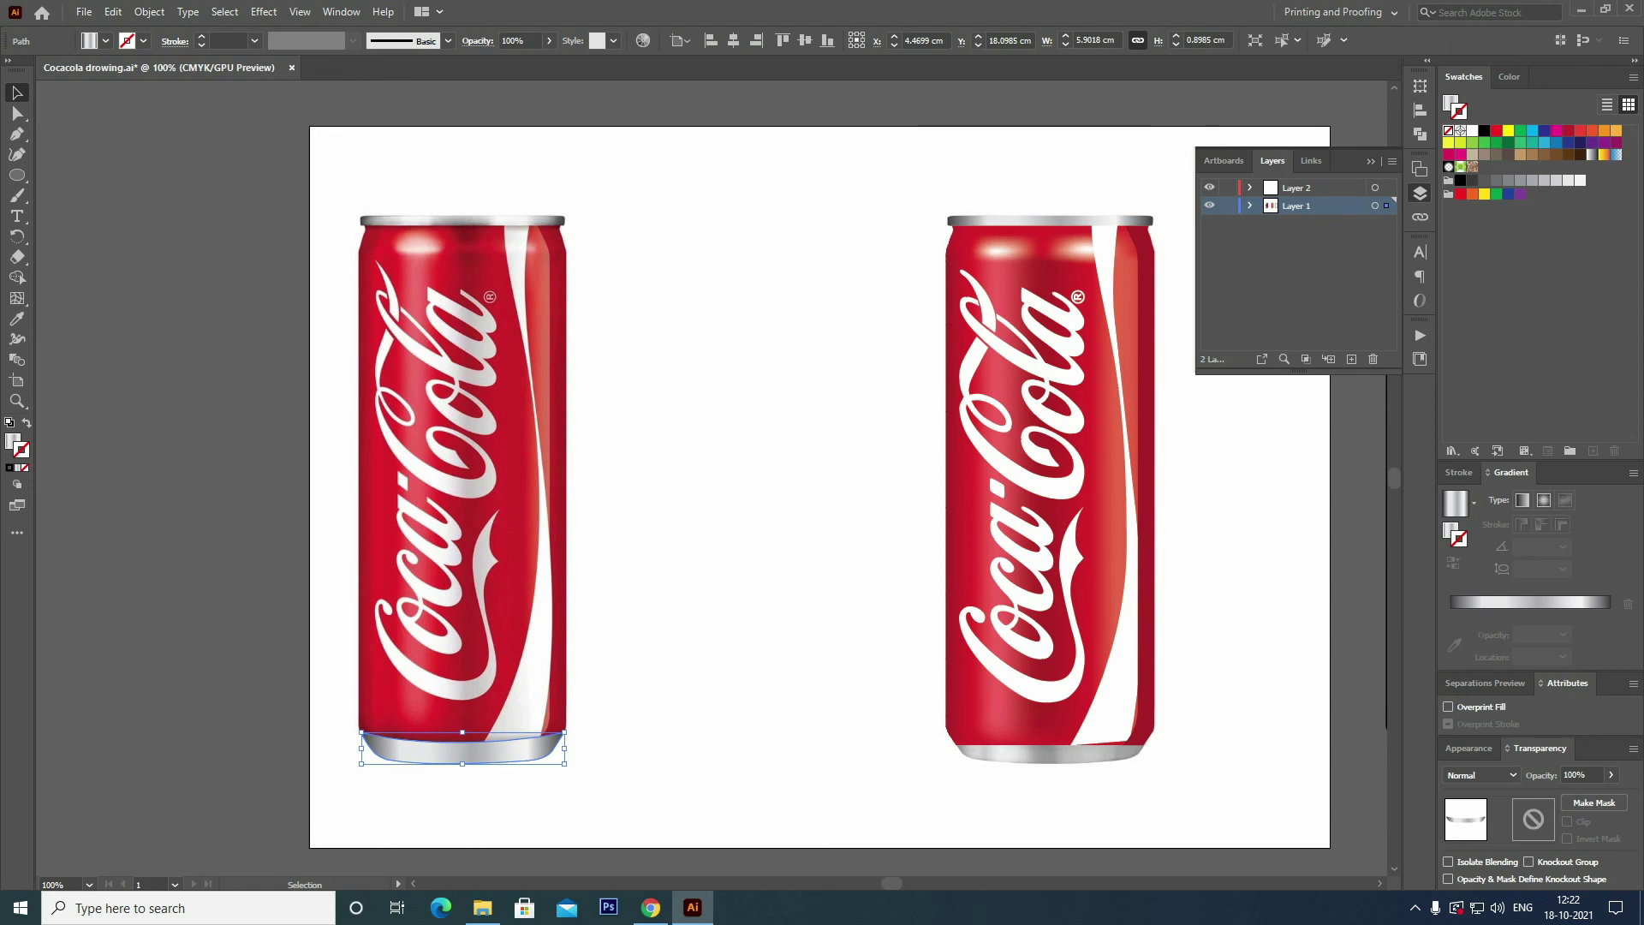
key(ctrl+shift+a)
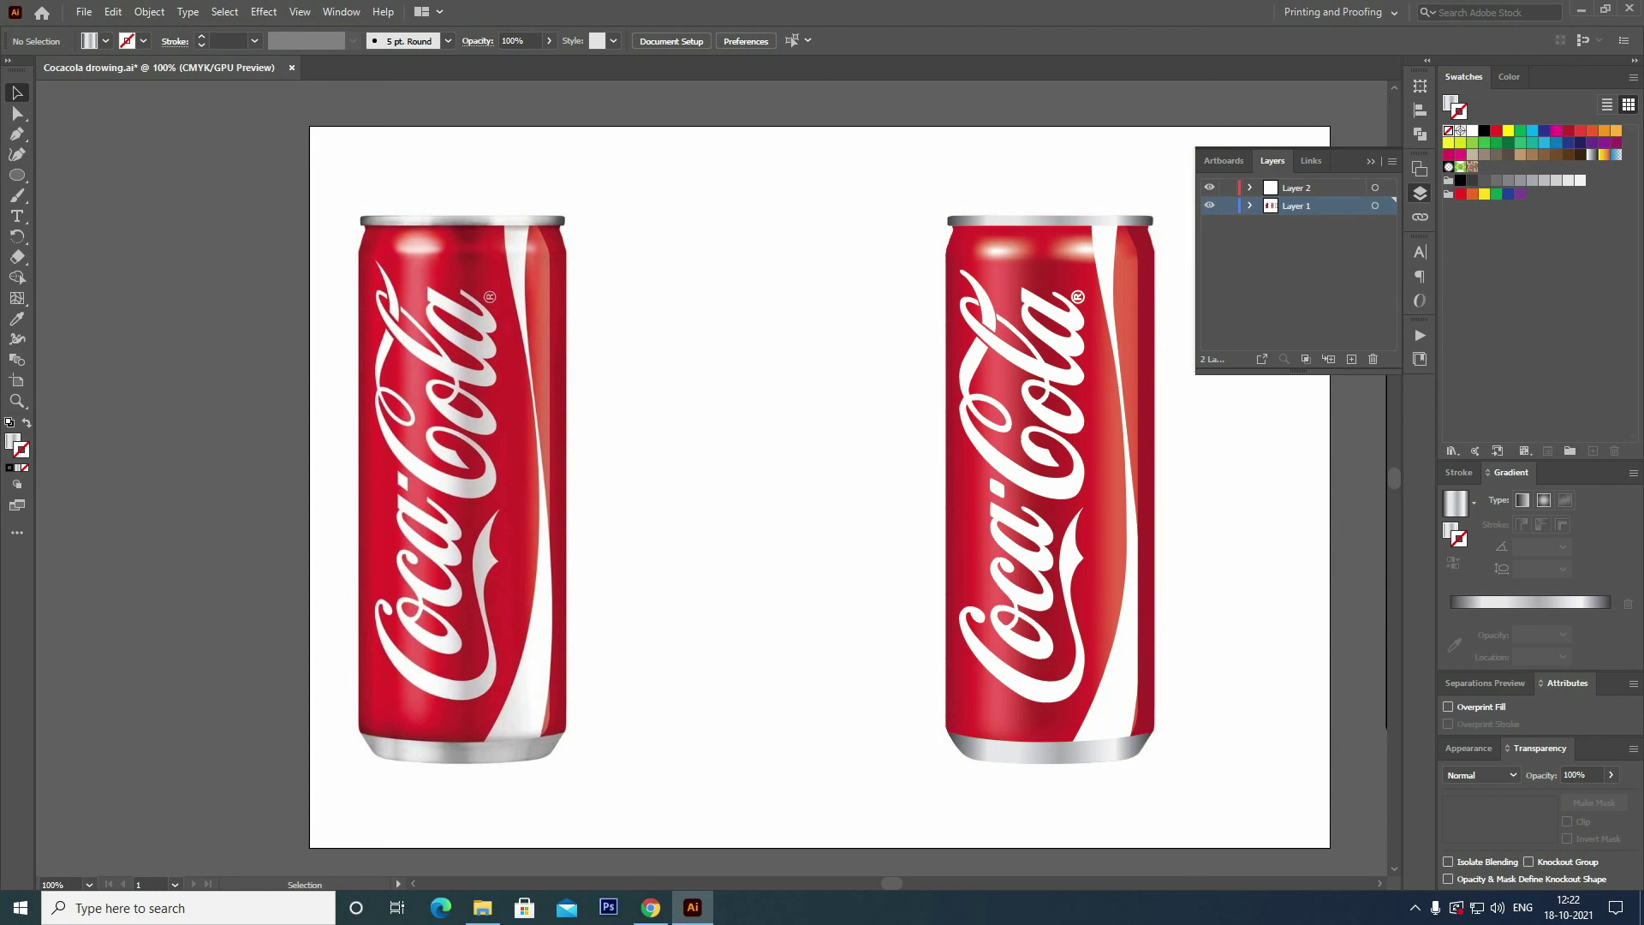
key(ctrl+equal)
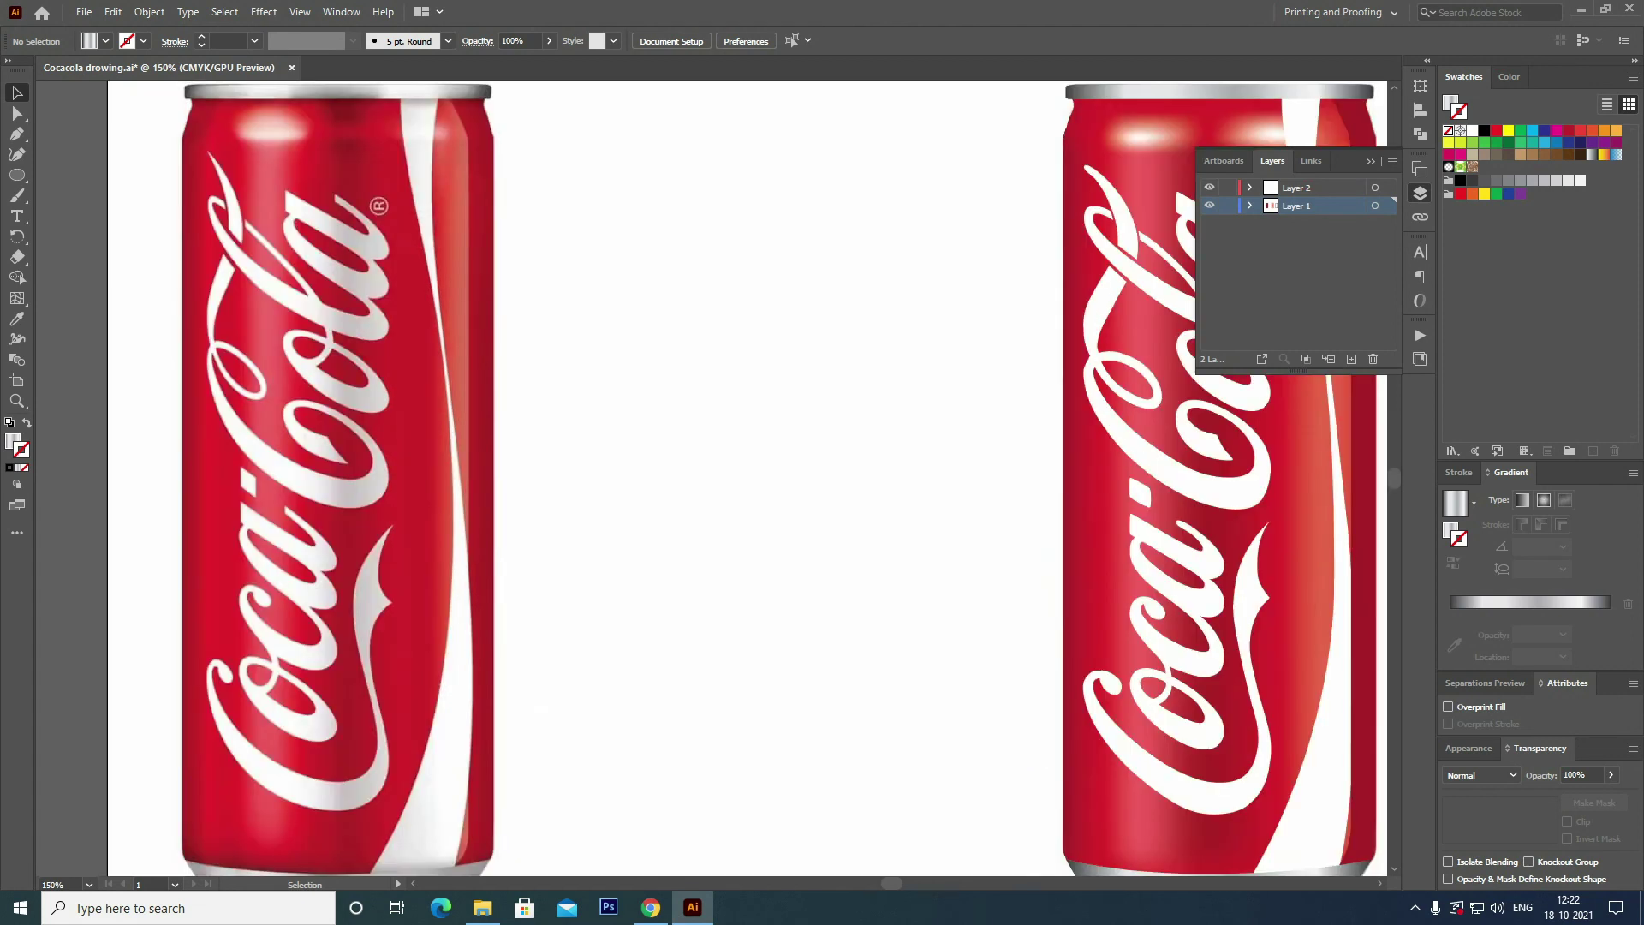
scroll(710, 480, right, 5)
Give the Coca-Cola logo group a gradient, removing middle stops and making the end stop light grey.
click(813, 480)
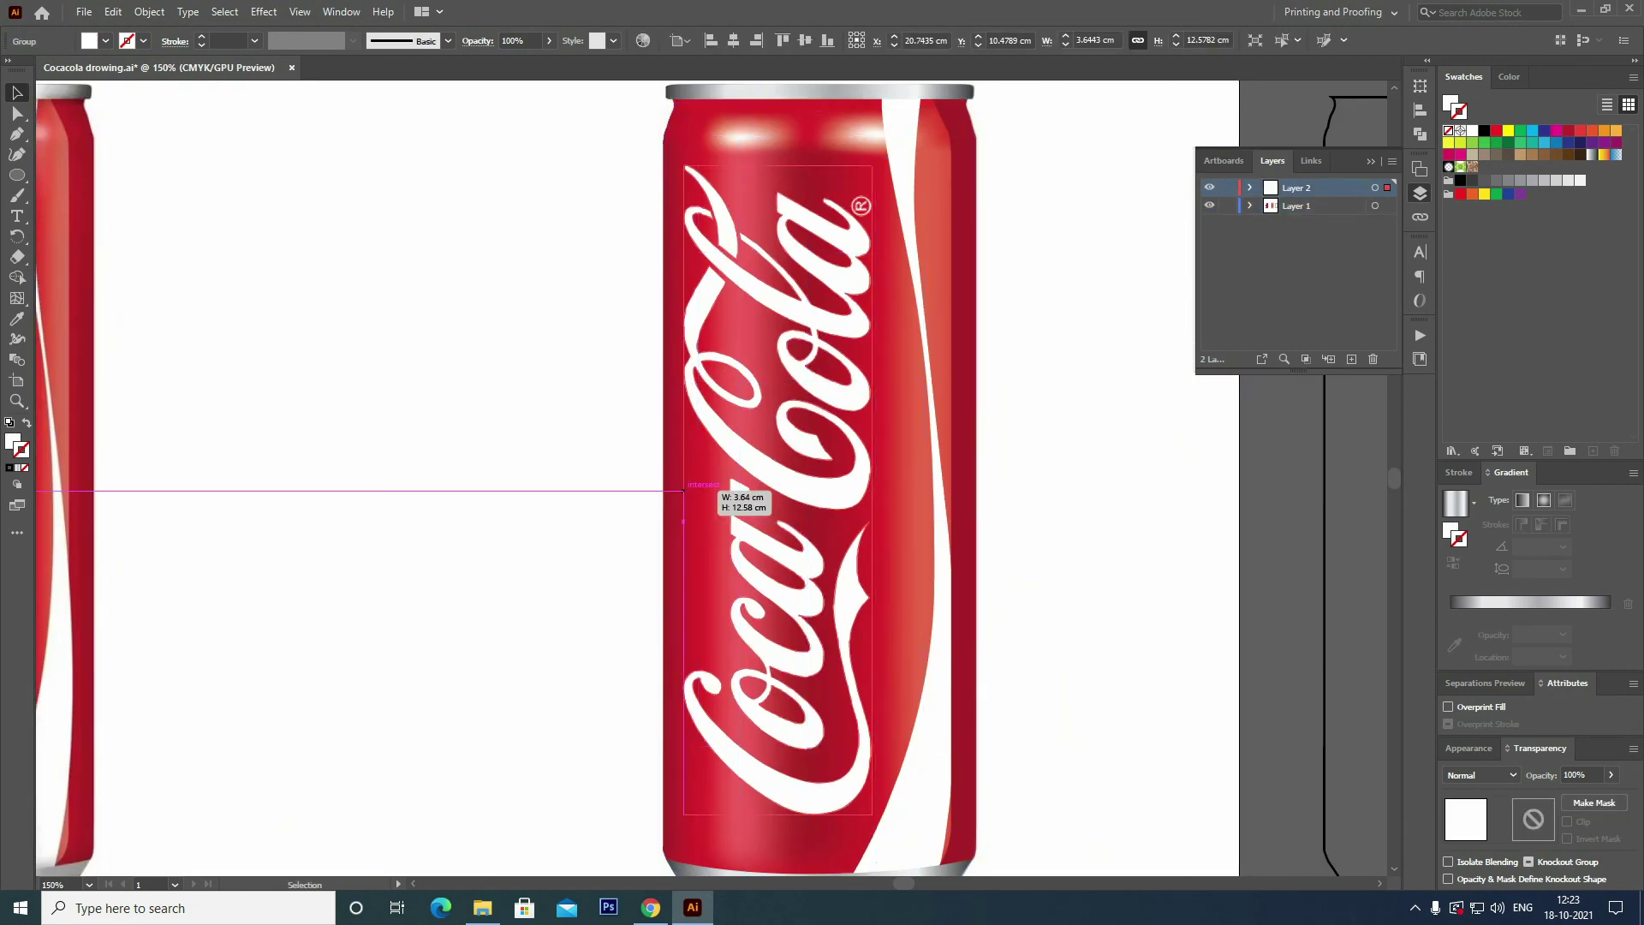
key(ctrl+shift+a)
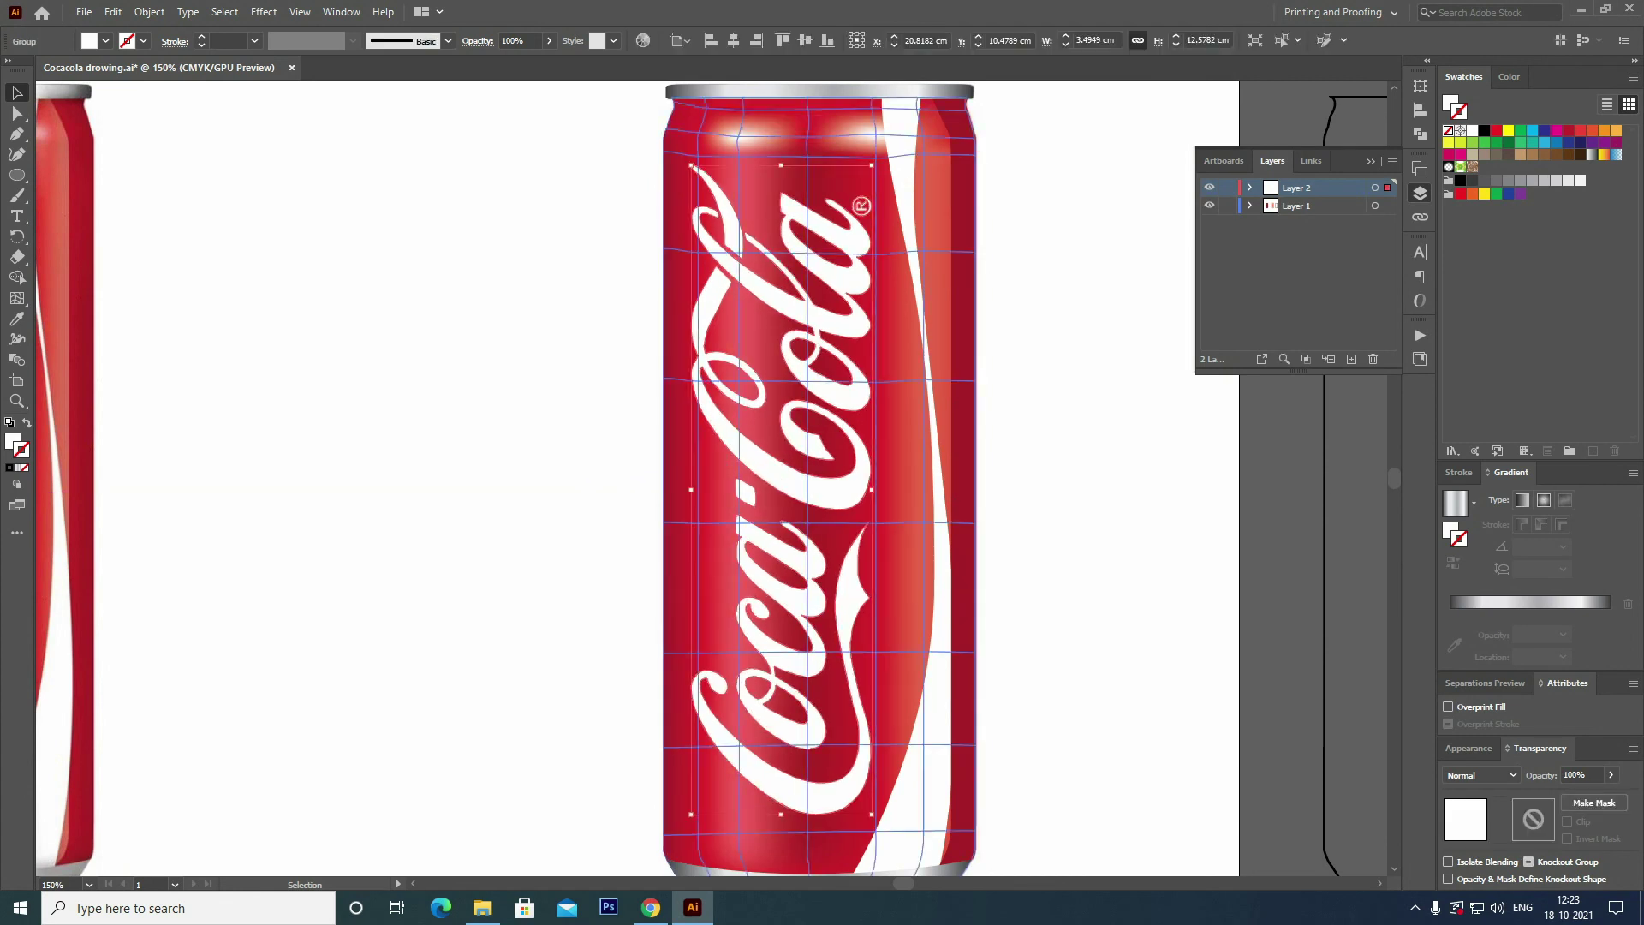
click(733, 477)
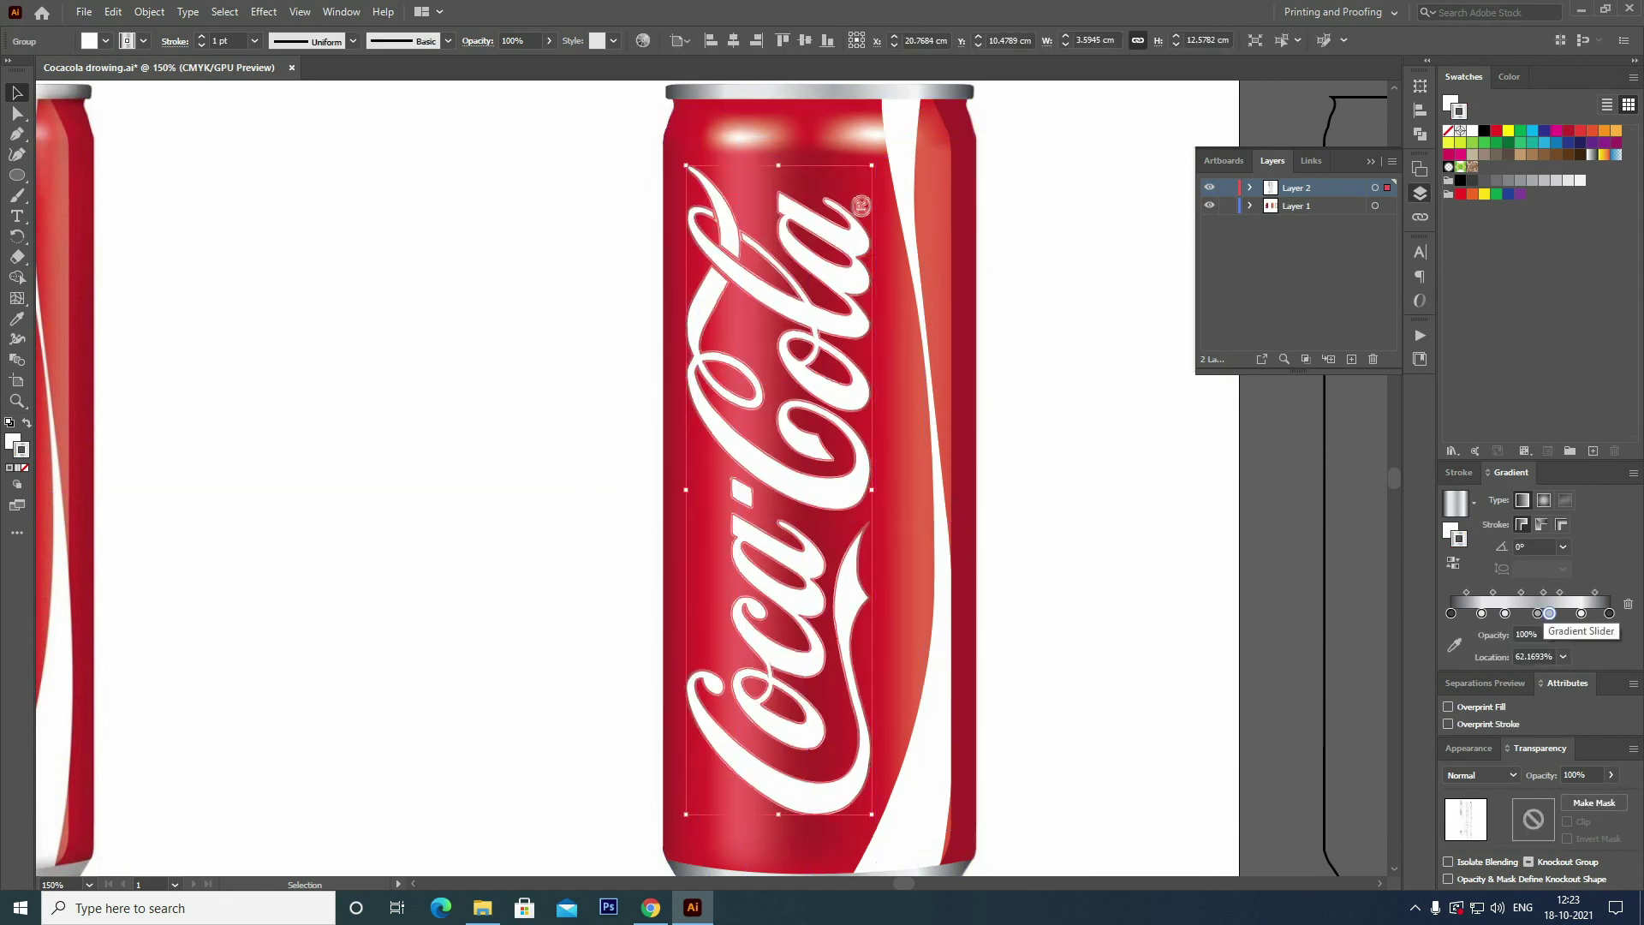
click(1549, 613)
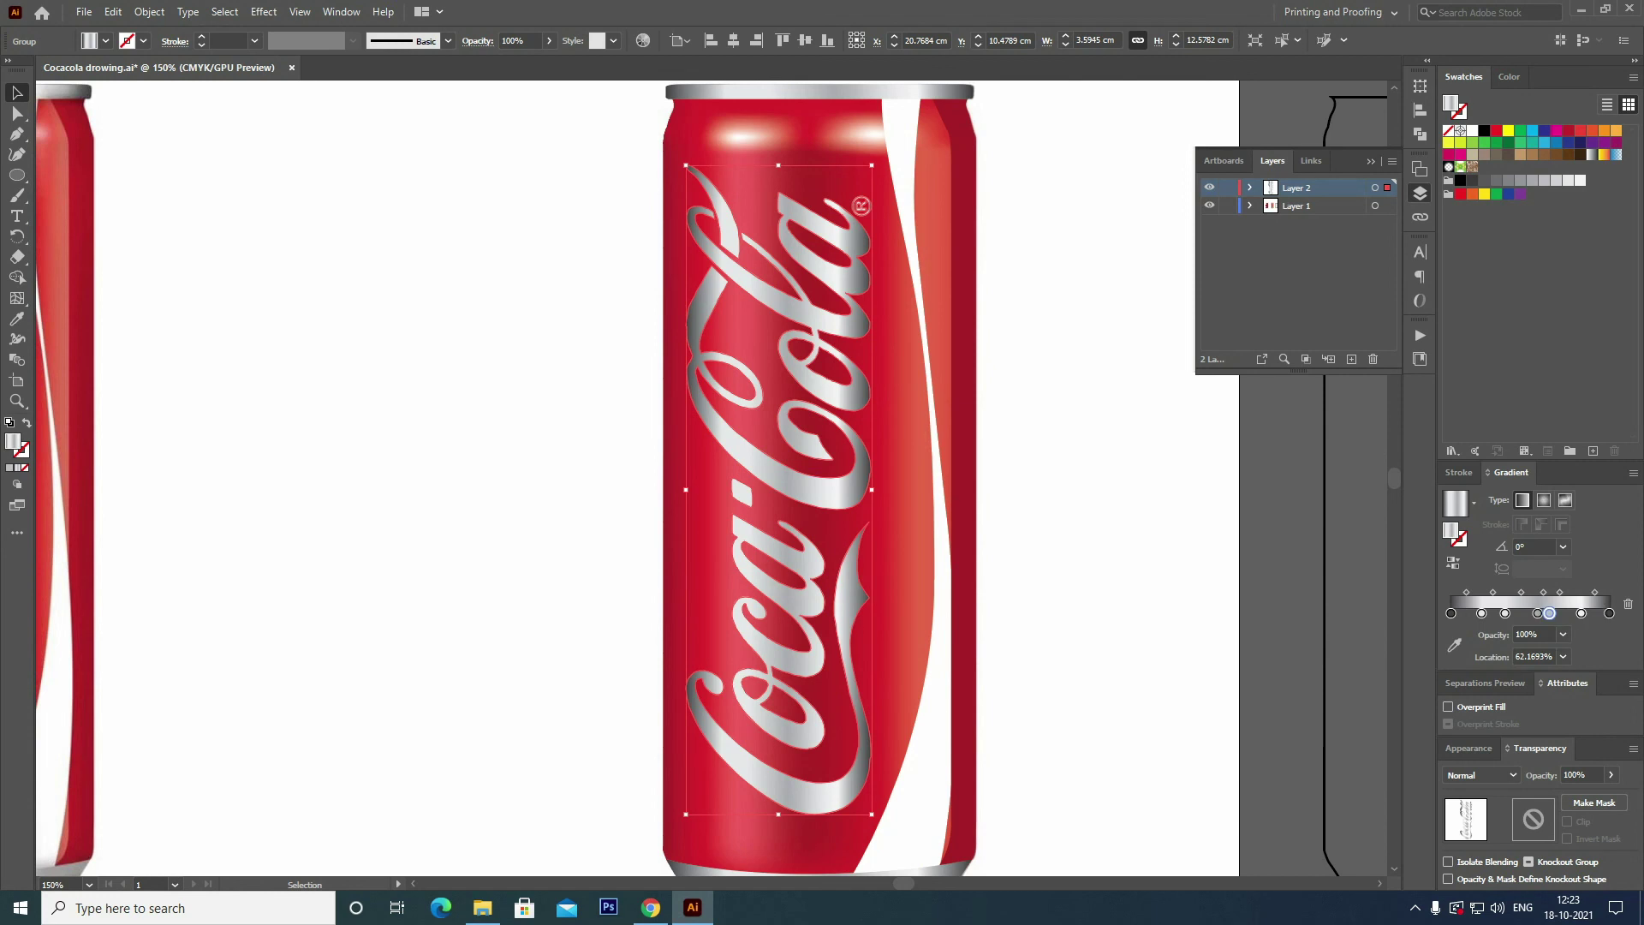
scroll(942, 479, left, 3)
mouse_move(1550, 613)
mouse_down()
mouse_move(1550, 660)
mouse_move(1538, 613)
mouse_move(1490, 613)
mouse_up()
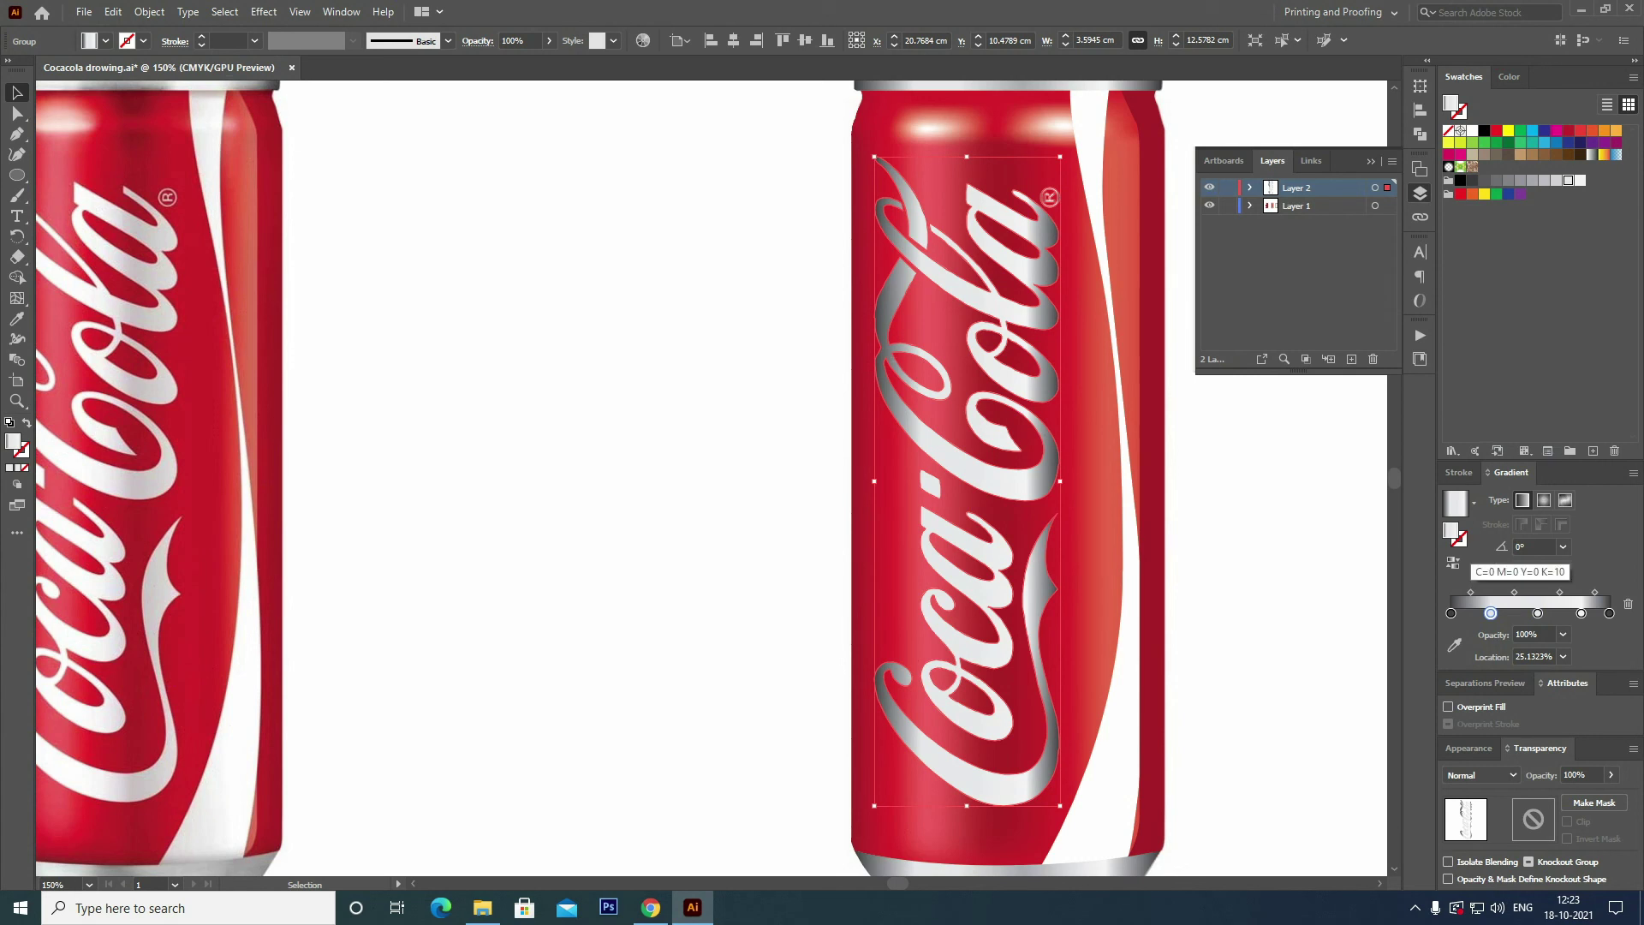
click(1451, 613)
click(1610, 613)
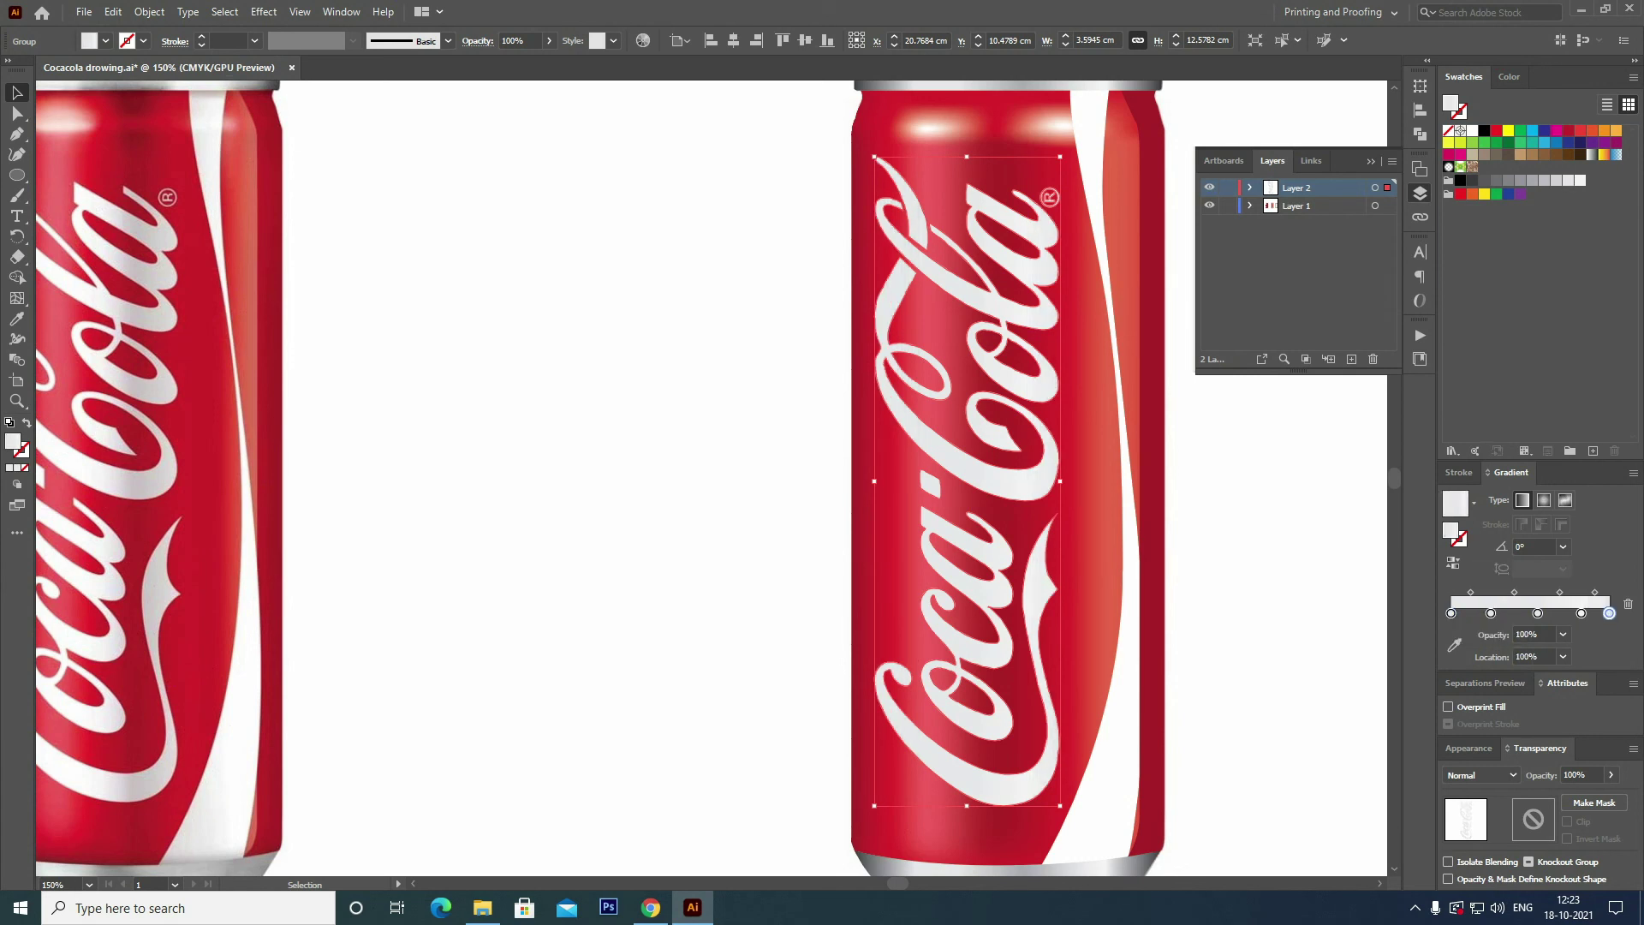
click(1579, 180)
Check the logo gradient's stops and preview the shading with the logo deselected.
click(1491, 613)
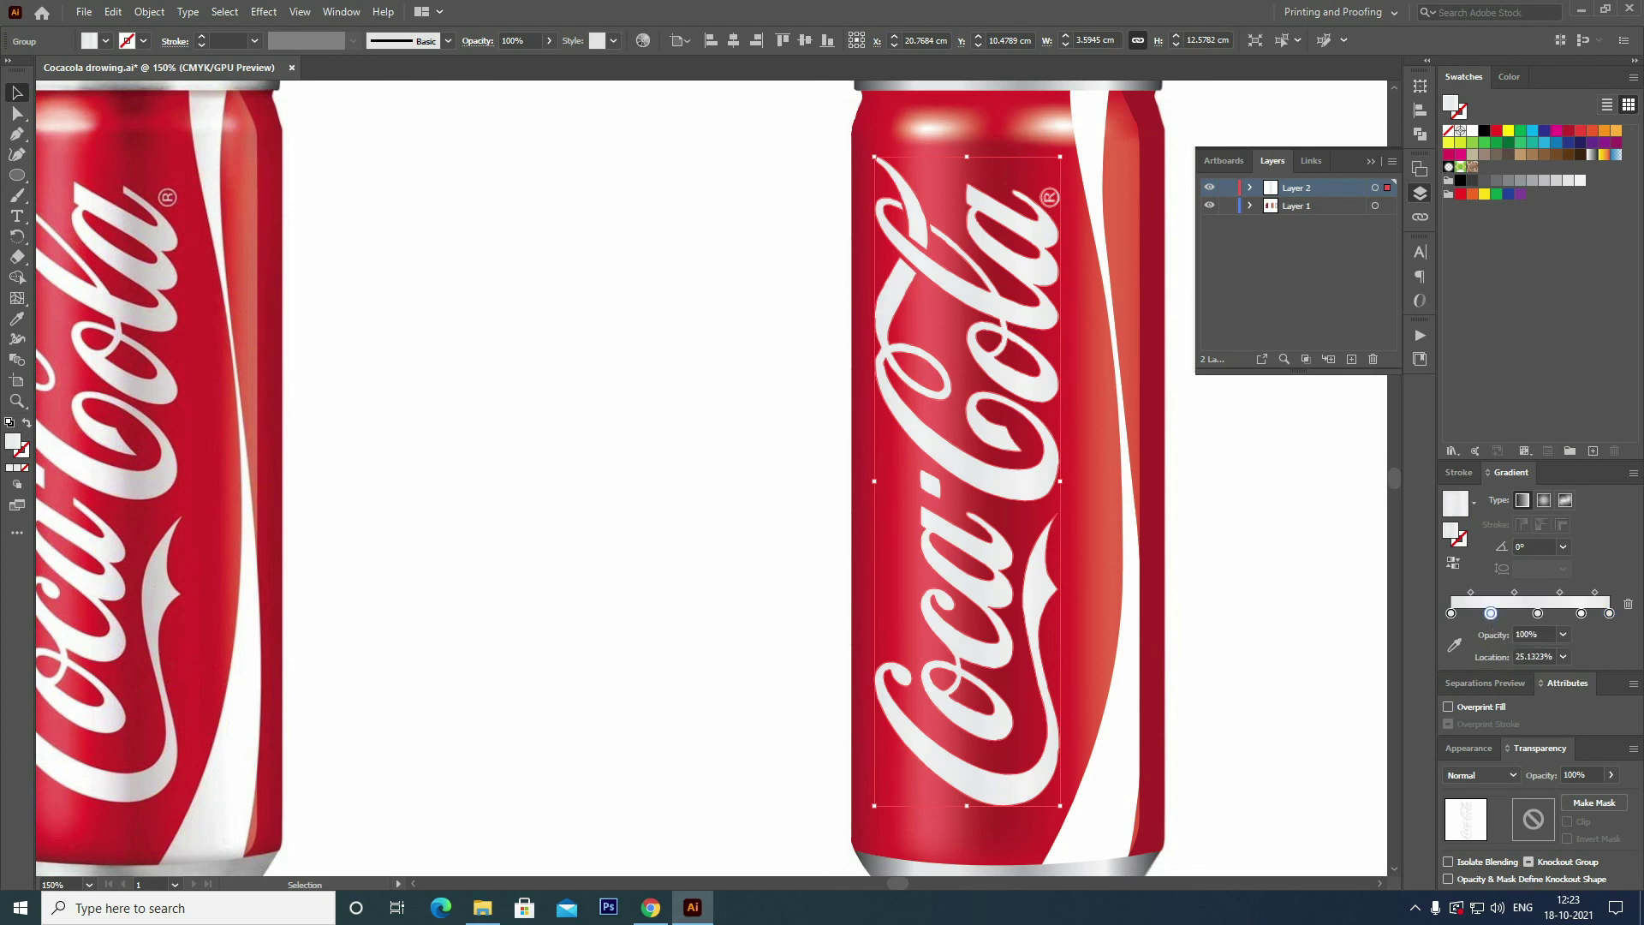
click(1581, 614)
key(ctrl+shift+a)
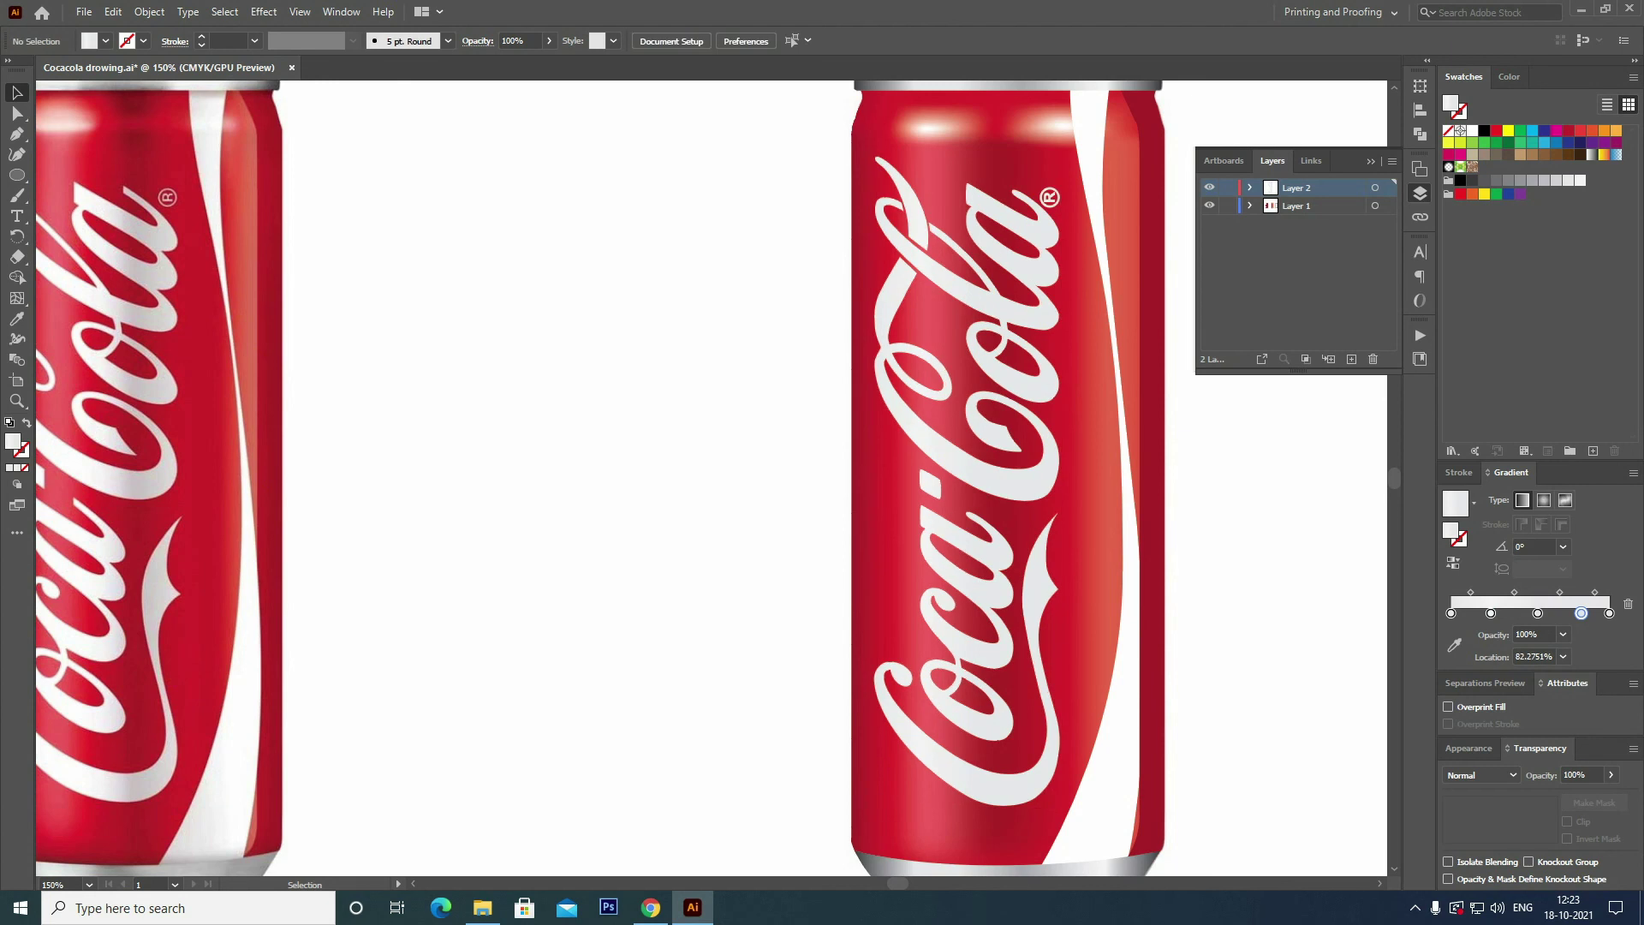
key(h)
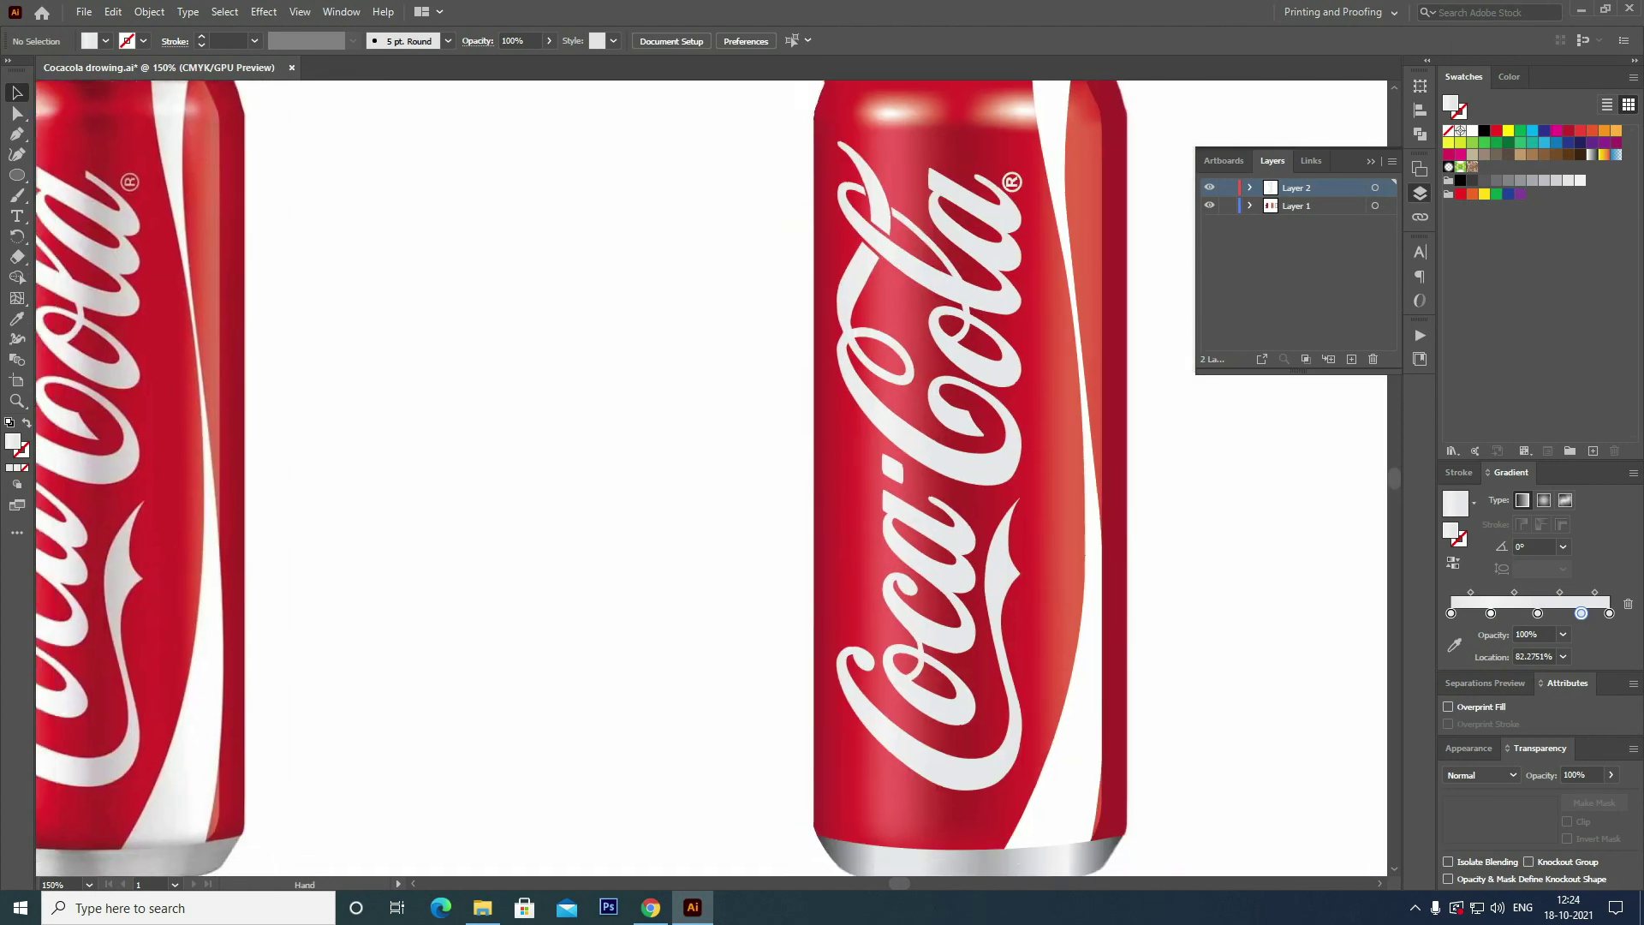
drag(685, 479, 679, 464)
key(v)
Shift the logo gradient's midpoint, then give the white swoosh a gradient fill.
click(959, 428)
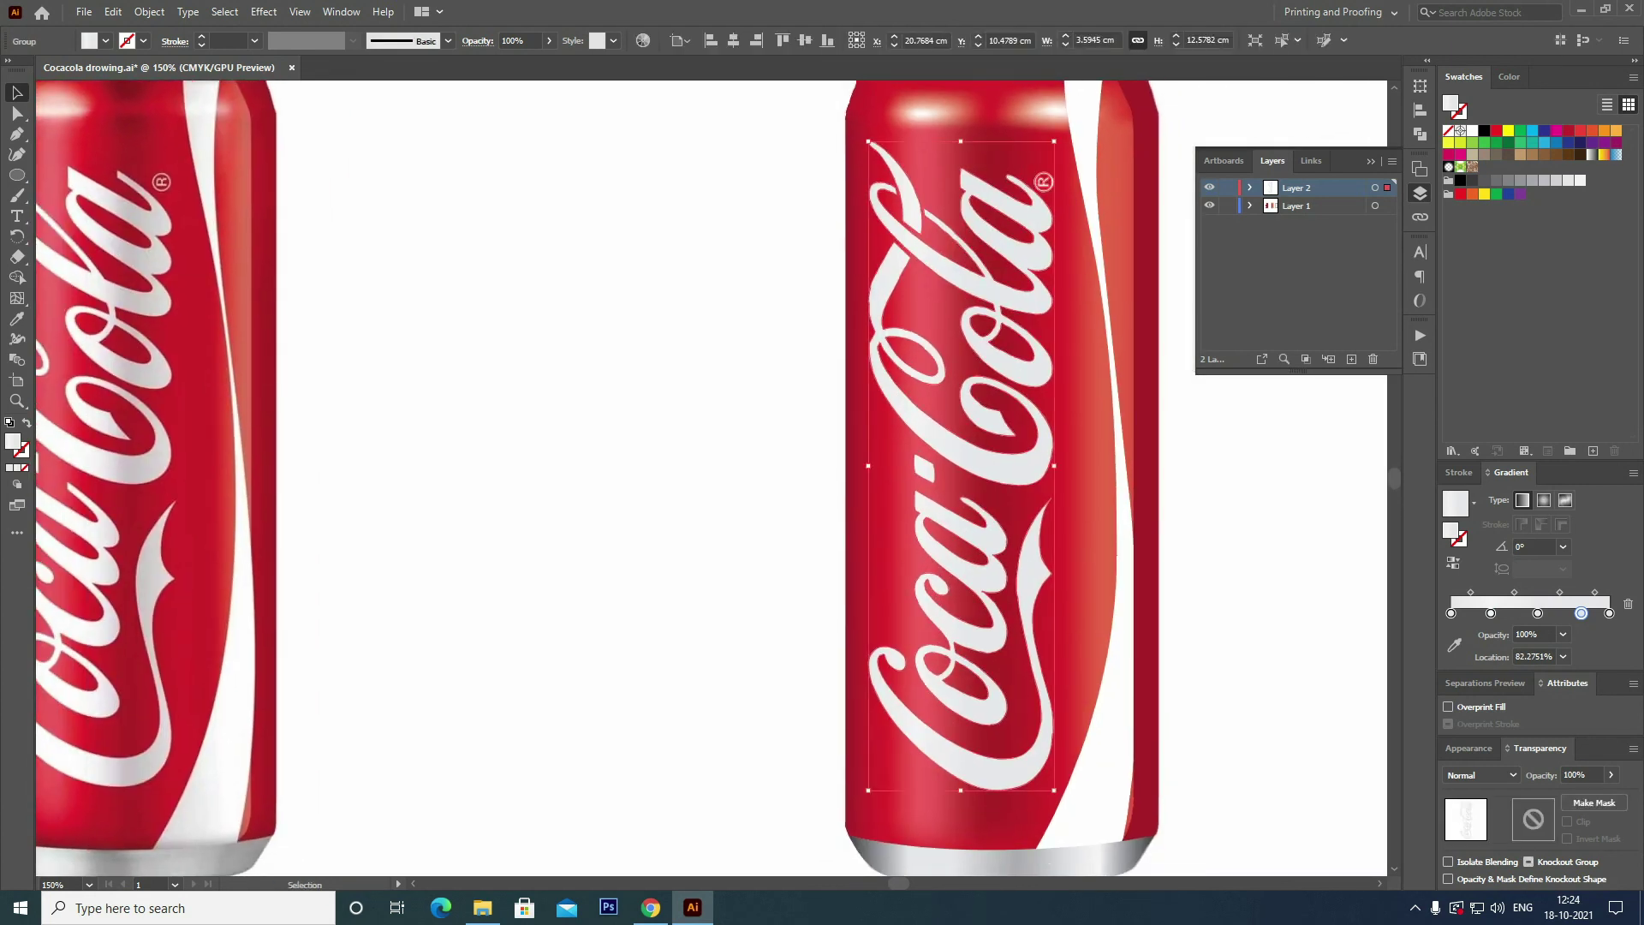
key(ctrl+shift+a)
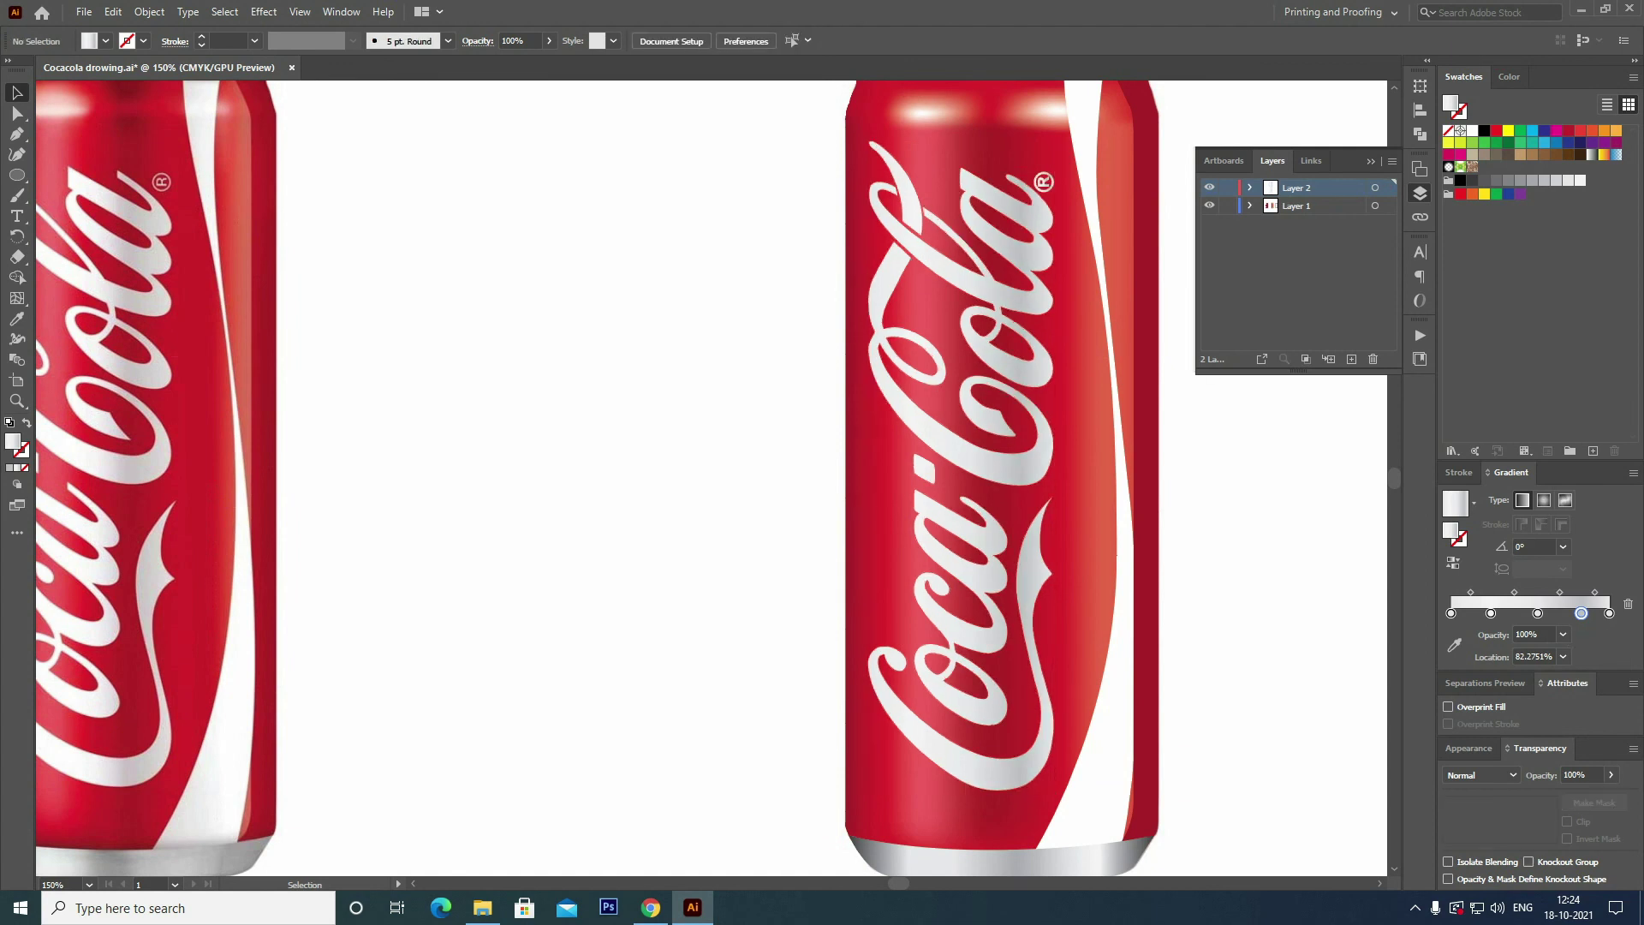
key(ctrl+z)
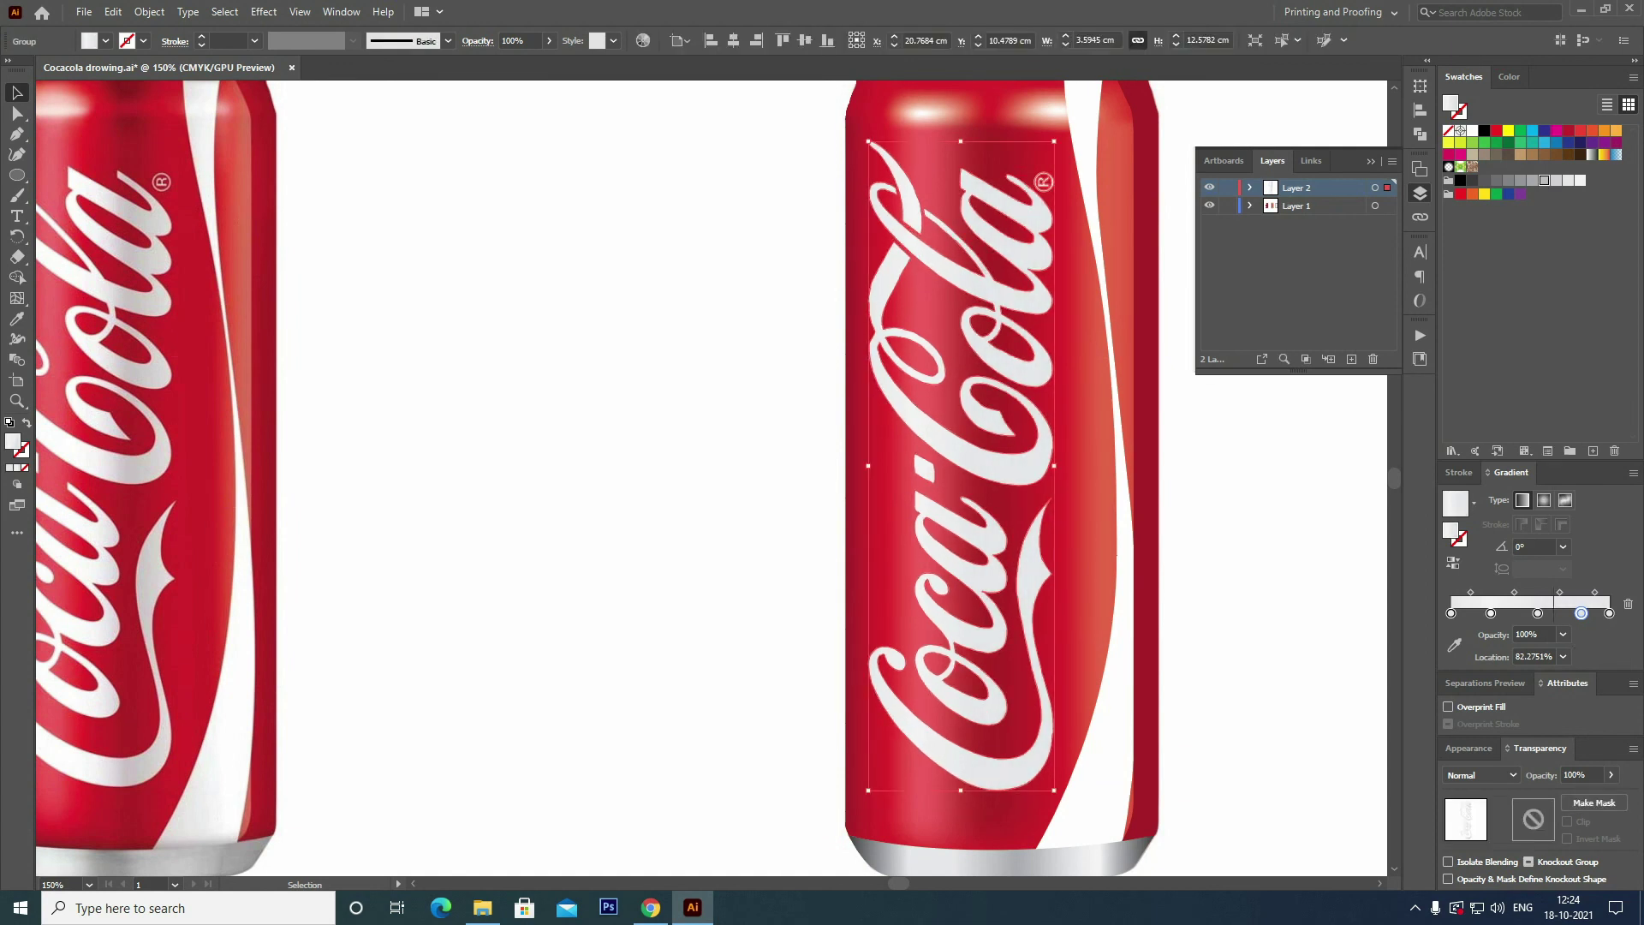
click(1538, 613)
click(1582, 613)
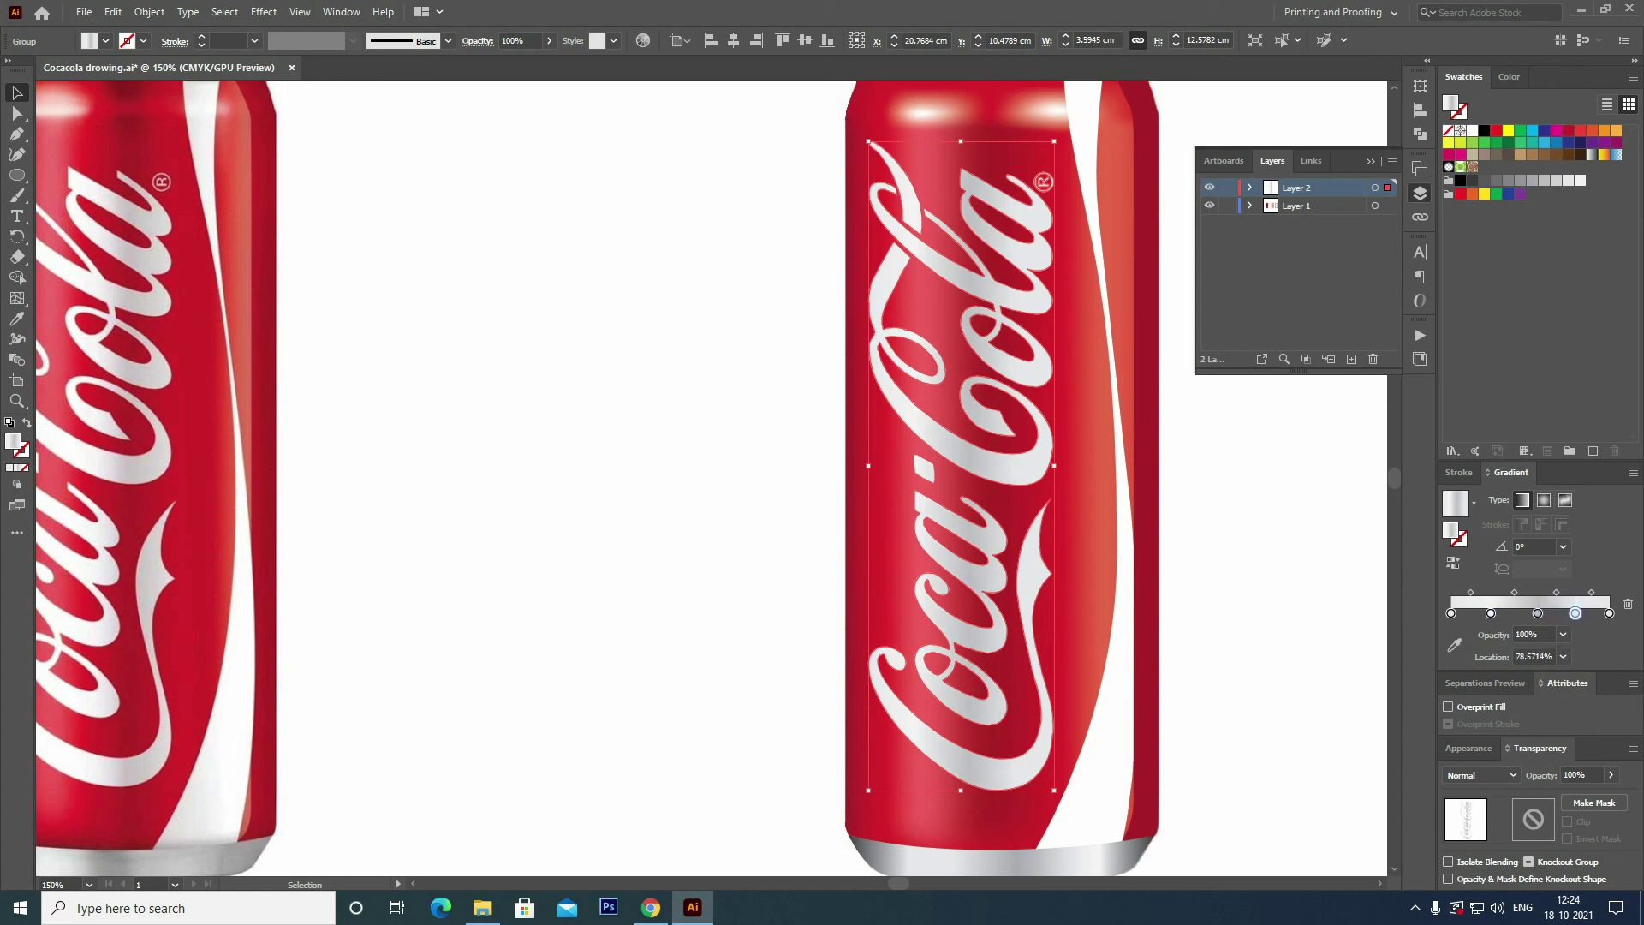
drag(1470, 592, 1481, 592)
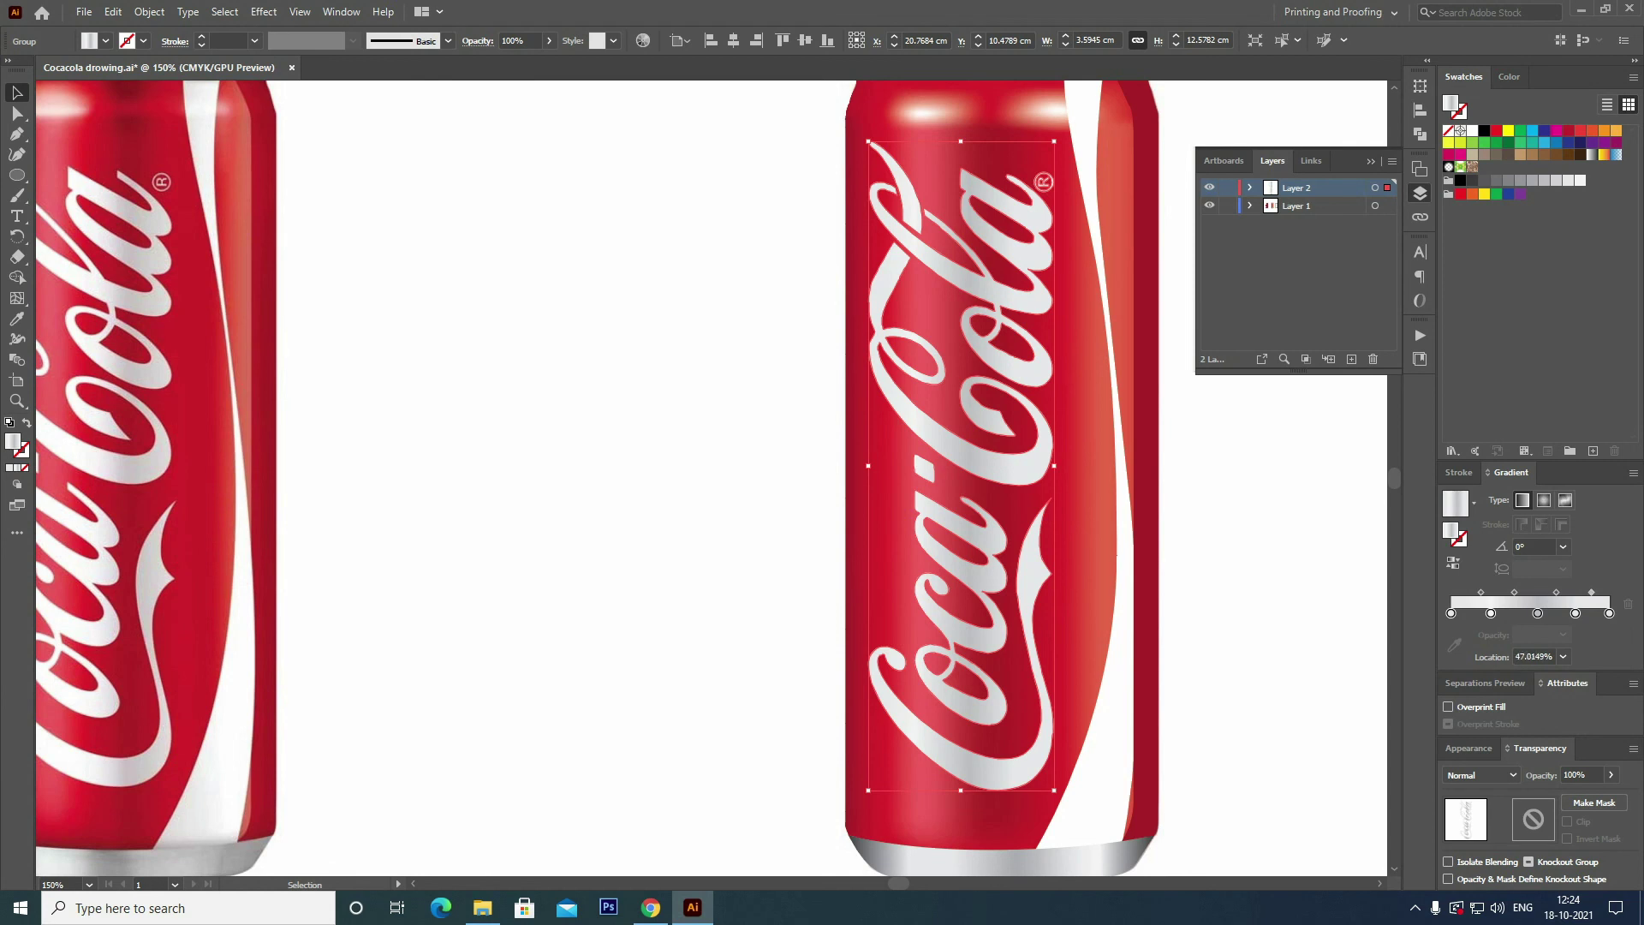
key(ctrl+shift+a)
click(1113, 555)
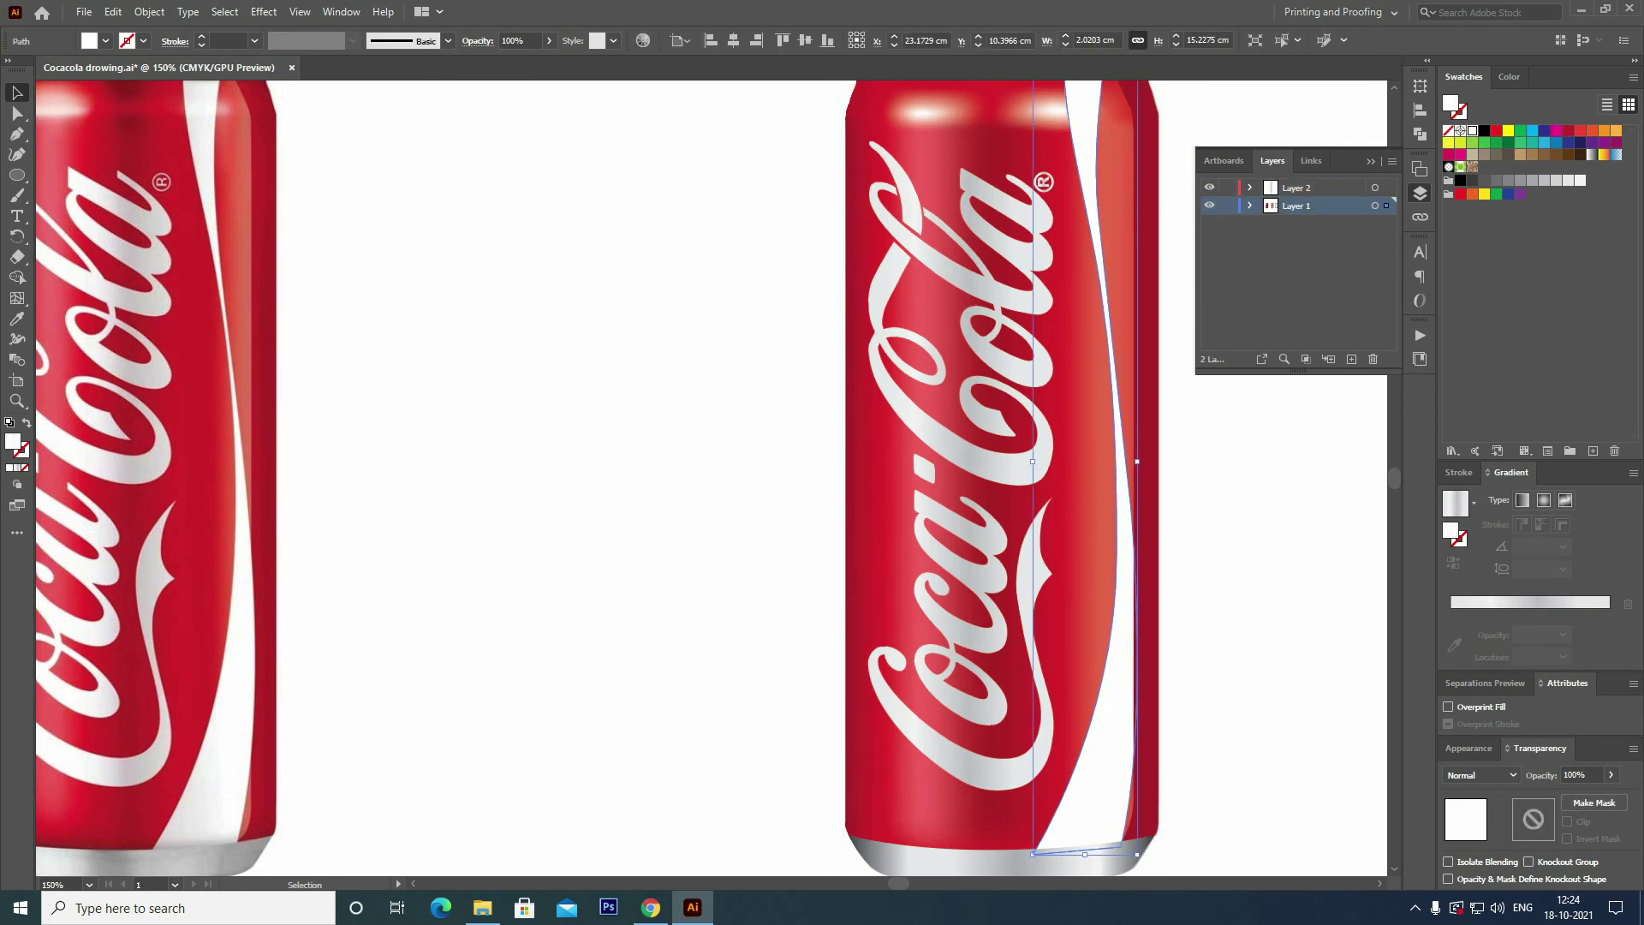
key(period)
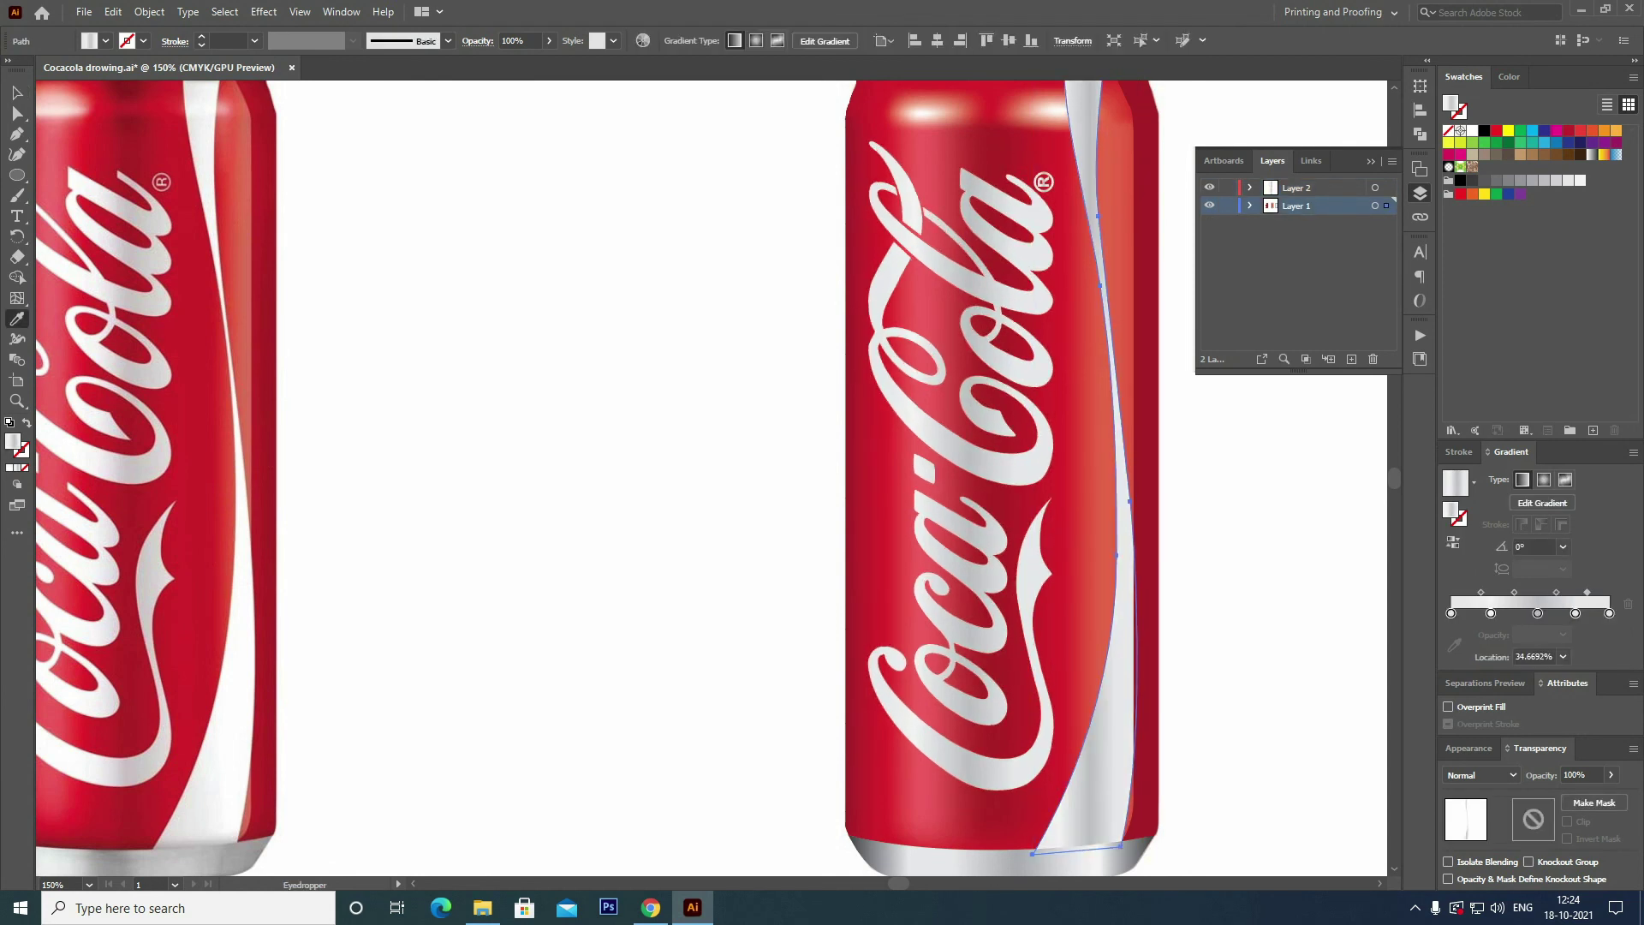
Set the swoosh gradient angle to 90° so it runs vertically.
click(1533, 547)
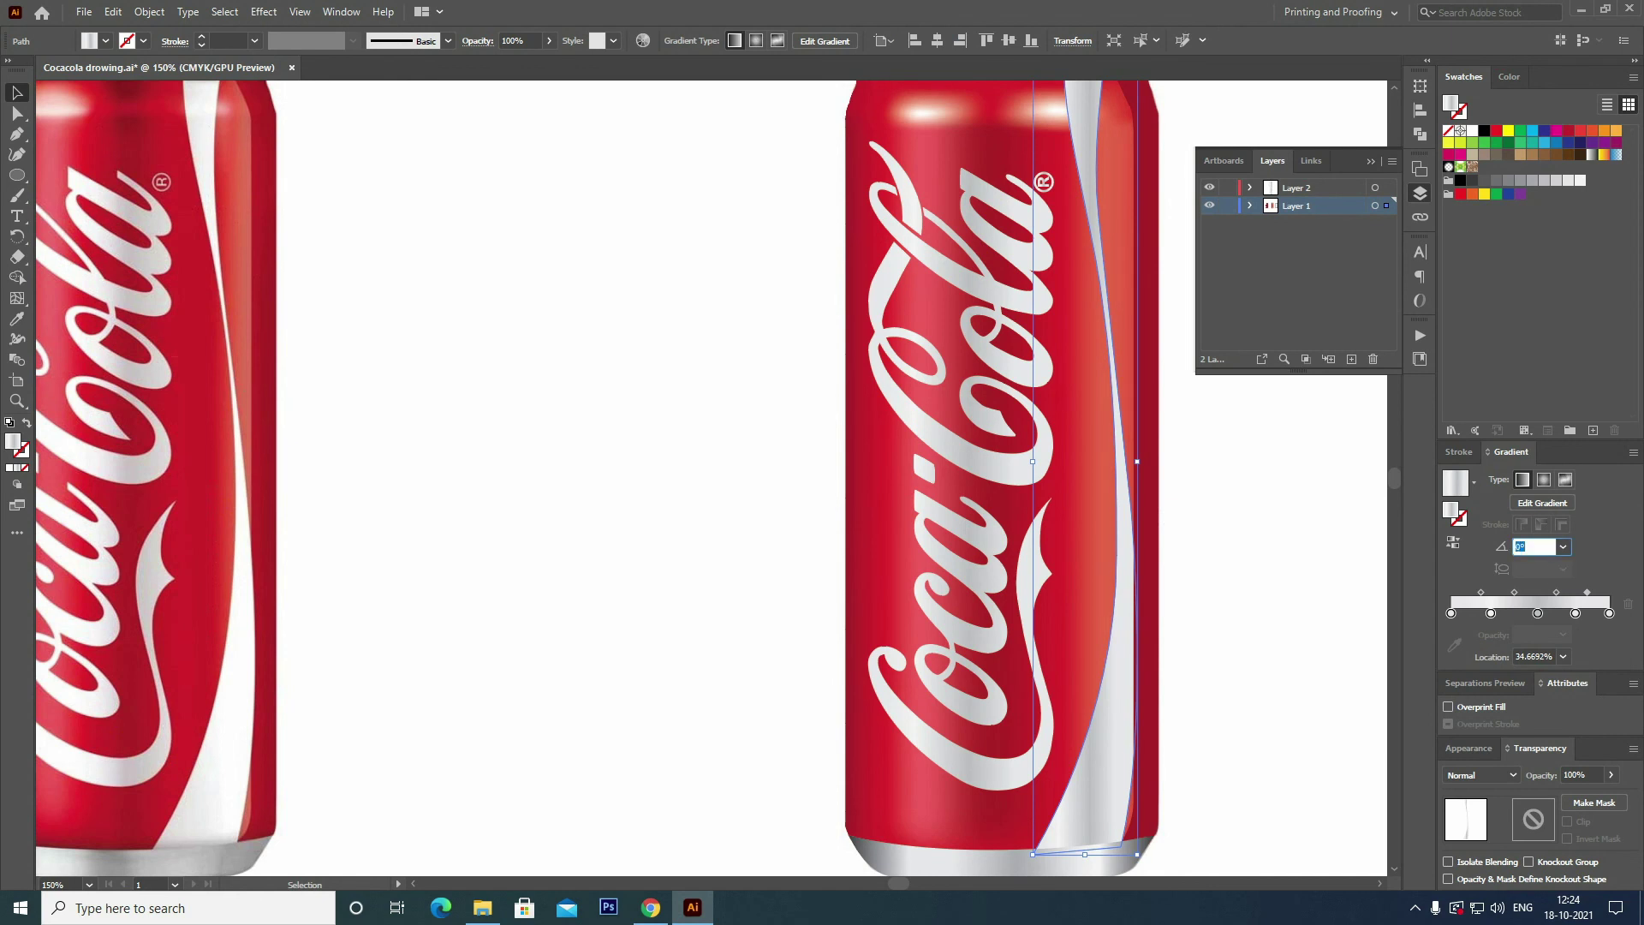
text(90)
key(Return)
key(ctrl+shift+a)
key(ctrl+z)
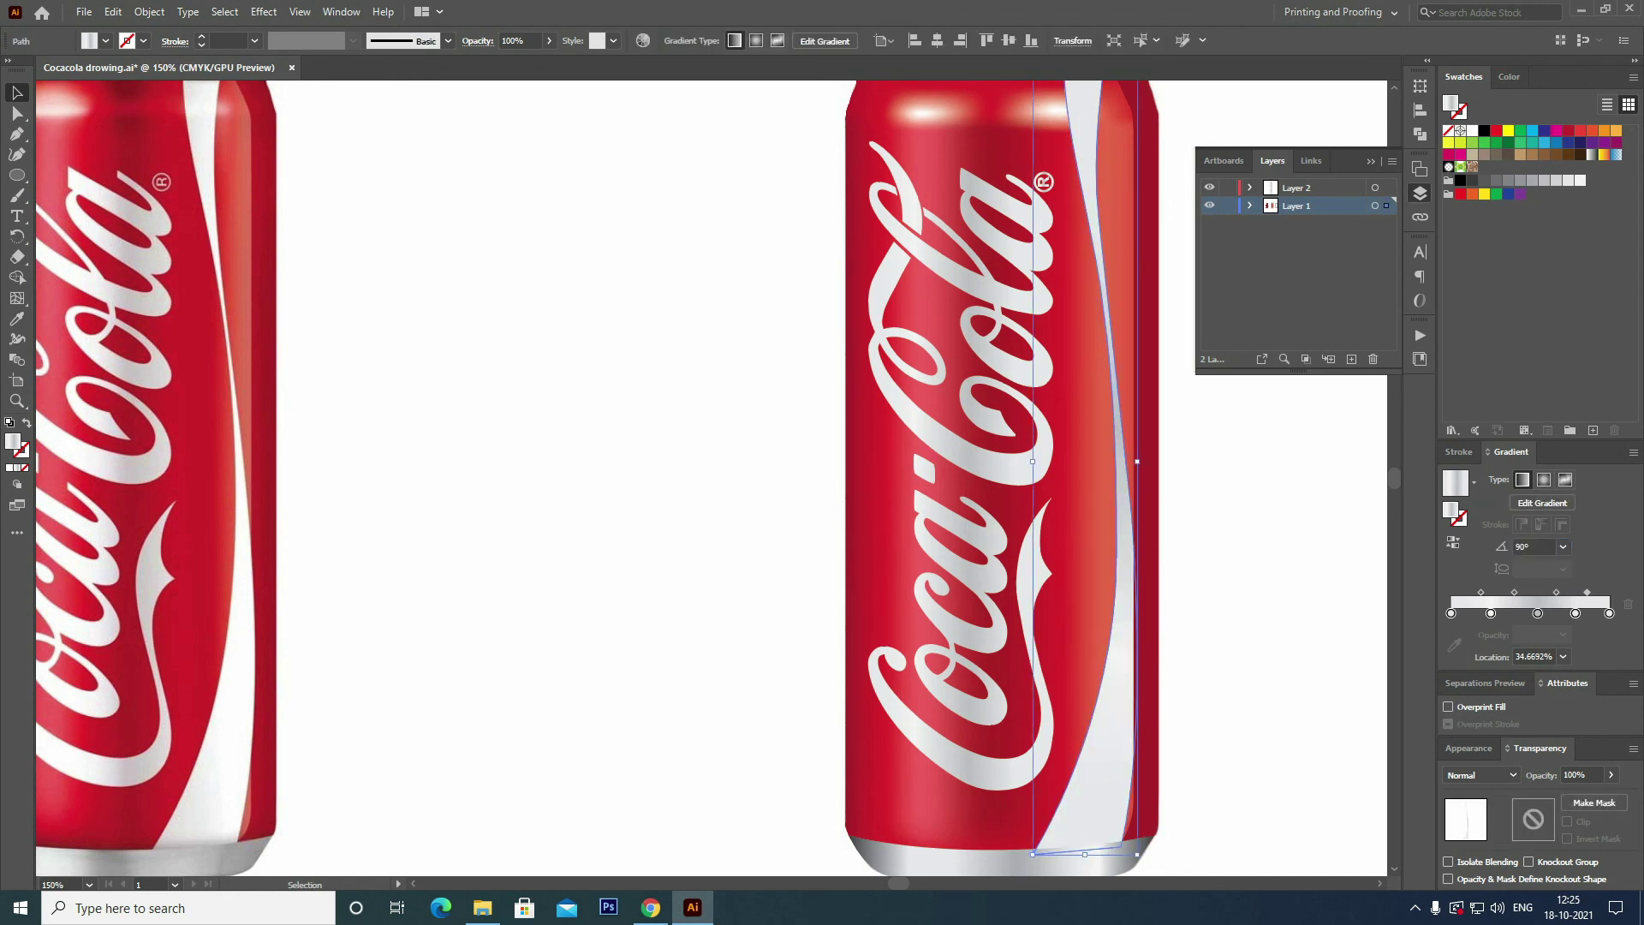
Move the midpoint to brighten the swoosh and add a stop near the right end.
click(1450, 613)
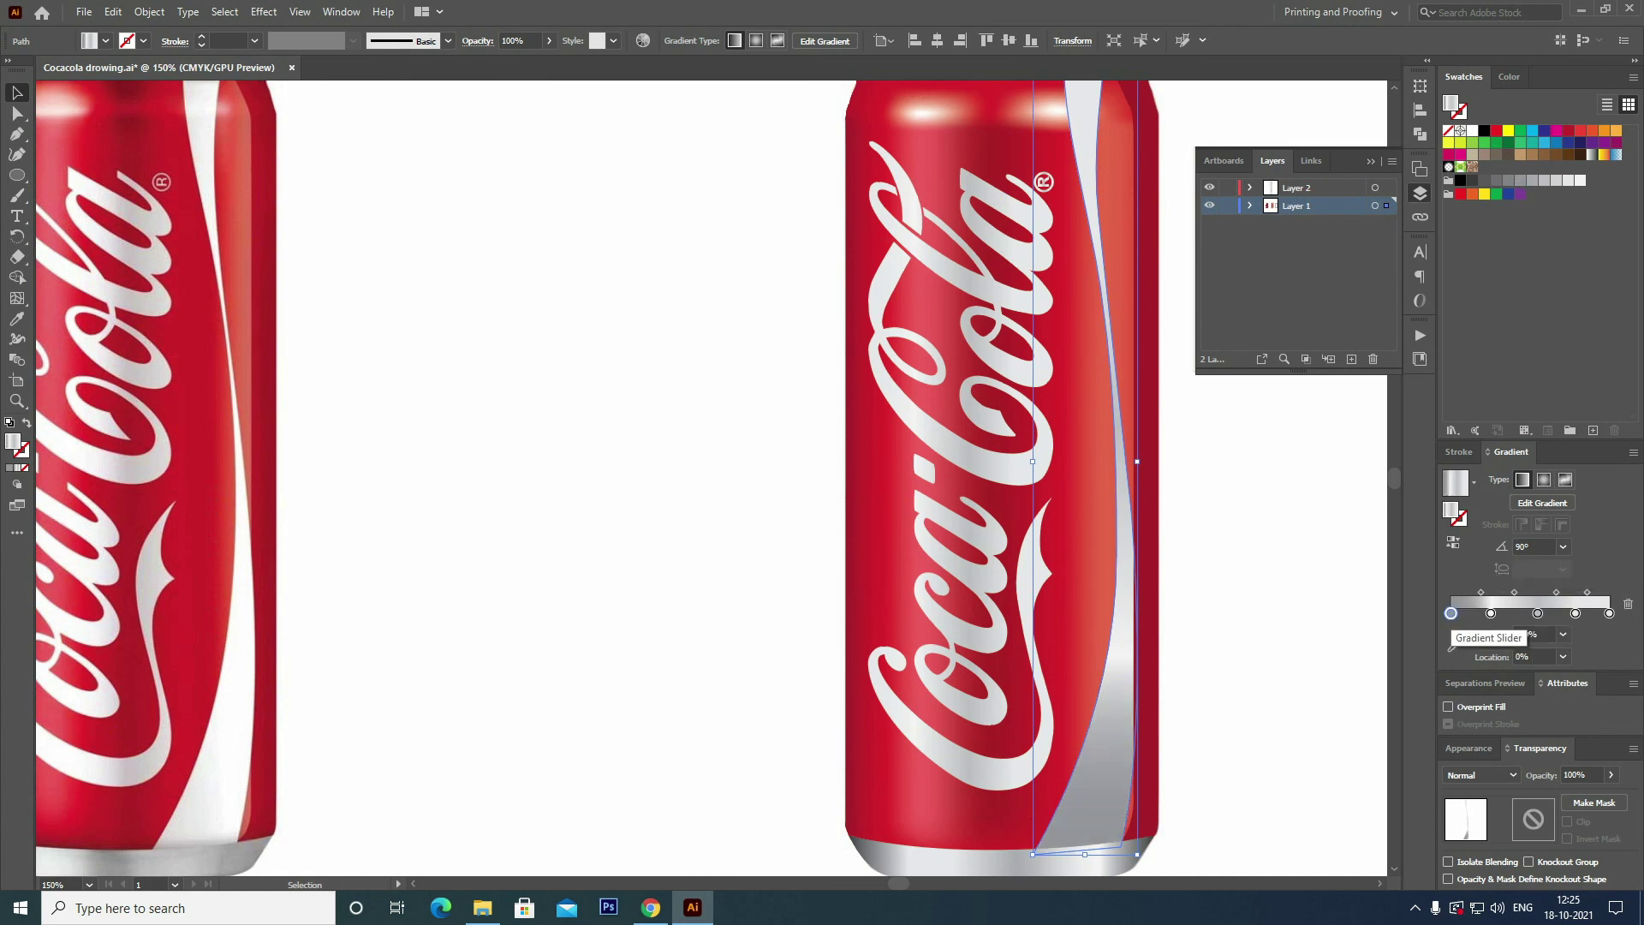
mouse_move(1480, 591)
mouse_down()
mouse_move(1461, 592)
mouse_move(1460, 613)
mouse_up()
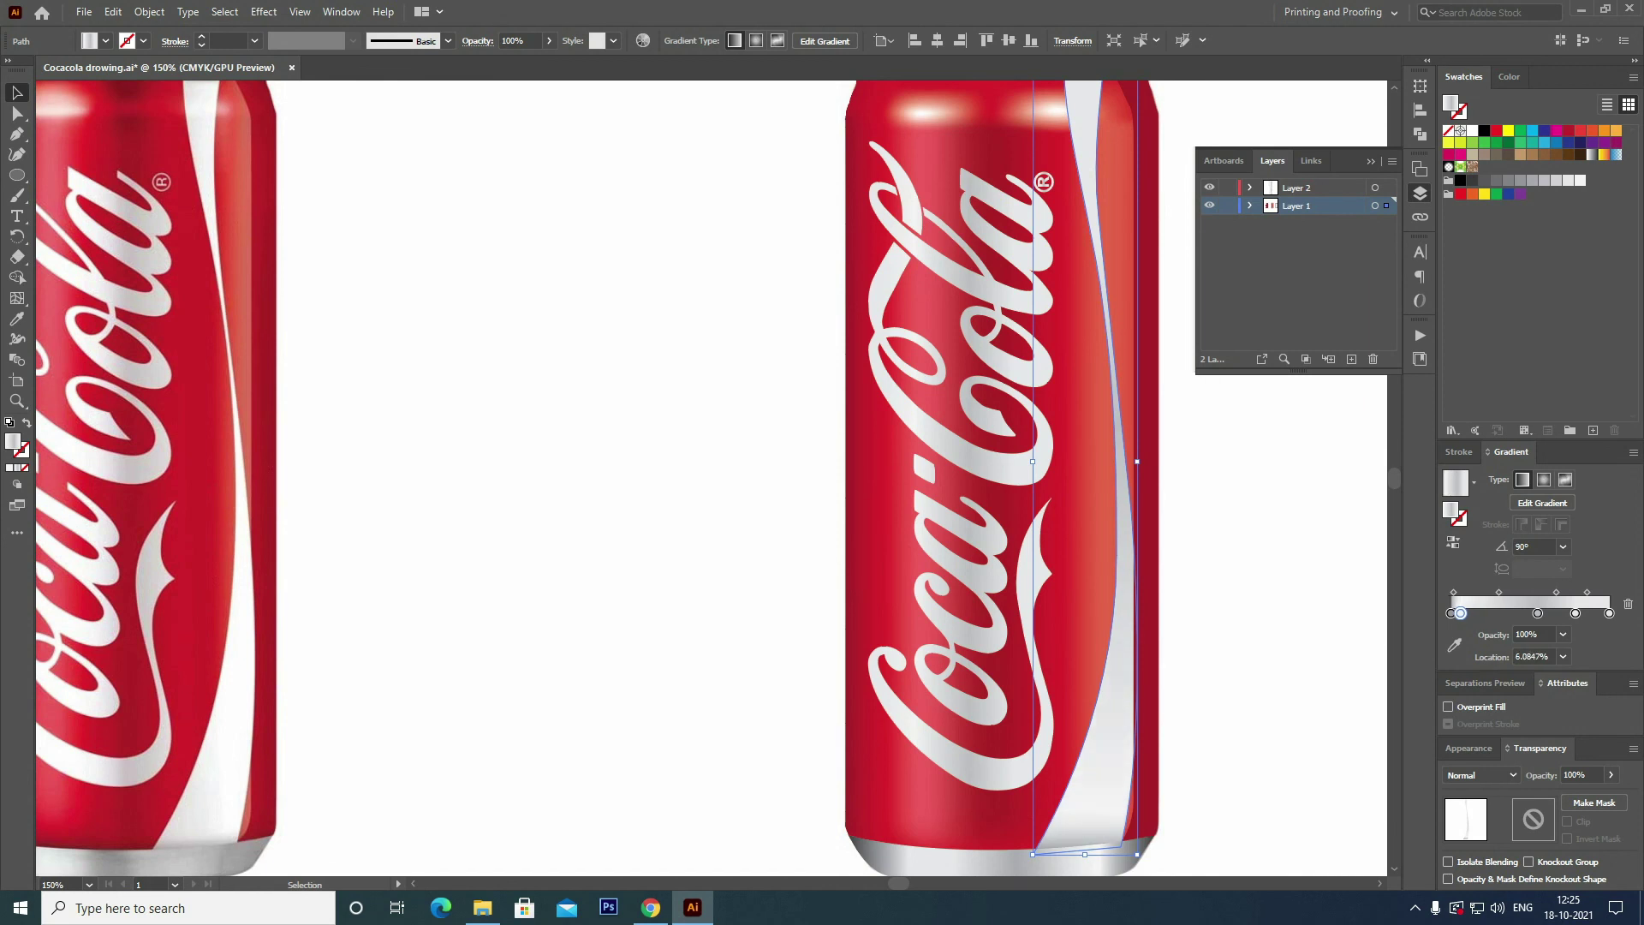
scroll(674, 480, up, 1)
scroll(674, 480, right, 2)
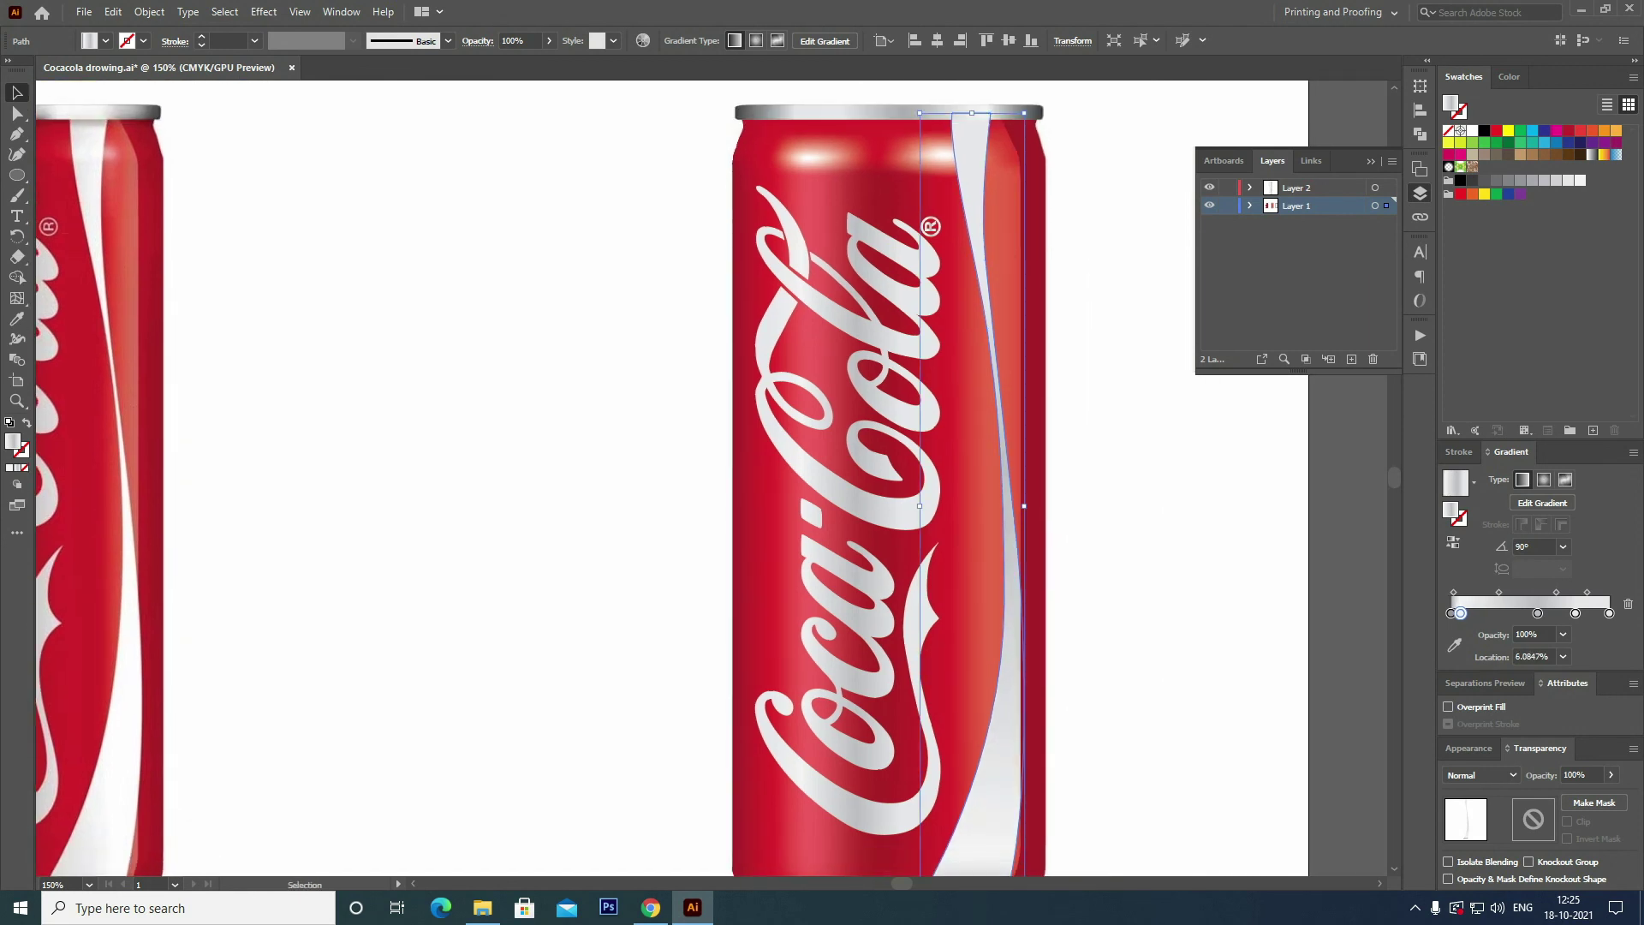
click(1610, 613)
drag(1610, 613, 1598, 613)
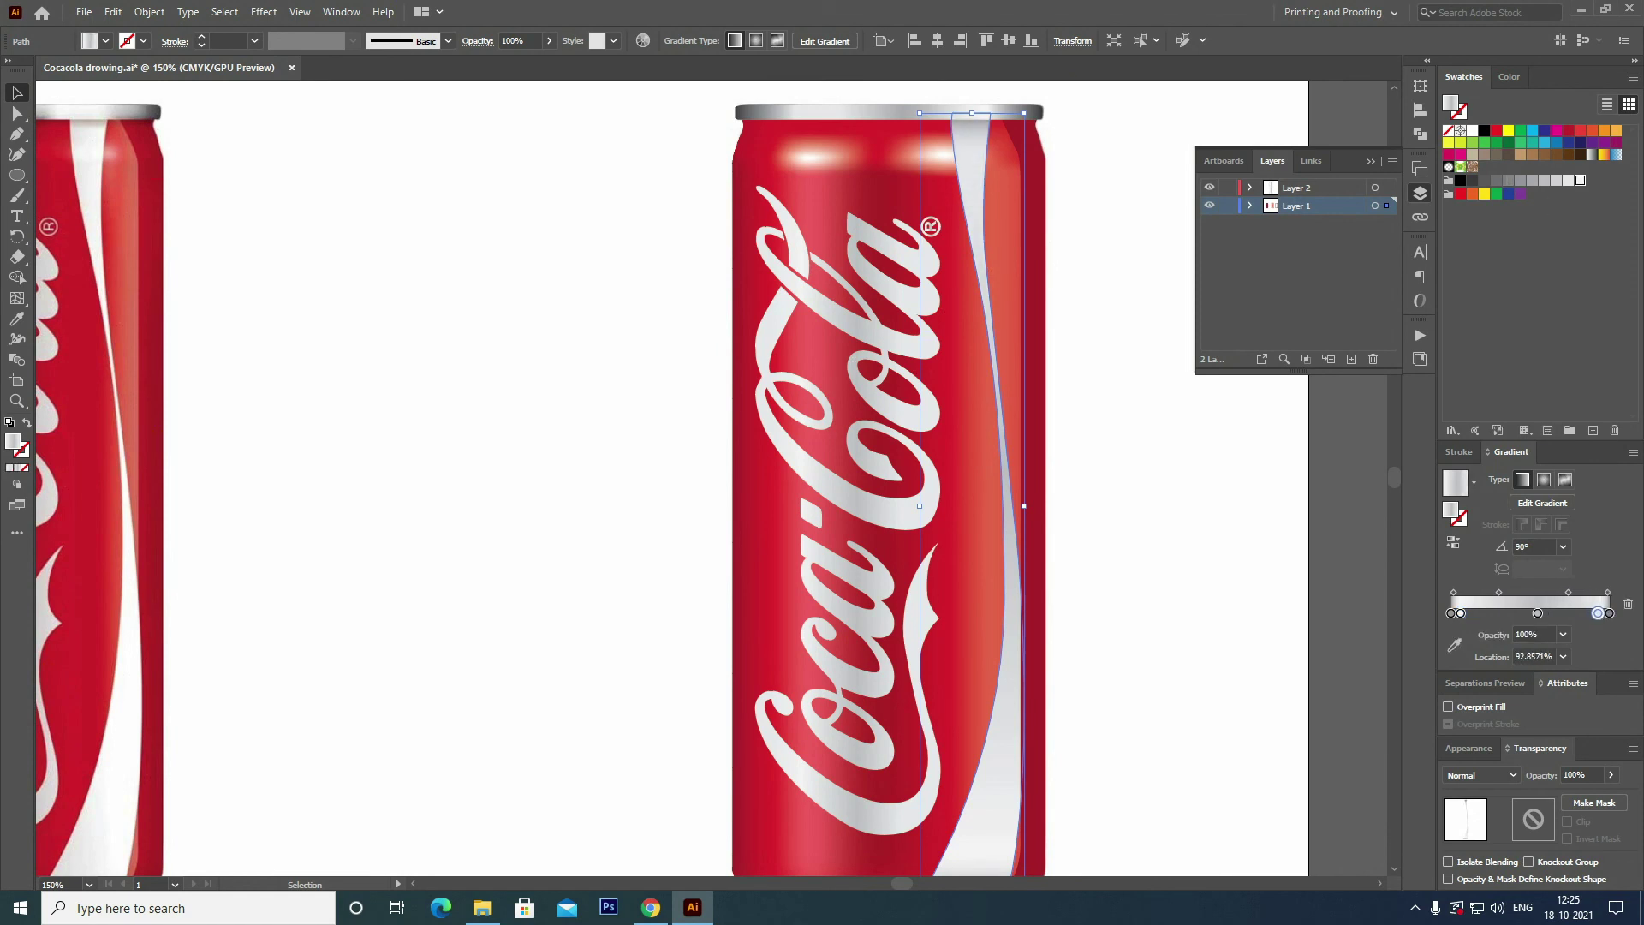
click(1538, 613)
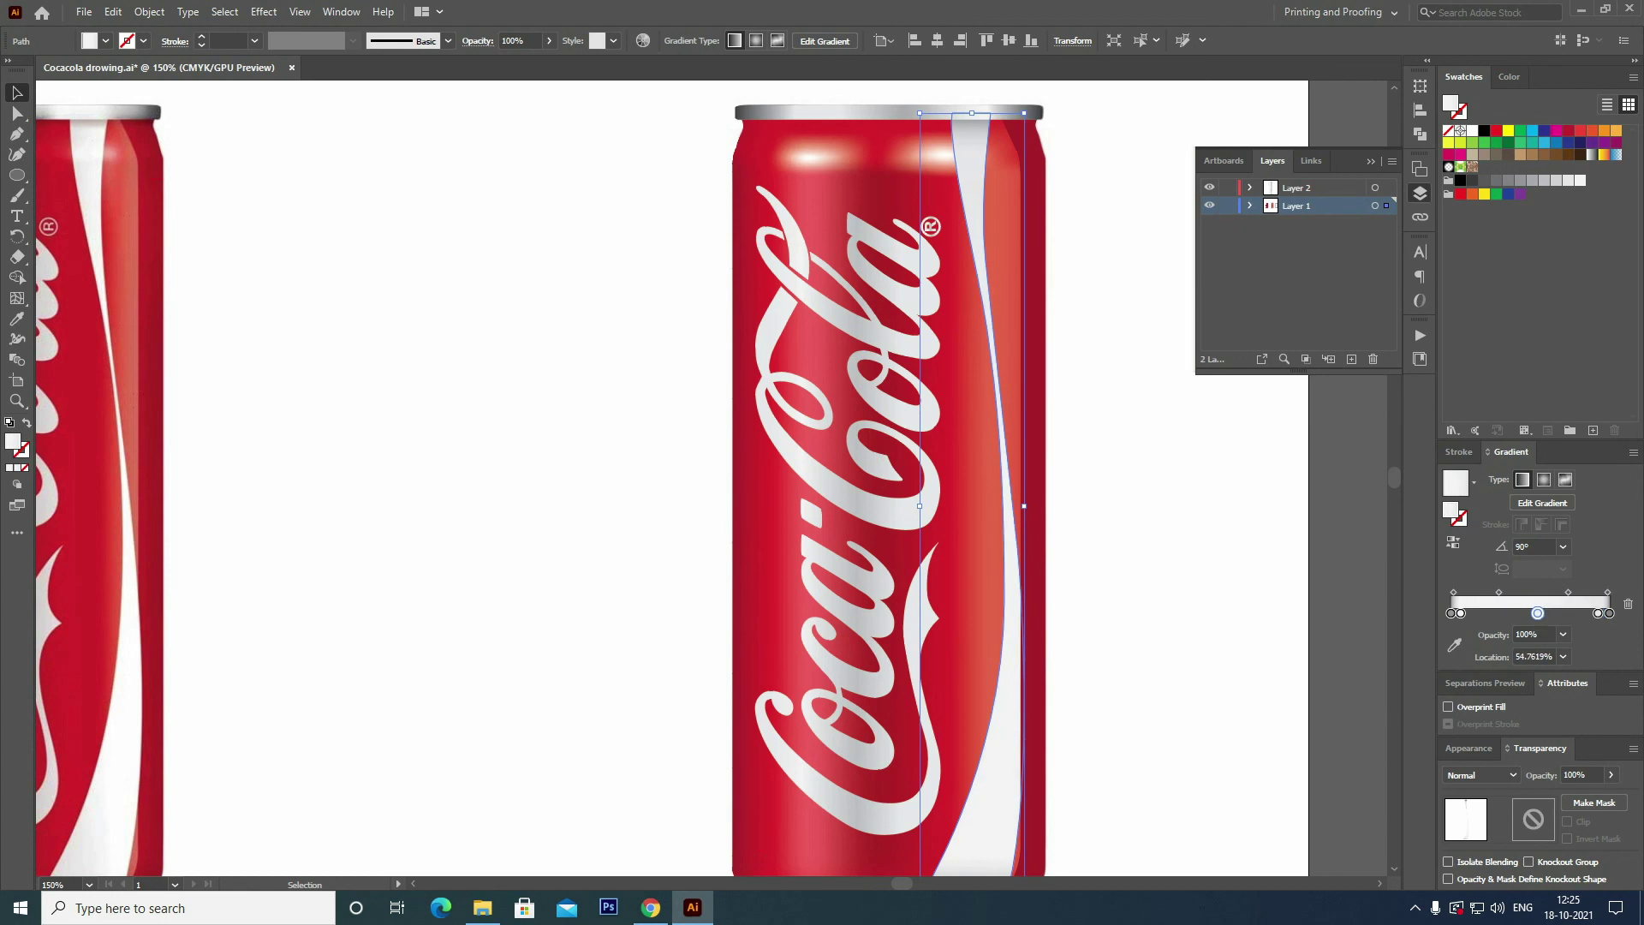
key(ctrl+shift+a)
mouse_move(685, 513)
mouse_down()
mouse_move(776, 391)
mouse_move(653, 521)
mouse_up()
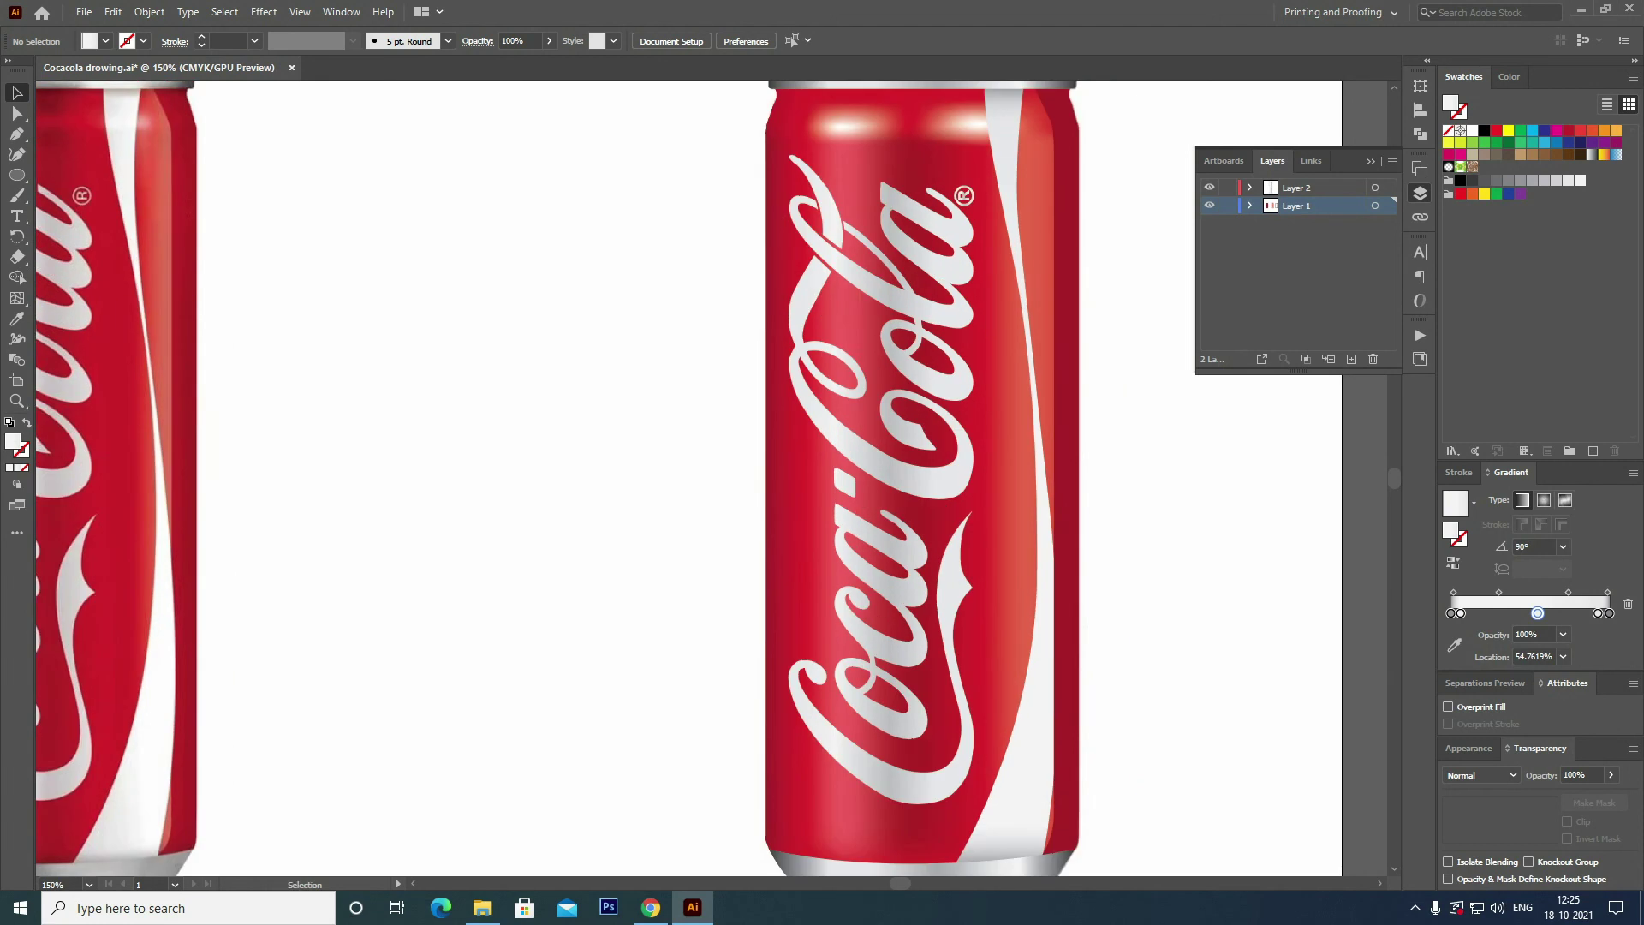
Save the document and zoom in on the right can's top with default colours.
key(ctrl+1)
key(ctrl+s)
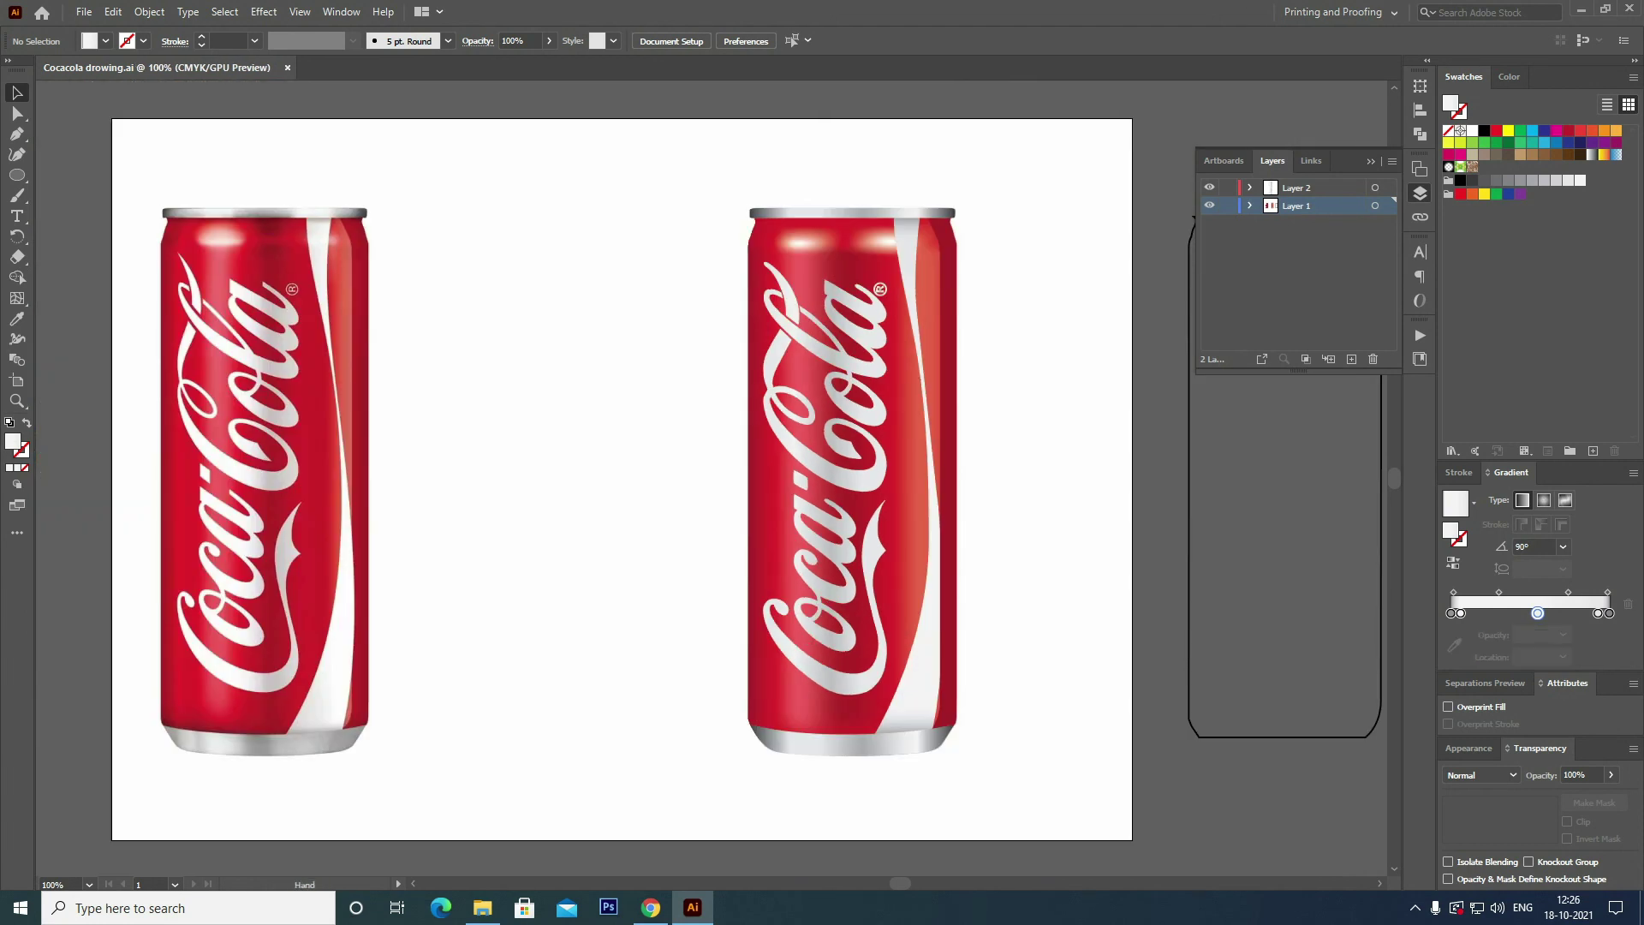
drag(599, 479, 627, 486)
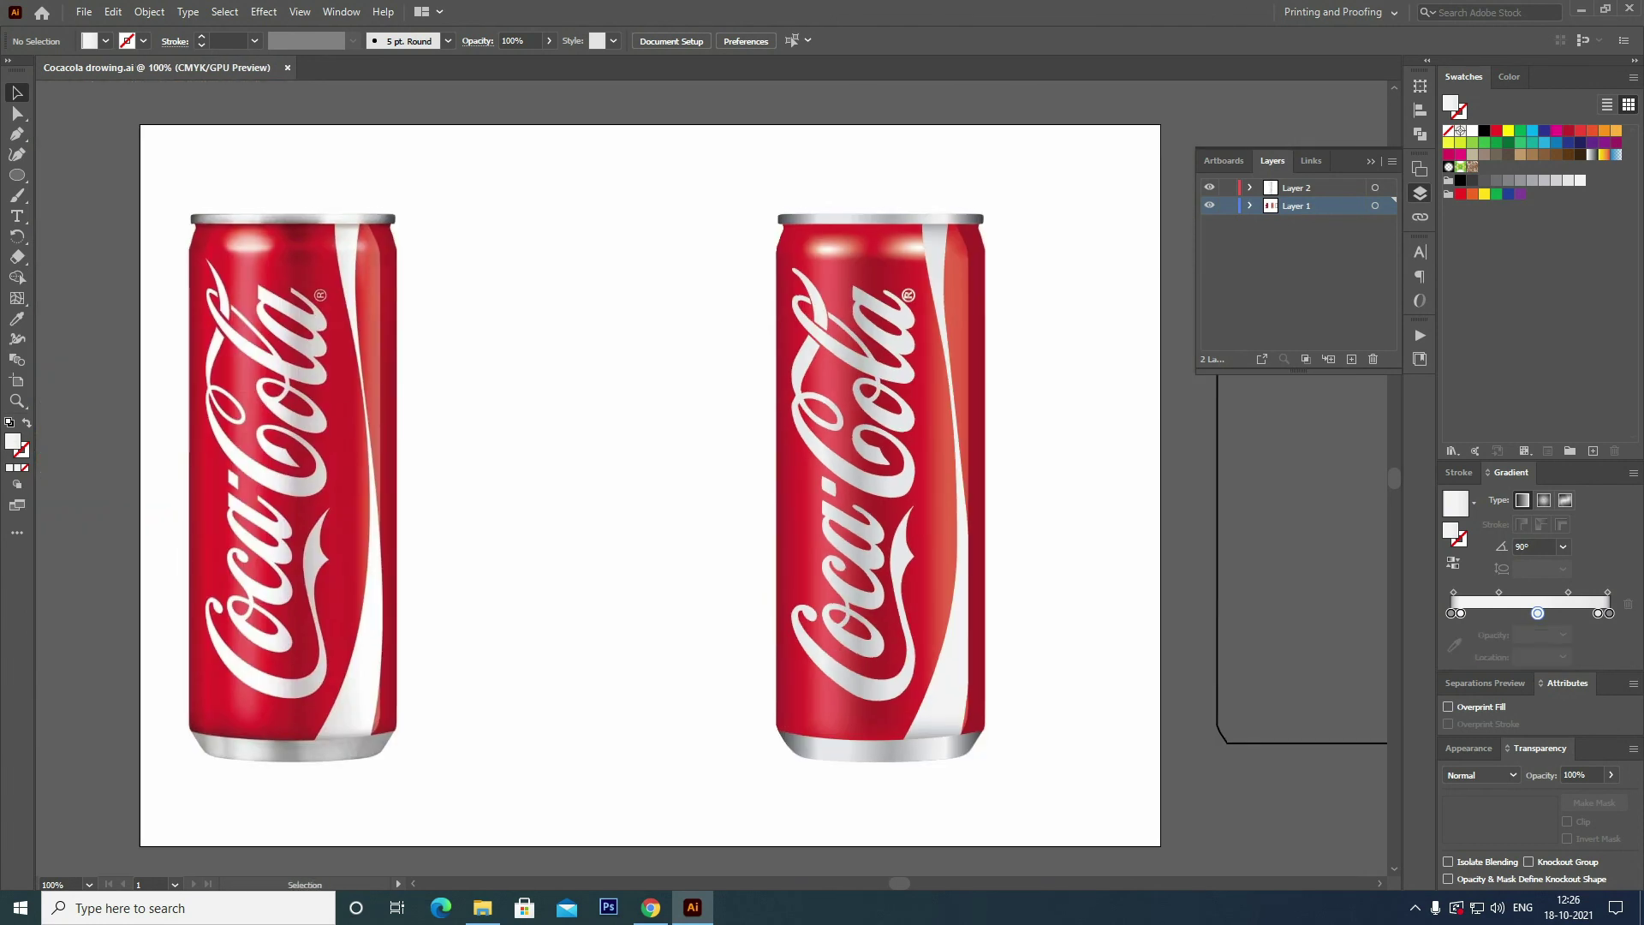
key(z)
drag(882, 251, 1104, 251)
key(v)
click(1015, 513)
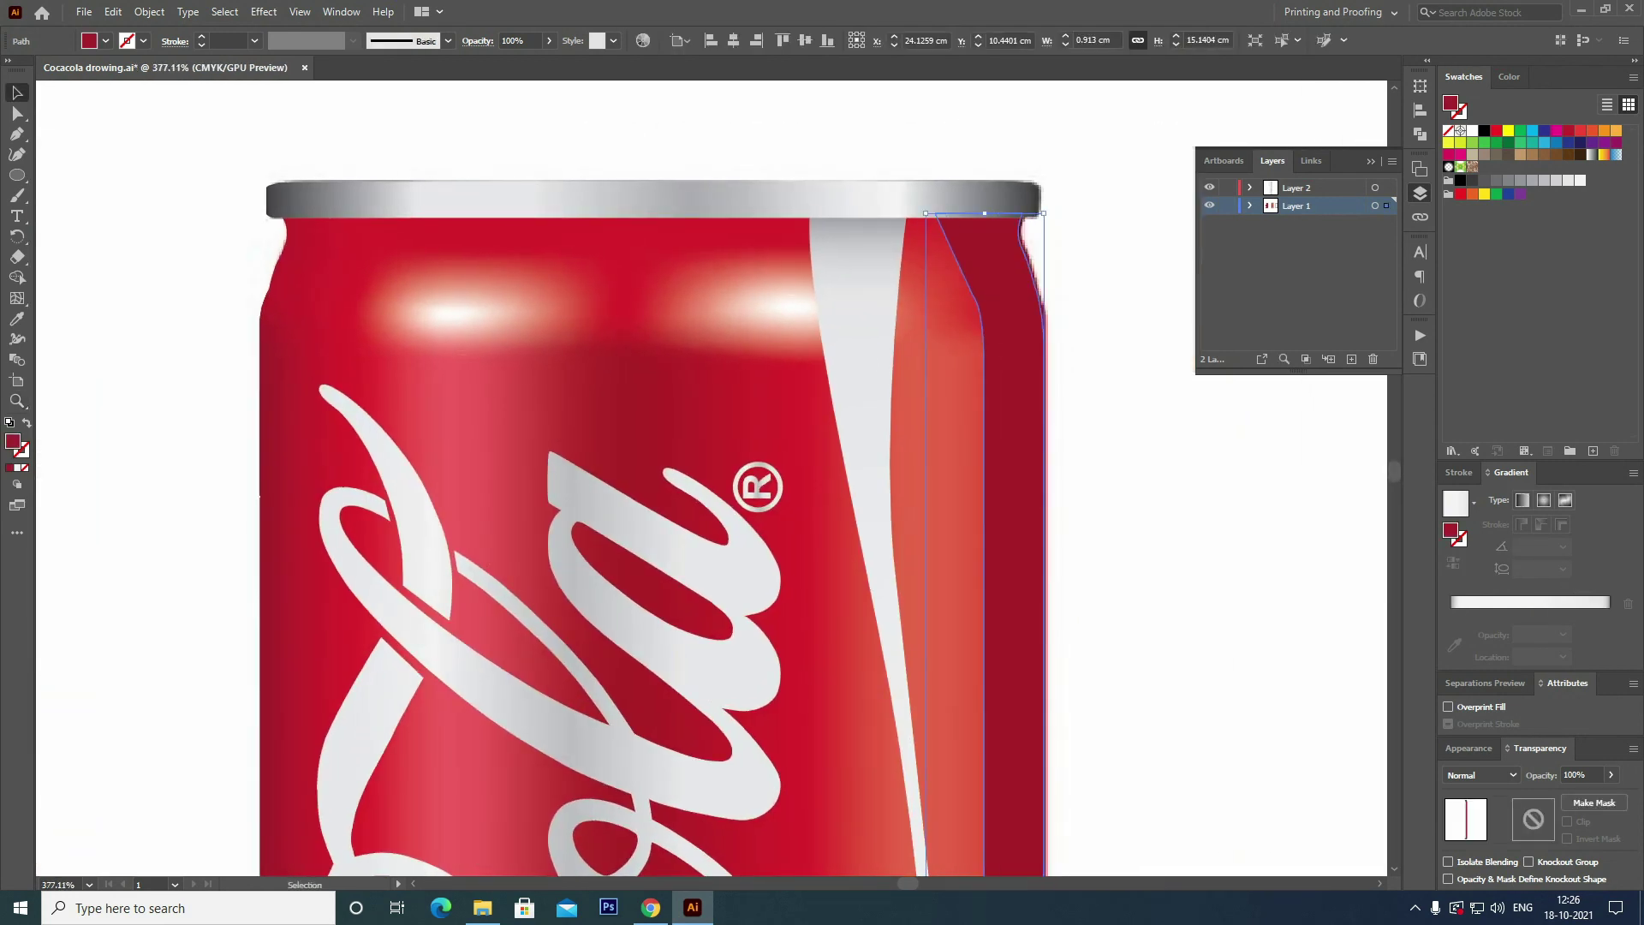
key(ctrl+shift+a)
key(d)
key(slash)
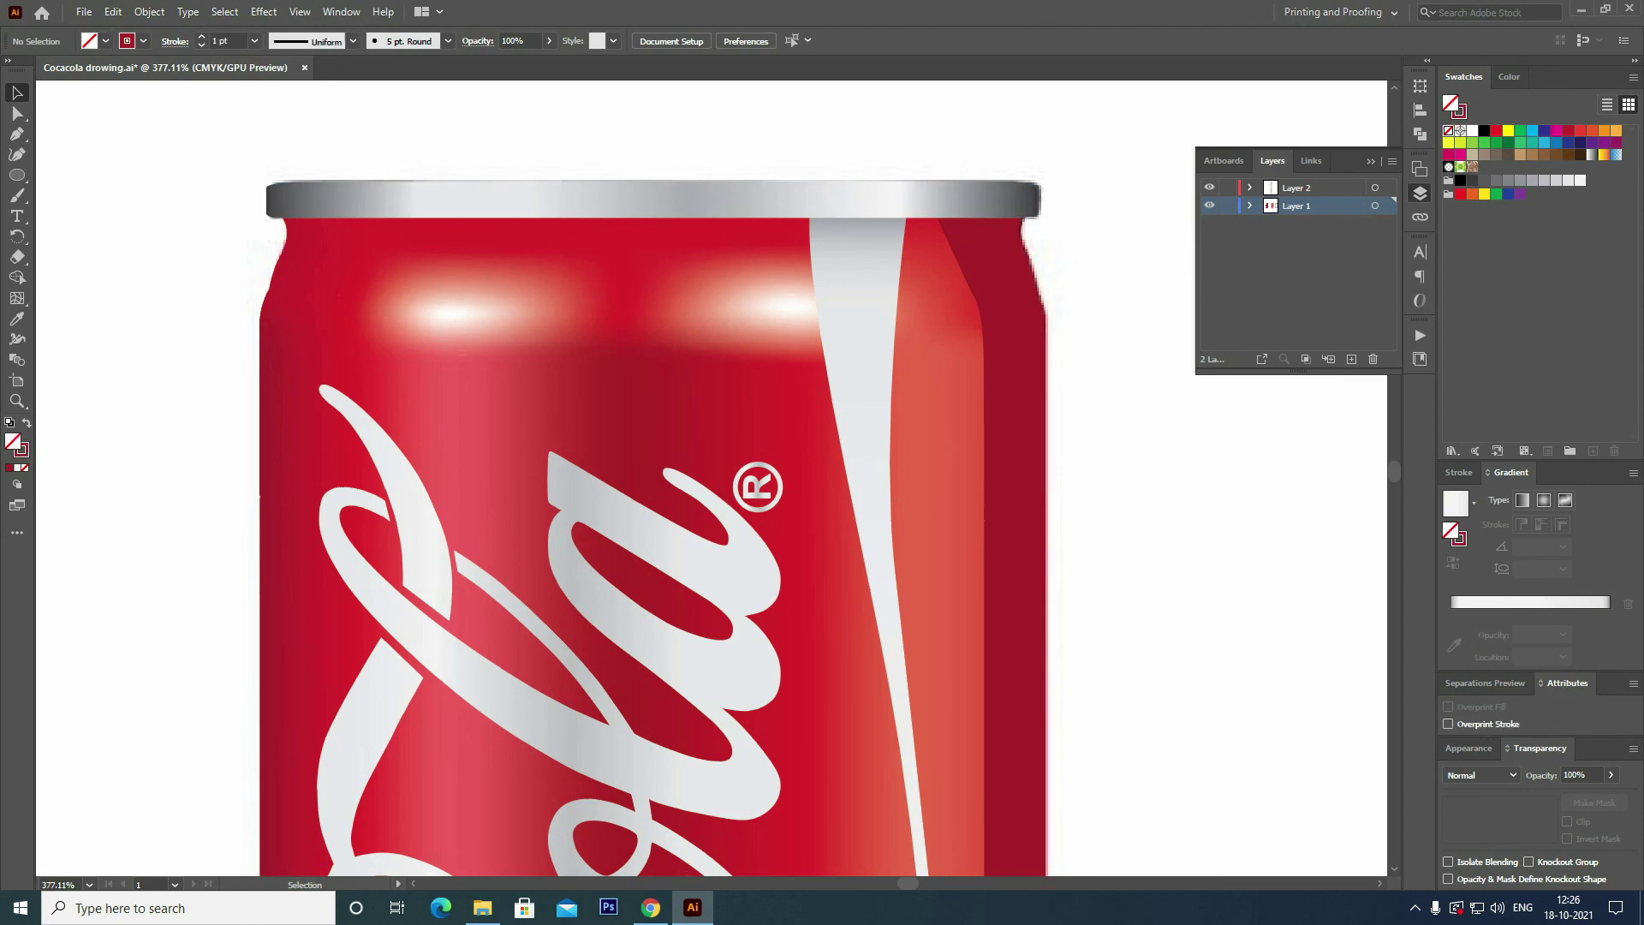
key(ctrl+equal)
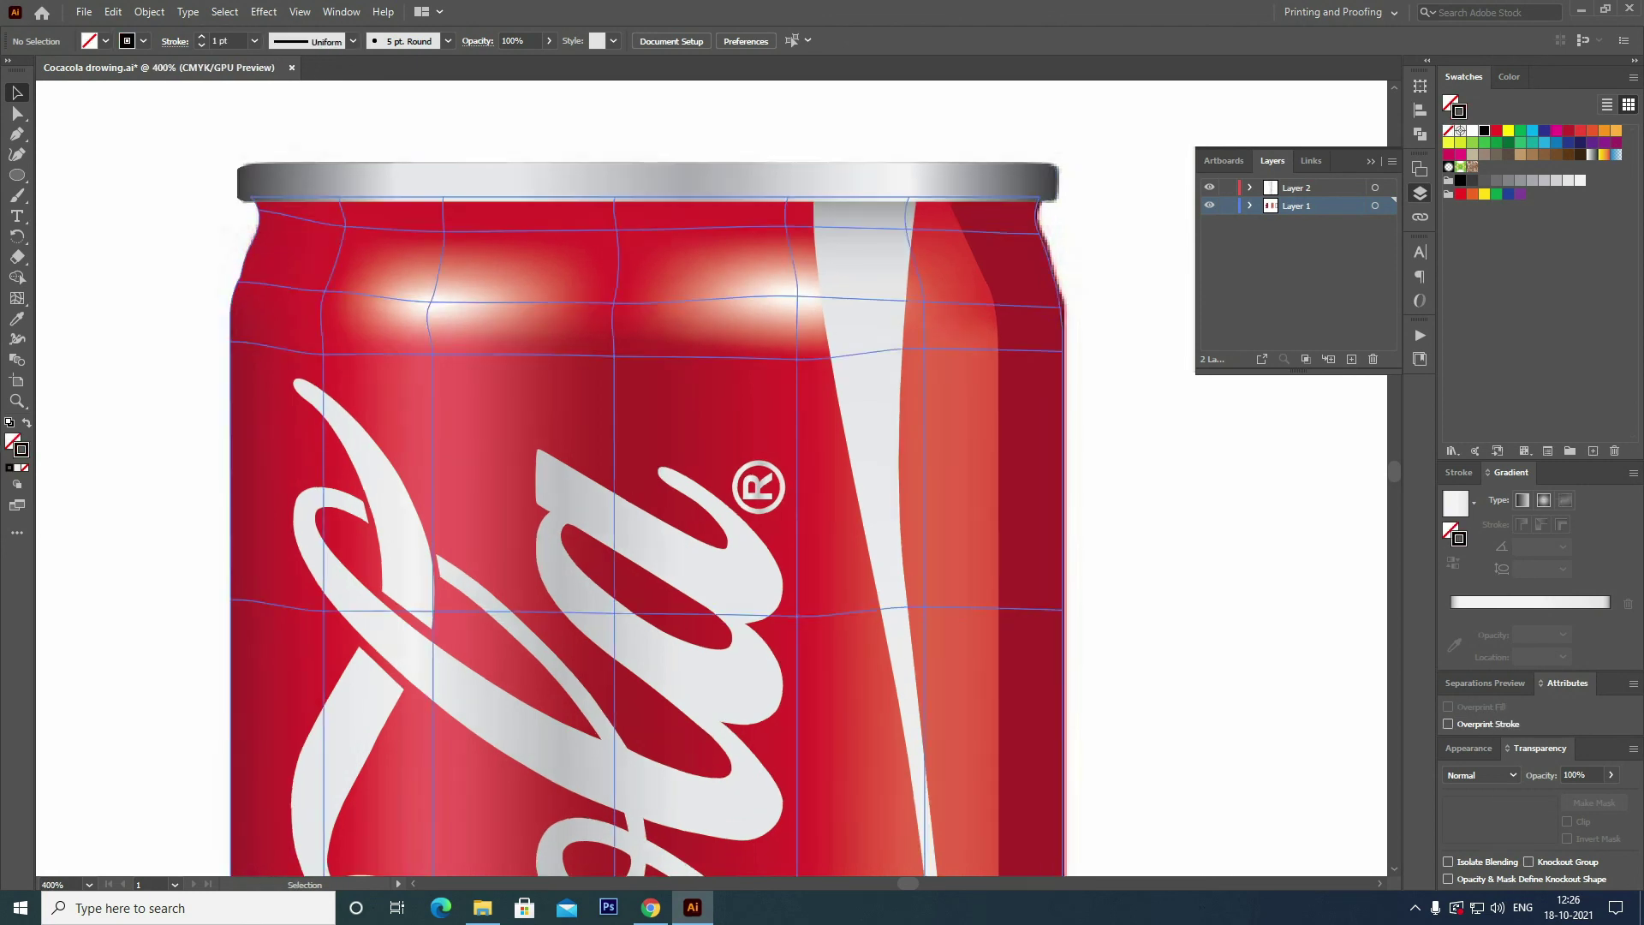
Trace a closed band following the can's neck just below the silver top rim.
key(p)
click(268, 182)
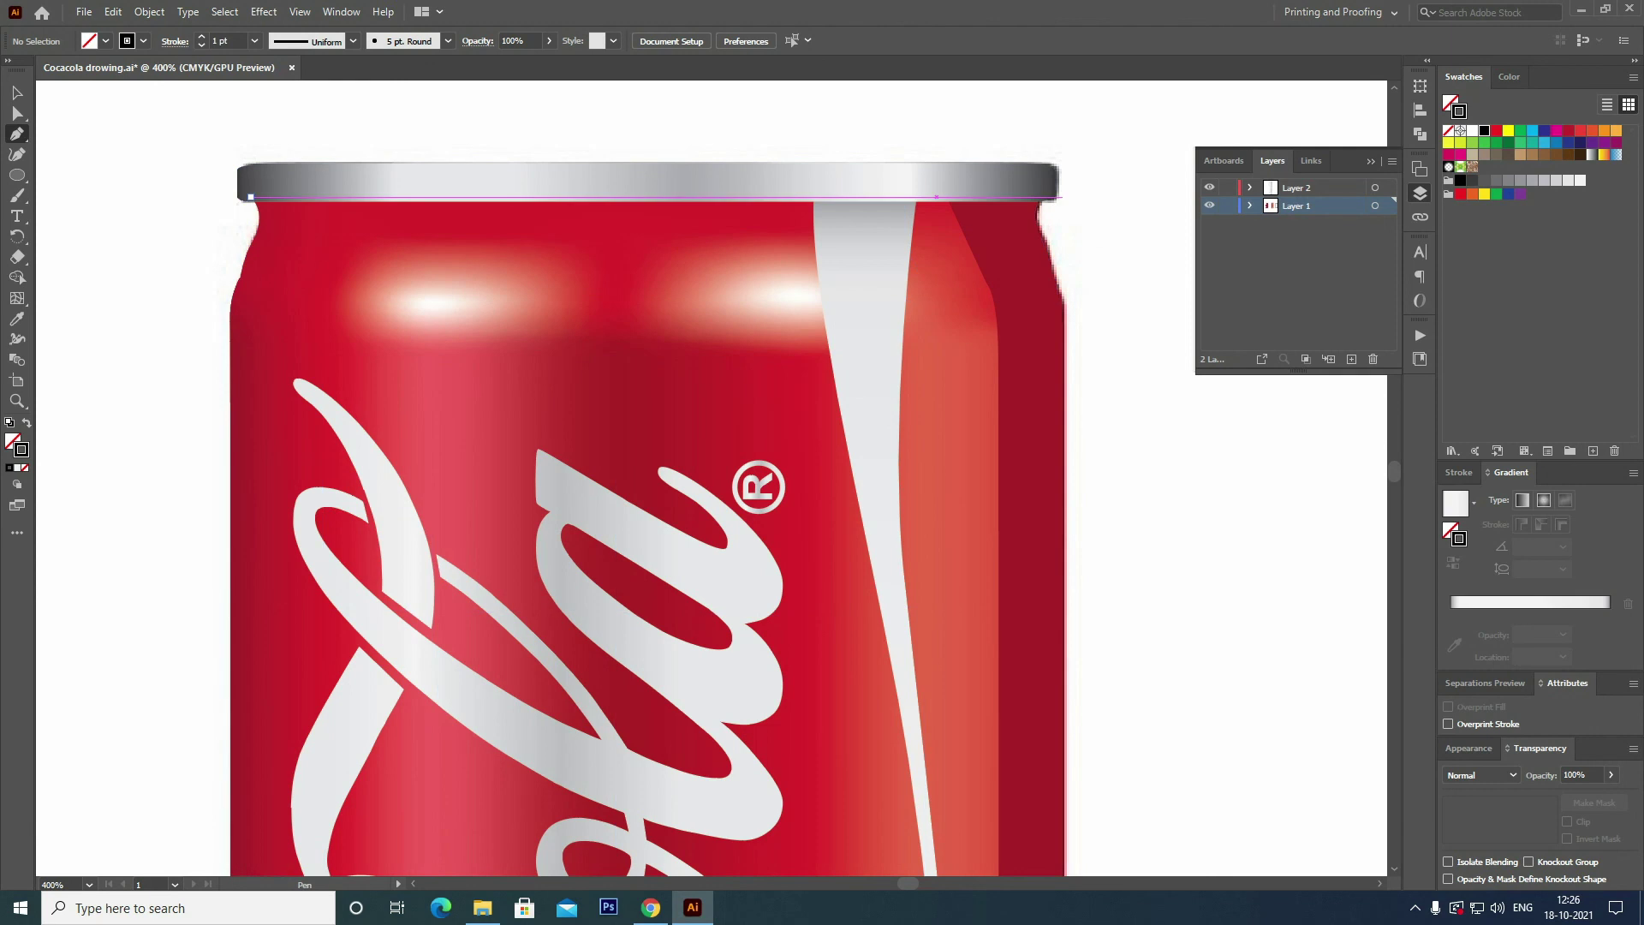
key(ctrl+z)
click(250, 198)
click(250, 198)
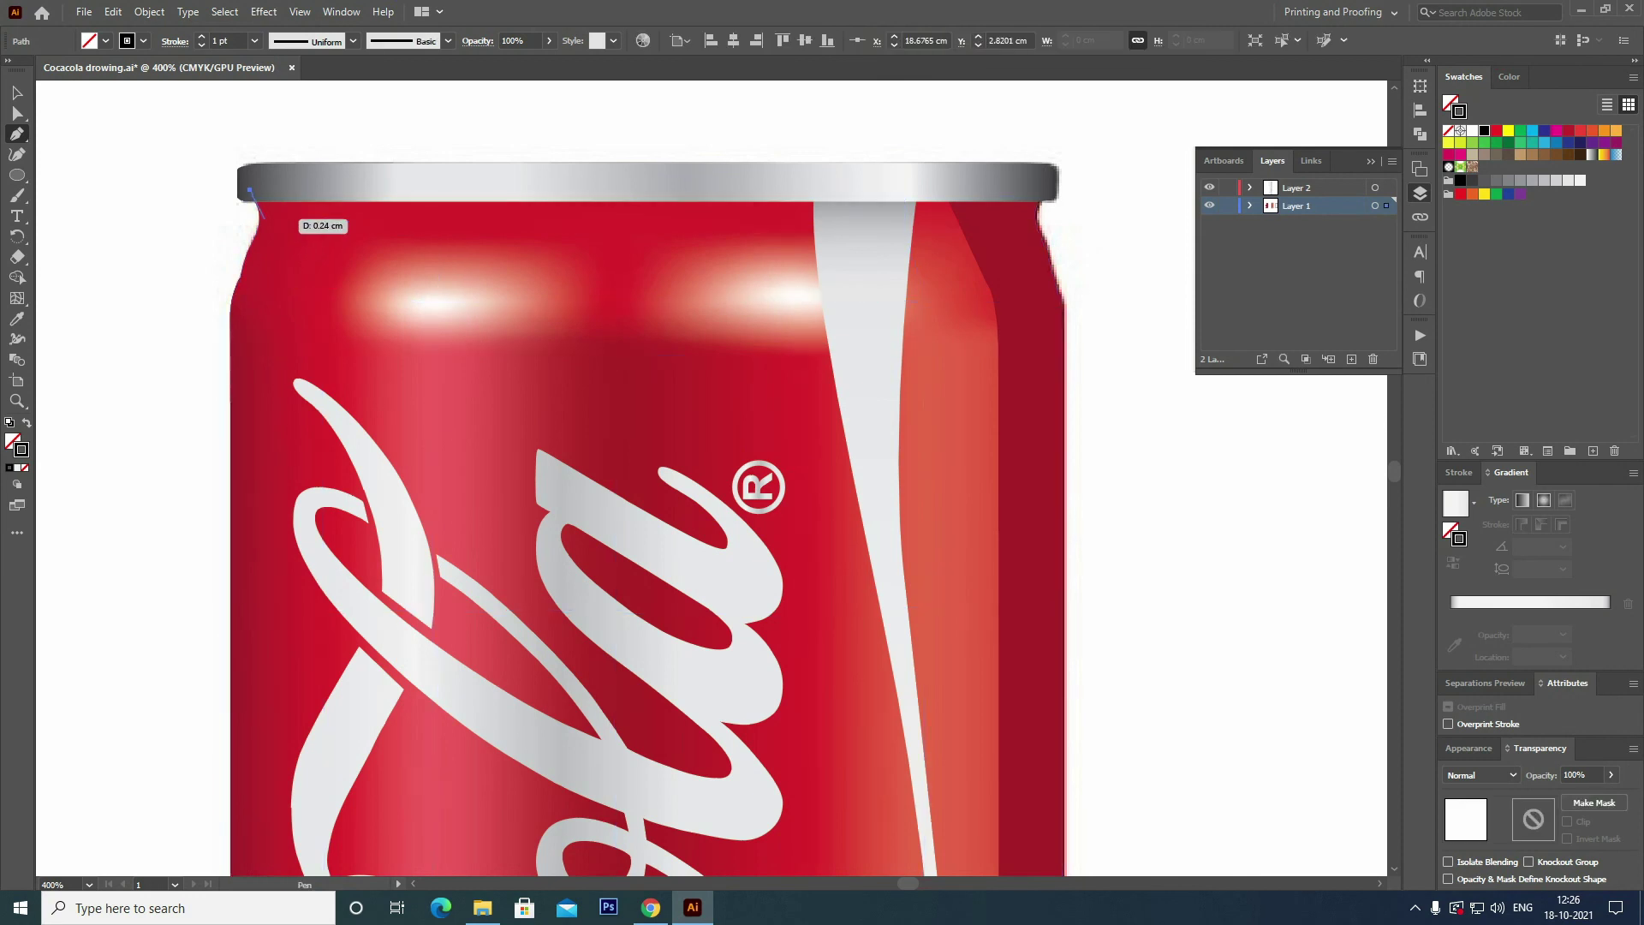
click(251, 243)
click(247, 254)
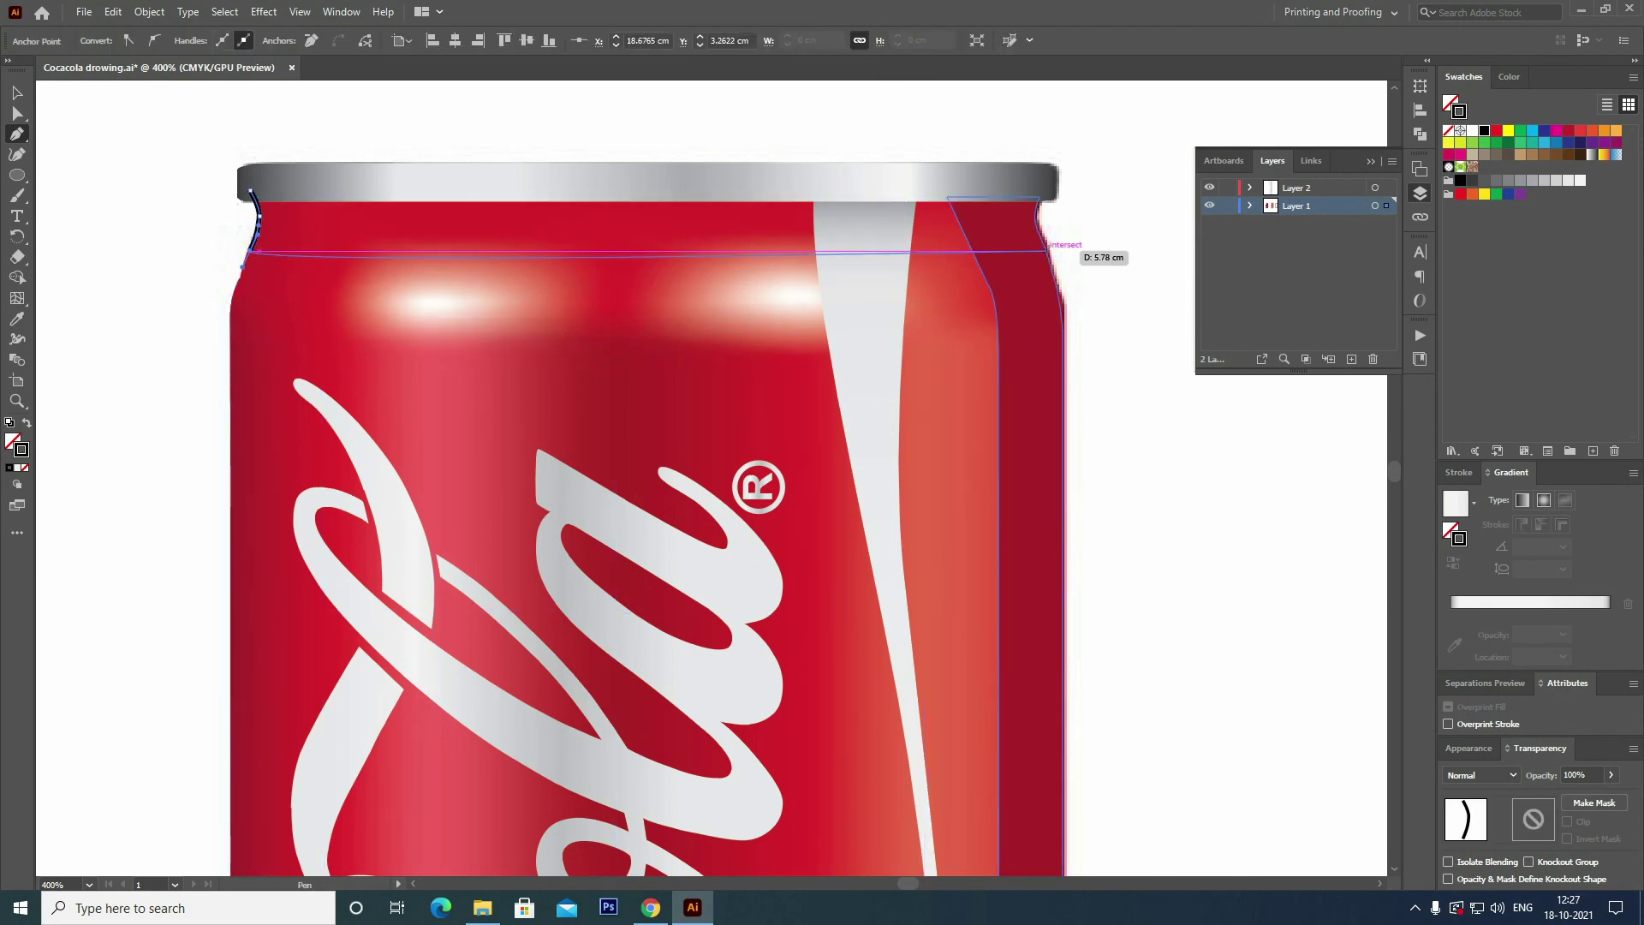
mouse_move(1046, 251)
mouse_down()
mouse_move(1296, 213)
mouse_move(1046, 231)
mouse_up()
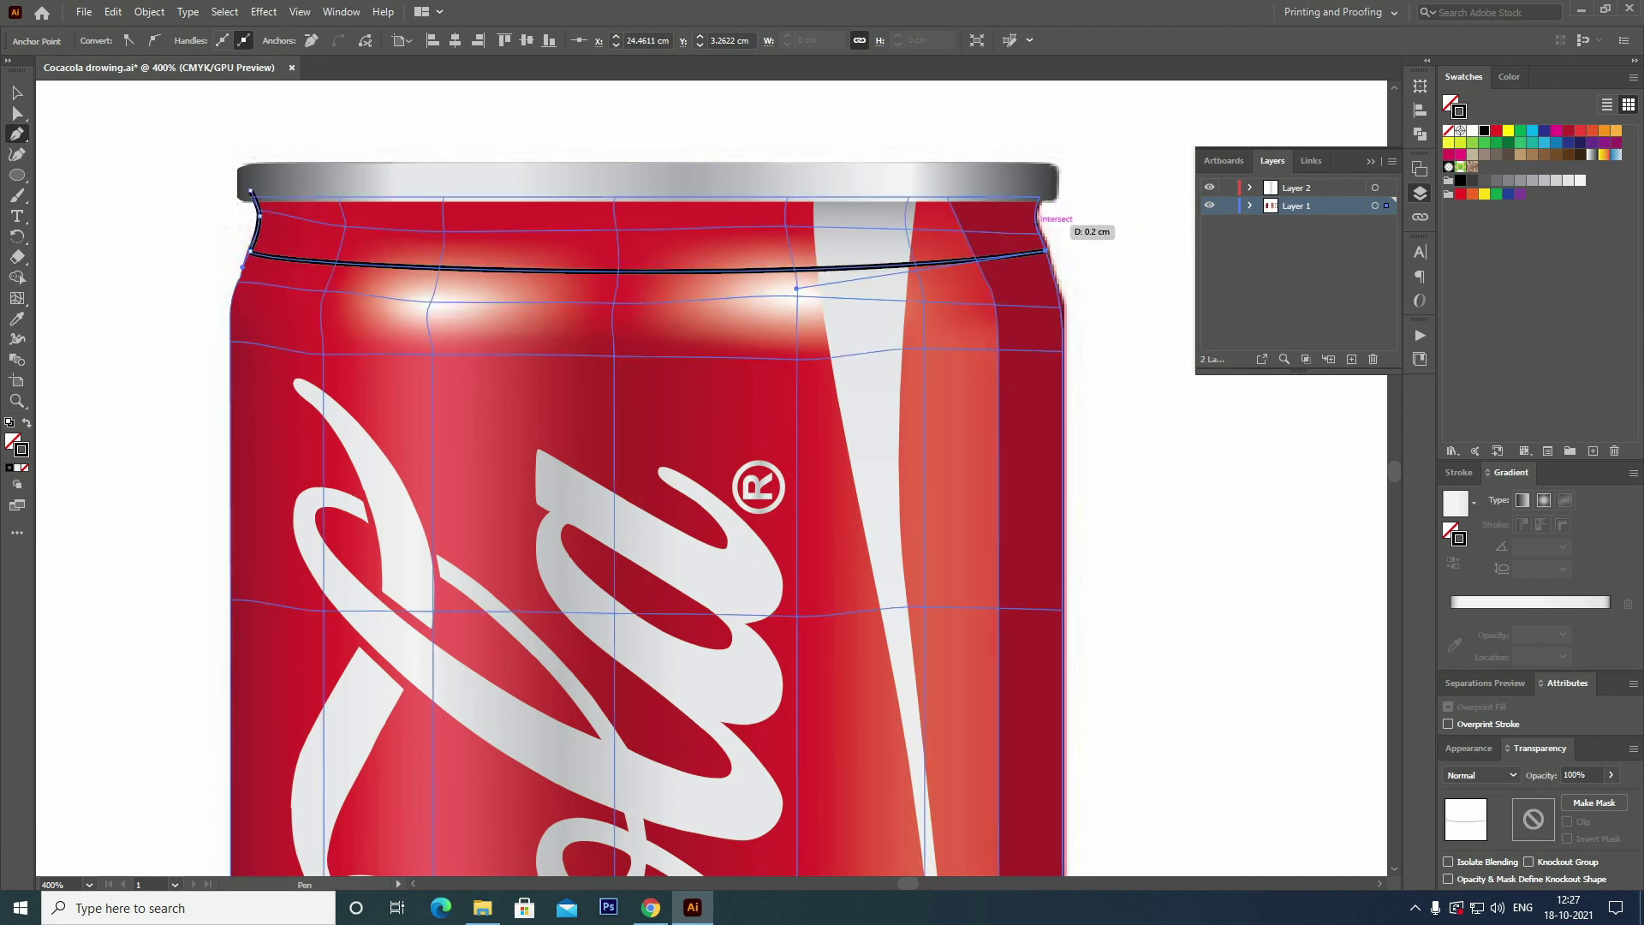
click(1044, 190)
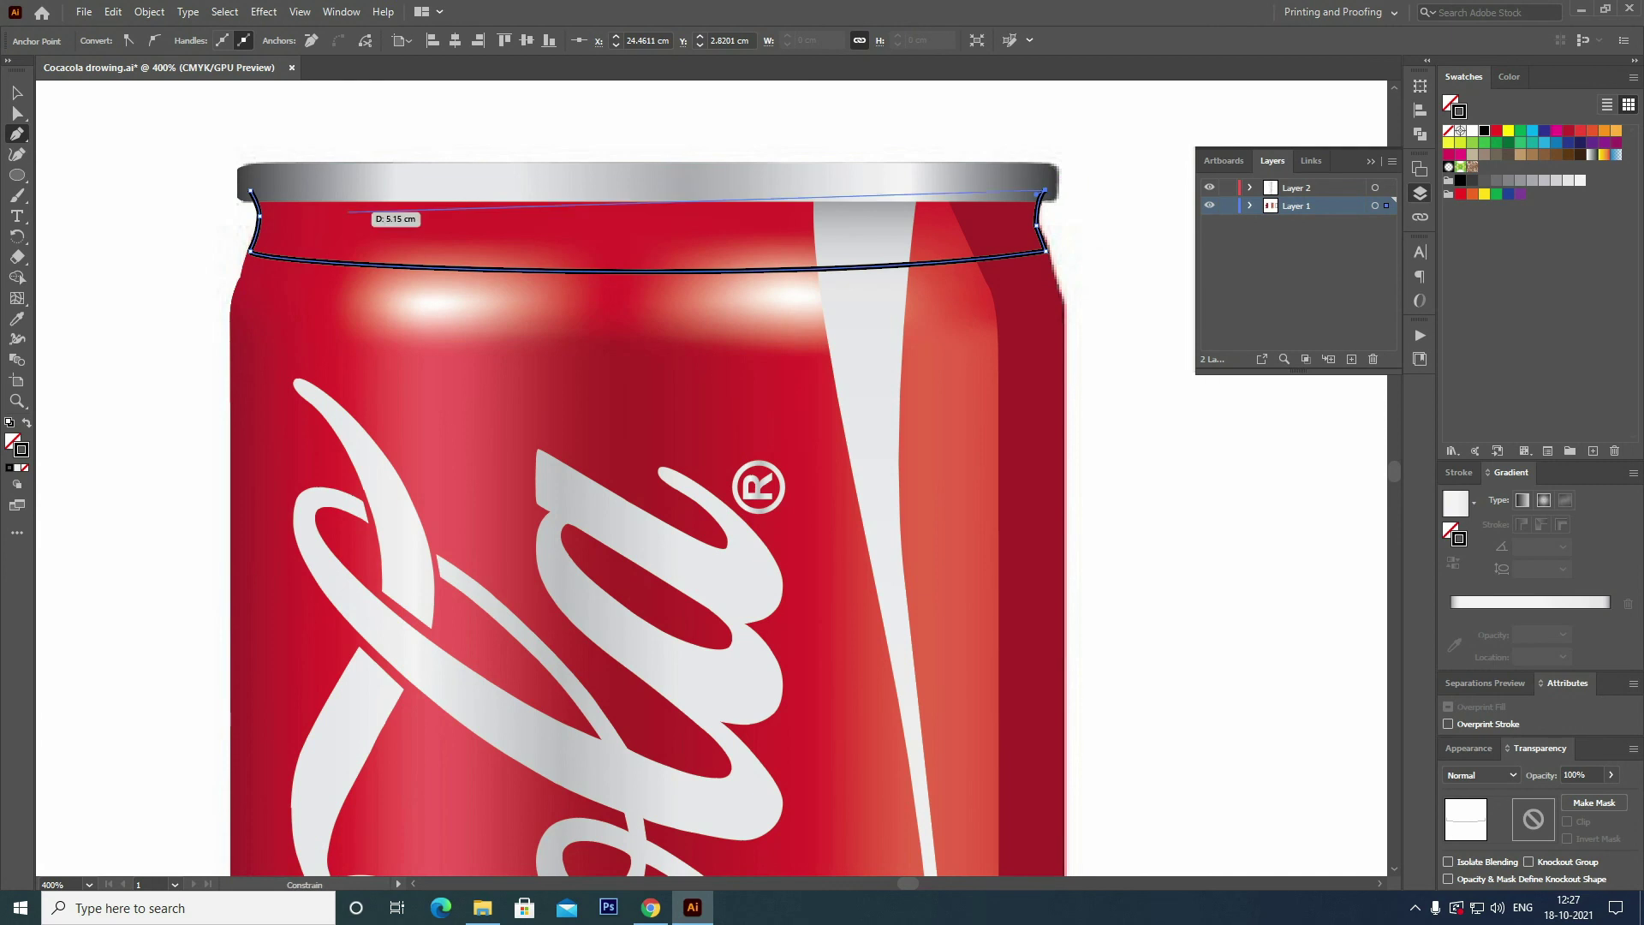
click(250, 190)
Swap the band to a black fill and apply a gradient to it.
key(v)
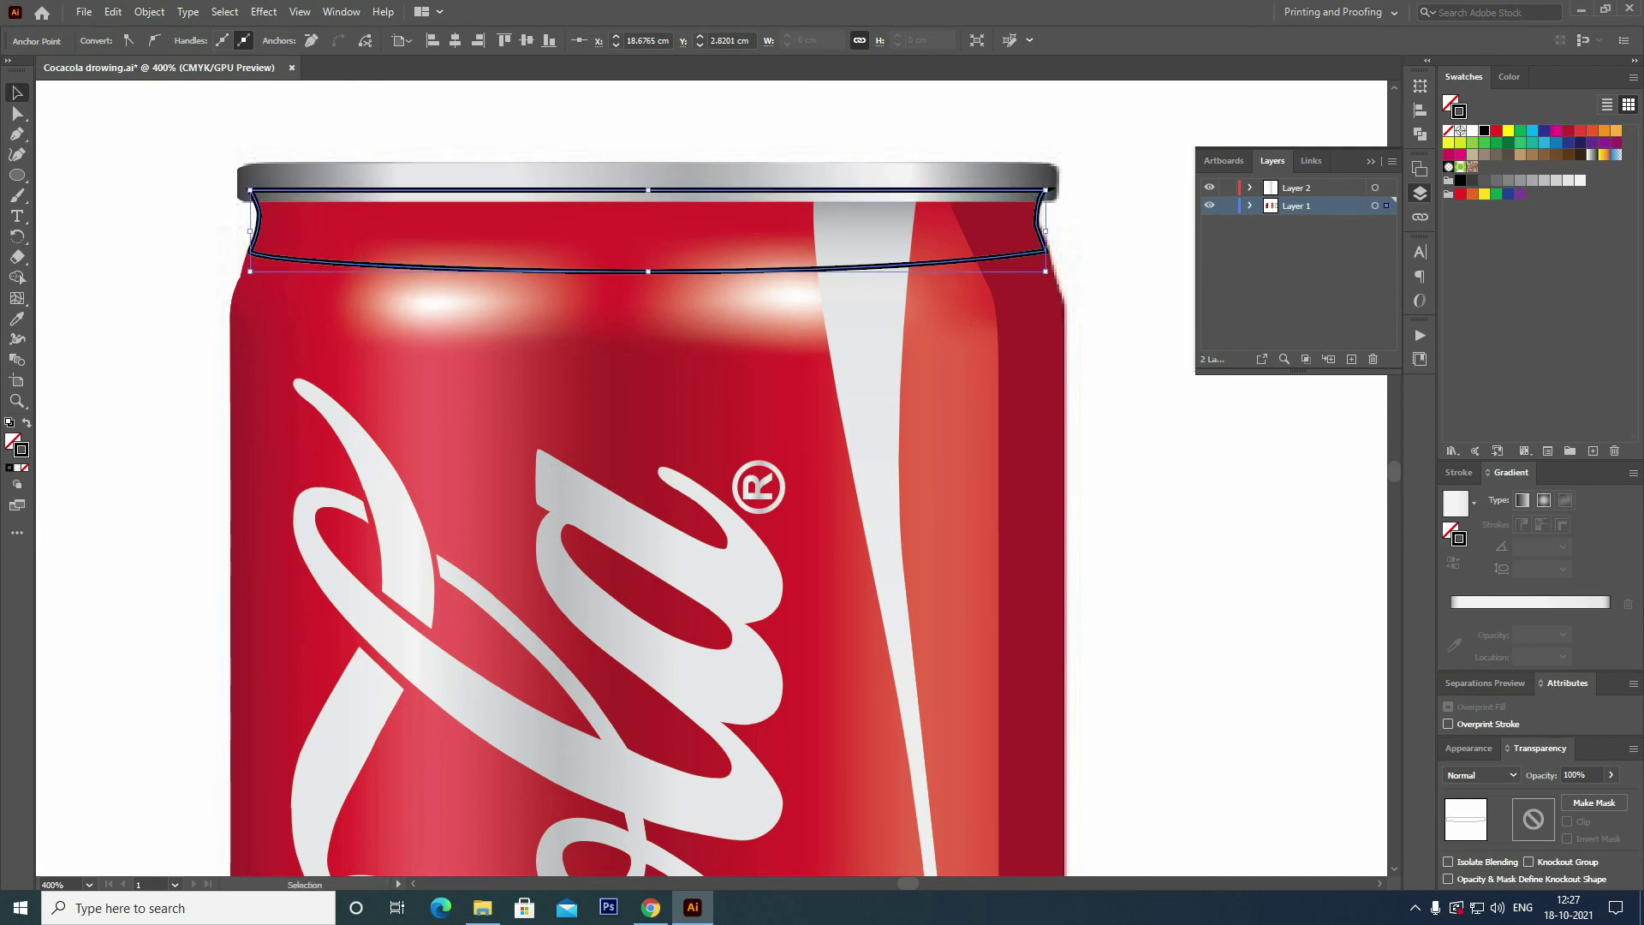
key(shift+x)
key(period)
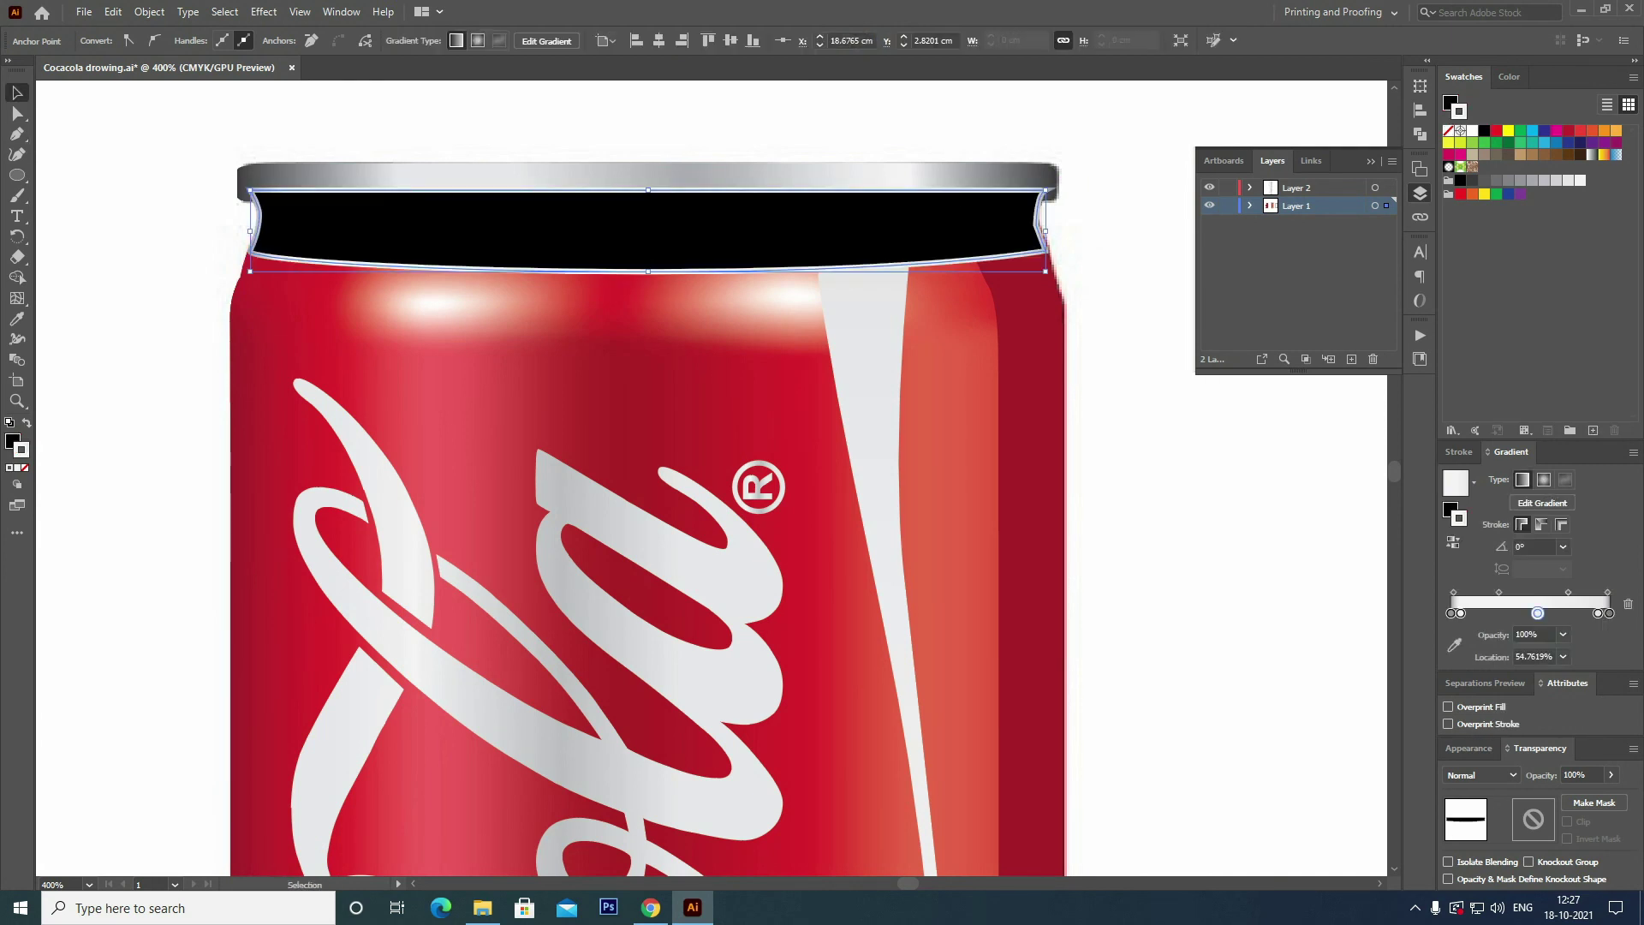
Set the band's fill gradient to 90° with a transparent left stop and no middle stop.
key(shift+x)
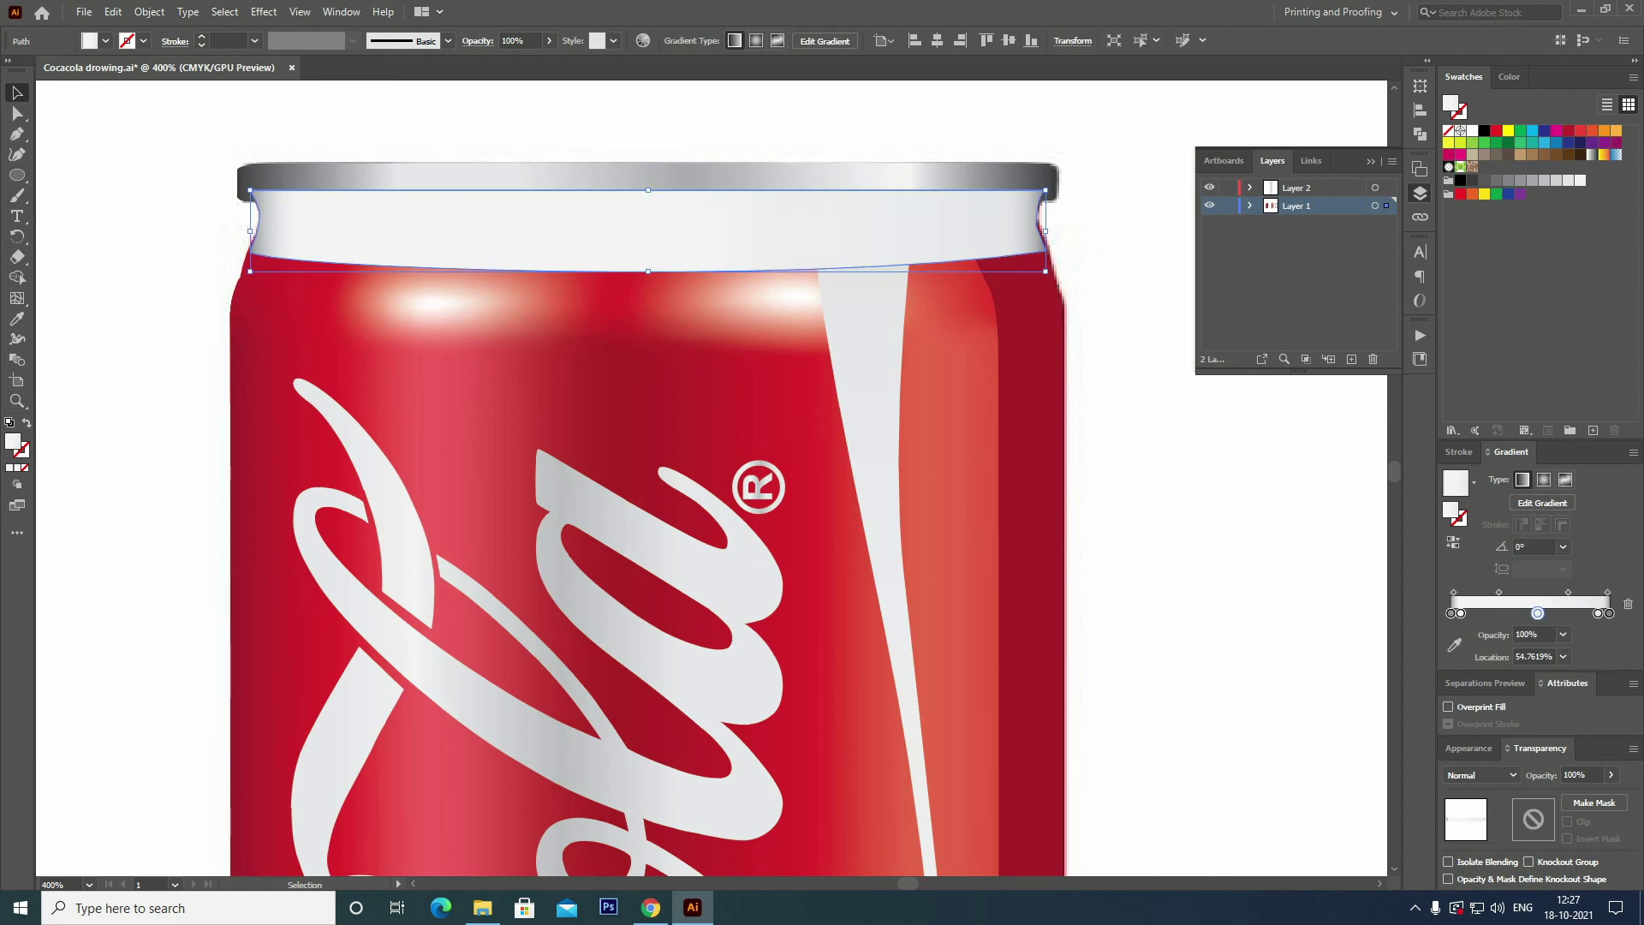
click(1533, 546)
text(90)
key(Return)
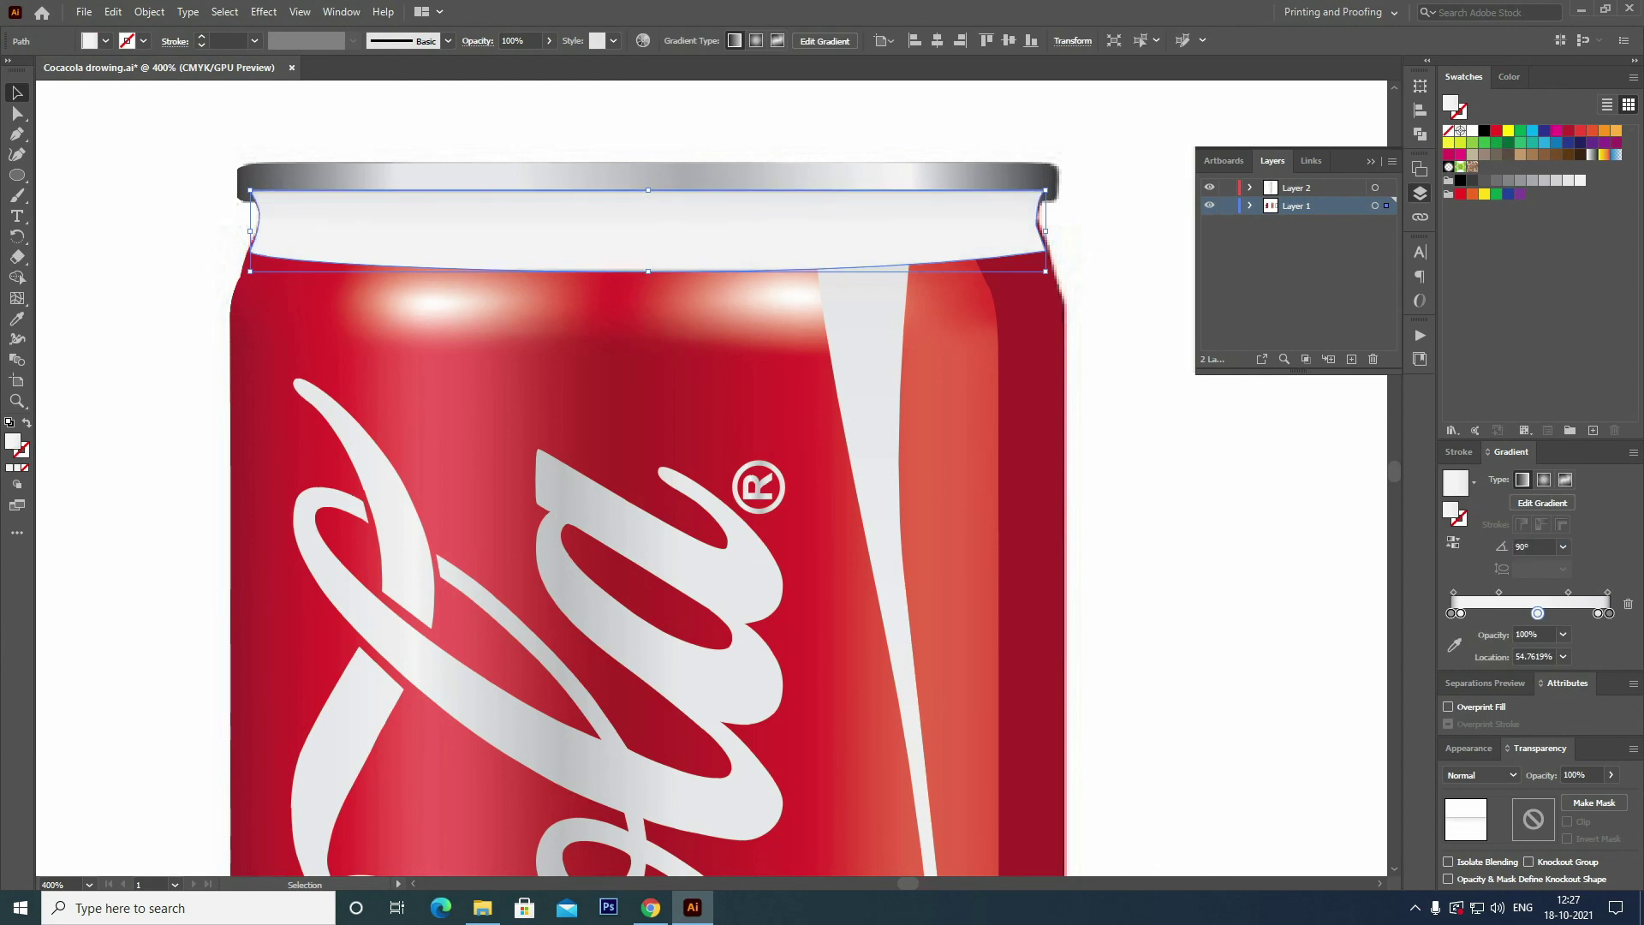
drag(1460, 613, 1450, 613)
click(1563, 635)
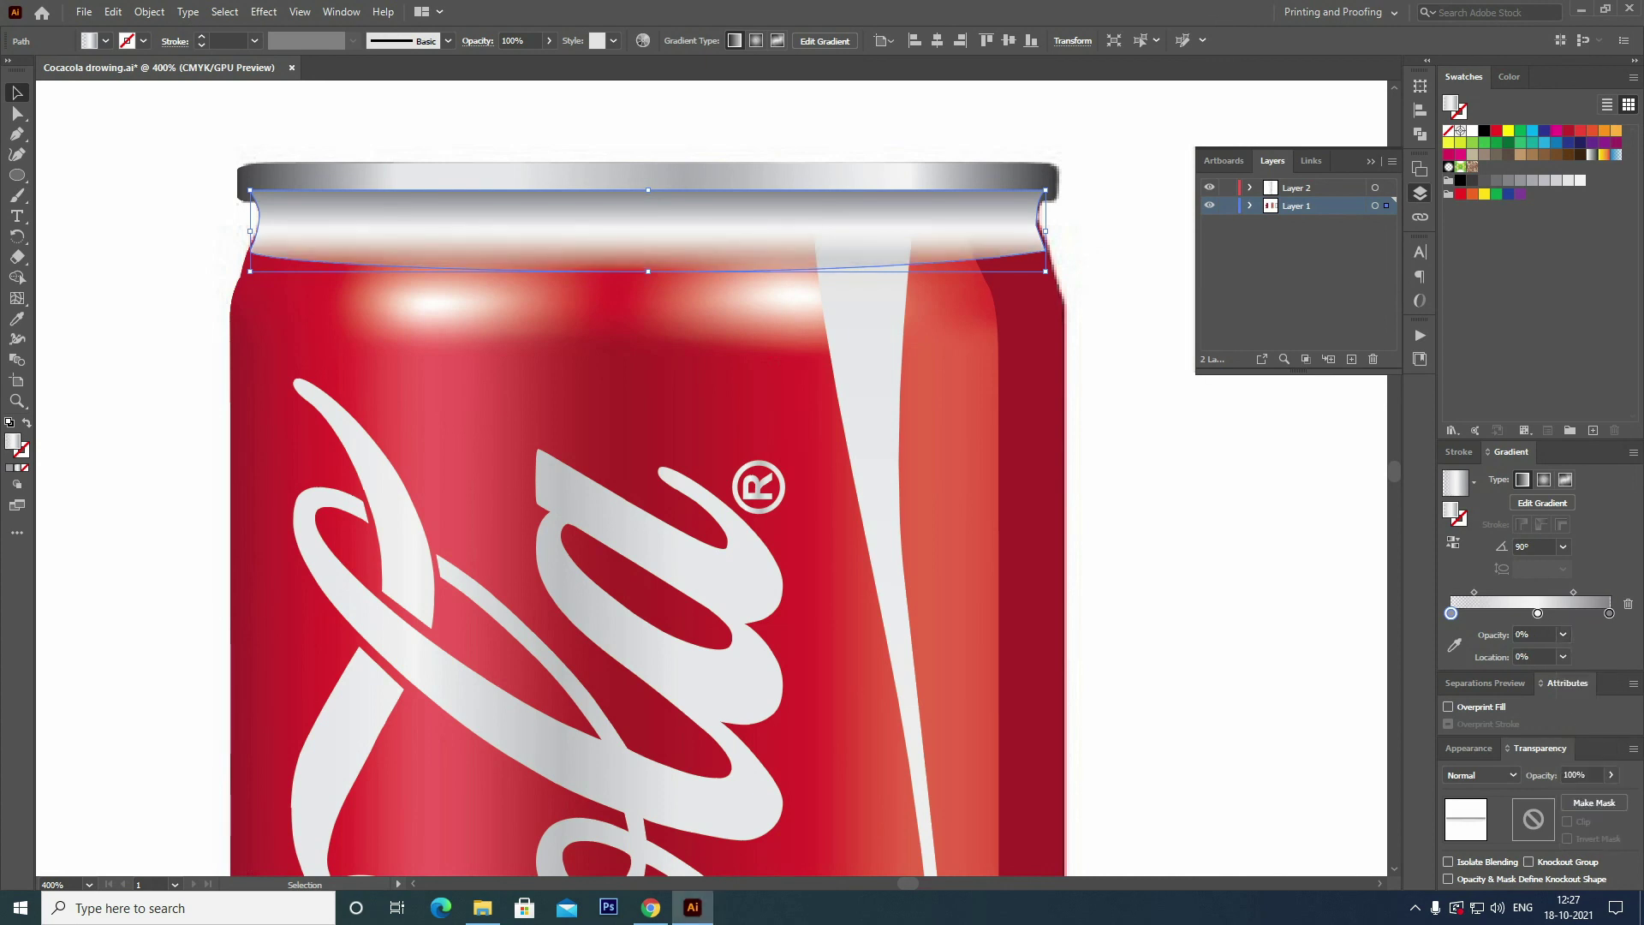
drag(1537, 613, 1537, 676)
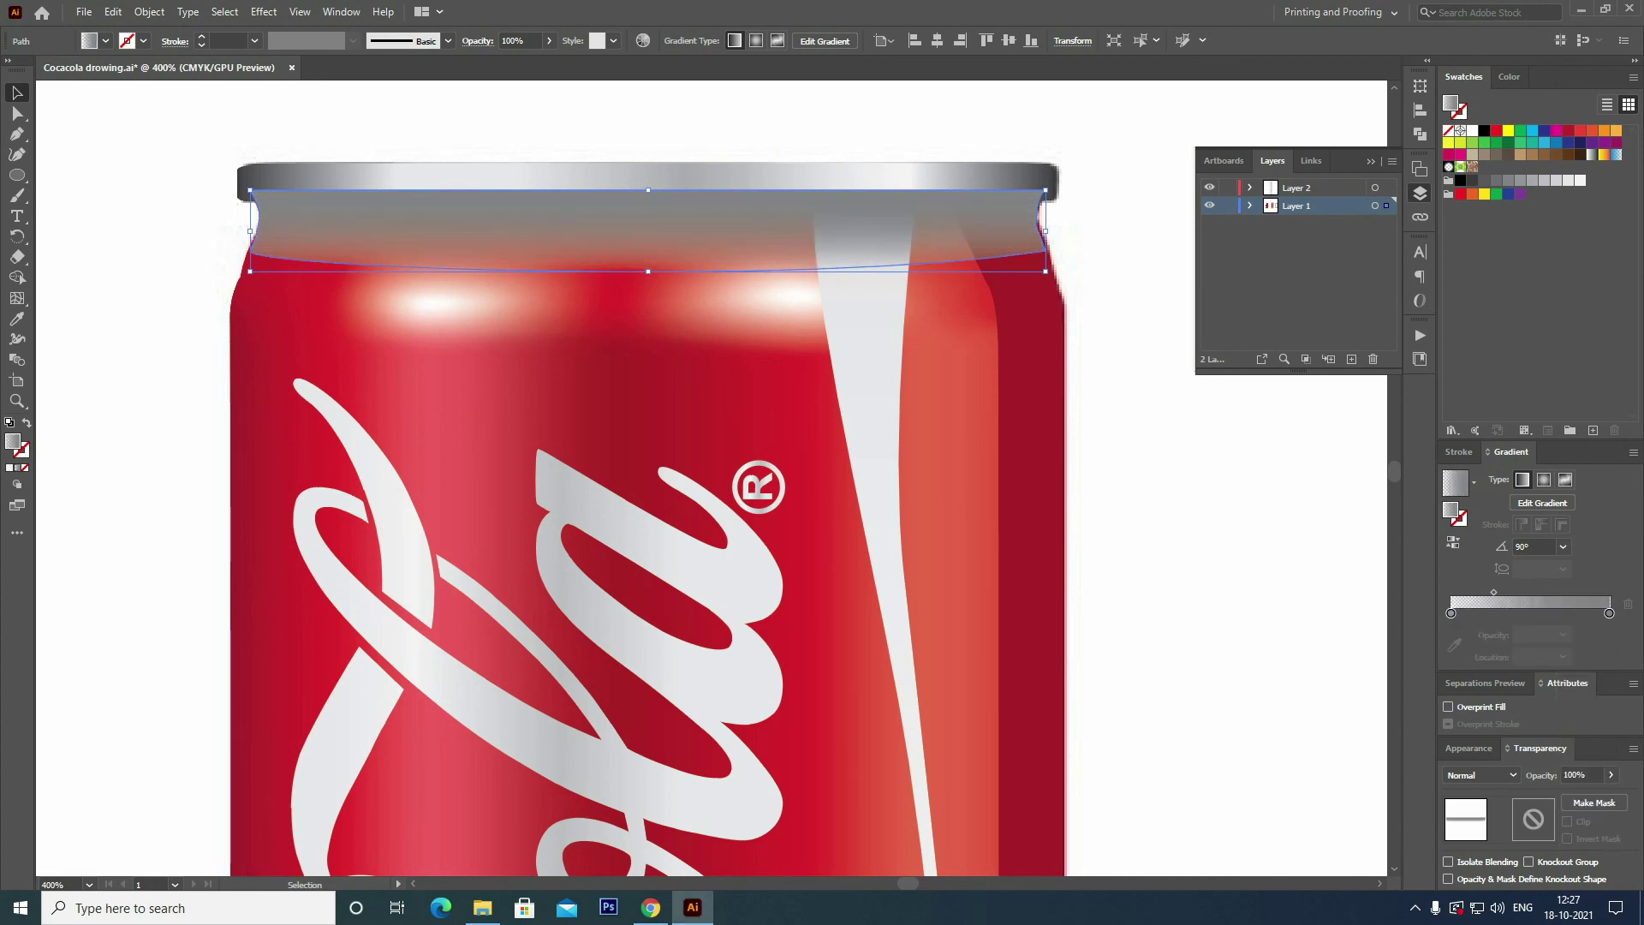
drag(1494, 592, 1552, 592)
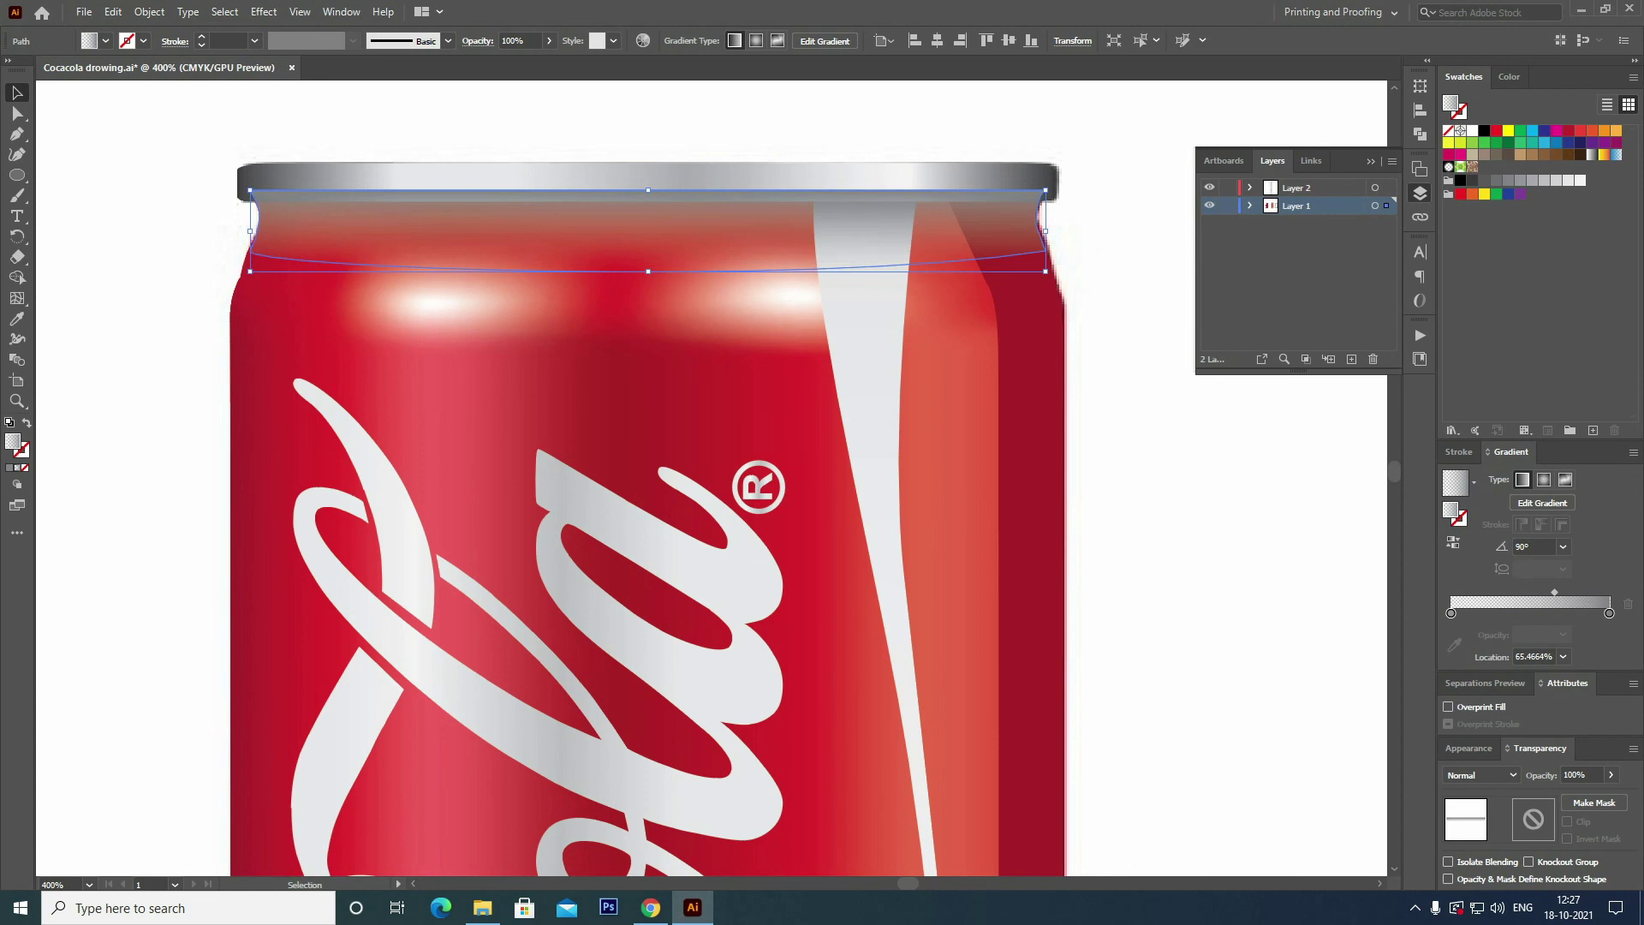
Set the shadow band's blend mode to Multiply.
click(1609, 613)
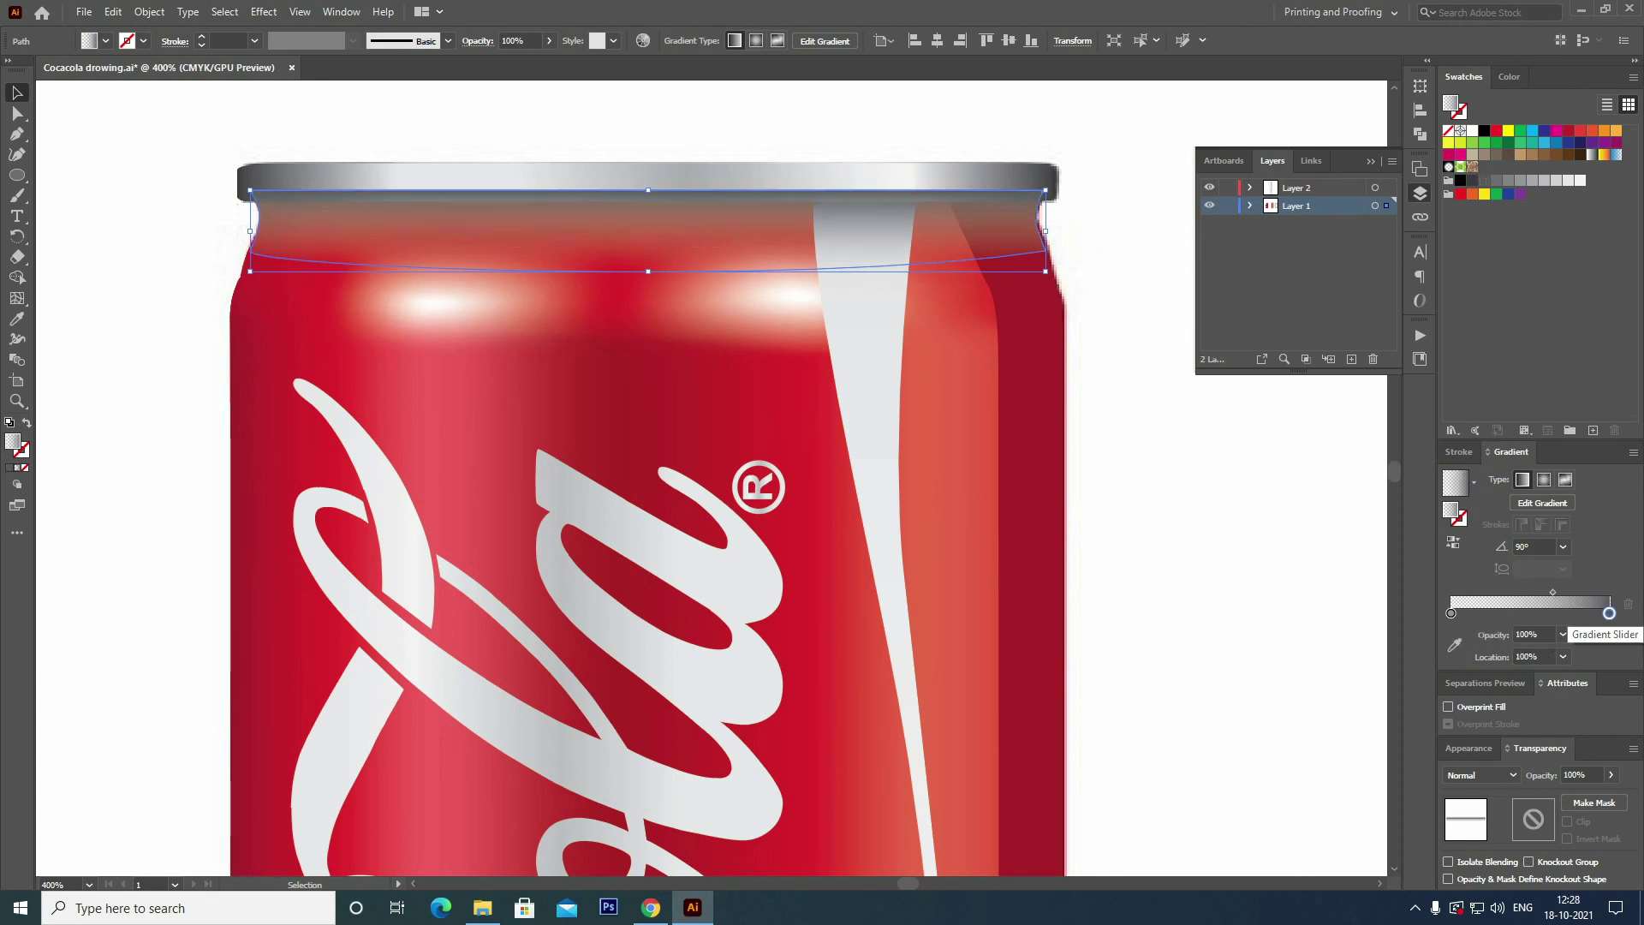
click(1480, 775)
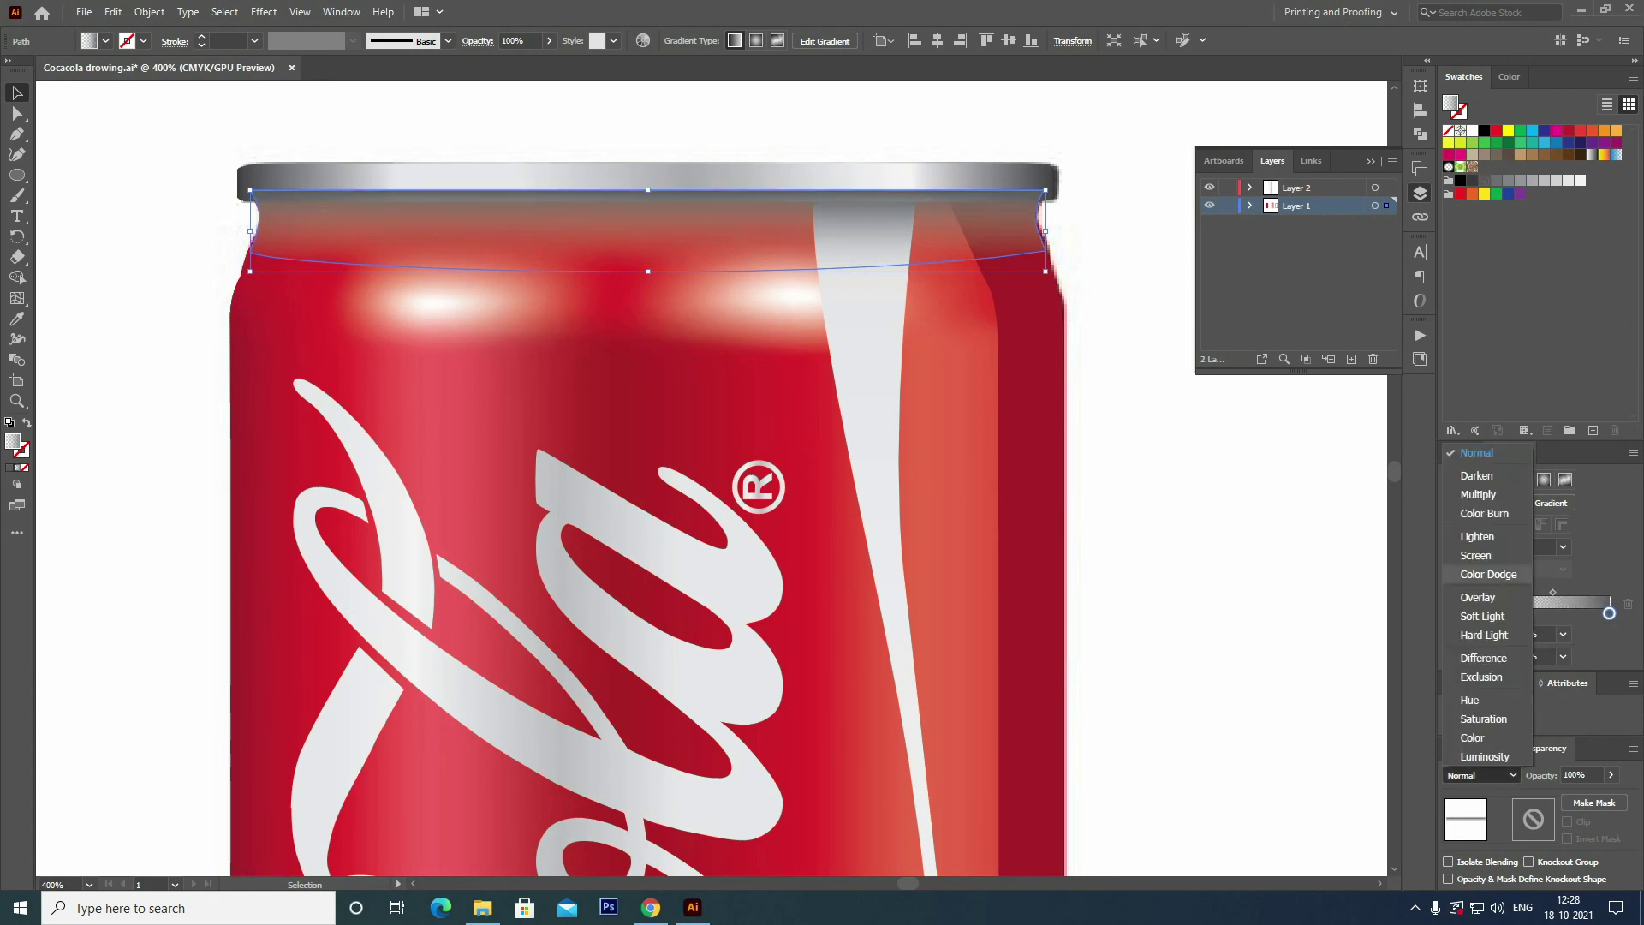
click(1472, 494)
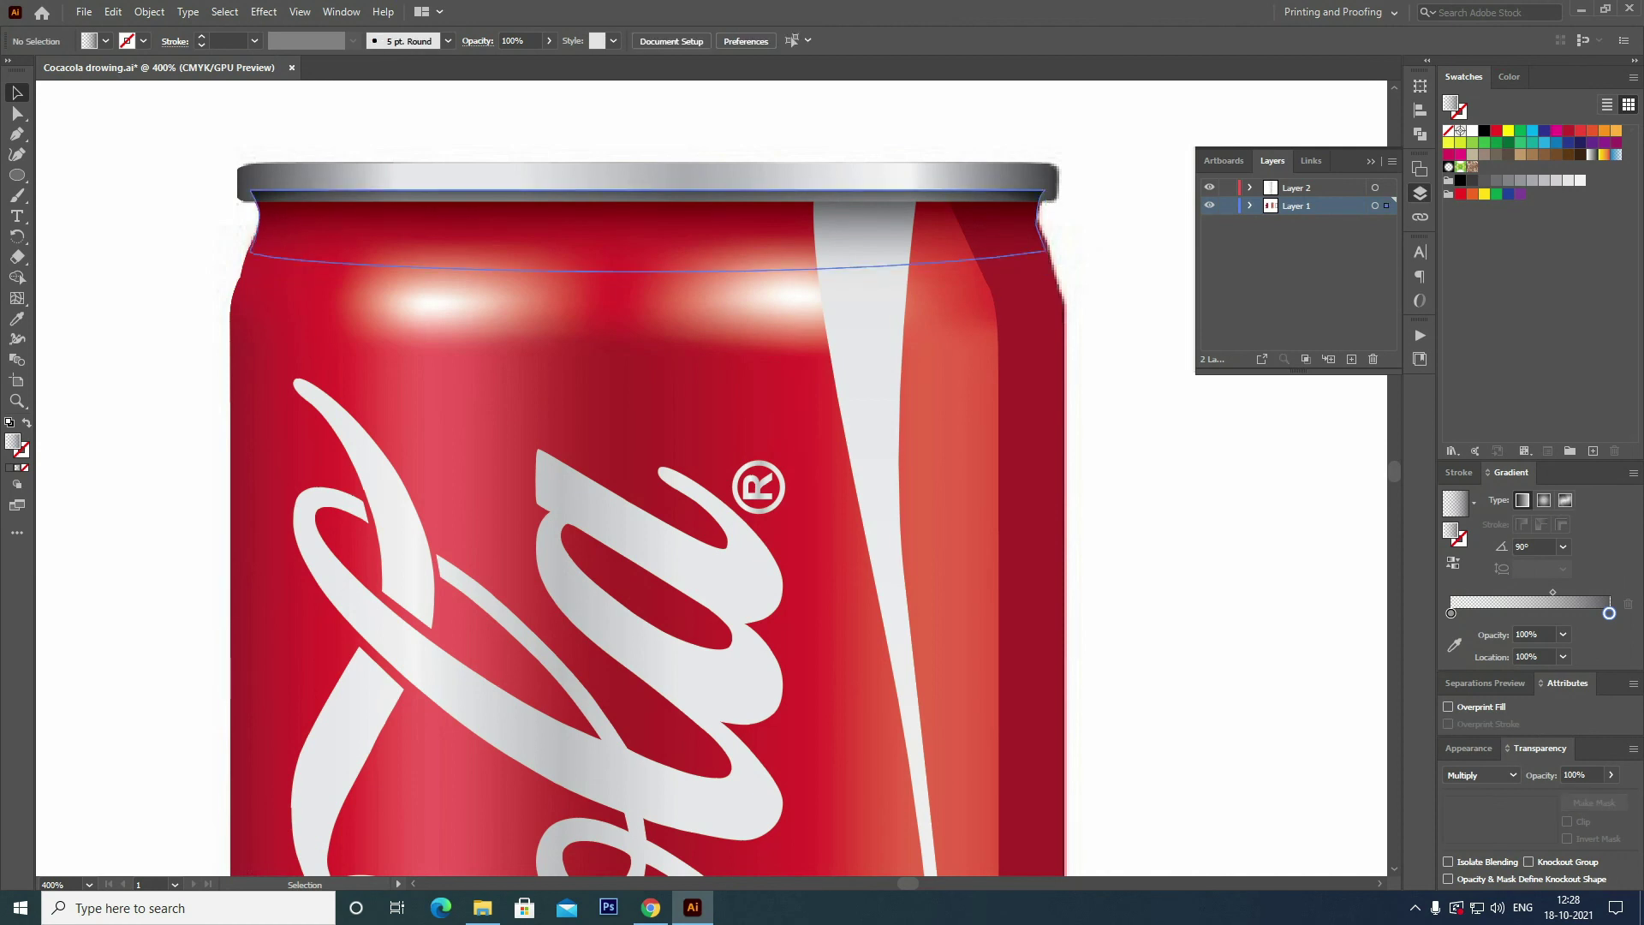
key(ctrl+shift+a)
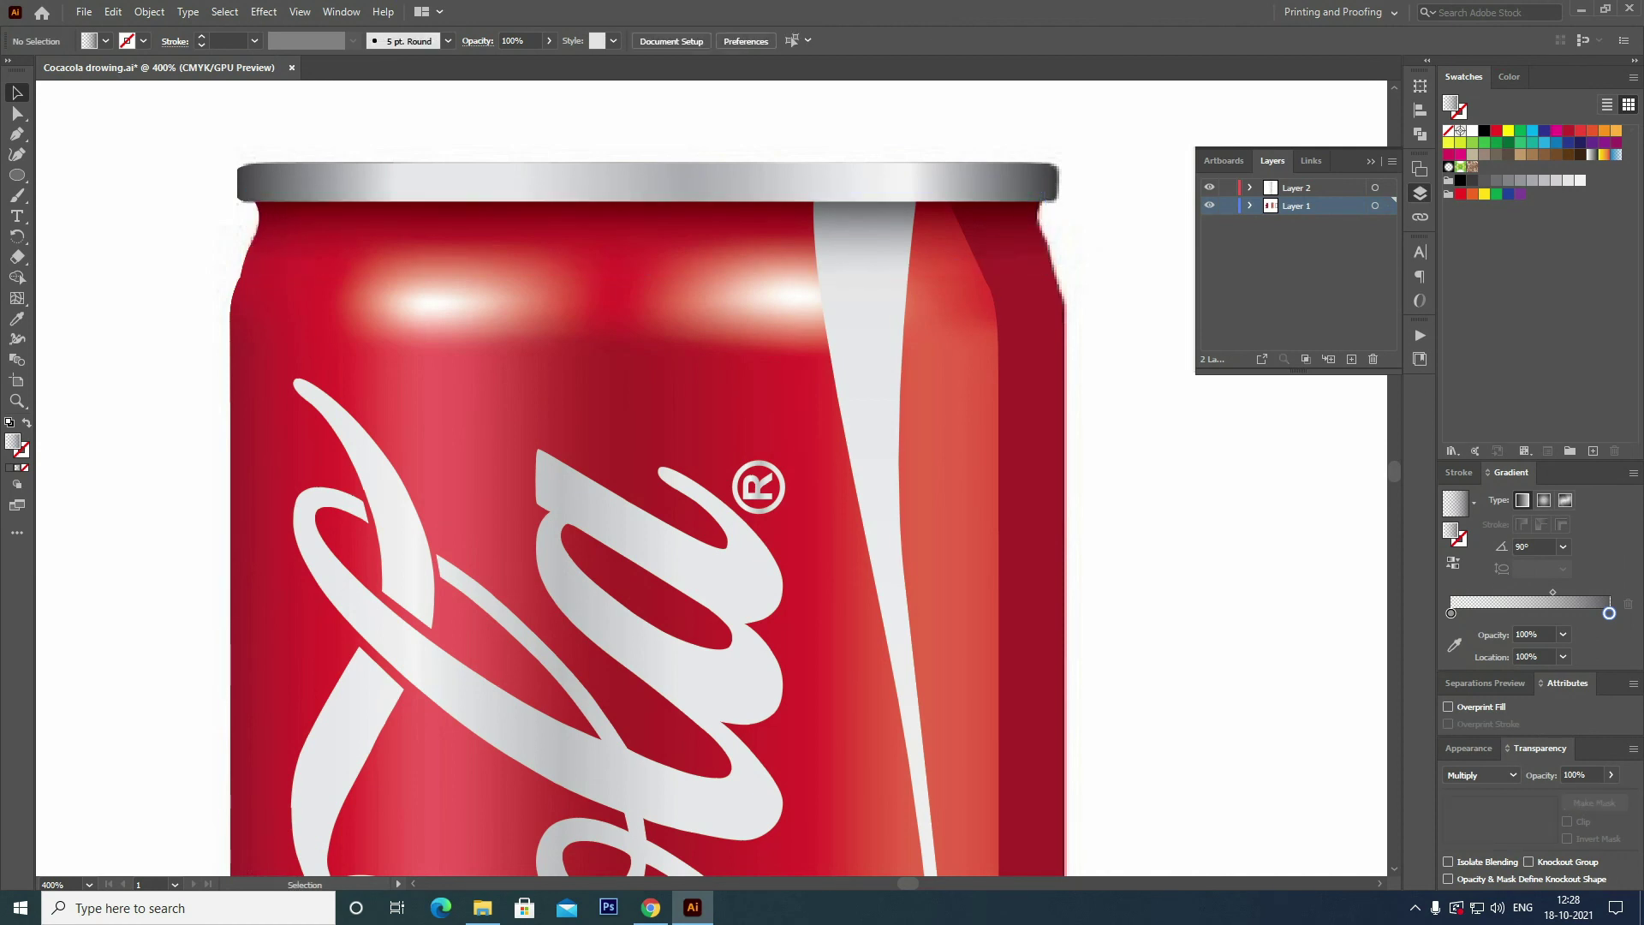
key(ctrl+minus)
key(ctrl+minus)
key(ctrl+minus)
Pen-trace a closed band around the can's lower body just above the silver bottom rim.
drag(736, 513, 826, 493)
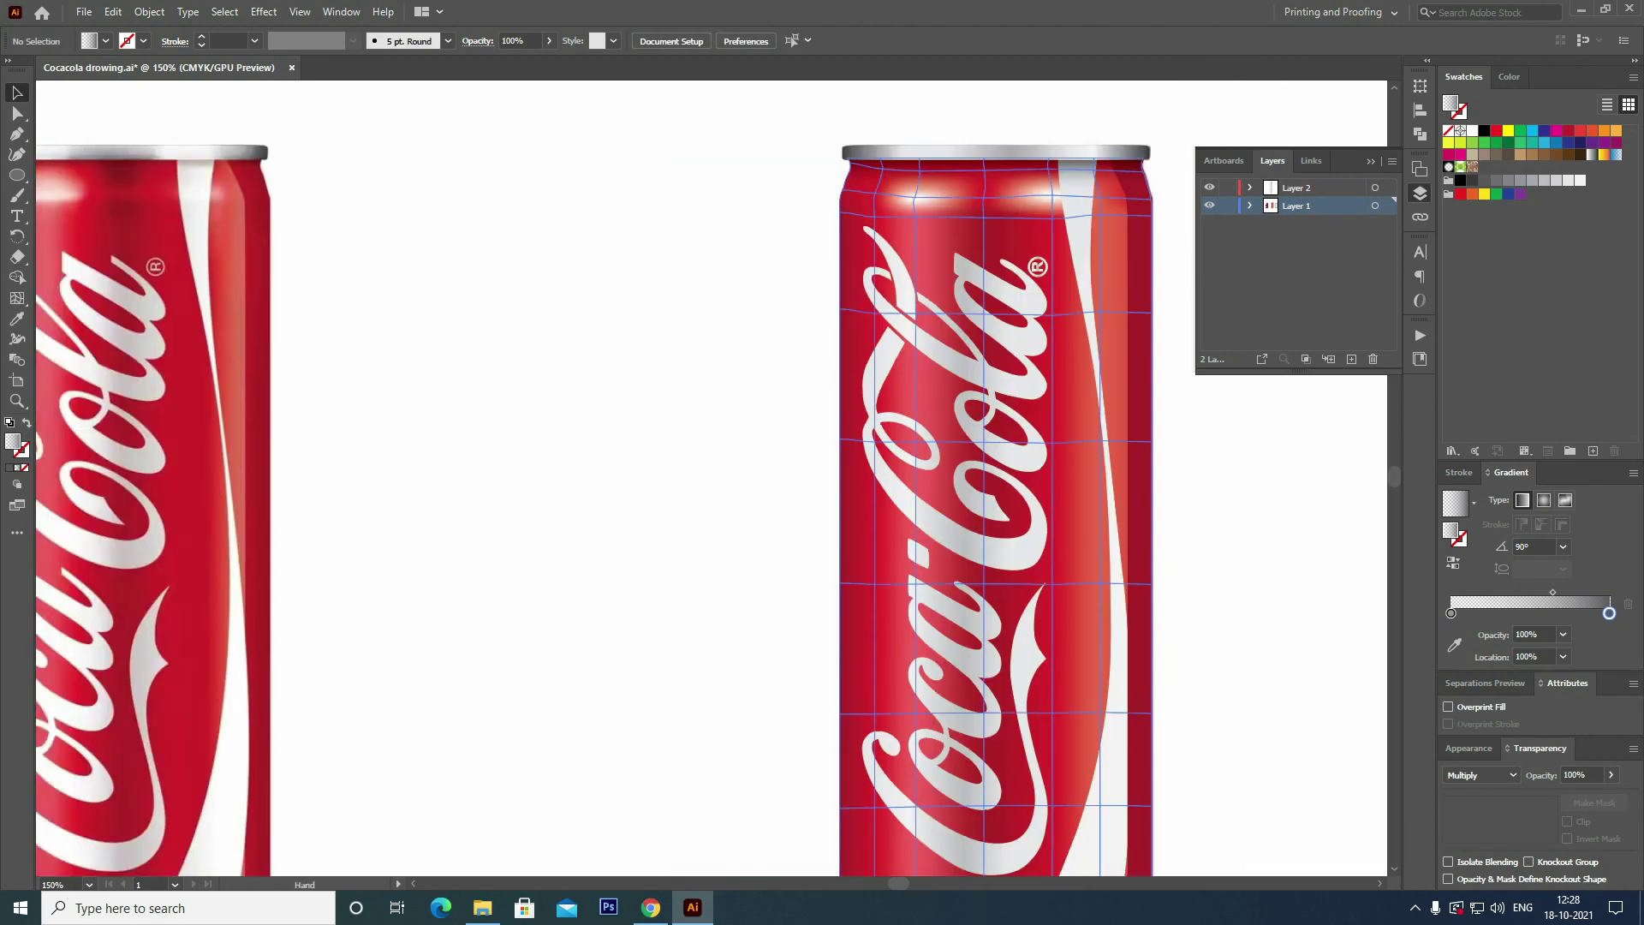
scroll(828, 480, down, 3)
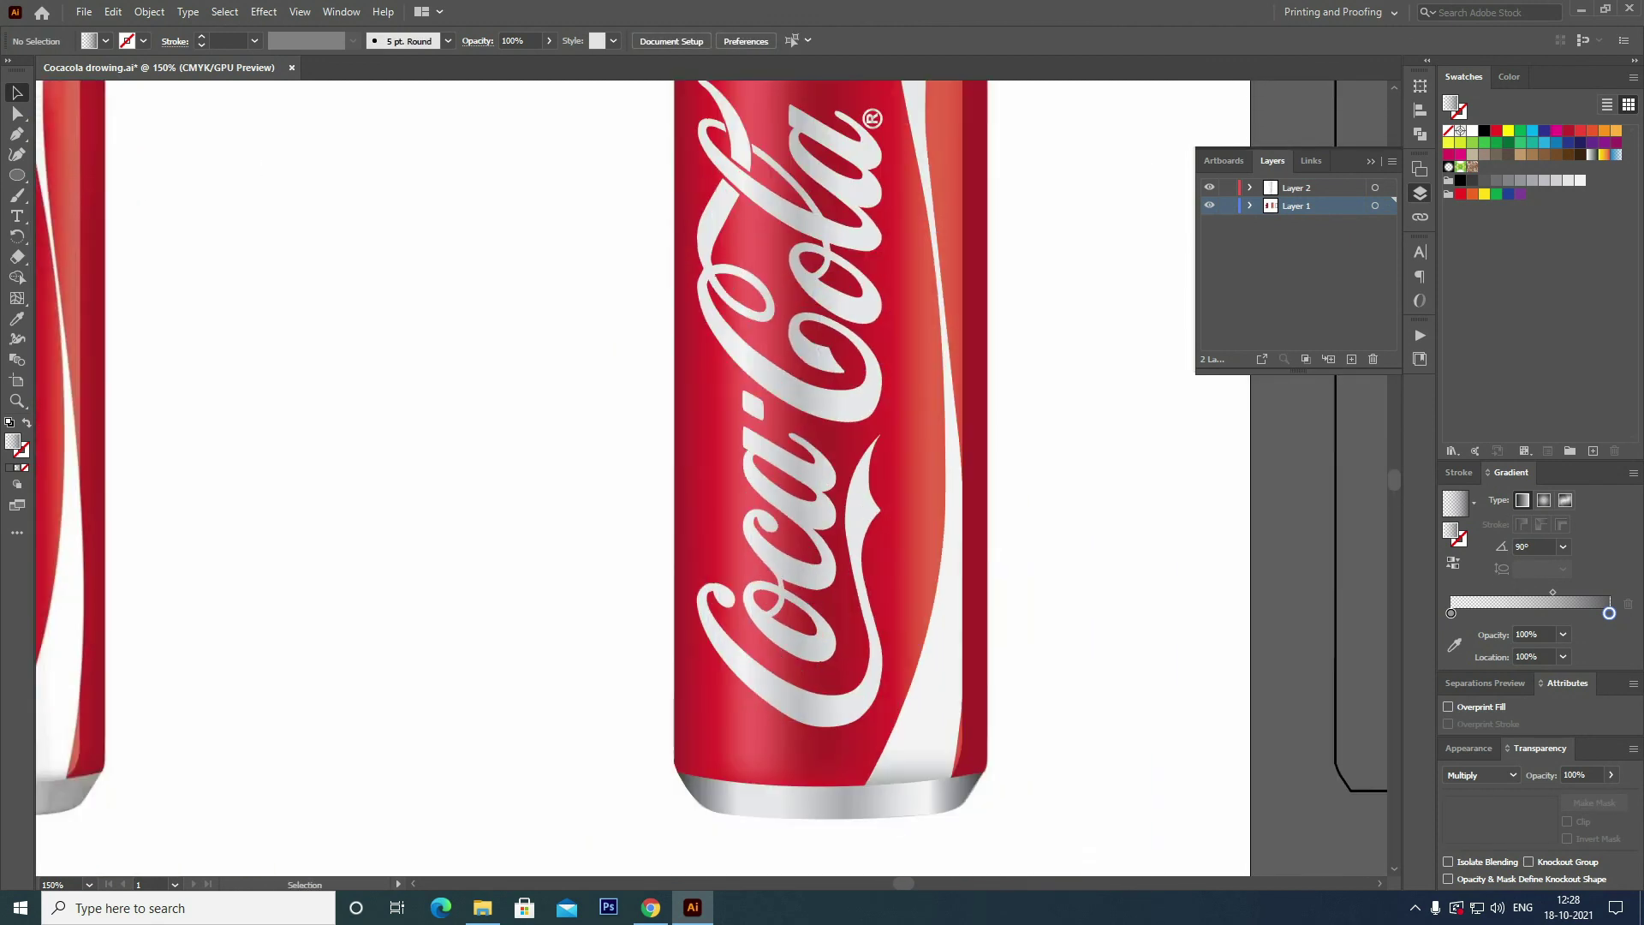
scroll(829, 479, up, 3)
key(ctrl+plus)
key(ctrl+plus)
key(ctrl+plus)
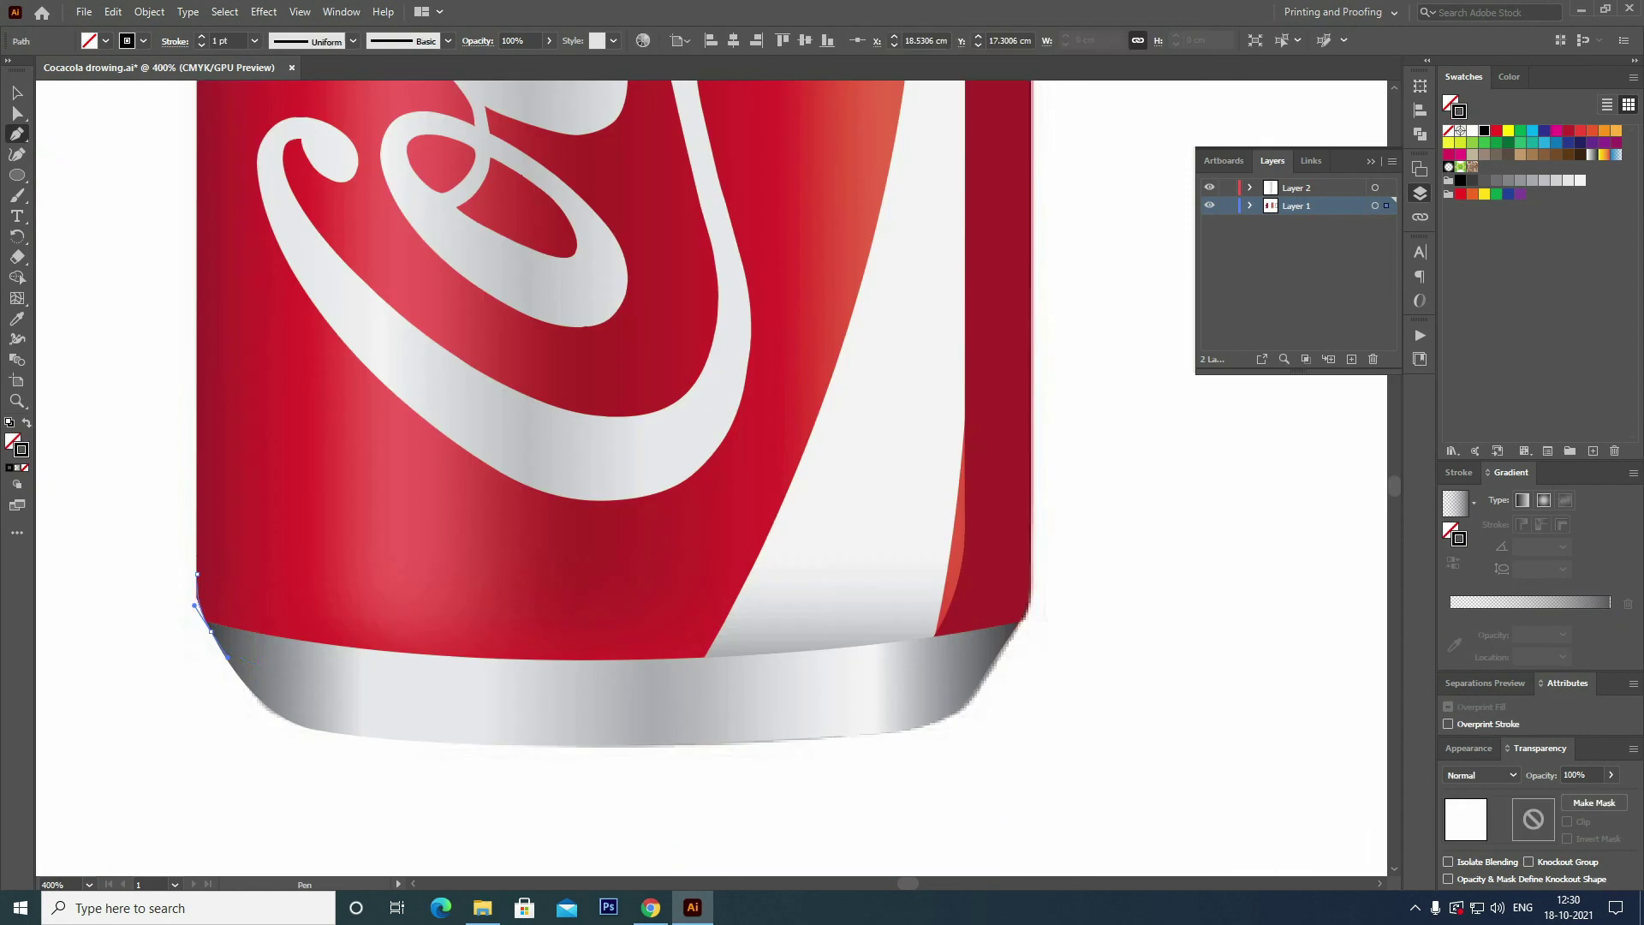
key(p)
click(197, 573)
click(229, 659)
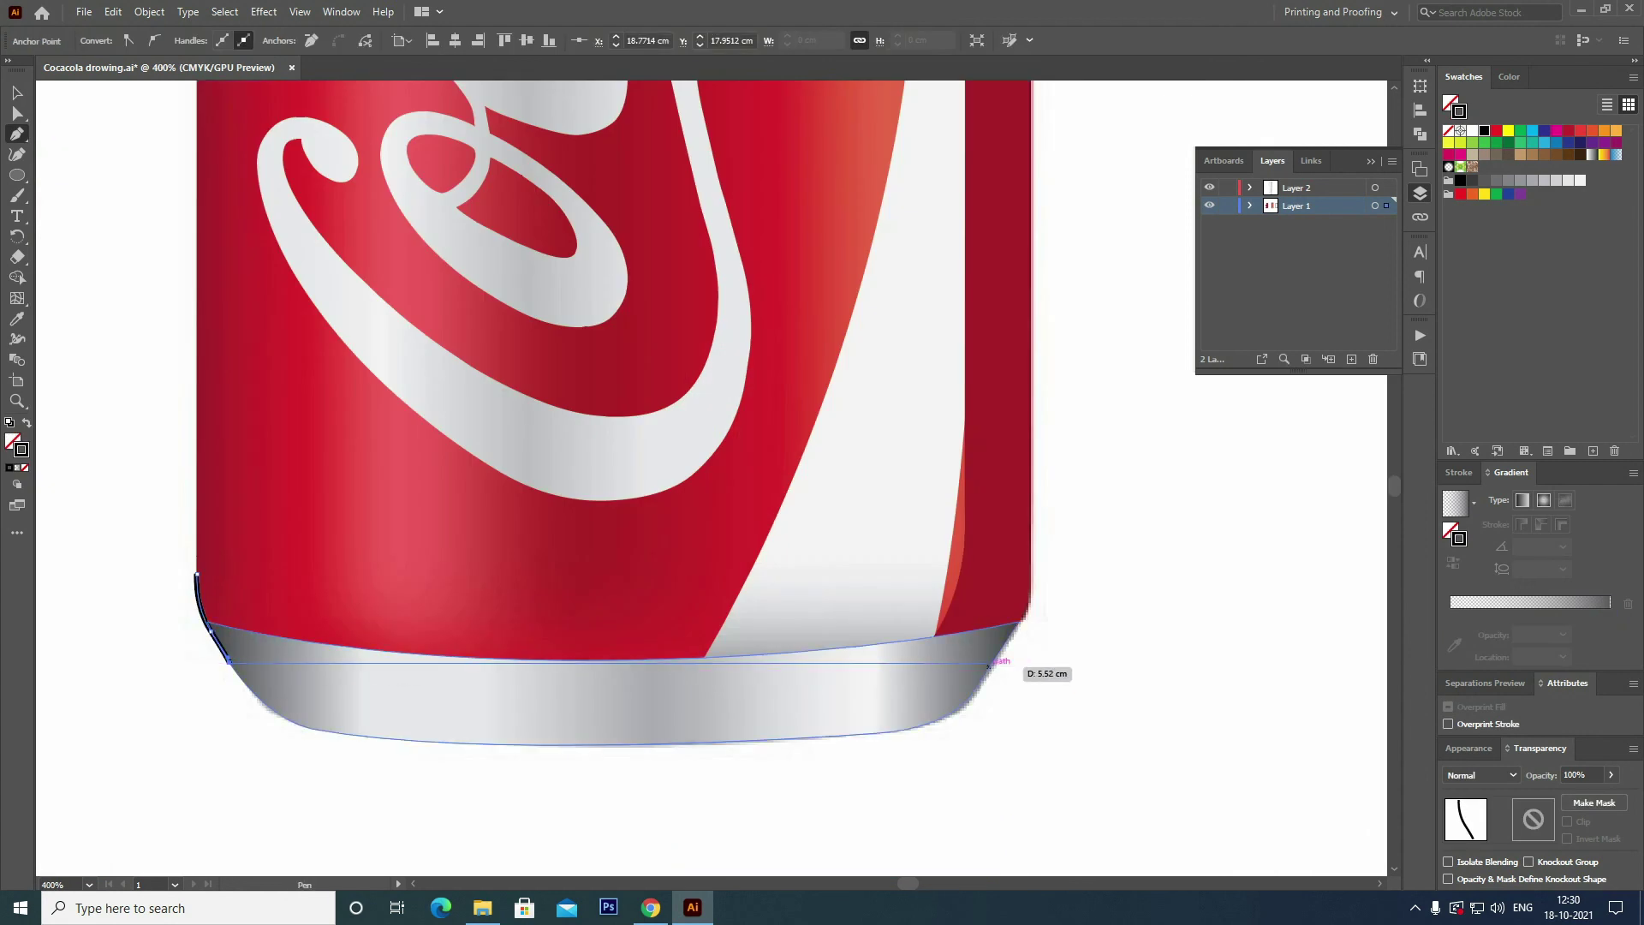
click(991, 662)
click(1017, 625)
click(1030, 572)
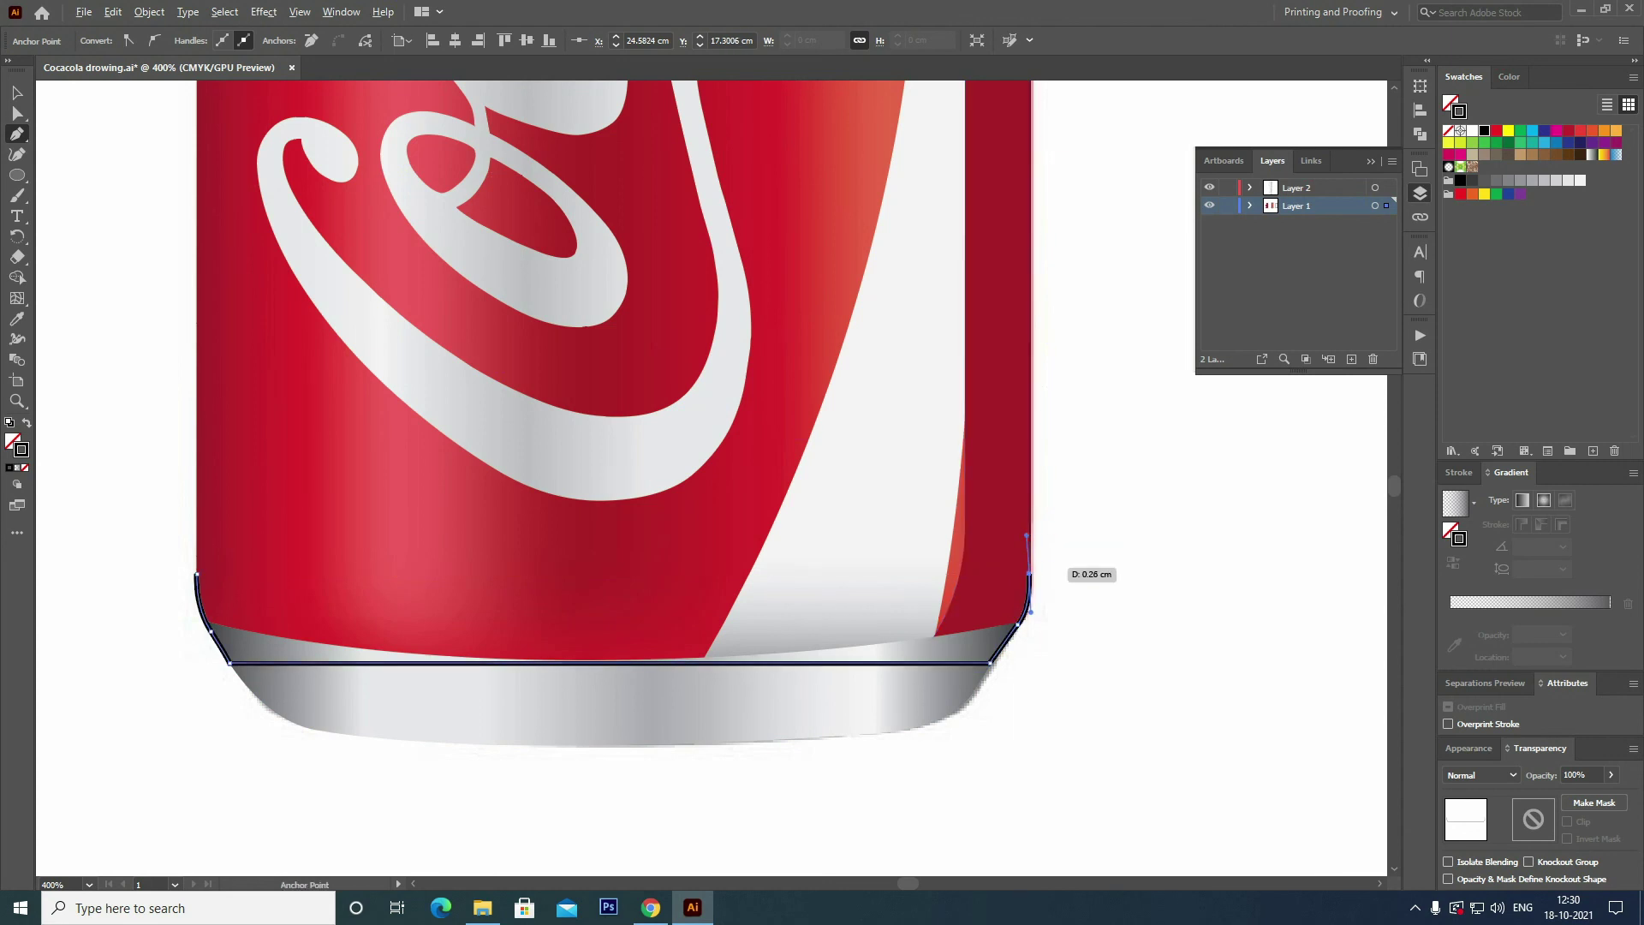
click(199, 573)
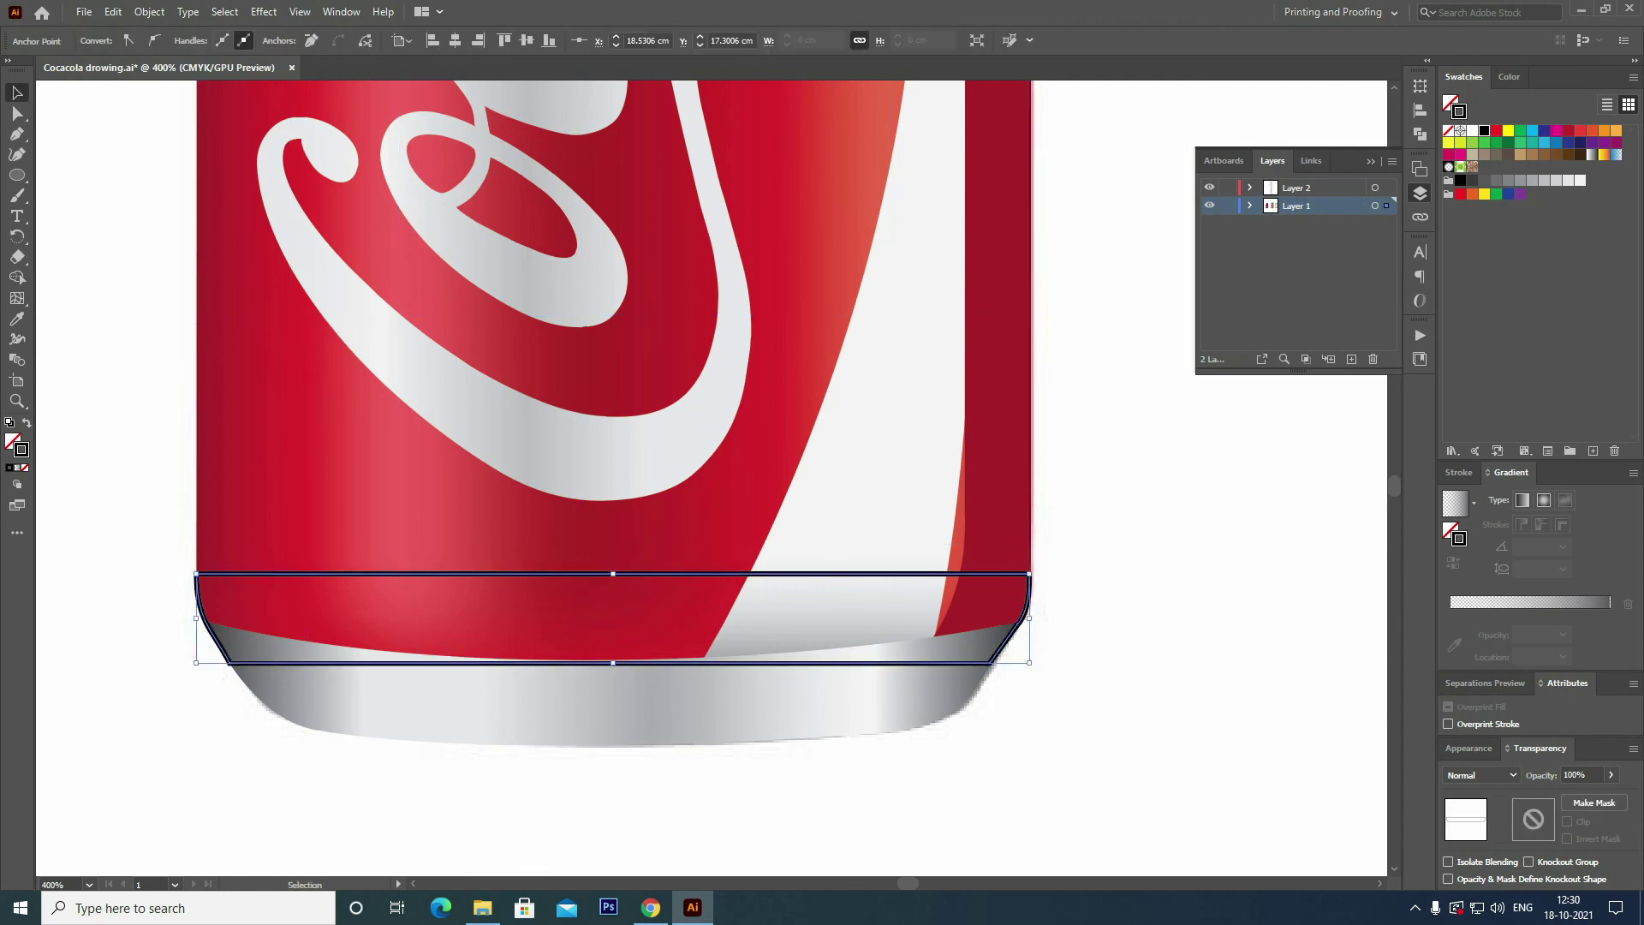
key(v)
key(ctrl+0)
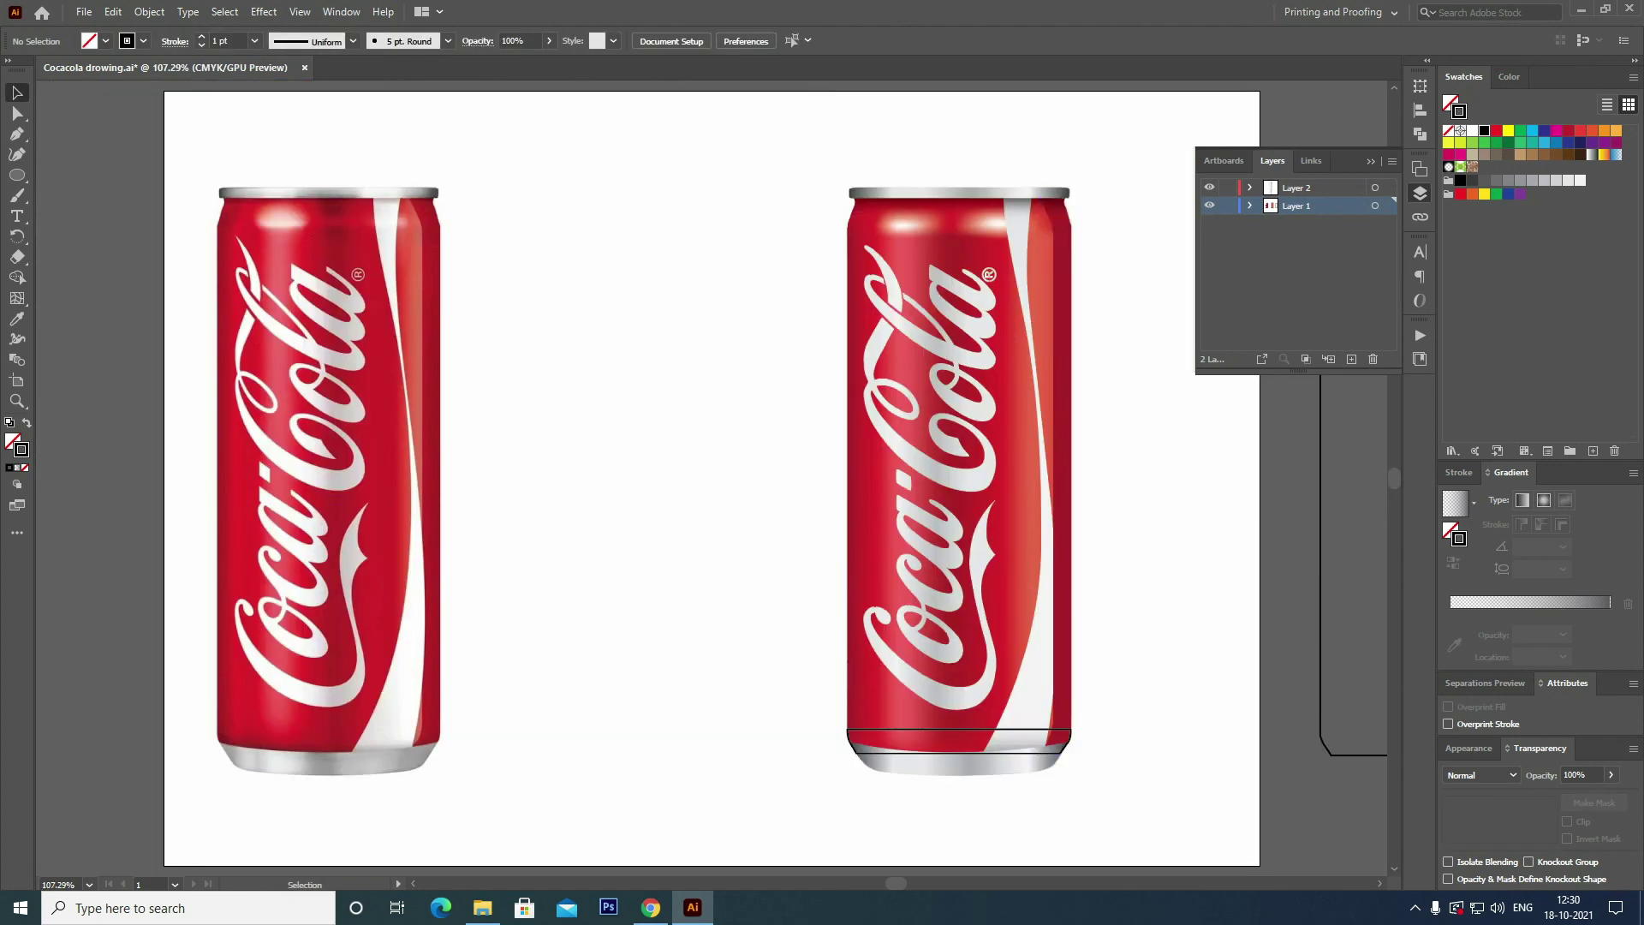
Copy the top shadow band's Multiply gradient onto the bottom band with the Eyedropper.
click(959, 742)
key(i)
click(959, 207)
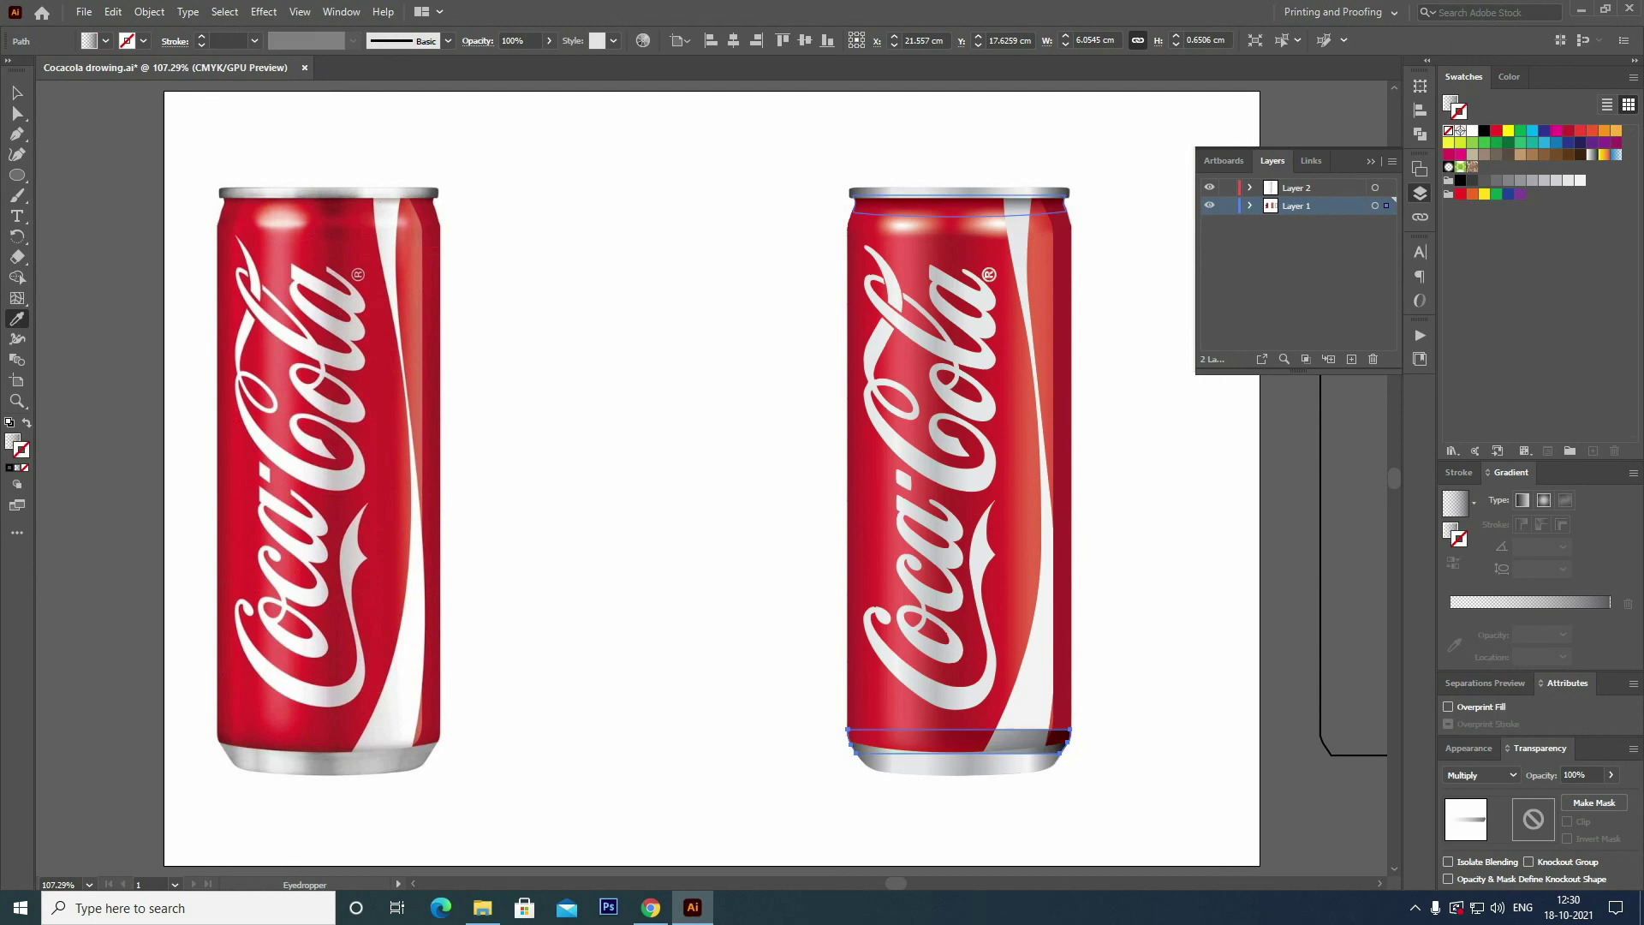
key(v)
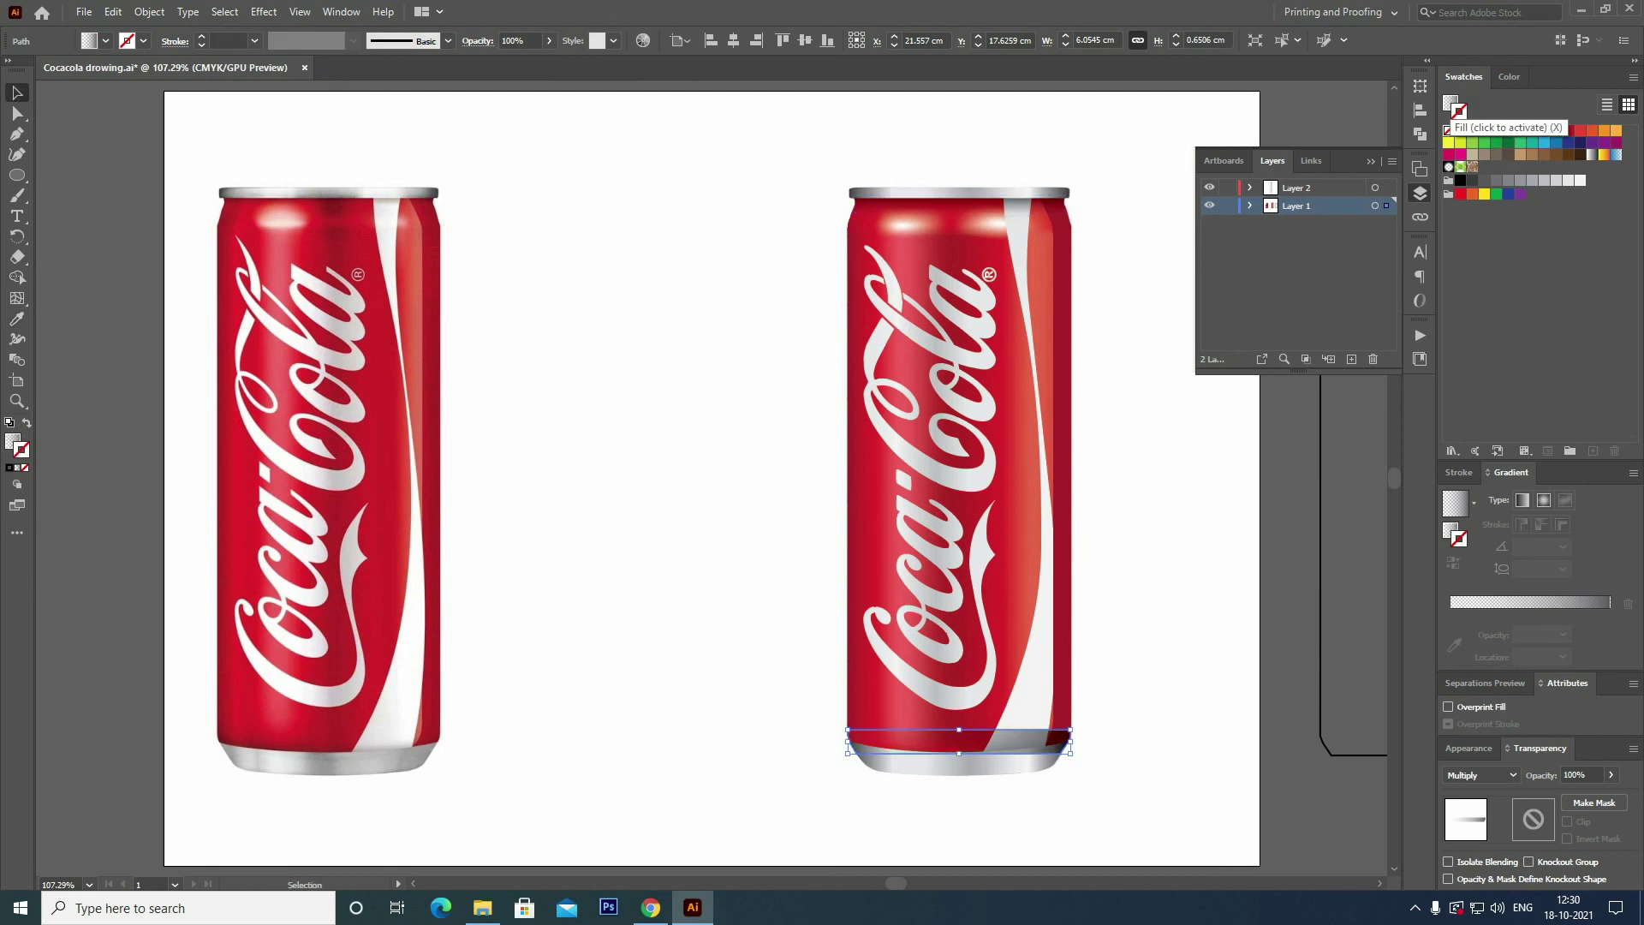
Set the bottom band's gradient angle to -90° so it darkens toward the bottom rim.
click(1534, 546)
key(Return)
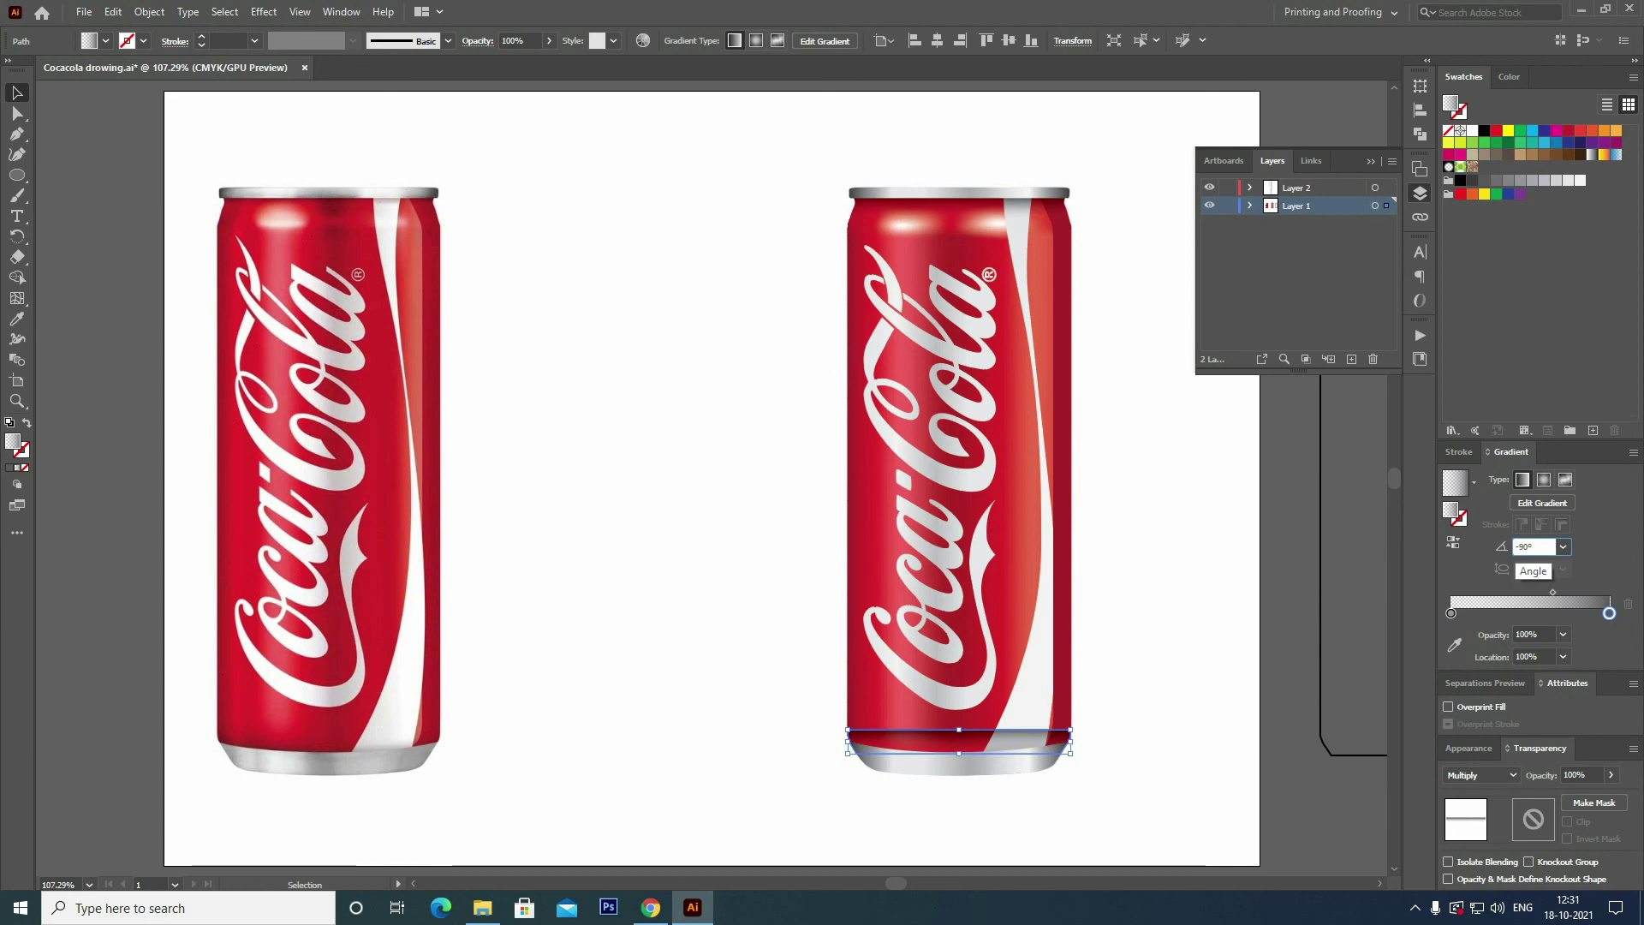
key(Return)
key(ctrl+shift+a)
key(ctrl+plus)
scroll(698, 420, down, 5)
scroll(699, 419, right, 5)
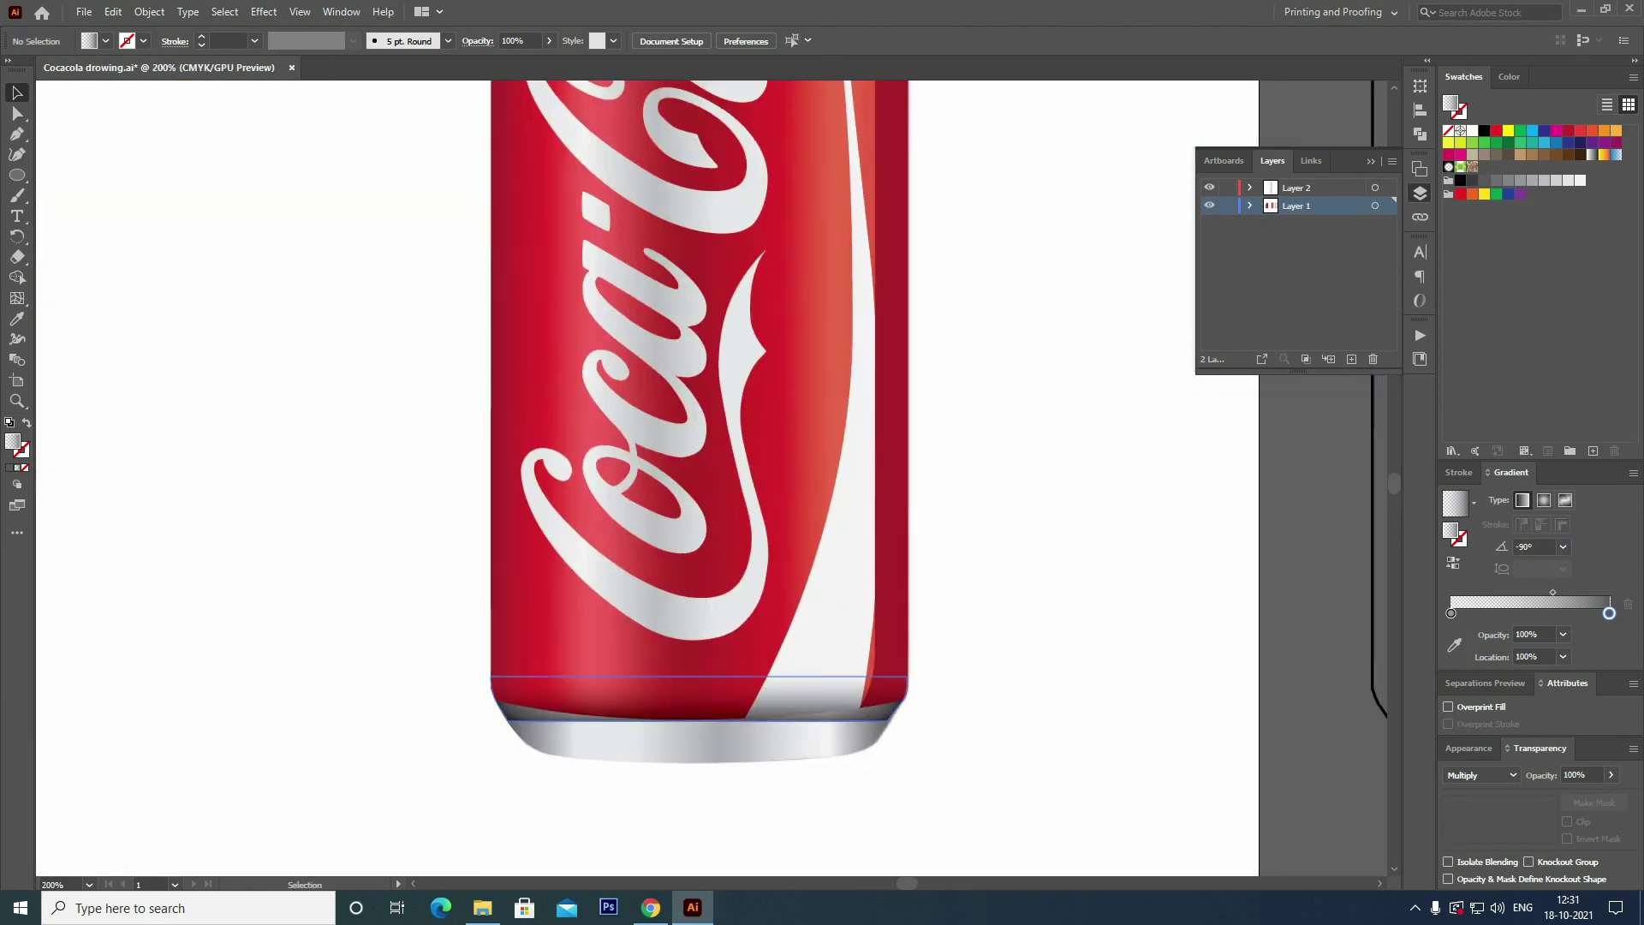